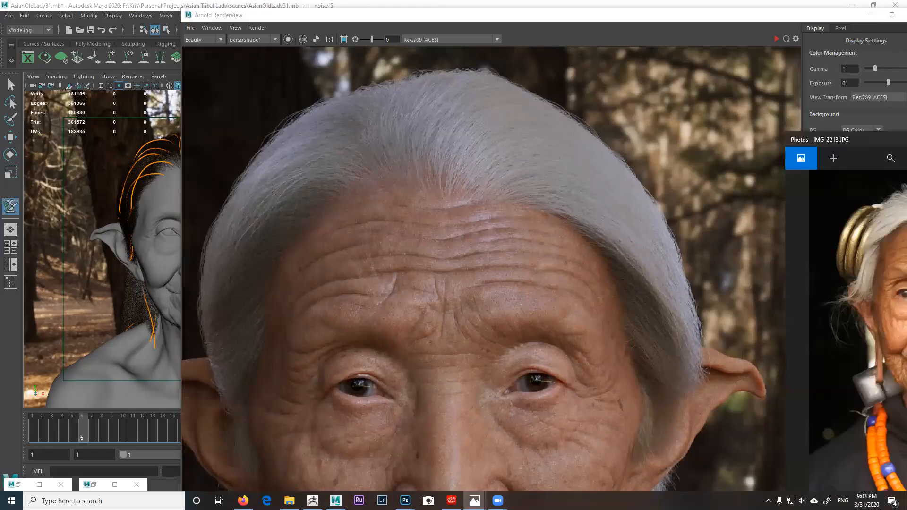
# Step: Place the IMG-2213.JPG reference photo beside the hair render to compare, then minimize it
pyautogui.moveTo(859, 141); pyautogui.dragTo(551, 77)
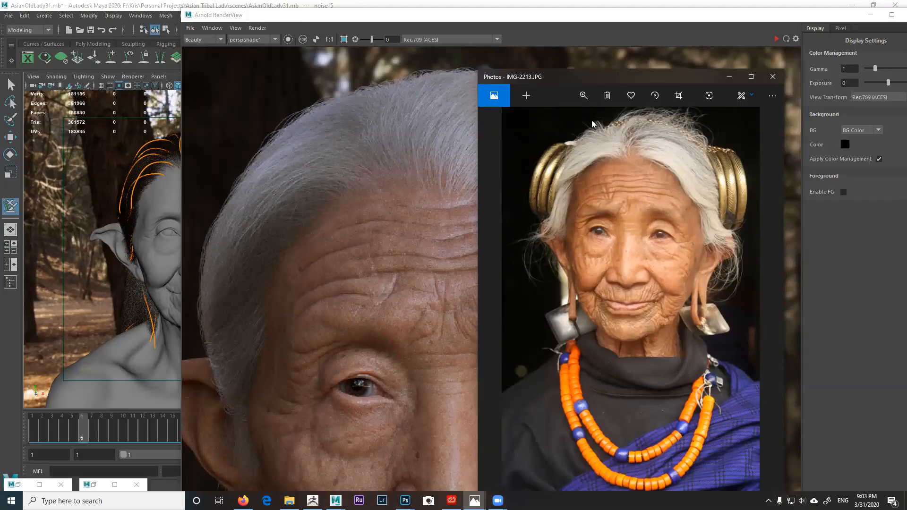
pyautogui.moveTo(623, 76); pyautogui.dragTo(679, 69)
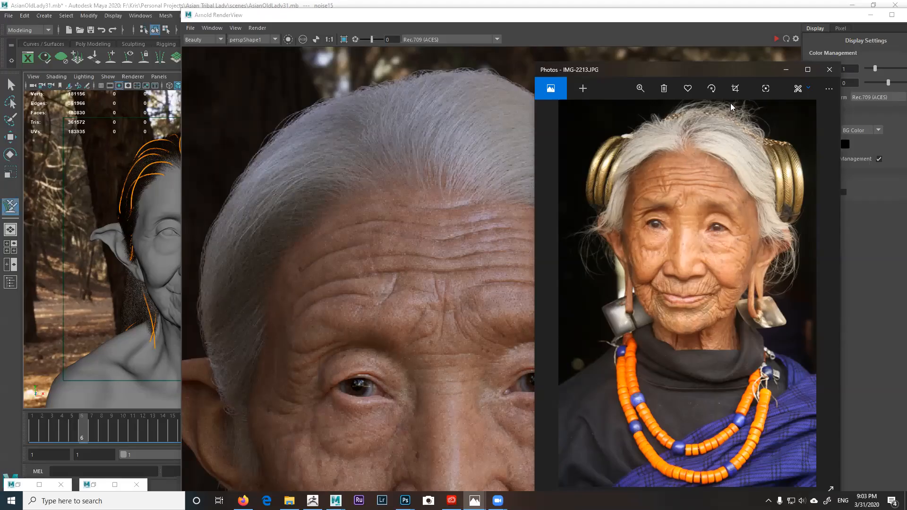
pyautogui.click(785, 69)
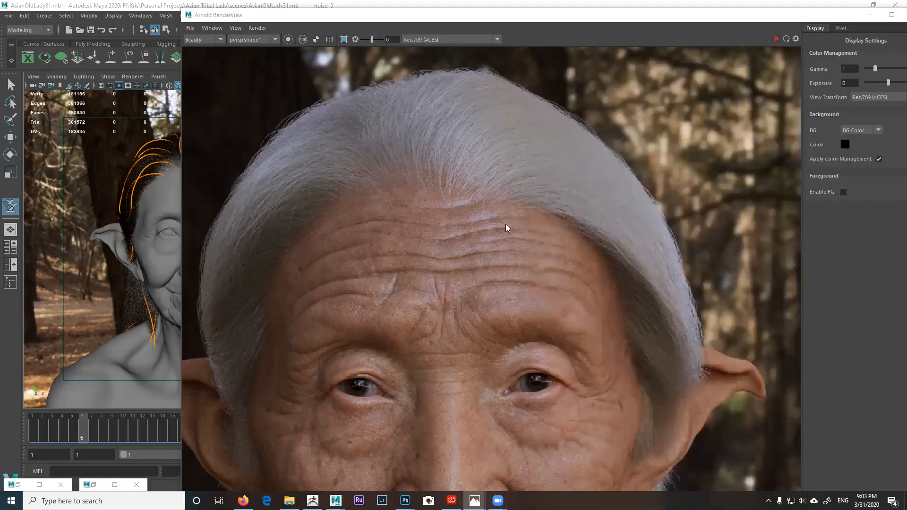
# Step: Zoom and pan the Arnold RenderView image to frame the whole head, then restore the window
pyautogui.scroll(-5, 481, 231)
pyautogui.moveTo(500, 227); pyautogui.dragTo(507, 166, button='middle')
pyautogui.scroll(2, 506, 170)
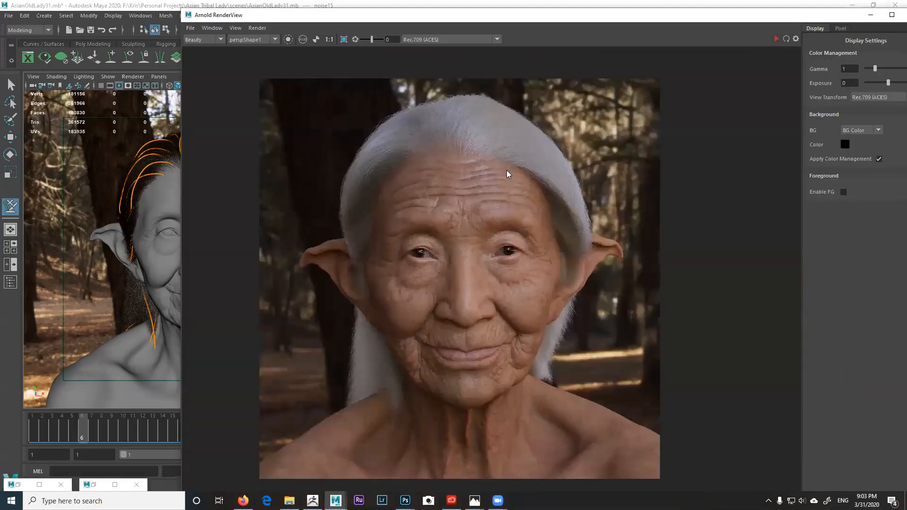
pyautogui.scroll(2, 553, 162)
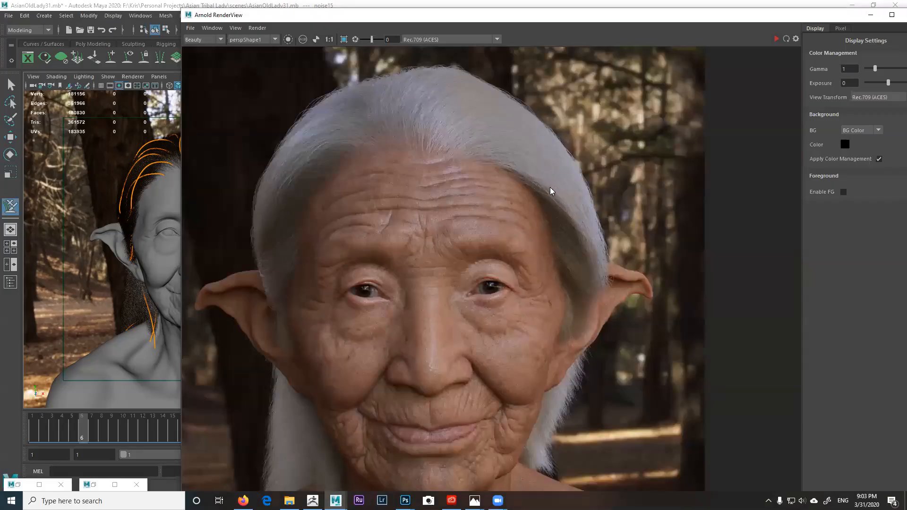
pyautogui.moveTo(530, 176); pyautogui.dragTo(550, 167, button='middle')
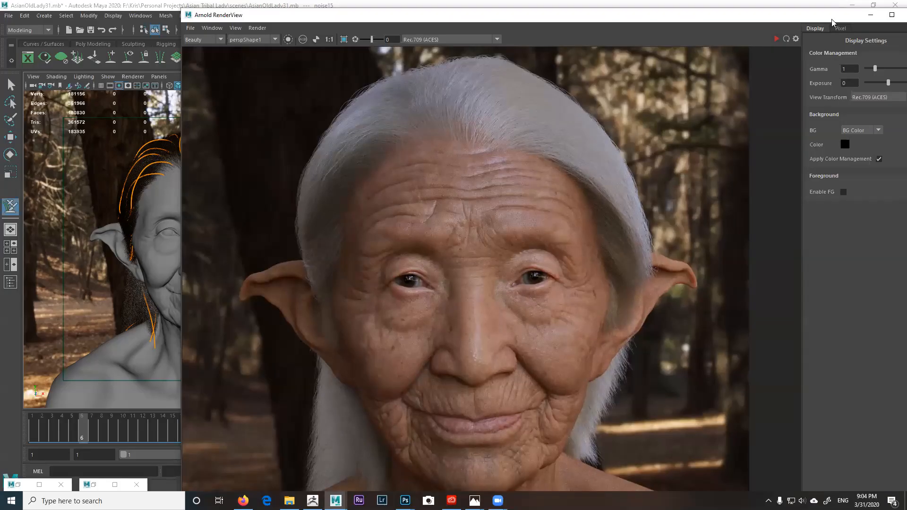
pyautogui.moveTo(832, 19); pyautogui.dragTo(647, 108)
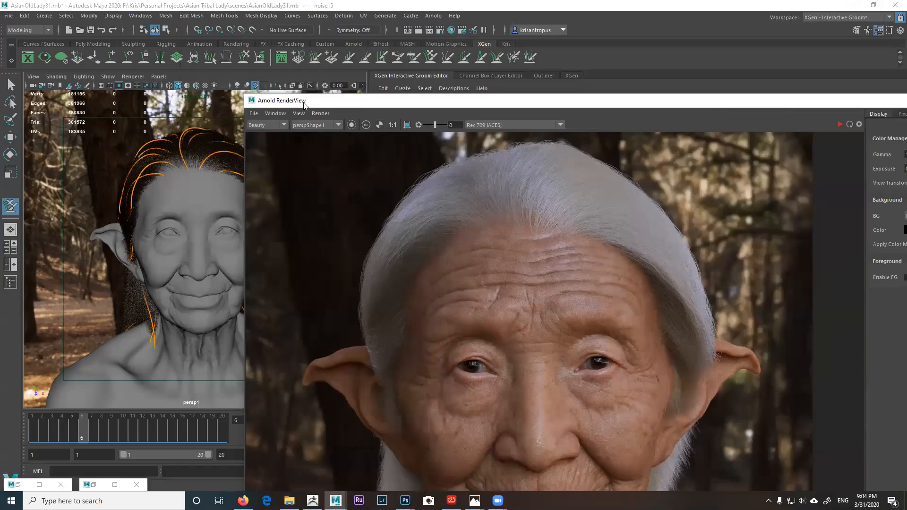
# Step: Close Arnold RenderView and orbit the MainHair groom from the side profile, ear and crown
pyautogui.moveTo(304, 105); pyautogui.dragTo(524, 120)
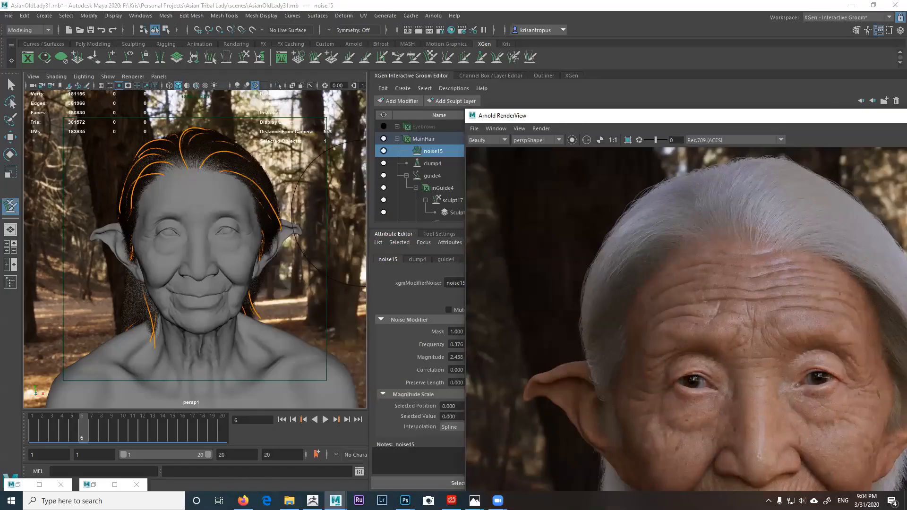
pyautogui.click(906, 116)
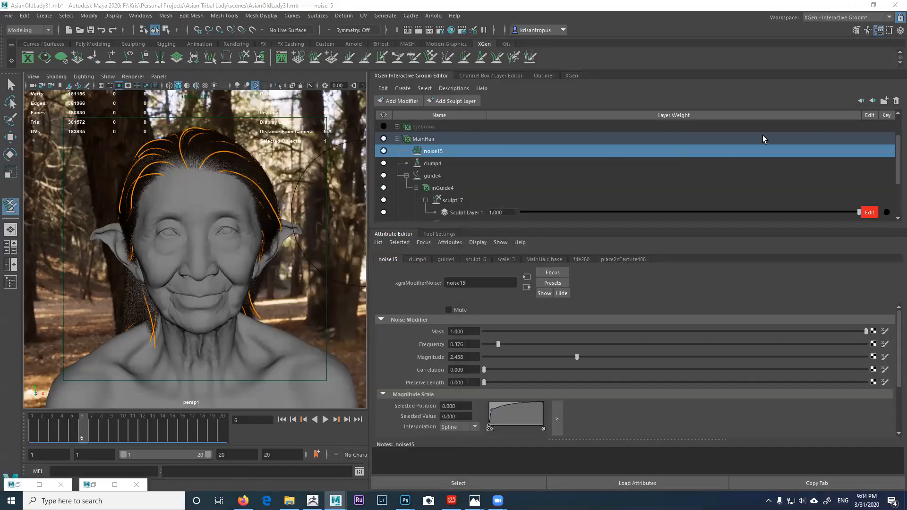
pyautogui.keyDown('alt'); pyautogui.moveTo(215, 220); pyautogui.dragTo(317, 242); pyautogui.keyUp('alt')
pyautogui.keyDown('alt'); pyautogui.moveTo(317, 242); pyautogui.dragTo(221, 204, button='right'); pyautogui.keyUp('alt')
pyautogui.moveTo(228, 183)
pyautogui.keyDown('alt'); pyautogui.mouseDown()
pyautogui.moveTo(245, 188)
pyautogui.moveTo(197, 167)
pyautogui.moveTo(186, 175)
pyautogui.mouseUp(); pyautogui.keyUp('alt')
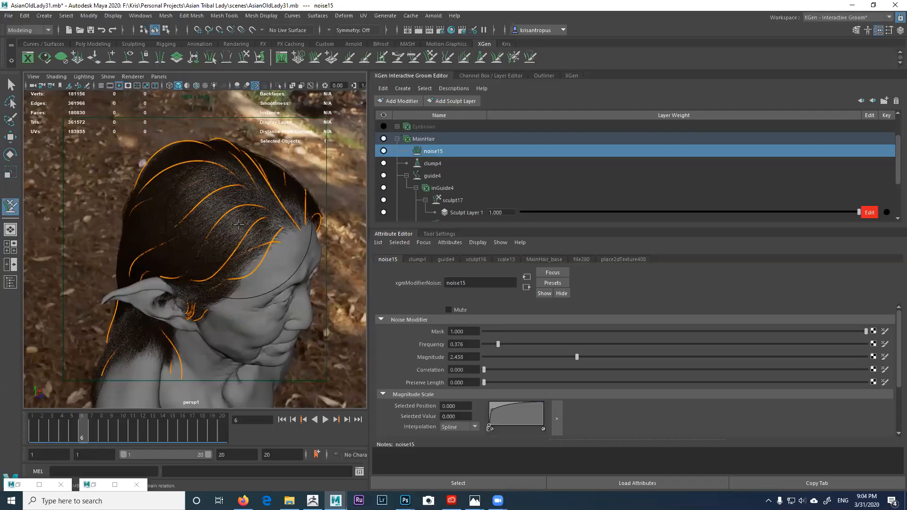
pyautogui.keyDown('alt'); pyautogui.moveTo(226, 197); pyautogui.dragTo(277, 172); pyautogui.keyUp('alt')
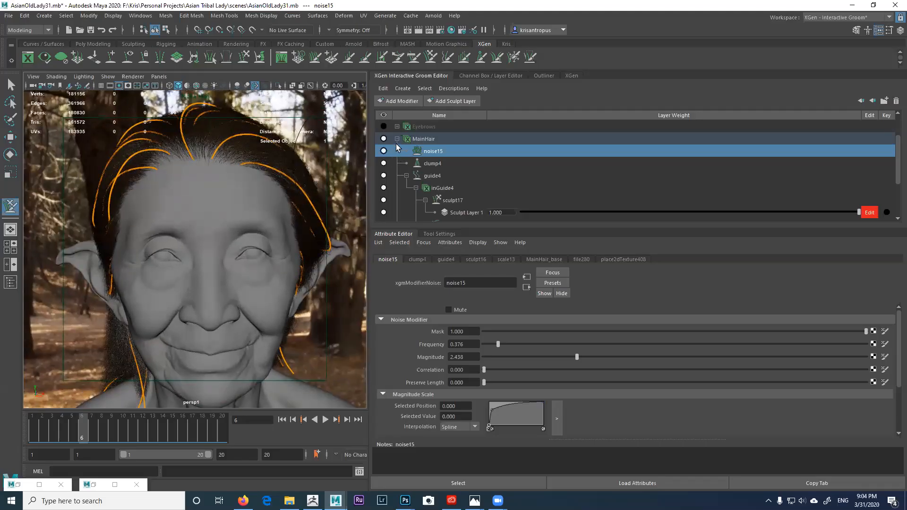
# Step: Mute the noise15, clump4 and guide4 modifiers to compare, then re-enable all three
pyautogui.click(383, 151)
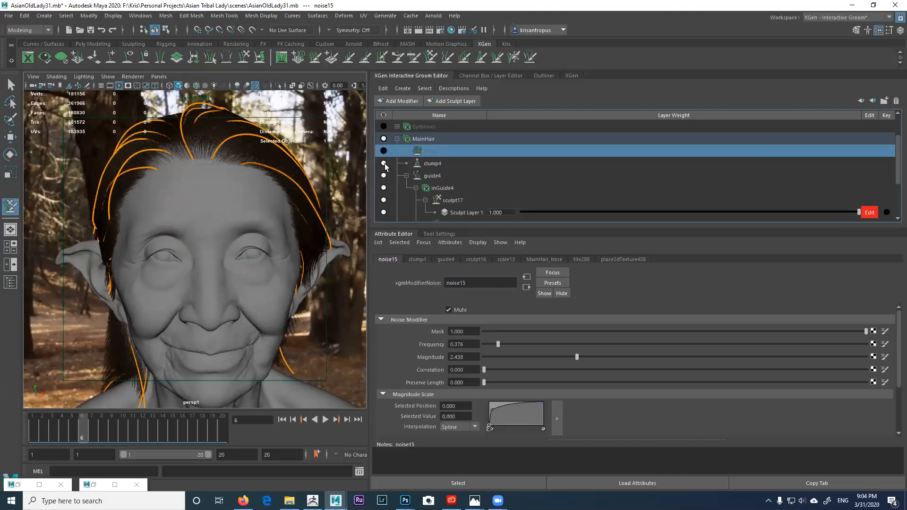
pyautogui.click(383, 163)
pyautogui.keyDown('alt'); pyautogui.moveTo(283, 203); pyautogui.dragTo(274, 220); pyautogui.keyUp('alt')
pyautogui.click(383, 175)
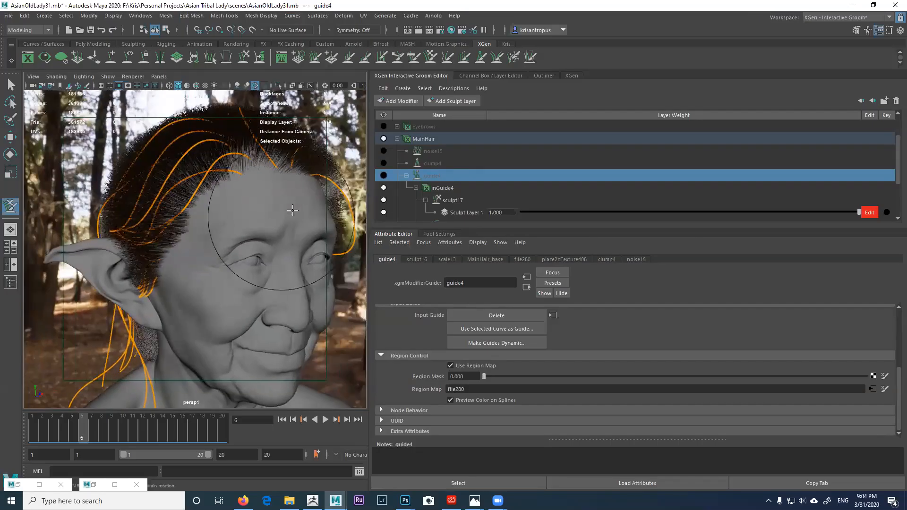
pyautogui.click(383, 175)
pyautogui.click(383, 163)
pyautogui.click(383, 151)
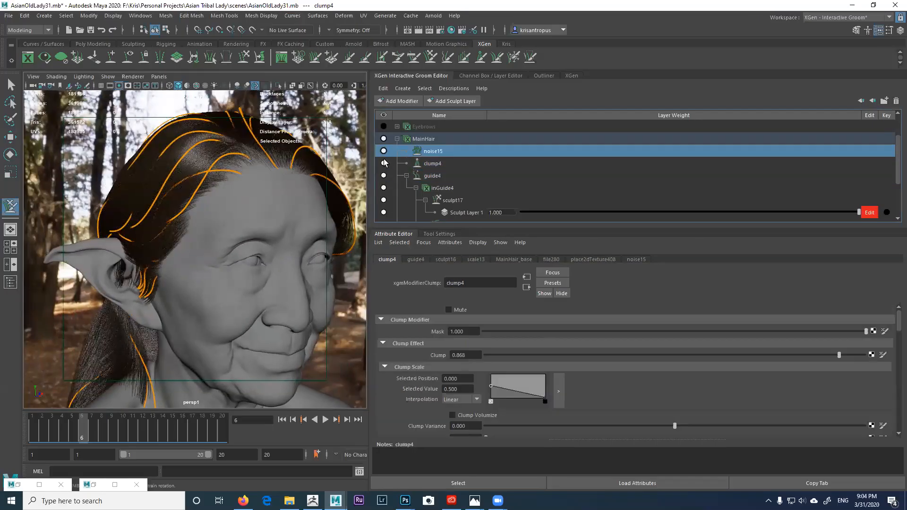
# Step: Hide the MainHair groom and select the inGuide4 guide description, viewing the bald head
pyautogui.click(418, 140)
pyautogui.click(397, 139)
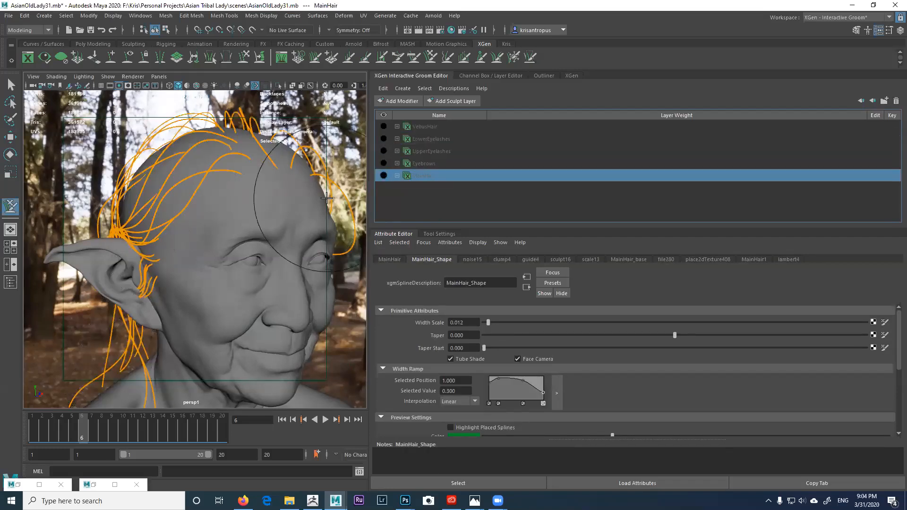
pyautogui.click(383, 176)
pyautogui.click(396, 175)
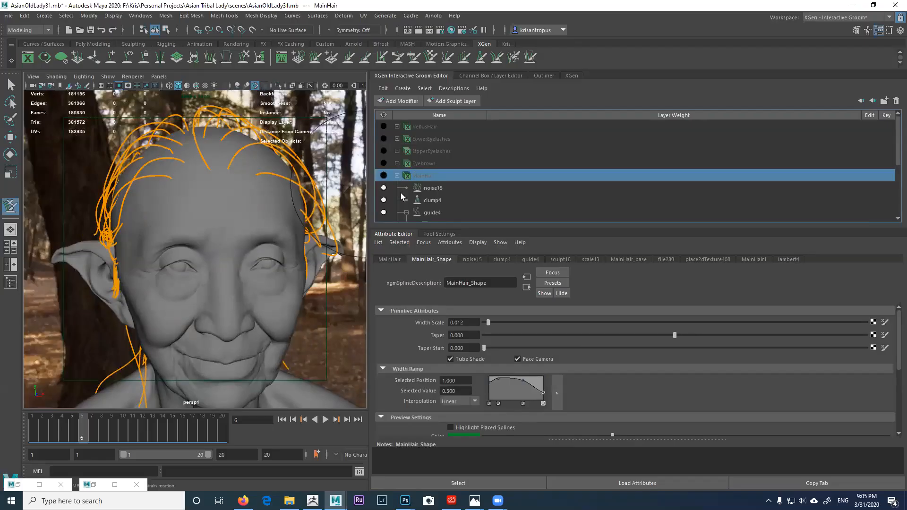
pyautogui.scroll(-1, 404, 204)
pyautogui.click(384, 189)
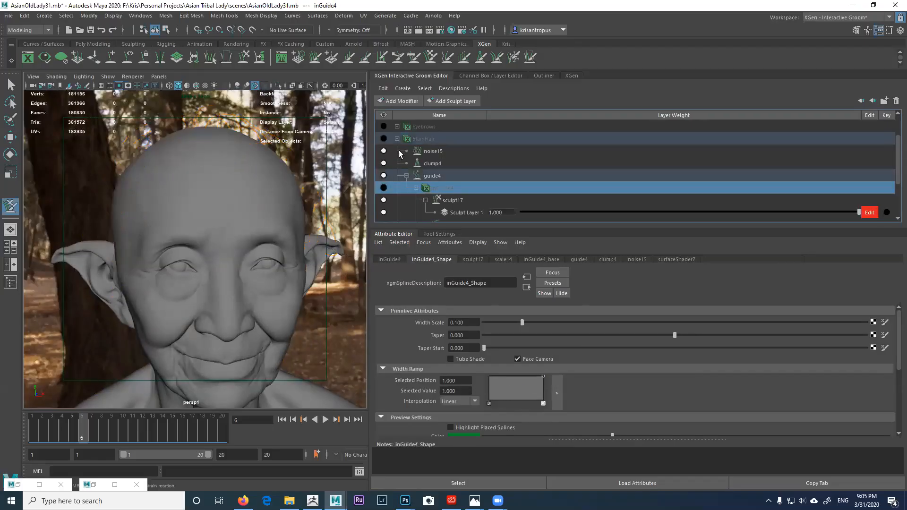
pyautogui.click(397, 139)
pyautogui.keyDown('alt'); pyautogui.moveTo(333, 227); pyautogui.dragTo(293, 219); pyautogui.keyUp('alt')
pyautogui.keyDown('alt'); pyautogui.moveTo(265, 231); pyautogui.dragTo(226, 212, button='right'); pyautogui.keyUp('alt')
pyautogui.click(11, 85)
pyautogui.keyDown('alt'); pyautogui.moveTo(135, 215); pyautogui.dragTo(180, 224); pyautogui.keyUp('alt')
# Step: In ZBrush, rotate the AsianLadyHD_48 bust until its crown faces the viewer
pyautogui.click(312, 500)
pyautogui.moveTo(252, 340); pyautogui.dragTo(421, 253)
pyautogui.moveTo(289, 141); pyautogui.dragTo(294, 204)
pyautogui.moveTo(402, 181); pyautogui.dragTo(419, 151)
pyautogui.moveTo(366, 144); pyautogui.dragTo(363, 131)
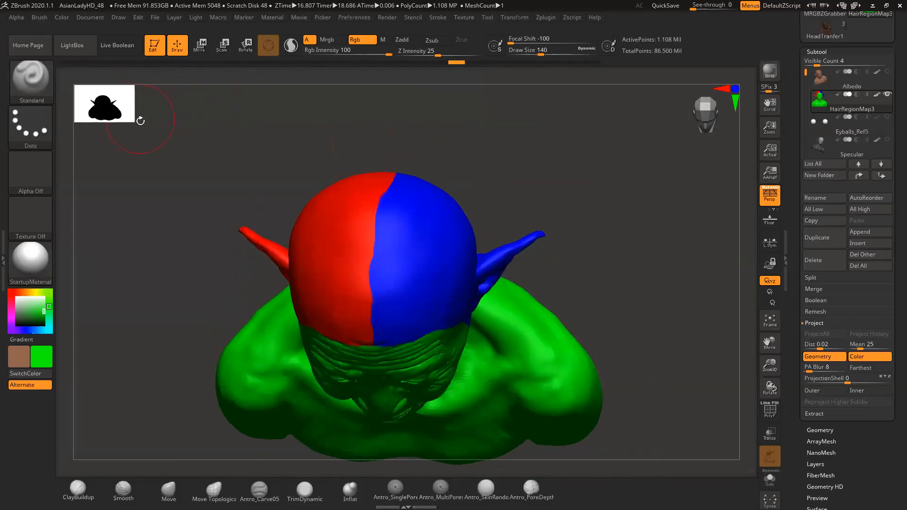
# Step: Check the red and blue hair region colours on the crown in ZBrush, then return to Maya
pyautogui.click(62, 17)
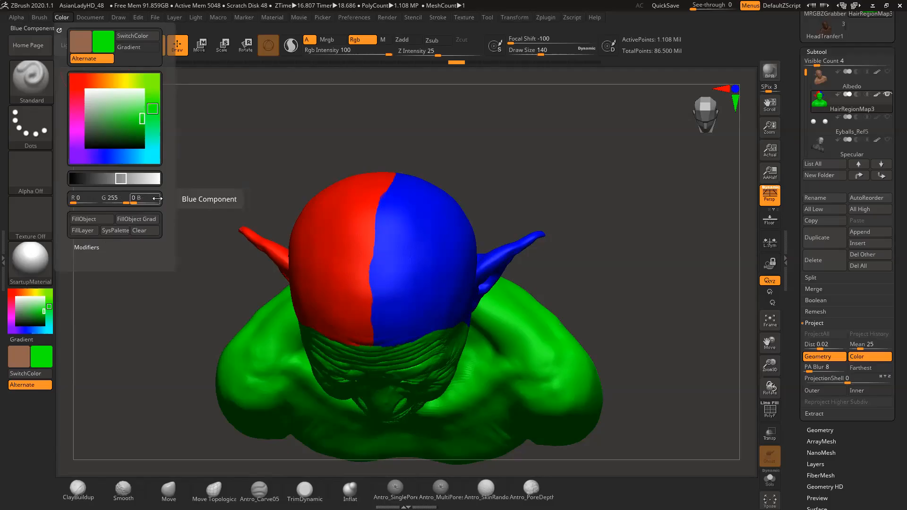
pyautogui.moveTo(282, 135); pyautogui.dragTo(284, 121)
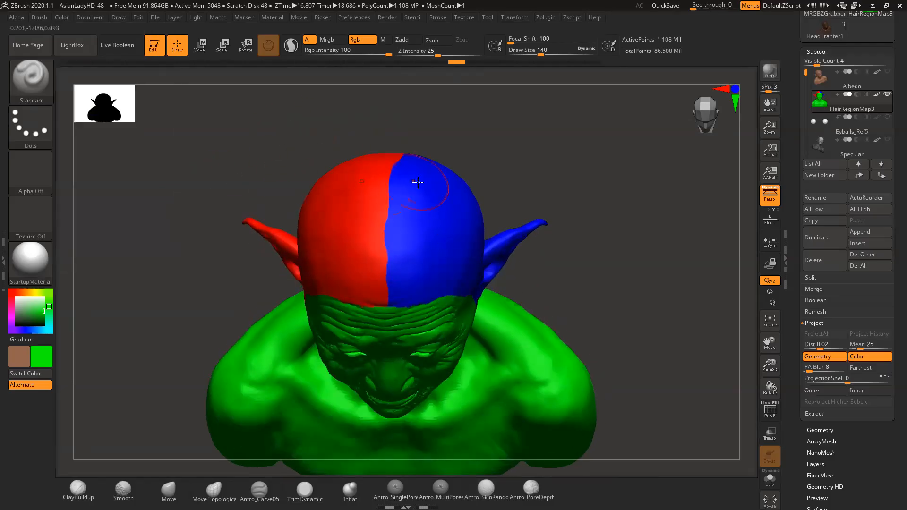
pyautogui.click(871, 6)
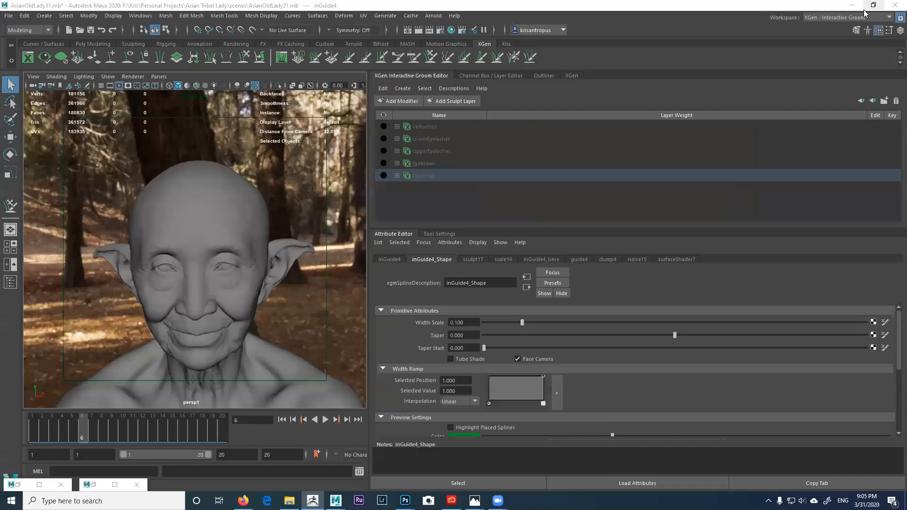
# Step: Expand MainHair and inspect the guide4 modifier and the inGuide4 guide curves
pyautogui.click(396, 175)
pyautogui.scroll(-1, 434, 200)
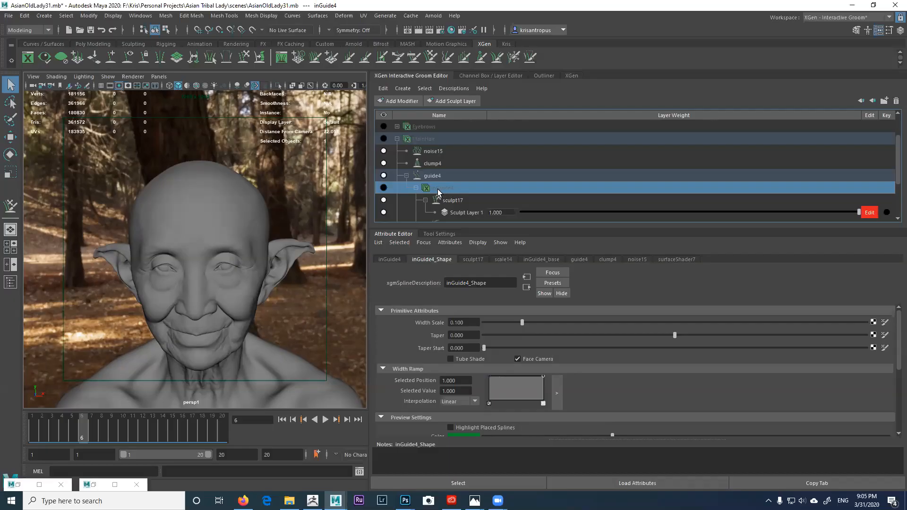
pyautogui.click(431, 176)
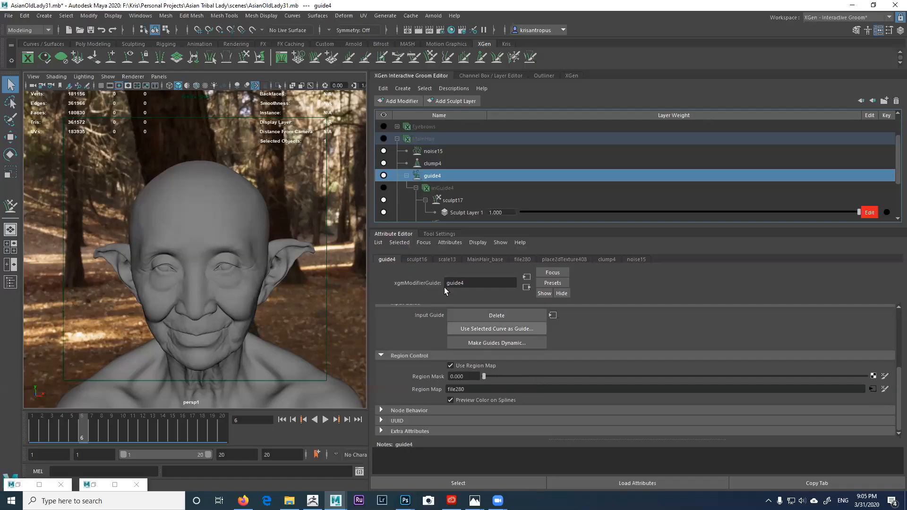
pyautogui.scroll(-1, 429, 181)
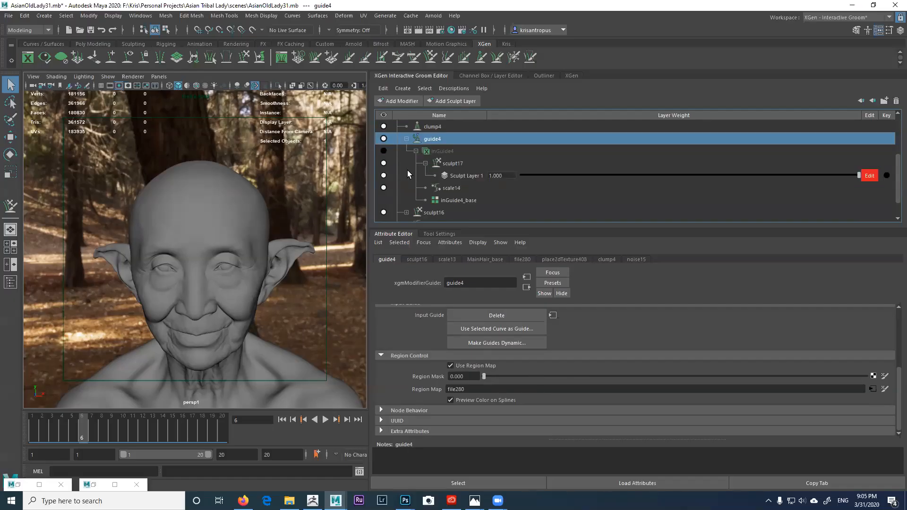
pyautogui.scroll(1, 408, 167)
pyautogui.scroll(-1, 414, 171)
pyautogui.scroll(1, 467, 204)
pyautogui.click(387, 188)
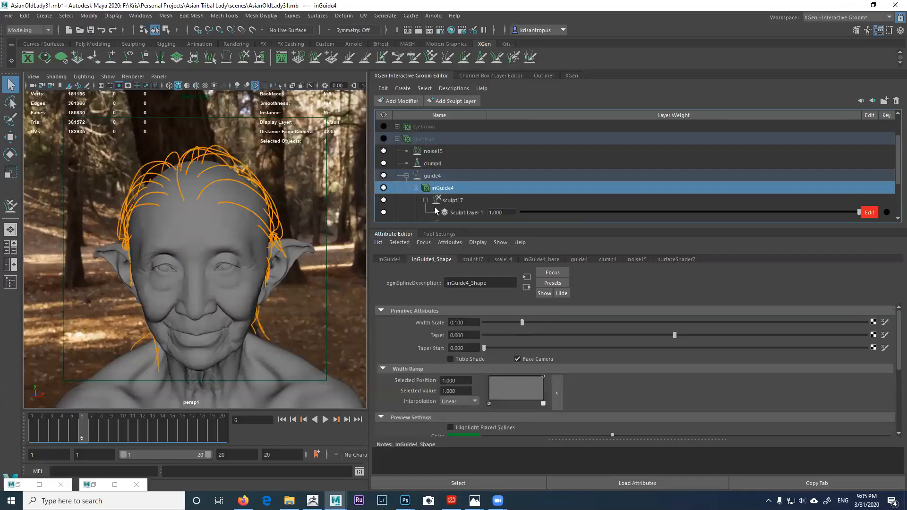
pyautogui.scroll(-1, 445, 191)
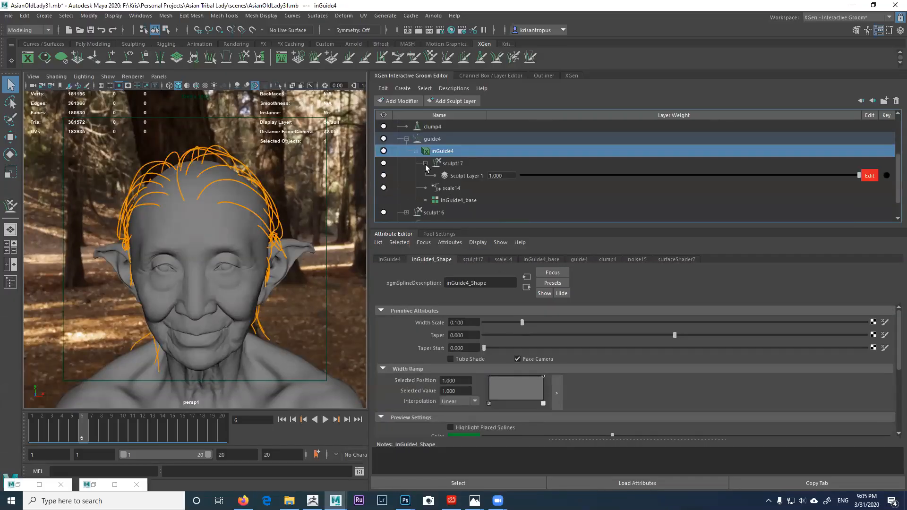
pyautogui.scroll(1, 426, 166)
# Step: Show MainHair with noise15 and clump4 muted and the inGuide4 guides hidden, zoomed on the face
pyautogui.click(383, 139)
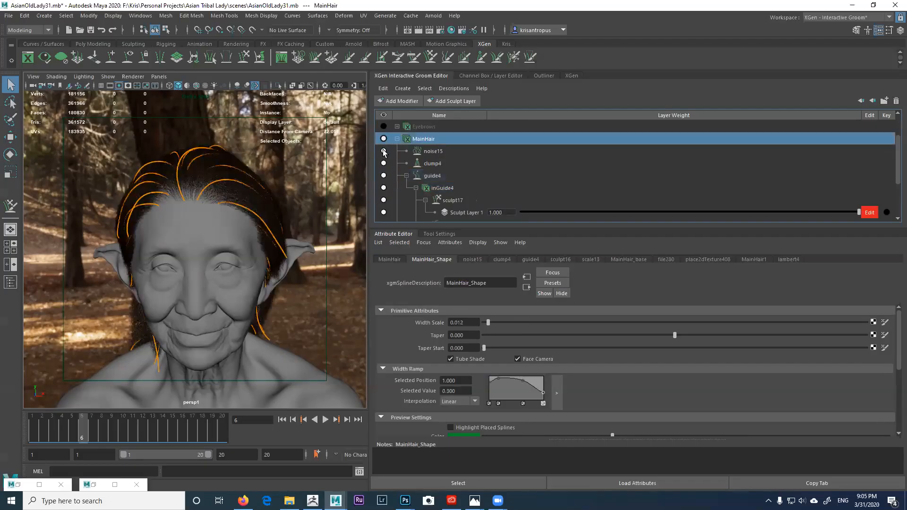
pyautogui.click(384, 151)
pyautogui.click(383, 164)
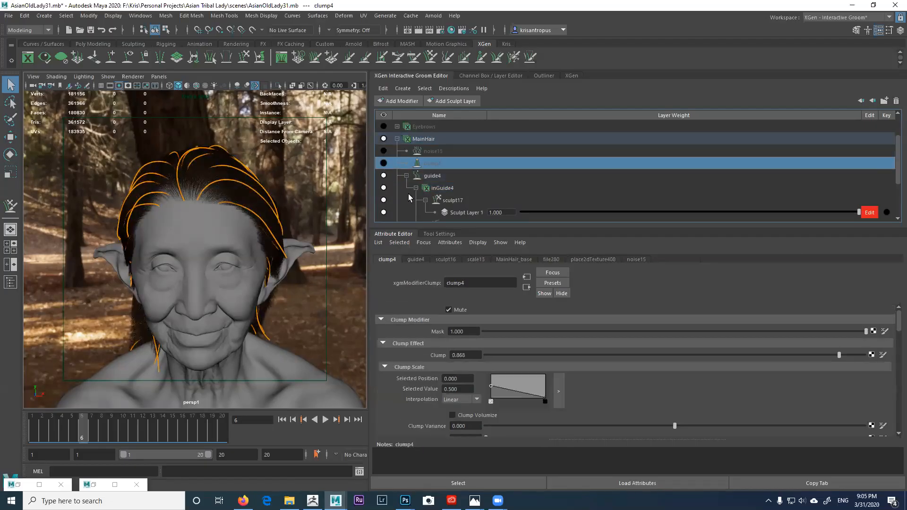
pyautogui.click(383, 187)
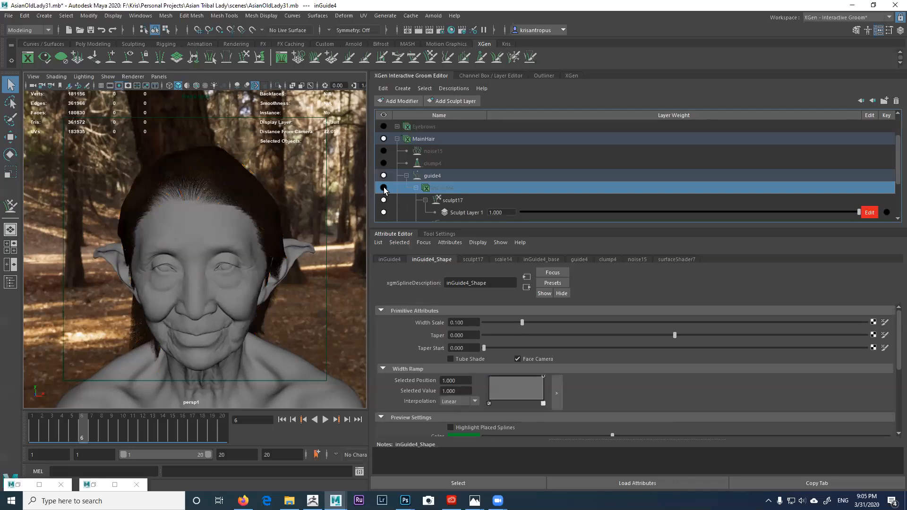
pyautogui.click(384, 188)
pyautogui.click(384, 188)
pyautogui.keyDown('alt'); pyautogui.moveTo(263, 215); pyautogui.dragTo(307, 264, button='right'); pyautogui.keyUp('alt')
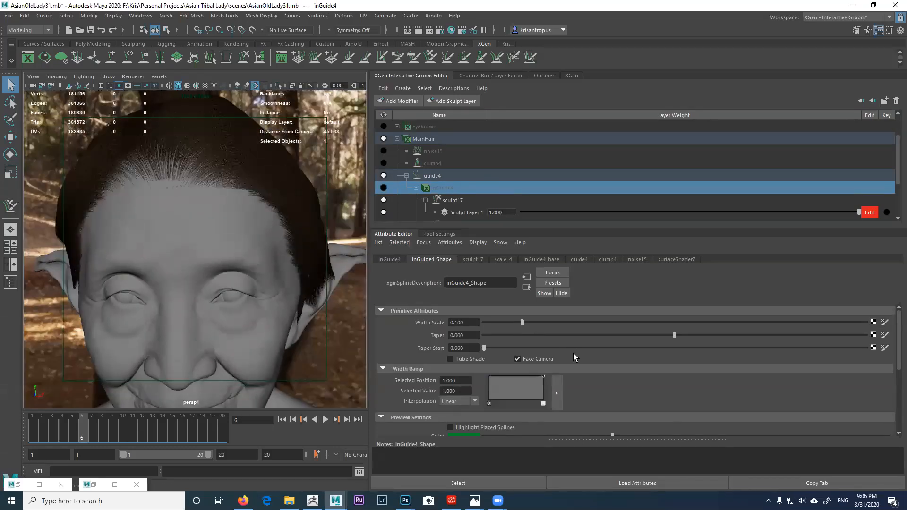
pyautogui.click(433, 175)
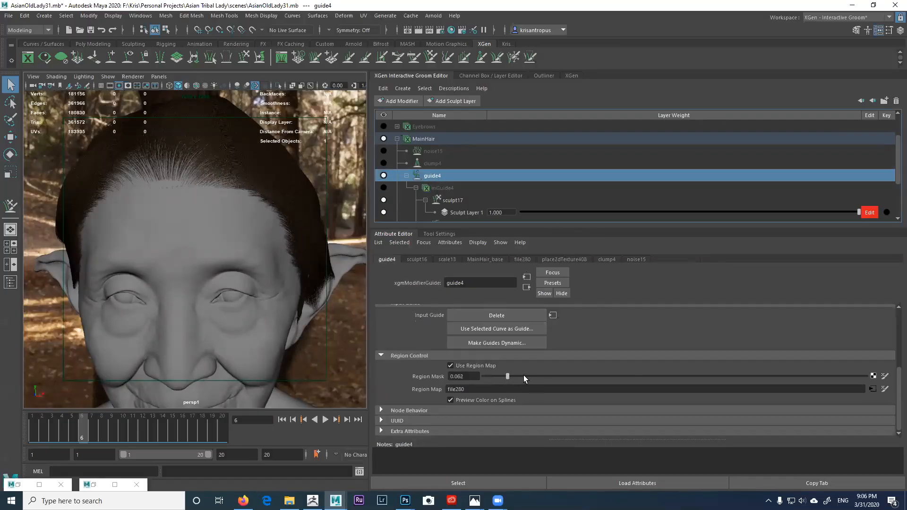
# Step: Raise guide4's Region Mask through 0.800 up to 1.000
pyautogui.moveTo(725, 373); pyautogui.dragTo(801, 358)
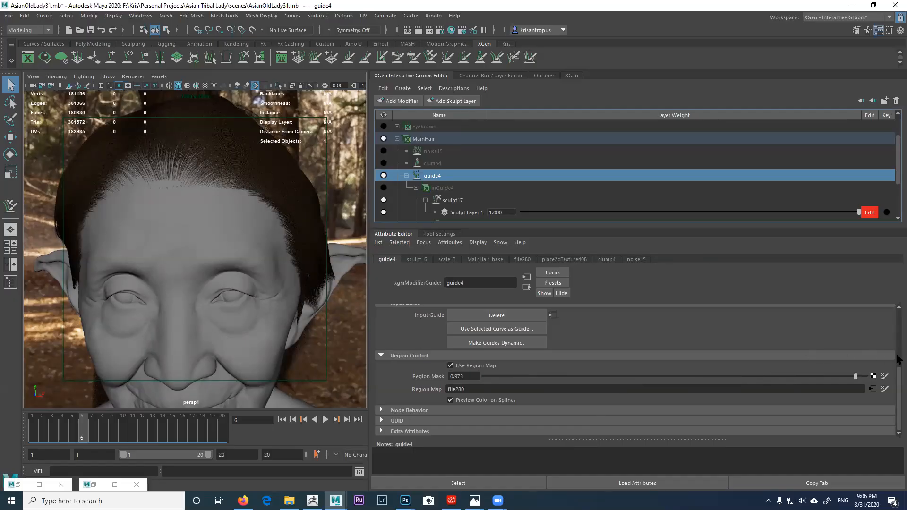
pyautogui.moveTo(898, 360); pyautogui.dragTo(903, 361)
pyautogui.keyDown('alt'); pyautogui.moveTo(298, 300); pyautogui.dragTo(225, 326); pyautogui.keyUp('alt')
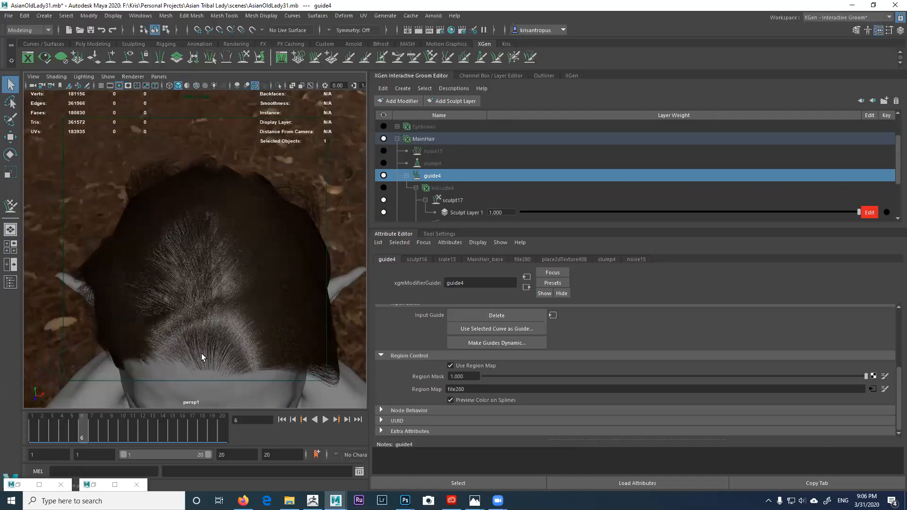
# Step: Orbit over the crown and forehead to inspect the restored swept-back hairline up close
pyautogui.keyDown('alt'); pyautogui.moveTo(208, 284); pyautogui.dragTo(263, 283); pyautogui.keyUp('alt')
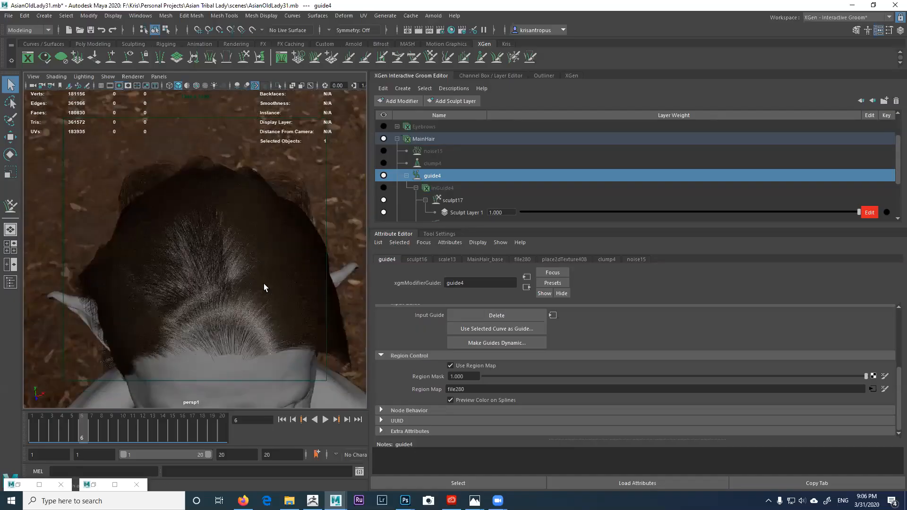
pyautogui.keyDown('alt'); pyautogui.moveTo(241, 254); pyautogui.dragTo(223, 298); pyautogui.keyUp('alt')
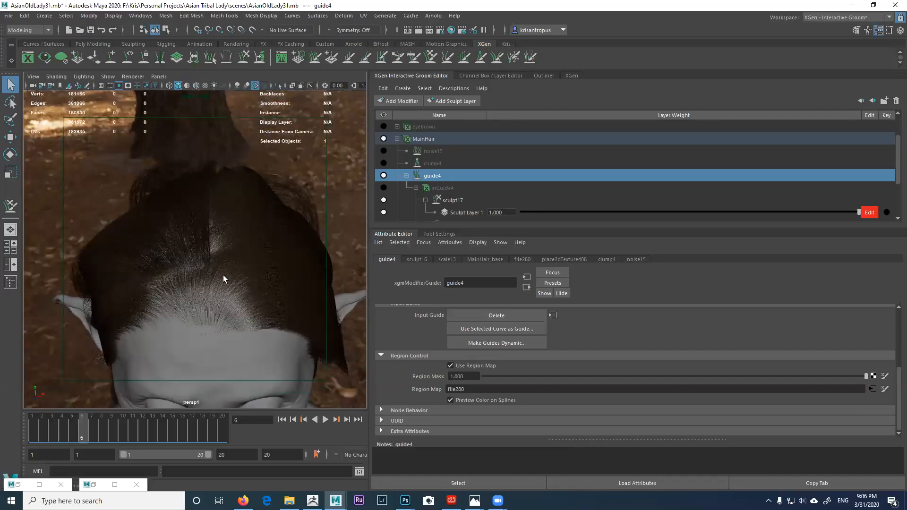
pyautogui.keyDown('alt'); pyautogui.moveTo(231, 282); pyautogui.dragTo(231, 235); pyautogui.keyUp('alt')
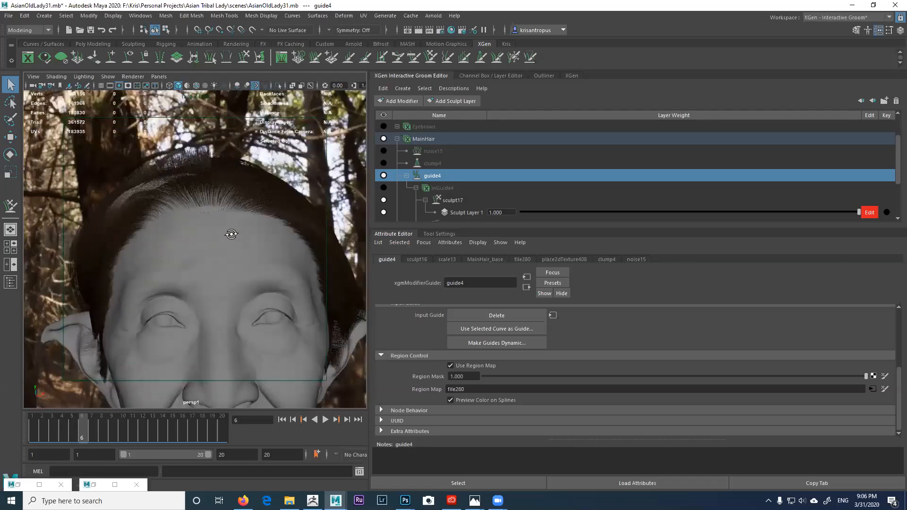
pyautogui.keyDown('alt'); pyautogui.moveTo(231, 234); pyautogui.dragTo(235, 317, button='right'); pyautogui.keyUp('alt')
pyautogui.keyDown('alt'); pyautogui.moveTo(217, 156); pyautogui.dragTo(203, 288, button='middle'); pyautogui.keyUp('alt')
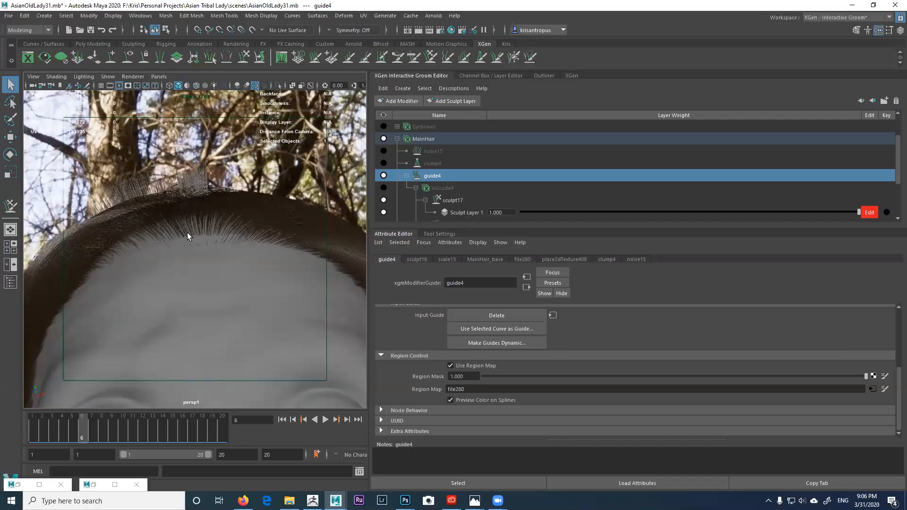
pyautogui.keyDown('alt'); pyautogui.moveTo(209, 246); pyautogui.dragTo(203, 197); pyautogui.keyUp('alt')
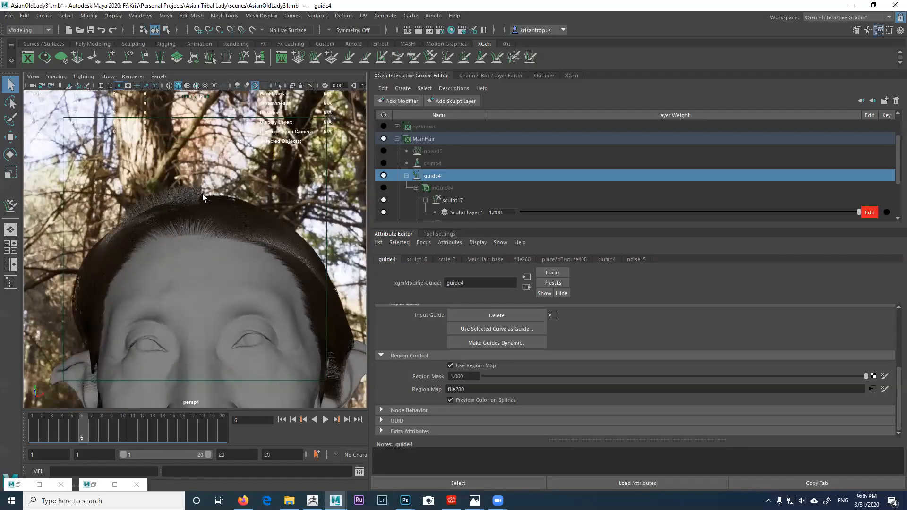
pyautogui.keyDown('alt'); pyautogui.moveTo(198, 247); pyautogui.dragTo(225, 261); pyautogui.keyUp('alt')
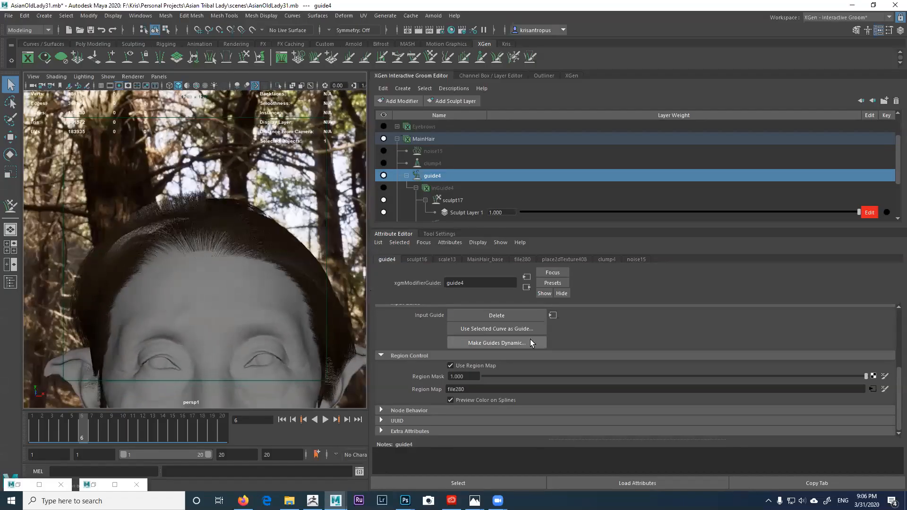
# Step: Drop guide4's Region Mask to 0.000 and look down closely onto the scalp
pyautogui.moveTo(585, 377); pyautogui.dragTo(458, 376)
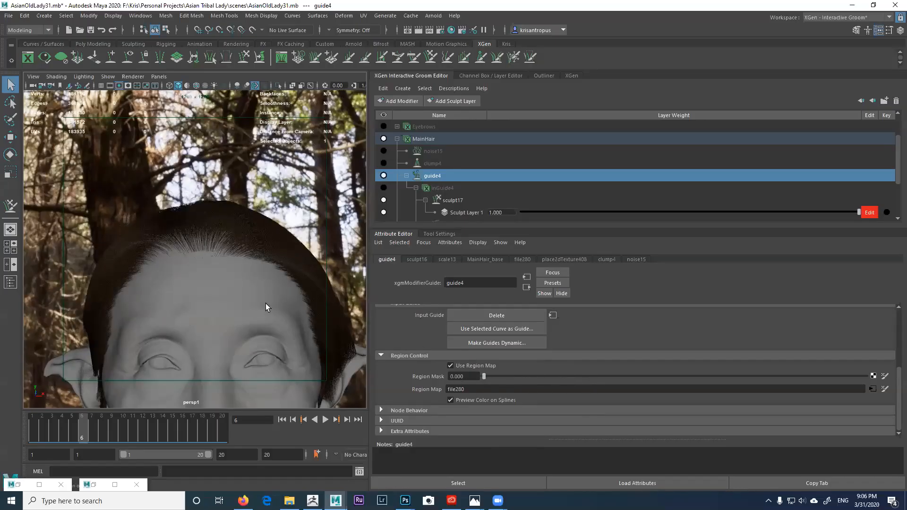
pyautogui.keyDown('alt'); pyautogui.moveTo(210, 263); pyautogui.dragTo(243, 296); pyautogui.keyUp('alt')
pyautogui.keyDown('alt'); pyautogui.moveTo(243, 295); pyautogui.dragTo(230, 280, button='right'); pyautogui.keyUp('alt')
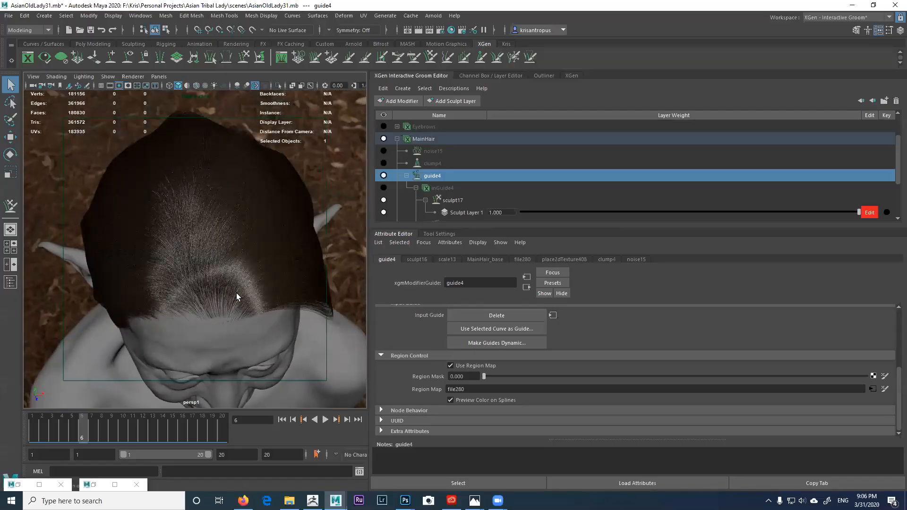
# Step: Orbit around the hairline, crown, both ears and right side to compare the groom
pyautogui.keyDown('alt'); pyautogui.moveTo(206, 290); pyautogui.dragTo(215, 232); pyautogui.keyUp('alt')
pyautogui.keyDown('alt'); pyautogui.moveTo(224, 283); pyautogui.dragTo(187, 217); pyautogui.keyUp('alt')
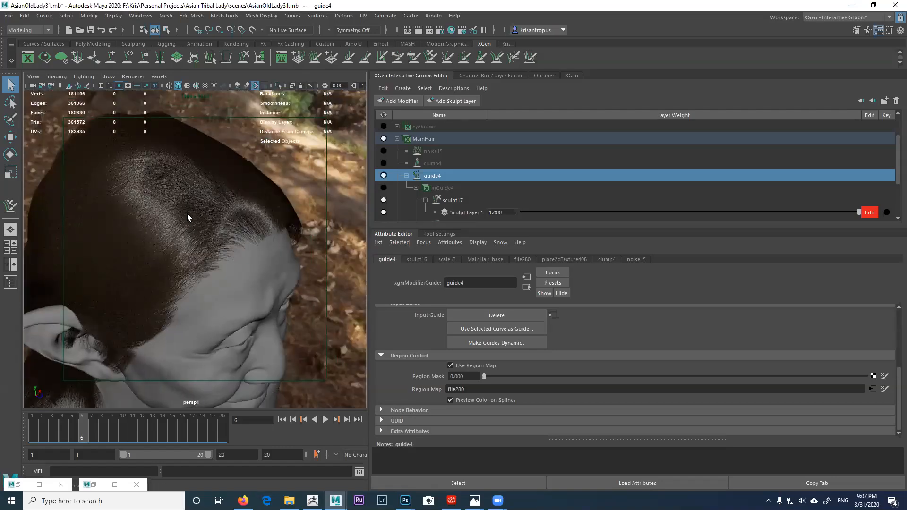
pyautogui.keyDown('alt'); pyautogui.moveTo(209, 269); pyautogui.dragTo(217, 252); pyautogui.keyUp('alt')
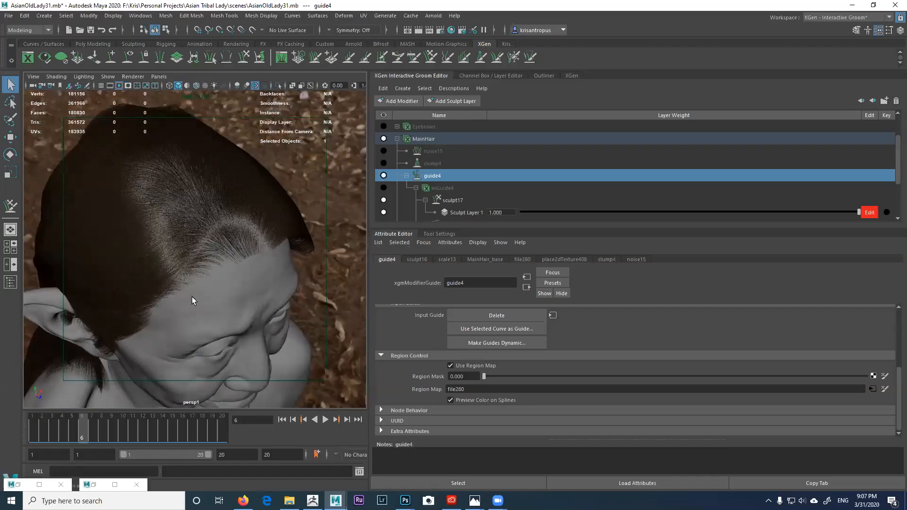
pyautogui.keyDown('alt'); pyautogui.moveTo(242, 286); pyautogui.dragTo(210, 203); pyautogui.keyUp('alt')
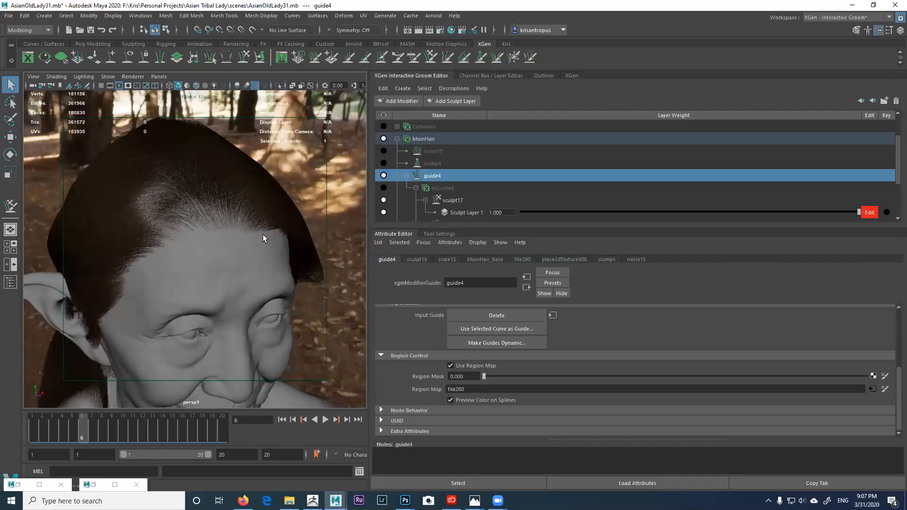
pyautogui.keyDown('alt'); pyautogui.moveTo(219, 256); pyautogui.dragTo(154, 253); pyautogui.keyUp('alt')
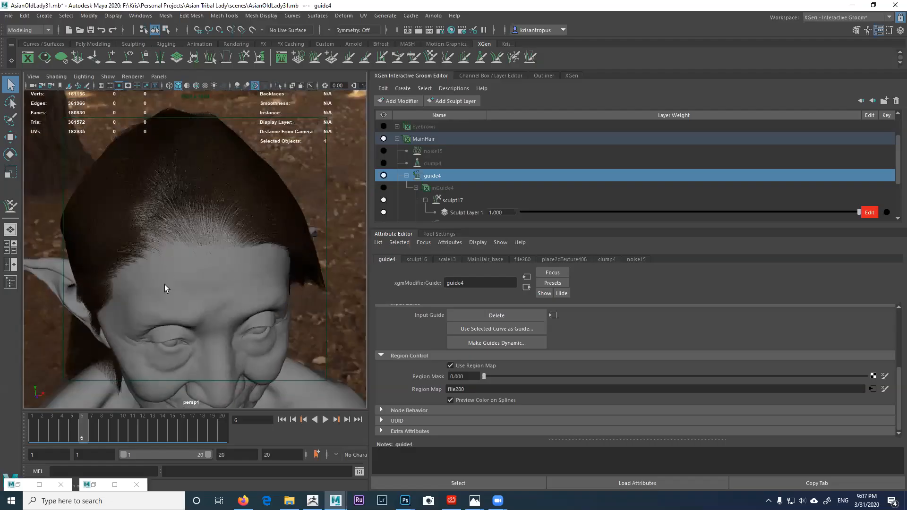
pyautogui.keyDown('alt'); pyautogui.moveTo(243, 268); pyautogui.dragTo(227, 250); pyautogui.keyUp('alt')
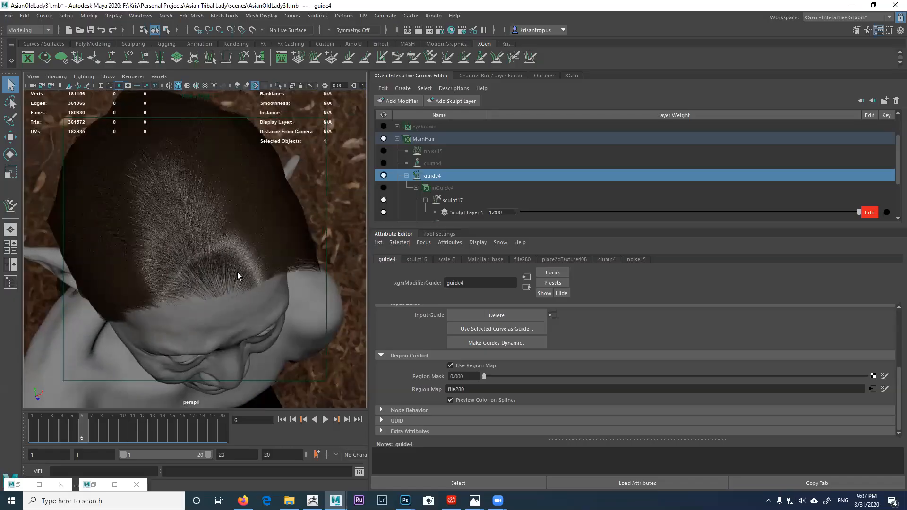
pyautogui.moveTo(194, 292)
pyautogui.keyDown('alt'); pyautogui.mouseDown()
pyautogui.moveTo(230, 287)
pyautogui.moveTo(210, 290)
pyautogui.mouseUp(); pyautogui.keyUp('alt')
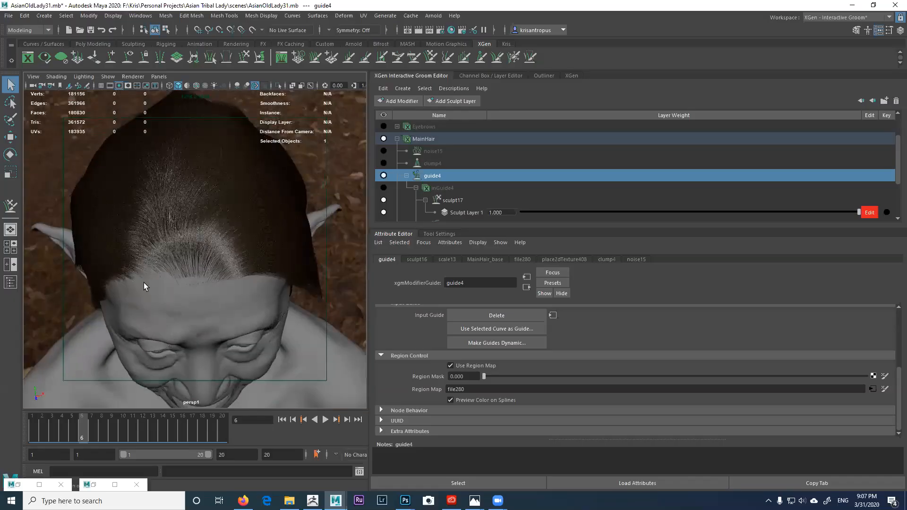
pyautogui.keyDown('alt'); pyautogui.moveTo(154, 287); pyautogui.dragTo(254, 248); pyautogui.keyUp('alt')
# Step: Restore clump4 and noise15 visibility, then hide the MainHair groom and inGuide4 guides
pyautogui.click(383, 187)
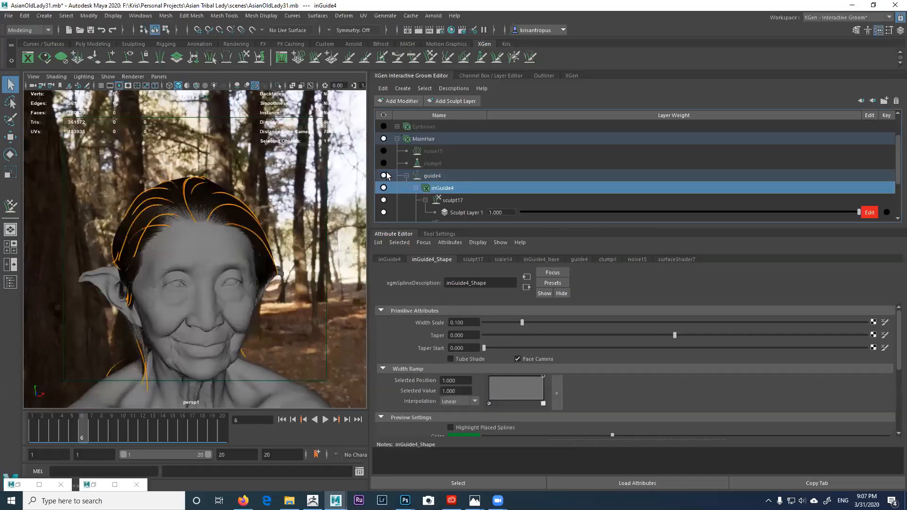
pyautogui.click(384, 163)
pyautogui.click(383, 151)
pyautogui.click(383, 138)
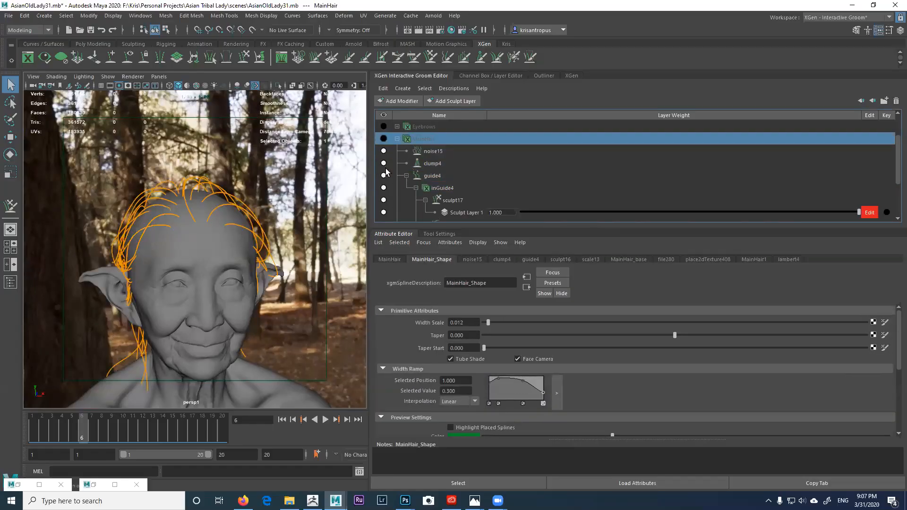
pyautogui.click(384, 188)
# Step: Collapse the MainHair hierarchy, widen the viewport, and select the woods_4k_BEST dome light
pyautogui.click(396, 139)
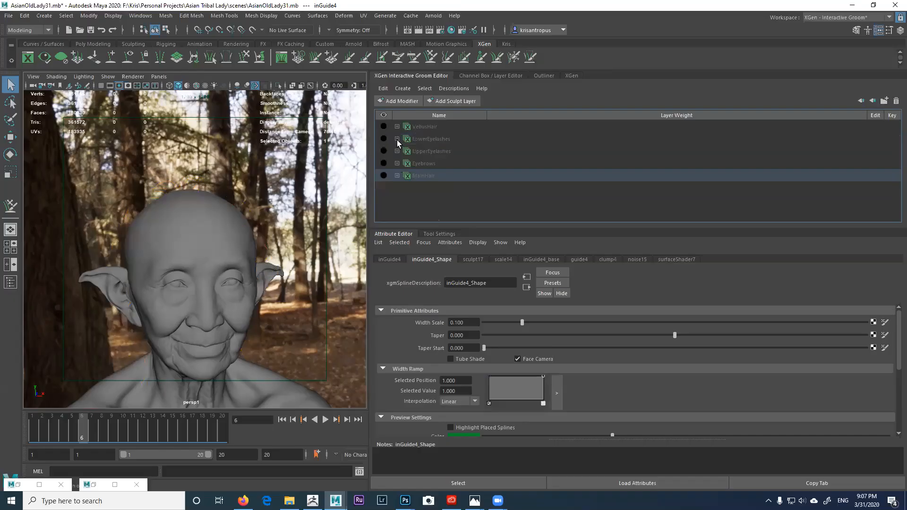
pyautogui.moveTo(366, 223); pyautogui.dragTo(665, 223)
pyautogui.click(482, 216)
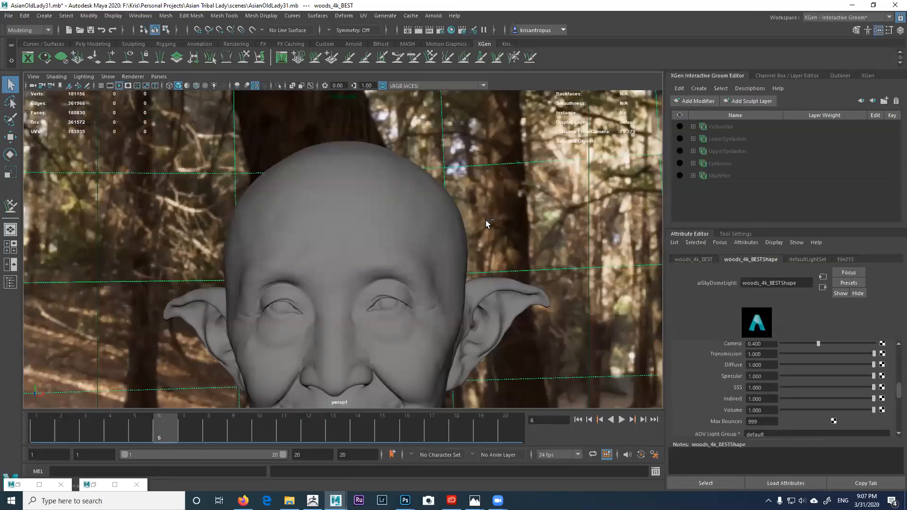
# Step: Hide the woods_4k_BEST dome light with Ctrl+H and put the BODY head mesh into face mode
pyautogui.hotkey('ctrl', 'h')
pyautogui.keyDown('alt'); pyautogui.moveTo(497, 247); pyautogui.dragTo(468, 211, button='right'); pyautogui.keyUp('alt')
pyautogui.keyDown('alt'); pyautogui.moveTo(468, 211); pyautogui.dragTo(395, 216); pyautogui.keyUp('alt')
pyautogui.keyDown('alt'); pyautogui.moveTo(299, 168); pyautogui.dragTo(326, 175); pyautogui.keyUp('alt')
pyautogui.click(317, 176)
pyautogui.moveTo(330, 163); pyautogui.dragTo(340, 183, button='right')
pyautogui.scroll(4, 340, 184)
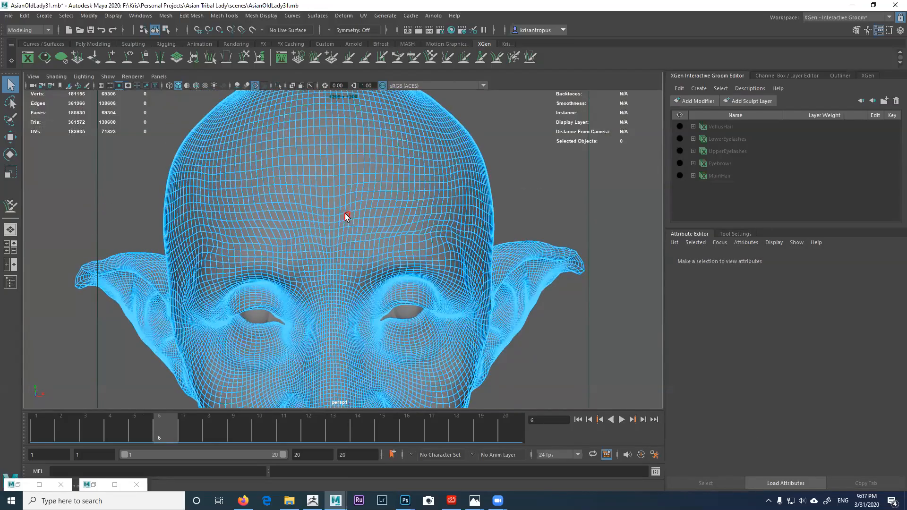
# Step: Inspect the BODY mesh wireframe from front, side and crown angles, then open the Symmetry options
pyautogui.moveTo(348, 216)
pyautogui.keyDown('alt'); pyautogui.mouseDown()
pyautogui.moveTo(353, 201)
pyautogui.moveTo(320, 206)
pyautogui.moveTo(343, 216)
pyautogui.moveTo(328, 202)
pyautogui.moveTo(349, 197)
pyautogui.moveTo(354, 211)
pyautogui.moveTo(403, 188)
pyautogui.moveTo(352, 188)
pyautogui.mouseUp(); pyautogui.keyUp('alt')
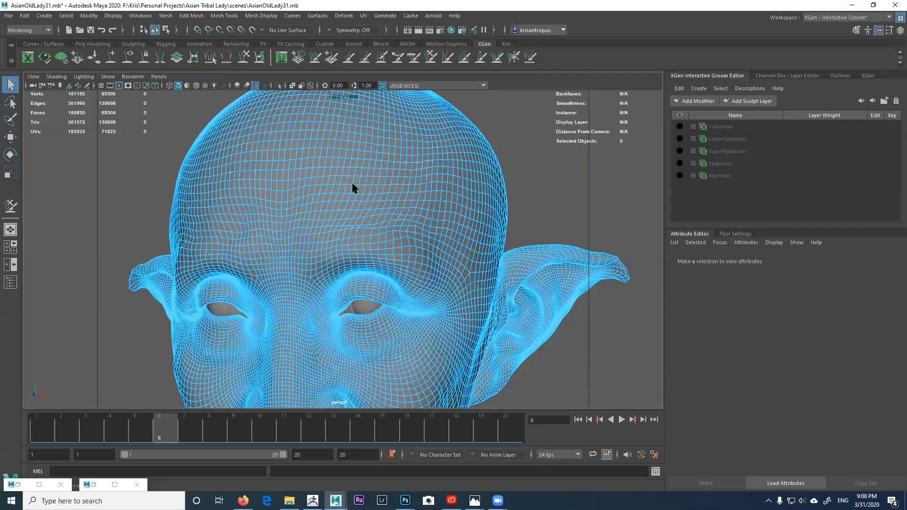
pyautogui.keyDown('alt'); pyautogui.moveTo(377, 156); pyautogui.dragTo(349, 163); pyautogui.keyUp('alt')
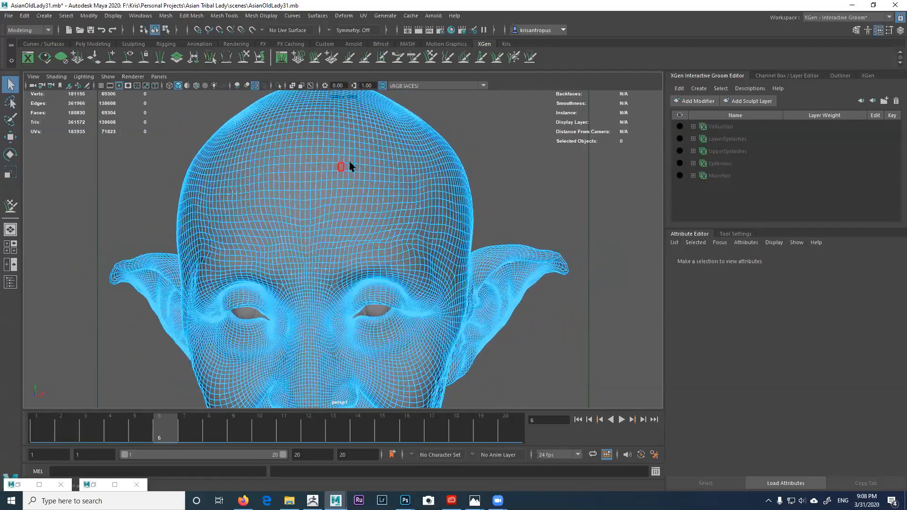
pyautogui.keyDown('alt'); pyautogui.moveTo(390, 236); pyautogui.dragTo(424, 218); pyautogui.keyUp('alt')
pyautogui.keyDown('alt'); pyautogui.moveTo(329, 198); pyautogui.dragTo(331, 190); pyautogui.keyUp('alt')
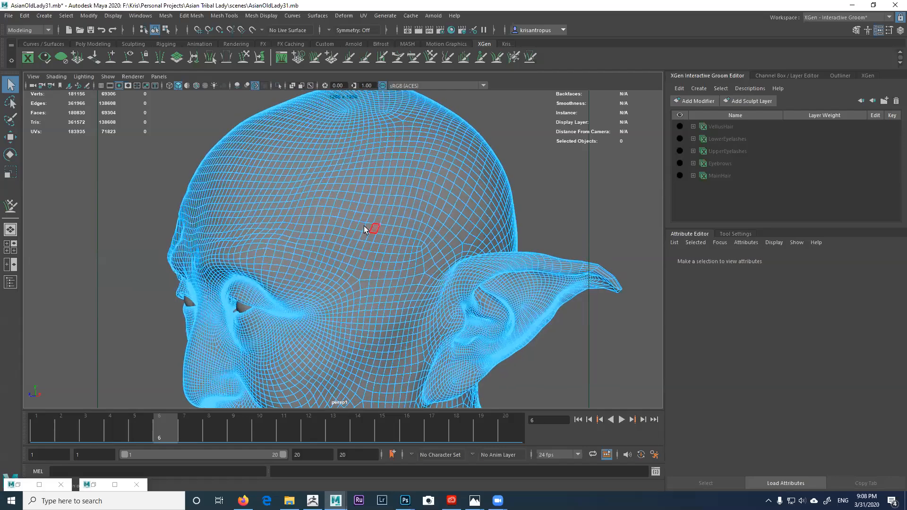
pyautogui.keyDown('alt'); pyautogui.moveTo(340, 226); pyautogui.dragTo(279, 208); pyautogui.keyUp('alt')
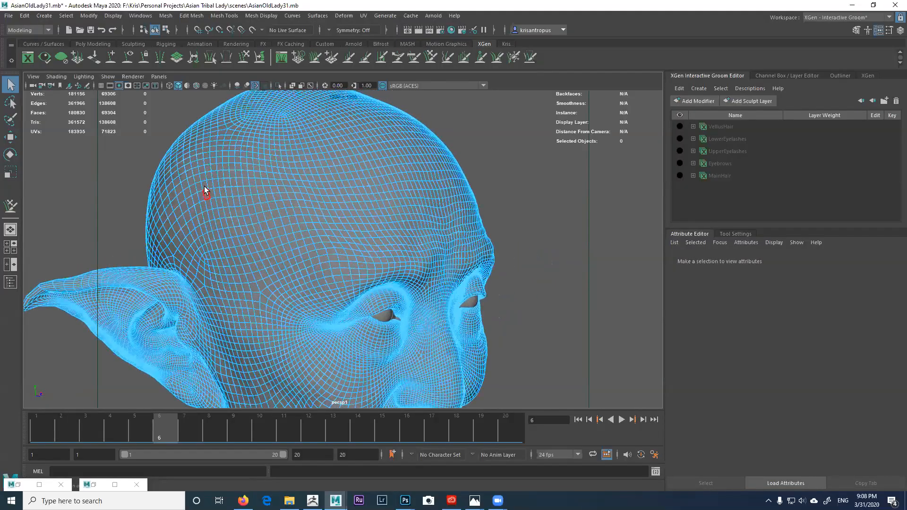
pyautogui.keyDown('alt'); pyautogui.moveTo(330, 228); pyautogui.dragTo(345, 213); pyautogui.keyUp('alt')
pyautogui.scroll(3, 364, 267)
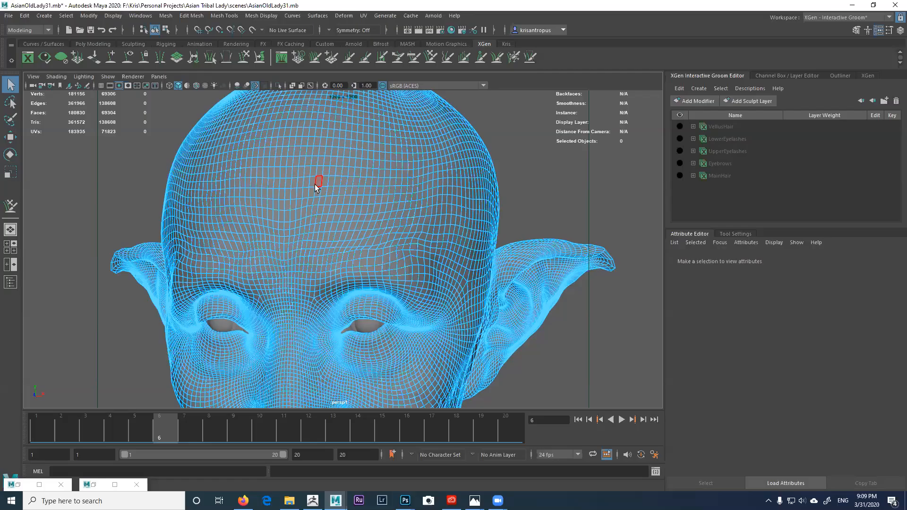
pyautogui.keyDown('alt'); pyautogui.moveTo(331, 223); pyautogui.dragTo(318, 197, button='right'); pyautogui.keyUp('alt')
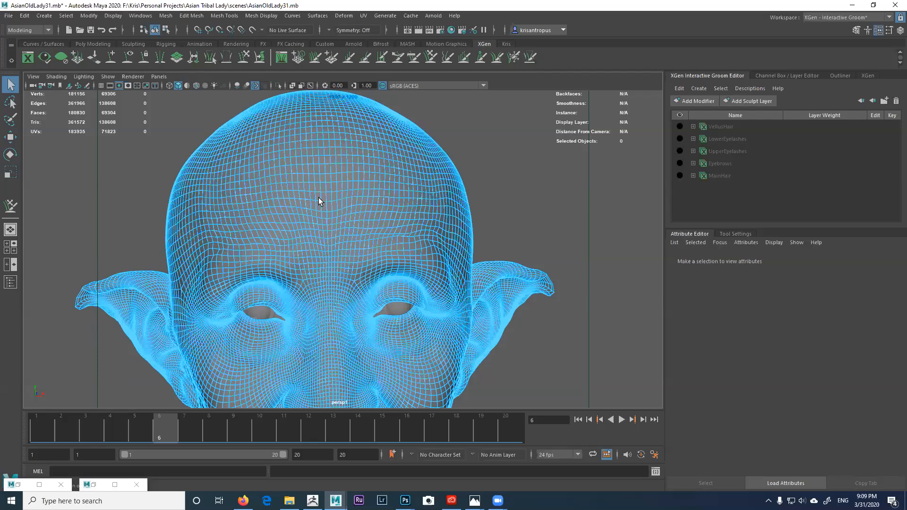
pyautogui.keyDown('alt'); pyautogui.moveTo(364, 203); pyautogui.dragTo(330, 216); pyautogui.keyUp('alt')
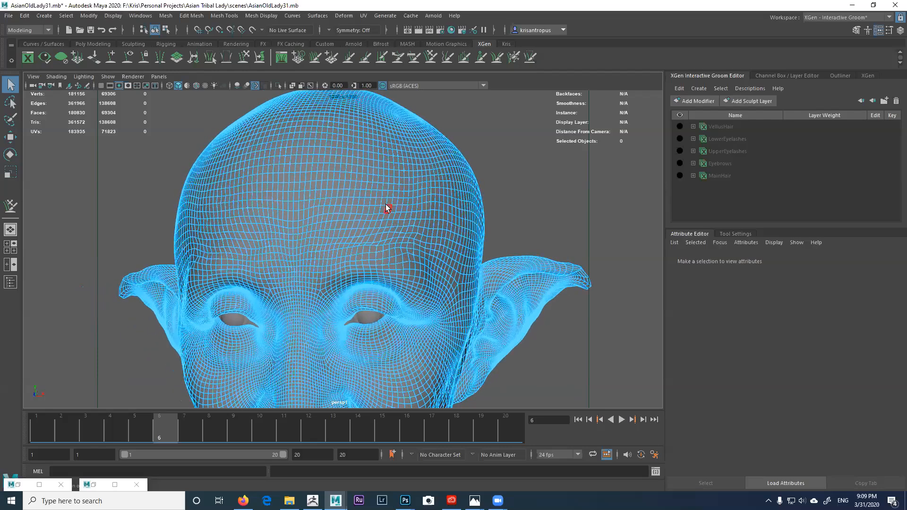
pyautogui.keyDown('alt'); pyautogui.moveTo(385, 204); pyautogui.dragTo(348, 181); pyautogui.keyUp('alt')
pyautogui.click(328, 30)
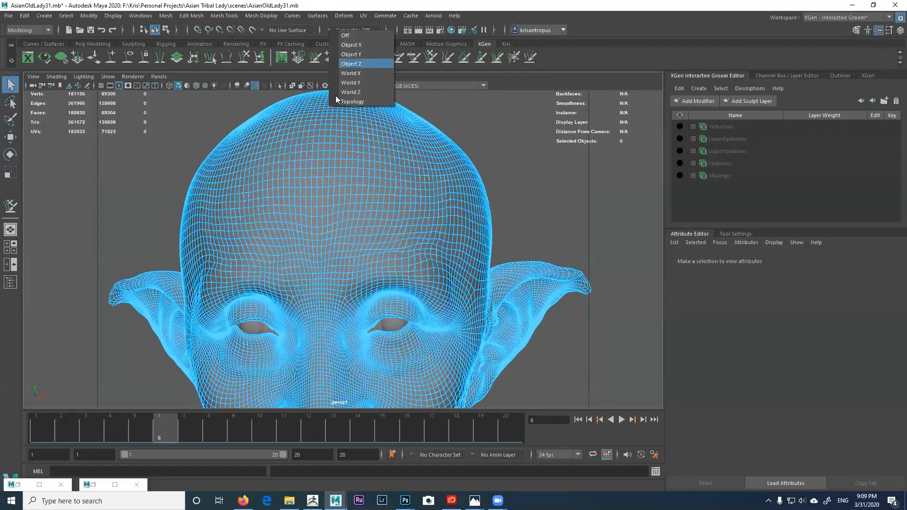
# Step: Set topology-based symmetry on the head mesh by picking its centre edge
pyautogui.click(348, 102)
pyautogui.keyDown('alt'); pyautogui.moveTo(348, 223); pyautogui.dragTo(393, 208); pyautogui.keyUp('alt')
pyautogui.scroll(4, 393, 208)
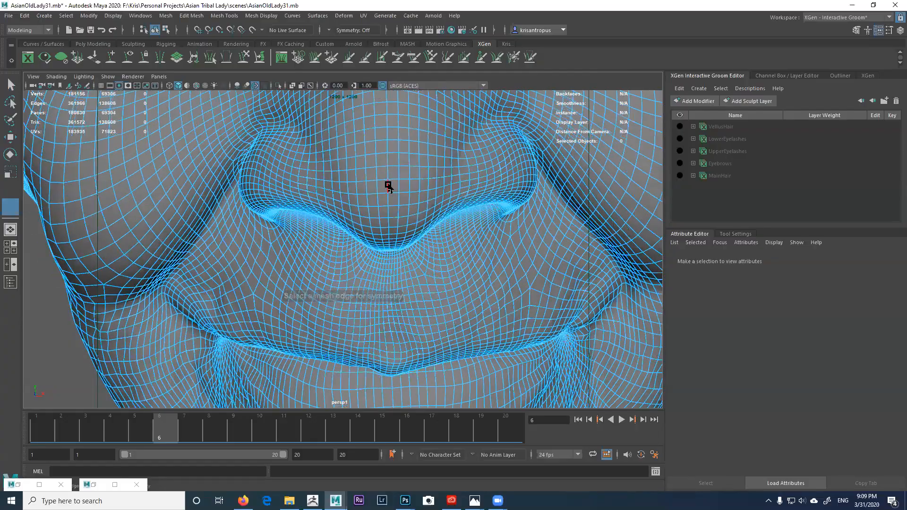
pyautogui.click(388, 185)
pyautogui.keyDown('alt'); pyautogui.moveTo(406, 183); pyautogui.dragTo(362, 309); pyautogui.keyUp('alt')
# Step: Switch the head mesh to face component selection, framing the forehead
pyautogui.rightClick(387, 202)
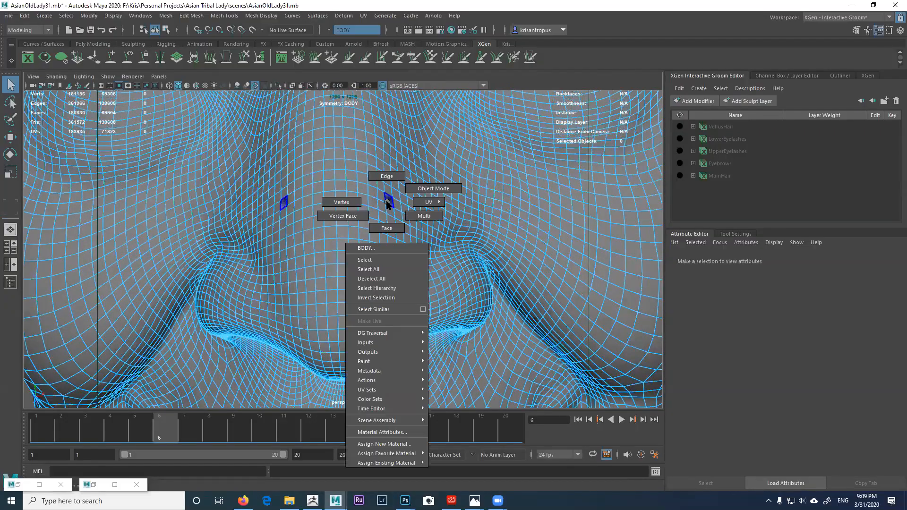
pyautogui.click(387, 228)
pyautogui.scroll(-5, 356, 263)
pyautogui.keyDown('alt'); pyautogui.moveTo(362, 186); pyautogui.dragTo(362, 258, button='middle'); pyautogui.keyUp('alt')
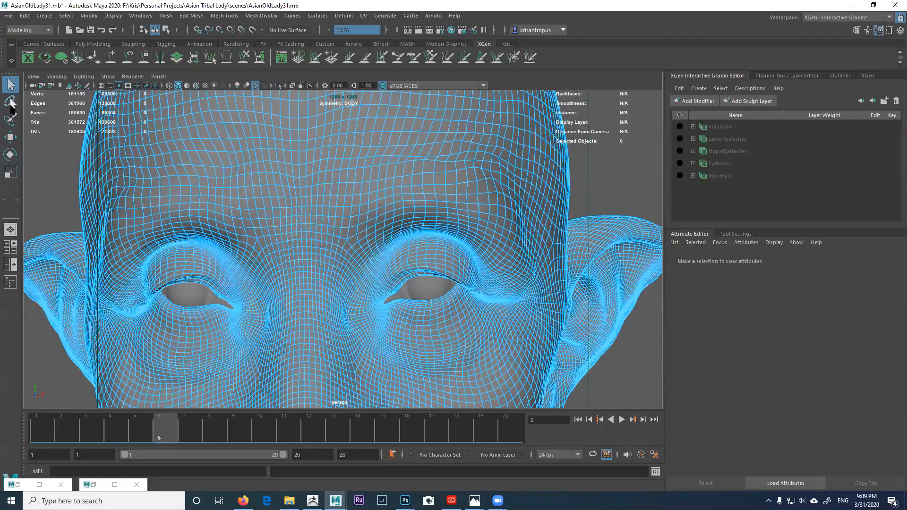
# Step: Activate the Paint Selection Tool and dolly out so the whole head and ears show
pyautogui.click(10, 120)
pyautogui.scroll(-2, 264, 199)
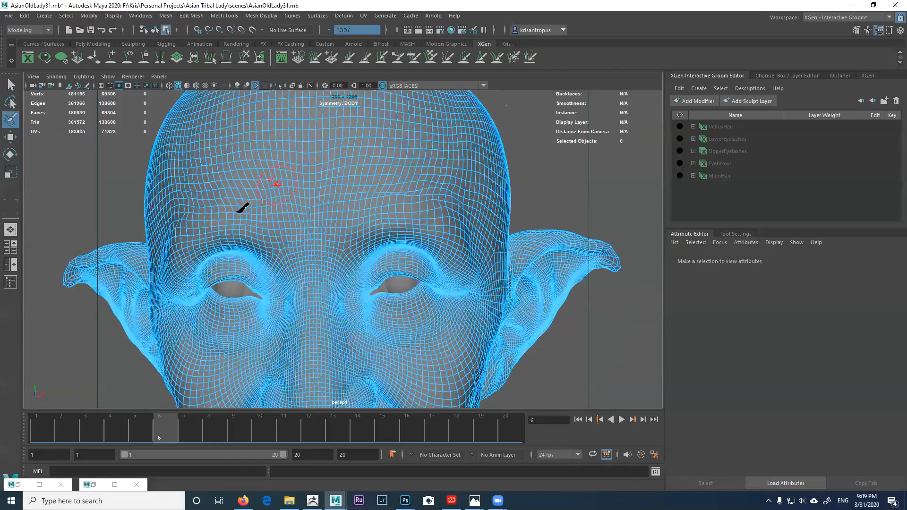
pyautogui.scroll(-1, 297, 186)
pyautogui.scroll(-1, 266, 165)
pyautogui.scroll(-1, 266, 164)
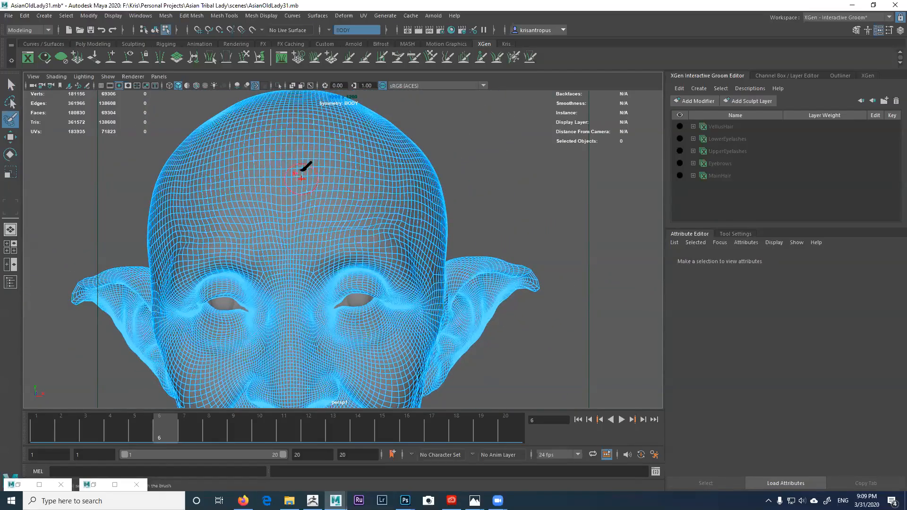
pyautogui.keyDown('alt'); pyautogui.moveTo(310, 177); pyautogui.dragTo(305, 188); pyautogui.keyUp('alt')
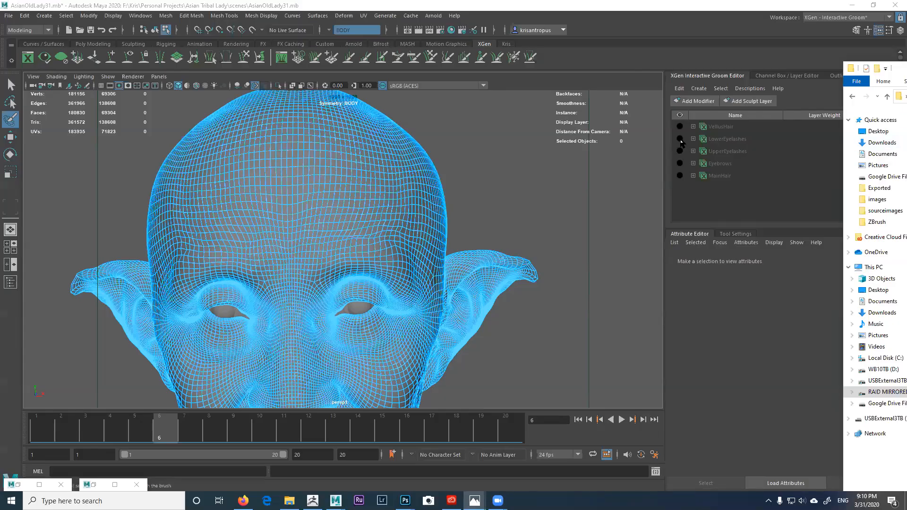
# Step: Paint-select the hairline faces from the forehead around the right side of the head
pyautogui.click(277, 172)
pyautogui.moveTo(302, 173)
pyautogui.mouseDown()
pyautogui.moveTo(288, 176)
pyautogui.moveTo(398, 178)
pyautogui.moveTo(372, 185)
pyautogui.mouseUp()
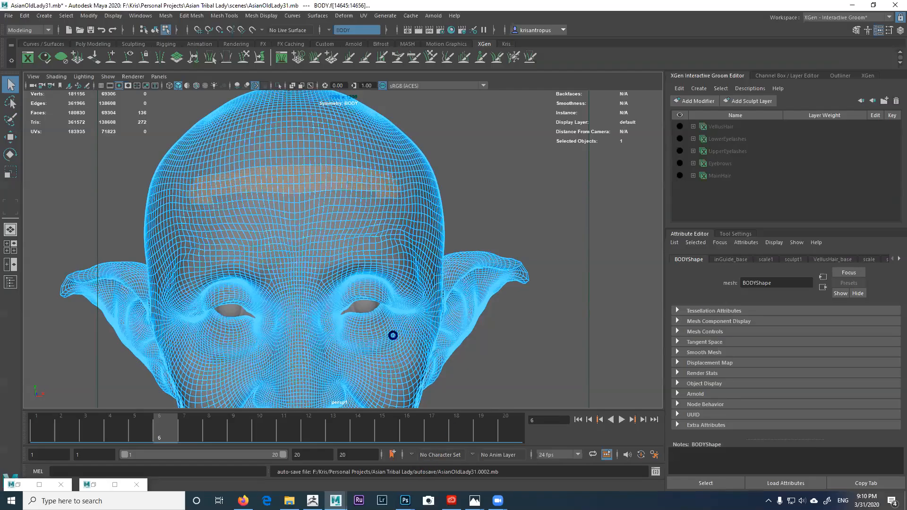
pyautogui.moveTo(361, 196)
pyautogui.keyDown('alt'); pyautogui.mouseDown()
pyautogui.moveTo(318, 197)
pyautogui.moveTo(318, 204)
pyautogui.moveTo(326, 182)
pyautogui.moveTo(417, 245)
pyautogui.moveTo(377, 222)
pyautogui.moveTo(366, 203)
pyautogui.moveTo(403, 192)
pyautogui.moveTo(423, 162)
pyautogui.moveTo(373, 115)
pyautogui.mouseUp(); pyautogui.keyUp('alt')
pyautogui.keyDown('alt'); pyautogui.moveTo(388, 191); pyautogui.dragTo(393, 205, button='middle'); pyautogui.keyUp('alt')
pyautogui.keyDown('alt'); pyautogui.moveTo(401, 184); pyautogui.dragTo(413, 183); pyautogui.keyUp('alt')
pyautogui.click(360, 203)
pyautogui.moveTo(353, 193); pyautogui.dragTo(303, 221)
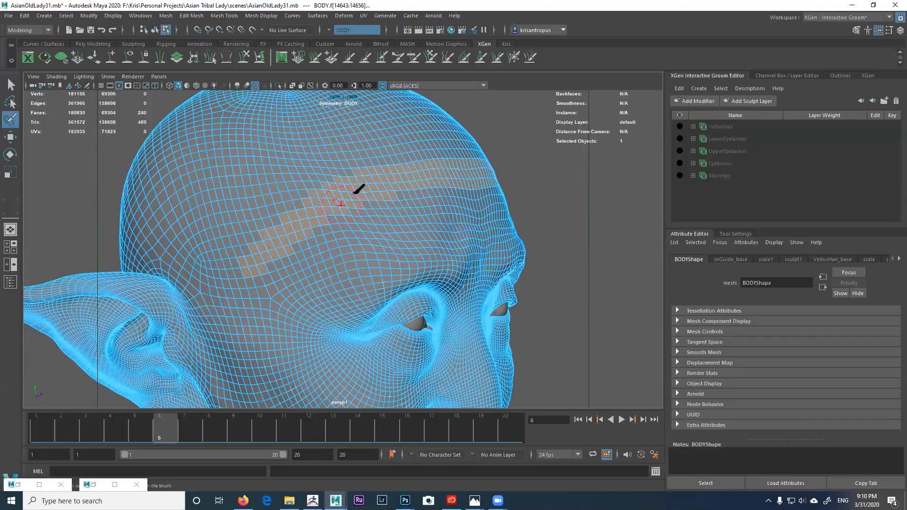
pyautogui.click(299, 236)
pyautogui.keyDown('alt'); pyautogui.moveTo(399, 179); pyautogui.dragTo(431, 172); pyautogui.keyUp('alt')
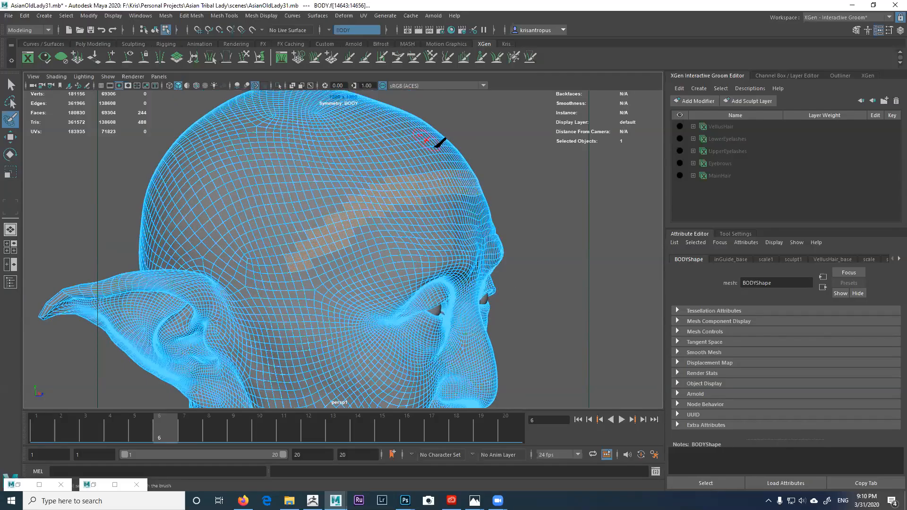
pyautogui.keyDown('alt'); pyautogui.moveTo(411, 175); pyautogui.dragTo(314, 174); pyautogui.keyUp('alt')
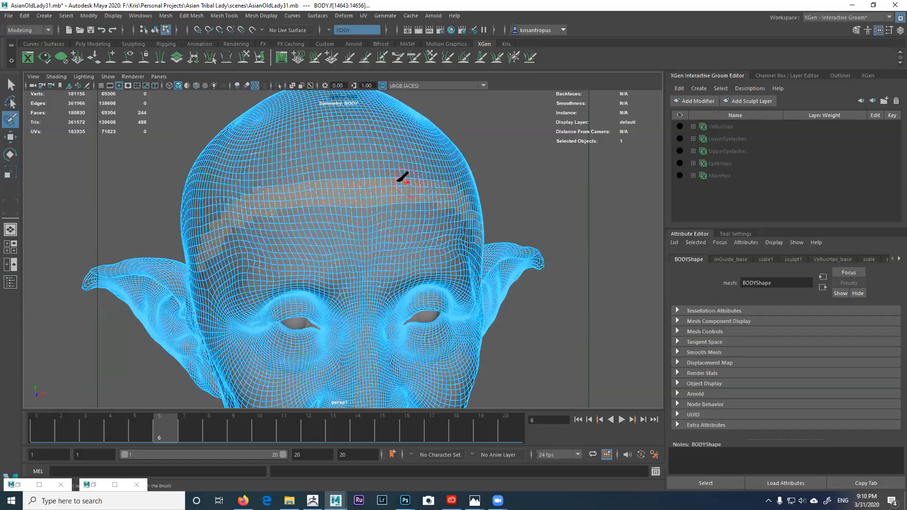
pyautogui.moveTo(348, 189)
pyautogui.keyDown('alt'); pyautogui.mouseDown()
pyautogui.moveTo(385, 188)
pyautogui.moveTo(375, 182)
pyautogui.moveTo(318, 215)
pyautogui.moveTo(334, 174)
pyautogui.moveTo(289, 257)
pyautogui.moveTo(324, 238)
pyautogui.moveTo(322, 255)
pyautogui.moveTo(301, 229)
pyautogui.moveTo(313, 217)
pyautogui.moveTo(300, 182)
pyautogui.moveTo(340, 197)
pyautogui.moveTo(309, 193)
pyautogui.moveTo(324, 202)
pyautogui.moveTo(298, 212)
pyautogui.moveTo(283, 236)
pyautogui.moveTo(295, 210)
pyautogui.moveTo(281, 242)
pyautogui.moveTo(302, 238)
pyautogui.moveTo(309, 224)
pyautogui.moveTo(311, 306)
pyautogui.moveTo(354, 275)
pyautogui.moveTo(331, 263)
pyautogui.moveTo(309, 196)
pyautogui.moveTo(301, 270)
pyautogui.moveTo(285, 300)
pyautogui.mouseUp(); pyautogui.keyUp('alt')
# Step: Paint the faces down the nape and sides of the neck into the selection
pyautogui.keyDown('alt'); pyautogui.moveTo(286, 294); pyautogui.dragTo(273, 292); pyautogui.keyUp('alt')
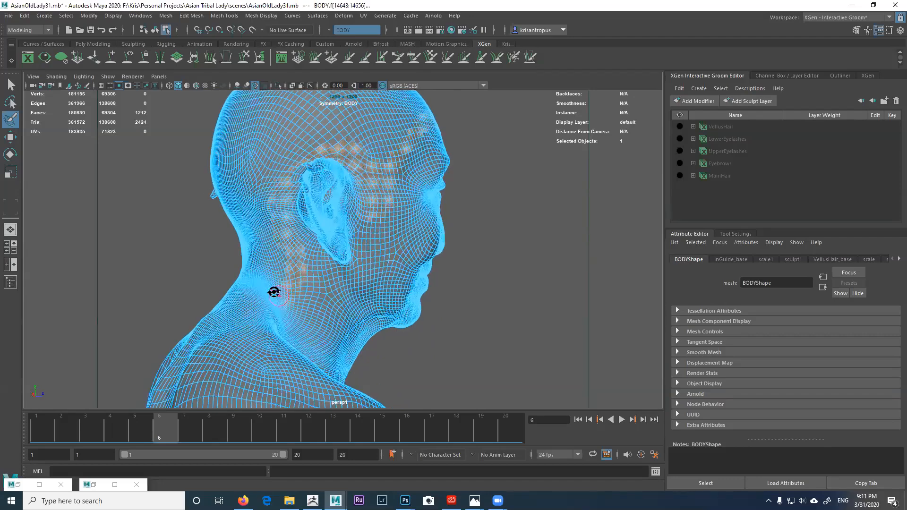
pyautogui.keyDown('alt'); pyautogui.moveTo(276, 302); pyautogui.dragTo(304, 296, button='right'); pyautogui.keyUp('alt')
pyautogui.keyDown('alt'); pyautogui.moveTo(304, 295); pyautogui.dragTo(302, 265, button='middle'); pyautogui.keyUp('alt')
pyautogui.moveTo(301, 265)
pyautogui.mouseDown()
pyautogui.moveTo(282, 271)
pyautogui.moveTo(295, 280)
pyautogui.moveTo(251, 263)
pyautogui.moveTo(258, 270)
pyautogui.mouseUp()
pyautogui.moveTo(258, 270)
pyautogui.keyDown('alt'); pyautogui.mouseDown()
pyautogui.moveTo(286, 281)
pyautogui.moveTo(273, 260)
pyautogui.mouseUp(); pyautogui.keyUp('alt')
pyautogui.moveTo(273, 261)
pyautogui.keyDown('alt'); pyautogui.mouseDown()
pyautogui.moveTo(290, 260)
pyautogui.moveTo(277, 267)
pyautogui.mouseUp(); pyautogui.keyUp('alt')
pyautogui.moveTo(277, 267)
pyautogui.keyDown('alt'); pyautogui.mouseDown()
pyautogui.moveTo(331, 272)
pyautogui.moveTo(339, 285)
pyautogui.moveTo(269, 263)
pyautogui.mouseUp(); pyautogui.keyUp('alt')
pyautogui.moveTo(269, 263)
pyautogui.mouseDown()
pyautogui.moveTo(286, 274)
pyautogui.moveTo(252, 273)
pyautogui.moveTo(277, 247)
pyautogui.moveTo(259, 248)
pyautogui.moveTo(260, 259)
pyautogui.mouseUp()
pyautogui.keyDown('alt'); pyautogui.moveTo(260, 259); pyautogui.dragTo(377, 236); pyautogui.keyUp('alt')
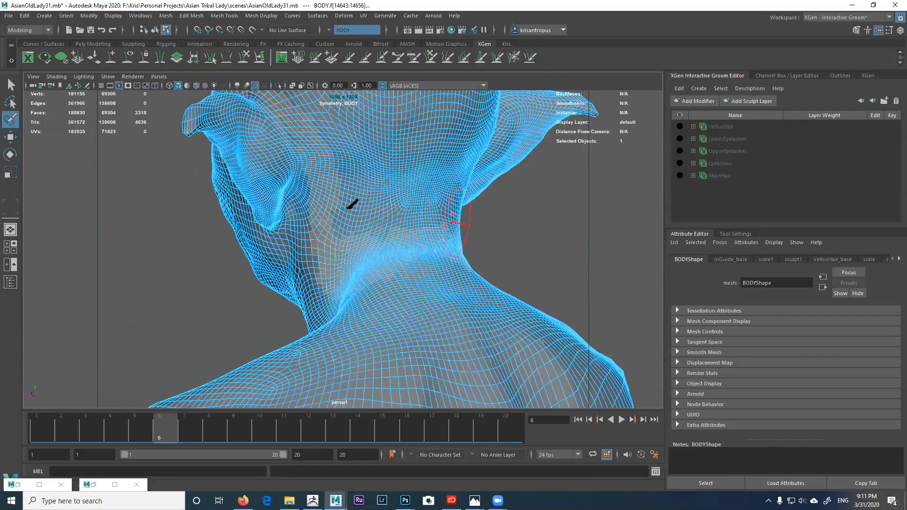
# Step: Extend the painted selection across the back and sides of the head to about 8192 faces
pyautogui.moveTo(349, 196)
pyautogui.mouseDown()
pyautogui.moveTo(415, 190)
pyautogui.moveTo(335, 197)
pyautogui.moveTo(333, 220)
pyautogui.moveTo(421, 207)
pyautogui.moveTo(354, 275)
pyautogui.moveTo(372, 248)
pyautogui.moveTo(429, 208)
pyautogui.moveTo(370, 187)
pyautogui.moveTo(431, 192)
pyautogui.moveTo(378, 158)
pyautogui.moveTo(395, 186)
pyautogui.mouseUp()
pyautogui.moveTo(329, 162)
pyautogui.keyDown('alt'); pyautogui.mouseDown()
pyautogui.moveTo(414, 196)
pyautogui.moveTo(314, 178)
pyautogui.moveTo(277, 151)
pyautogui.moveTo(298, 218)
pyautogui.moveTo(398, 196)
pyautogui.moveTo(482, 231)
pyautogui.moveTo(505, 208)
pyautogui.mouseUp(); pyautogui.keyUp('alt')
pyautogui.moveTo(506, 208)
pyautogui.keyDown('alt'); pyautogui.mouseDown()
pyautogui.moveTo(437, 227)
pyautogui.moveTo(415, 213)
pyautogui.mouseUp(); pyautogui.keyUp('alt')
pyautogui.moveTo(398, 183)
pyautogui.mouseDown()
pyautogui.moveTo(353, 183)
pyautogui.moveTo(409, 125)
pyautogui.moveTo(364, 101)
pyautogui.moveTo(293, 172)
pyautogui.moveTo(269, 135)
pyautogui.moveTo(351, 165)
pyautogui.moveTo(429, 162)
pyautogui.mouseUp()
pyautogui.moveTo(413, 199)
pyautogui.mouseDown()
pyautogui.moveTo(293, 174)
pyautogui.moveTo(411, 222)
pyautogui.moveTo(263, 178)
pyautogui.moveTo(430, 146)
pyautogui.moveTo(431, 157)
pyautogui.moveTo(404, 175)
pyautogui.mouseUp()
pyautogui.moveTo(412, 131)
pyautogui.mouseDown()
pyautogui.moveTo(385, 170)
pyautogui.moveTo(421, 239)
pyautogui.moveTo(355, 209)
pyautogui.moveTo(338, 232)
pyautogui.moveTo(384, 172)
pyautogui.moveTo(450, 162)
pyautogui.moveTo(405, 172)
pyautogui.mouseUp()
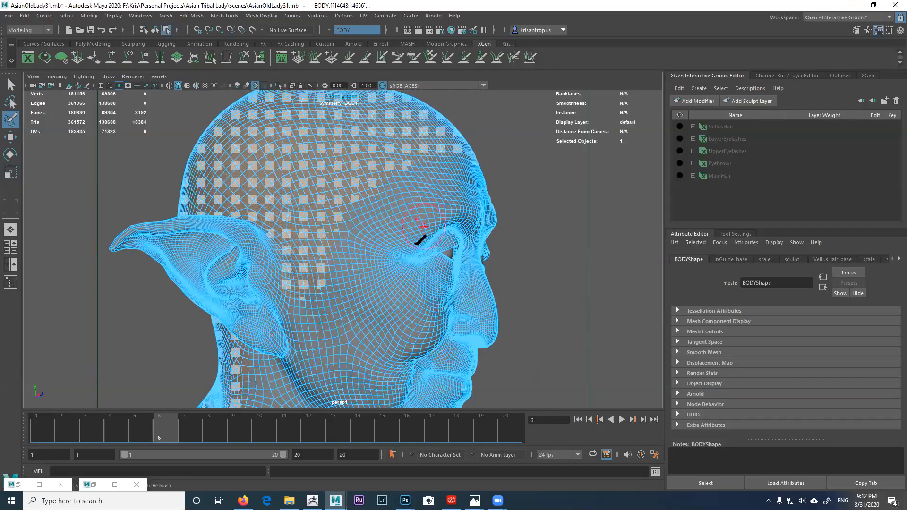
# Step: Add faces down the forehead and across the temple to the selection
pyautogui.click(348, 213)
pyautogui.moveTo(344, 208); pyautogui.dragTo(340, 239)
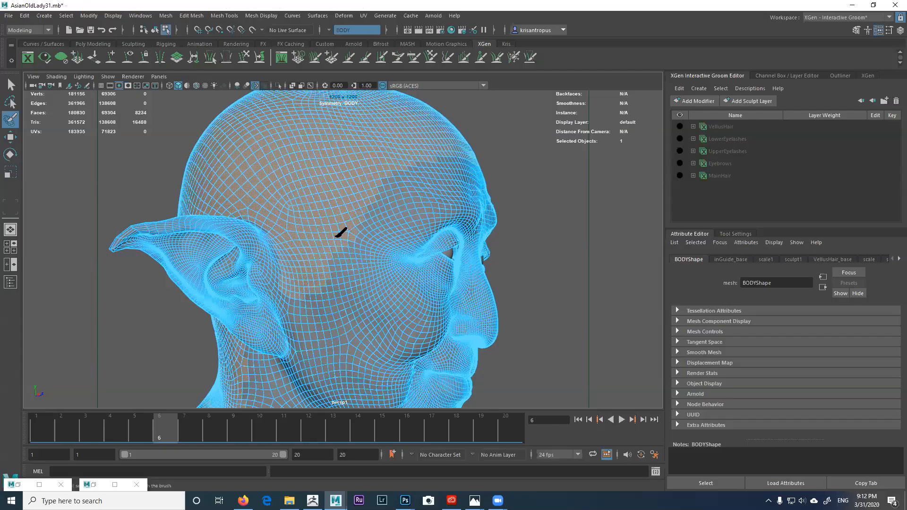
pyautogui.scroll(2, 336, 210)
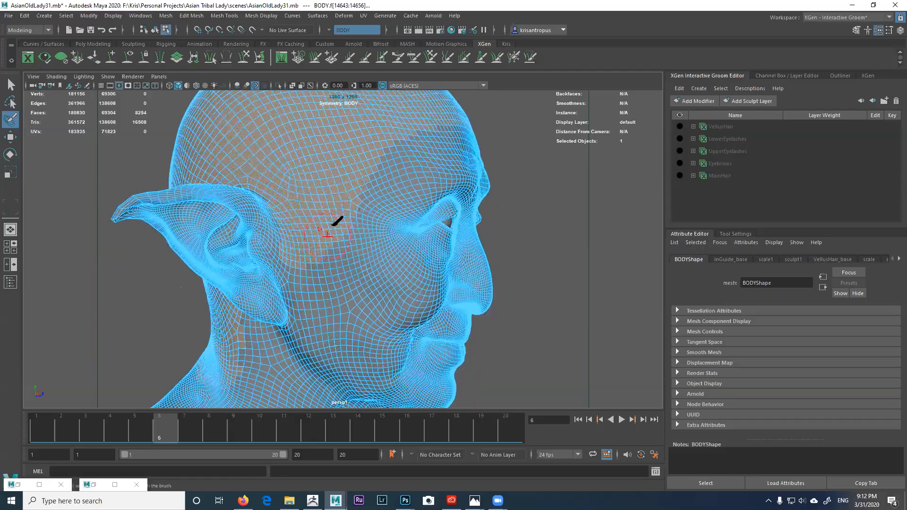
pyautogui.moveTo(353, 208); pyautogui.dragTo(301, 265)
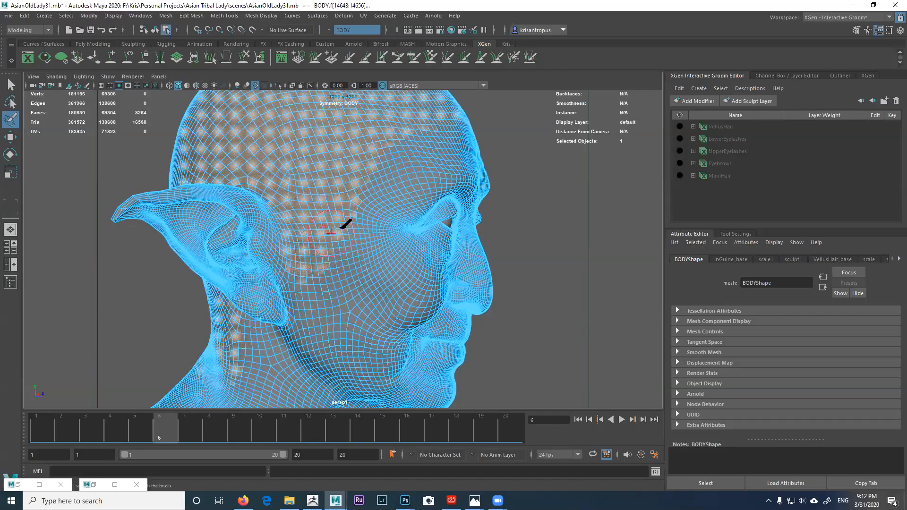
# Step: Tumble around the head to check the 8300-face selection, toggling wireframe display
pyautogui.moveTo(366, 235)
pyautogui.keyDown('alt'); pyautogui.mouseDown()
pyautogui.moveTo(379, 242)
pyautogui.moveTo(335, 234)
pyautogui.moveTo(346, 234)
pyautogui.moveTo(305, 259)
pyautogui.mouseUp(); pyautogui.keyUp('alt')
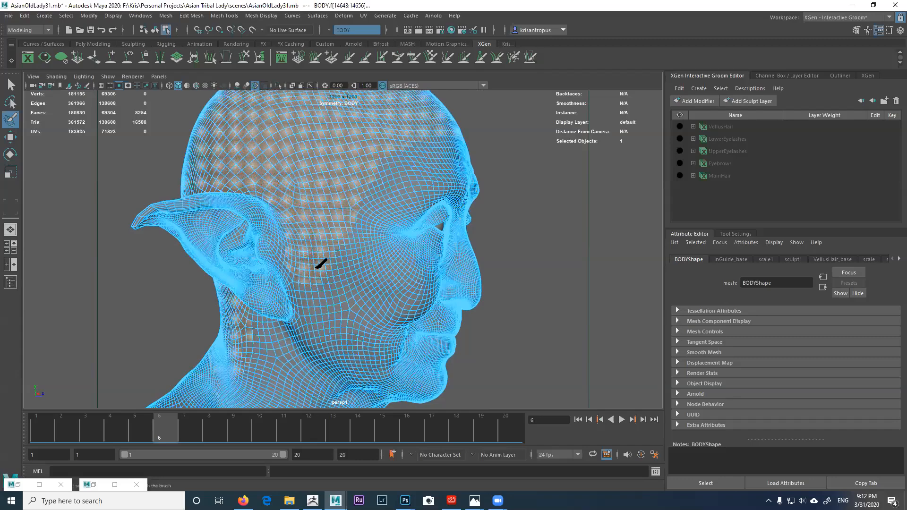
pyautogui.moveTo(355, 233)
pyautogui.keyDown('alt'); pyautogui.mouseDown()
pyautogui.moveTo(324, 243)
pyautogui.moveTo(257, 241)
pyautogui.moveTo(344, 217)
pyautogui.moveTo(431, 211)
pyautogui.moveTo(401, 200)
pyautogui.moveTo(491, 178)
pyautogui.moveTo(502, 194)
pyautogui.moveTo(436, 258)
pyautogui.moveTo(418, 202)
pyautogui.moveTo(315, 254)
pyautogui.moveTo(472, 235)
pyautogui.moveTo(355, 256)
pyautogui.mouseUp(); pyautogui.keyUp('alt')
pyautogui.press('4')
pyautogui.keyDown('alt'); pyautogui.moveTo(445, 228); pyautogui.dragTo(326, 297, button='middle'); pyautogui.keyUp('alt')
pyautogui.keyDown('alt'); pyautogui.moveTo(327, 297); pyautogui.dragTo(410, 249); pyautogui.keyUp('alt')
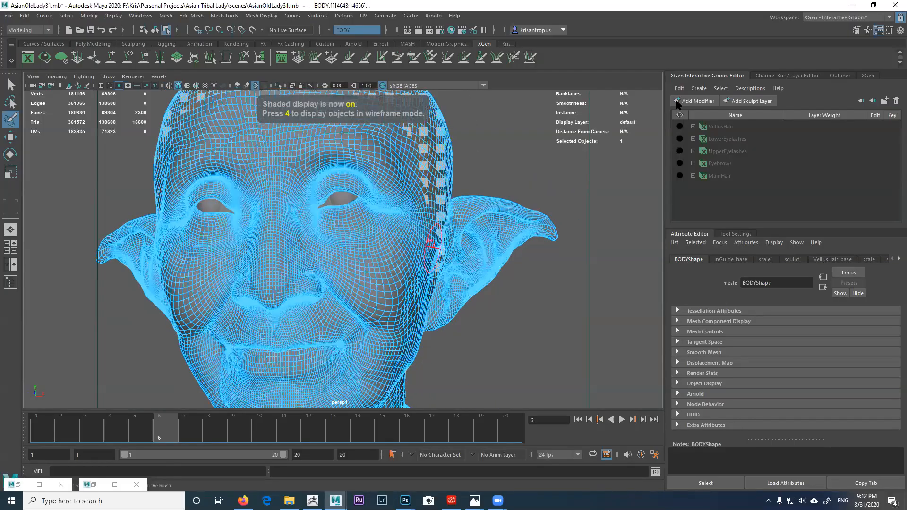
# Step: Start Interactive Groom Splines for MainHair with Length 3.0, CV Count 32 and Density 140
pyautogui.click(699, 88)
pyautogui.click(711, 98)
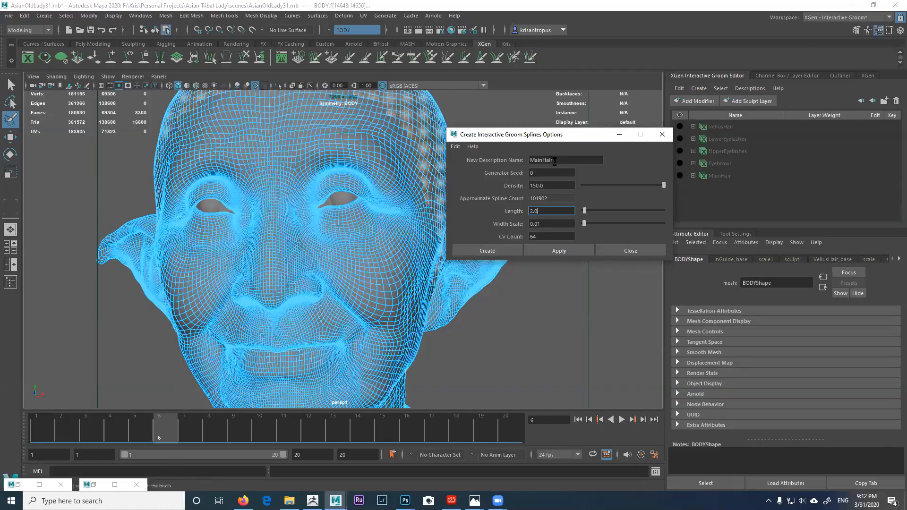
pyautogui.moveTo(563, 137); pyautogui.dragTo(577, 146)
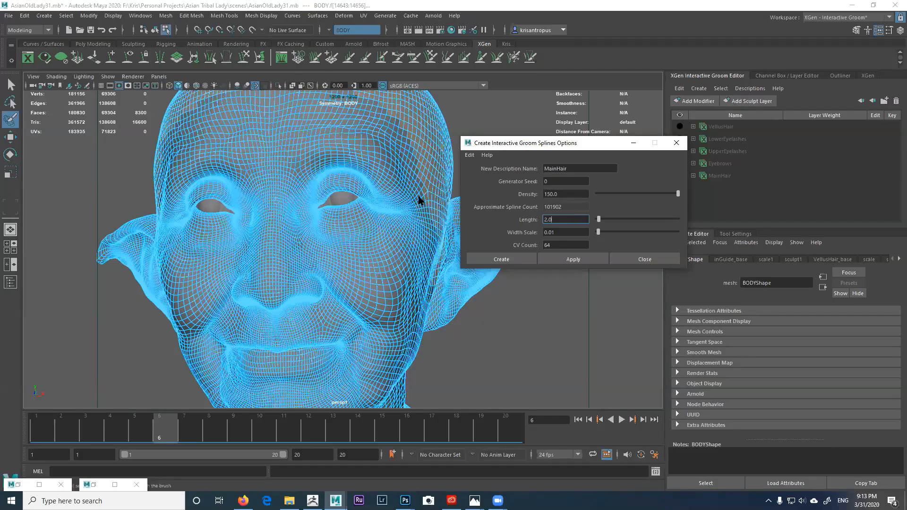
pyautogui.press('alt')
pyautogui.click(562, 220)
pyautogui.press('Tab')
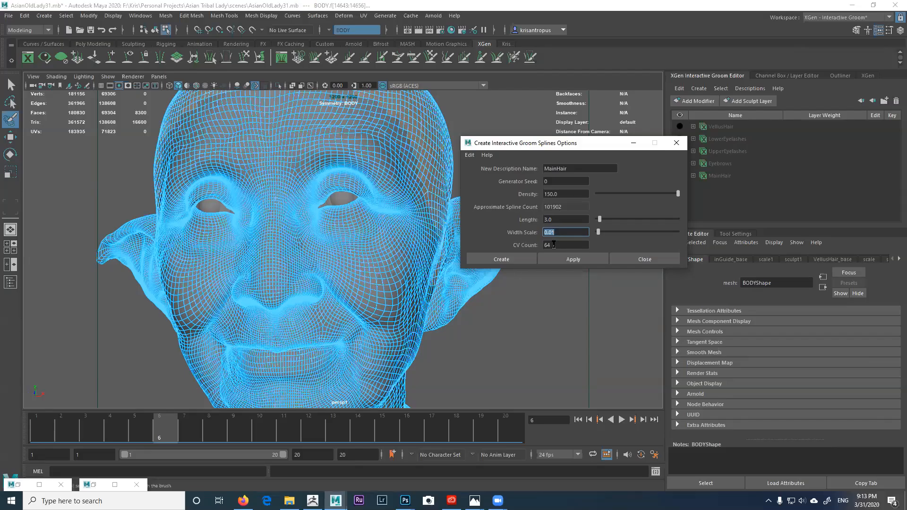
pyautogui.moveTo(554, 245); pyautogui.dragTo(542, 245)
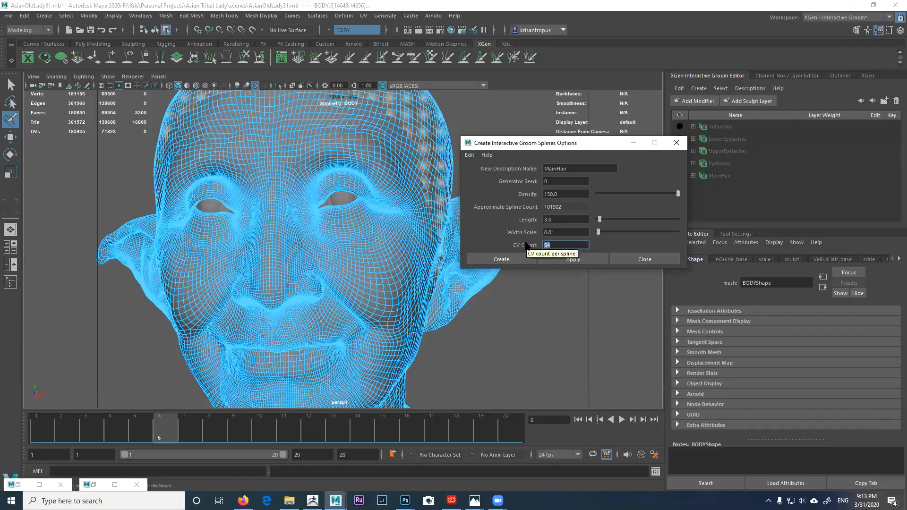
pyautogui.press('Tab')
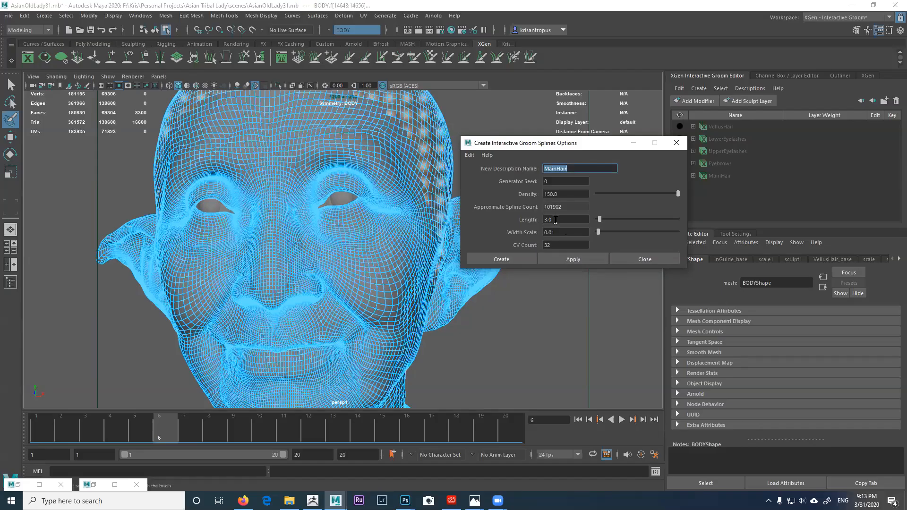
pyautogui.doubleClick(561, 194)
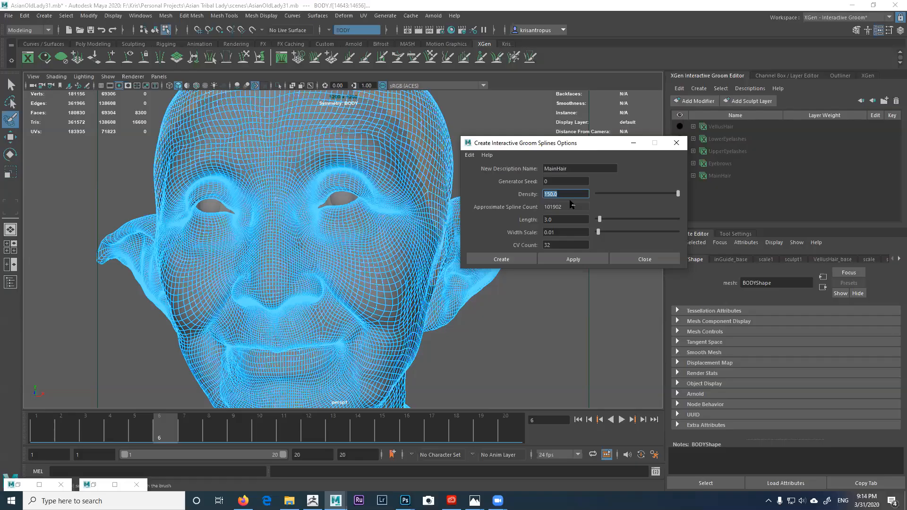
pyautogui.press('Tab')
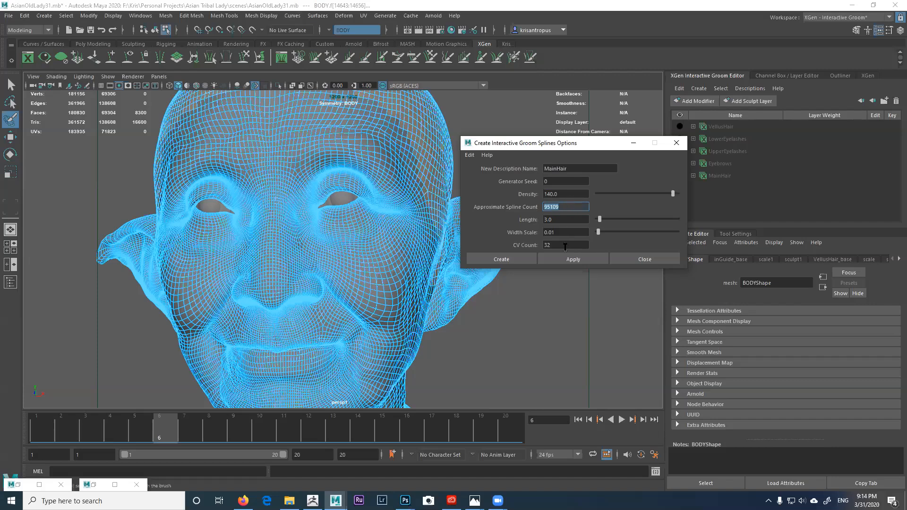
# Step: Create the MainHair2 splines, inspect them, and expand MainHair2 to show sculpt18 and scale15
pyautogui.click(501, 259)
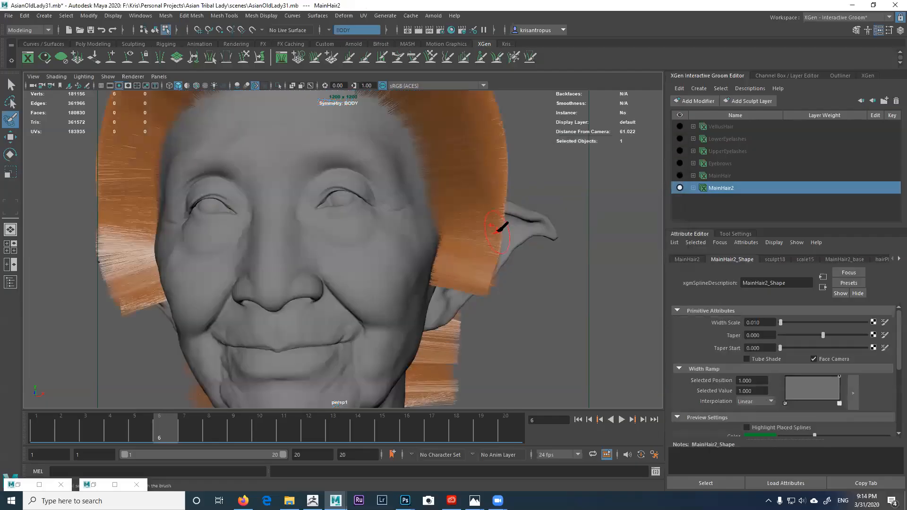
pyautogui.keyDown('alt'); pyautogui.moveTo(466, 216); pyautogui.dragTo(478, 242); pyautogui.keyUp('alt')
pyautogui.keyDown('alt'); pyautogui.moveTo(478, 242); pyautogui.dragTo(491, 237, button='right'); pyautogui.keyUp('alt')
pyautogui.moveTo(491, 237)
pyautogui.keyDown('alt'); pyautogui.mouseDown()
pyautogui.moveTo(504, 248)
pyautogui.moveTo(469, 208)
pyautogui.moveTo(416, 203)
pyautogui.moveTo(491, 233)
pyautogui.mouseUp(); pyautogui.keyUp('alt')
pyautogui.keyDown('alt'); pyautogui.moveTo(491, 233); pyautogui.dragTo(502, 222, button='right'); pyautogui.keyUp('alt')
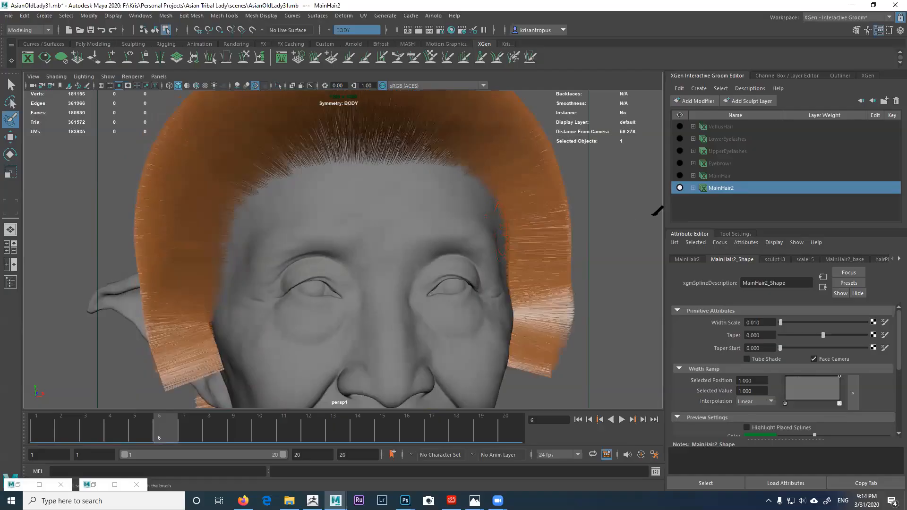
pyautogui.click(693, 189)
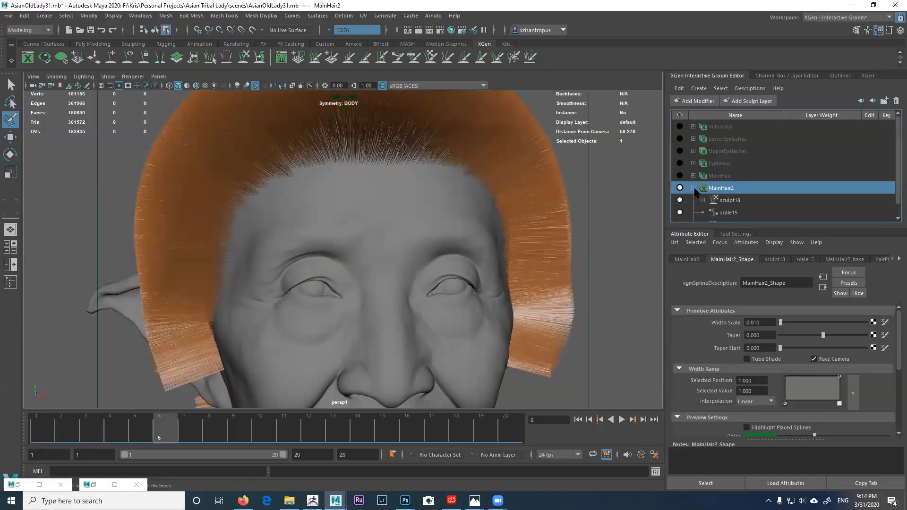
pyautogui.moveTo(750, 228); pyautogui.dragTo(751, 269)
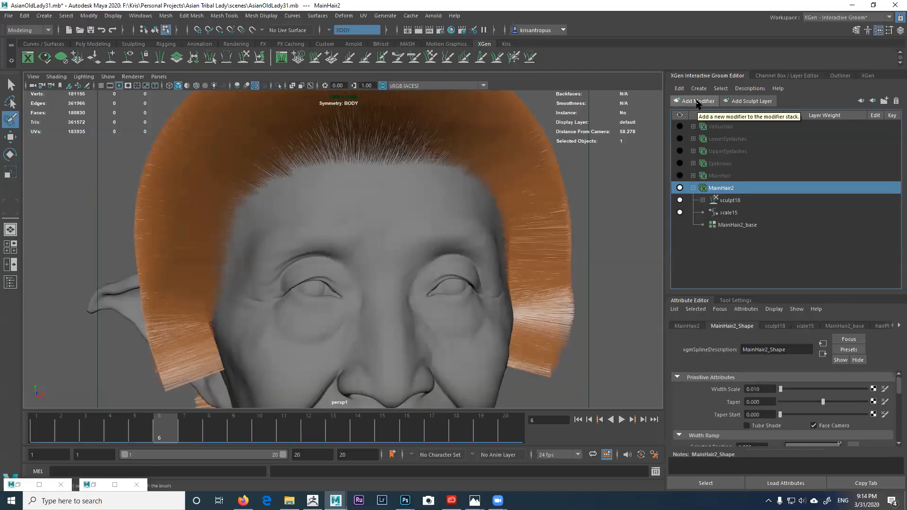
# Step: Add the guide5 Guide modifier to MainHair2 and create its input guides
pyautogui.click(697, 101)
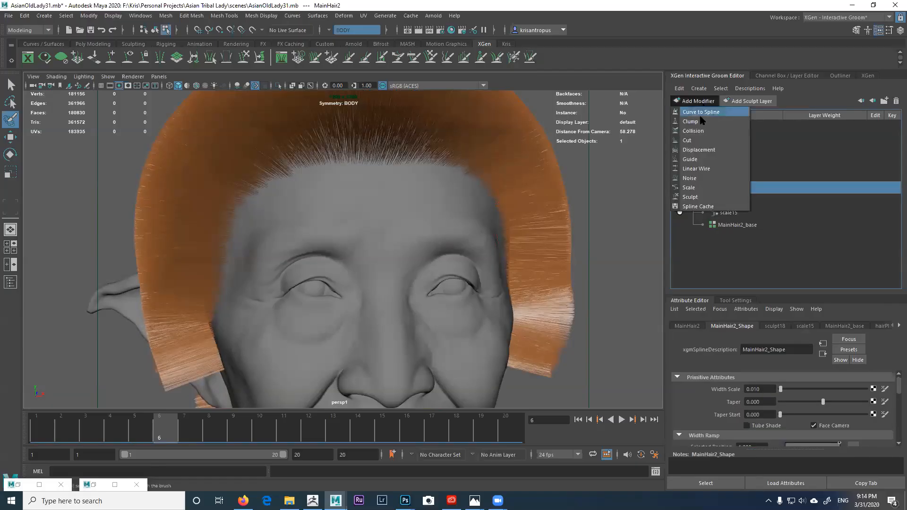
pyautogui.click(691, 159)
pyautogui.click(727, 201)
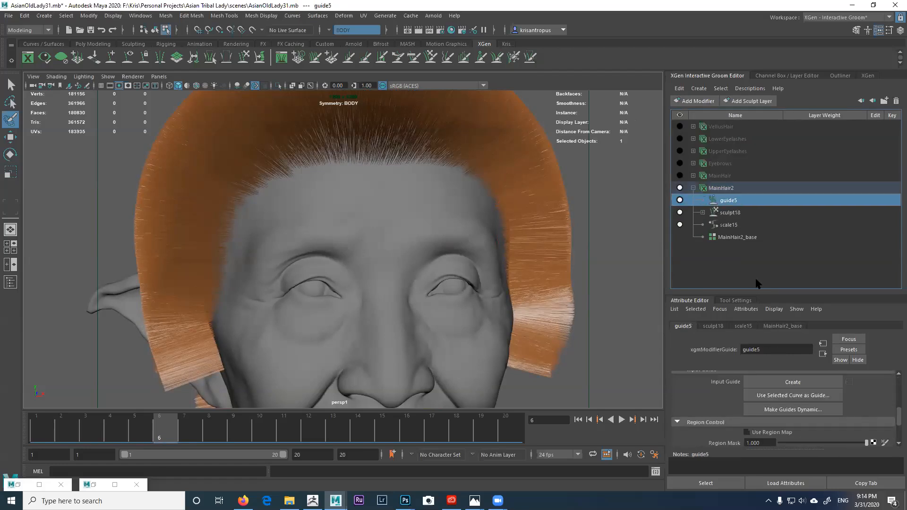
pyautogui.moveTo(767, 295); pyautogui.dragTo(765, 224)
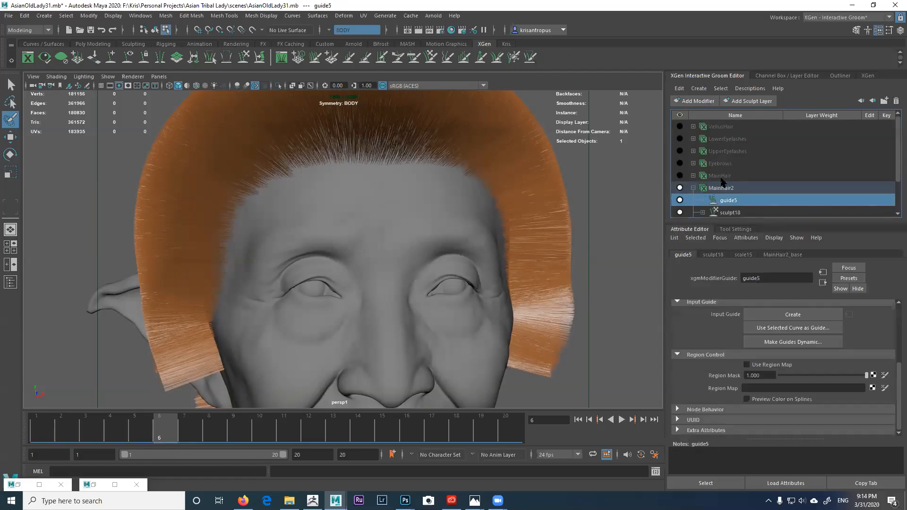
pyautogui.moveTo(898, 175); pyautogui.dragTo(899, 190)
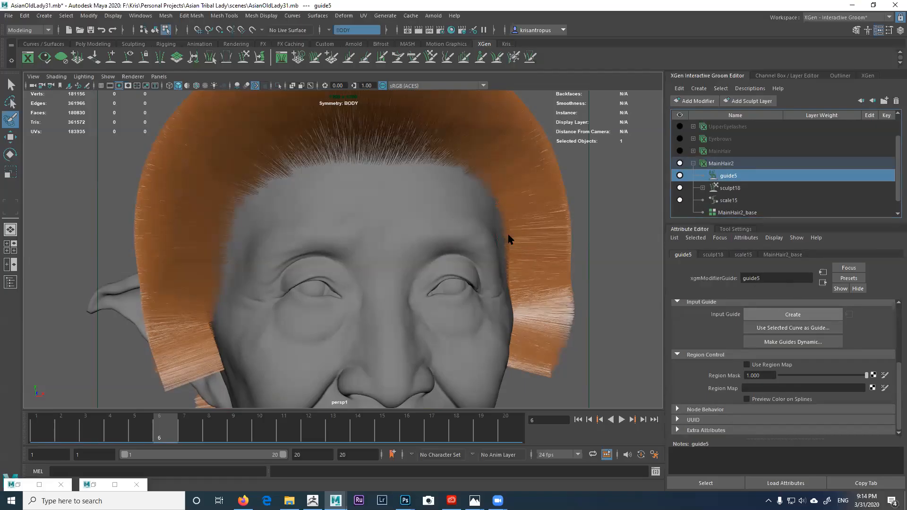
pyautogui.keyDown('alt'); pyautogui.moveTo(530, 239); pyautogui.dragTo(429, 216); pyautogui.keyUp('alt')
pyautogui.scroll(3, 429, 216)
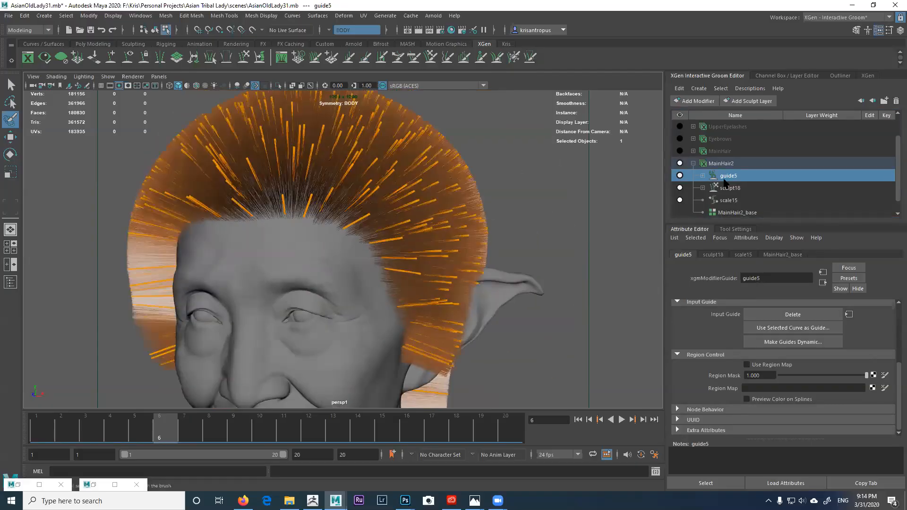
# Step: Expand guide5 and inGuide5, then hide the MainHair2 hair preview and reframe the head
pyautogui.click(702, 175)
pyautogui.click(712, 188)
pyautogui.scroll(-1, 742, 192)
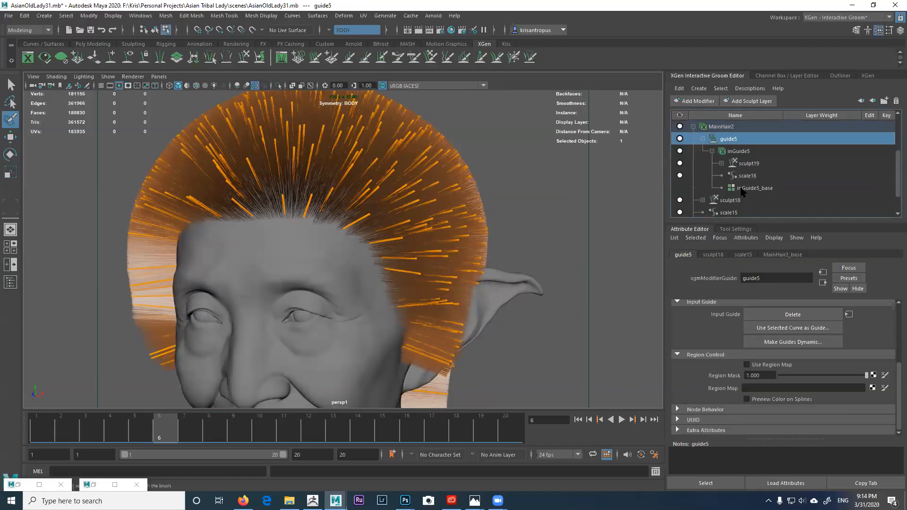
pyautogui.moveTo(739, 222); pyautogui.dragTo(739, 302)
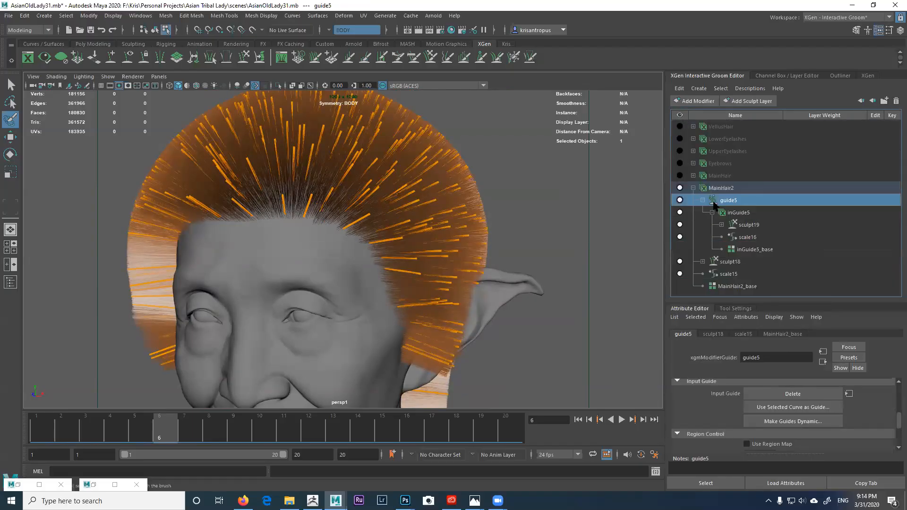
pyautogui.click(680, 189)
pyautogui.press('f')
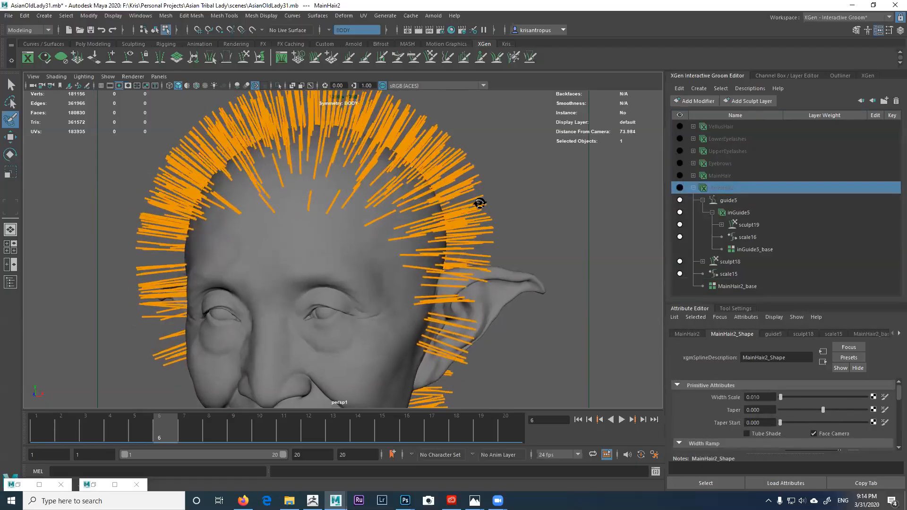
# Step: Put Sculpt Layer 1 under sculpt19 into edit mode with inGuide5 selected
pyautogui.click(736, 215)
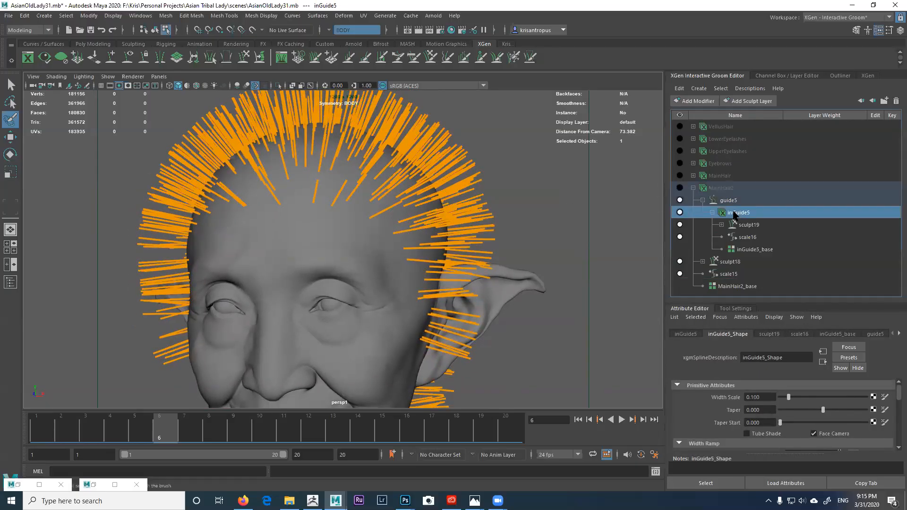
pyautogui.click(721, 224)
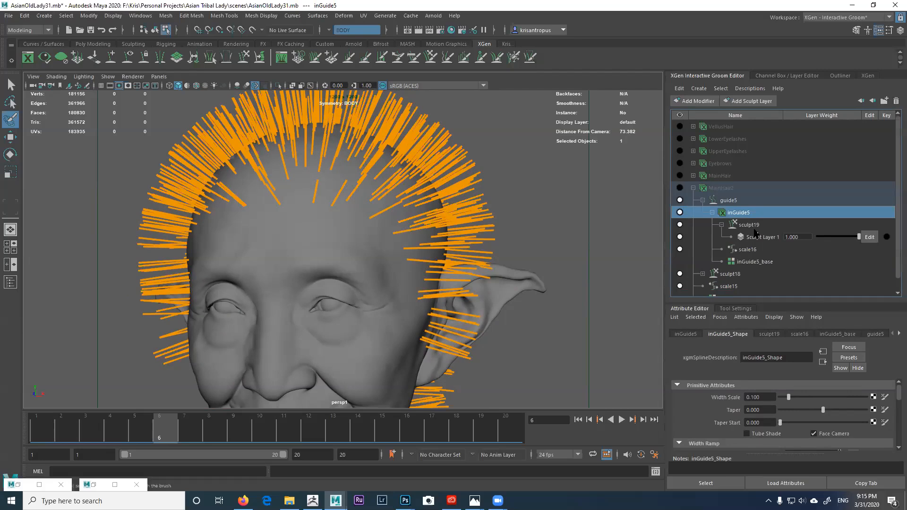
pyautogui.click(868, 236)
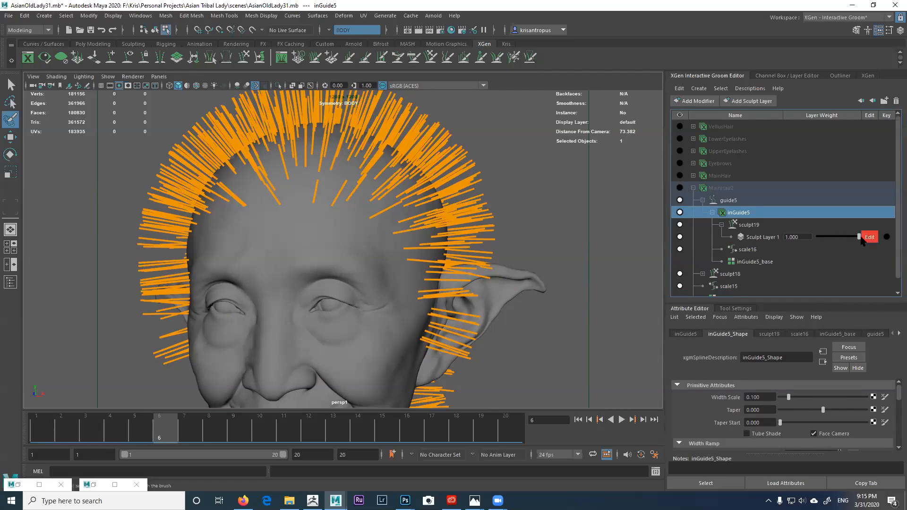
pyautogui.click(718, 189)
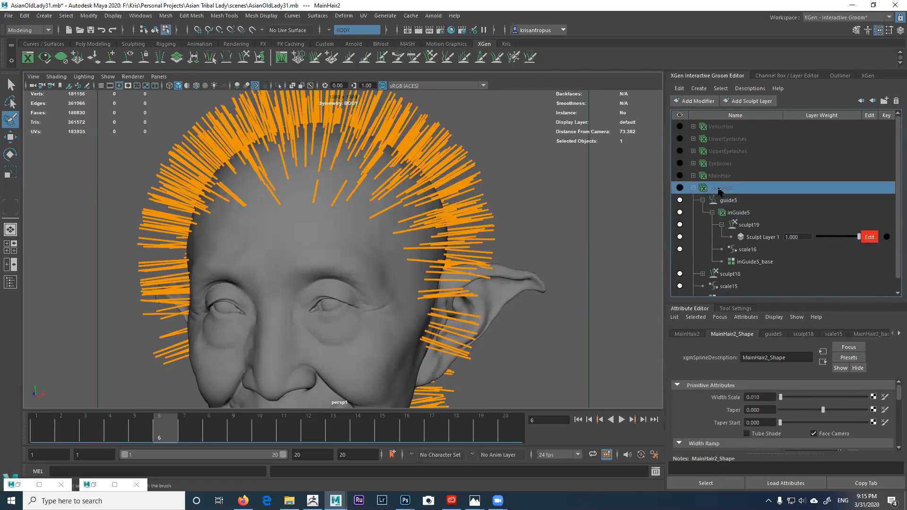
pyautogui.click(735, 213)
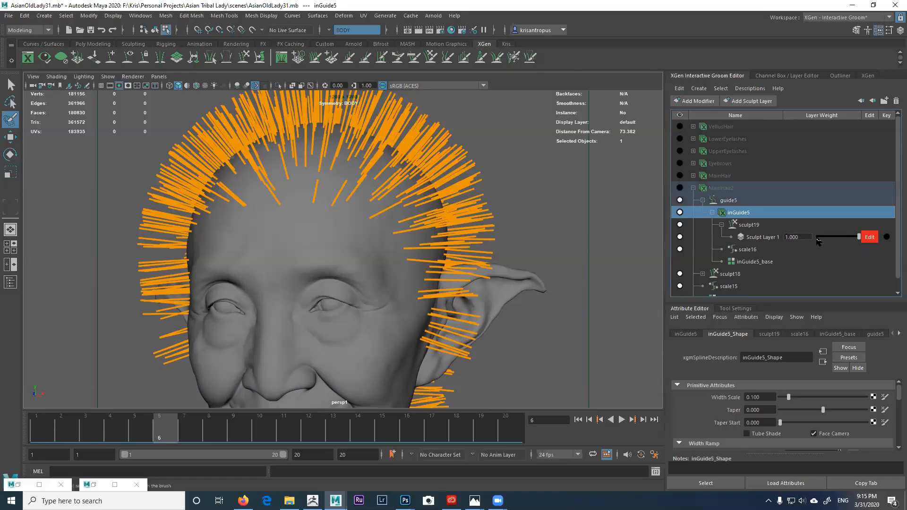
# Step: Activate the Comb Brush with Symmetry set to Object X
pyautogui.keyDown('alt'); pyautogui.moveTo(472, 241); pyautogui.dragTo(459, 227); pyautogui.keyUp('alt')
pyautogui.click(414, 57)
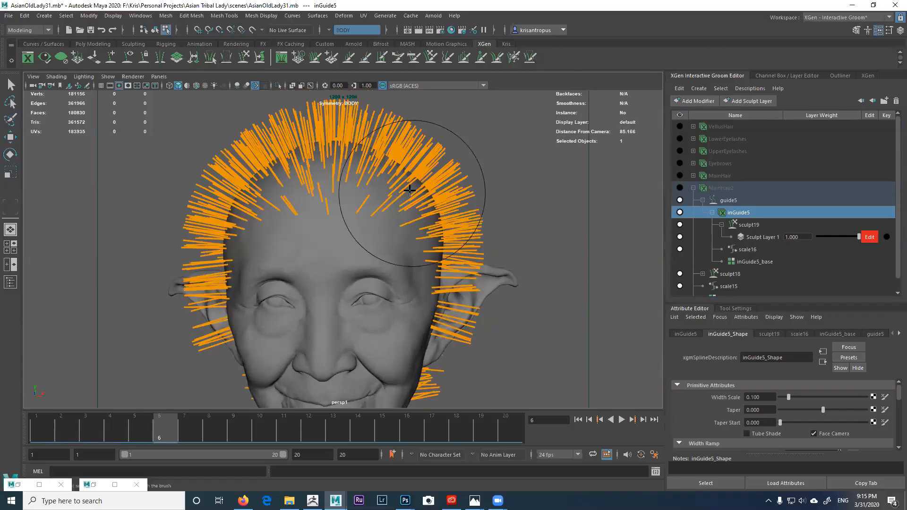
pyautogui.click(744, 309)
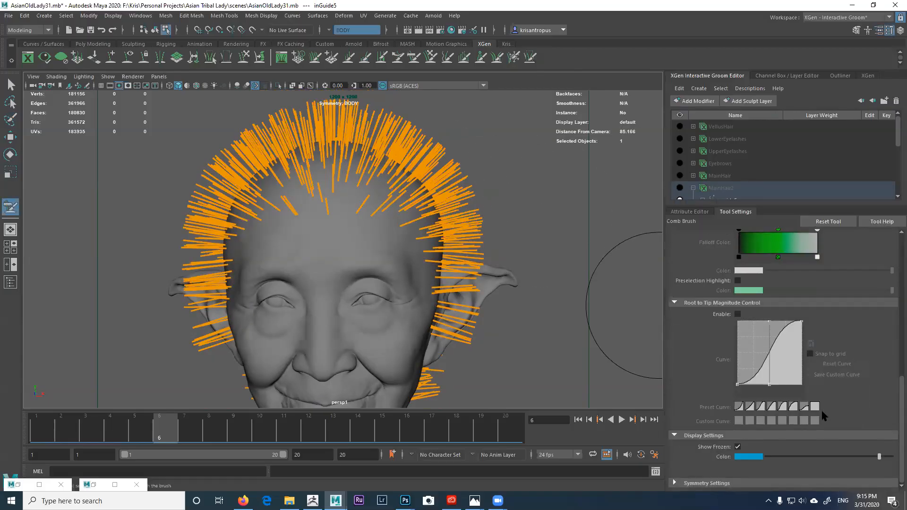
pyautogui.scroll(-3, 898, 416)
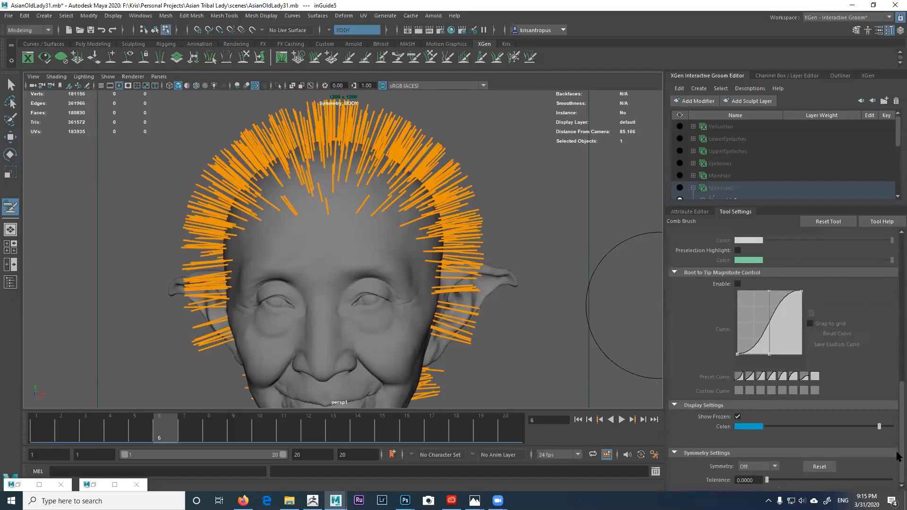
pyautogui.click(758, 468)
pyautogui.click(748, 409)
# Step: Try combing the guides downward, then undo the strokes so the guides stand straight again
pyautogui.moveTo(444, 234)
pyautogui.keyDown('alt'); pyautogui.mouseDown()
pyautogui.moveTo(409, 240)
pyautogui.moveTo(453, 245)
pyautogui.moveTo(423, 236)
pyautogui.moveTo(425, 152)
pyautogui.moveTo(438, 192)
pyautogui.moveTo(435, 243)
pyautogui.moveTo(420, 244)
pyautogui.mouseUp(); pyautogui.keyUp('alt')
pyautogui.moveTo(419, 244)
pyautogui.mouseDown()
pyautogui.moveTo(434, 269)
pyautogui.moveTo(382, 201)
pyautogui.moveTo(394, 210)
pyautogui.moveTo(400, 194)
pyautogui.mouseUp()
pyautogui.moveTo(400, 199)
pyautogui.mouseDown()
pyautogui.moveTo(431, 240)
pyautogui.moveTo(440, 285)
pyautogui.moveTo(431, 299)
pyautogui.mouseUp()
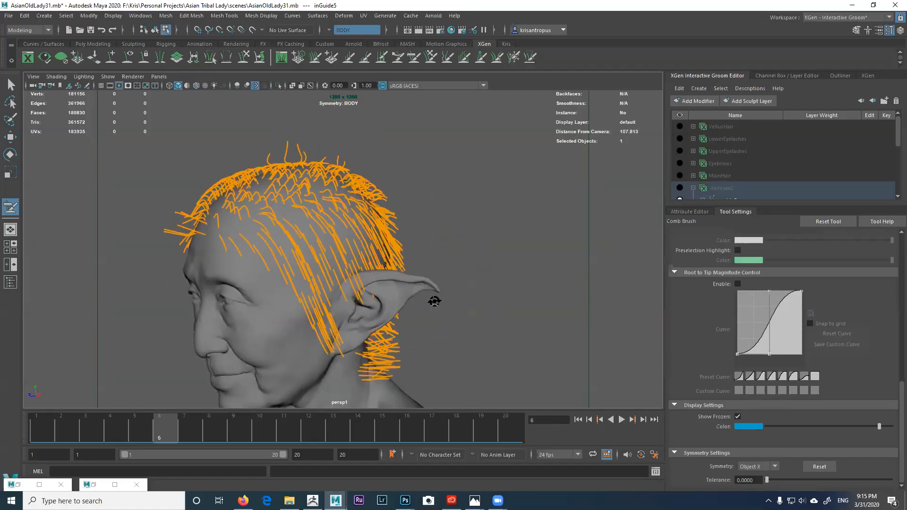
pyautogui.hotkey('ctrl', 'z')
pyautogui.hotkey('ctrl', 'z')
pyautogui.hotkey('ctrl', 'z')
pyautogui.hotkey('ctrl', 'z')
pyautogui.hotkey('ctrl', 'z')
pyautogui.hotkey('ctrl', 'z')
pyautogui.hotkey('ctrl', 'z')
pyautogui.hotkey('ctrl', 'z')
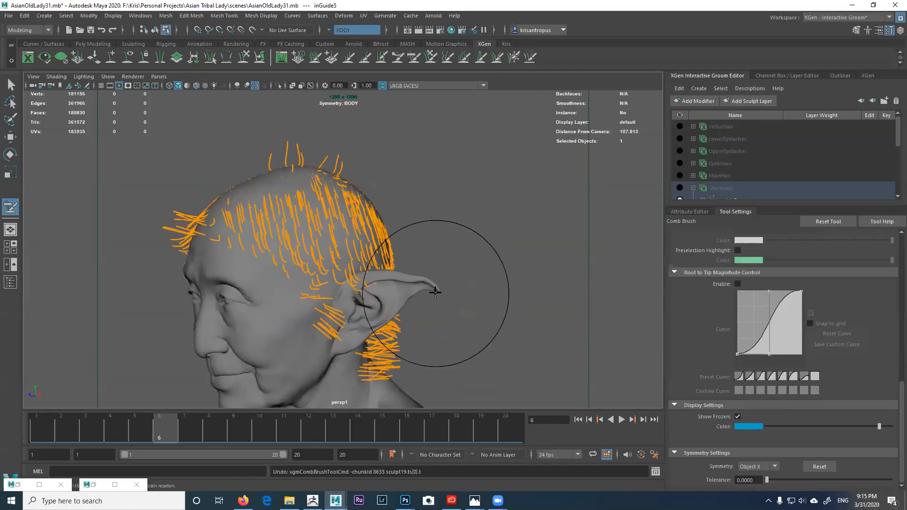
pyautogui.hotkey('ctrl', 'z')
pyautogui.hotkey('ctrl', 'z')
pyautogui.hotkey('ctrl', 'z')
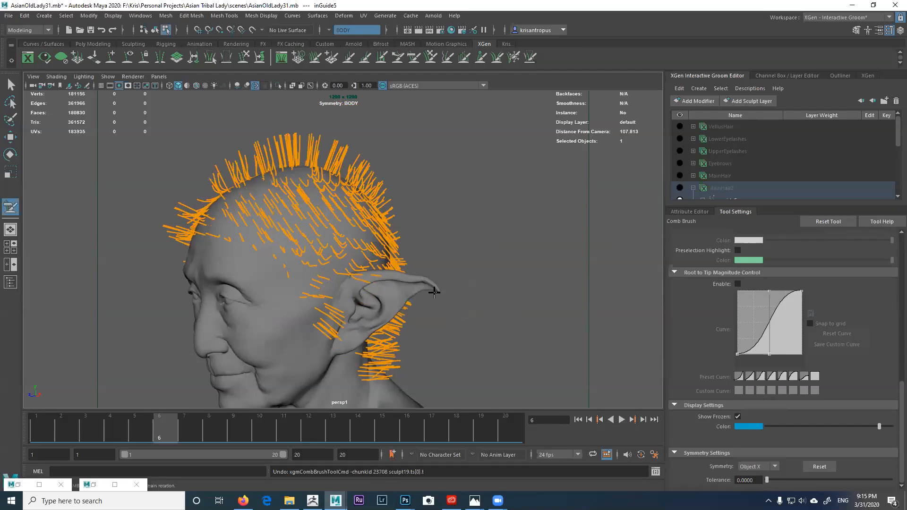
pyautogui.moveTo(434, 292)
pyautogui.keyDown('alt'); pyautogui.mouseDown()
pyautogui.moveTo(476, 278)
pyautogui.moveTo(471, 237)
pyautogui.moveTo(486, 239)
pyautogui.mouseUp(); pyautogui.keyUp('alt')
pyautogui.moveTo(897, 392); pyautogui.dragTo(897, 238)
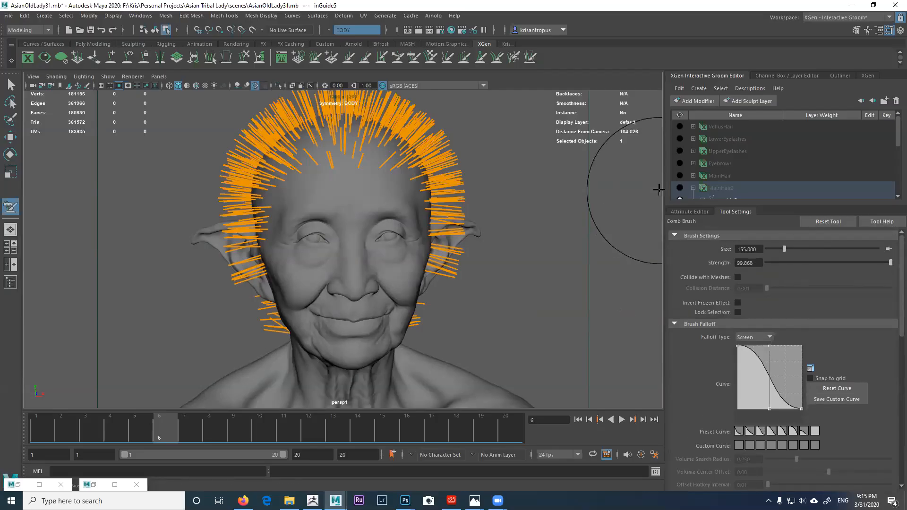
pyautogui.moveTo(740, 206); pyautogui.dragTo(740, 295)
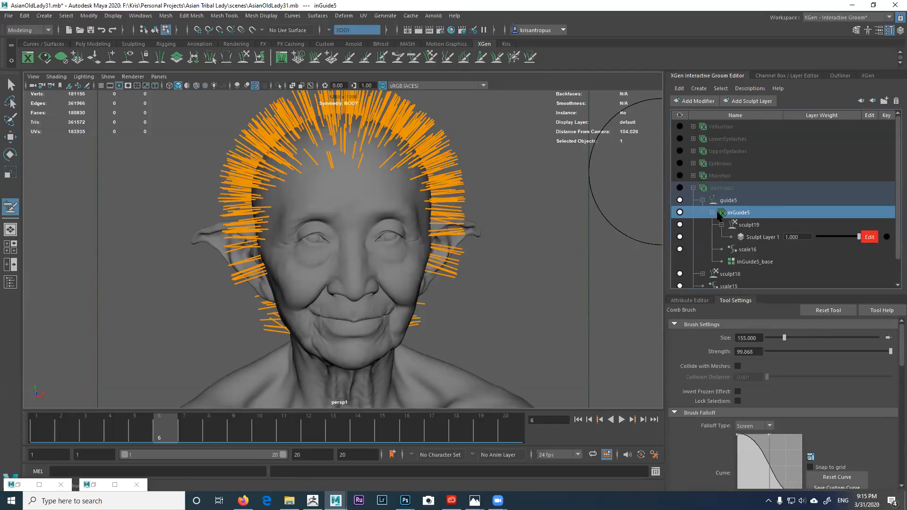
# Step: Flood the Density Brush in Decrease mode to remove every guide from the head
pyautogui.click(314, 57)
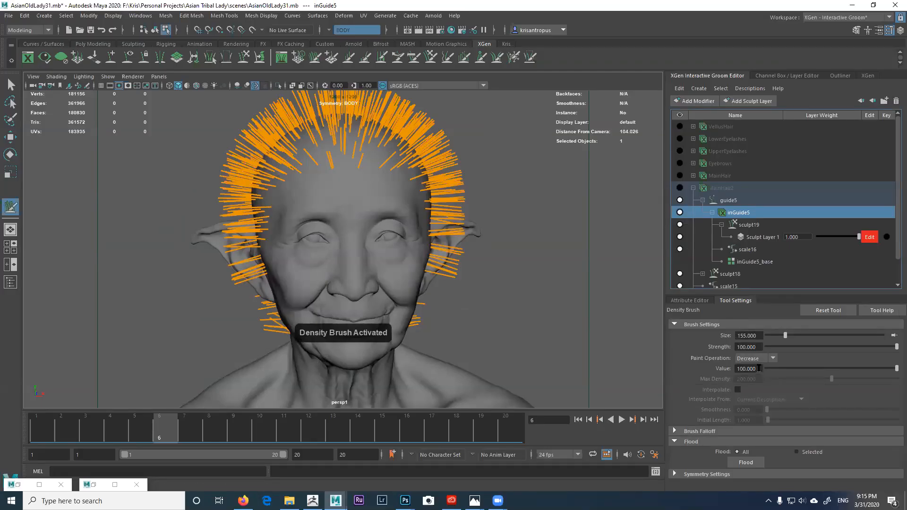
pyautogui.click(745, 463)
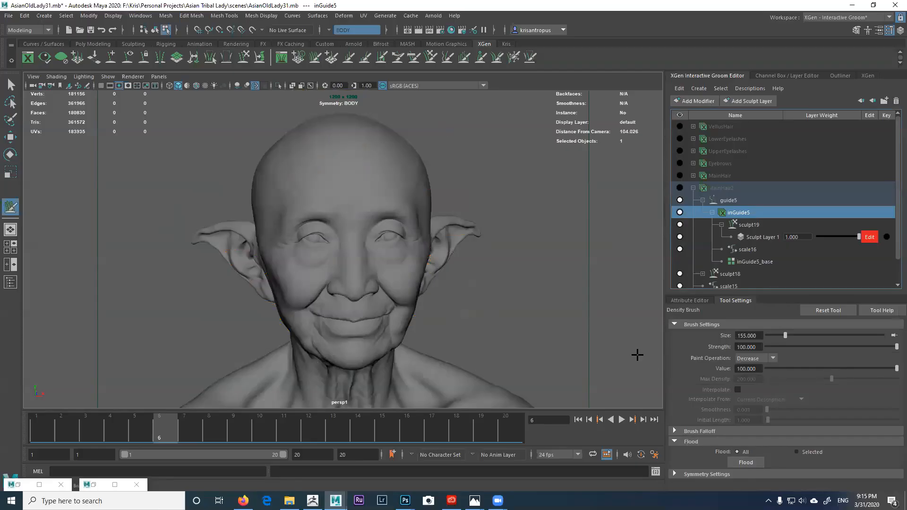
pyautogui.keyDown('alt'); pyautogui.moveTo(560, 310); pyautogui.dragTo(554, 307); pyautogui.keyUp('alt')
pyautogui.keyDown('alt'); pyautogui.moveTo(555, 308); pyautogui.dragTo(574, 325, button='right'); pyautogui.keyUp('alt')
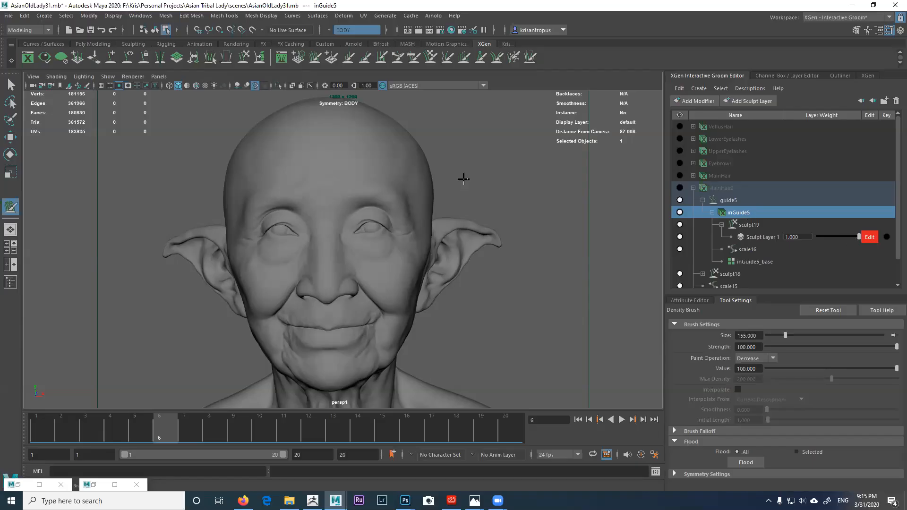
# Step: Switch to the Place Brush and shrink its size to 83
pyautogui.click(332, 56)
pyautogui.moveTo(365, 153)
pyautogui.keyDown('alt'); pyautogui.mouseDown()
pyautogui.moveTo(378, 168)
pyautogui.moveTo(345, 168)
pyautogui.moveTo(366, 162)
pyautogui.moveTo(409, 186)
pyautogui.mouseUp(); pyautogui.keyUp('alt')
pyautogui.press('b')
pyautogui.click(713, 410)
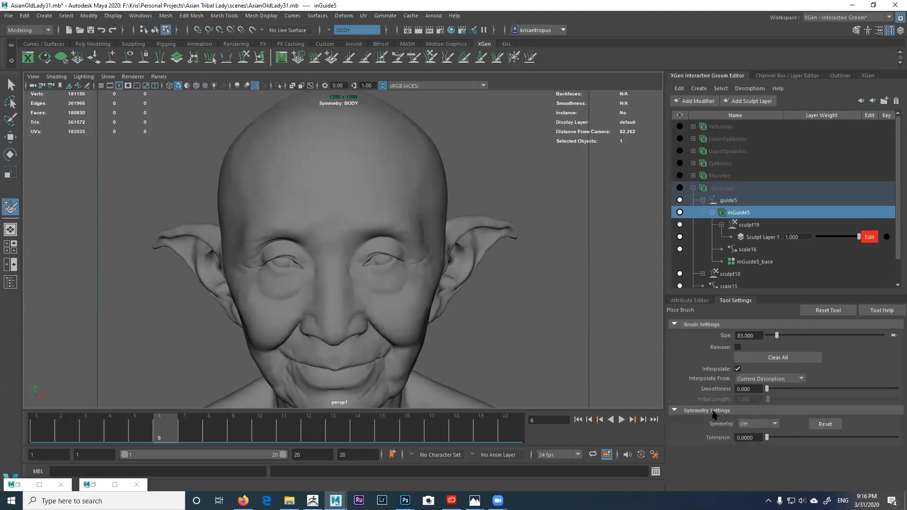
# Step: Set Place Brush symmetry to Object X and place a mirrored guide pair on the crown
pyautogui.click(748, 424)
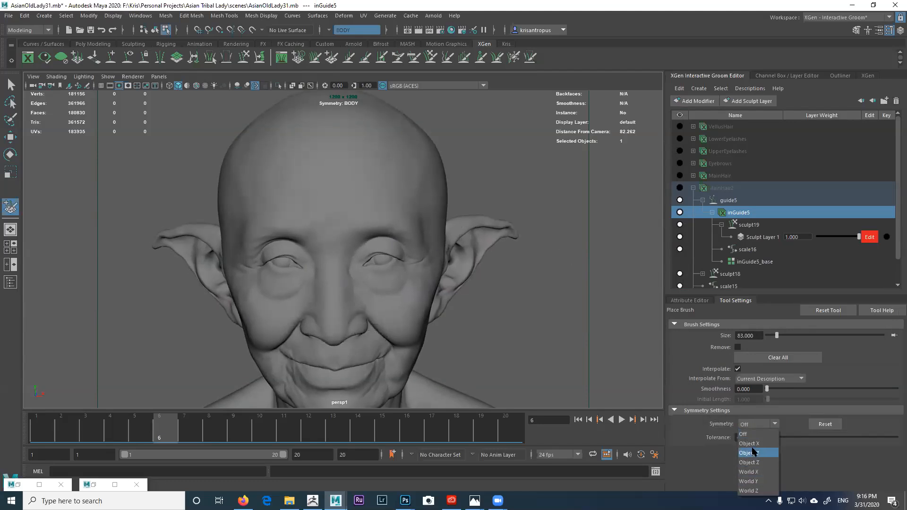
pyautogui.click(751, 441)
pyautogui.moveTo(415, 196)
pyautogui.keyDown('alt'); pyautogui.mouseDown()
pyautogui.moveTo(415, 218)
pyautogui.moveTo(355, 223)
pyautogui.mouseUp(); pyautogui.keyUp('alt')
pyautogui.scroll(2, 355, 223)
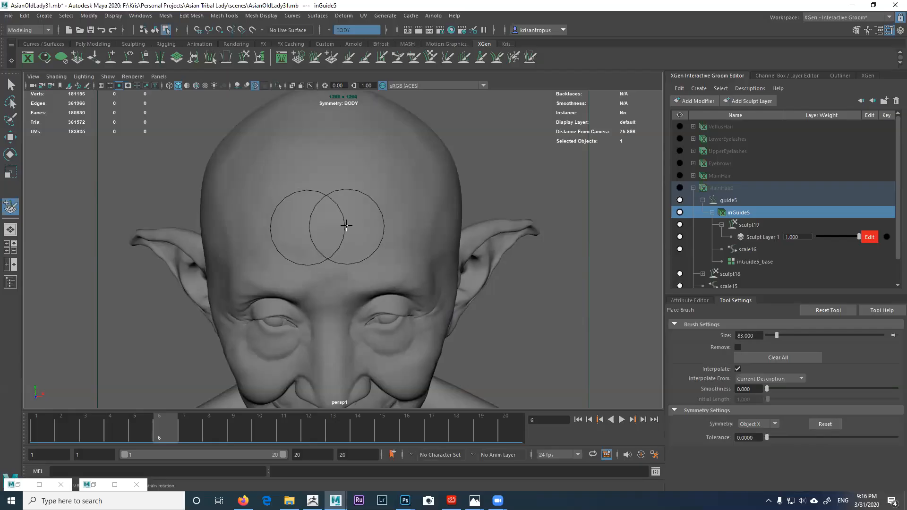
pyautogui.keyDown('alt'); pyautogui.moveTo(358, 231); pyautogui.dragTo(347, 128); pyautogui.keyUp('alt')
# Step: Stretch the two new inGuide5 guides taller with the Length Brush
pyautogui.click(349, 58)
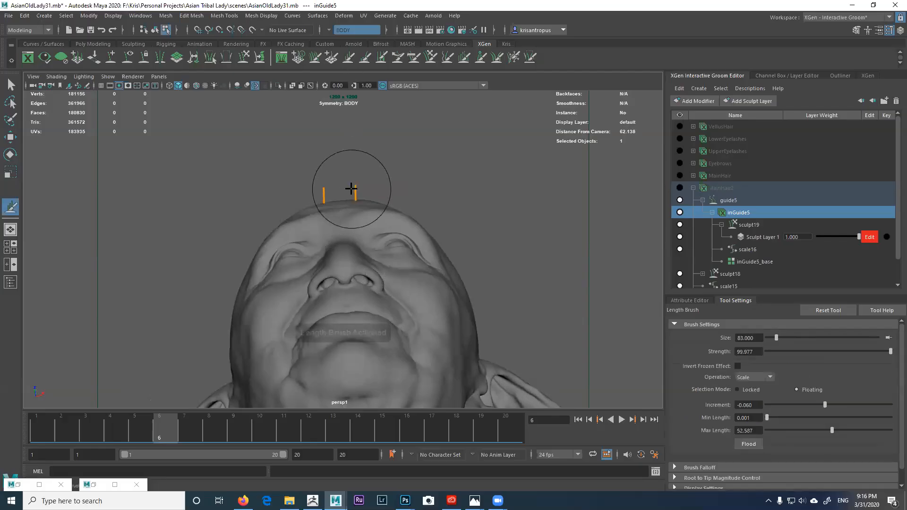
pyautogui.moveTo(350, 201)
pyautogui.keyDown('ctrl'); pyautogui.mouseDown()
pyautogui.moveTo(314, 188)
pyautogui.moveTo(360, 174)
pyautogui.moveTo(340, 189)
pyautogui.mouseUp(); pyautogui.keyUp('ctrl')
pyautogui.scroll(-3, 341, 165)
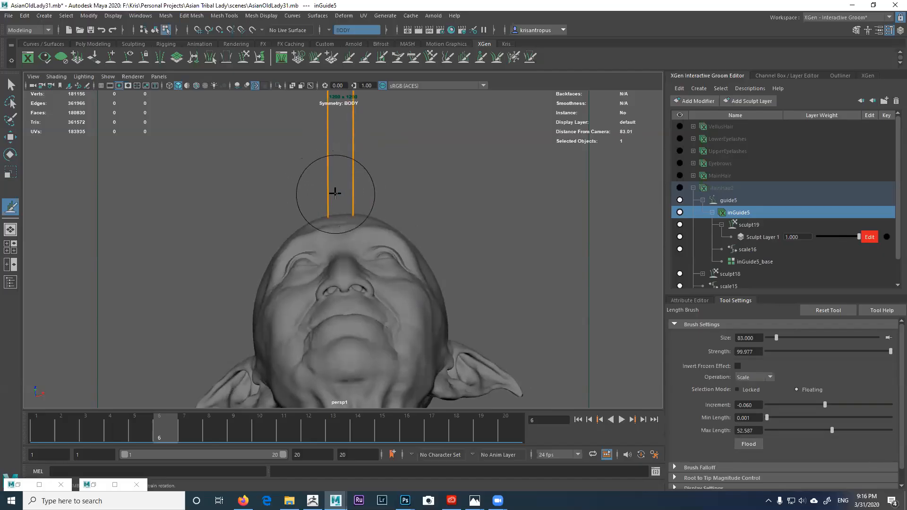
pyautogui.scroll(-3, 359, 190)
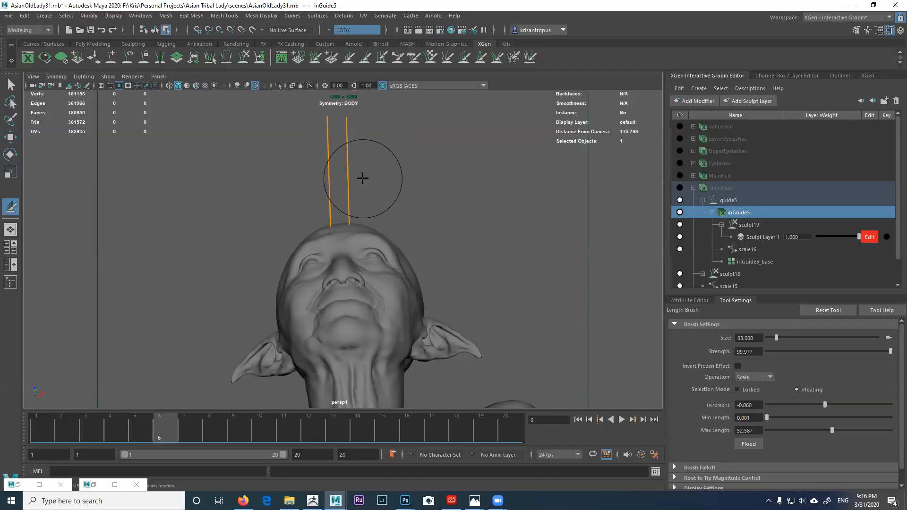
pyautogui.keyDown('alt'); pyautogui.moveTo(365, 178); pyautogui.dragTo(379, 189); pyautogui.keyUp('alt')
pyautogui.keyDown('alt'); pyautogui.moveTo(380, 188); pyautogui.dragTo(385, 198, button='middle'); pyautogui.keyUp('alt')
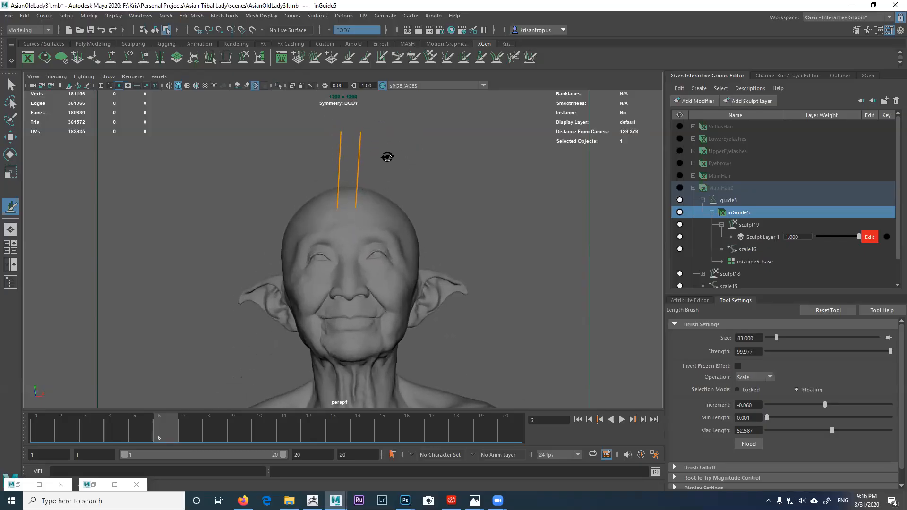
pyautogui.keyDown('alt'); pyautogui.moveTo(387, 157); pyautogui.dragTo(389, 147); pyautogui.keyUp('alt')
pyautogui.click(514, 59)
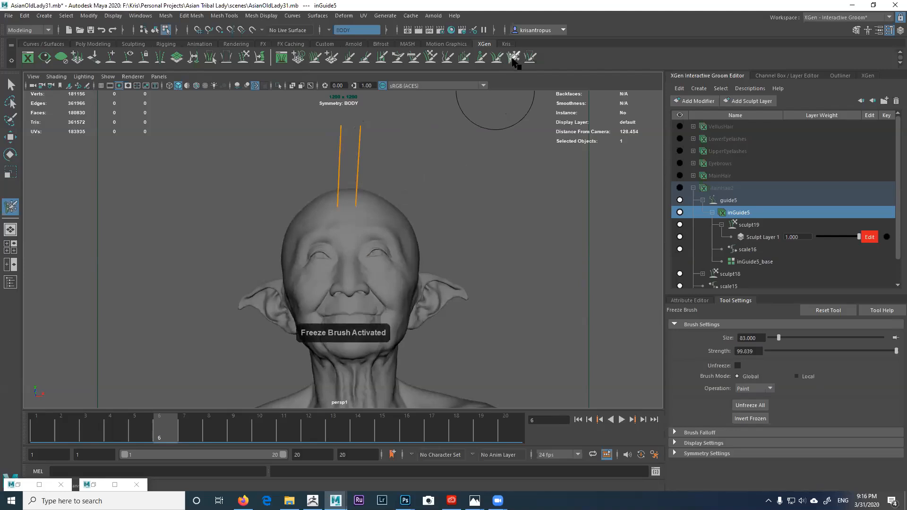
# Step: Comb the guide into a sweeping curve running left and down from the forehead
pyautogui.click(415, 59)
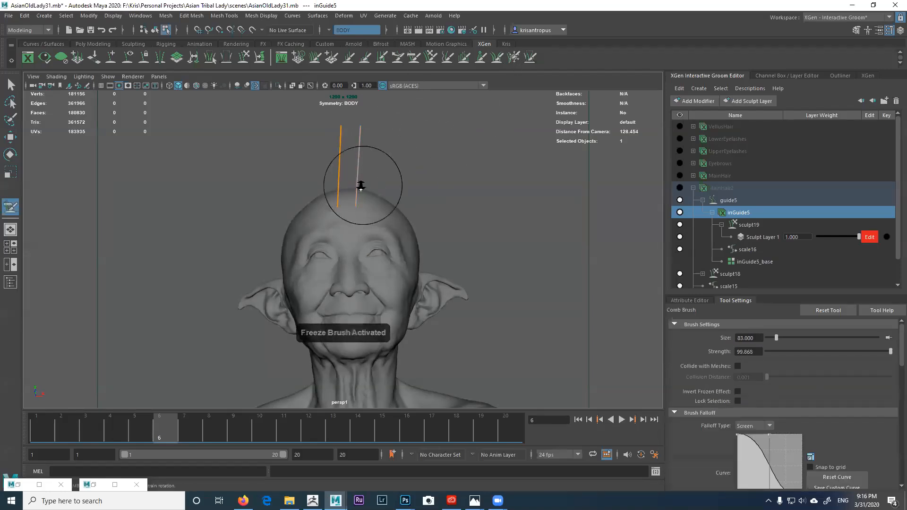
pyautogui.keyDown('alt'); pyautogui.moveTo(361, 185); pyautogui.dragTo(325, 166, button='right'); pyautogui.keyUp('alt')
pyautogui.moveTo(340, 182); pyautogui.dragTo(286, 183)
pyautogui.moveTo(326, 152)
pyautogui.mouseDown()
pyautogui.moveTo(277, 208)
pyautogui.moveTo(285, 227)
pyautogui.mouseUp()
pyautogui.moveTo(305, 193)
pyautogui.keyDown('alt'); pyautogui.mouseDown()
pyautogui.moveTo(366, 220)
pyautogui.moveTo(388, 204)
pyautogui.moveTo(352, 182)
pyautogui.mouseUp(); pyautogui.keyUp('alt')
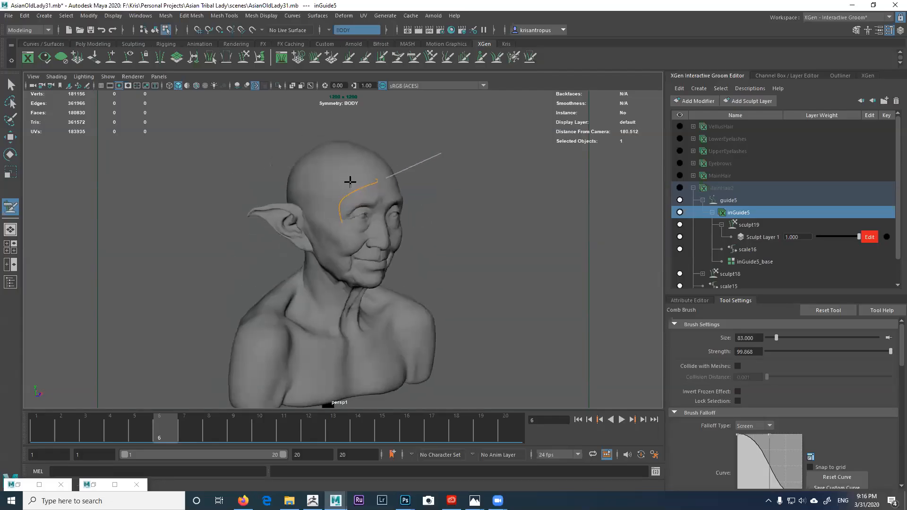
pyautogui.moveTo(348, 176)
pyautogui.keyDown('alt'); pyautogui.mouseDown()
pyautogui.moveTo(380, 191)
pyautogui.moveTo(367, 212)
pyautogui.moveTo(324, 194)
pyautogui.moveTo(332, 211)
pyautogui.moveTo(319, 217)
pyautogui.moveTo(338, 172)
pyautogui.mouseUp(); pyautogui.keyUp('alt')
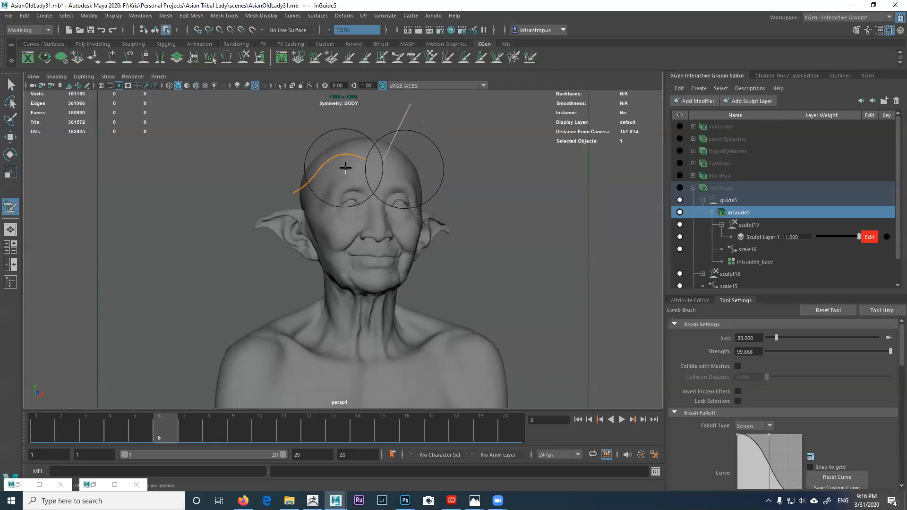
pyautogui.moveTo(294, 195)
pyautogui.keyDown('alt'); pyautogui.mouseDown()
pyautogui.moveTo(374, 207)
pyautogui.moveTo(345, 210)
pyautogui.moveTo(301, 187)
pyautogui.moveTo(387, 187)
pyautogui.moveTo(331, 213)
pyautogui.moveTo(297, 196)
pyautogui.moveTo(342, 171)
pyautogui.moveTo(399, 192)
pyautogui.moveTo(395, 181)
pyautogui.mouseUp(); pyautogui.keyUp('alt')
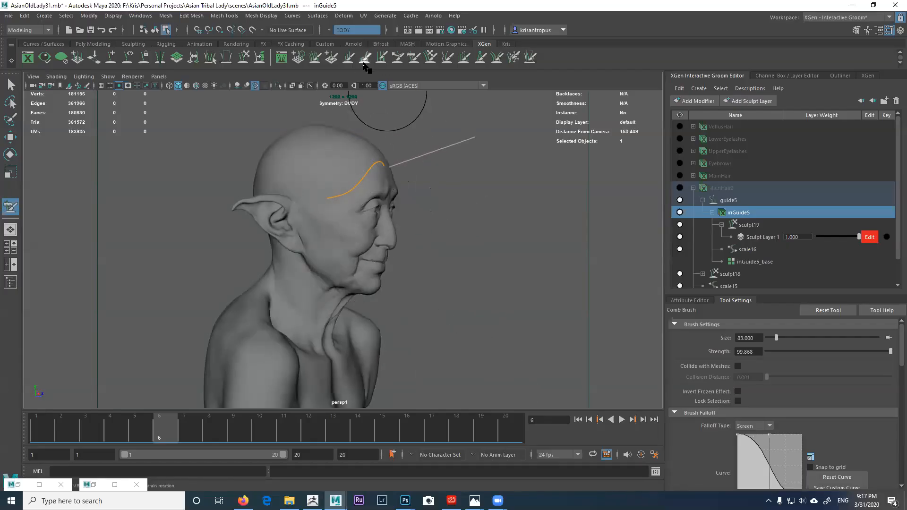
# Step: With the Grab brush active, check the swept guide from a pure side profile
pyautogui.click(418, 60)
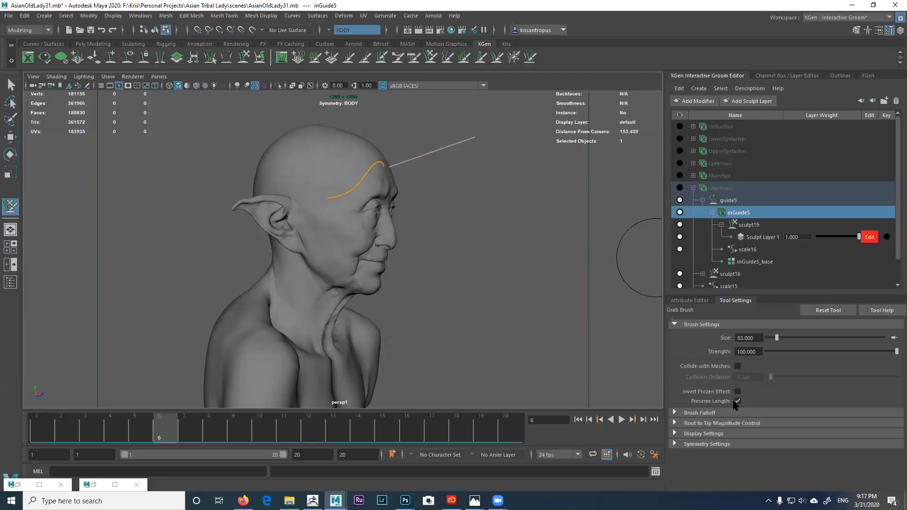
pyautogui.keyDown('alt'); pyautogui.moveTo(373, 265); pyautogui.dragTo(391, 267); pyautogui.keyUp('alt')
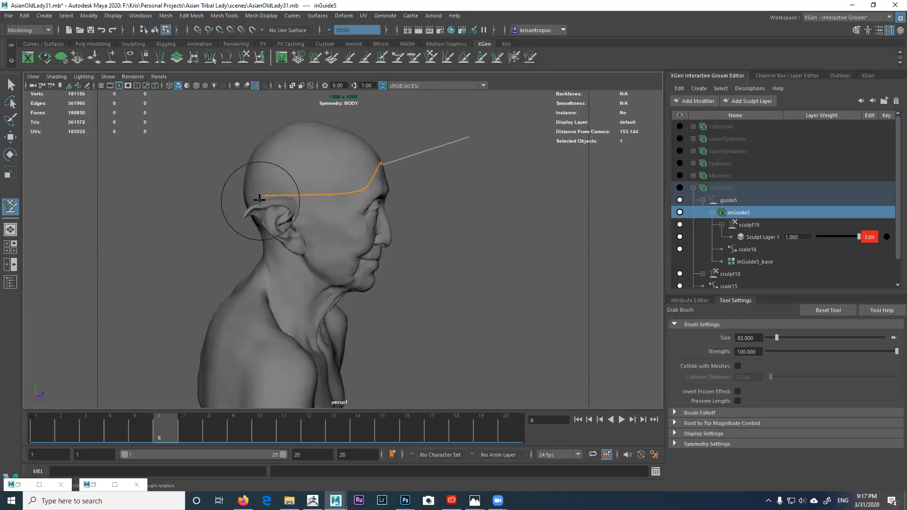
pyautogui.moveTo(304, 202)
pyautogui.keyDown('alt'); pyautogui.mouseDown()
pyautogui.moveTo(332, 198)
pyautogui.moveTo(312, 196)
pyautogui.mouseUp(); pyautogui.keyUp('alt')
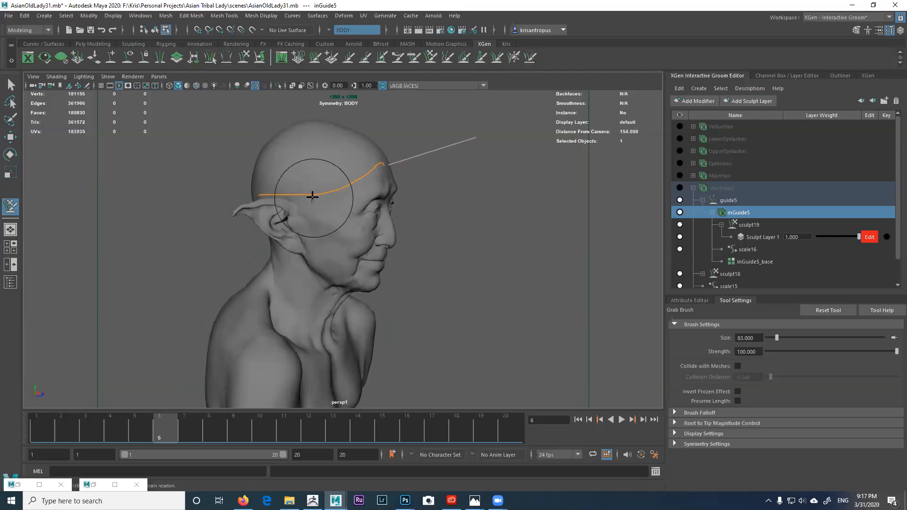
pyautogui.keyDown('alt'); pyautogui.moveTo(243, 193); pyautogui.dragTo(298, 199); pyautogui.keyUp('alt')
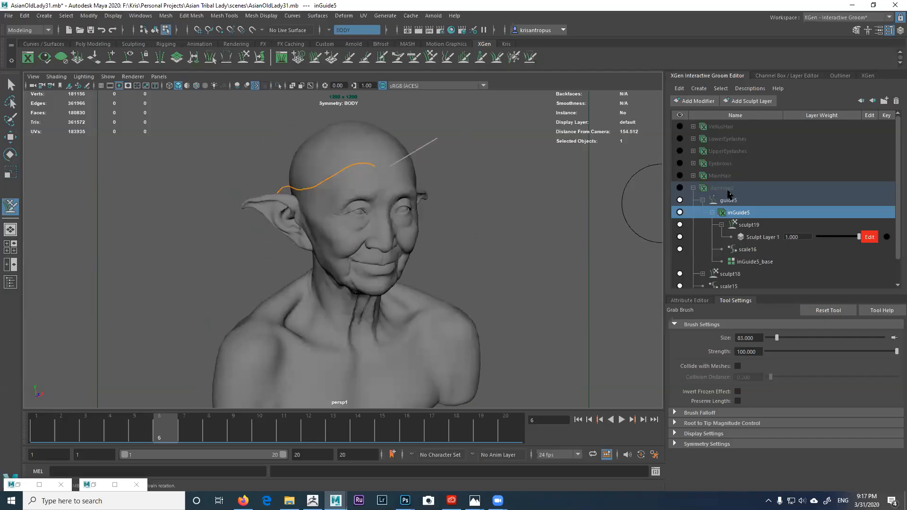
pyautogui.click(725, 189)
# Step: Reselect the inGuide5 guide through MainHair2 and frame the head in profile
pyautogui.click(703, 302)
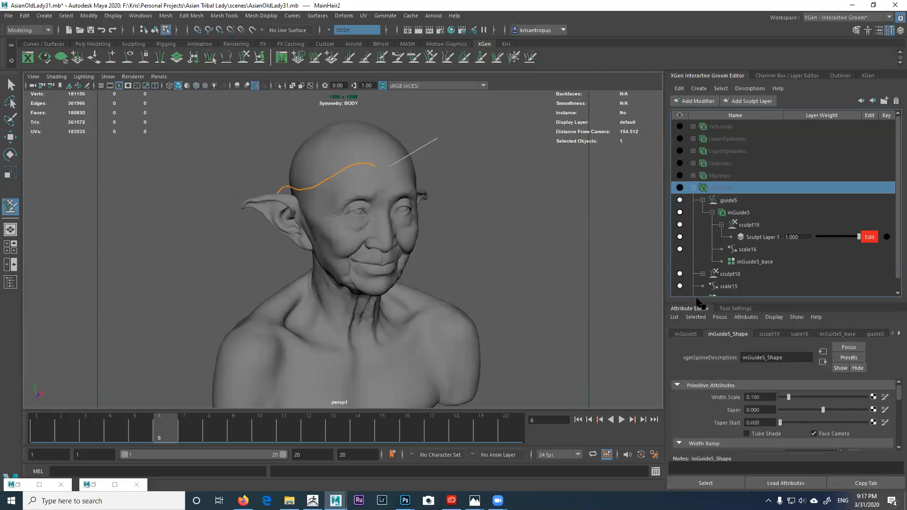
pyautogui.click(869, 334)
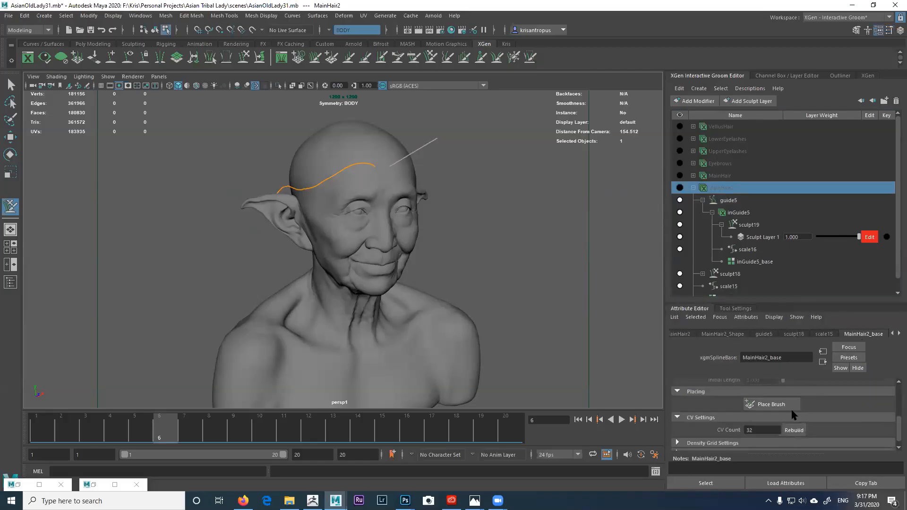
pyautogui.keyDown('alt'); pyautogui.moveTo(467, 269); pyautogui.dragTo(560, 329); pyautogui.keyUp('alt')
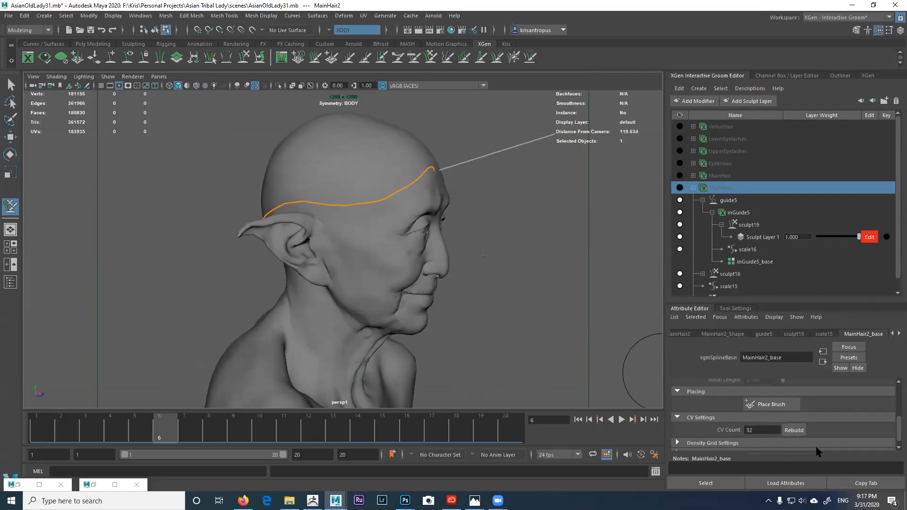
pyautogui.click(738, 212)
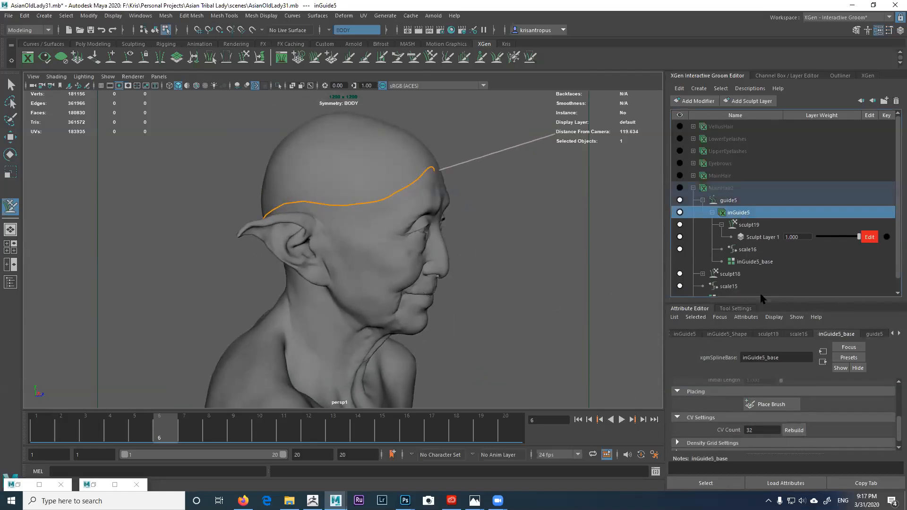
pyautogui.keyDown('alt'); pyautogui.moveTo(310, 196); pyautogui.dragTo(313, 157); pyautogui.keyUp('alt')
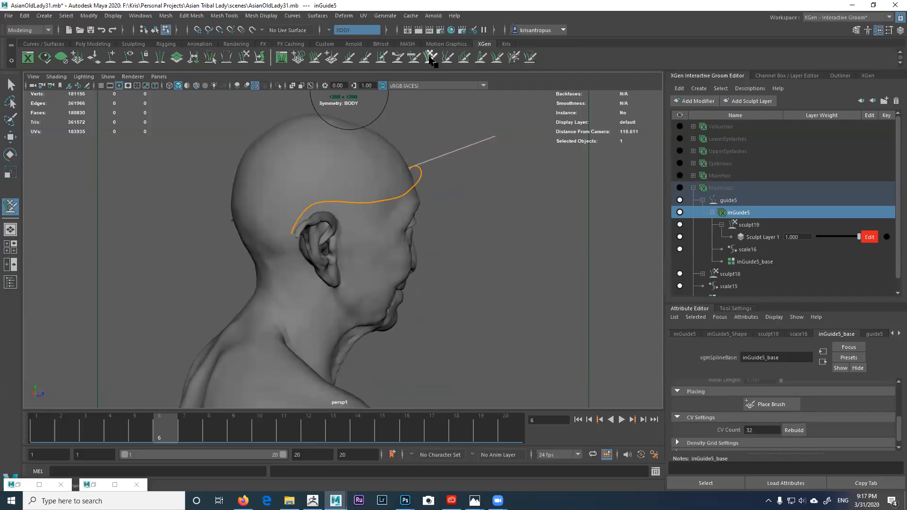
pyautogui.scroll(-2, 307, 182)
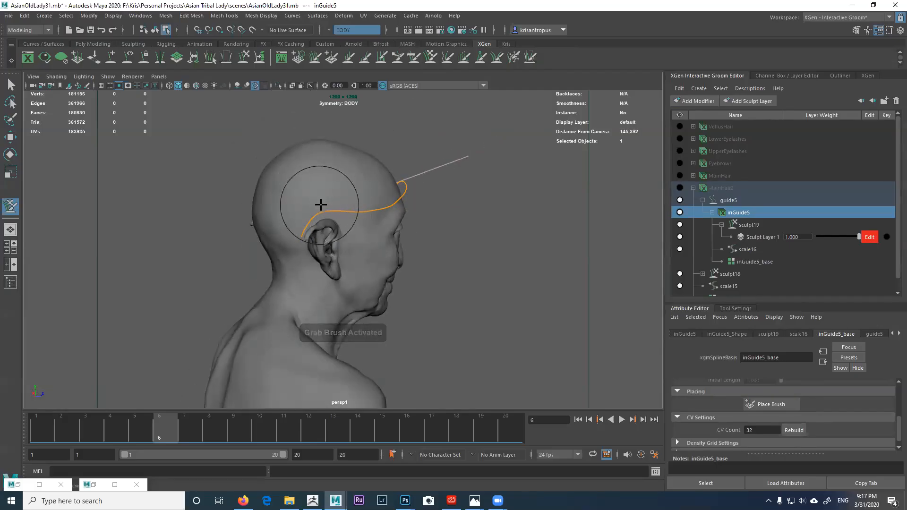
pyautogui.keyDown('alt'); pyautogui.moveTo(323, 201); pyautogui.dragTo(333, 204); pyautogui.keyUp('alt')
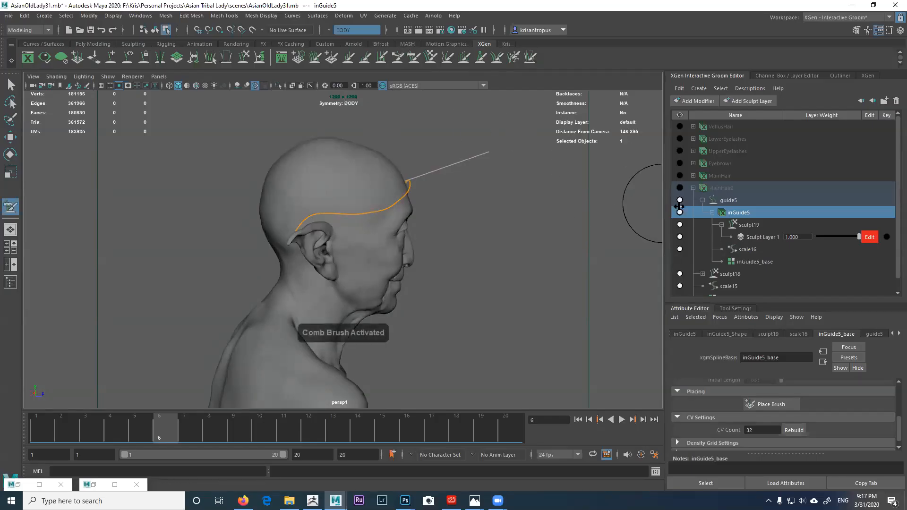
# Step: Grab the guide tip down behind the ear to the neck, then shorten it slightly
pyautogui.click(730, 211)
pyautogui.click(427, 58)
pyautogui.keyDown('alt'); pyautogui.moveTo(329, 222); pyautogui.dragTo(318, 227); pyautogui.keyUp('alt')
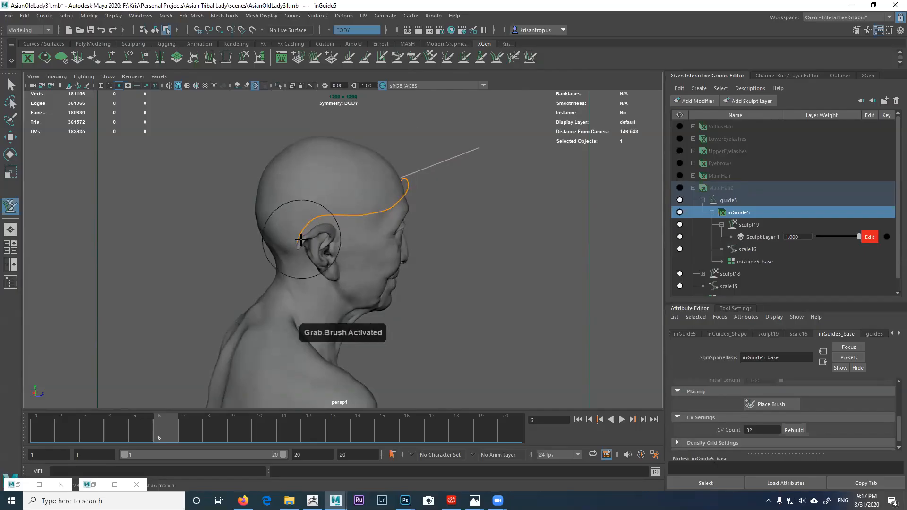
pyautogui.keyDown('alt'); pyautogui.moveTo(274, 310); pyautogui.dragTo(277, 263); pyautogui.keyUp('alt')
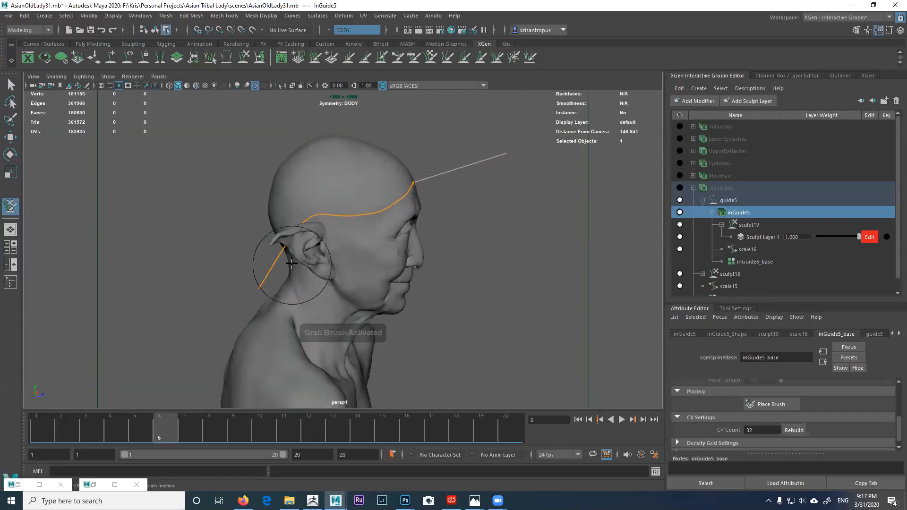
pyautogui.moveTo(296, 230)
pyautogui.keyDown('alt'); pyautogui.mouseDown()
pyautogui.moveTo(284, 304)
pyautogui.moveTo(255, 284)
pyautogui.moveTo(255, 304)
pyautogui.moveTo(262, 274)
pyautogui.moveTo(324, 299)
pyautogui.mouseUp(); pyautogui.keyUp('alt')
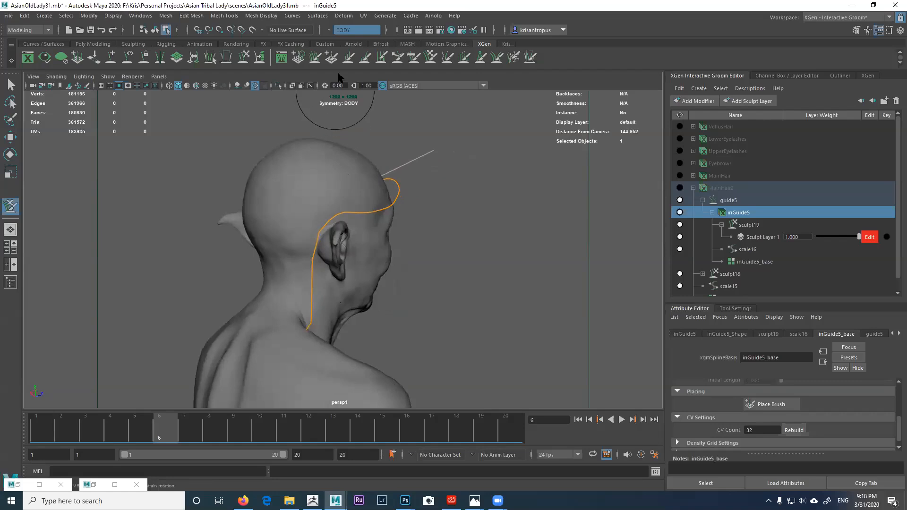
pyautogui.keyDown('alt'); pyautogui.moveTo(314, 212); pyautogui.dragTo(348, 203); pyautogui.keyUp('alt')
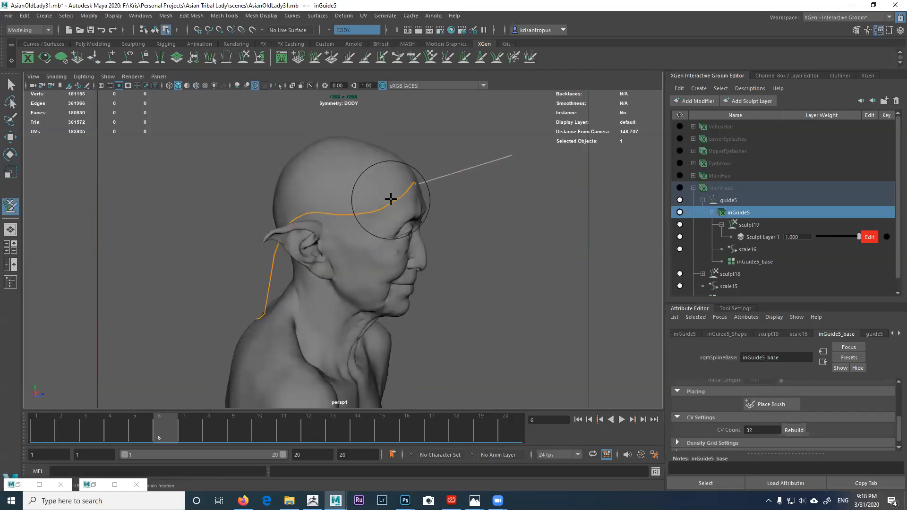
pyautogui.click(347, 60)
pyautogui.moveTo(374, 194)
pyautogui.keyDown('ctrl'); pyautogui.mouseDown()
pyautogui.moveTo(367, 202)
pyautogui.moveTo(386, 198)
pyautogui.moveTo(376, 199)
pyautogui.mouseUp(); pyautogui.keyUp('ctrl')
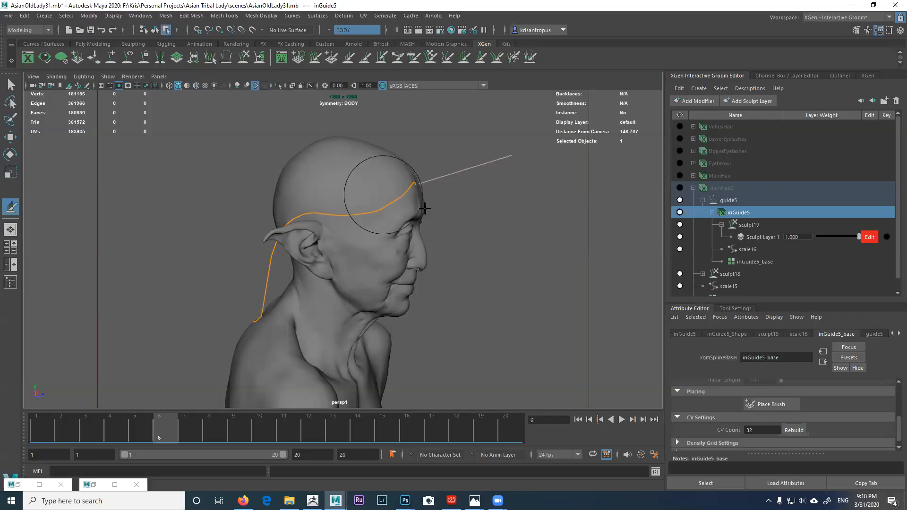
# Step: With Length brush selection Locked, adjust the guide behind the ear, then restore Floating mode
pyautogui.click(737, 308)
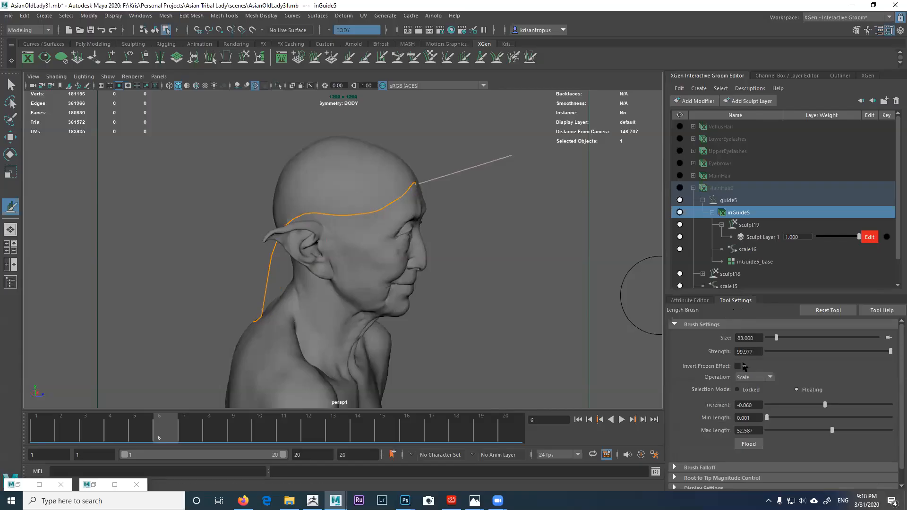
pyautogui.click(746, 390)
pyautogui.moveTo(266, 295)
pyautogui.mouseDown()
pyautogui.moveTo(253, 316)
pyautogui.moveTo(277, 277)
pyautogui.moveTo(265, 308)
pyautogui.mouseUp()
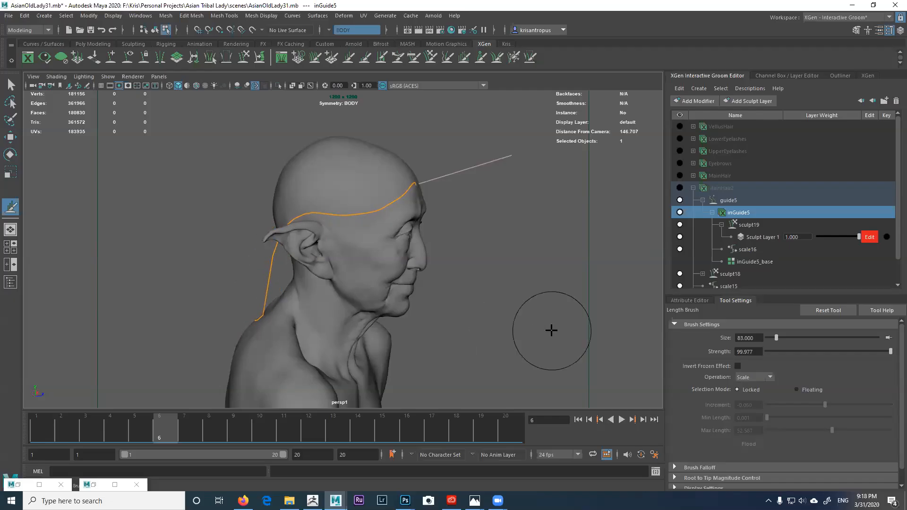
pyautogui.click(801, 391)
pyautogui.keyDown('alt'); pyautogui.moveTo(299, 263); pyautogui.dragTo(330, 228); pyautogui.keyUp('alt')
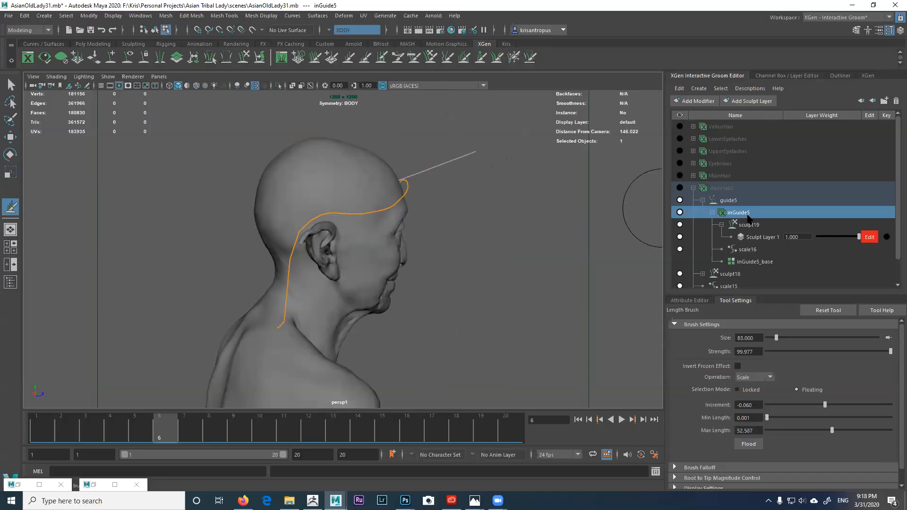
pyautogui.click(704, 299)
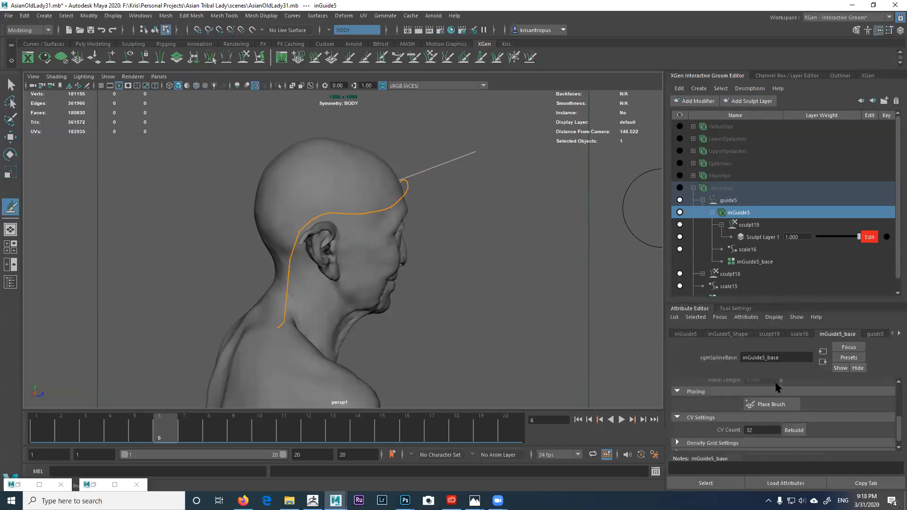
# Step: Lengthen the guide on the head slightly after framing the whole bust
pyautogui.keyDown('alt'); pyautogui.moveTo(336, 263); pyautogui.dragTo(311, 254); pyautogui.keyUp('alt')
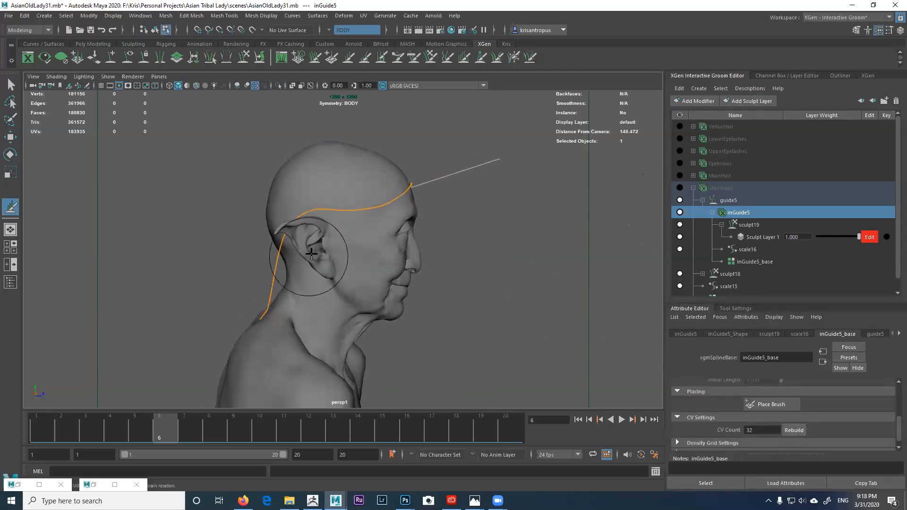
pyautogui.click(410, 58)
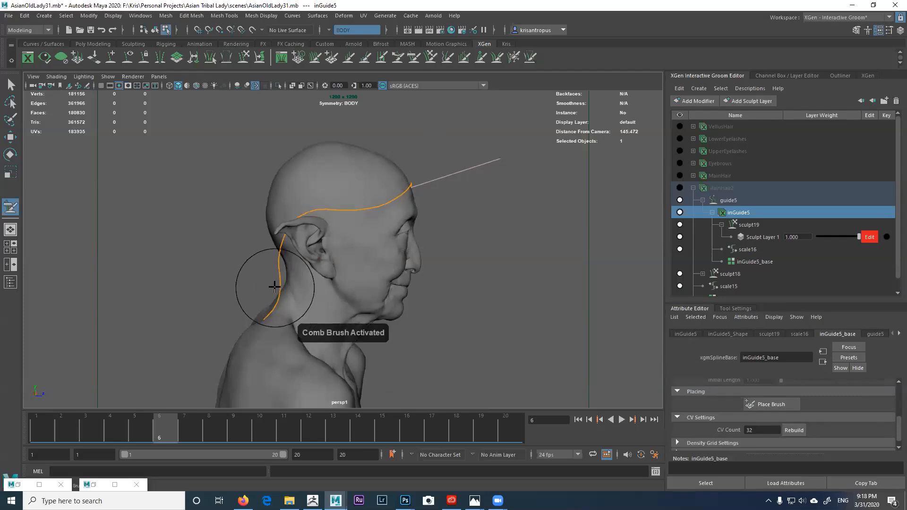
pyautogui.keyDown('alt'); pyautogui.moveTo(273, 273); pyautogui.dragTo(329, 293); pyautogui.keyUp('alt')
pyautogui.moveTo(287, 320)
pyautogui.keyDown('alt'); pyautogui.mouseDown()
pyautogui.moveTo(337, 334)
pyautogui.moveTo(237, 297)
pyautogui.moveTo(303, 273)
pyautogui.moveTo(347, 269)
pyautogui.moveTo(367, 279)
pyautogui.moveTo(348, 189)
pyautogui.moveTo(367, 196)
pyautogui.moveTo(382, 213)
pyautogui.moveTo(364, 274)
pyautogui.moveTo(309, 298)
pyautogui.moveTo(345, 303)
pyautogui.moveTo(279, 302)
pyautogui.mouseUp(); pyautogui.keyUp('alt')
pyautogui.click(513, 58)
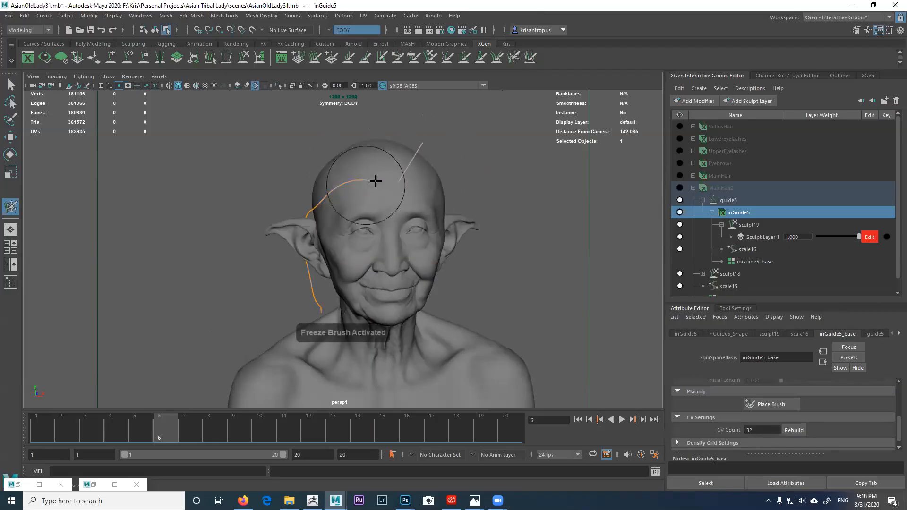
pyautogui.keyDown('alt'); pyautogui.moveTo(435, 119); pyautogui.dragTo(375, 108, button='right'); pyautogui.keyUp('alt')
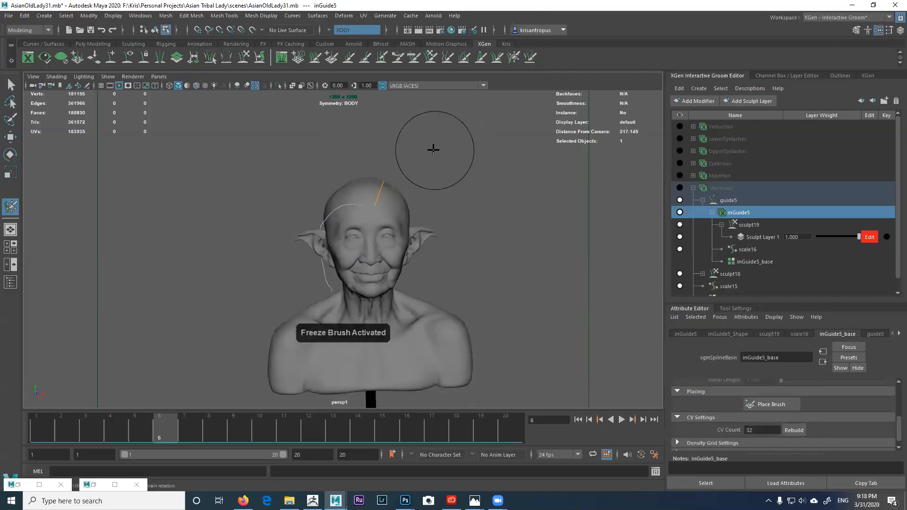
pyautogui.keyDown('alt'); pyautogui.moveTo(433, 148); pyautogui.dragTo(375, 114, button='right'); pyautogui.keyUp('alt')
pyautogui.keyDown('alt'); pyautogui.moveTo(400, 179); pyautogui.dragTo(396, 133); pyautogui.keyUp('alt')
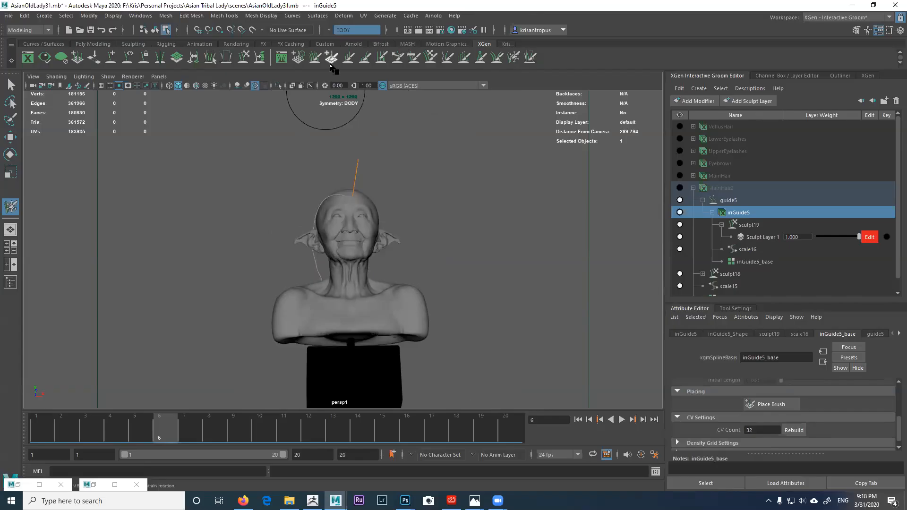
pyautogui.moveTo(353, 167); pyautogui.dragTo(350, 169)
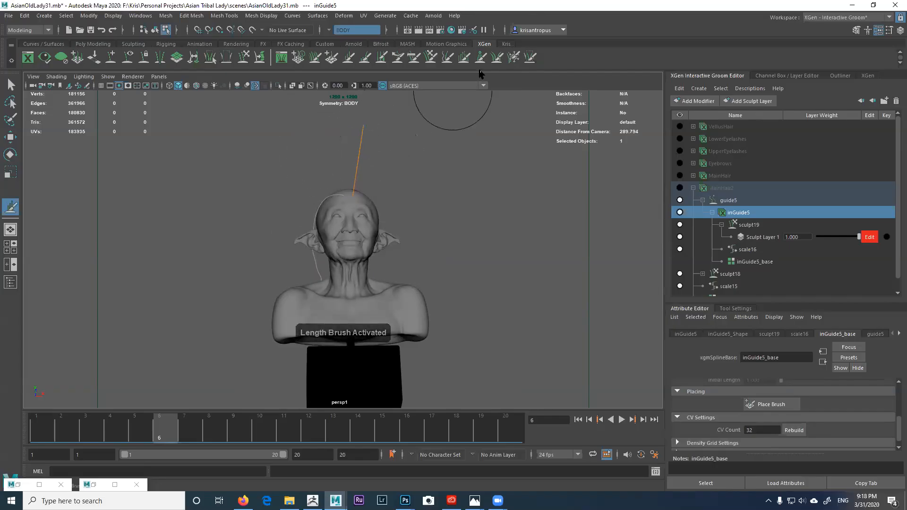
# Step: Comb the guide over to the side and grab its end further down the neck
pyautogui.click(412, 59)
pyautogui.keyDown('alt'); pyautogui.moveTo(368, 154); pyautogui.dragTo(362, 165); pyautogui.keyUp('alt')
pyautogui.moveTo(342, 137)
pyautogui.mouseDown()
pyautogui.moveTo(420, 181)
pyautogui.moveTo(361, 191)
pyautogui.moveTo(331, 160)
pyautogui.moveTo(313, 217)
pyautogui.moveTo(321, 243)
pyautogui.moveTo(277, 231)
pyautogui.moveTo(307, 198)
pyautogui.moveTo(324, 194)
pyautogui.moveTo(293, 193)
pyautogui.moveTo(360, 198)
pyautogui.moveTo(316, 192)
pyautogui.moveTo(324, 166)
pyautogui.moveTo(364, 208)
pyautogui.moveTo(415, 216)
pyautogui.moveTo(398, 196)
pyautogui.moveTo(380, 198)
pyautogui.moveTo(401, 215)
pyautogui.moveTo(390, 221)
pyautogui.moveTo(443, 223)
pyautogui.moveTo(416, 163)
pyautogui.moveTo(425, 202)
pyautogui.moveTo(461, 206)
pyautogui.moveTo(401, 178)
pyautogui.mouseUp()
pyautogui.scroll(2, 366, 198)
pyautogui.click(431, 58)
pyautogui.keyDown('alt'); pyautogui.moveTo(439, 148); pyautogui.dragTo(411, 167, button='middle'); pyautogui.keyUp('alt')
pyautogui.moveTo(404, 191); pyautogui.dragTo(423, 235)
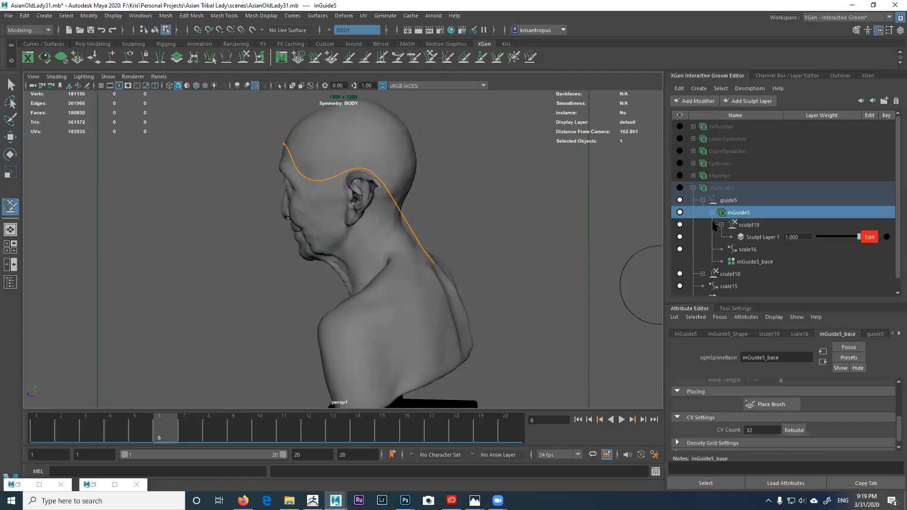
# Step: Reselect inGuide5 and comb the guide outward off the scalp into an arc
pyautogui.click(721, 189)
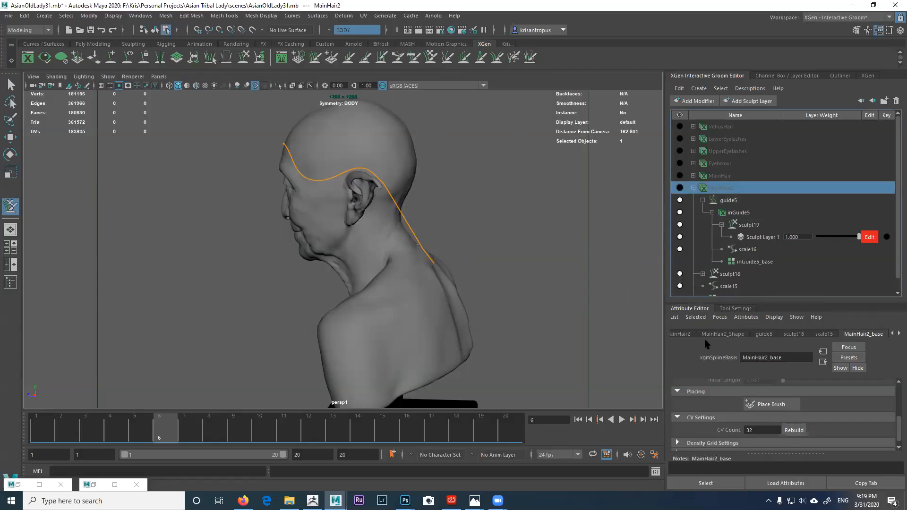
pyautogui.click(739, 212)
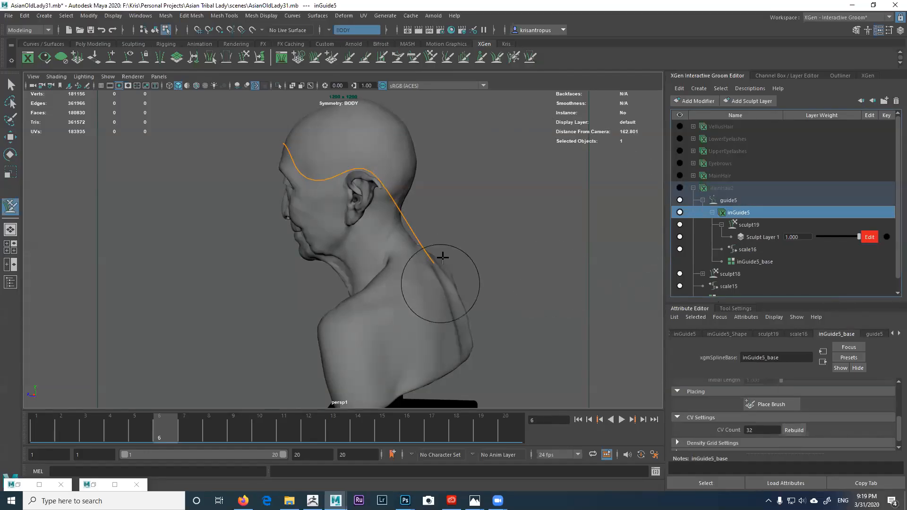
pyautogui.click(413, 61)
pyautogui.moveTo(403, 221)
pyautogui.keyDown('alt'); pyautogui.mouseDown()
pyautogui.moveTo(404, 197)
pyautogui.moveTo(425, 212)
pyautogui.moveTo(413, 258)
pyautogui.moveTo(412, 227)
pyautogui.moveTo(432, 274)
pyautogui.mouseUp(); pyautogui.keyUp('alt')
pyautogui.moveTo(409, 205)
pyautogui.keyDown('alt'); pyautogui.mouseDown()
pyautogui.moveTo(384, 189)
pyautogui.moveTo(385, 175)
pyautogui.mouseUp(); pyautogui.keyUp('alt')
pyautogui.moveTo(344, 134)
pyautogui.mouseDown()
pyautogui.moveTo(337, 129)
pyautogui.moveTo(415, 158)
pyautogui.moveTo(344, 203)
pyautogui.moveTo(377, 186)
pyautogui.moveTo(297, 141)
pyautogui.mouseUp()
# Step: Inspect the arced guide from back, rear three-quarter and left profile views
pyautogui.keyDown('alt'); pyautogui.moveTo(319, 149); pyautogui.dragTo(243, 166); pyautogui.keyUp('alt')
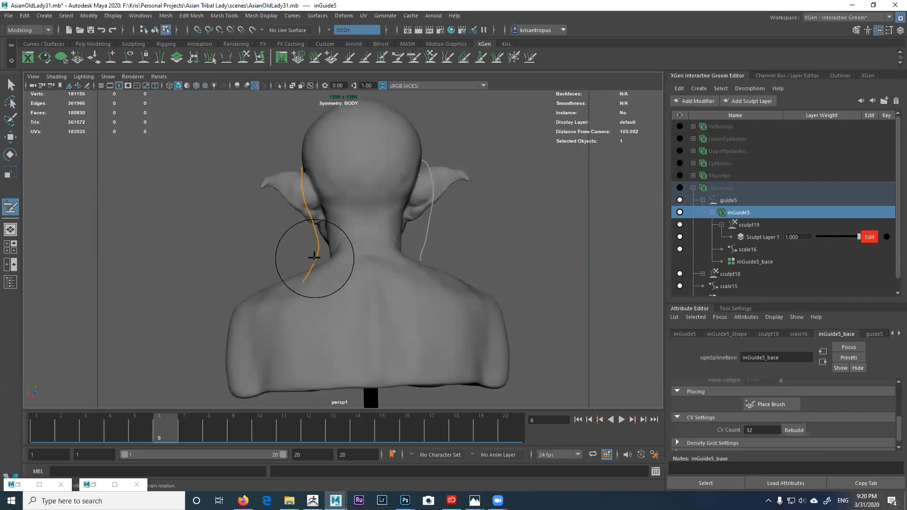
pyautogui.moveTo(312, 296)
pyautogui.keyDown('alt'); pyautogui.mouseDown()
pyautogui.moveTo(358, 303)
pyautogui.moveTo(415, 288)
pyautogui.moveTo(438, 298)
pyautogui.moveTo(429, 267)
pyautogui.moveTo(415, 259)
pyautogui.moveTo(453, 251)
pyautogui.moveTo(402, 223)
pyautogui.moveTo(363, 166)
pyautogui.mouseUp(); pyautogui.keyUp('alt')
pyautogui.moveTo(340, 135)
pyautogui.keyDown('alt'); pyautogui.mouseDown()
pyautogui.moveTo(284, 183)
pyautogui.moveTo(335, 183)
pyautogui.moveTo(326, 164)
pyautogui.moveTo(302, 167)
pyautogui.mouseUp(); pyautogui.keyUp('alt')
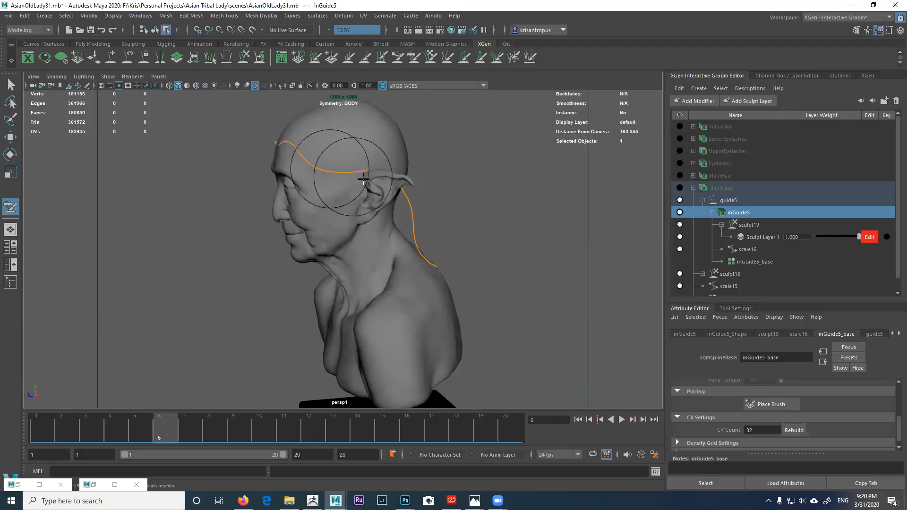
pyautogui.moveTo(365, 177)
pyautogui.keyDown('alt'); pyautogui.mouseDown()
pyautogui.moveTo(412, 172)
pyautogui.moveTo(348, 167)
pyautogui.moveTo(352, 182)
pyautogui.moveTo(345, 170)
pyautogui.moveTo(373, 191)
pyautogui.moveTo(390, 186)
pyautogui.moveTo(385, 208)
pyautogui.moveTo(415, 277)
pyautogui.moveTo(394, 262)
pyautogui.moveTo(283, 251)
pyautogui.moveTo(307, 257)
pyautogui.mouseUp(); pyautogui.keyUp('alt')
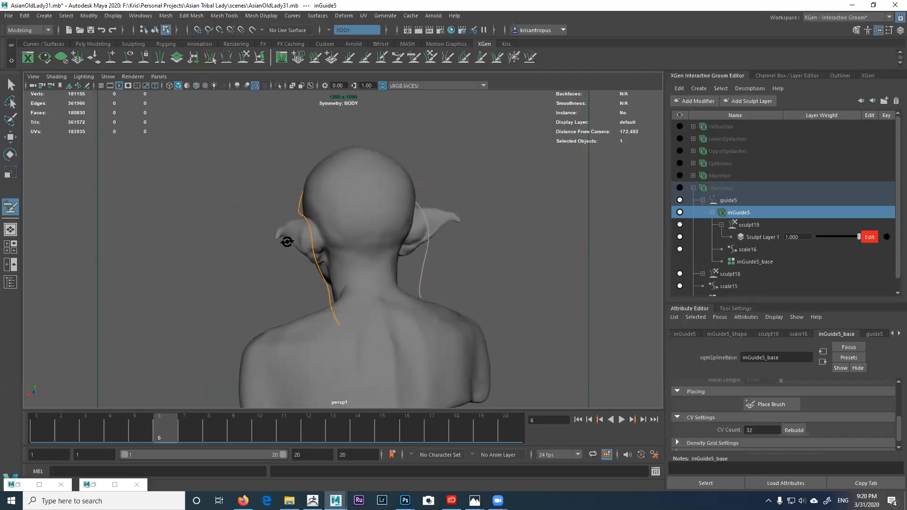
pyautogui.moveTo(314, 314)
pyautogui.keyDown('alt'); pyautogui.mouseDown()
pyautogui.moveTo(415, 361)
pyautogui.moveTo(429, 277)
pyautogui.moveTo(405, 290)
pyautogui.moveTo(401, 269)
pyautogui.moveTo(426, 283)
pyautogui.moveTo(415, 259)
pyautogui.mouseUp(); pyautogui.keyUp('alt')
pyautogui.moveTo(386, 206)
pyautogui.keyDown('alt'); pyautogui.mouseDown()
pyautogui.moveTo(399, 202)
pyautogui.moveTo(380, 198)
pyautogui.moveTo(405, 197)
pyautogui.moveTo(378, 229)
pyautogui.mouseUp(); pyautogui.keyUp('alt')
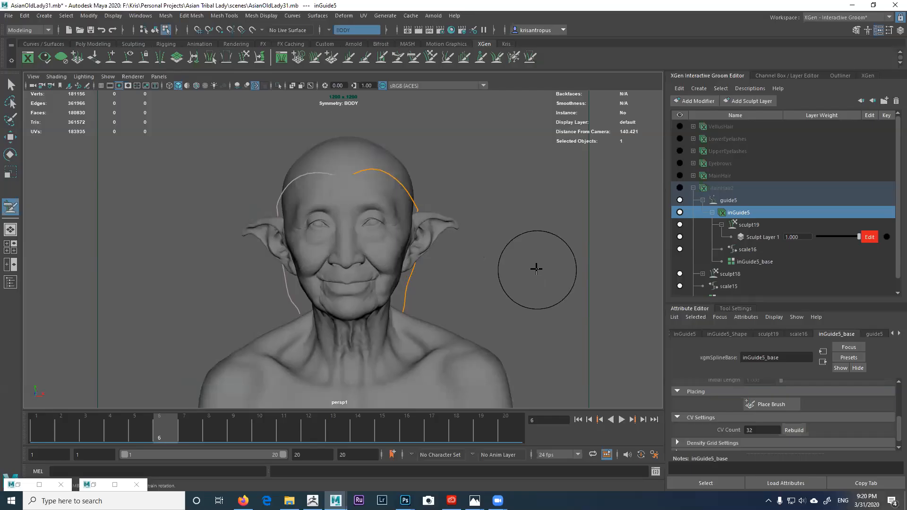
pyautogui.keyDown('alt'); pyautogui.moveTo(540, 267); pyautogui.dragTo(494, 263); pyautogui.keyUp('alt')
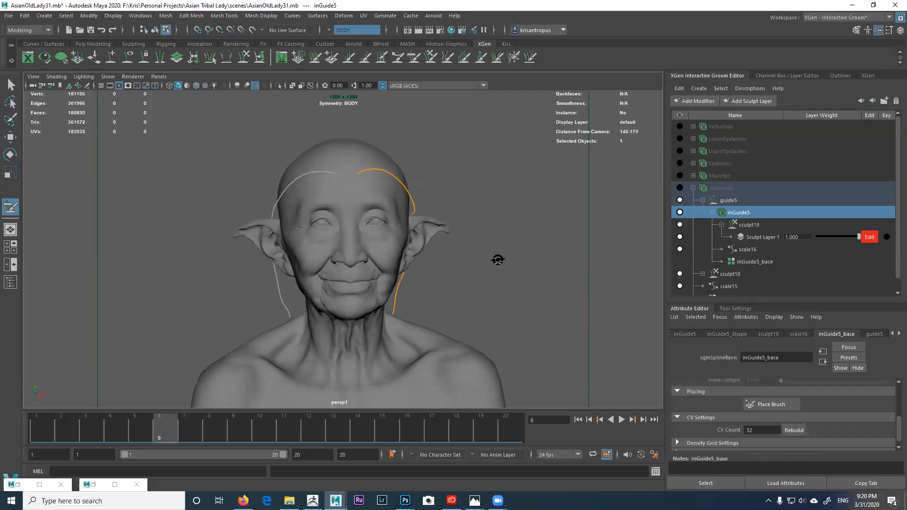
pyautogui.click(514, 57)
pyautogui.moveTo(411, 172)
pyautogui.keyDown('alt'); pyautogui.mouseDown()
pyautogui.moveTo(449, 166)
pyautogui.moveTo(563, 191)
pyautogui.moveTo(545, 213)
pyautogui.moveTo(560, 216)
pyautogui.mouseUp(); pyautogui.keyUp('alt')
pyautogui.click(680, 188)
pyautogui.keyDown('alt'); pyautogui.moveTo(548, 207); pyautogui.dragTo(573, 227, button='right'); pyautogui.keyUp('alt')
pyautogui.keyDown('alt'); pyautogui.moveTo(548, 207); pyautogui.dragTo(532, 235); pyautogui.keyUp('alt')
pyautogui.keyDown('alt'); pyautogui.moveTo(553, 263); pyautogui.dragTo(559, 270, button='right'); pyautogui.keyUp('alt')
pyautogui.moveTo(552, 263)
pyautogui.keyDown('alt'); pyautogui.mouseDown()
pyautogui.moveTo(516, 223)
pyautogui.moveTo(573, 237)
pyautogui.moveTo(468, 233)
pyautogui.mouseUp(); pyautogui.keyUp('alt')
pyautogui.keyDown('alt'); pyautogui.moveTo(468, 232); pyautogui.dragTo(492, 236, button='right'); pyautogui.keyUp('alt')
pyautogui.moveTo(397, 196)
pyautogui.keyDown('alt'); pyautogui.mouseDown()
pyautogui.moveTo(338, 177)
pyautogui.moveTo(407, 186)
pyautogui.mouseUp(); pyautogui.keyUp('alt')
pyautogui.keyDown('alt'); pyautogui.moveTo(406, 186); pyautogui.dragTo(346, 186, button='right'); pyautogui.keyUp('alt')
pyautogui.keyDown('alt'); pyautogui.moveTo(346, 186); pyautogui.dragTo(309, 185); pyautogui.keyUp('alt')
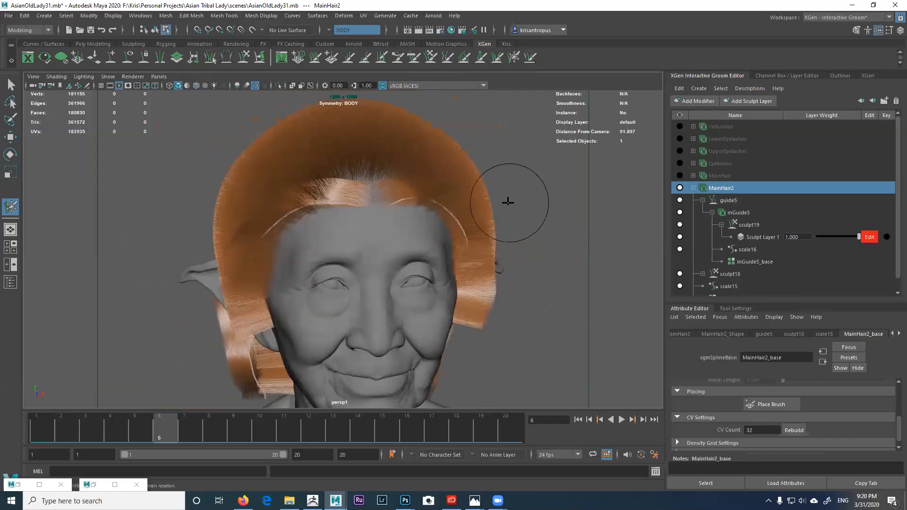
pyautogui.click(680, 188)
pyautogui.keyDown('alt'); pyautogui.moveTo(496, 223); pyautogui.dragTo(395, 203, button='right'); pyautogui.keyUp('alt')
pyautogui.moveTo(394, 203)
pyautogui.keyDown('alt'); pyautogui.mouseDown()
pyautogui.moveTo(397, 219)
pyautogui.moveTo(404, 188)
pyautogui.mouseUp(); pyautogui.keyUp('alt')
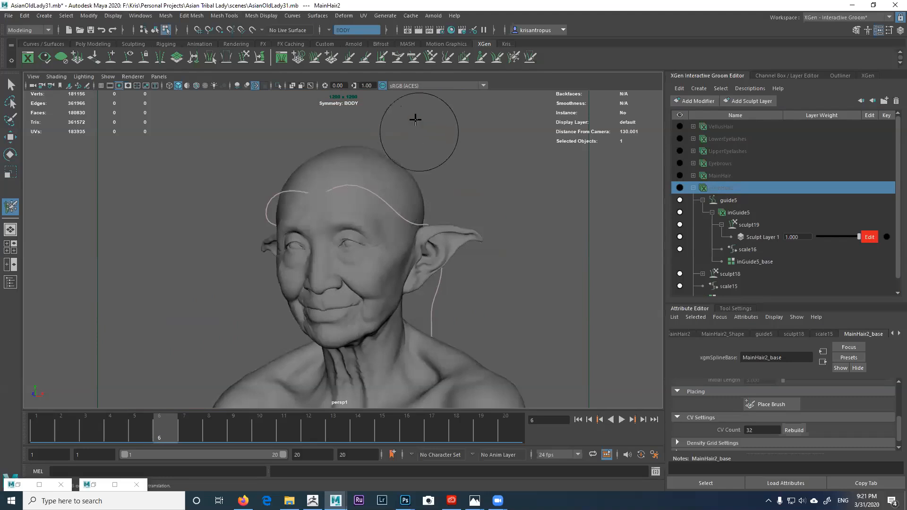
pyautogui.keyDown('alt'); pyautogui.moveTo(367, 156); pyautogui.dragTo(389, 158); pyautogui.keyUp('alt')
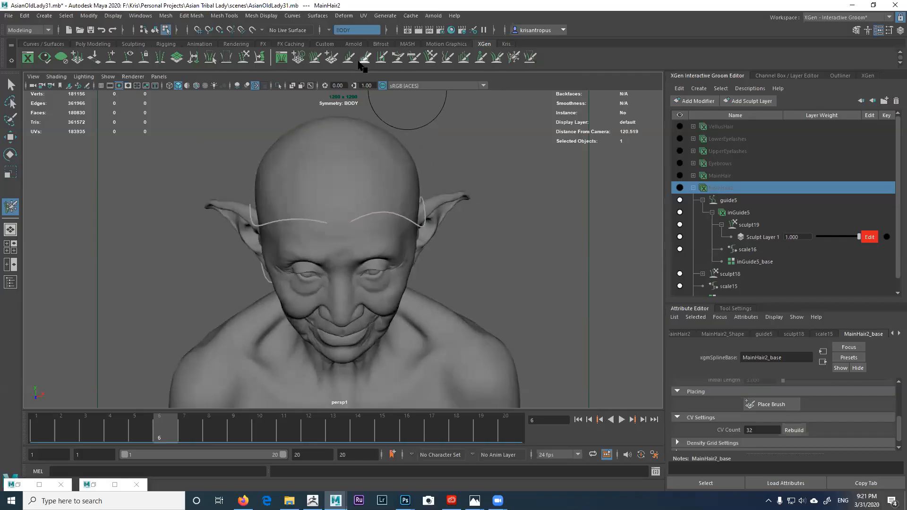
# Step: Target inGuide5 with the Place Brush, place a guide on the scalp, then undo it
pyautogui.click(332, 58)
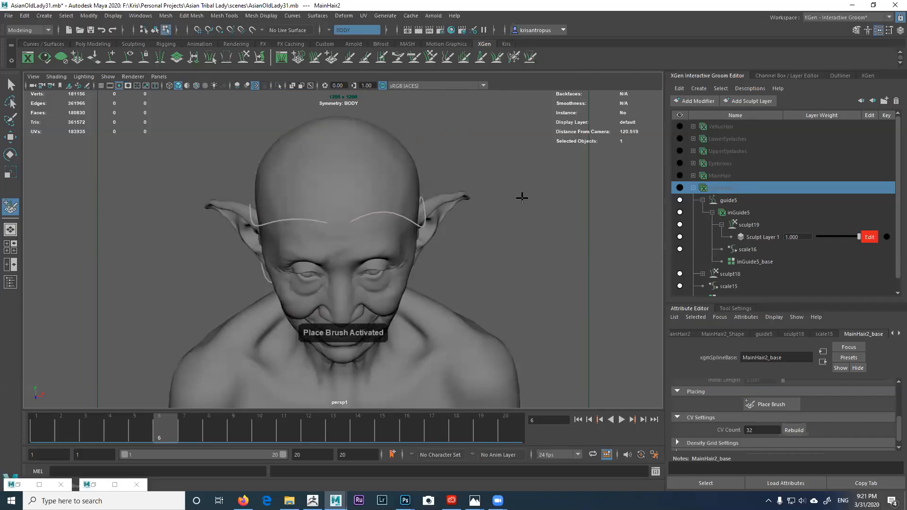
pyautogui.click(735, 213)
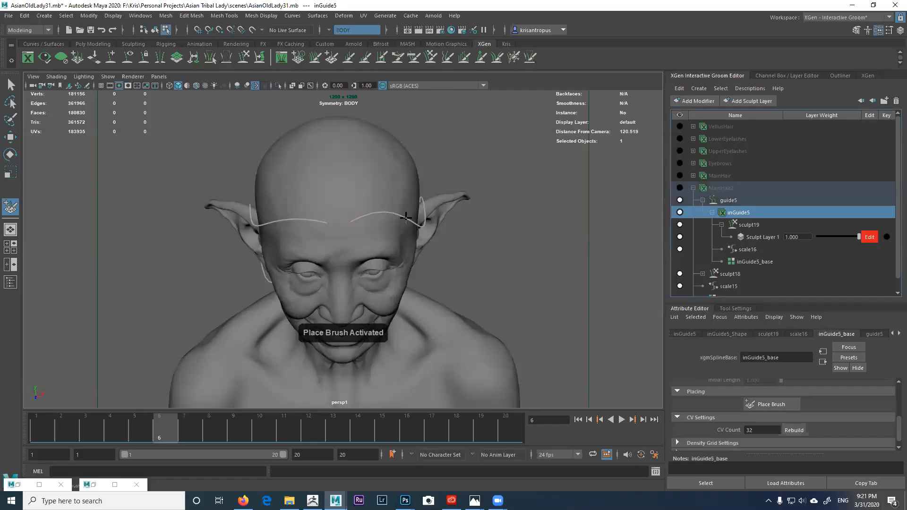
pyautogui.click(735, 308)
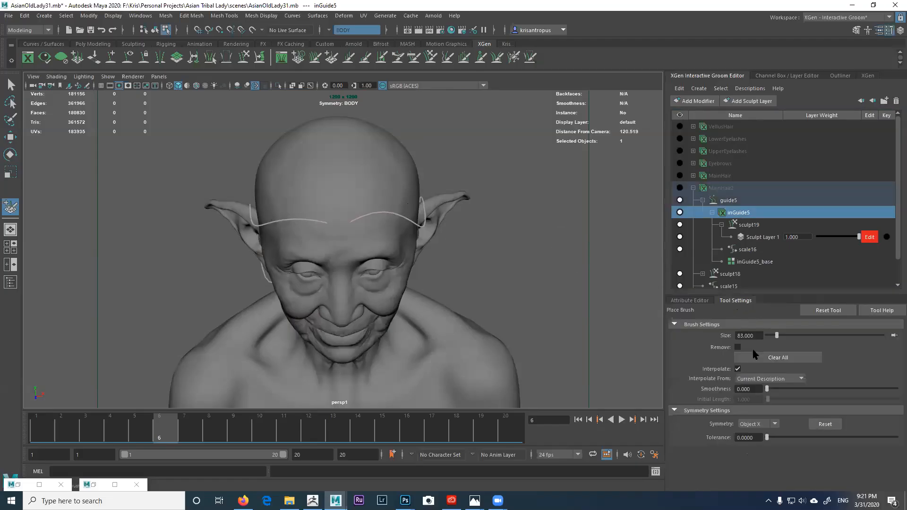
pyautogui.keyDown('alt'); pyautogui.moveTo(415, 255); pyautogui.dragTo(364, 216); pyautogui.keyUp('alt')
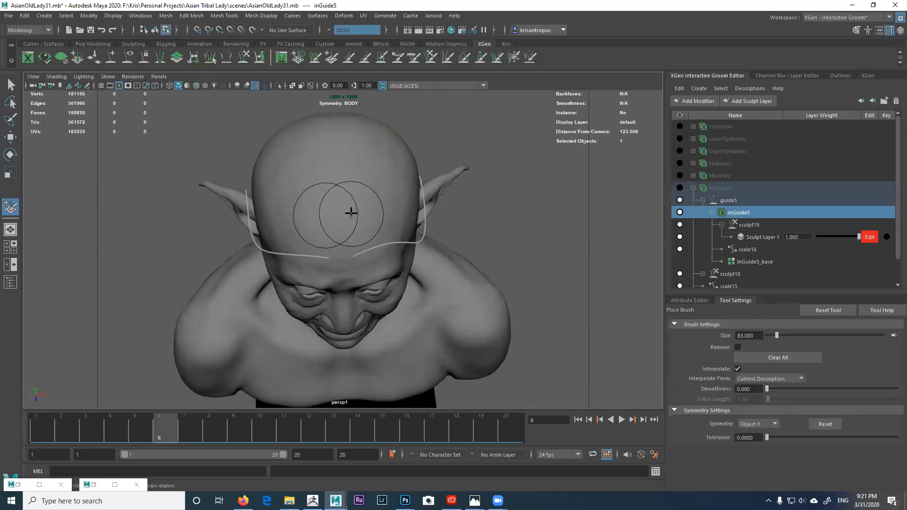
pyautogui.click(403, 247)
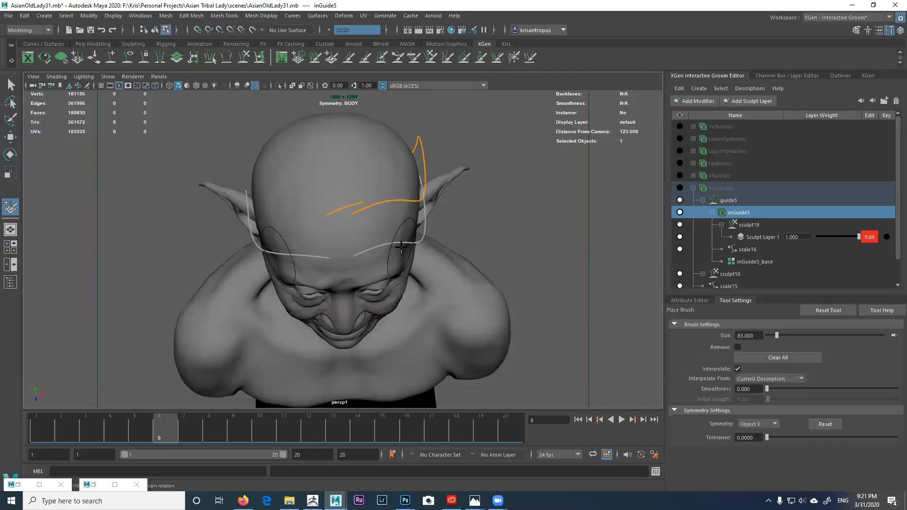
pyautogui.hotkey('ctrl', 'z')
# Step: Turn Place Brush symmetry Off and review the head from front and three-quarter views
pyautogui.moveTo(419, 249)
pyautogui.keyDown('alt'); pyautogui.mouseDown()
pyautogui.moveTo(360, 208)
pyautogui.moveTo(619, 312)
pyautogui.mouseUp(); pyautogui.keyUp('alt')
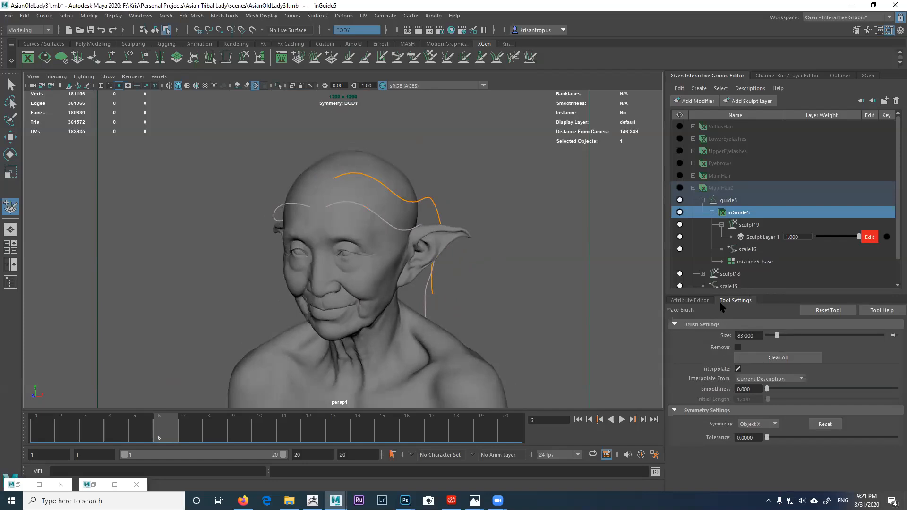
pyautogui.click(332, 59)
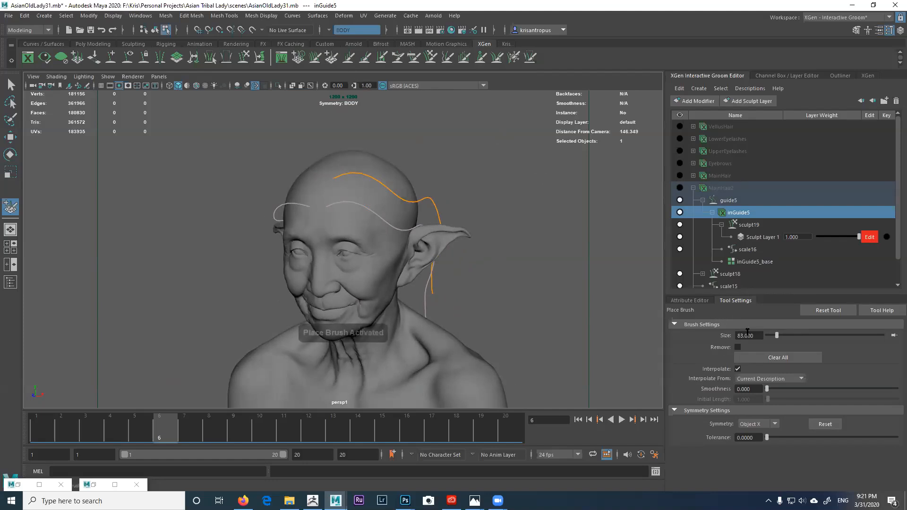
pyautogui.click(759, 424)
pyautogui.click(751, 434)
pyautogui.moveTo(308, 200)
pyautogui.keyDown('alt'); pyautogui.mouseDown()
pyautogui.moveTo(338, 214)
pyautogui.moveTo(324, 209)
pyautogui.mouseUp(); pyautogui.keyUp('alt')
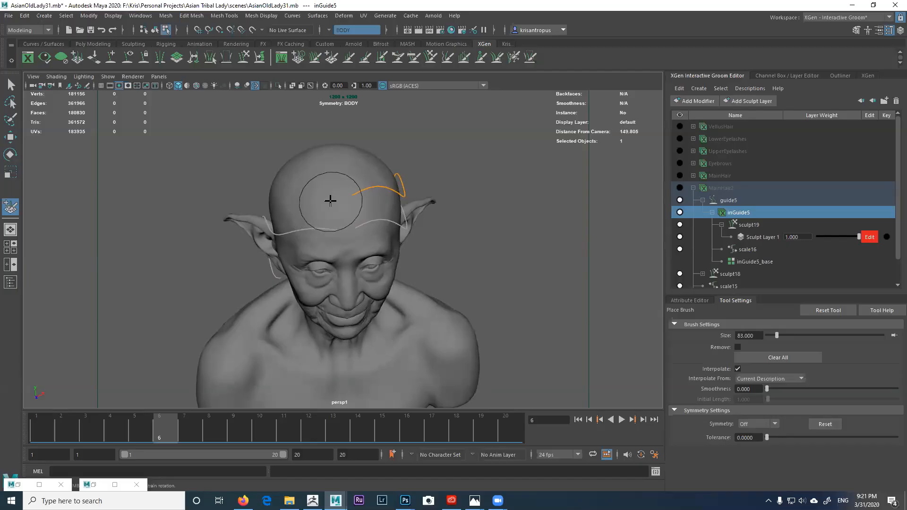
pyautogui.keyDown('alt'); pyautogui.moveTo(334, 197); pyautogui.dragTo(344, 192); pyautogui.keyUp('alt')
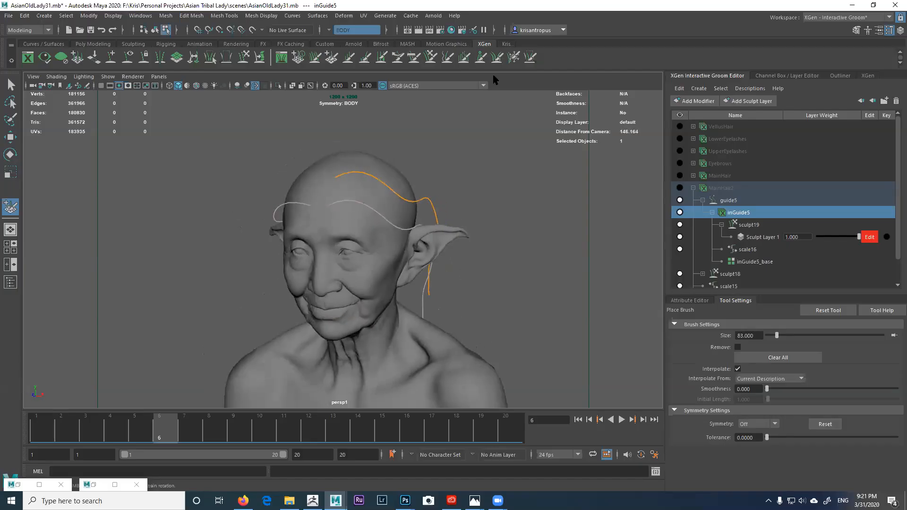
pyautogui.keyDown('alt'); pyautogui.moveTo(422, 197); pyautogui.dragTo(455, 199); pyautogui.keyUp('alt')
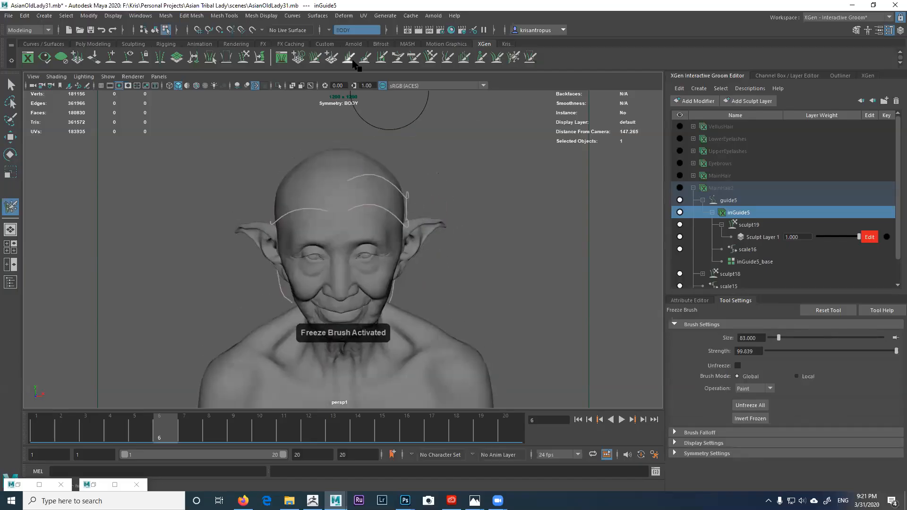
# Step: Turn Comb Brush symmetry Off, viewing the head from above
pyautogui.click(333, 58)
pyautogui.keyDown('alt'); pyautogui.moveTo(341, 188); pyautogui.dragTo(331, 203); pyautogui.keyUp('alt')
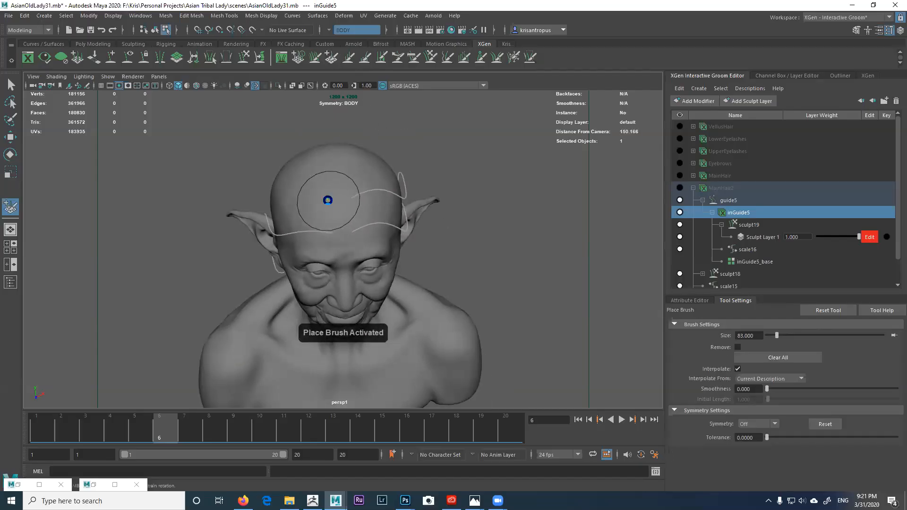
pyautogui.moveTo(336, 204)
pyautogui.keyDown('alt'); pyautogui.mouseDown()
pyautogui.moveTo(326, 202)
pyautogui.moveTo(355, 215)
pyautogui.moveTo(290, 156)
pyautogui.mouseUp(); pyautogui.keyUp('alt')
pyautogui.click(414, 57)
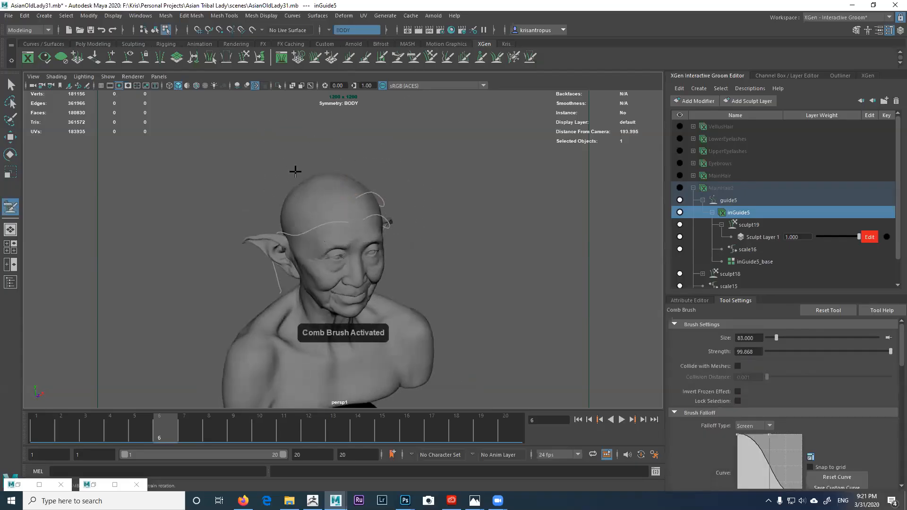
pyautogui.keyDown('alt'); pyautogui.moveTo(346, 177); pyautogui.dragTo(335, 208); pyautogui.keyUp('alt')
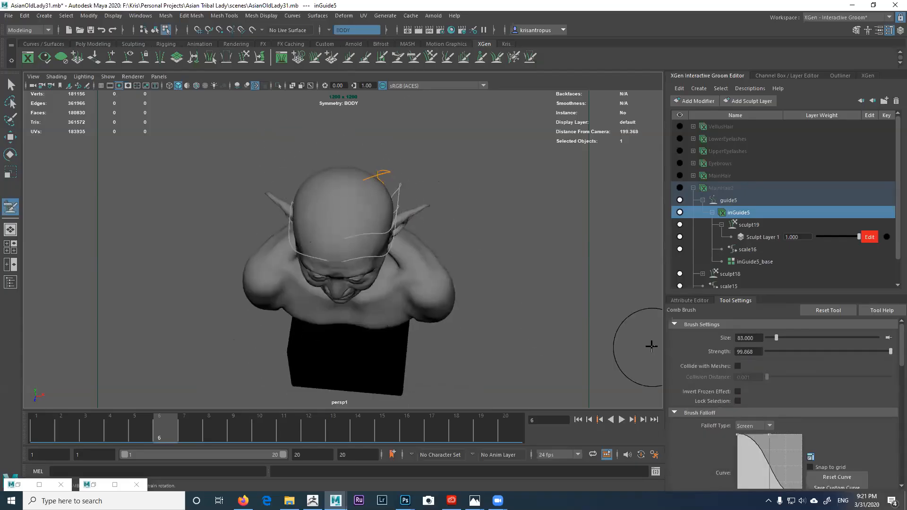
pyautogui.scroll(-5, 741, 361)
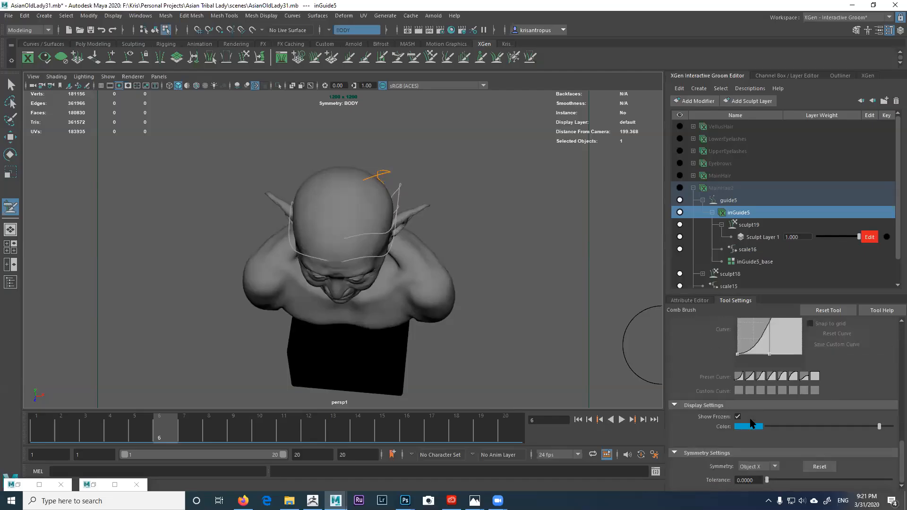
pyautogui.click(759, 465)
pyautogui.click(751, 399)
# Step: Comb the new guide's end into a curl and down behind the ear
pyautogui.moveTo(378, 186); pyautogui.dragTo(342, 175)
pyautogui.keyDown('alt'); pyautogui.moveTo(290, 194); pyautogui.dragTo(289, 215); pyautogui.keyUp('alt')
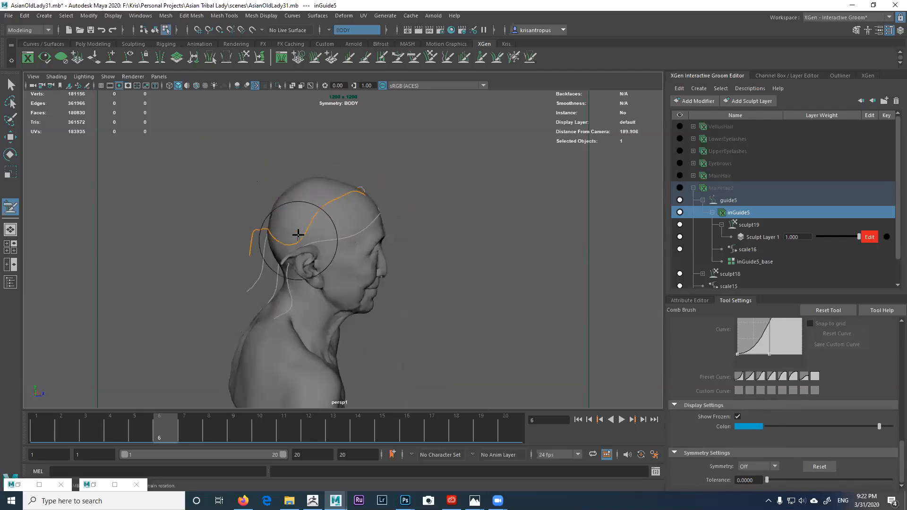
pyautogui.moveTo(245, 243)
pyautogui.mouseDown()
pyautogui.moveTo(232, 298)
pyautogui.moveTo(257, 325)
pyautogui.mouseUp()
pyautogui.keyDown('alt'); pyautogui.moveTo(312, 231); pyautogui.dragTo(246, 246); pyautogui.keyUp('alt')
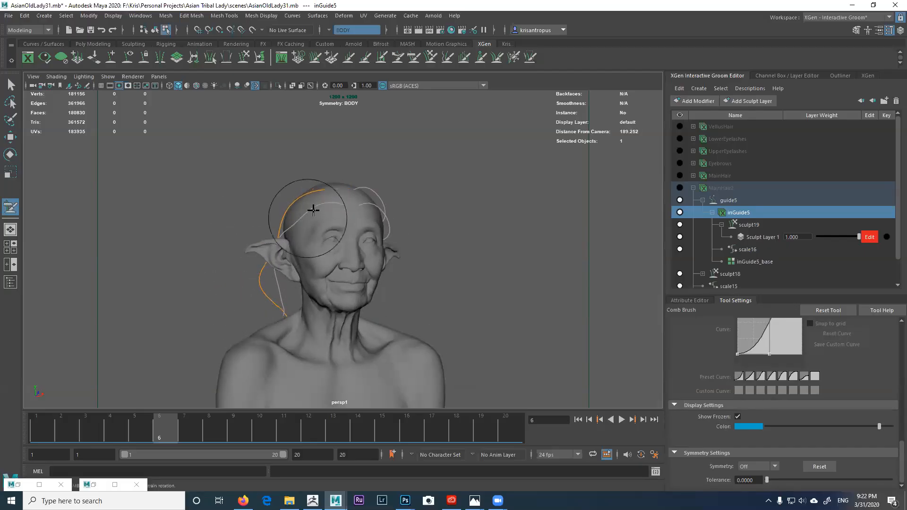
pyautogui.moveTo(322, 197)
pyautogui.keyDown('alt'); pyautogui.mouseDown()
pyautogui.moveTo(348, 210)
pyautogui.moveTo(344, 218)
pyautogui.moveTo(263, 278)
pyautogui.mouseUp(); pyautogui.keyUp('alt')
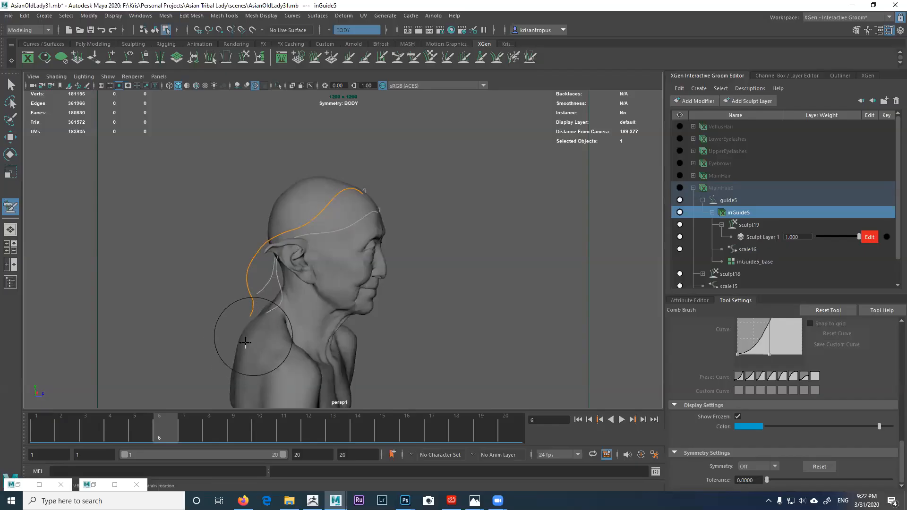
pyautogui.keyDown('alt'); pyautogui.moveTo(254, 287); pyautogui.dragTo(268, 246); pyautogui.keyUp('alt')
# Step: Check the combed guide closely from frontal, three-quarter and ear-side views
pyautogui.scroll(3, 318, 202)
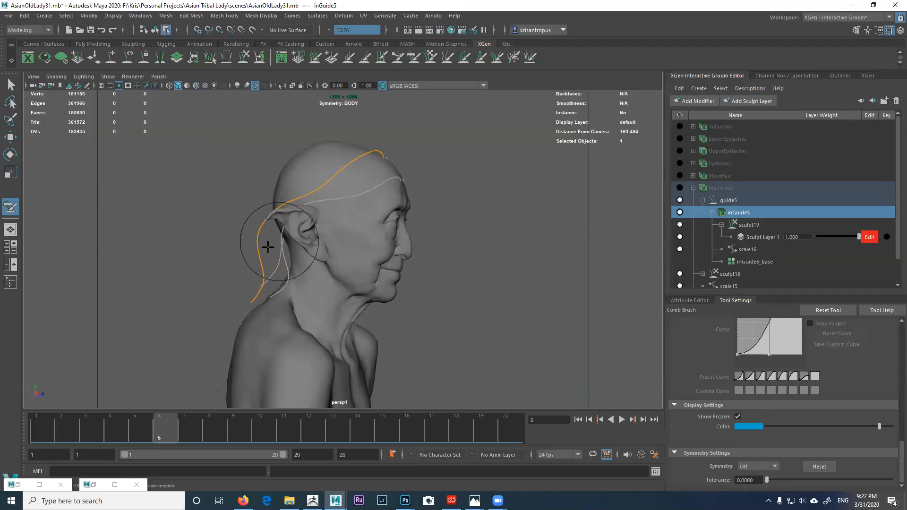
pyautogui.moveTo(257, 316)
pyautogui.keyDown('alt'); pyautogui.mouseDown()
pyautogui.moveTo(243, 310)
pyautogui.moveTo(269, 275)
pyautogui.moveTo(274, 297)
pyautogui.moveTo(265, 313)
pyautogui.moveTo(250, 312)
pyautogui.moveTo(232, 246)
pyautogui.moveTo(291, 205)
pyautogui.moveTo(296, 175)
pyautogui.mouseUp(); pyautogui.keyUp('alt')
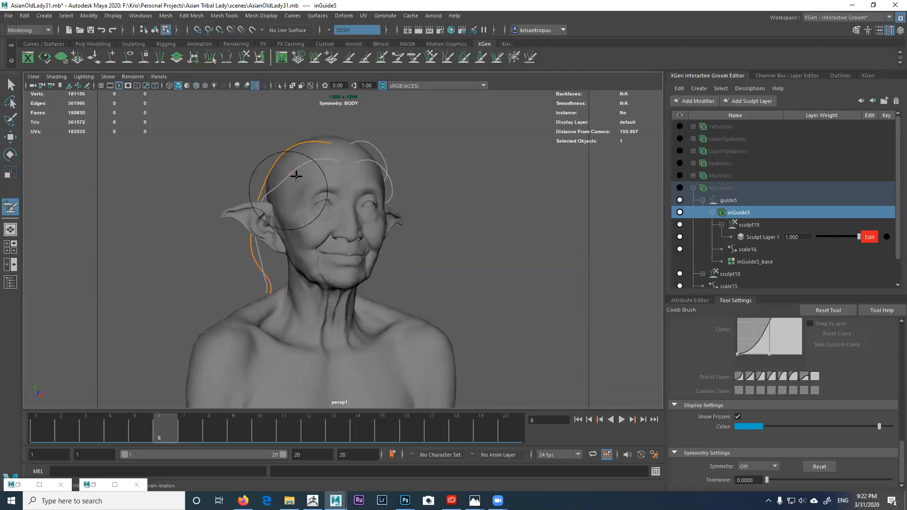
pyautogui.keyDown('alt'); pyautogui.moveTo(322, 142); pyautogui.dragTo(336, 165, button='right'); pyautogui.keyUp('alt')
pyautogui.keyDown('alt'); pyautogui.moveTo(336, 165); pyautogui.dragTo(342, 186, button='middle'); pyautogui.keyUp('alt')
pyautogui.keyDown('alt'); pyautogui.moveTo(342, 187); pyautogui.dragTo(291, 210); pyautogui.keyUp('alt')
pyautogui.keyDown('alt'); pyautogui.moveTo(291, 209); pyautogui.dragTo(308, 222, button='right'); pyautogui.keyUp('alt')
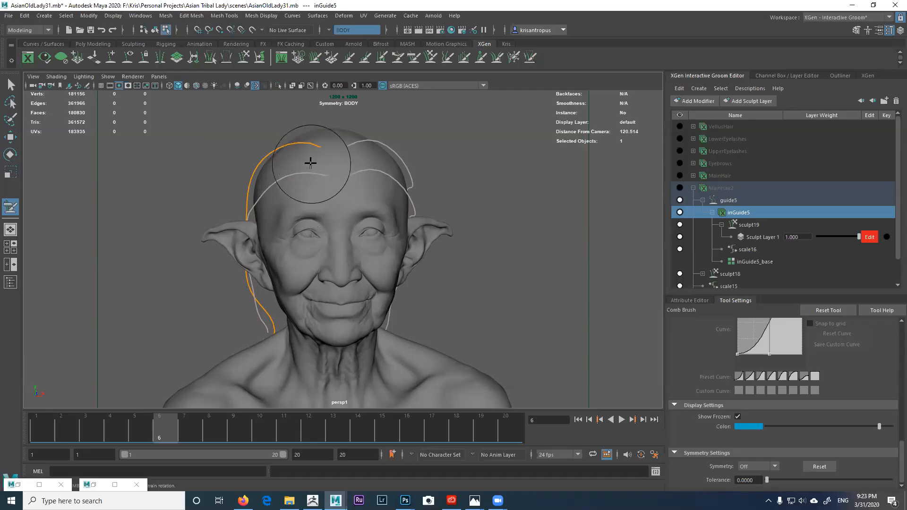
pyautogui.moveTo(243, 241)
pyautogui.keyDown('alt'); pyautogui.mouseDown()
pyautogui.moveTo(334, 269)
pyautogui.moveTo(278, 266)
pyautogui.moveTo(213, 283)
pyautogui.moveTo(305, 283)
pyautogui.moveTo(334, 269)
pyautogui.mouseUp(); pyautogui.keyUp('alt')
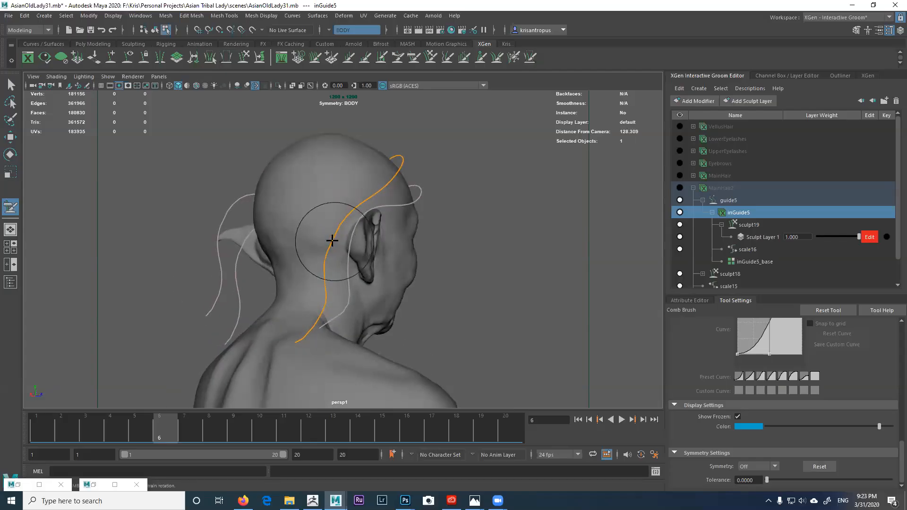
pyautogui.keyDown('alt'); pyautogui.moveTo(298, 340); pyautogui.dragTo(315, 207); pyautogui.keyUp('alt')
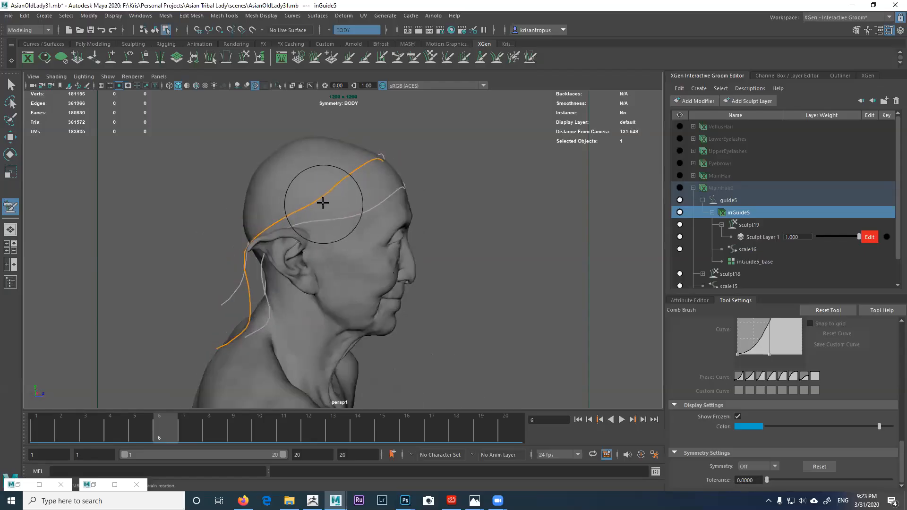
pyautogui.moveTo(362, 177)
pyautogui.keyDown('alt'); pyautogui.mouseDown()
pyautogui.moveTo(355, 169)
pyautogui.moveTo(283, 186)
pyautogui.moveTo(302, 157)
pyautogui.moveTo(331, 185)
pyautogui.mouseUp(); pyautogui.keyUp('alt')
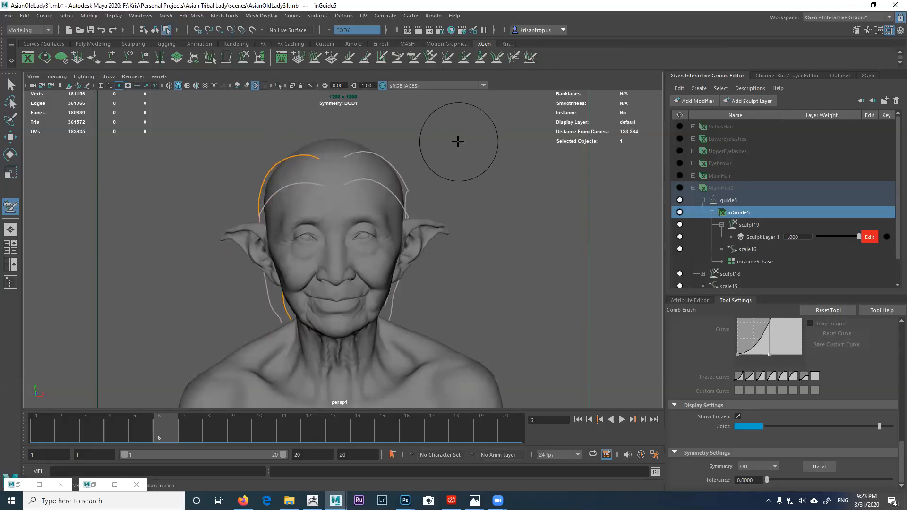
pyautogui.click(514, 57)
pyautogui.keyDown('alt'); pyautogui.moveTo(330, 169); pyautogui.dragTo(370, 189); pyautogui.keyUp('alt')
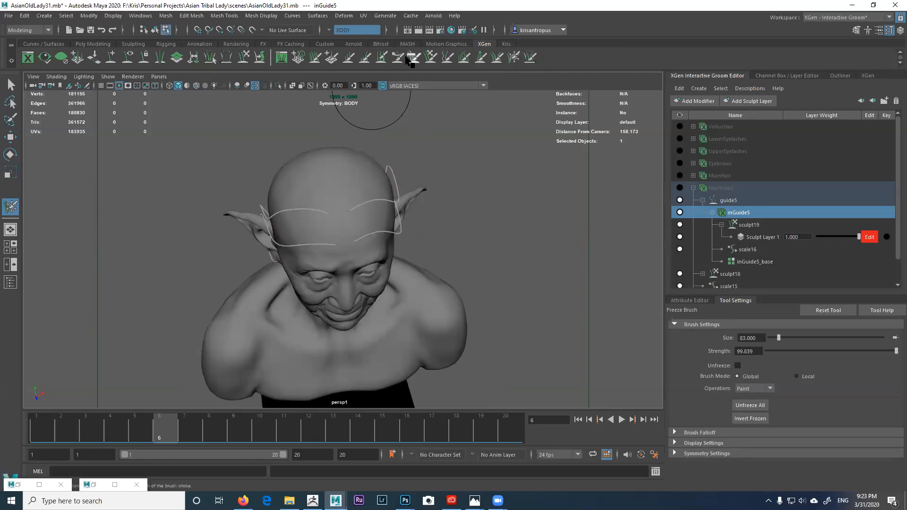
# Step: Activate the Comb Brush after the Place Brush, framing the head in frontal three-quarter view
pyautogui.click(332, 58)
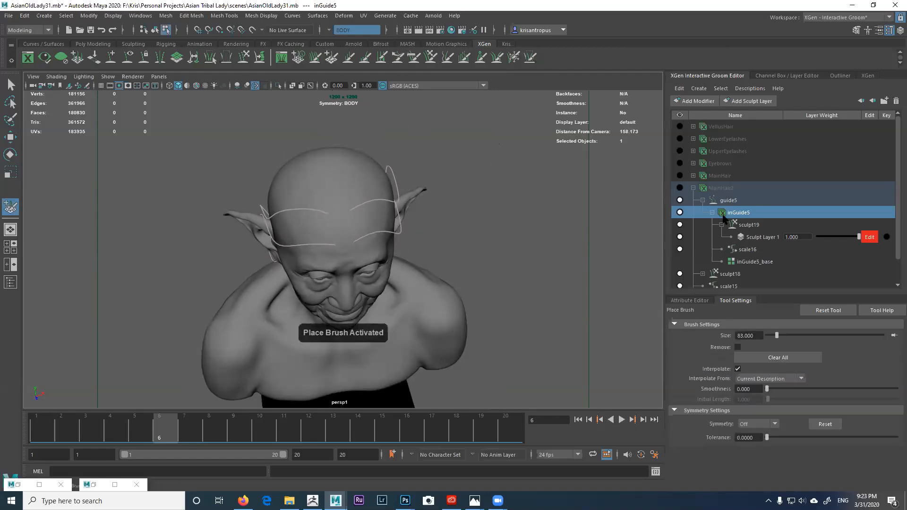
pyautogui.keyDown('alt'); pyautogui.moveTo(384, 193); pyautogui.dragTo(346, 212); pyautogui.keyUp('alt')
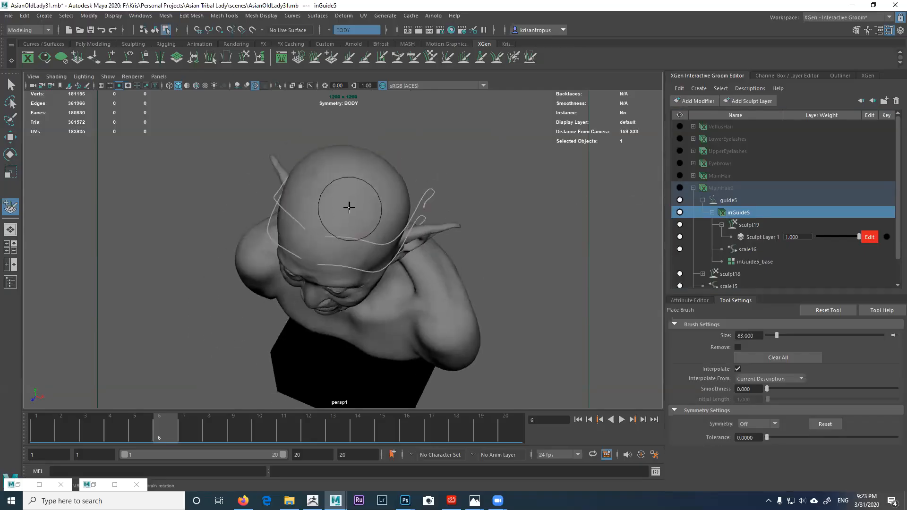
pyautogui.keyDown('alt'); pyautogui.moveTo(367, 226); pyautogui.dragTo(401, 222); pyautogui.keyUp('alt')
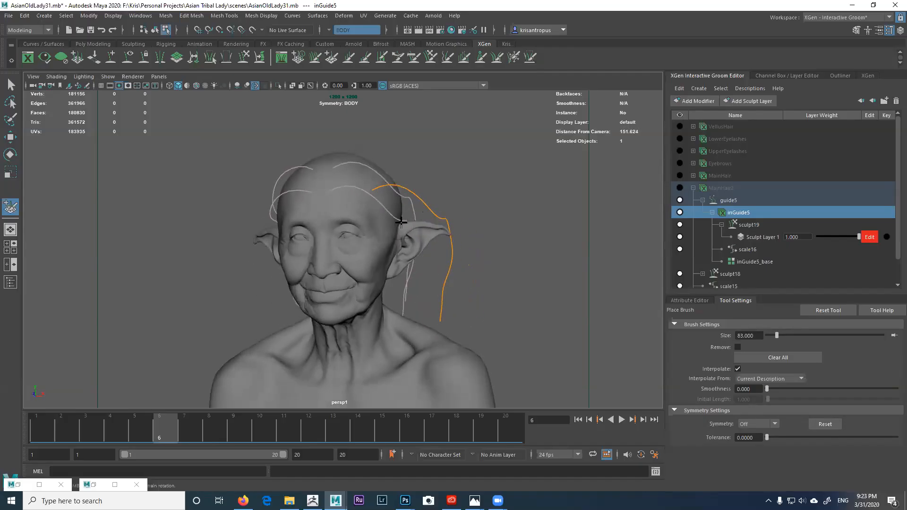
pyautogui.click(413, 57)
pyautogui.keyDown('alt'); pyautogui.moveTo(444, 176); pyautogui.dragTo(453, 175); pyautogui.keyUp('alt')
pyautogui.moveTo(457, 218)
pyautogui.keyDown('alt'); pyautogui.mouseDown()
pyautogui.moveTo(460, 178)
pyautogui.moveTo(431, 182)
pyautogui.moveTo(416, 223)
pyautogui.moveTo(383, 228)
pyautogui.moveTo(392, 208)
pyautogui.moveTo(371, 217)
pyautogui.moveTo(359, 242)
pyautogui.moveTo(331, 247)
pyautogui.moveTo(363, 223)
pyautogui.moveTo(318, 180)
pyautogui.moveTo(358, 209)
pyautogui.moveTo(414, 196)
pyautogui.moveTo(380, 197)
pyautogui.moveTo(441, 162)
pyautogui.moveTo(430, 194)
pyautogui.moveTo(376, 194)
pyautogui.moveTo(373, 230)
pyautogui.mouseUp(); pyautogui.keyUp('alt')
# Step: Comb the orange guide down along the neck and adjust its lower end
pyautogui.moveTo(329, 282)
pyautogui.mouseDown()
pyautogui.moveTo(348, 306)
pyautogui.moveTo(371, 288)
pyautogui.moveTo(344, 275)
pyautogui.moveTo(357, 257)
pyautogui.moveTo(302, 267)
pyautogui.moveTo(379, 271)
pyautogui.moveTo(477, 253)
pyautogui.moveTo(441, 210)
pyautogui.moveTo(481, 147)
pyautogui.mouseUp()
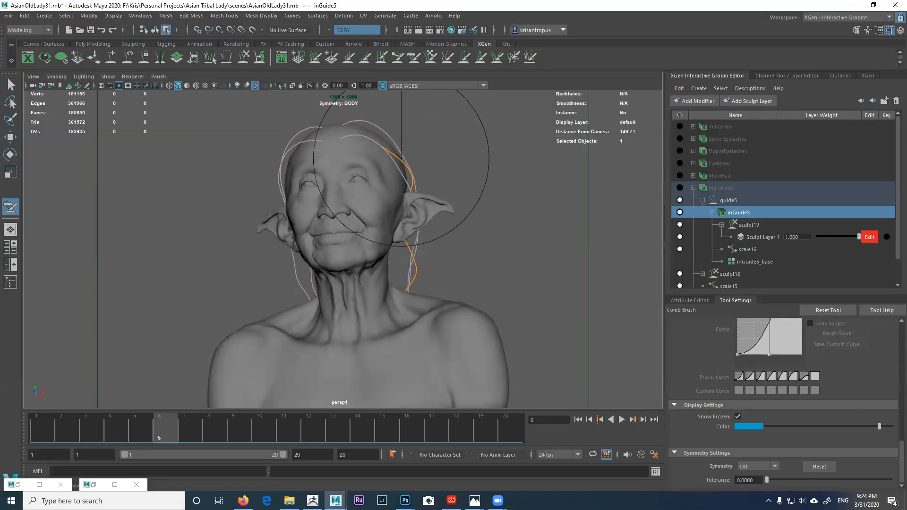
pyautogui.moveTo(389, 149)
pyautogui.keyDown('alt'); pyautogui.mouseDown()
pyautogui.moveTo(377, 188)
pyautogui.moveTo(378, 162)
pyautogui.moveTo(328, 190)
pyautogui.moveTo(407, 188)
pyautogui.moveTo(340, 175)
pyautogui.moveTo(285, 239)
pyautogui.mouseUp(); pyautogui.keyUp('alt')
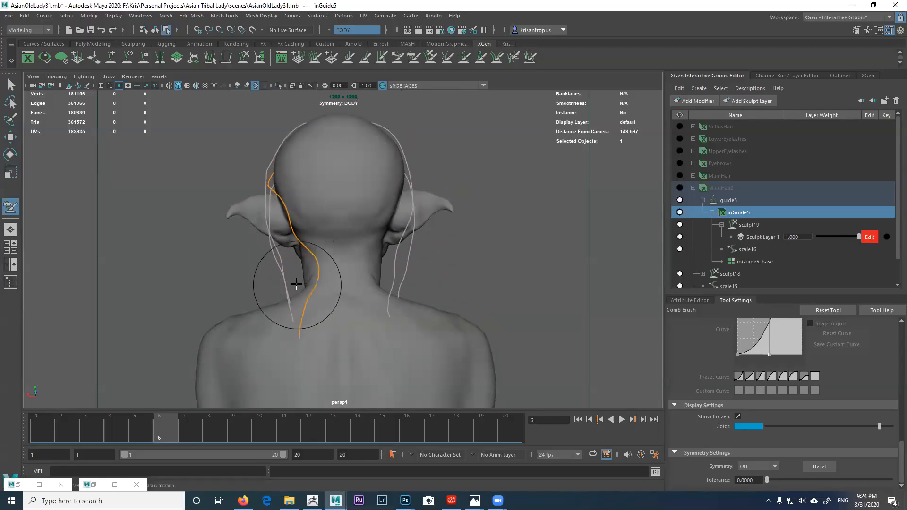
pyautogui.keyDown('alt'); pyautogui.moveTo(300, 310); pyautogui.dragTo(302, 275, button='middle'); pyautogui.keyUp('alt')
pyautogui.keyDown('alt'); pyautogui.moveTo(301, 275); pyautogui.dragTo(300, 301); pyautogui.keyUp('alt')
pyautogui.moveTo(301, 305)
pyautogui.mouseDown()
pyautogui.moveTo(357, 302)
pyautogui.moveTo(371, 292)
pyautogui.moveTo(375, 266)
pyautogui.mouseUp()
pyautogui.moveTo(473, 215)
pyautogui.mouseDown()
pyautogui.moveTo(464, 228)
pyautogui.moveTo(453, 219)
pyautogui.moveTo(475, 213)
pyautogui.moveTo(492, 287)
pyautogui.moveTo(480, 319)
pyautogui.moveTo(332, 286)
pyautogui.mouseUp()
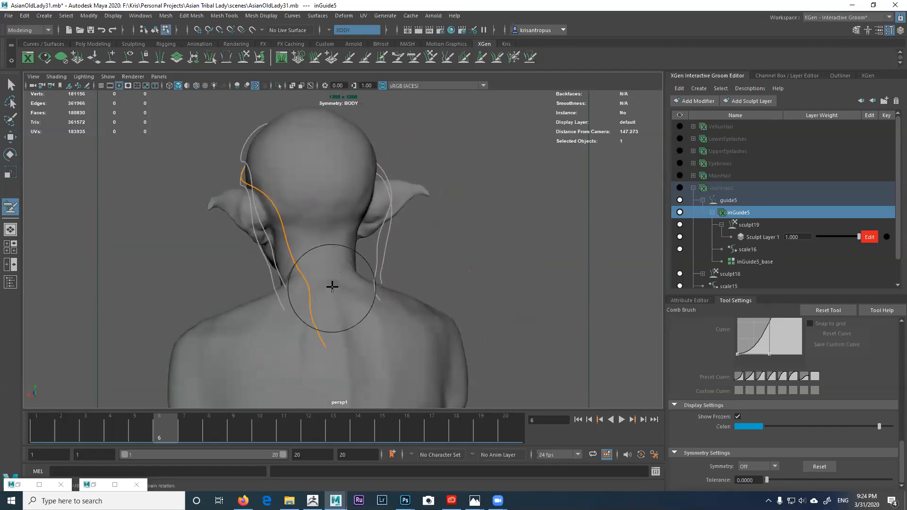
# Step: Inspect the guide from front three-quarter, back three-quarter and left-side views
pyautogui.keyDown('alt'); pyautogui.moveTo(293, 254); pyautogui.dragTo(350, 277); pyautogui.keyUp('alt')
pyautogui.scroll(3, 321, 278)
pyautogui.moveTo(279, 244)
pyautogui.keyDown('alt'); pyautogui.mouseDown()
pyautogui.moveTo(235, 247)
pyautogui.moveTo(208, 202)
pyautogui.moveTo(282, 200)
pyautogui.moveTo(390, 237)
pyautogui.moveTo(426, 219)
pyautogui.moveTo(364, 227)
pyautogui.moveTo(432, 202)
pyautogui.moveTo(337, 192)
pyautogui.mouseUp(); pyautogui.keyUp('alt')
pyautogui.keyDown('alt'); pyautogui.moveTo(379, 242); pyautogui.dragTo(366, 185, button='middle'); pyautogui.keyUp('alt')
pyautogui.keyDown('alt'); pyautogui.moveTo(388, 235); pyautogui.dragTo(378, 236); pyautogui.keyUp('alt')
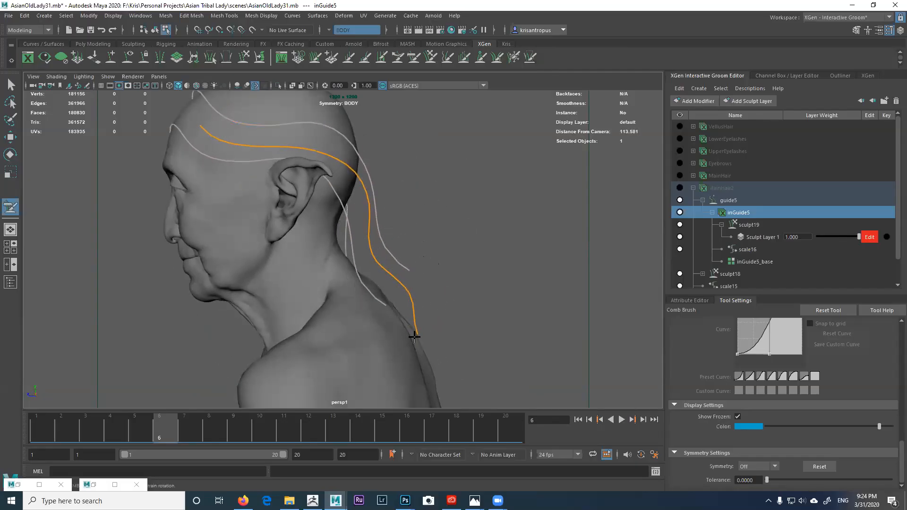
pyautogui.keyDown('alt'); pyautogui.moveTo(362, 267); pyautogui.dragTo(384, 246); pyautogui.keyUp('alt')
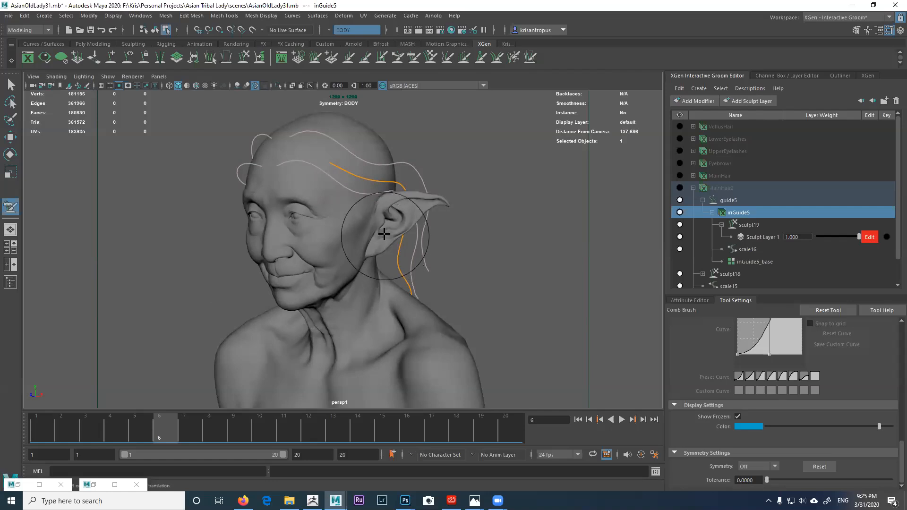
pyautogui.keyDown('alt'); pyautogui.moveTo(387, 219); pyautogui.dragTo(451, 216); pyautogui.keyUp('alt')
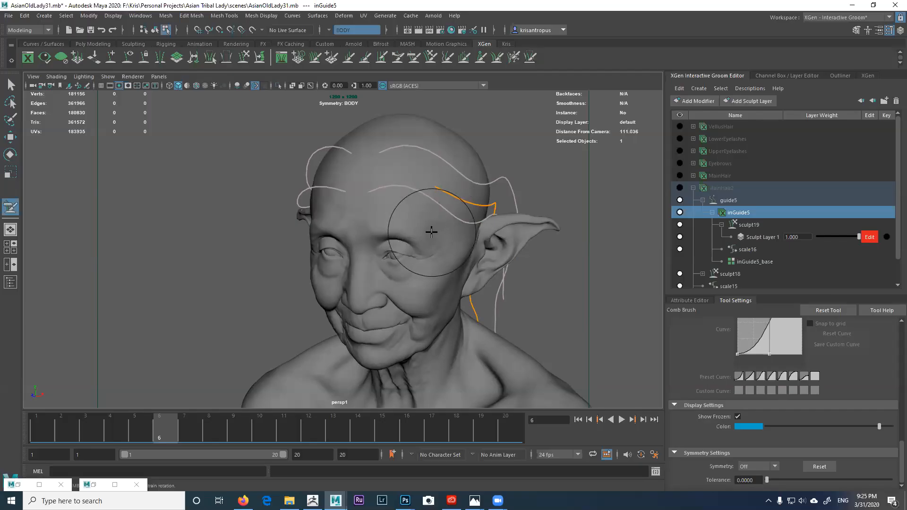
pyautogui.keyDown('alt'); pyautogui.moveTo(425, 201); pyautogui.dragTo(439, 211, button='right'); pyautogui.keyUp('alt')
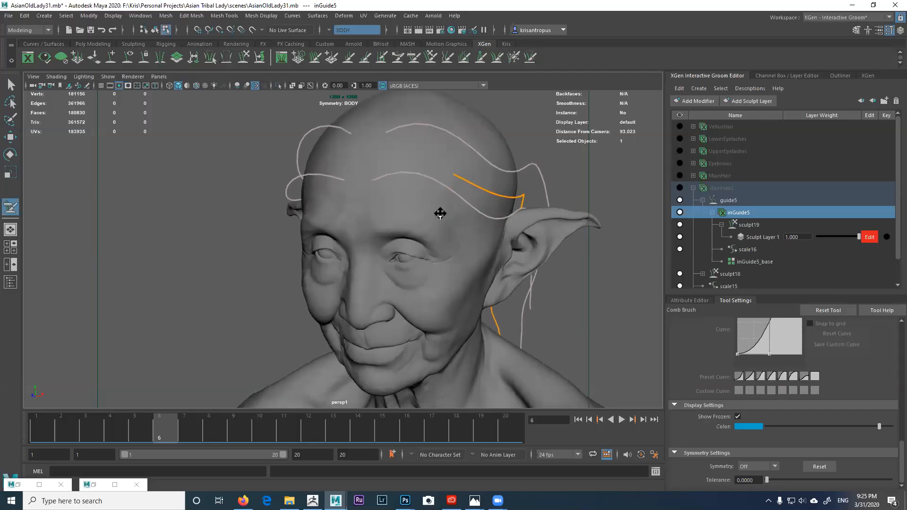
pyautogui.keyDown('alt'); pyautogui.moveTo(439, 211); pyautogui.dragTo(385, 243, button='middle'); pyautogui.keyUp('alt')
pyautogui.keyDown('alt'); pyautogui.moveTo(388, 211); pyautogui.dragTo(420, 231, button='right'); pyautogui.keyUp('alt')
pyautogui.keyDown('alt'); pyautogui.moveTo(421, 231); pyautogui.dragTo(398, 247); pyautogui.keyUp('alt')
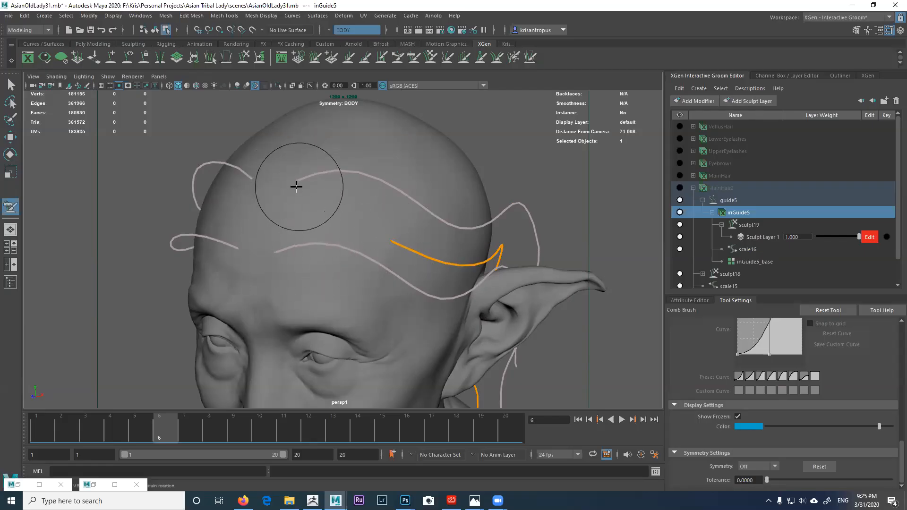
pyautogui.keyDown('alt'); pyautogui.moveTo(318, 197); pyautogui.dragTo(293, 178); pyautogui.keyUp('alt')
pyautogui.keyDown('alt'); pyautogui.moveTo(321, 209); pyautogui.dragTo(257, 186); pyautogui.keyUp('alt')
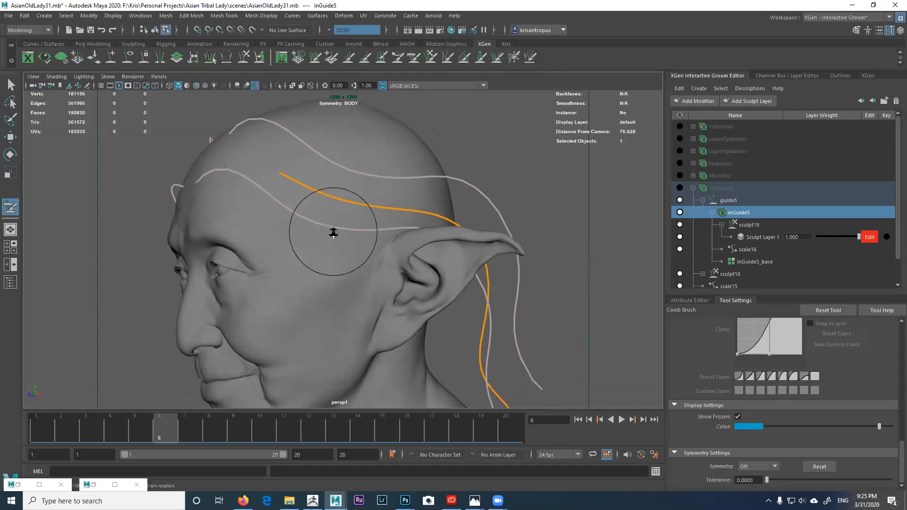
pyautogui.keyDown('alt'); pyautogui.moveTo(334, 231); pyautogui.dragTo(293, 182, button='right'); pyautogui.keyUp('alt')
pyautogui.keyDown('alt'); pyautogui.moveTo(293, 182); pyautogui.dragTo(357, 237); pyautogui.keyUp('alt')
pyautogui.keyDown('alt'); pyautogui.moveTo(359, 238); pyautogui.dragTo(340, 219, button='right'); pyautogui.keyUp('alt')
pyautogui.keyDown('alt'); pyautogui.moveTo(349, 236); pyautogui.dragTo(345, 200, button='middle'); pyautogui.keyUp('alt')
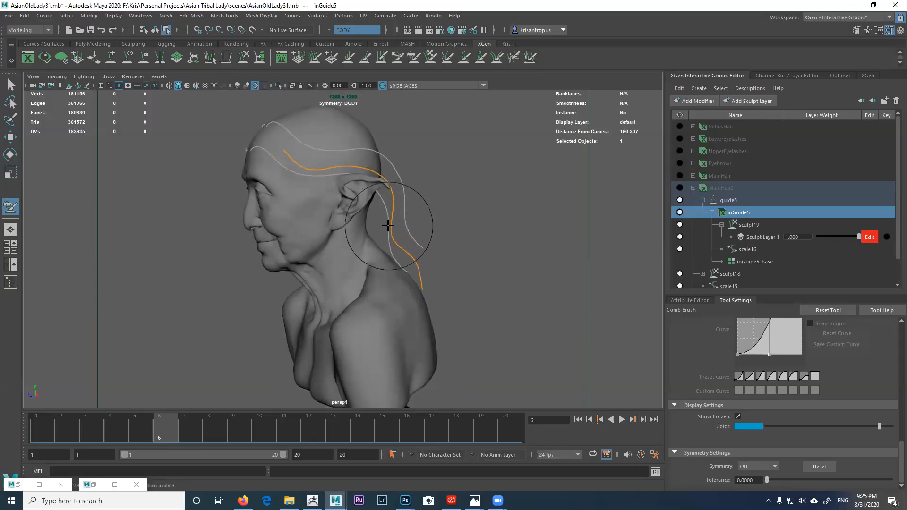
pyautogui.keyDown('alt'); pyautogui.moveTo(383, 212); pyautogui.dragTo(352, 212); pyautogui.keyUp('alt')
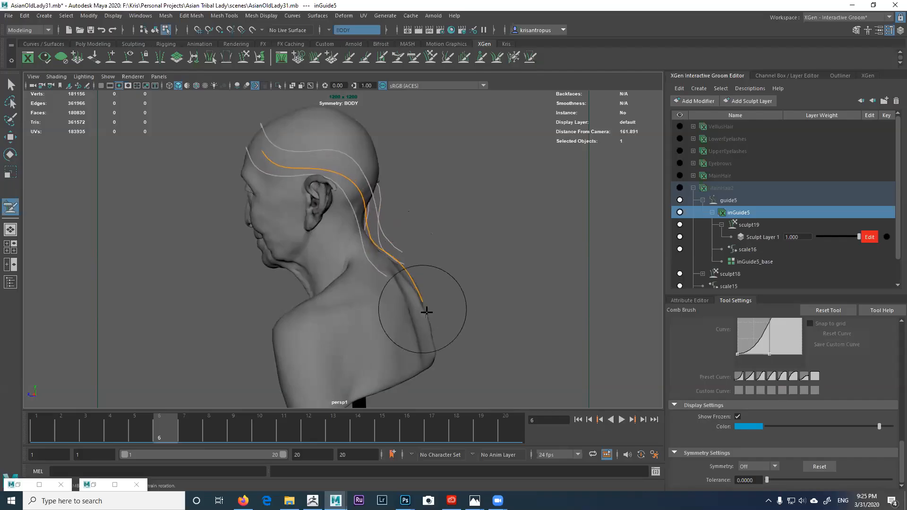
pyautogui.keyDown('alt'); pyautogui.moveTo(390, 272); pyautogui.dragTo(423, 265); pyautogui.keyUp('alt')
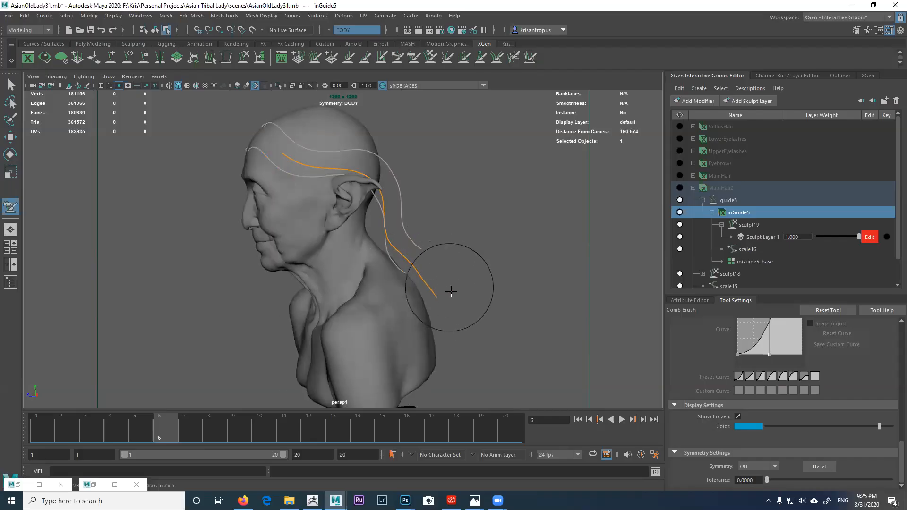
pyautogui.keyDown('alt'); pyautogui.moveTo(421, 295); pyautogui.dragTo(405, 248); pyautogui.keyUp('alt')
pyautogui.moveTo(358, 190)
pyautogui.keyDown('alt'); pyautogui.mouseDown()
pyautogui.moveTo(381, 180)
pyautogui.moveTo(364, 168)
pyautogui.moveTo(270, 214)
pyautogui.moveTo(295, 220)
pyautogui.moveTo(321, 267)
pyautogui.moveTo(364, 229)
pyautogui.moveTo(378, 234)
pyautogui.moveTo(371, 251)
pyautogui.moveTo(379, 225)
pyautogui.mouseUp(); pyautogui.keyUp('alt')
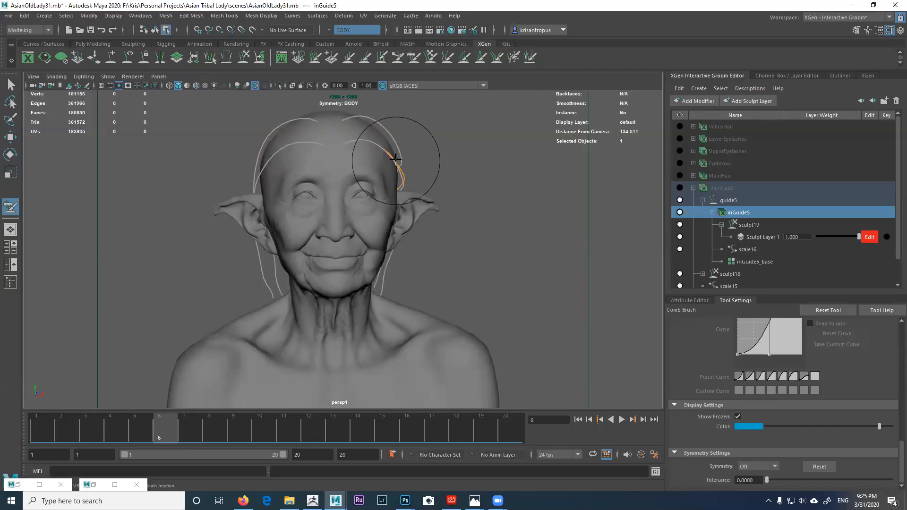
# Step: Frame the back of the head and comb the orange inGuide5 guide down and back
pyautogui.keyDown('alt'); pyautogui.moveTo(384, 164); pyautogui.dragTo(373, 171); pyautogui.keyUp('alt')
pyautogui.scroll(3, 380, 193)
pyautogui.keyDown('alt'); pyautogui.moveTo(381, 193); pyautogui.dragTo(383, 231, button='middle'); pyautogui.keyUp('alt')
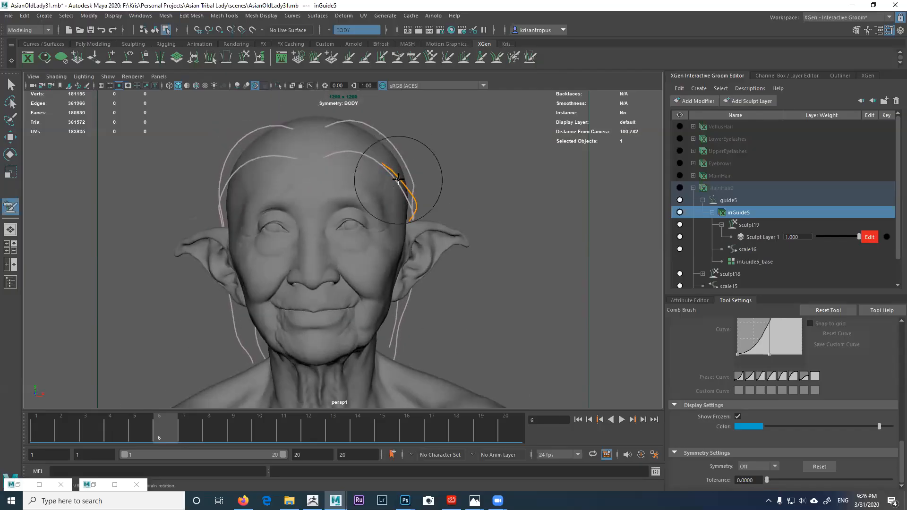
pyautogui.keyDown('alt'); pyautogui.moveTo(405, 174); pyautogui.dragTo(268, 223); pyautogui.keyUp('alt')
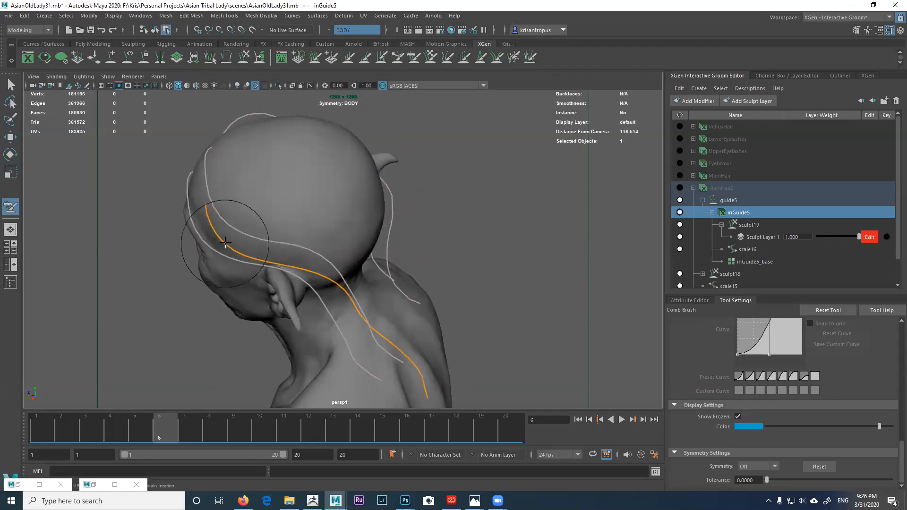
pyautogui.keyDown('alt'); pyautogui.moveTo(226, 243); pyautogui.dragTo(272, 234); pyautogui.keyUp('alt')
pyautogui.keyDown('alt'); pyautogui.moveTo(328, 255); pyautogui.dragTo(327, 232); pyautogui.keyUp('alt')
pyautogui.keyDown('alt'); pyautogui.moveTo(362, 256); pyautogui.dragTo(346, 227); pyautogui.keyUp('alt')
pyautogui.keyDown('alt'); pyautogui.moveTo(297, 250); pyautogui.dragTo(254, 254, button='right'); pyautogui.keyUp('alt')
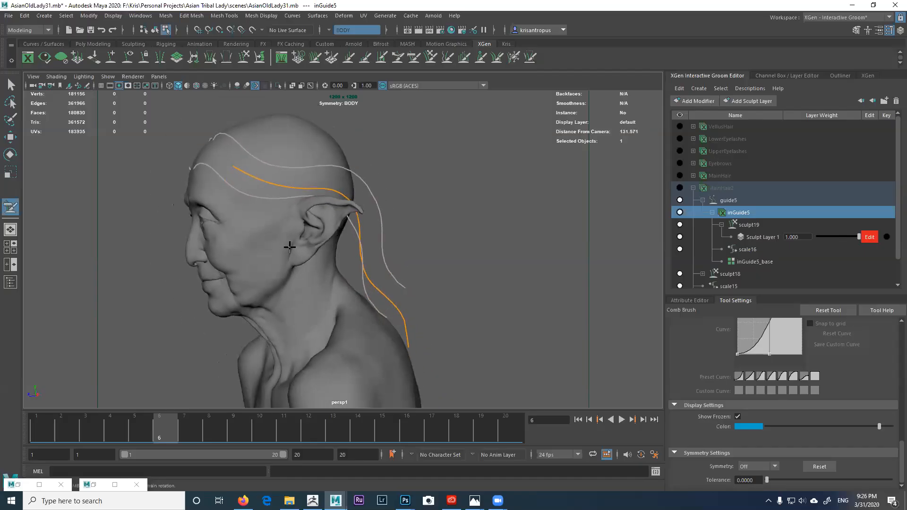
pyautogui.keyDown('alt'); pyautogui.moveTo(368, 260); pyautogui.dragTo(403, 259); pyautogui.keyUp('alt')
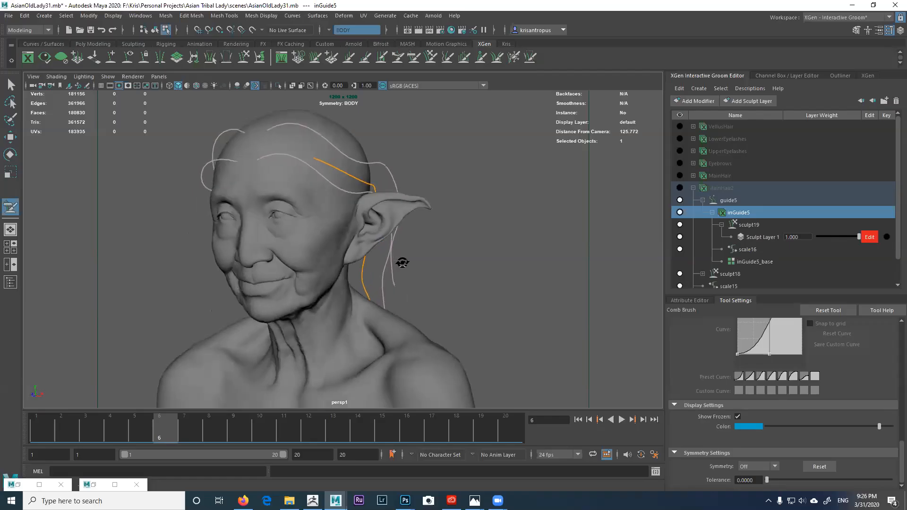
pyautogui.keyDown('alt'); pyautogui.moveTo(377, 298); pyautogui.dragTo(290, 291); pyautogui.keyUp('alt')
pyautogui.keyDown('alt'); pyautogui.moveTo(348, 292); pyautogui.dragTo(298, 280); pyautogui.keyUp('alt')
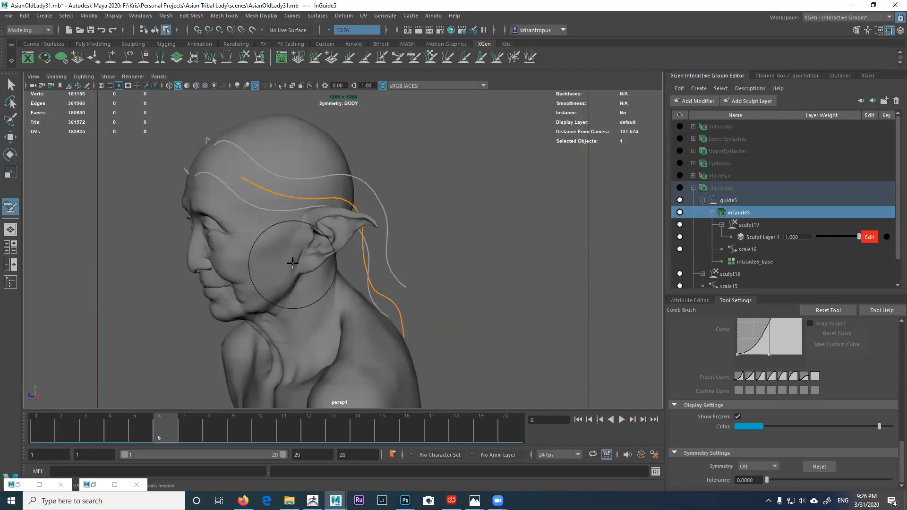
pyautogui.moveTo(283, 185)
pyautogui.mouseDown()
pyautogui.moveTo(344, 200)
pyautogui.moveTo(366, 218)
pyautogui.mouseUp()
pyautogui.keyDown('alt'); pyautogui.moveTo(367, 218); pyautogui.dragTo(368, 219, button='middle'); pyautogui.keyUp('alt')
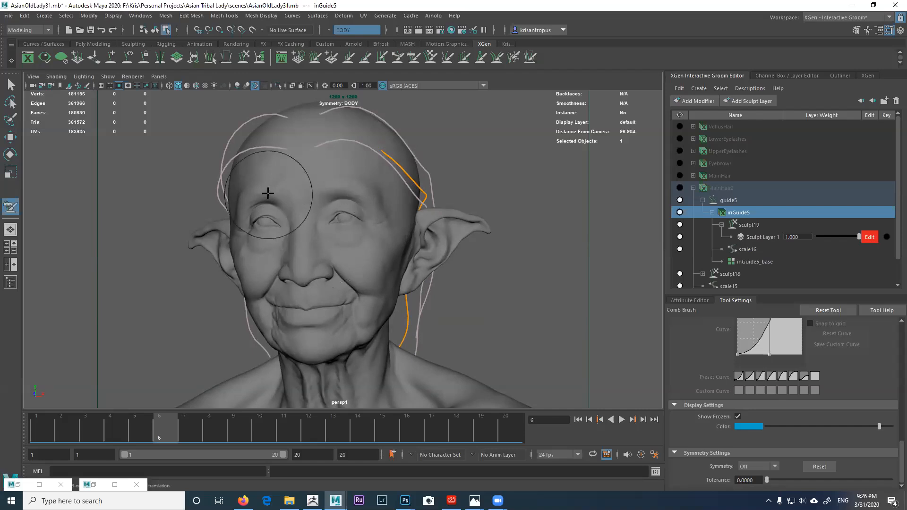
# Step: Push the side guides outward into a fuller, swept-back shape above the ear
pyautogui.moveTo(262, 158); pyautogui.dragTo(288, 170)
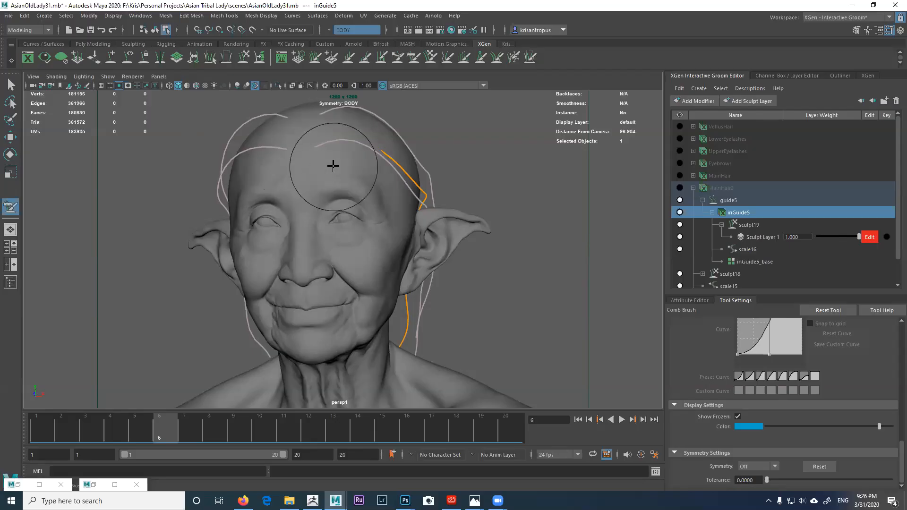
pyautogui.keyDown('alt'); pyautogui.moveTo(327, 185); pyautogui.dragTo(322, 182); pyautogui.keyUp('alt')
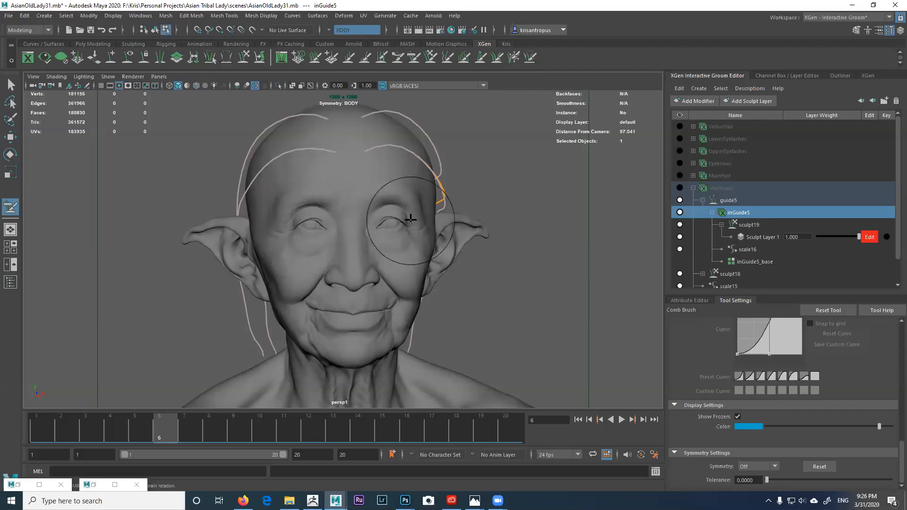
pyautogui.moveTo(403, 222)
pyautogui.keyDown('alt'); pyautogui.mouseDown()
pyautogui.moveTo(357, 206)
pyautogui.moveTo(393, 202)
pyautogui.moveTo(340, 204)
pyautogui.moveTo(367, 220)
pyautogui.moveTo(286, 243)
pyautogui.moveTo(348, 227)
pyautogui.moveTo(282, 236)
pyautogui.moveTo(415, 229)
pyautogui.moveTo(431, 192)
pyautogui.moveTo(421, 194)
pyautogui.moveTo(401, 255)
pyautogui.mouseUp(); pyautogui.keyUp('alt')
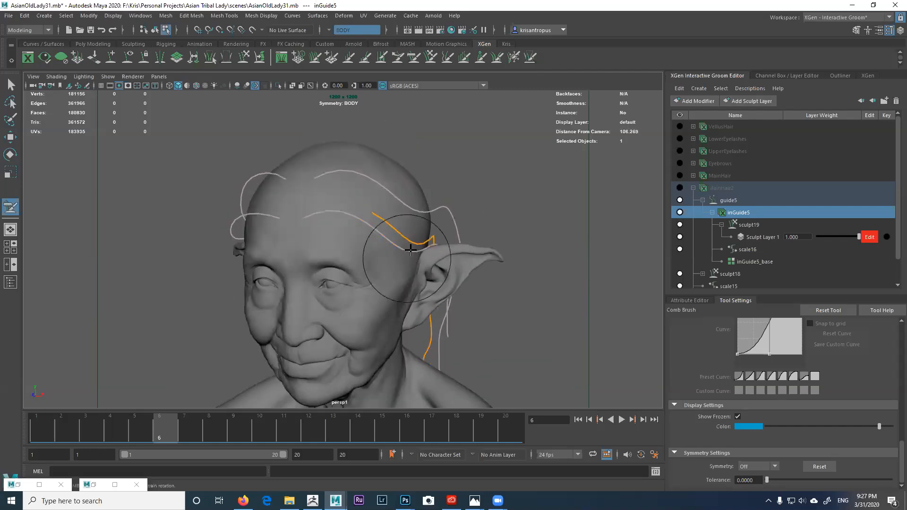
# Step: Turn on the MainHair2 hair preview, inspect it from several angles, then reselect inGuide5
pyautogui.click(679, 188)
pyautogui.keyDown('alt'); pyautogui.moveTo(472, 208); pyautogui.dragTo(410, 214); pyautogui.keyUp('alt')
pyautogui.keyDown('alt'); pyautogui.moveTo(411, 214); pyautogui.dragTo(475, 248, button='right'); pyautogui.keyUp('alt')
pyautogui.keyDown('alt'); pyautogui.moveTo(425, 209); pyautogui.dragTo(422, 189); pyautogui.keyUp('alt')
pyautogui.keyDown('alt'); pyautogui.moveTo(422, 189); pyautogui.dragTo(388, 205, button='right'); pyautogui.keyUp('alt')
pyautogui.keyDown('alt'); pyautogui.moveTo(388, 205); pyautogui.dragTo(422, 209); pyautogui.keyUp('alt')
pyautogui.keyDown('alt'); pyautogui.moveTo(338, 227); pyautogui.dragTo(371, 225); pyautogui.keyUp('alt')
pyautogui.moveTo(371, 226)
pyautogui.keyDown('alt'); pyautogui.mouseDown(button='right')
pyautogui.moveTo(380, 228)
pyautogui.moveTo(353, 186)
pyautogui.mouseUp(button='right'); pyautogui.keyUp('alt')
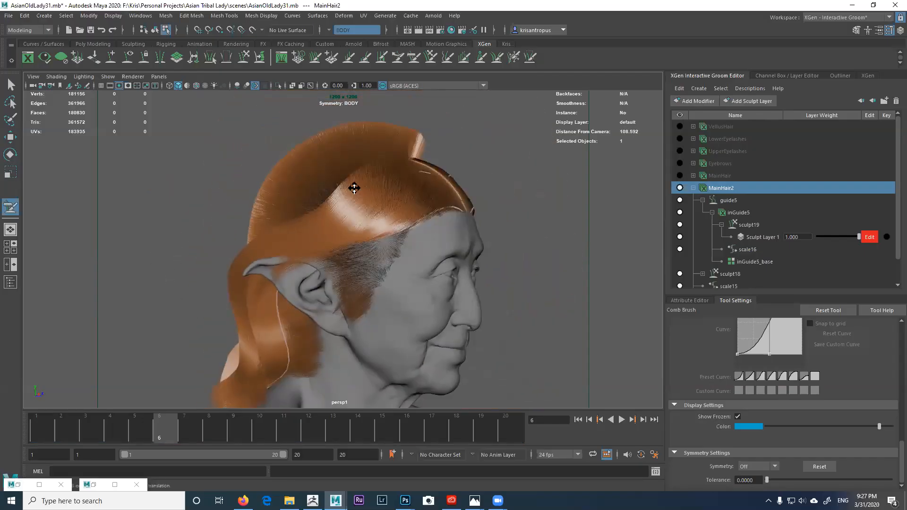
pyautogui.keyDown('alt'); pyautogui.moveTo(353, 186); pyautogui.dragTo(350, 153, button='middle'); pyautogui.keyUp('alt')
pyautogui.keyDown('alt'); pyautogui.moveTo(333, 235); pyautogui.dragTo(350, 239); pyautogui.keyUp('alt')
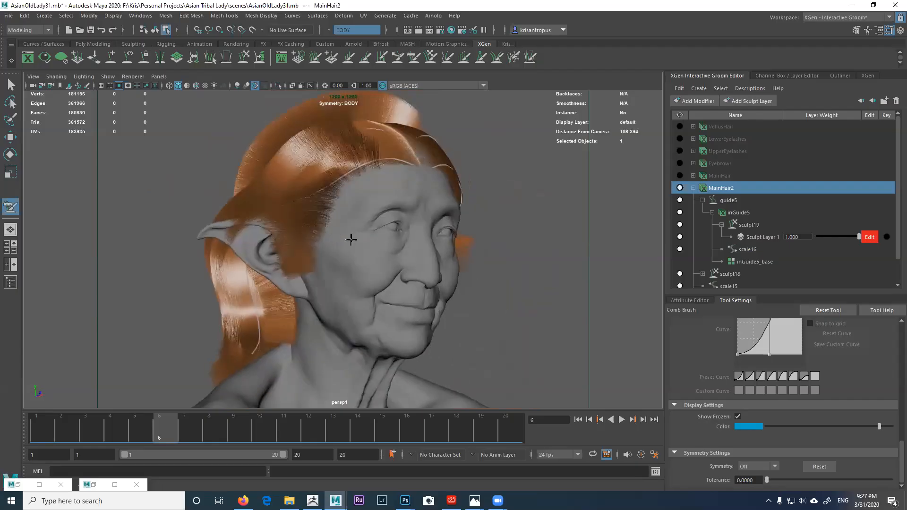
pyautogui.keyDown('alt'); pyautogui.moveTo(350, 239); pyautogui.dragTo(382, 239, button='right'); pyautogui.keyUp('alt')
pyautogui.click(734, 214)
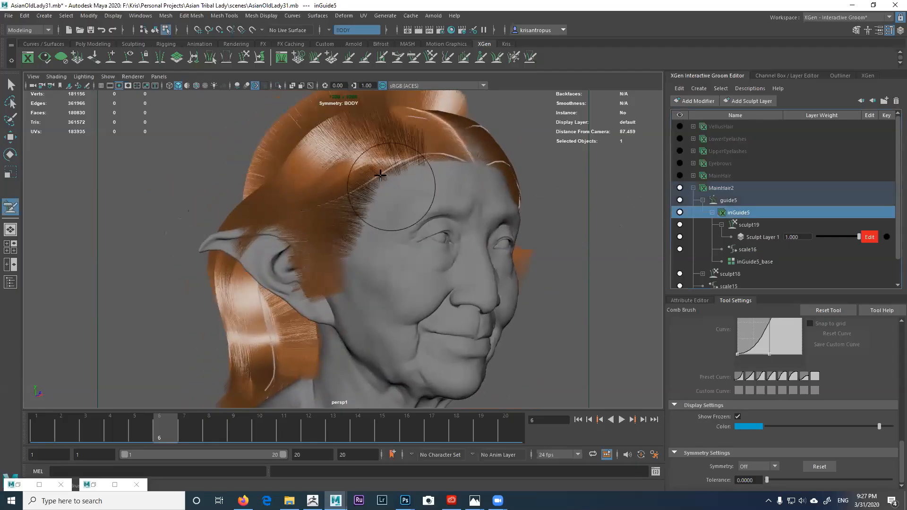
# Step: Place a new guide on the scalp just above the ear with the Place Brush
pyautogui.click(332, 60)
pyautogui.keyDown('alt'); pyautogui.moveTo(361, 193); pyautogui.dragTo(385, 206); pyautogui.keyUp('alt')
pyautogui.keyDown('alt'); pyautogui.moveTo(385, 207); pyautogui.dragTo(379, 215, button='right'); pyautogui.keyUp('alt')
pyautogui.keyDown('alt'); pyautogui.moveTo(378, 215); pyautogui.dragTo(379, 218); pyautogui.keyUp('alt')
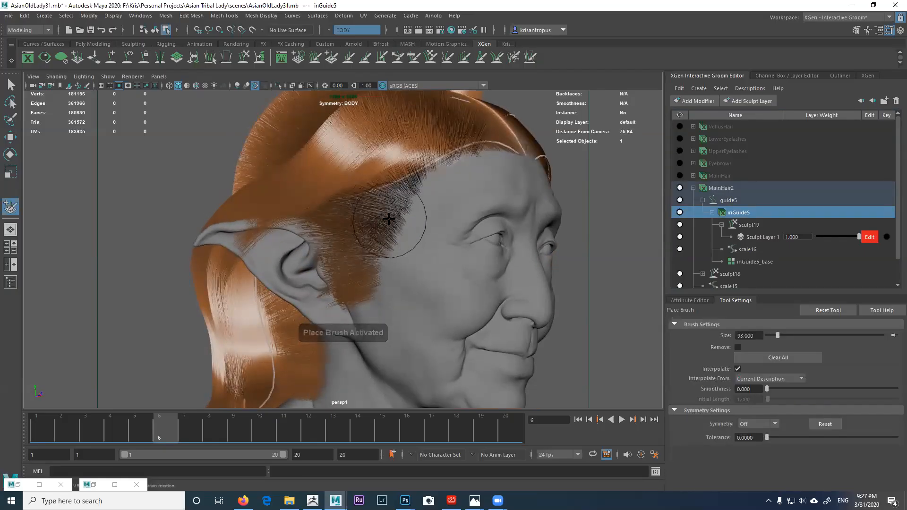
pyautogui.click(389, 229)
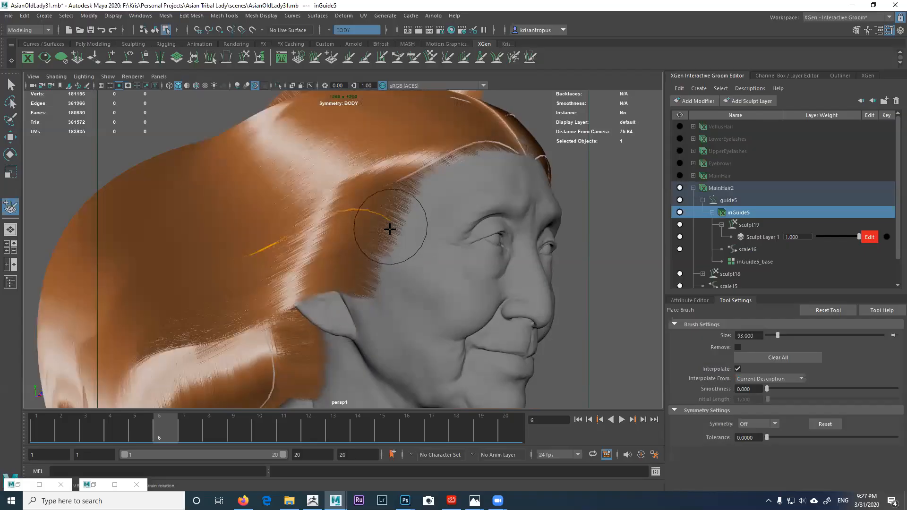
# Step: Orbit around the hairstyle to check how the new guide fills in the MainHair2 strands
pyautogui.keyDown('alt'); pyautogui.moveTo(359, 234); pyautogui.dragTo(279, 203); pyautogui.keyUp('alt')
pyautogui.keyDown('alt'); pyautogui.moveTo(279, 203); pyautogui.dragTo(322, 204, button='right'); pyautogui.keyUp('alt')
pyautogui.keyDown('alt'); pyautogui.moveTo(322, 205); pyautogui.dragTo(208, 206); pyautogui.keyUp('alt')
pyautogui.keyDown('alt'); pyautogui.moveTo(209, 206); pyautogui.dragTo(291, 231, button='right'); pyautogui.keyUp('alt')
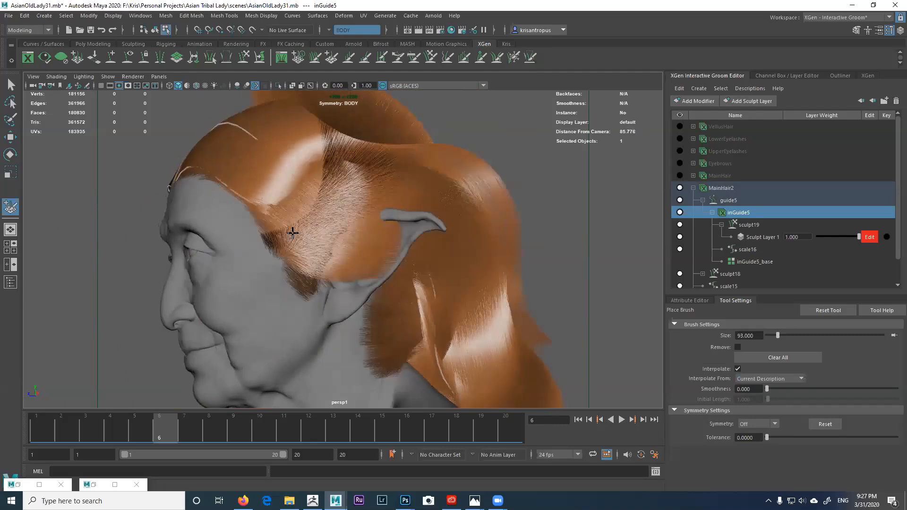
pyautogui.keyDown('alt'); pyautogui.moveTo(330, 237); pyautogui.dragTo(364, 214); pyautogui.keyUp('alt')
pyautogui.keyDown('alt'); pyautogui.moveTo(364, 214); pyautogui.dragTo(352, 157, button='middle'); pyautogui.keyUp('alt')
pyautogui.keyDown('alt'); pyautogui.moveTo(354, 240); pyautogui.dragTo(208, 212, button='right'); pyautogui.keyUp('alt')
pyautogui.keyDown('alt'); pyautogui.moveTo(288, 215); pyautogui.dragTo(269, 215); pyautogui.keyUp('alt')
pyautogui.keyDown('alt'); pyautogui.moveTo(297, 239); pyautogui.dragTo(323, 276, button='right'); pyautogui.keyUp('alt')
pyautogui.moveTo(289, 210)
pyautogui.keyDown('alt'); pyautogui.mouseDown()
pyautogui.moveTo(395, 217)
pyautogui.moveTo(311, 235)
pyautogui.moveTo(275, 231)
pyautogui.moveTo(291, 225)
pyautogui.mouseUp(); pyautogui.keyUp('alt')
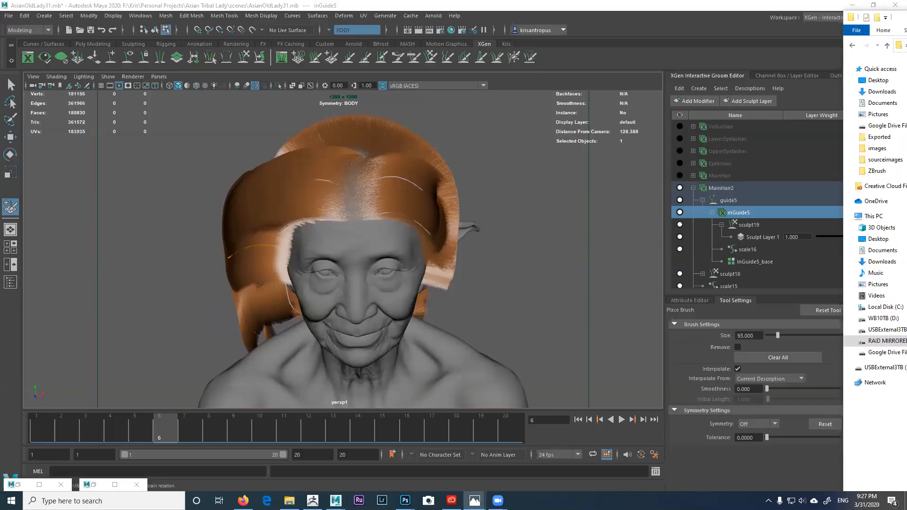
# Step: Bring the IMG-2213.JPG photo window into view, widen it, and zoom into the face and hairline
pyautogui.moveTo(906, 113); pyautogui.dragTo(557, 67)
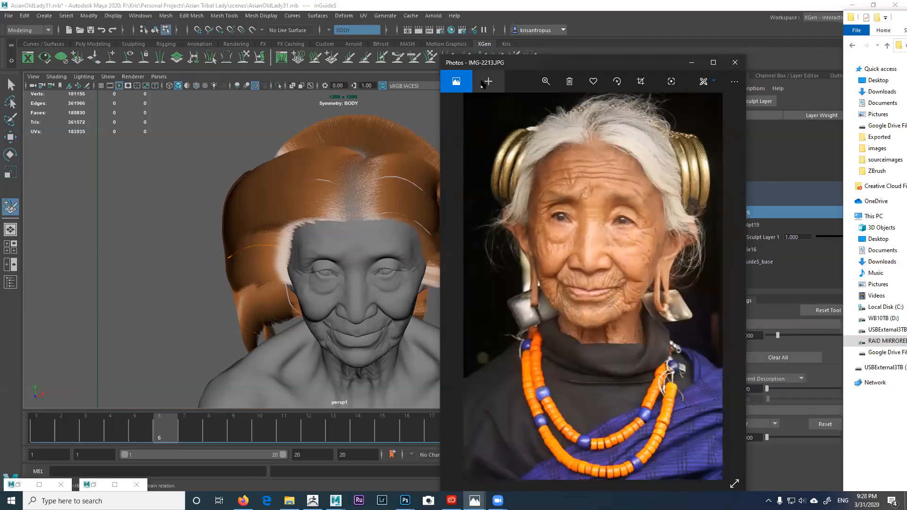
pyautogui.moveTo(497, 64); pyautogui.dragTo(404, 40)
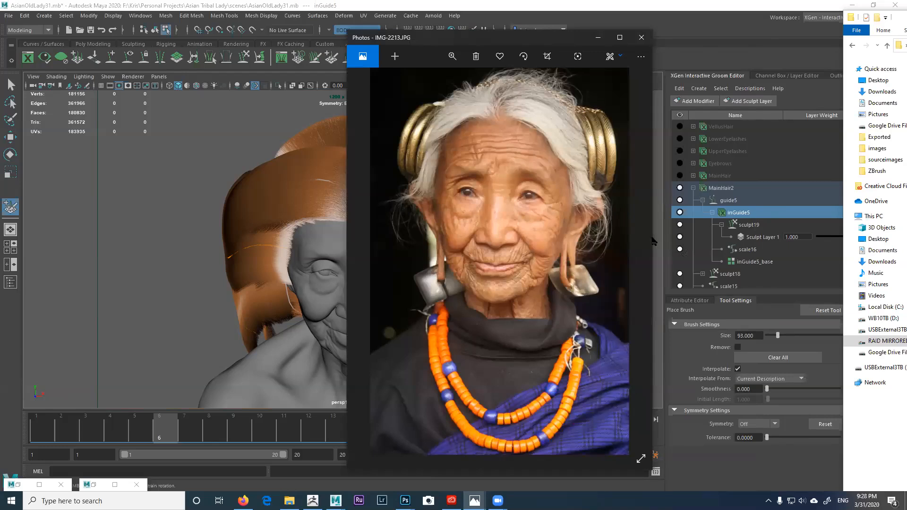
pyautogui.moveTo(652, 238); pyautogui.dragTo(764, 238)
pyautogui.scroll(4, 531, 106)
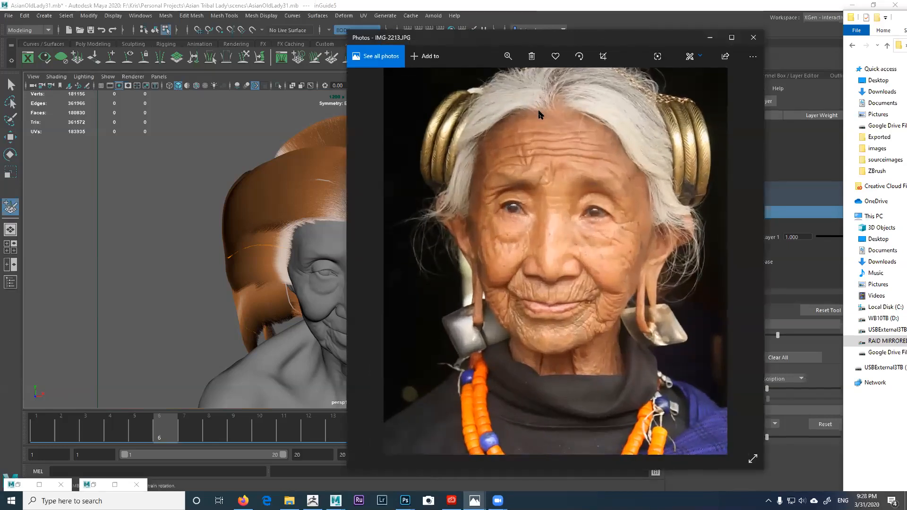
pyautogui.moveTo(552, 171); pyautogui.dragTo(564, 214)
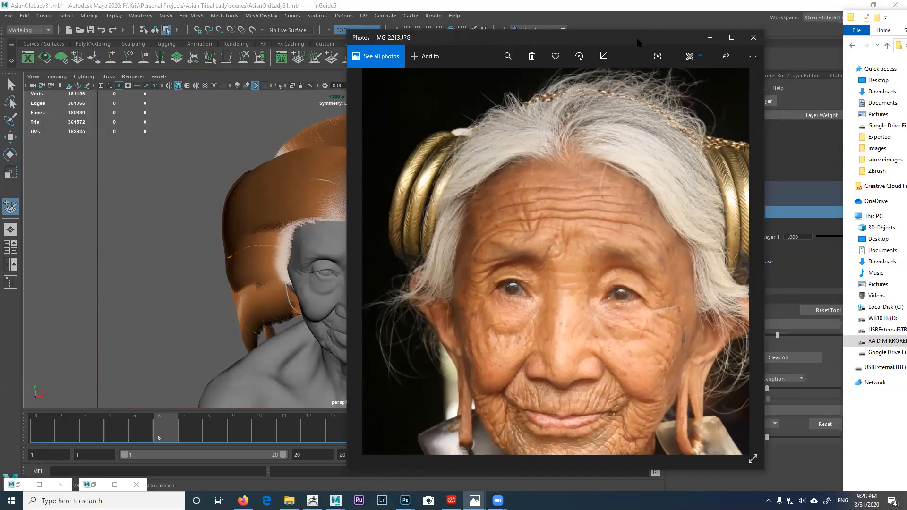
# Step: Minimize the IMG-2213.JPG reference photo and orbit the Maya viewport around the head
pyautogui.click(710, 38)
pyautogui.keyDown('alt'); pyautogui.moveTo(327, 249); pyautogui.dragTo(361, 253); pyautogui.keyUp('alt')
pyautogui.scroll(3, 360, 253)
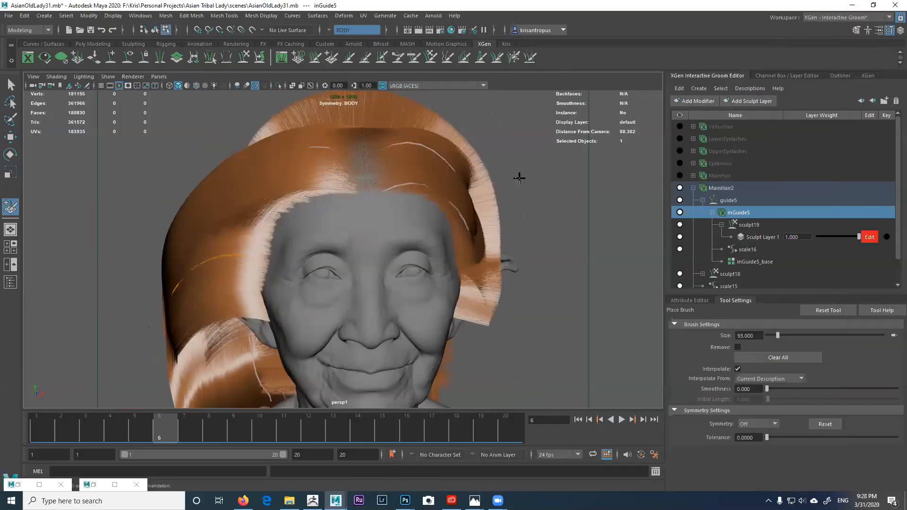
# Step: Hide the inGuide5 guide curves and the MainHair2 groom in the Groom Editor
pyautogui.click(693, 188)
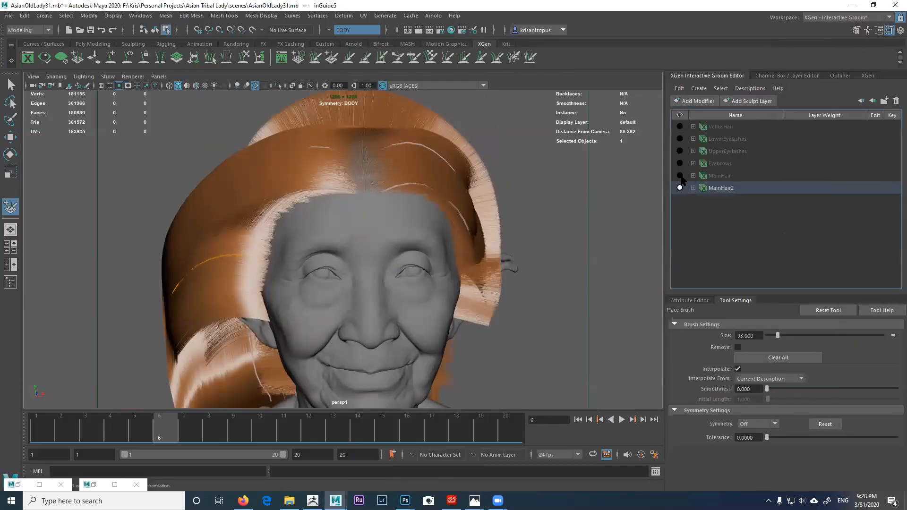
pyautogui.click(693, 188)
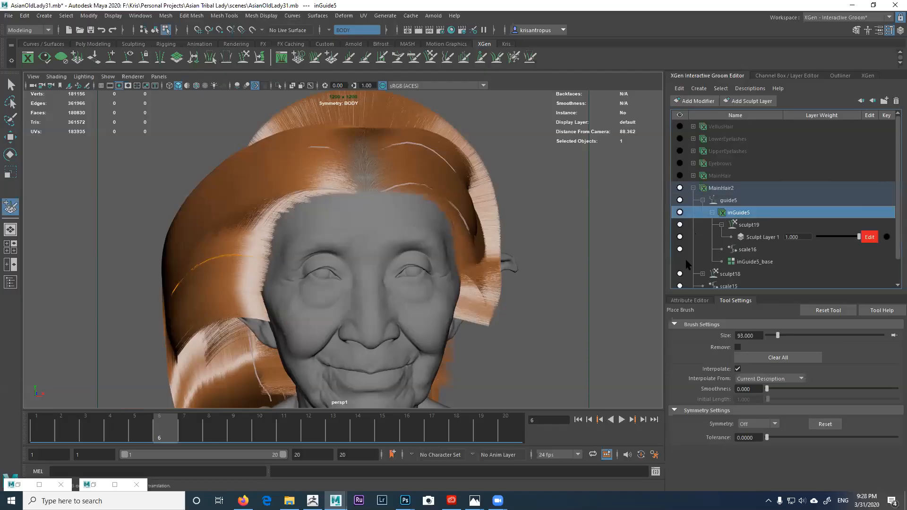
pyautogui.scroll(-1, 687, 264)
pyautogui.click(679, 188)
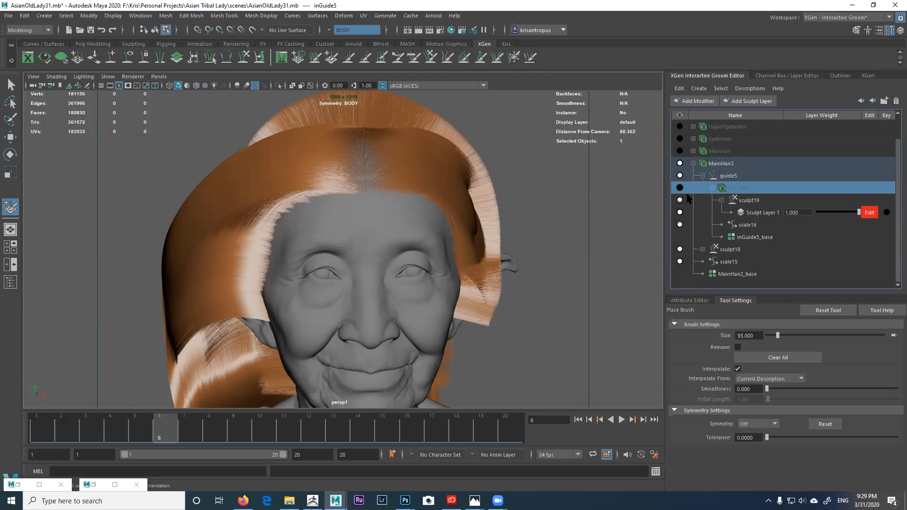
pyautogui.click(679, 163)
pyautogui.scroll(1, 680, 180)
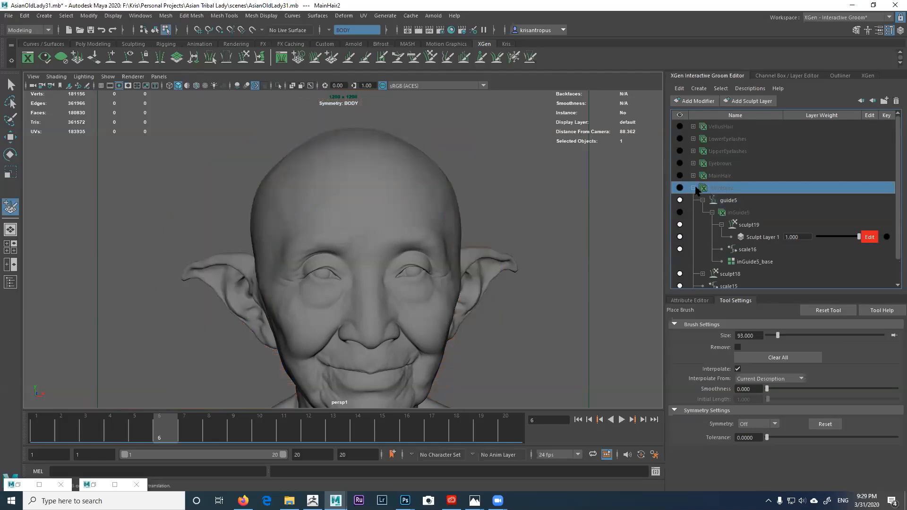
# Step: Show the original MainHair groom and switch off its noise15 and clump4 modifiers
pyautogui.click(679, 176)
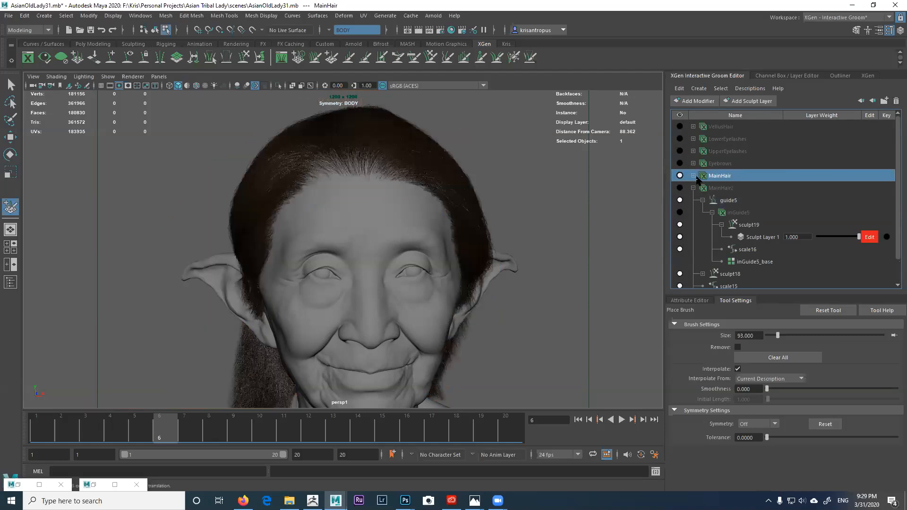
pyautogui.click(693, 175)
pyautogui.keyDown('alt'); pyautogui.moveTo(502, 223); pyautogui.dragTo(544, 226); pyautogui.keyUp('alt')
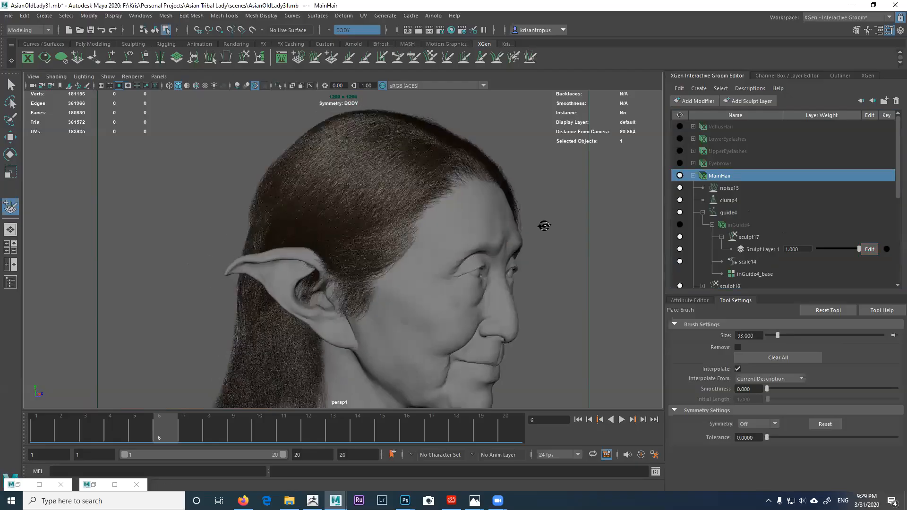
pyautogui.scroll(3, 542, 210)
pyautogui.click(679, 188)
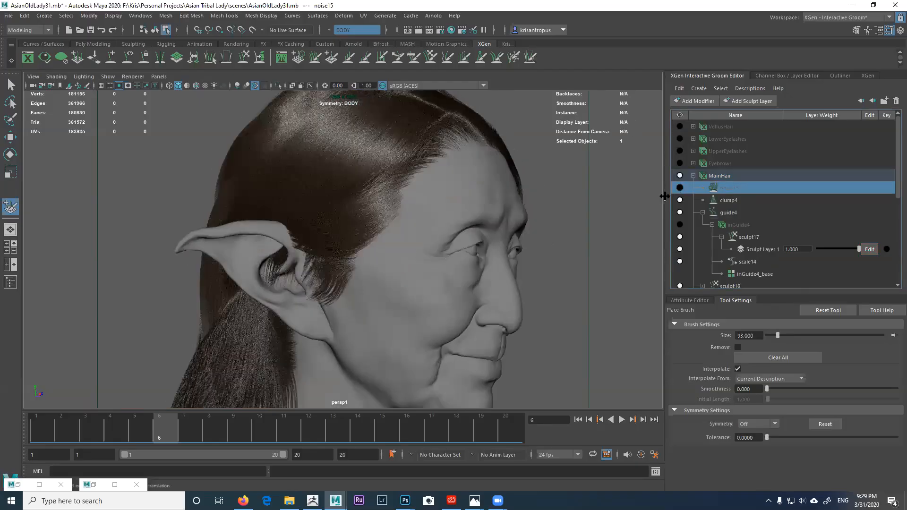
pyautogui.click(679, 200)
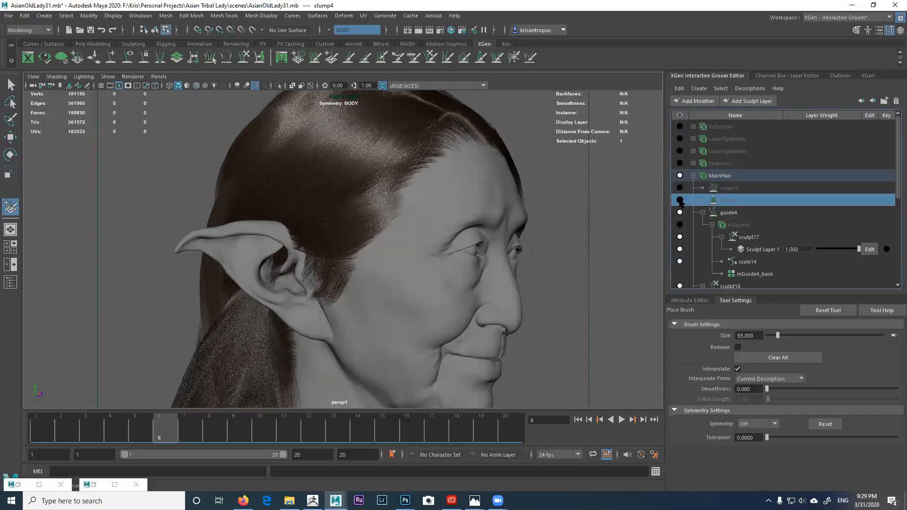
pyautogui.keyDown('alt'); pyautogui.moveTo(527, 214); pyautogui.dragTo(661, 197); pyautogui.keyUp('alt')
pyautogui.scroll(2, 621, 208)
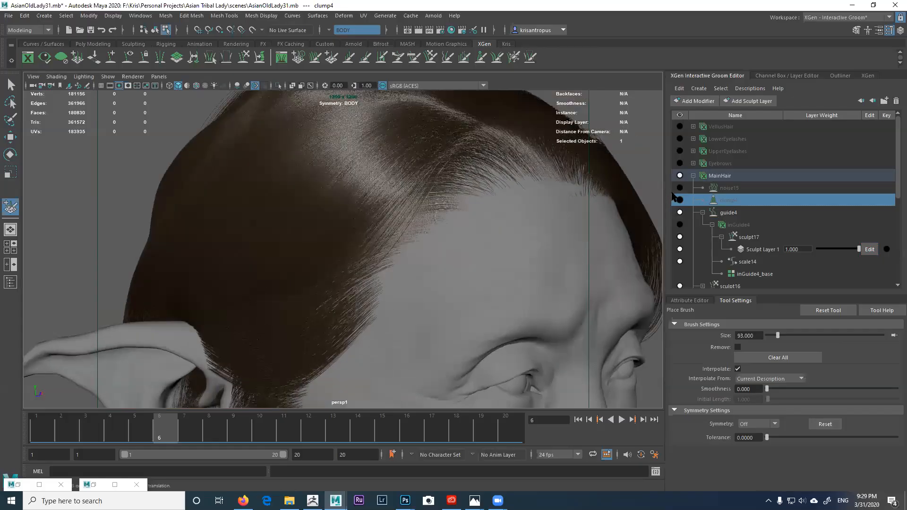
# Step: Turn noise15 back on and compare clump4 on and off, leaving clump4 off
pyautogui.click(680, 188)
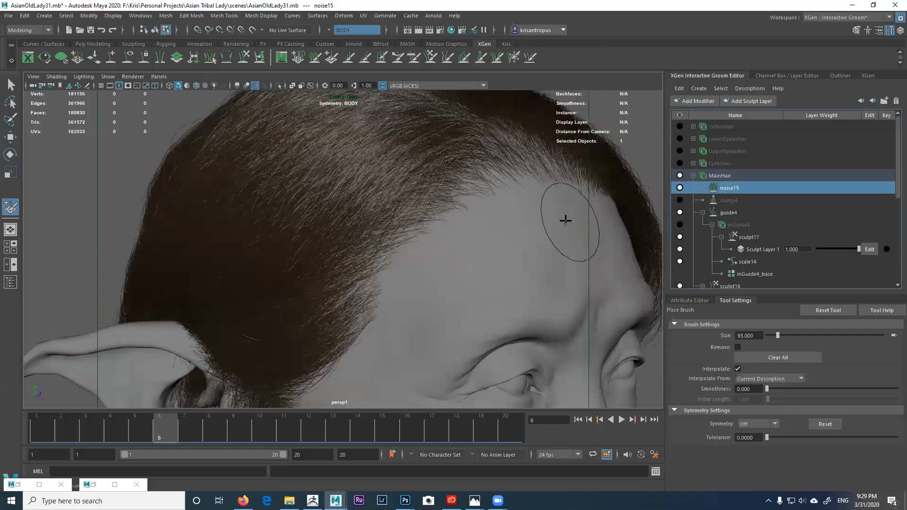
pyautogui.keyDown('alt'); pyautogui.moveTo(541, 221); pyautogui.dragTo(516, 236); pyautogui.keyUp('alt')
pyautogui.scroll(-3, 516, 237)
pyautogui.keyDown('alt'); pyautogui.moveTo(517, 237); pyautogui.dragTo(523, 158, button='middle'); pyautogui.keyUp('alt')
pyautogui.scroll(3, 536, 208)
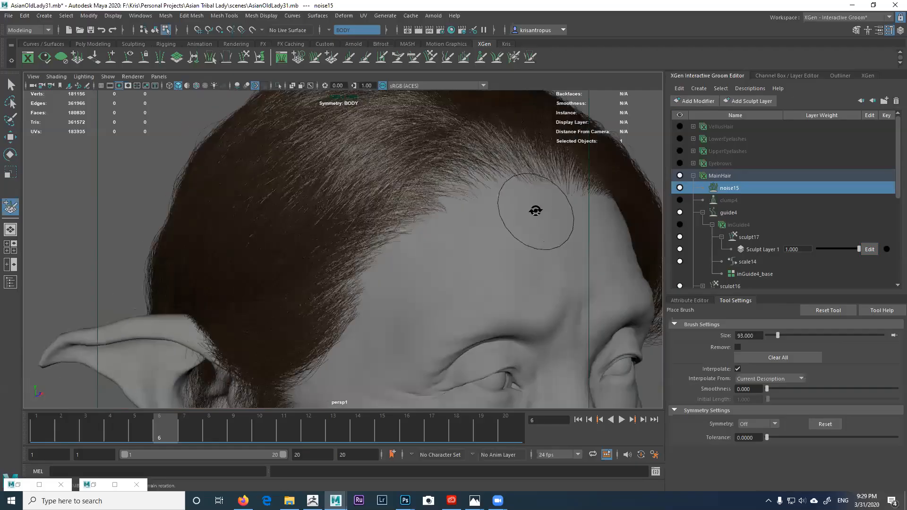
pyautogui.keyDown('alt'); pyautogui.moveTo(536, 208); pyautogui.dragTo(666, 210); pyautogui.keyUp('alt')
pyautogui.click(679, 200)
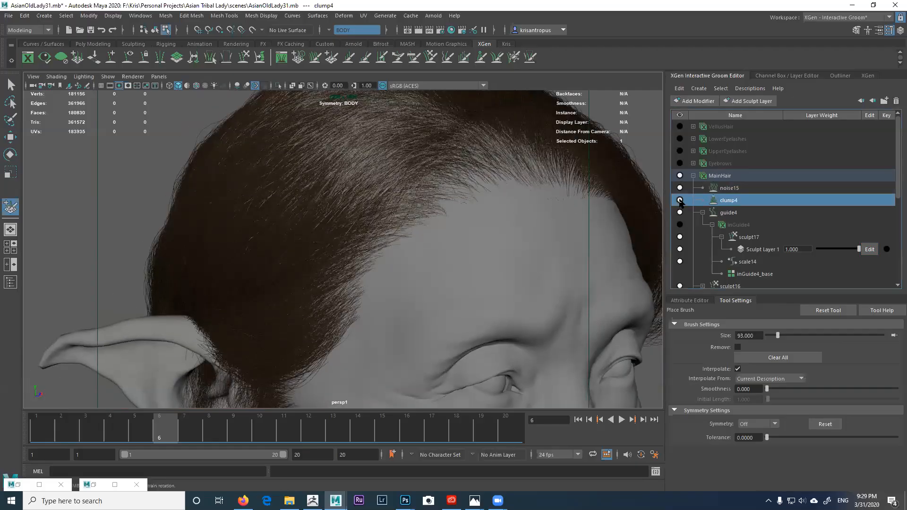
pyautogui.click(680, 200)
# Step: Turn off noise15 and orbit around the head to inspect the smooth strands
pyautogui.click(683, 188)
pyautogui.keyDown('alt'); pyautogui.moveTo(488, 228); pyautogui.dragTo(397, 233); pyautogui.keyUp('alt')
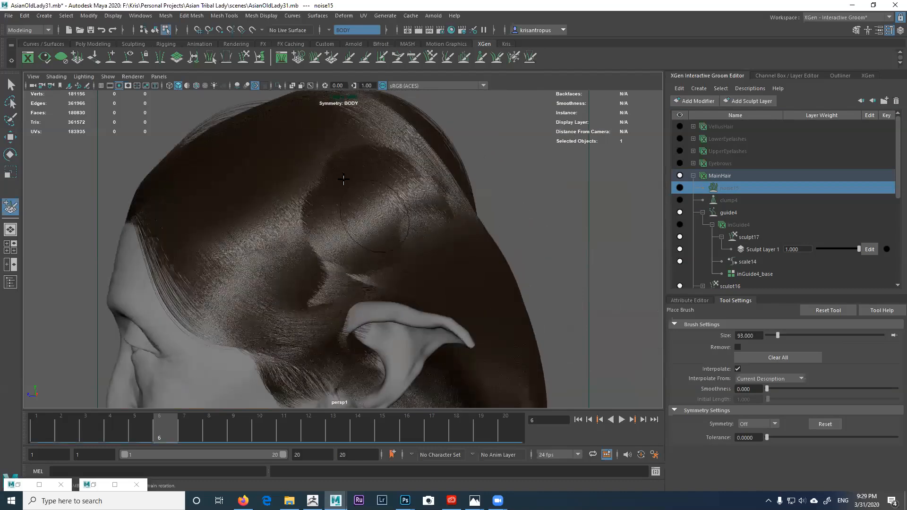
pyautogui.keyDown('alt'); pyautogui.moveTo(366, 189); pyautogui.dragTo(373, 178); pyautogui.keyUp('alt')
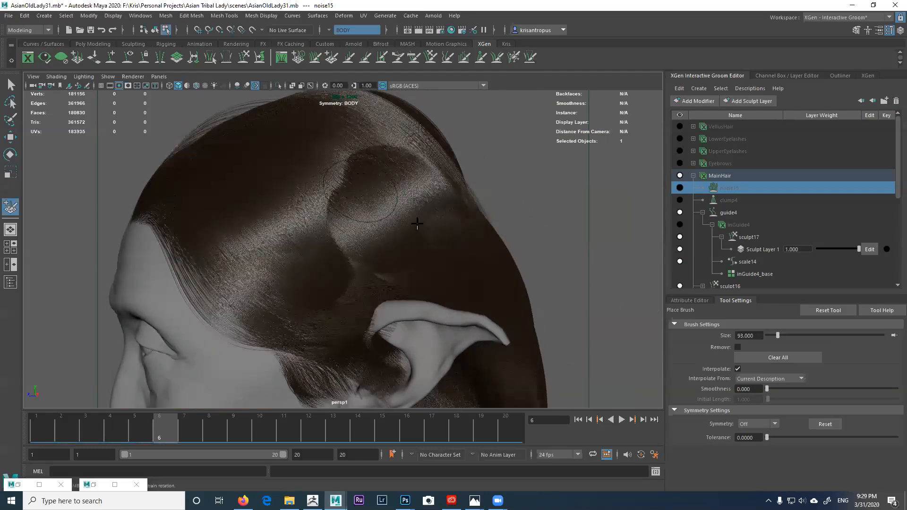
pyautogui.keyDown('alt'); pyautogui.moveTo(386, 217); pyautogui.dragTo(373, 200); pyautogui.keyUp('alt')
pyautogui.moveTo(369, 237)
pyautogui.keyDown('alt'); pyautogui.mouseDown()
pyautogui.moveTo(380, 230)
pyautogui.moveTo(358, 234)
pyautogui.mouseUp(); pyautogui.keyUp('alt')
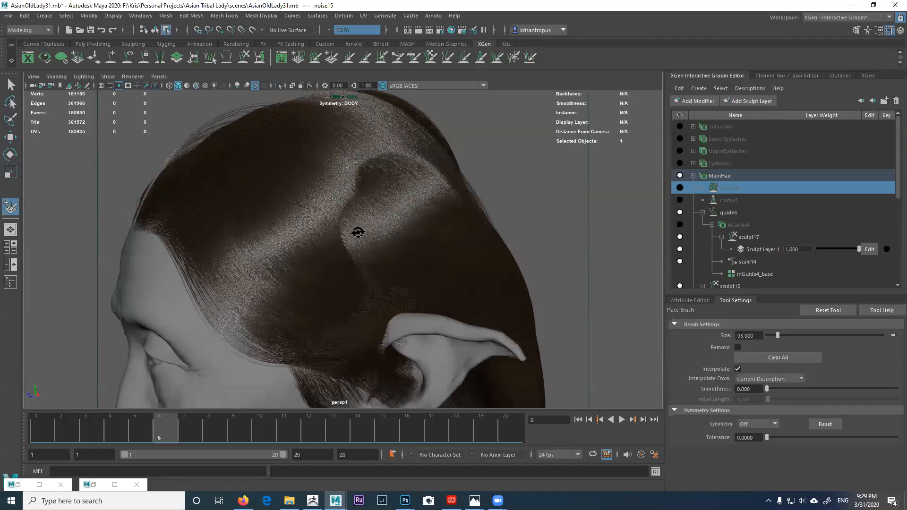
pyautogui.keyDown('alt'); pyautogui.moveTo(434, 218); pyautogui.dragTo(444, 209); pyautogui.keyUp('alt')
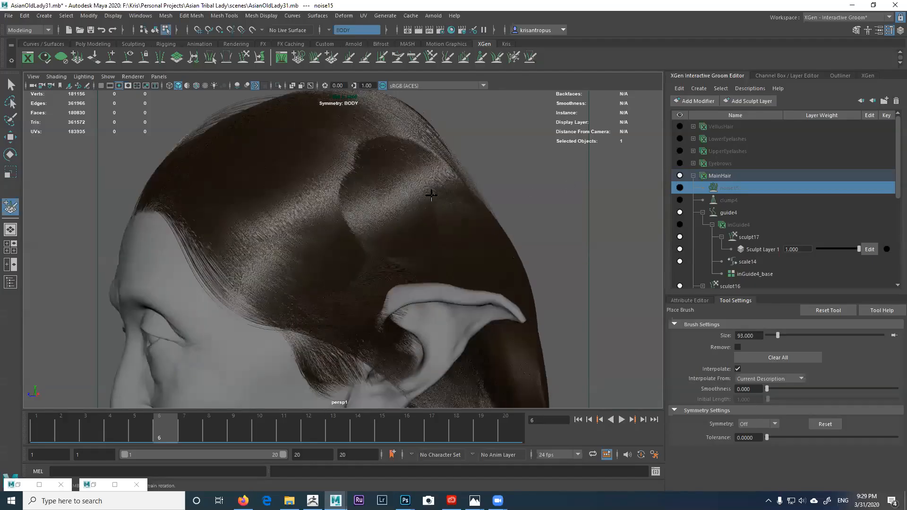
# Step: Toggle noise15 on, off and on again to compare smooth and wispy hair
pyautogui.click(679, 188)
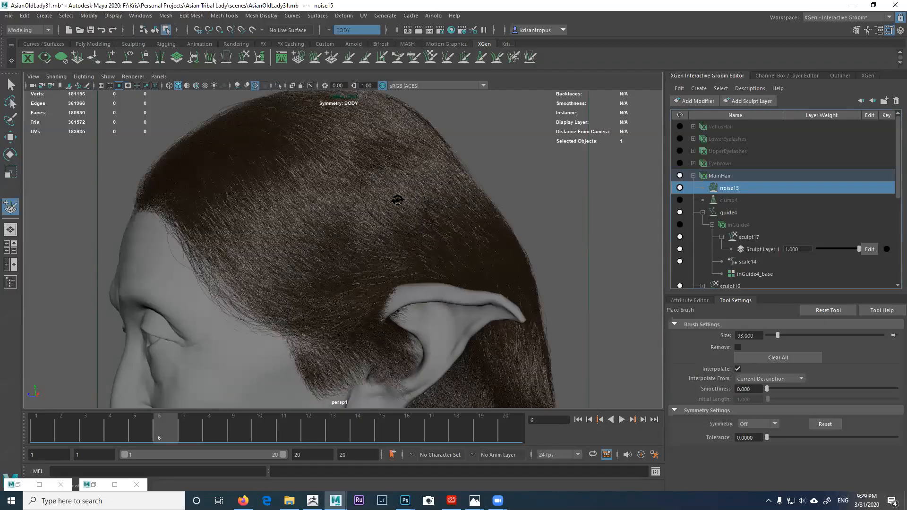
pyautogui.keyDown('alt'); pyautogui.moveTo(397, 200); pyautogui.dragTo(404, 207); pyautogui.keyUp('alt')
pyautogui.click(679, 187)
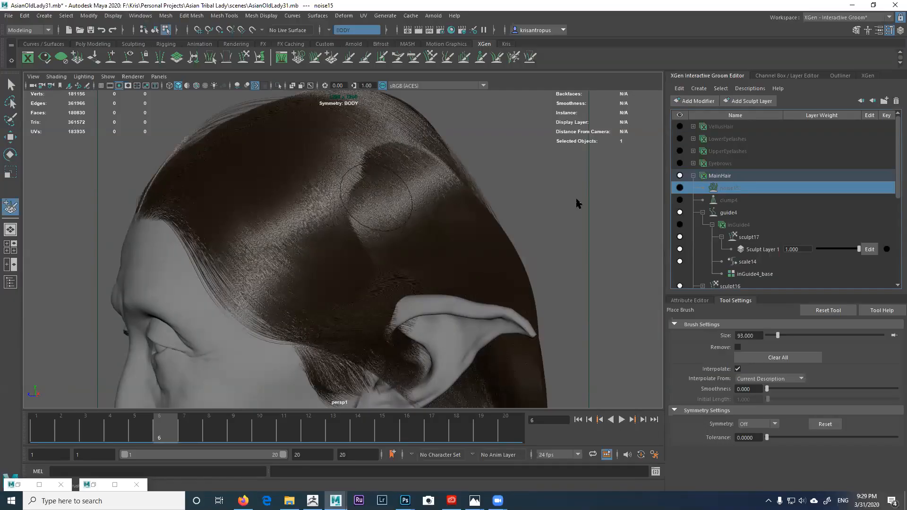
pyautogui.click(679, 188)
# Step: Orbit in close on the forehead and hairline to inspect the noisy strands
pyautogui.moveTo(408, 220)
pyautogui.keyDown('alt'); pyautogui.mouseDown()
pyautogui.moveTo(492, 213)
pyautogui.moveTo(472, 225)
pyautogui.mouseUp(); pyautogui.keyUp('alt')
pyautogui.moveTo(472, 225)
pyautogui.keyDown('alt'); pyautogui.mouseDown(button='right')
pyautogui.moveTo(516, 265)
pyautogui.moveTo(485, 207)
pyautogui.mouseUp(button='right'); pyautogui.keyUp('alt')
pyautogui.keyDown('alt'); pyautogui.moveTo(412, 279); pyautogui.dragTo(410, 326, button='middle'); pyautogui.keyUp('alt')
pyautogui.keyDown('alt'); pyautogui.moveTo(429, 258); pyautogui.dragTo(493, 284, button='right'); pyautogui.keyUp('alt')
pyautogui.keyDown('alt'); pyautogui.moveTo(460, 265); pyautogui.dragTo(429, 263); pyautogui.keyUp('alt')
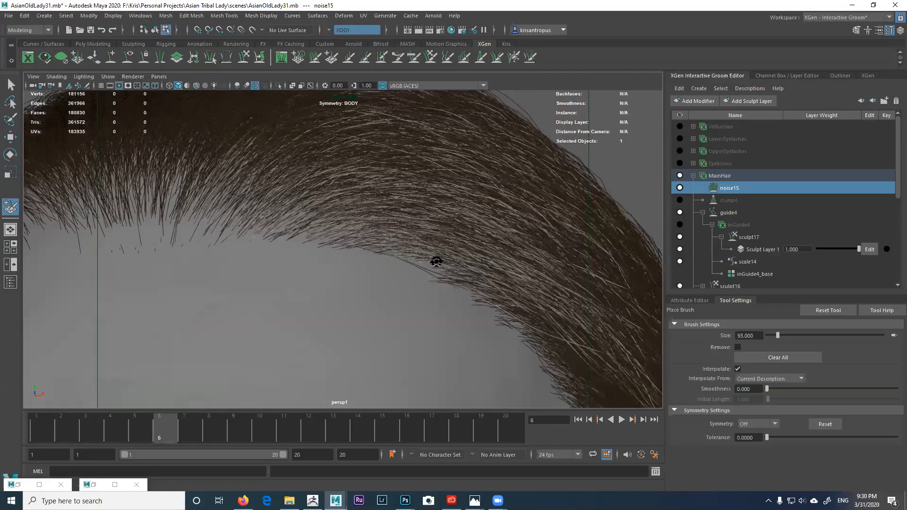
pyautogui.keyDown('alt'); pyautogui.moveTo(429, 263); pyautogui.dragTo(394, 246, button='right'); pyautogui.keyUp('alt')
pyautogui.scroll(2, 404, 228)
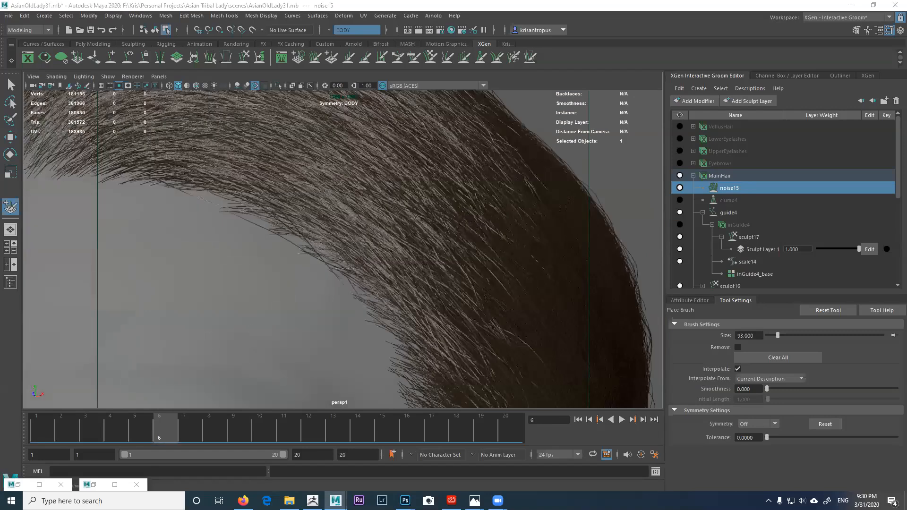
# Step: Bring the Arnold RenderView on screen, zoom to the hairline, and switch to the IMG-2213.JPG photo
pyautogui.moveTo(906, 206); pyautogui.dragTo(443, 61)
pyautogui.scroll(2, 630, 183)
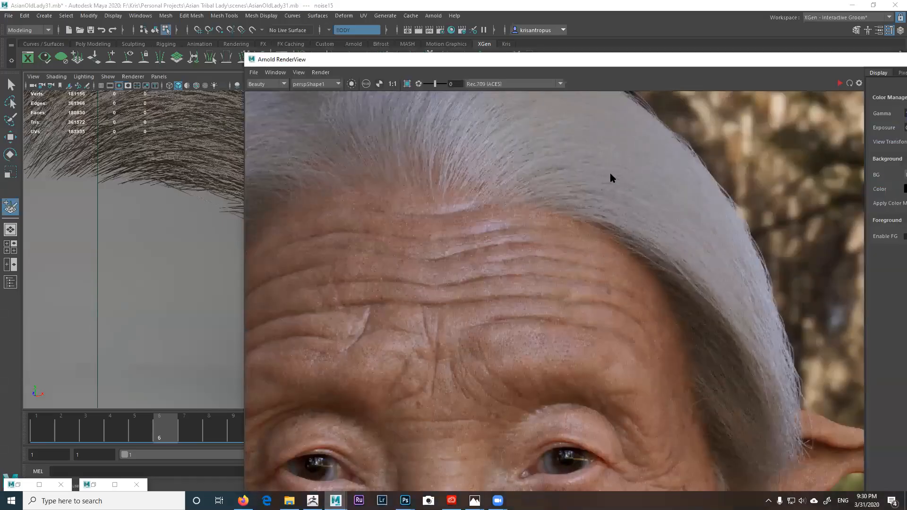
pyautogui.scroll(-1, 609, 173)
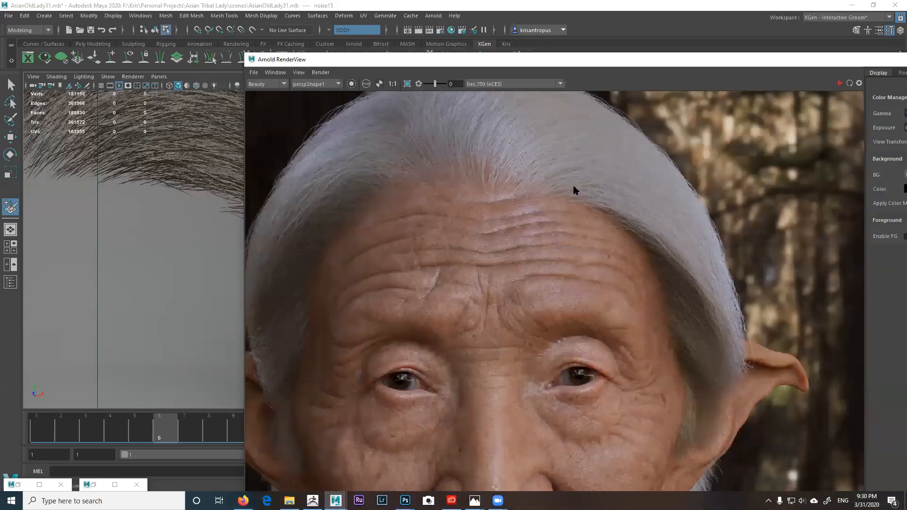
pyautogui.scroll(-2, 564, 220)
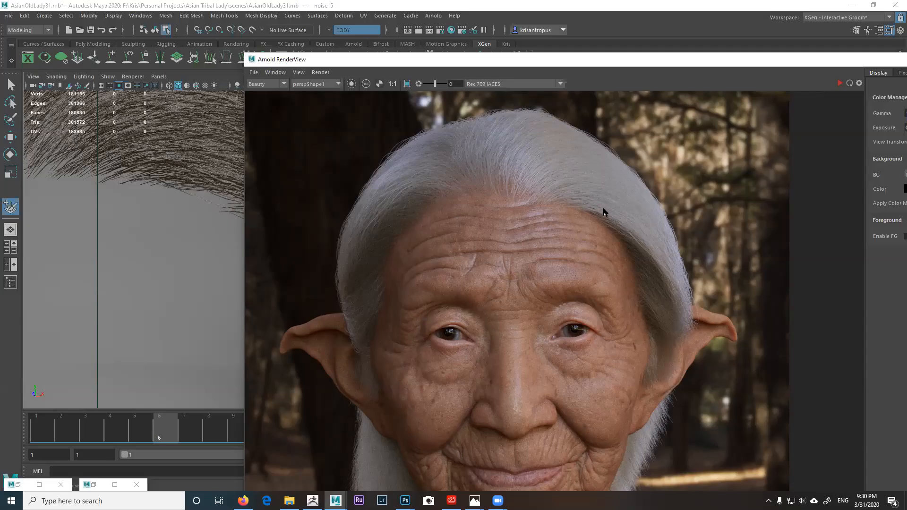
pyautogui.scroll(2, 588, 227)
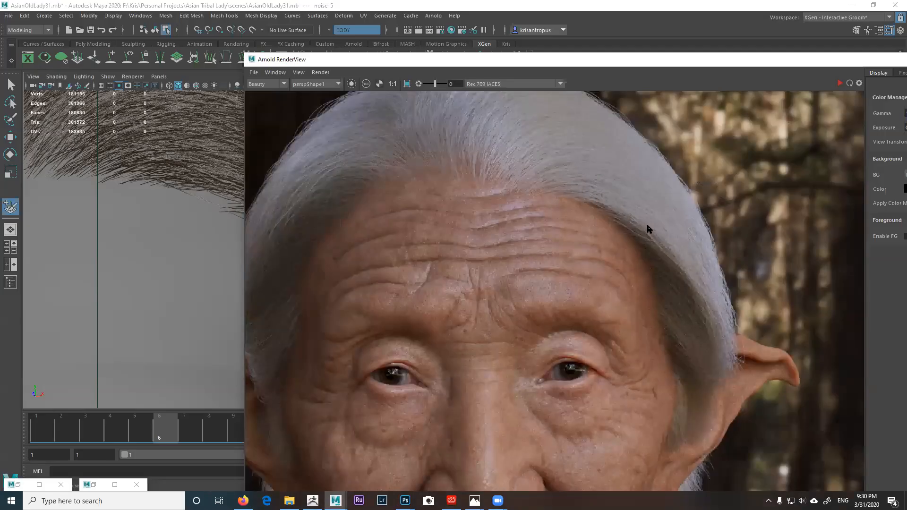
pyautogui.moveTo(568, 185); pyautogui.dragTo(584, 230, button='middle')
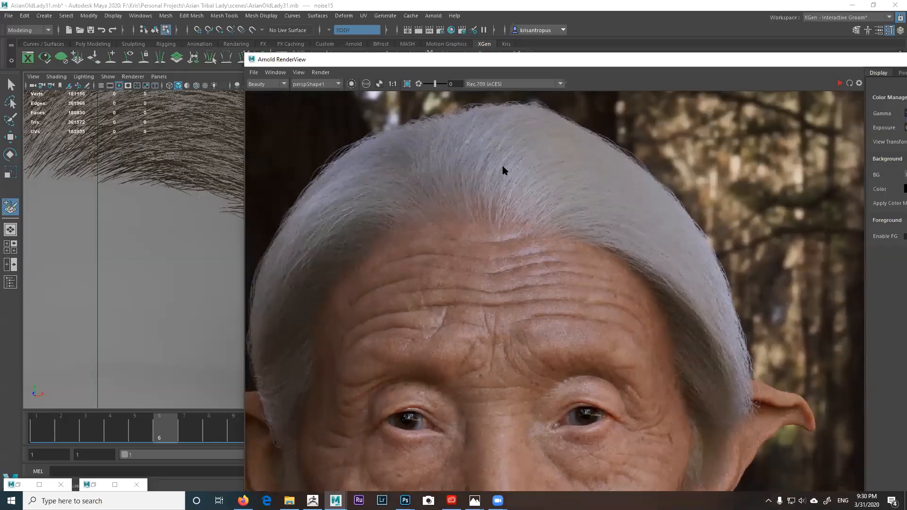
pyautogui.moveTo(680, 245); pyautogui.dragTo(682, 221, button='middle')
pyautogui.hotkey('alt', 'Tab')
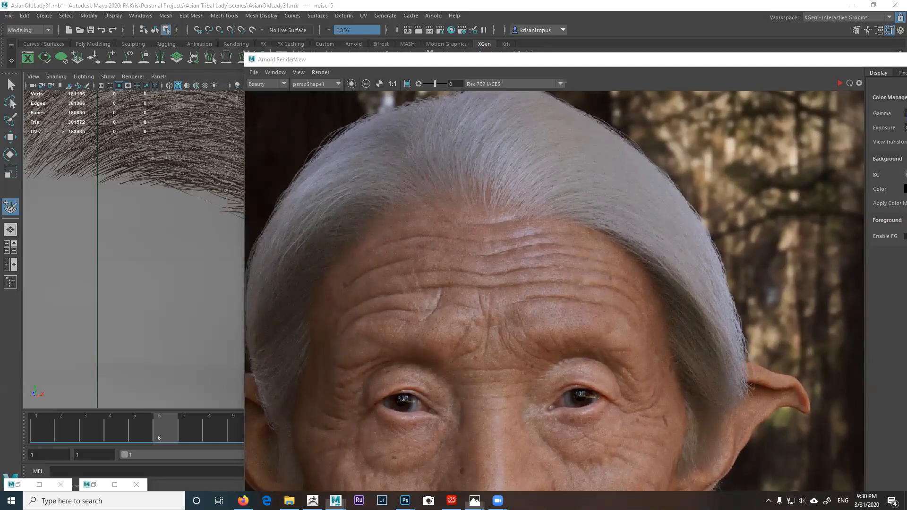
pyautogui.hotkey('alt', 'Tab')
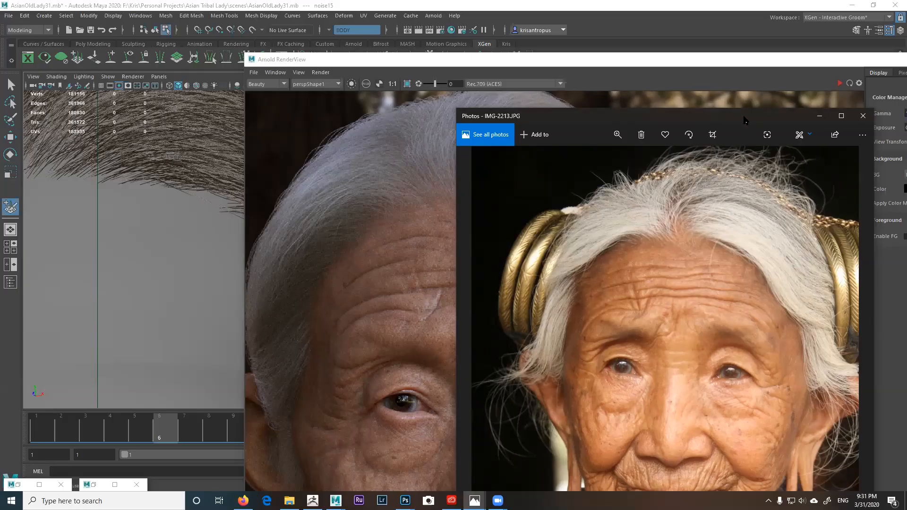
# Step: Minimize the reference photo and drag the Arnold RenderView off screen
pyautogui.click(862, 116)
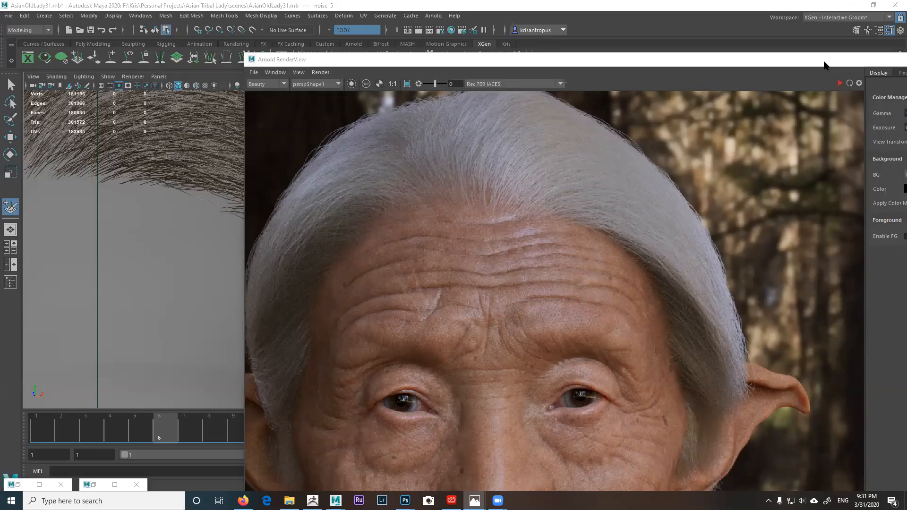
pyautogui.moveTo(823, 63); pyautogui.dragTo(906, 62)
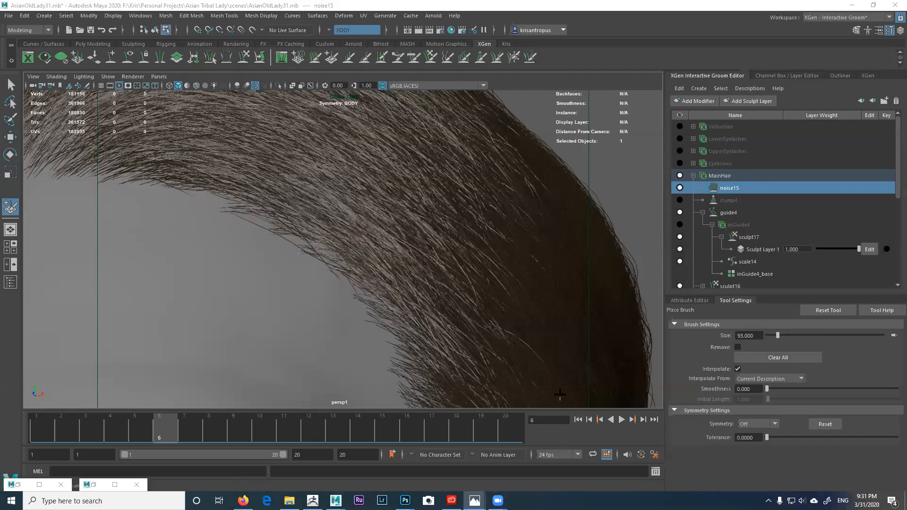
# Step: Show the inGuide4 guides, enable Sculpt Layer 1 editing, and hide the MainHair groom
pyautogui.keyDown('alt'); pyautogui.moveTo(413, 329); pyautogui.dragTo(439, 325); pyautogui.keyUp('alt')
pyautogui.keyDown('alt'); pyautogui.moveTo(435, 327); pyautogui.dragTo(348, 283, button='right'); pyautogui.keyUp('alt')
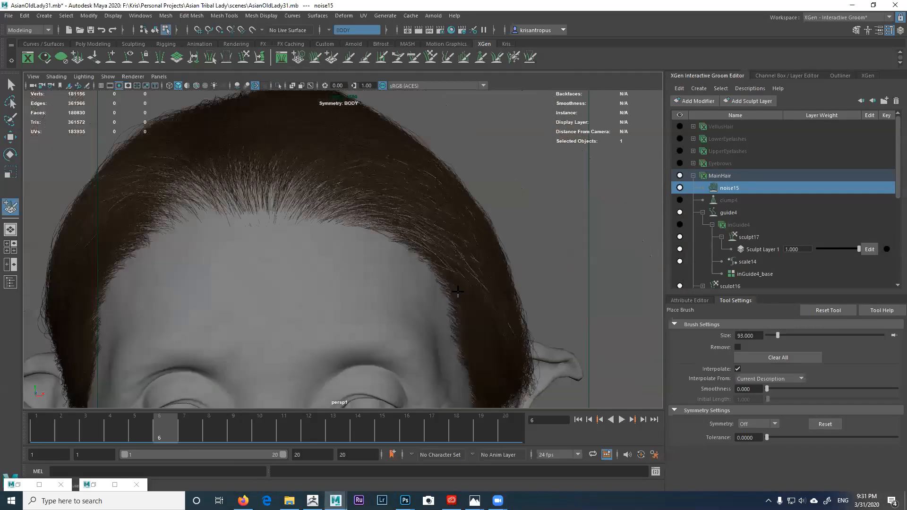
pyautogui.keyDown('alt'); pyautogui.moveTo(390, 271); pyautogui.dragTo(465, 278, button='middle'); pyautogui.keyUp('alt')
pyautogui.keyDown('alt'); pyautogui.moveTo(465, 278); pyautogui.dragTo(423, 277, button='right'); pyautogui.keyUp('alt')
pyautogui.keyDown('alt'); pyautogui.moveTo(423, 277); pyautogui.dragTo(421, 243); pyautogui.keyUp('alt')
pyautogui.keyDown('alt'); pyautogui.moveTo(429, 292); pyautogui.dragTo(427, 254, button='middle'); pyautogui.keyUp('alt')
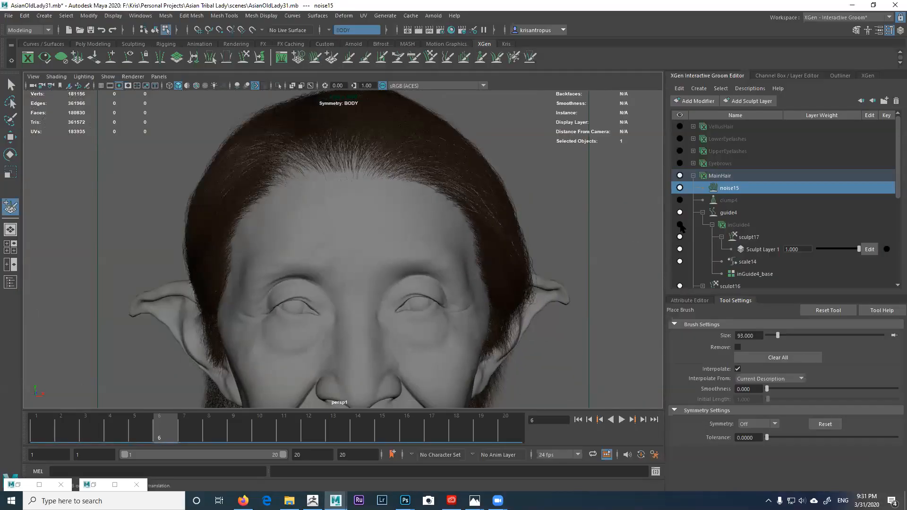
pyautogui.click(679, 225)
pyautogui.click(863, 250)
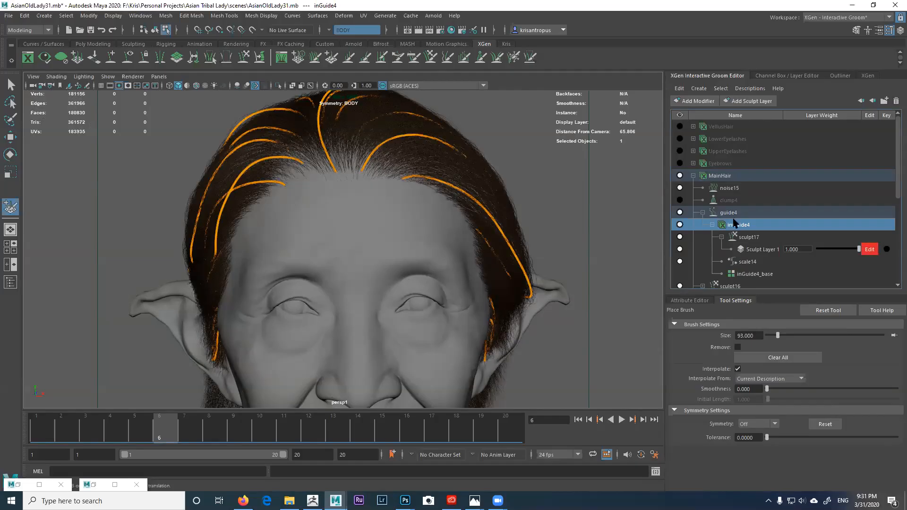
pyautogui.click(679, 175)
pyautogui.click(680, 187)
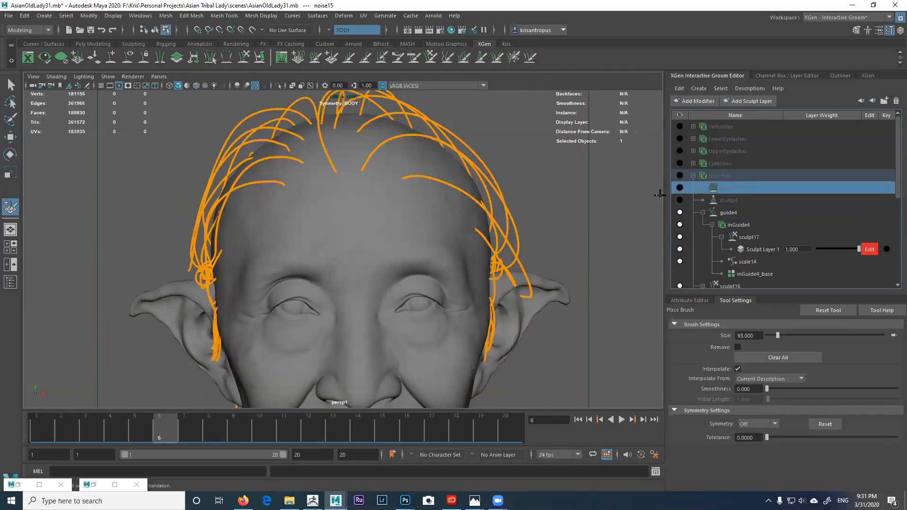
# Step: Orbit around the head to inspect the guide curves, then activate the Freeze Brush
pyautogui.moveTo(448, 239)
pyautogui.keyDown('alt'); pyautogui.mouseDown()
pyautogui.moveTo(438, 236)
pyautogui.moveTo(463, 255)
pyautogui.moveTo(463, 225)
pyautogui.moveTo(386, 231)
pyautogui.moveTo(374, 241)
pyautogui.moveTo(373, 270)
pyautogui.mouseUp(); pyautogui.keyUp('alt')
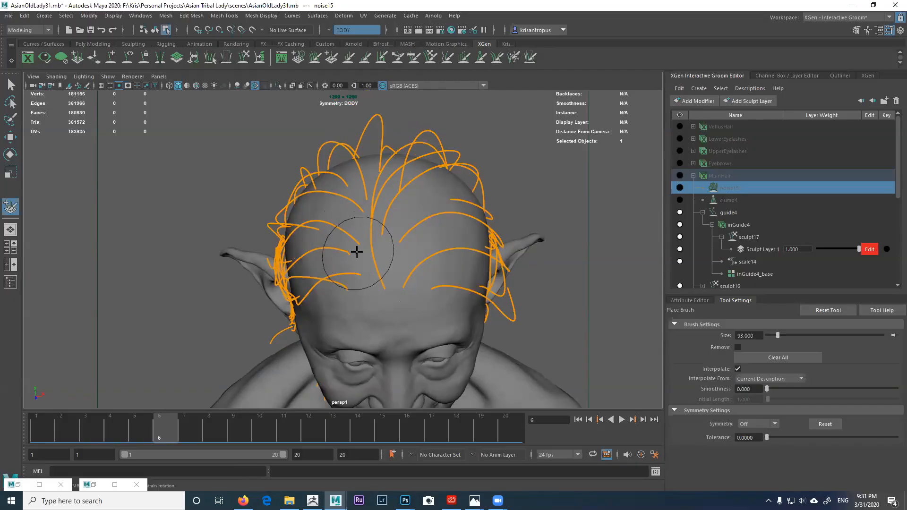
pyautogui.keyDown('alt'); pyautogui.moveTo(415, 208); pyautogui.dragTo(399, 237); pyautogui.keyUp('alt')
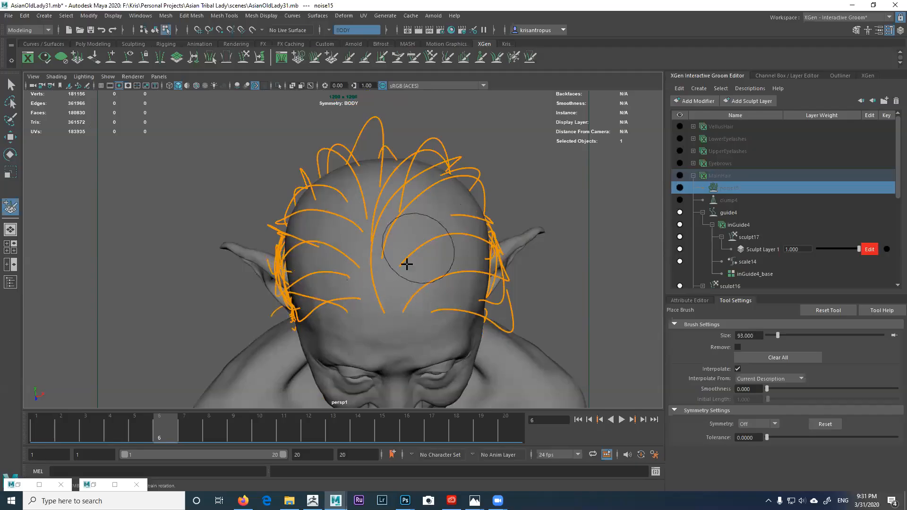
pyautogui.moveTo(497, 159)
pyautogui.keyDown('alt'); pyautogui.mouseDown()
pyautogui.moveTo(419, 221)
pyautogui.moveTo(418, 206)
pyautogui.moveTo(405, 204)
pyautogui.moveTo(441, 208)
pyautogui.moveTo(401, 206)
pyautogui.moveTo(409, 221)
pyautogui.moveTo(376, 207)
pyautogui.moveTo(454, 206)
pyautogui.moveTo(382, 202)
pyautogui.moveTo(377, 186)
pyautogui.moveTo(429, 151)
pyautogui.moveTo(506, 193)
pyautogui.moveTo(496, 216)
pyautogui.moveTo(491, 208)
pyautogui.moveTo(503, 250)
pyautogui.mouseUp(); pyautogui.keyUp('alt')
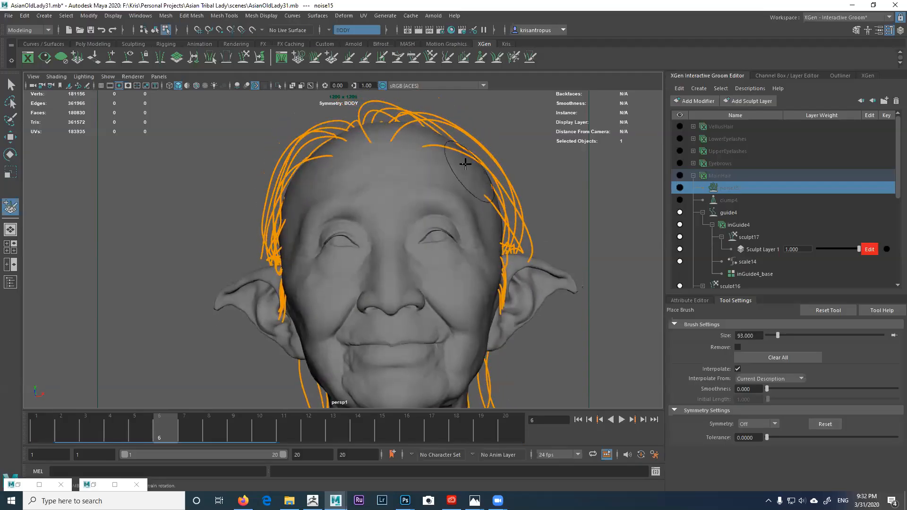
pyautogui.moveTo(467, 162)
pyautogui.keyDown('alt'); pyautogui.mouseDown()
pyautogui.moveTo(475, 192)
pyautogui.moveTo(508, 206)
pyautogui.mouseUp(); pyautogui.keyUp('alt')
pyautogui.keyDown('alt'); pyautogui.moveTo(389, 179); pyautogui.dragTo(477, 243); pyautogui.keyUp('alt')
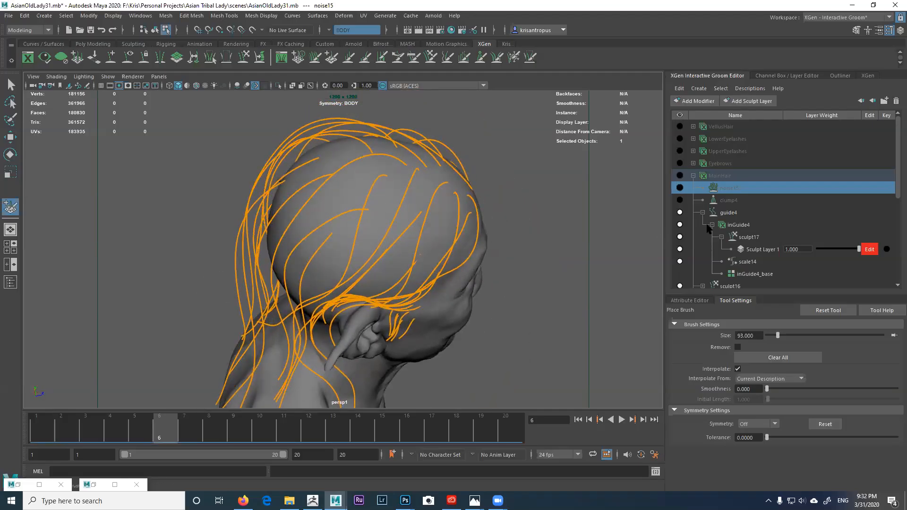
pyautogui.keyDown('alt'); pyautogui.moveTo(480, 149); pyautogui.dragTo(454, 164); pyautogui.keyUp('alt')
pyautogui.keyDown('alt'); pyautogui.moveTo(453, 164); pyautogui.dragTo(441, 137, button='right'); pyautogui.keyUp('alt')
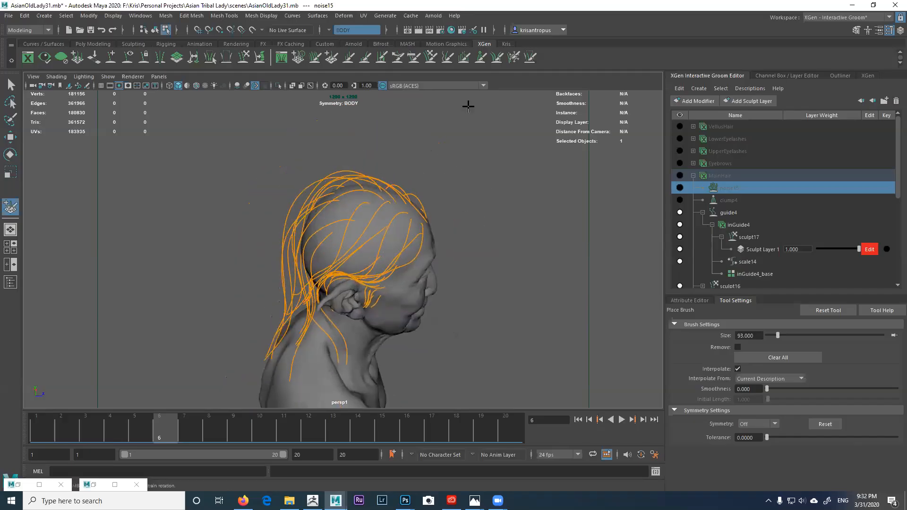
pyautogui.click(514, 58)
pyautogui.keyDown('alt'); pyautogui.moveTo(313, 230); pyautogui.dragTo(451, 266); pyautogui.keyUp('alt')
# Step: Frame a three-quarter view of the face and select the inGuide4 guide set
pyautogui.keyDown('alt'); pyautogui.moveTo(451, 266); pyautogui.dragTo(442, 231, button='middle'); pyautogui.keyUp('alt')
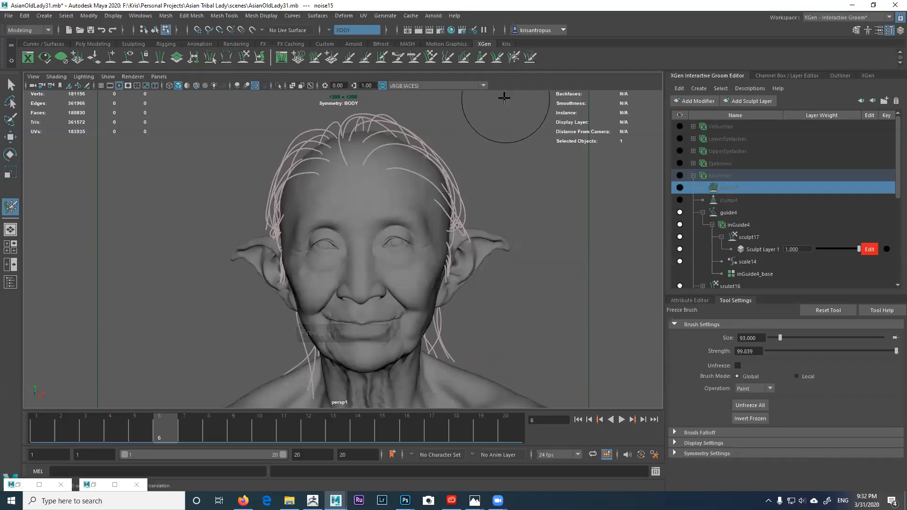
pyautogui.keyDown('alt'); pyautogui.moveTo(415, 221); pyautogui.dragTo(444, 220); pyautogui.keyUp('alt')
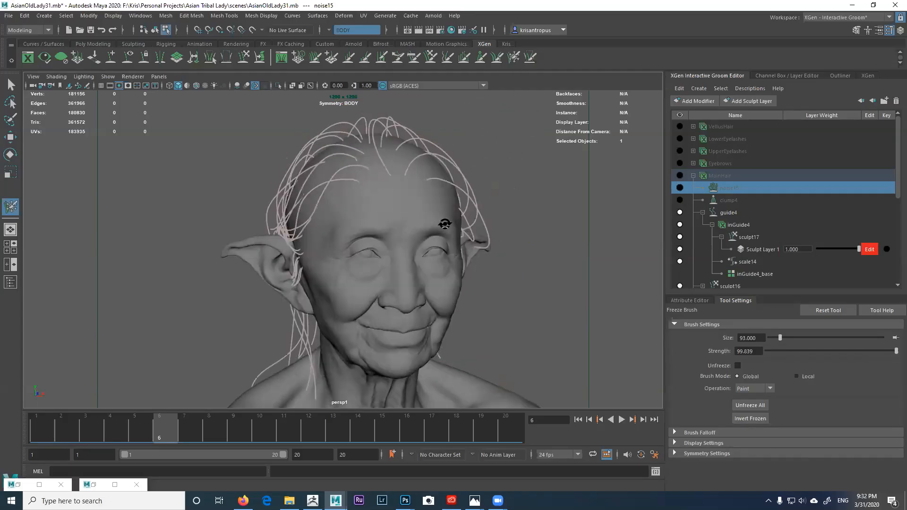
pyautogui.keyDown('alt'); pyautogui.moveTo(444, 221); pyautogui.dragTo(460, 222, button='right'); pyautogui.keyUp('alt')
pyautogui.keyDown('alt'); pyautogui.moveTo(460, 223); pyautogui.dragTo(447, 241, button='middle'); pyautogui.keyUp('alt')
pyautogui.click(740, 225)
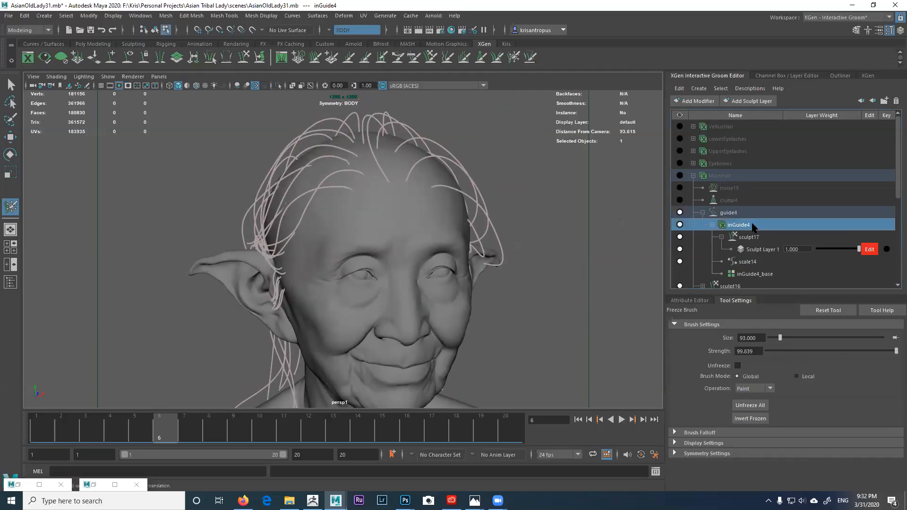
# Step: Activate the Place Brush and zoom in on the right ear from behind
pyautogui.click(350, 58)
pyautogui.moveTo(364, 162)
pyautogui.keyDown('alt'); pyautogui.mouseDown()
pyautogui.moveTo(437, 182)
pyautogui.moveTo(407, 171)
pyautogui.moveTo(463, 178)
pyautogui.moveTo(360, 162)
pyautogui.moveTo(375, 170)
pyautogui.mouseUp(); pyautogui.keyUp('alt')
pyautogui.keyDown('alt'); pyautogui.moveTo(375, 170); pyautogui.dragTo(385, 156, button='right'); pyautogui.keyUp('alt')
pyautogui.keyDown('alt'); pyautogui.moveTo(385, 155); pyautogui.dragTo(371, 198, button='middle'); pyautogui.keyUp('alt')
pyautogui.moveTo(370, 198)
pyautogui.keyDown('alt'); pyautogui.mouseDown()
pyautogui.moveTo(387, 165)
pyautogui.moveTo(415, 162)
pyautogui.moveTo(370, 186)
pyautogui.mouseUp(); pyautogui.keyUp('alt')
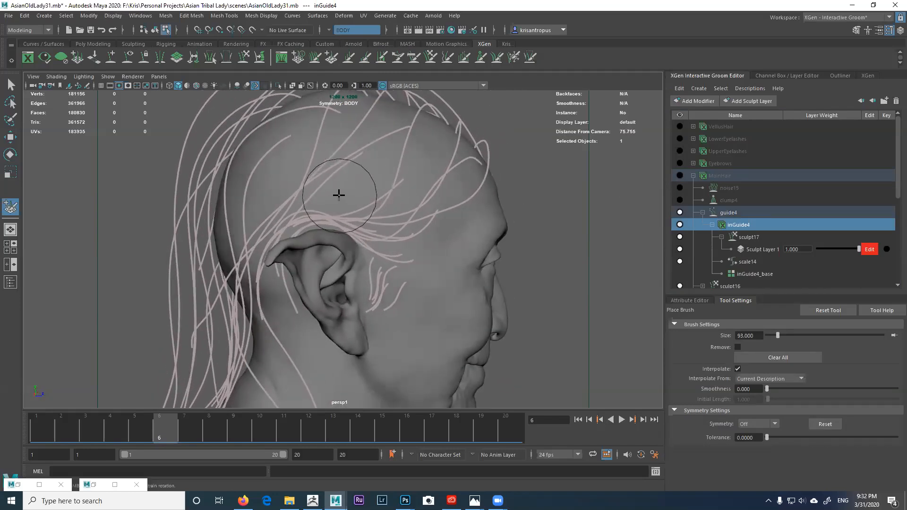
pyautogui.keyDown('alt'); pyautogui.moveTo(348, 204); pyautogui.dragTo(364, 126); pyautogui.keyUp('alt')
# Step: Reframe the head and lengthen the guide behind the right ear with the Length Brush
pyautogui.click(411, 59)
pyautogui.keyDown('alt'); pyautogui.moveTo(321, 175); pyautogui.dragTo(299, 189, button='right'); pyautogui.keyUp('alt')
pyautogui.keyDown('alt'); pyautogui.moveTo(300, 189); pyautogui.dragTo(311, 160, button='middle'); pyautogui.keyUp('alt')
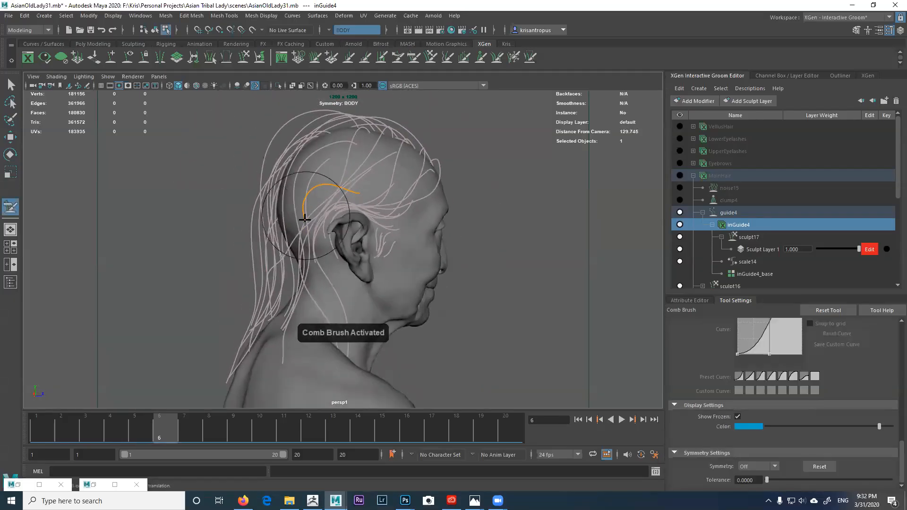
pyautogui.keyDown('alt'); pyautogui.moveTo(294, 228); pyautogui.dragTo(334, 219); pyautogui.keyUp('alt')
pyautogui.keyDown('alt'); pyautogui.moveTo(334, 219); pyautogui.dragTo(317, 226, button='right'); pyautogui.keyUp('alt')
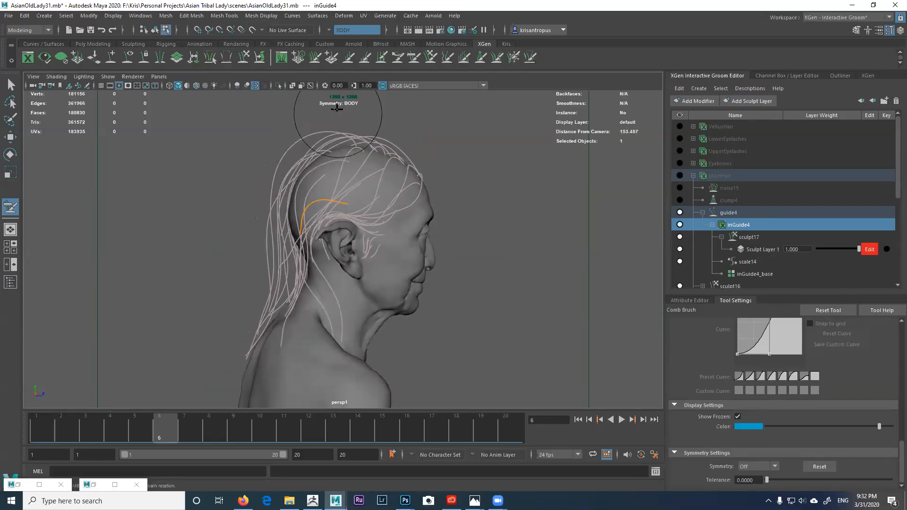
pyautogui.click(348, 59)
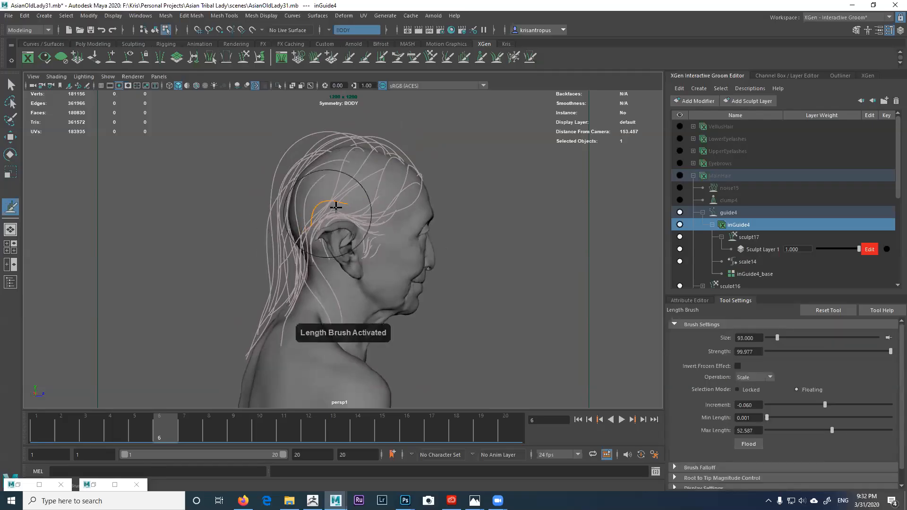
pyautogui.moveTo(249, 252); pyautogui.dragTo(259, 239)
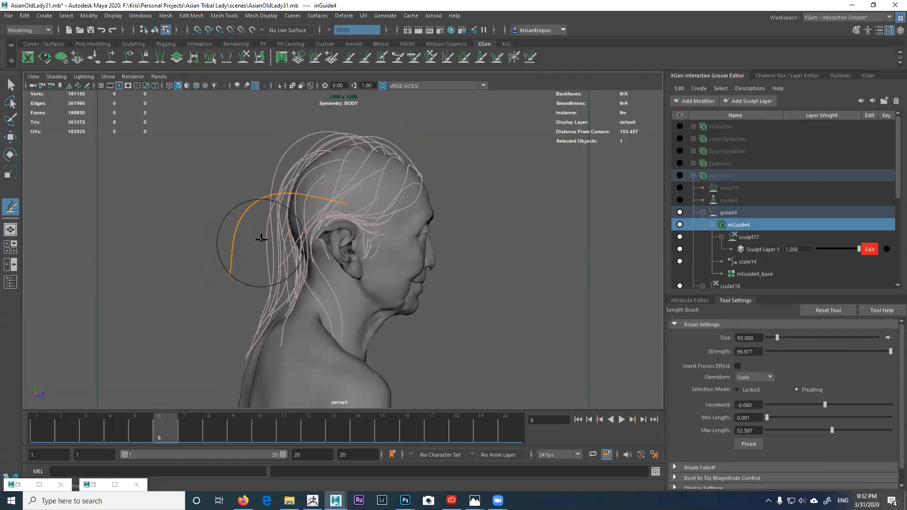
# Step: Comb the lengthened guide down beside the neck so its tip bends left
pyautogui.click(414, 57)
pyautogui.scroll(-4, 318, 178)
pyautogui.moveTo(282, 233)
pyautogui.mouseDown()
pyautogui.moveTo(316, 273)
pyautogui.moveTo(314, 258)
pyautogui.mouseUp()
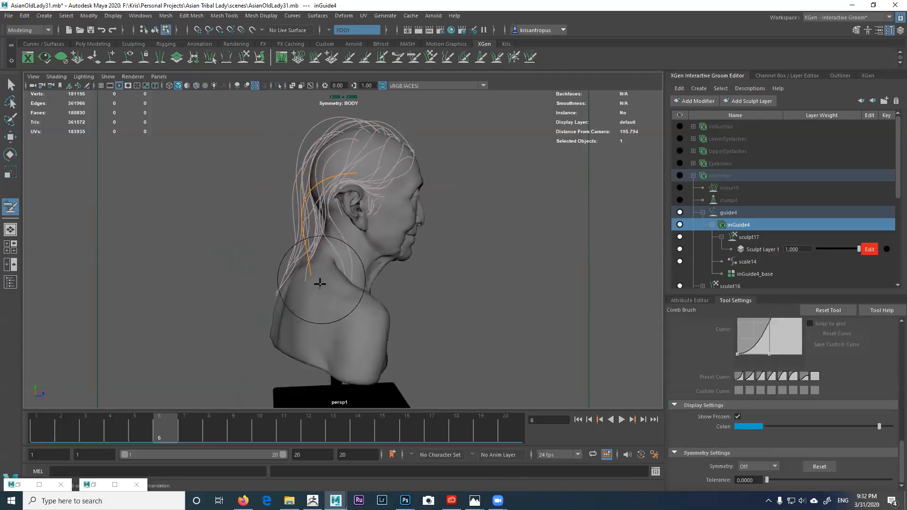
pyautogui.scroll(3, 302, 276)
pyautogui.moveTo(313, 226)
pyautogui.keyDown('alt'); pyautogui.mouseDown()
pyautogui.moveTo(414, 259)
pyautogui.moveTo(302, 231)
pyautogui.moveTo(257, 233)
pyautogui.mouseUp(); pyautogui.keyUp('alt')
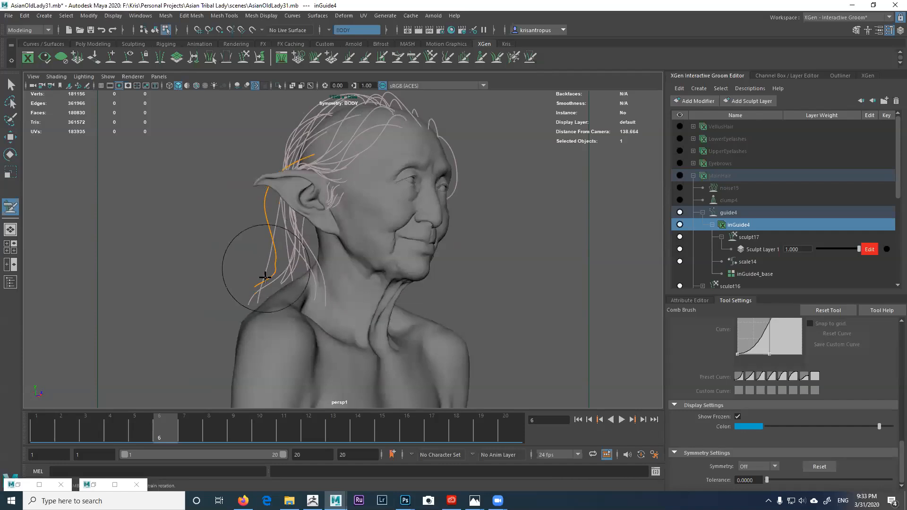
pyautogui.moveTo(257, 289)
pyautogui.keyDown('alt'); pyautogui.mouseDown()
pyautogui.moveTo(299, 286)
pyautogui.moveTo(313, 273)
pyautogui.mouseUp(); pyautogui.keyUp('alt')
pyautogui.keyDown('alt'); pyautogui.moveTo(313, 273); pyautogui.dragTo(305, 262, button='middle'); pyautogui.keyUp('alt')
pyautogui.moveTo(334, 176); pyautogui.dragTo(331, 170)
pyautogui.keyDown('alt'); pyautogui.moveTo(323, 204); pyautogui.dragTo(312, 210); pyautogui.keyUp('alt')
pyautogui.moveTo(297, 297); pyautogui.dragTo(277, 300)
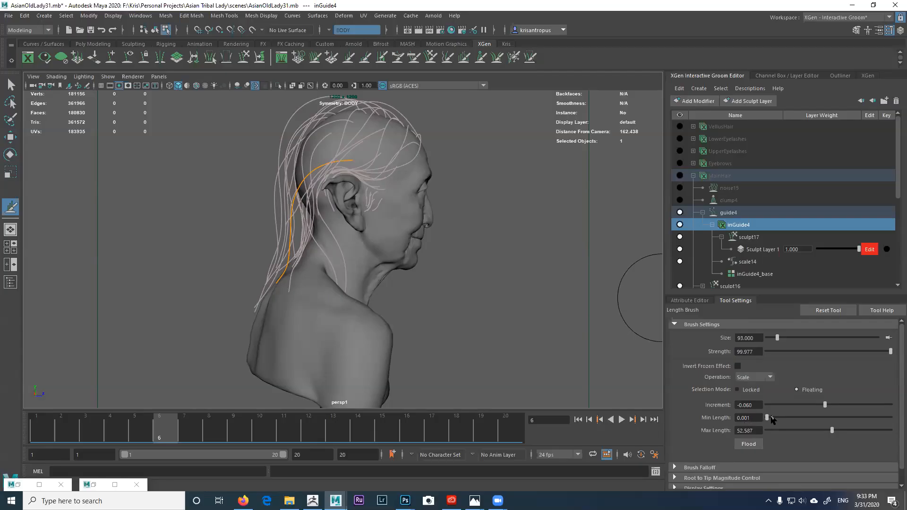
# Step: Set Length Brush Min Length 65 and Max Length 50, then lengthen the guide behind the ear
pyautogui.moveTo(767, 418); pyautogui.dragTo(714, 418)
pyautogui.write('65')
pyautogui.press('Tab')
pyautogui.write('50')
pyautogui.moveTo(308, 202); pyautogui.dragTo(292, 229)
pyautogui.keyDown('alt'); pyautogui.moveTo(371, 266); pyautogui.dragTo(292, 223, button='right'); pyautogui.keyUp('alt')
pyautogui.keyDown('alt'); pyautogui.moveTo(292, 223); pyautogui.dragTo(298, 197, button='middle'); pyautogui.keyUp('alt')
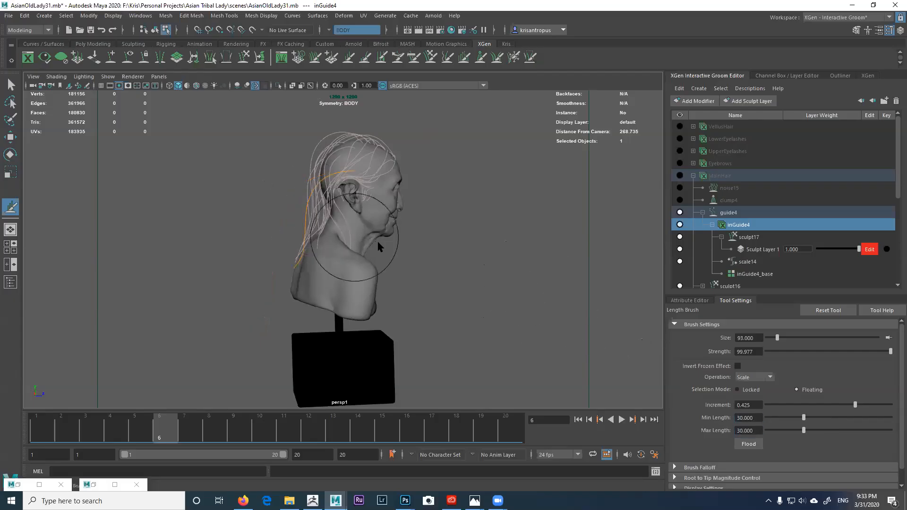
pyautogui.keyDown('alt'); pyautogui.moveTo(378, 243); pyautogui.dragTo(415, 247); pyautogui.keyUp('alt')
pyautogui.keyDown('alt'); pyautogui.moveTo(415, 247); pyautogui.dragTo(415, 253, button='right'); pyautogui.keyUp('alt')
pyautogui.keyDown('alt'); pyautogui.moveTo(415, 254); pyautogui.dragTo(363, 247); pyautogui.keyUp('alt')
pyautogui.keyDown('alt'); pyautogui.moveTo(334, 186); pyautogui.dragTo(289, 209); pyautogui.keyUp('alt')
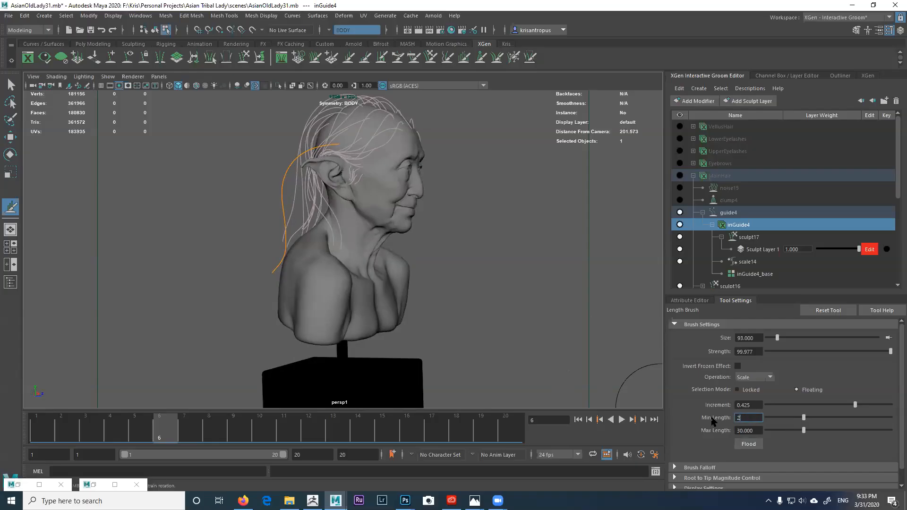
pyautogui.moveTo(355, 252)
pyautogui.keyDown('alt'); pyautogui.mouseDown()
pyautogui.moveTo(404, 255)
pyautogui.moveTo(366, 277)
pyautogui.moveTo(385, 284)
pyautogui.mouseUp(); pyautogui.keyUp('alt')
# Step: Comb the guide down over the back of the shoulder and activate the Freeze Brush
pyautogui.click(414, 58)
pyautogui.scroll(-2, 320, 232)
pyautogui.moveTo(320, 232)
pyautogui.keyDown('alt'); pyautogui.mouseDown()
pyautogui.moveTo(347, 238)
pyautogui.moveTo(318, 216)
pyautogui.moveTo(353, 258)
pyautogui.mouseUp(); pyautogui.keyUp('alt')
pyautogui.keyDown('alt'); pyautogui.moveTo(342, 294); pyautogui.dragTo(357, 273); pyautogui.keyUp('alt')
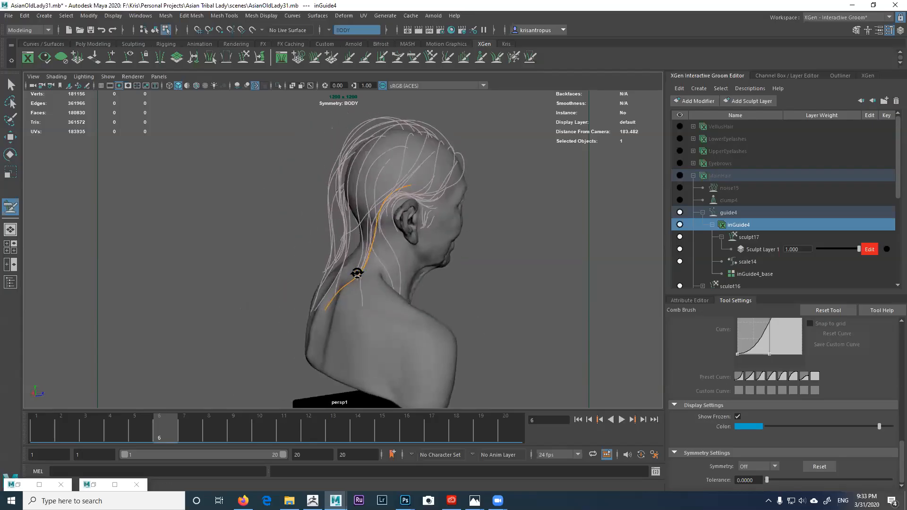
pyautogui.keyDown('alt'); pyautogui.moveTo(357, 273); pyautogui.dragTo(388, 268, button='right'); pyautogui.keyUp('alt')
pyautogui.keyDown('alt'); pyautogui.moveTo(388, 269); pyautogui.dragTo(330, 314, button='middle'); pyautogui.keyUp('alt')
pyautogui.moveTo(330, 314)
pyautogui.keyDown('alt'); pyautogui.mouseDown()
pyautogui.moveTo(432, 284)
pyautogui.moveTo(356, 290)
pyautogui.moveTo(360, 184)
pyautogui.moveTo(348, 208)
pyautogui.mouseUp(); pyautogui.keyUp('alt')
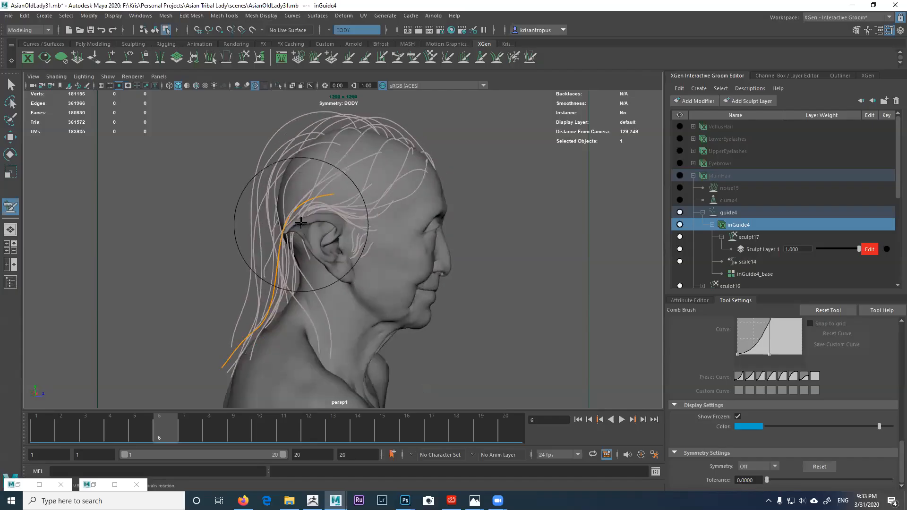
pyautogui.keyDown('alt'); pyautogui.moveTo(307, 244); pyautogui.dragTo(300, 267); pyautogui.keyUp('alt')
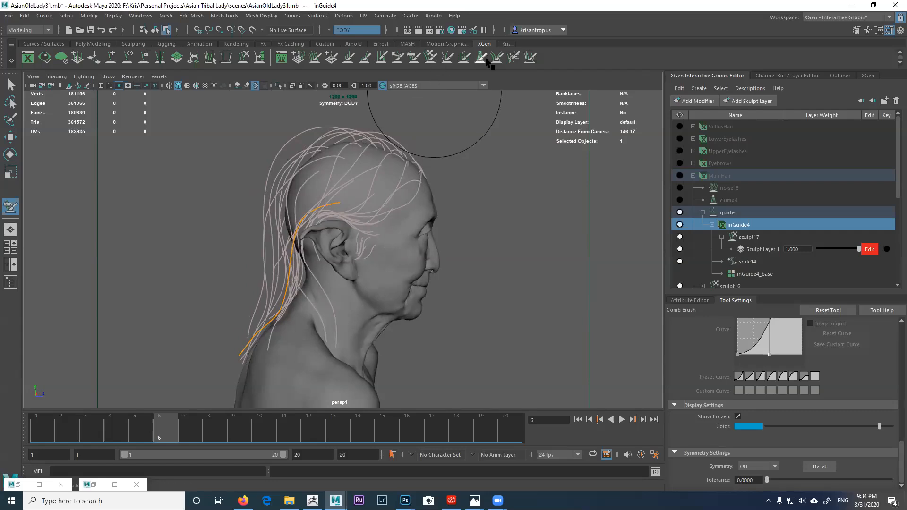
pyautogui.keyDown('alt'); pyautogui.moveTo(355, 212); pyautogui.dragTo(306, 215); pyautogui.keyUp('alt')
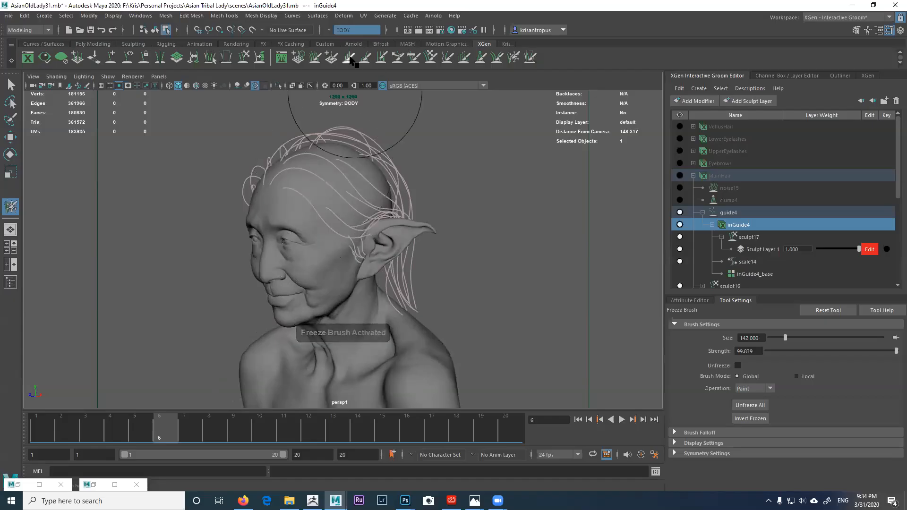
# Step: Comb the guide near the ear toward the left with the Comb Brush
pyautogui.click(331, 57)
pyautogui.moveTo(315, 216)
pyautogui.keyDown('alt'); pyautogui.mouseDown()
pyautogui.moveTo(327, 237)
pyautogui.moveTo(268, 245)
pyautogui.moveTo(288, 236)
pyautogui.mouseUp(); pyautogui.keyUp('alt')
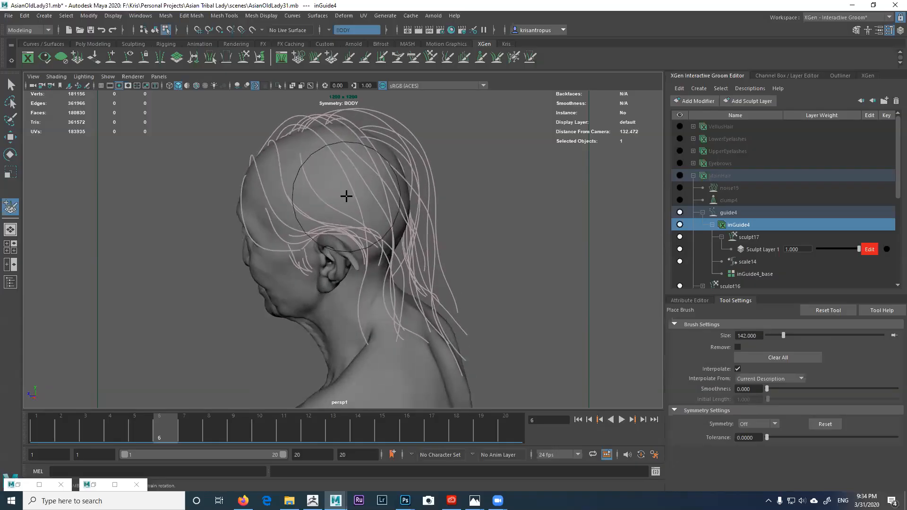
pyautogui.moveTo(371, 221)
pyautogui.keyDown('alt'); pyautogui.mouseDown()
pyautogui.moveTo(385, 204)
pyautogui.moveTo(307, 184)
pyautogui.moveTo(357, 184)
pyautogui.mouseUp(); pyautogui.keyUp('alt')
pyautogui.click(413, 57)
pyautogui.moveTo(416, 141)
pyautogui.keyDown('alt'); pyautogui.mouseDown()
pyautogui.moveTo(421, 178)
pyautogui.moveTo(491, 168)
pyautogui.mouseUp(); pyautogui.keyUp('alt')
pyautogui.moveTo(416, 209); pyautogui.dragTo(399, 199)
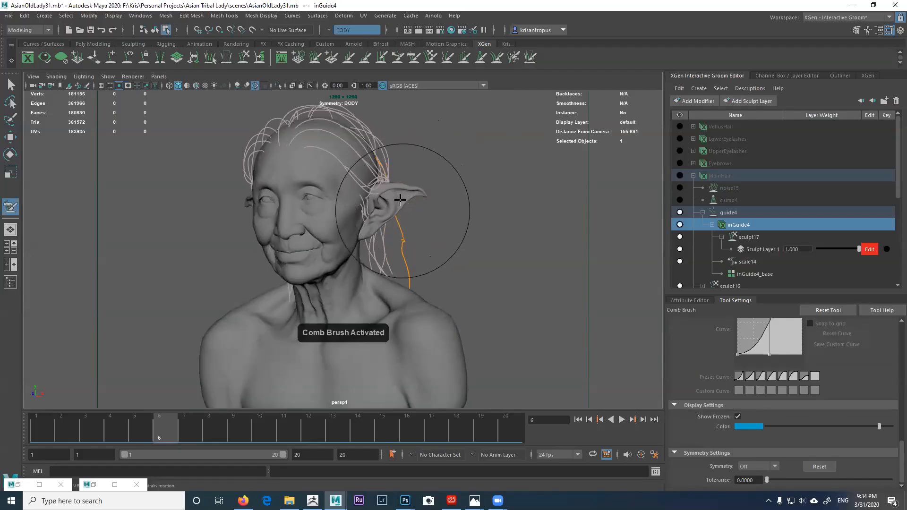
# Step: Comb the orange guide down behind the ear and bend it further to the right
pyautogui.keyDown('alt'); pyautogui.moveTo(408, 250); pyautogui.dragTo(384, 260); pyautogui.keyUp('alt')
pyautogui.keyDown('alt'); pyautogui.moveTo(384, 259); pyautogui.dragTo(381, 237, button='middle'); pyautogui.keyUp('alt')
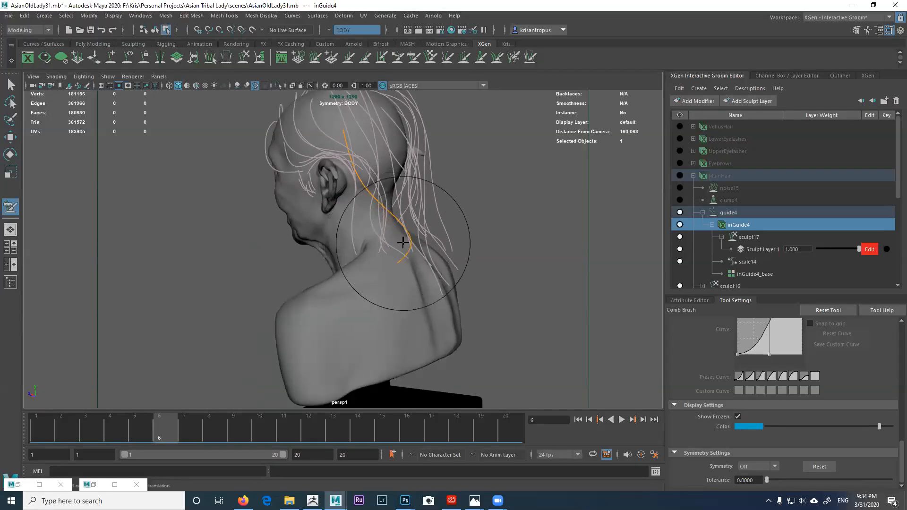
pyautogui.keyDown('alt'); pyautogui.moveTo(402, 242); pyautogui.dragTo(397, 277); pyautogui.keyUp('alt')
pyautogui.keyDown('alt'); pyautogui.moveTo(425, 306); pyautogui.dragTo(390, 286); pyautogui.keyUp('alt')
pyautogui.keyDown('alt'); pyautogui.moveTo(386, 255); pyautogui.dragTo(362, 246); pyautogui.keyUp('alt')
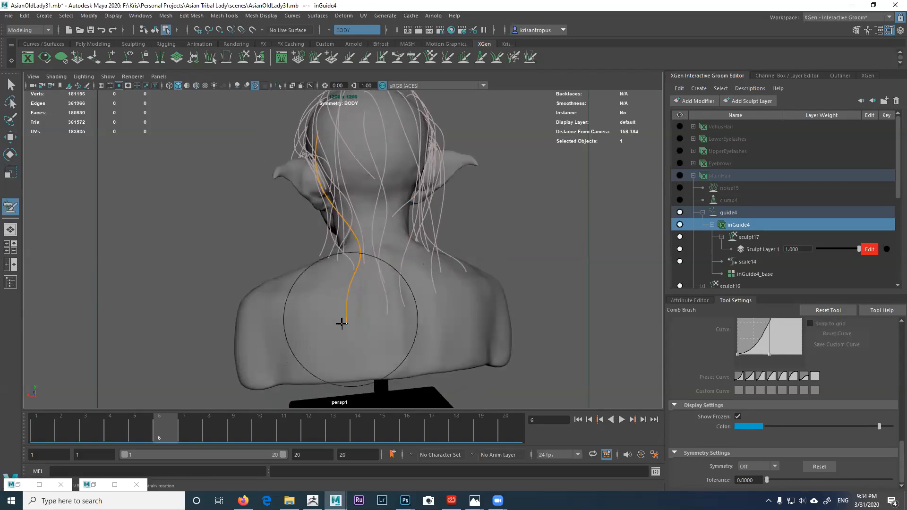
pyautogui.keyDown('alt'); pyautogui.moveTo(345, 333); pyautogui.dragTo(362, 165); pyautogui.keyUp('alt')
pyautogui.keyDown('alt'); pyautogui.moveTo(389, 202); pyautogui.dragTo(268, 222); pyautogui.keyUp('alt')
pyautogui.keyDown('alt'); pyautogui.moveTo(268, 222); pyautogui.dragTo(293, 220, button='right'); pyautogui.keyUp('alt')
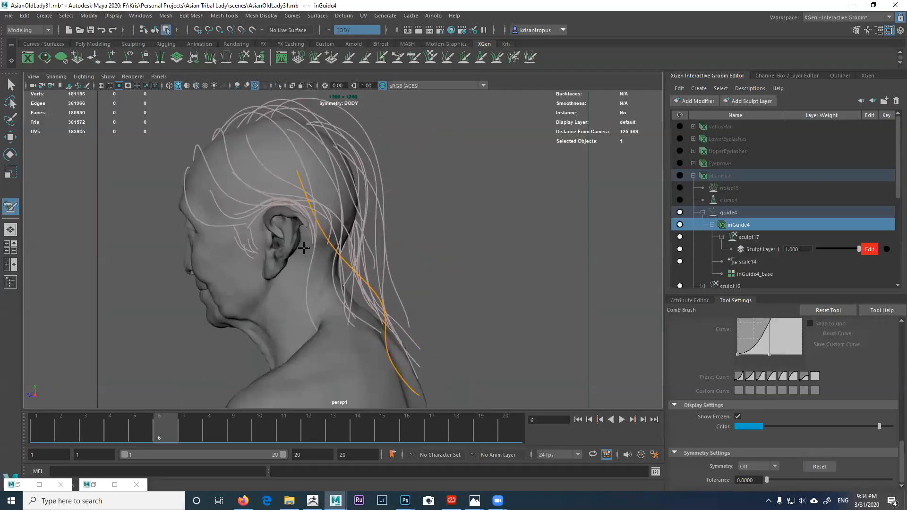
pyautogui.keyDown('alt'); pyautogui.moveTo(294, 220); pyautogui.dragTo(320, 272, button='middle'); pyautogui.keyUp('alt')
pyautogui.keyDown('alt'); pyautogui.moveTo(320, 271); pyautogui.dragTo(325, 272); pyautogui.keyUp('alt')
pyautogui.moveTo(347, 273)
pyautogui.mouseDown()
pyautogui.moveTo(365, 275)
pyautogui.moveTo(356, 227)
pyautogui.moveTo(370, 236)
pyautogui.moveTo(370, 218)
pyautogui.moveTo(409, 296)
pyautogui.mouseUp()
# Step: Orbit around the head to check the combed guide from the shoulders to the face
pyautogui.keyDown('alt'); pyautogui.moveTo(394, 262); pyautogui.dragTo(435, 233); pyautogui.keyUp('alt')
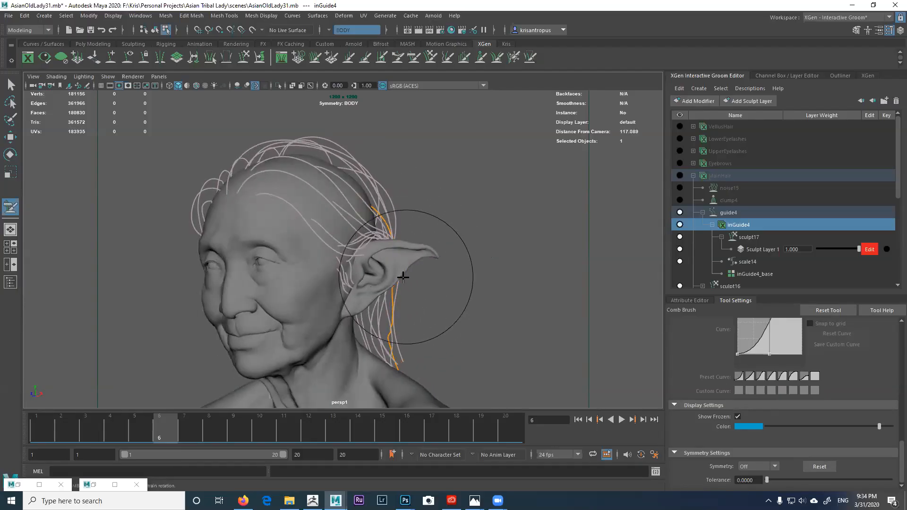
pyautogui.keyDown('alt'); pyautogui.moveTo(405, 296); pyautogui.dragTo(385, 292); pyautogui.keyUp('alt')
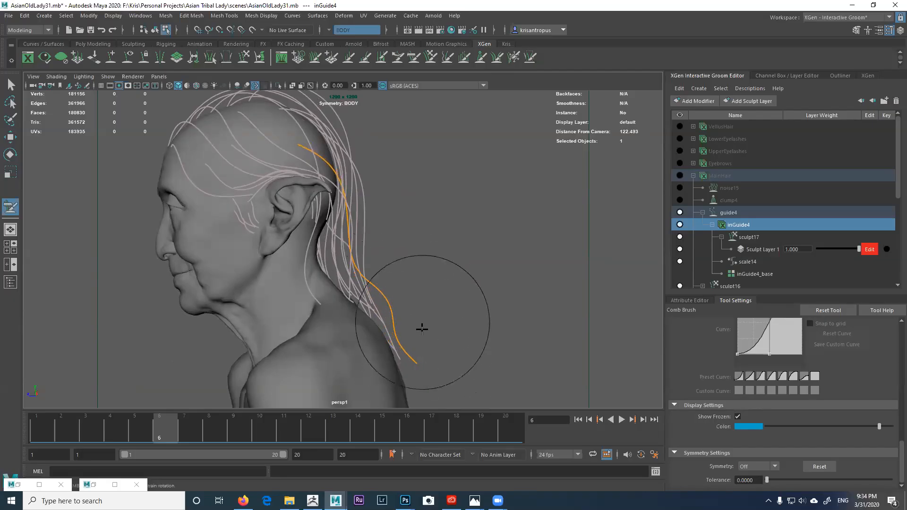
pyautogui.keyDown('alt'); pyautogui.moveTo(416, 339); pyautogui.dragTo(382, 272); pyautogui.keyUp('alt')
pyautogui.keyDown('alt'); pyautogui.moveTo(346, 202); pyautogui.dragTo(413, 202); pyautogui.keyUp('alt')
pyautogui.keyDown('alt'); pyautogui.moveTo(373, 262); pyautogui.dragTo(337, 251); pyautogui.keyUp('alt')
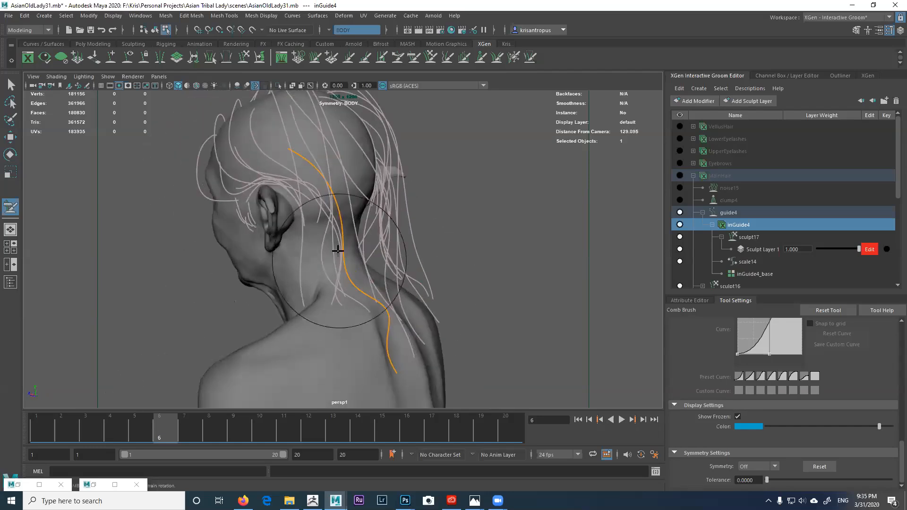
pyautogui.keyDown('alt'); pyautogui.moveTo(365, 282); pyautogui.dragTo(405, 341); pyautogui.keyUp('alt')
pyautogui.keyDown('alt'); pyautogui.moveTo(405, 372); pyautogui.dragTo(417, 280); pyautogui.keyUp('alt')
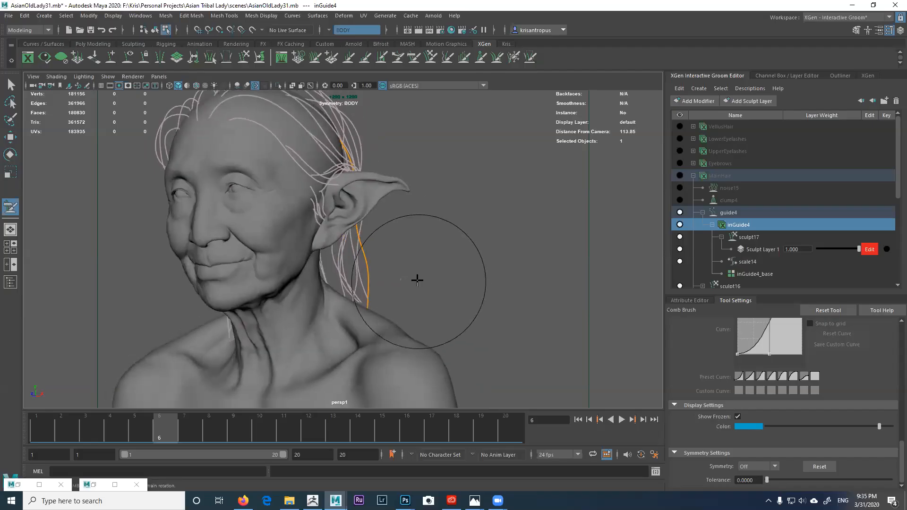
pyautogui.keyDown('alt'); pyautogui.moveTo(378, 184); pyautogui.dragTo(326, 215); pyautogui.keyUp('alt')
# Step: Show the MainHair preview and zoom in on the pointed ear to inspect the hair flow
pyautogui.click(720, 175)
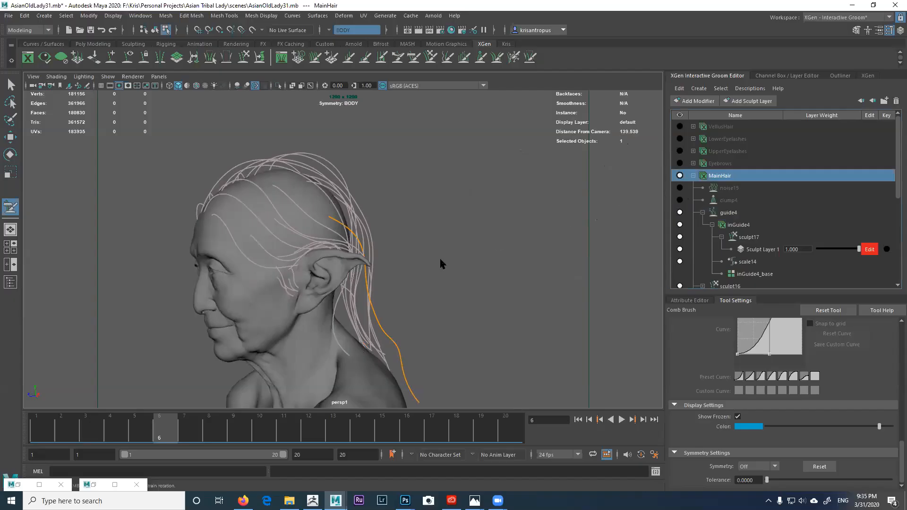
pyautogui.keyDown('alt'); pyautogui.moveTo(377, 255); pyautogui.dragTo(366, 259); pyautogui.keyUp('alt')
pyautogui.keyDown('alt'); pyautogui.moveTo(366, 259); pyautogui.dragTo(423, 273, button='right'); pyautogui.keyUp('alt')
pyautogui.keyDown('alt'); pyautogui.moveTo(423, 273); pyautogui.dragTo(418, 227, button='middle'); pyautogui.keyUp('alt')
pyautogui.moveTo(419, 229)
pyautogui.keyDown('alt'); pyautogui.mouseDown()
pyautogui.moveTo(510, 227)
pyautogui.moveTo(427, 226)
pyautogui.mouseUp(); pyautogui.keyUp('alt')
pyautogui.keyDown('alt'); pyautogui.moveTo(427, 226); pyautogui.dragTo(460, 239, button='right'); pyautogui.keyUp('alt')
pyautogui.moveTo(460, 239)
pyautogui.keyDown('alt'); pyautogui.mouseDown(button='middle')
pyautogui.moveTo(451, 245)
pyautogui.moveTo(475, 271)
pyautogui.mouseUp(button='middle'); pyautogui.keyUp('alt')
pyautogui.keyDown('alt'); pyautogui.moveTo(320, 252); pyautogui.dragTo(371, 277, button='right'); pyautogui.keyUp('alt')
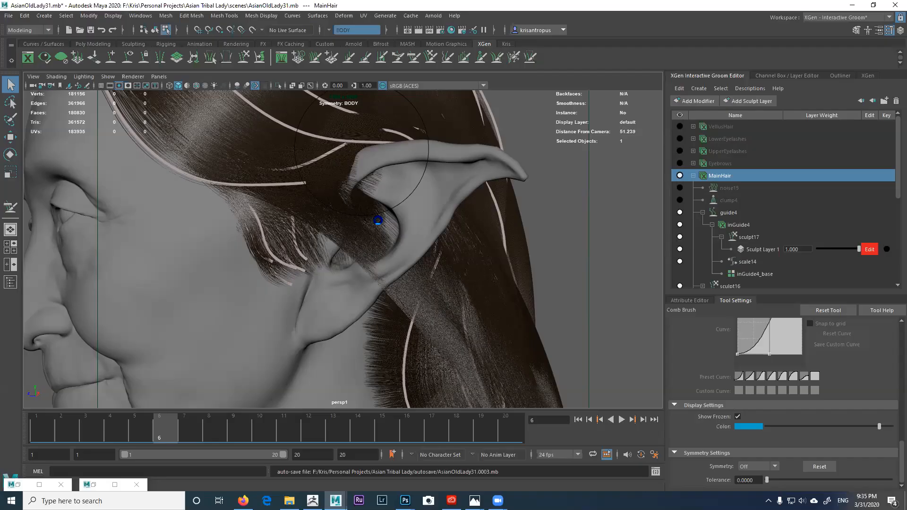
pyautogui.keyDown('alt'); pyautogui.moveTo(377, 220); pyautogui.dragTo(409, 195); pyautogui.keyUp('alt')
pyautogui.keyDown('alt'); pyautogui.moveTo(387, 208); pyautogui.dragTo(351, 208, button='right'); pyautogui.keyUp('alt')
pyautogui.keyDown('alt'); pyautogui.moveTo(350, 208); pyautogui.dragTo(356, 221, button='middle'); pyautogui.keyUp('alt')
pyautogui.moveTo(349, 219)
pyautogui.keyDown('alt'); pyautogui.mouseDown()
pyautogui.moveTo(503, 208)
pyautogui.moveTo(403, 203)
pyautogui.mouseUp(); pyautogui.keyUp('alt')
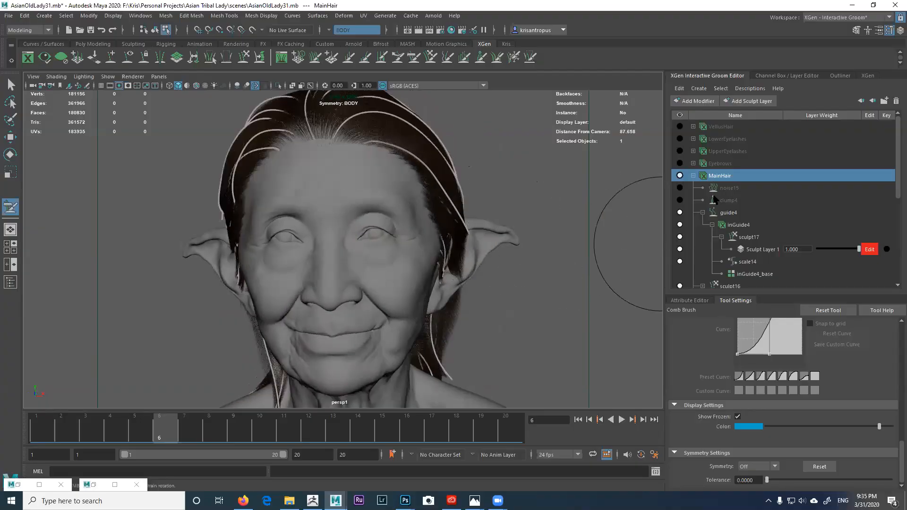
# Step: Hide the MainHair hair preview
pyautogui.click(680, 175)
pyautogui.keyDown('alt'); pyautogui.moveTo(500, 211); pyautogui.dragTo(461, 196); pyautogui.keyUp('alt')
pyautogui.click(514, 57)
pyautogui.moveTo(436, 260)
pyautogui.keyDown('alt'); pyautogui.mouseDown()
pyautogui.moveTo(397, 264)
pyautogui.moveTo(355, 81)
pyautogui.mouseUp(); pyautogui.keyUp('alt')
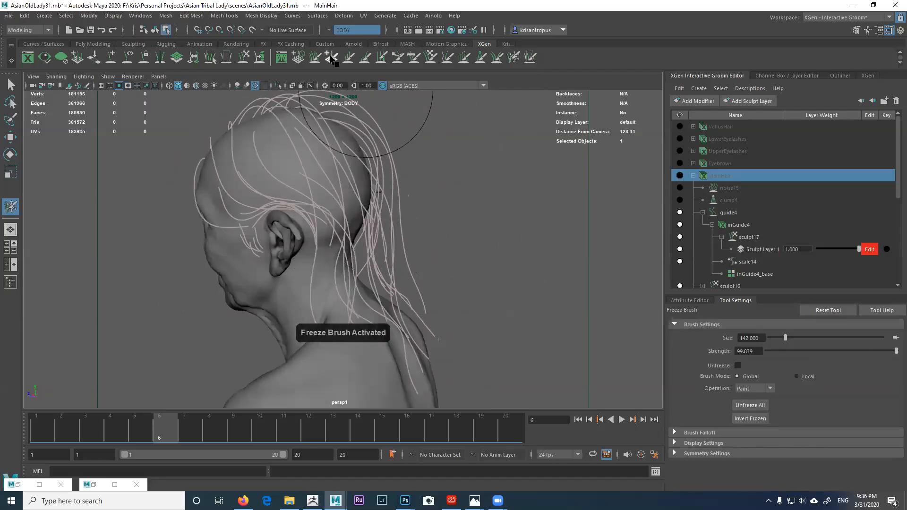
# Step: Place a new inGuide4 guide on the scalp above the ear
pyautogui.click(331, 57)
pyautogui.moveTo(373, 246)
pyautogui.keyDown('alt'); pyautogui.mouseDown()
pyautogui.moveTo(348, 247)
pyautogui.moveTo(324, 228)
pyautogui.moveTo(365, 243)
pyautogui.moveTo(463, 239)
pyautogui.moveTo(473, 220)
pyautogui.moveTo(358, 196)
pyautogui.mouseUp(); pyautogui.keyUp('alt')
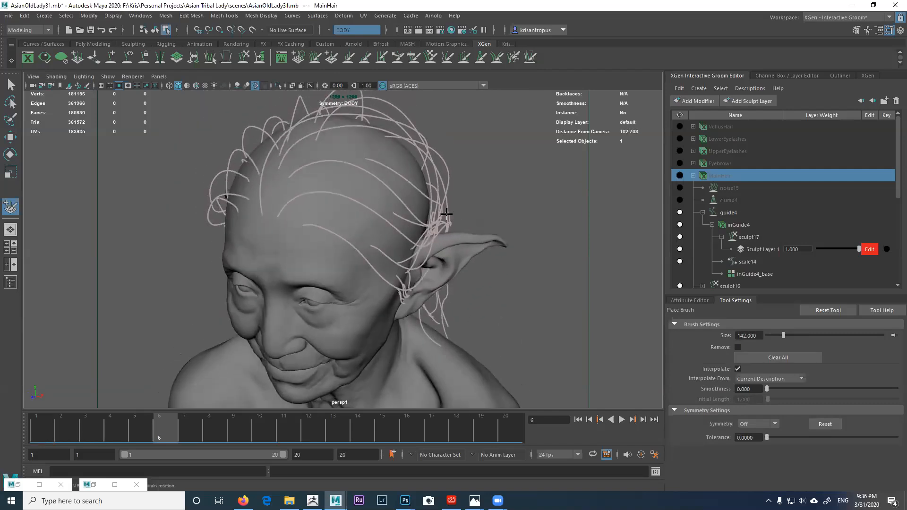
pyautogui.click(340, 191)
pyautogui.click(737, 225)
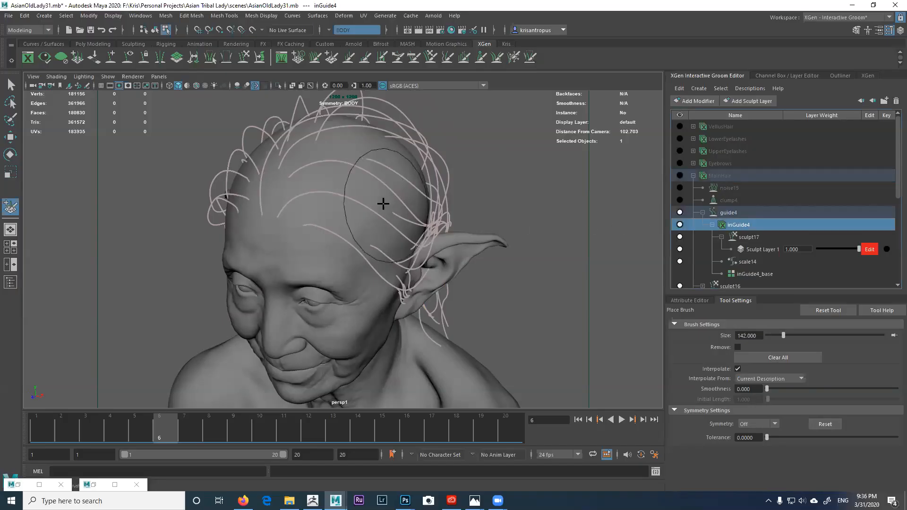
pyautogui.keyDown('alt'); pyautogui.moveTo(383, 203); pyautogui.dragTo(354, 201); pyautogui.keyUp('alt')
pyautogui.click(354, 200)
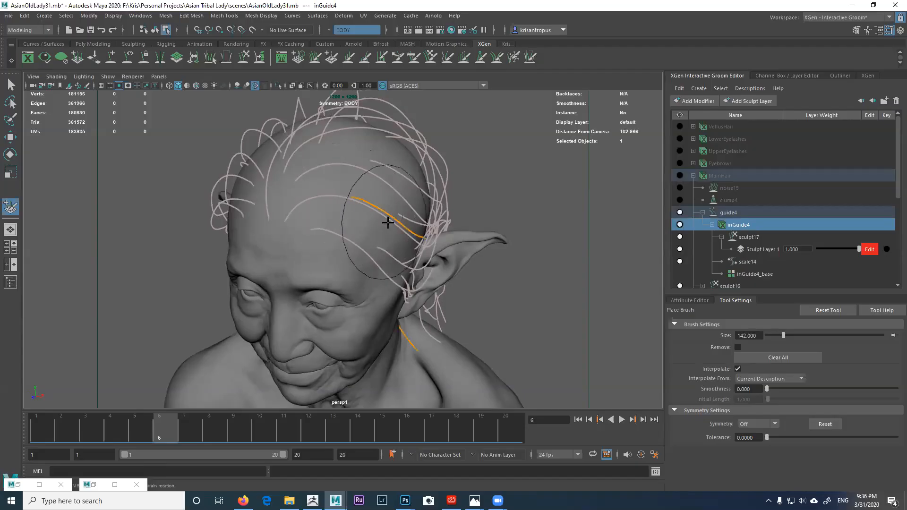
pyautogui.scroll(-3, 403, 225)
pyautogui.keyDown('alt'); pyautogui.moveTo(403, 225); pyautogui.dragTo(312, 187); pyautogui.keyUp('alt')
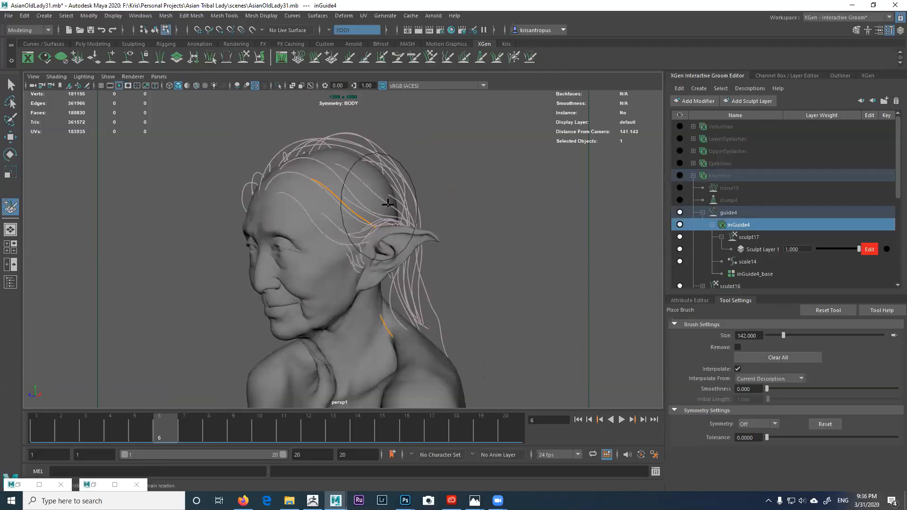
# Step: Comb the new guide back toward the ear, checking it from front, side and back
pyautogui.click(414, 57)
pyautogui.moveTo(538, 202)
pyautogui.keyDown('alt'); pyautogui.mouseDown()
pyautogui.moveTo(378, 189)
pyautogui.moveTo(387, 179)
pyautogui.mouseUp(); pyautogui.keyUp('alt')
pyautogui.moveTo(444, 189)
pyautogui.keyDown('alt'); pyautogui.mouseDown()
pyautogui.moveTo(389, 200)
pyautogui.moveTo(388, 238)
pyautogui.moveTo(366, 241)
pyautogui.moveTo(393, 246)
pyautogui.moveTo(373, 250)
pyautogui.moveTo(380, 259)
pyautogui.moveTo(378, 235)
pyautogui.moveTo(367, 284)
pyautogui.mouseUp(); pyautogui.keyUp('alt')
pyautogui.moveTo(392, 360)
pyautogui.keyDown('alt'); pyautogui.mouseDown()
pyautogui.moveTo(425, 334)
pyautogui.moveTo(411, 350)
pyautogui.mouseUp(); pyautogui.keyUp('alt')
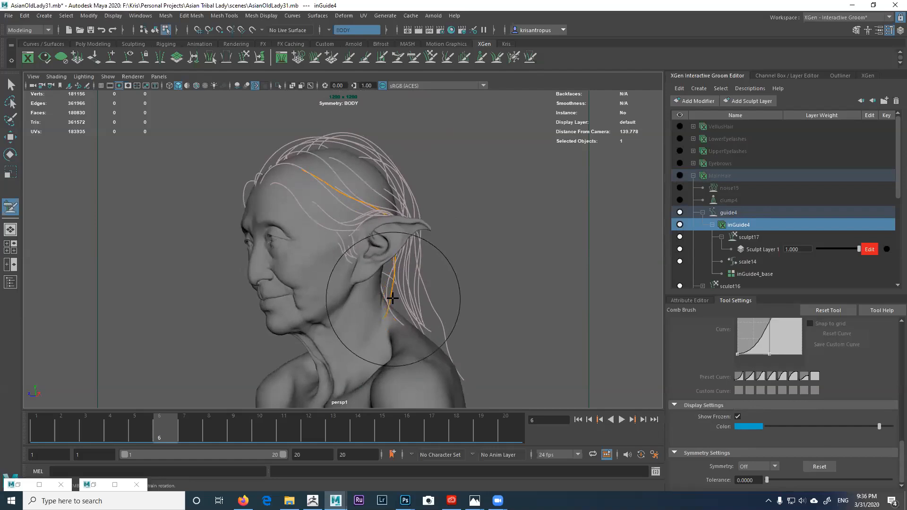
pyautogui.keyDown('alt'); pyautogui.moveTo(397, 297); pyautogui.dragTo(406, 339); pyautogui.keyUp('alt')
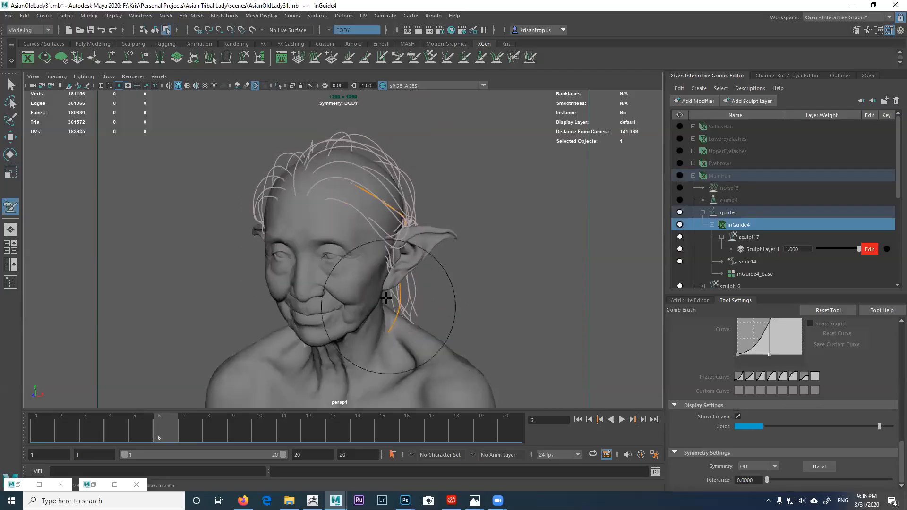
pyautogui.keyDown('alt'); pyautogui.moveTo(392, 191); pyautogui.dragTo(373, 279); pyautogui.keyUp('alt')
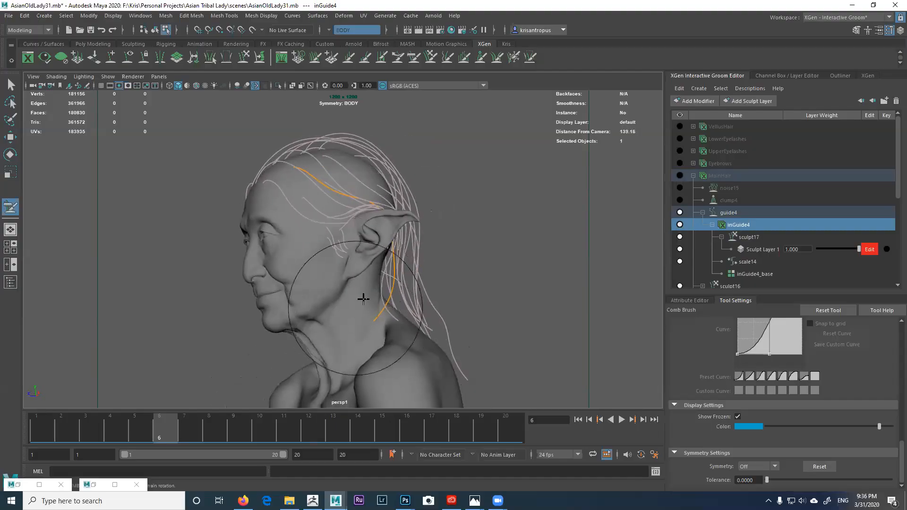
# Step: Lengthen the new orange guides with the Length Brush at Min and Max Length 35
pyautogui.click(348, 58)
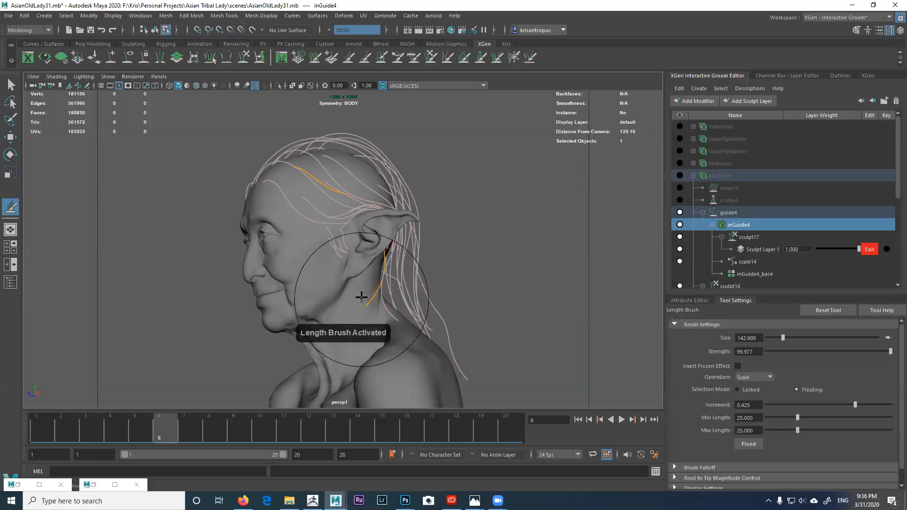
pyautogui.keyDown('alt'); pyautogui.moveTo(359, 285); pyautogui.dragTo(353, 301); pyautogui.keyUp('alt')
pyautogui.scroll(-2, 353, 300)
pyautogui.keyDown('alt'); pyautogui.moveTo(350, 291); pyautogui.dragTo(342, 261, button='middle'); pyautogui.keyUp('alt')
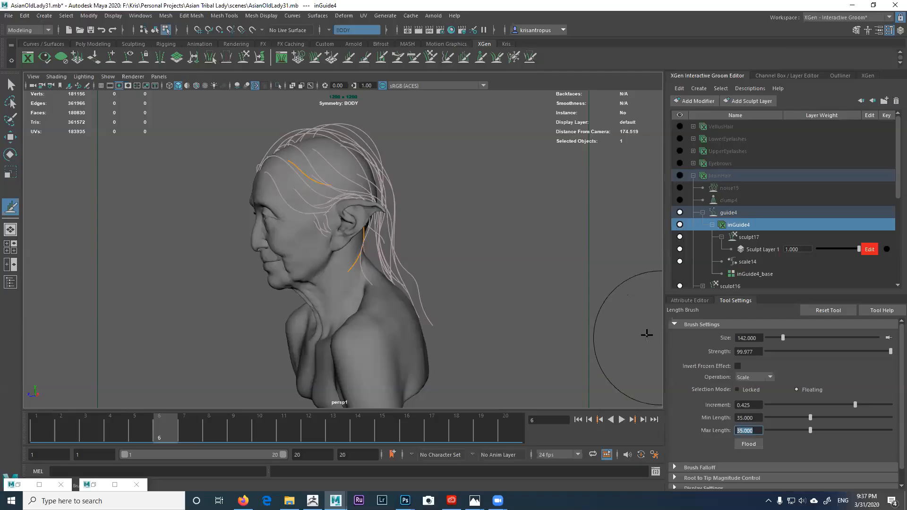
pyautogui.moveTo(415, 291)
pyautogui.keyDown('alt'); pyautogui.mouseDown()
pyautogui.moveTo(304, 286)
pyautogui.moveTo(305, 309)
pyautogui.mouseUp(); pyautogui.keyUp('alt')
# Step: Comb the guides back from the temple and down the neck, then preview MainHair
pyautogui.click(413, 57)
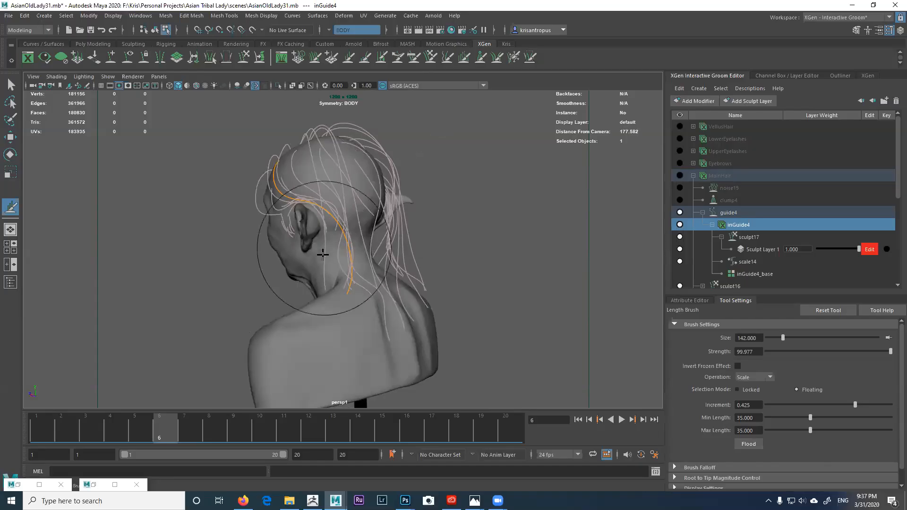
pyautogui.moveTo(307, 309)
pyautogui.keyDown('alt'); pyautogui.mouseDown()
pyautogui.moveTo(369, 305)
pyautogui.moveTo(331, 277)
pyautogui.moveTo(401, 298)
pyautogui.moveTo(300, 326)
pyautogui.mouseUp(); pyautogui.keyUp('alt')
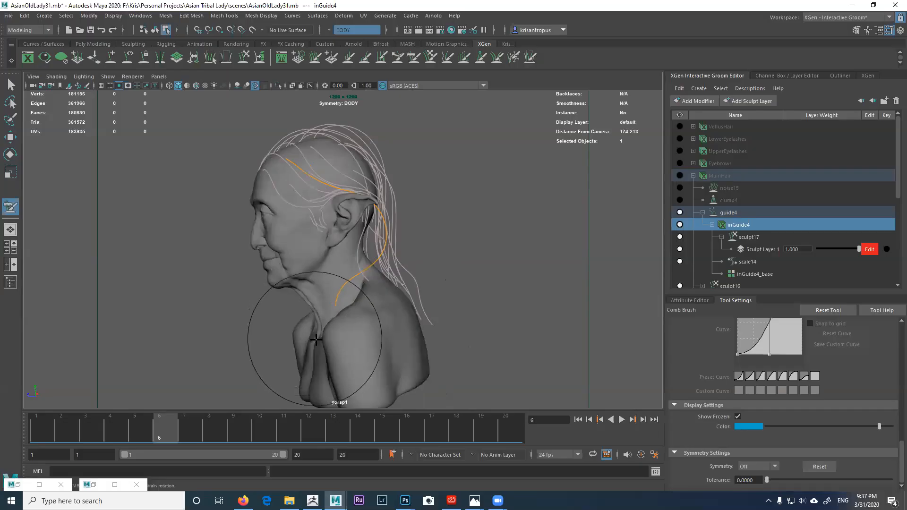
pyautogui.scroll(3, 324, 326)
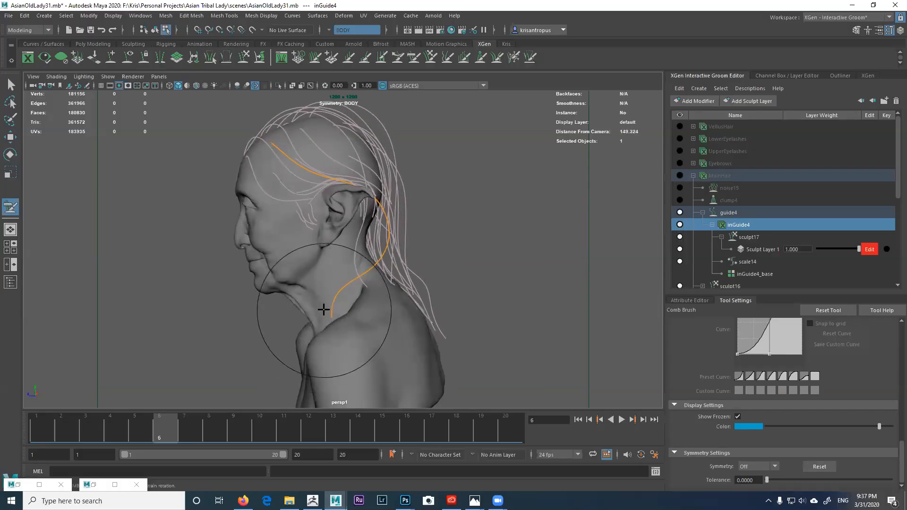
pyautogui.keyDown('alt'); pyautogui.moveTo(328, 300); pyautogui.dragTo(359, 324); pyautogui.keyUp('alt')
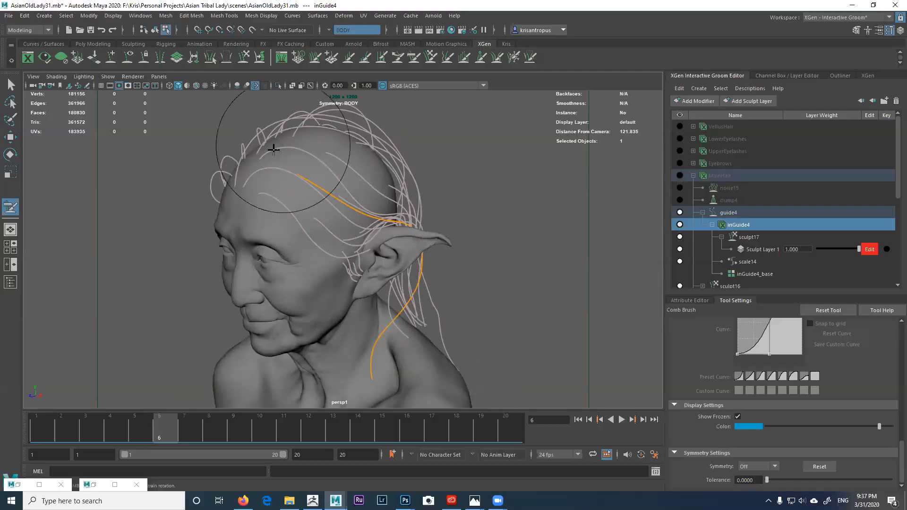
pyautogui.keyDown('alt'); pyautogui.moveTo(320, 172); pyautogui.dragTo(276, 205); pyautogui.keyUp('alt')
pyautogui.keyDown('alt'); pyautogui.moveTo(354, 349); pyautogui.dragTo(334, 283); pyautogui.keyUp('alt')
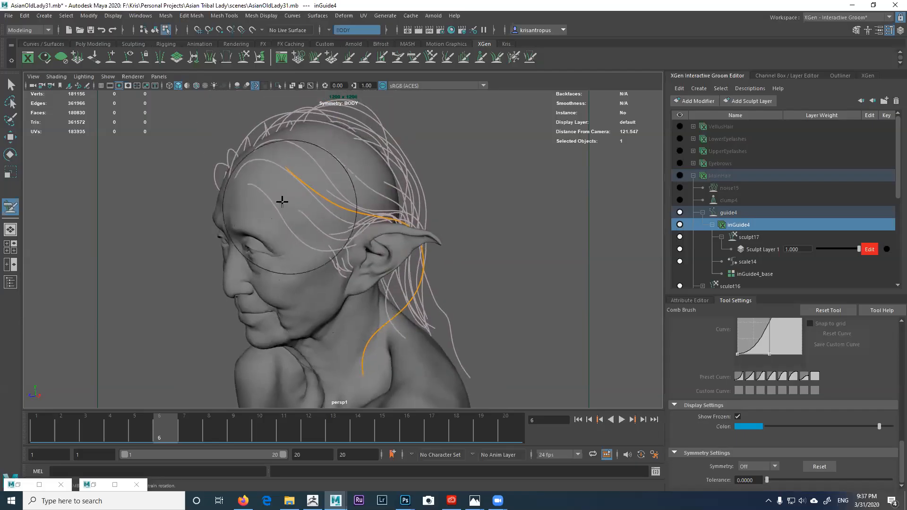
pyautogui.moveTo(289, 198)
pyautogui.keyDown('alt'); pyautogui.mouseDown()
pyautogui.moveTo(274, 193)
pyautogui.moveTo(368, 178)
pyautogui.moveTo(381, 143)
pyautogui.moveTo(354, 166)
pyautogui.moveTo(299, 179)
pyautogui.mouseUp(); pyautogui.keyUp('alt')
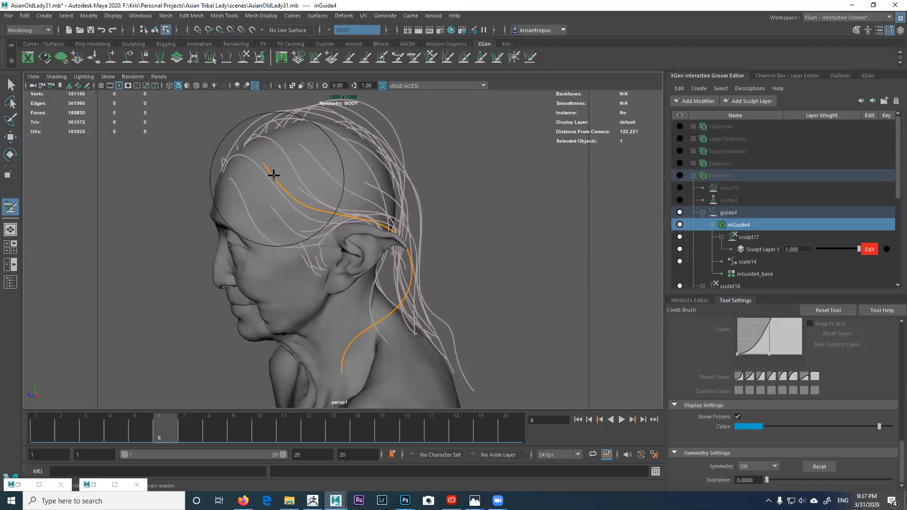
pyautogui.keyDown('alt'); pyautogui.moveTo(254, 178); pyautogui.dragTo(343, 242); pyautogui.keyUp('alt')
pyautogui.keyDown('alt'); pyautogui.moveTo(348, 282); pyautogui.dragTo(341, 199); pyautogui.keyUp('alt')
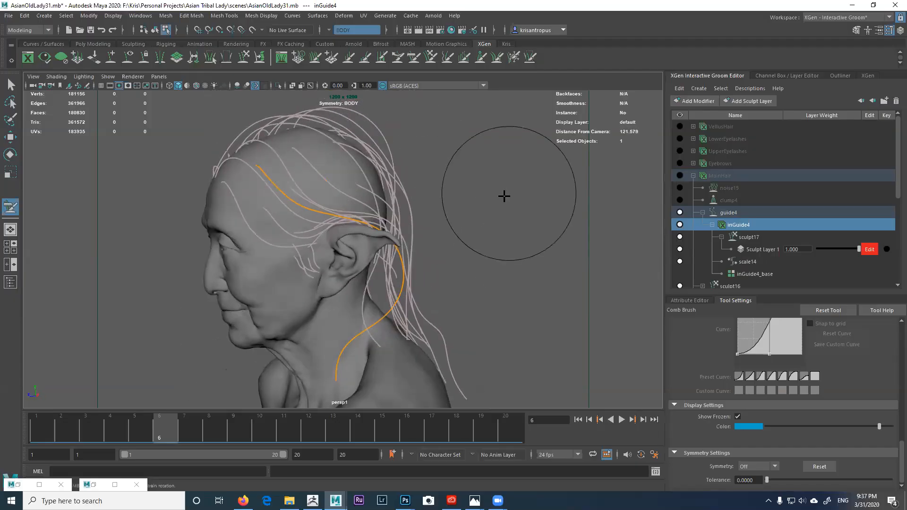
pyautogui.click(677, 175)
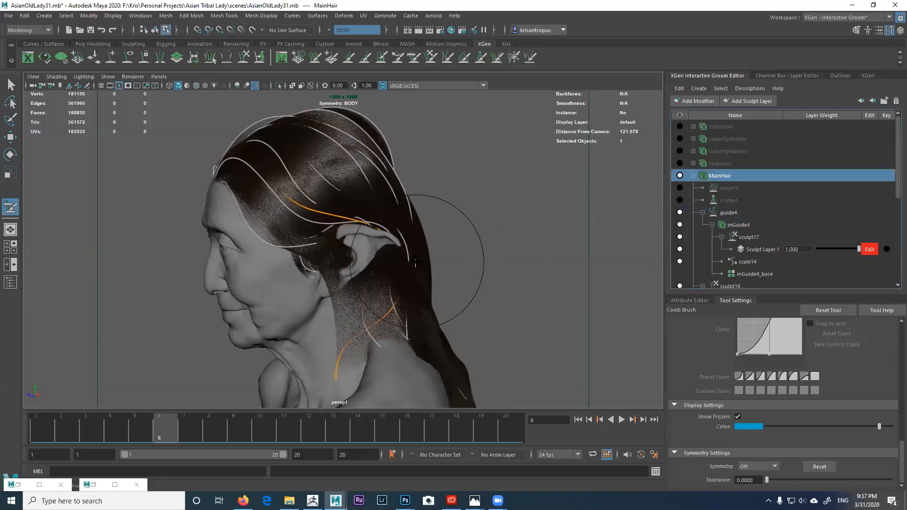
# Step: Orbit around the head to inspect the MainHair strands from all sides
pyautogui.keyDown('alt'); pyautogui.moveTo(441, 254); pyautogui.dragTo(505, 271); pyautogui.keyUp('alt')
pyautogui.keyDown('alt'); pyautogui.moveTo(506, 271); pyautogui.dragTo(524, 274, button='right'); pyautogui.keyUp('alt')
pyautogui.keyDown('alt'); pyautogui.moveTo(480, 264); pyautogui.dragTo(393, 268); pyautogui.keyUp('alt')
pyautogui.keyDown('alt'); pyautogui.moveTo(351, 249); pyautogui.dragTo(358, 263, button='right'); pyautogui.keyUp('alt')
pyautogui.keyDown('alt'); pyautogui.moveTo(359, 263); pyautogui.dragTo(369, 284, button='middle'); pyautogui.keyUp('alt')
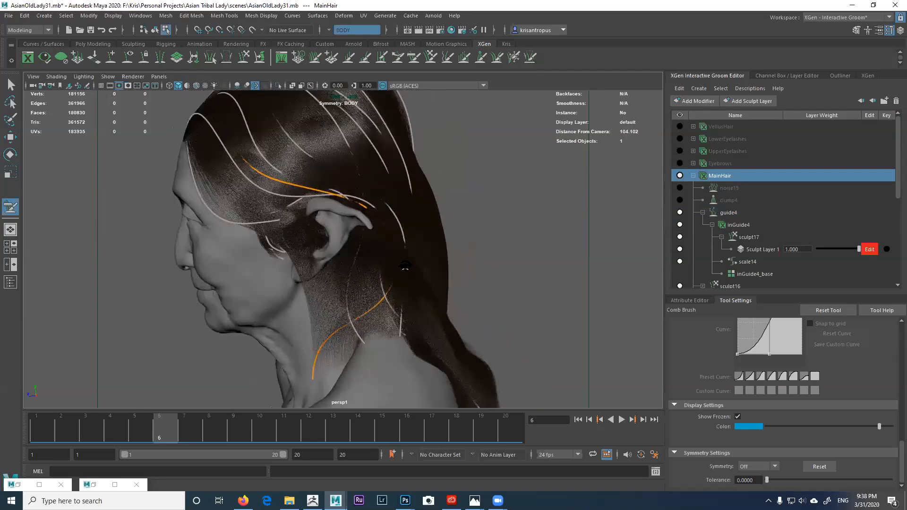
pyautogui.keyDown('alt'); pyautogui.moveTo(369, 272); pyautogui.dragTo(420, 264); pyautogui.keyUp('alt')
pyautogui.keyDown('alt'); pyautogui.moveTo(367, 244); pyautogui.dragTo(349, 240, button='right'); pyautogui.keyUp('alt')
pyautogui.keyDown('alt'); pyautogui.moveTo(378, 237); pyautogui.dragTo(504, 240); pyautogui.keyUp('alt')
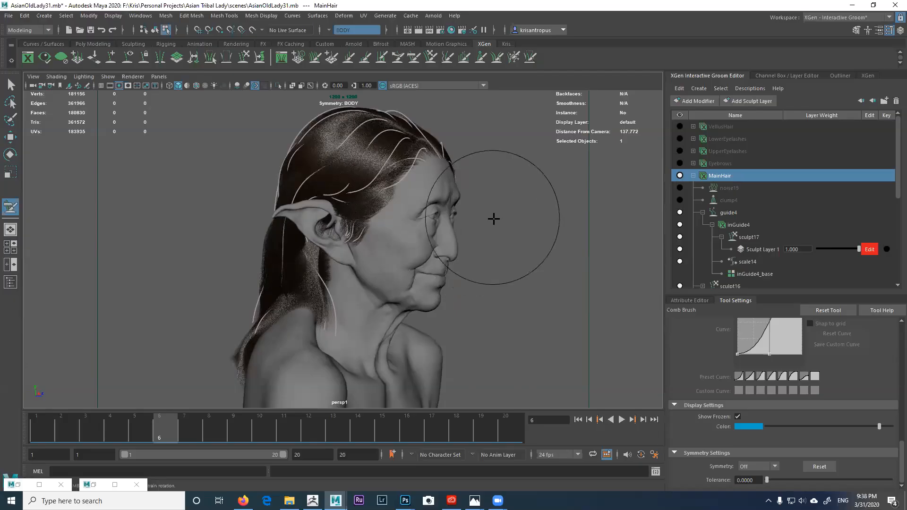
pyautogui.moveTo(494, 225)
pyautogui.keyDown('alt'); pyautogui.mouseDown(button='right')
pyautogui.moveTo(513, 248)
pyautogui.moveTo(522, 236)
pyautogui.mouseUp(button='right'); pyautogui.keyUp('alt')
pyautogui.keyDown('alt'); pyautogui.moveTo(522, 236); pyautogui.dragTo(447, 221); pyautogui.keyUp('alt')
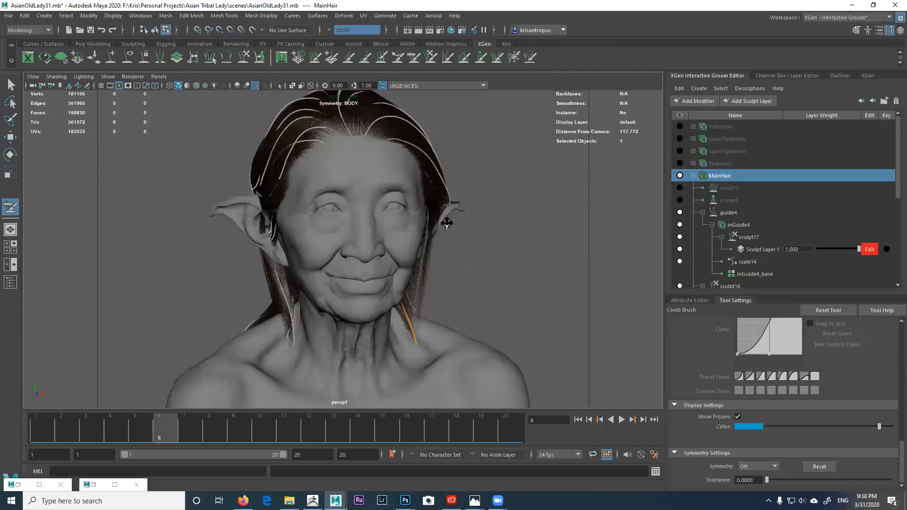
pyautogui.keyDown('alt'); pyautogui.moveTo(448, 220); pyautogui.dragTo(459, 256, button='middle'); pyautogui.keyUp('alt')
pyautogui.keyDown('alt'); pyautogui.moveTo(439, 230); pyautogui.dragTo(453, 244, button='right'); pyautogui.keyUp('alt')
pyautogui.keyDown('alt'); pyautogui.moveTo(453, 244); pyautogui.dragTo(318, 240); pyautogui.keyUp('alt')
pyautogui.keyDown('alt'); pyautogui.moveTo(415, 228); pyautogui.dragTo(439, 206, button='middle'); pyautogui.keyUp('alt')
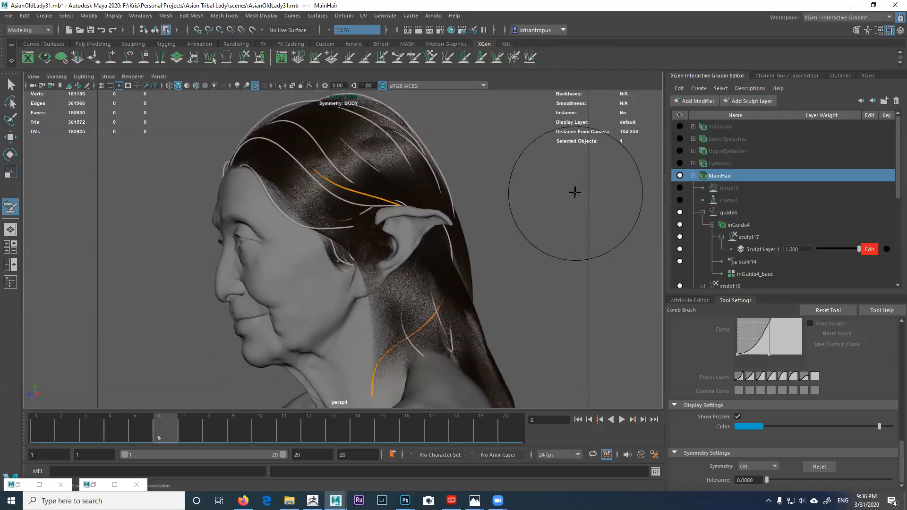
# Step: Select inGuide4 and hide MainHair so only the guide curves remain
pyautogui.click(737, 224)
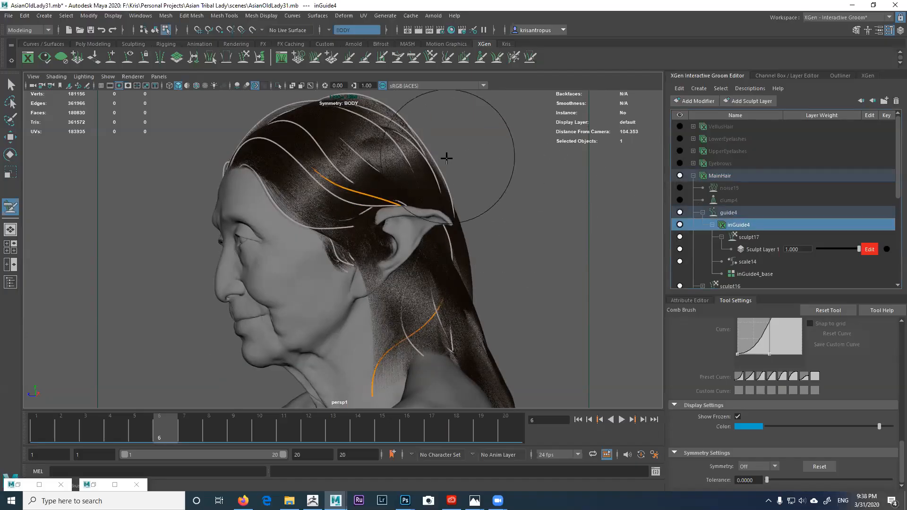
pyautogui.keyDown('alt'); pyautogui.moveTo(400, 182); pyautogui.dragTo(411, 183); pyautogui.keyUp('alt')
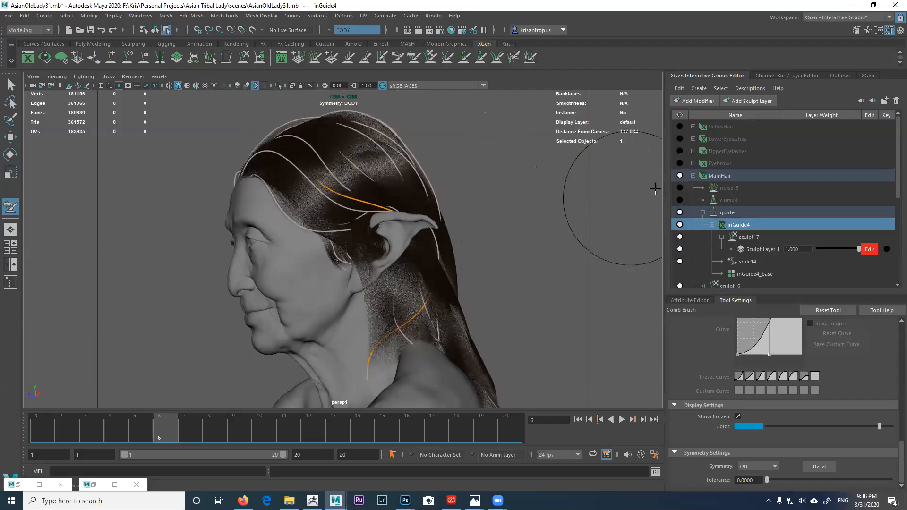
pyautogui.click(679, 175)
pyautogui.moveTo(420, 218)
pyautogui.keyDown('alt'); pyautogui.mouseDown()
pyautogui.moveTo(411, 198)
pyautogui.moveTo(467, 193)
pyautogui.mouseUp(); pyautogui.keyUp('alt')
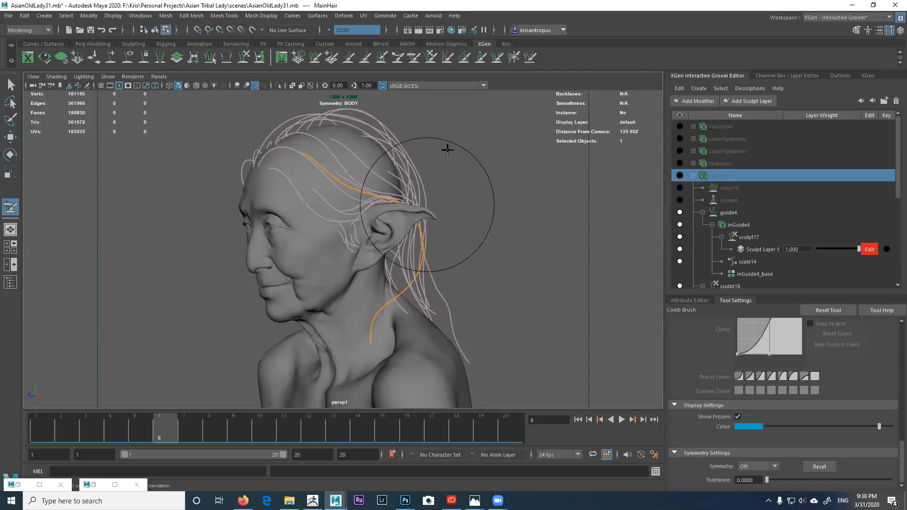
# Step: Activate the Freeze Brush and view the side of the head
pyautogui.click(513, 58)
pyautogui.keyDown('alt'); pyautogui.moveTo(430, 274); pyautogui.dragTo(415, 276); pyautogui.keyUp('alt')
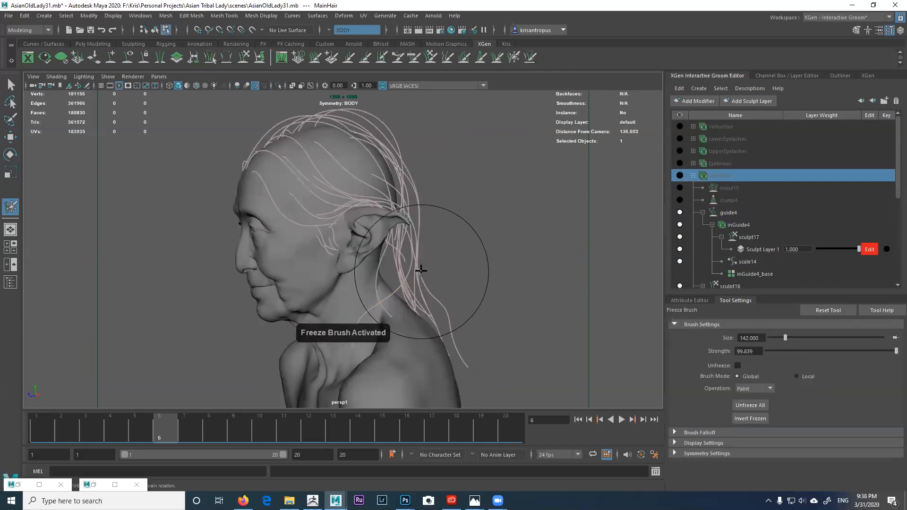
pyautogui.keyDown('alt'); pyautogui.moveTo(404, 248); pyautogui.dragTo(456, 277, button='right'); pyautogui.keyUp('alt')
pyautogui.keyDown('alt'); pyautogui.moveTo(456, 276); pyautogui.dragTo(407, 239); pyautogui.keyUp('alt')
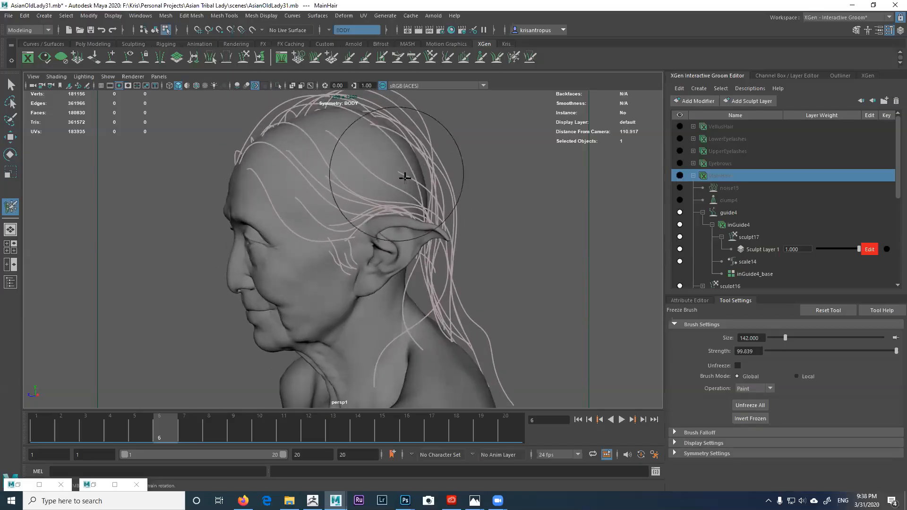
pyautogui.moveTo(386, 203)
pyautogui.keyDown('alt'); pyautogui.mouseDown()
pyautogui.moveTo(377, 198)
pyautogui.moveTo(382, 213)
pyautogui.mouseUp(); pyautogui.keyUp('alt')
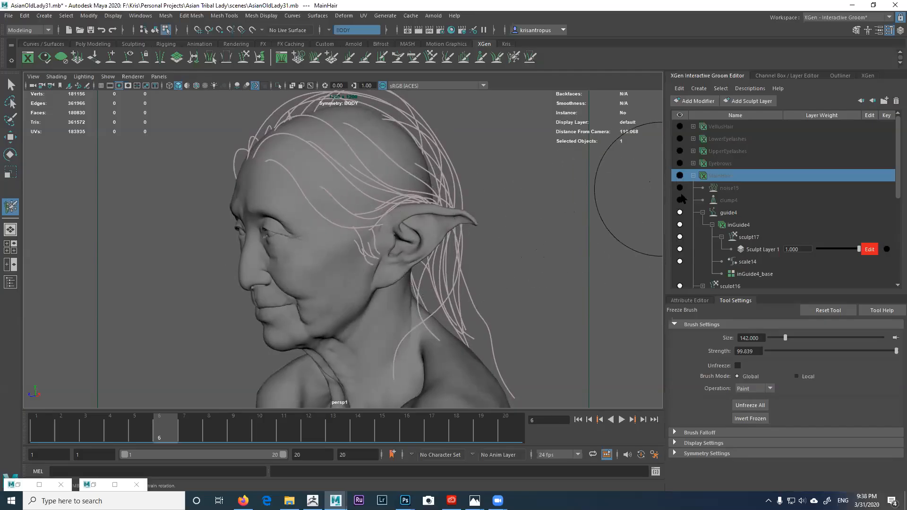
# Step: Show the MainHair strands again and hide the inGuide4 guide curves
pyautogui.click(679, 176)
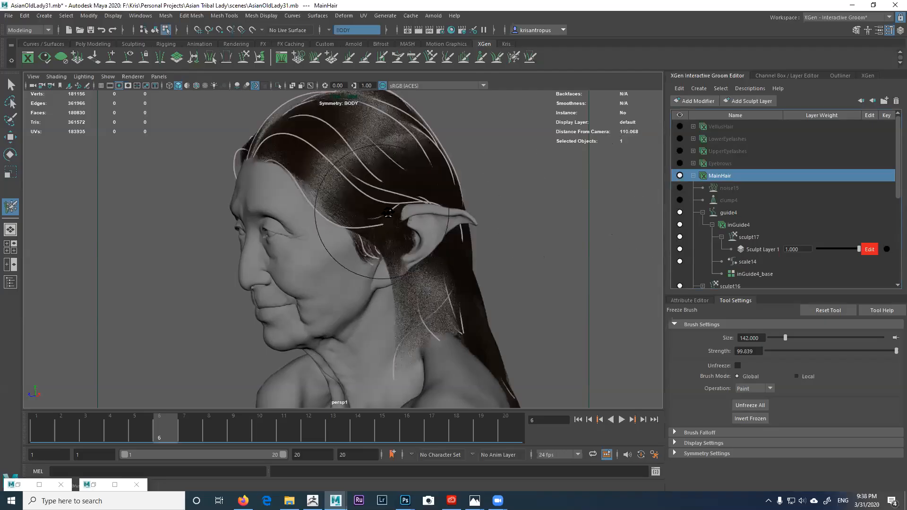
pyautogui.keyDown('alt'); pyautogui.moveTo(638, 192); pyautogui.dragTo(522, 271); pyautogui.keyUp('alt')
pyautogui.click(680, 225)
pyautogui.keyDown('alt'); pyautogui.moveTo(522, 271); pyautogui.dragTo(550, 281, button='right'); pyautogui.keyUp('alt')
pyautogui.moveTo(456, 242)
pyautogui.keyDown('alt'); pyautogui.mouseDown()
pyautogui.moveTo(472, 265)
pyautogui.moveTo(470, 232)
pyautogui.moveTo(490, 231)
pyautogui.moveTo(451, 213)
pyautogui.mouseUp(); pyautogui.keyUp('alt')
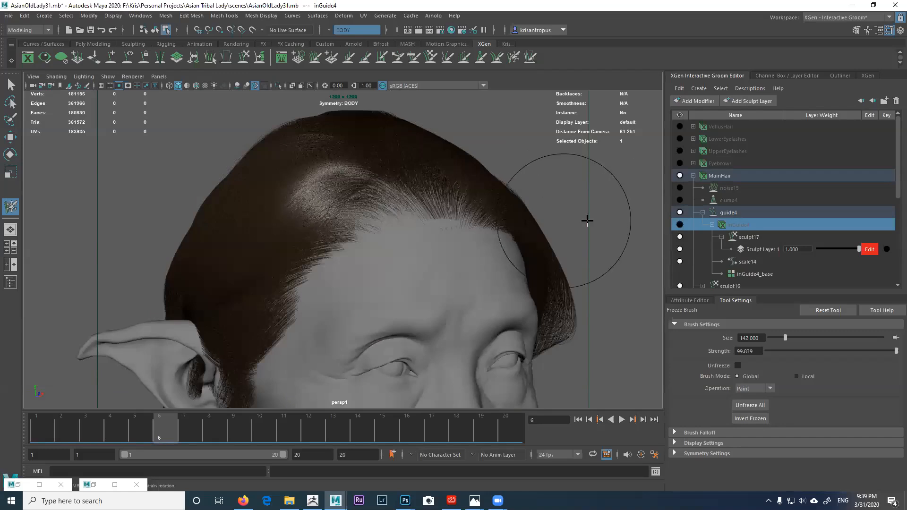
# Step: Add a Sculpt modifier (sculpt20) to MainHair, edit its Sculpt Layer 1, and reactivate the Freeze Brush
pyautogui.click(728, 181)
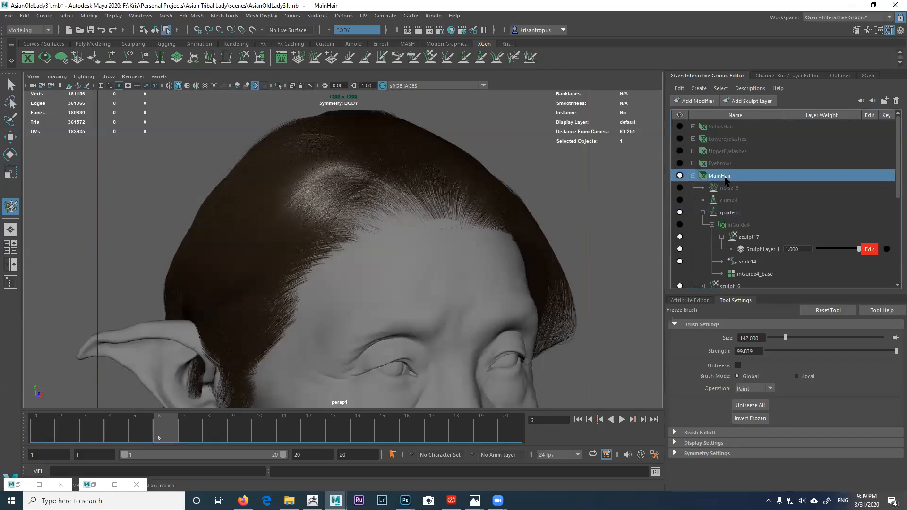
pyautogui.moveTo(546, 217)
pyautogui.keyDown('alt'); pyautogui.mouseDown()
pyautogui.moveTo(533, 222)
pyautogui.moveTo(512, 216)
pyautogui.moveTo(530, 211)
pyautogui.moveTo(499, 206)
pyautogui.moveTo(468, 217)
pyautogui.mouseUp(); pyautogui.keyUp('alt')
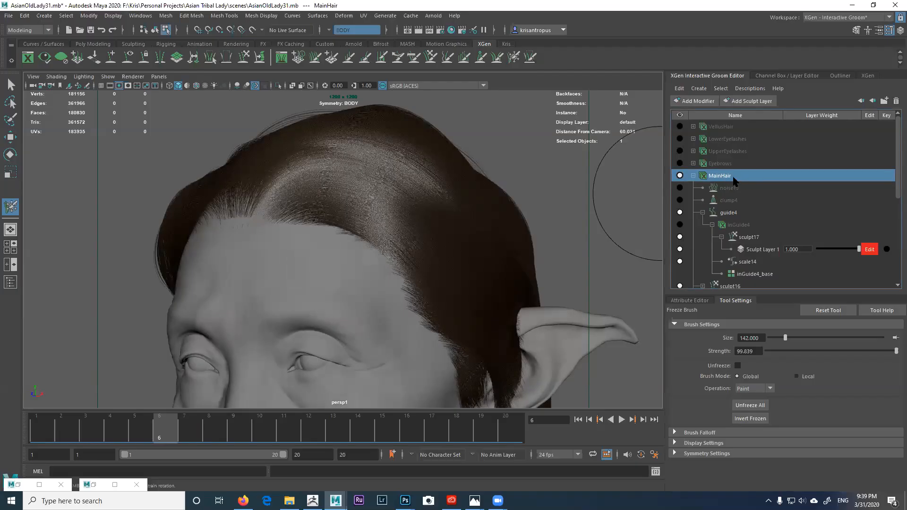
pyautogui.click(701, 105)
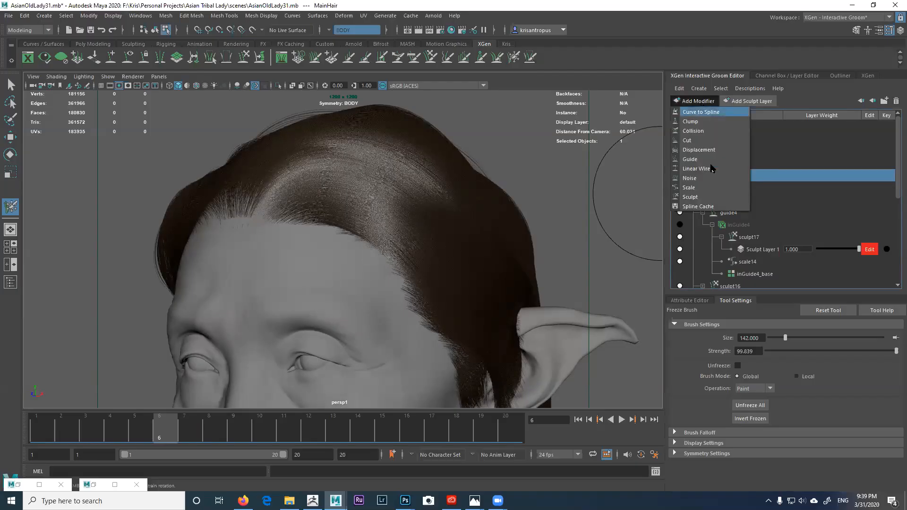
pyautogui.click(704, 199)
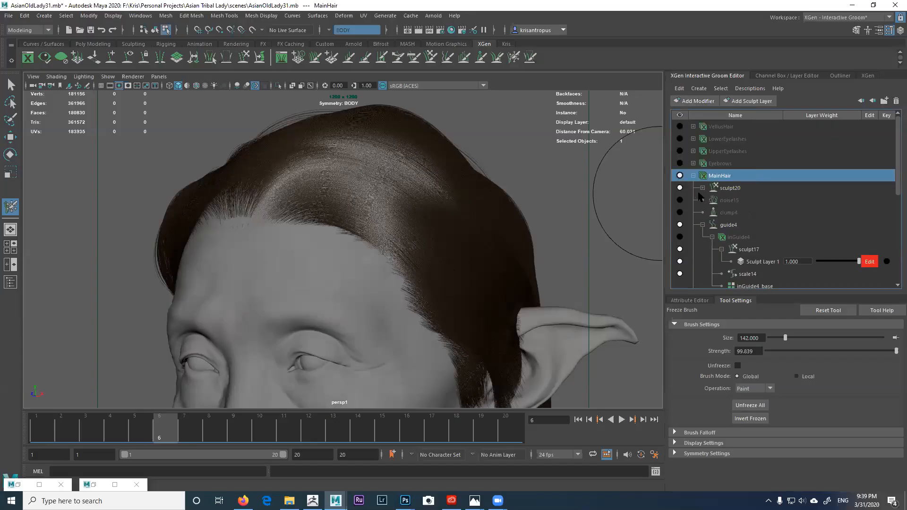
pyautogui.click(869, 201)
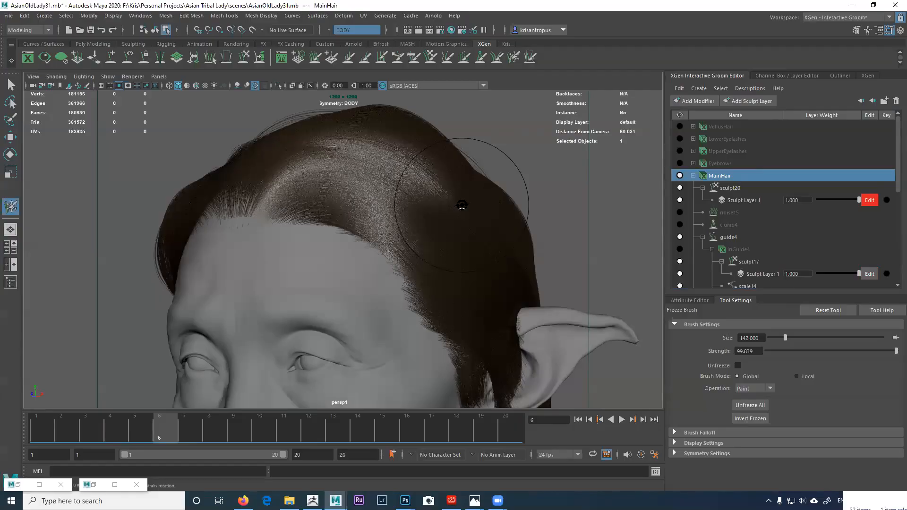
pyautogui.keyDown('alt'); pyautogui.moveTo(462, 206); pyautogui.dragTo(463, 359); pyautogui.keyUp('alt')
pyautogui.keyDown('alt'); pyautogui.moveTo(457, 267); pyautogui.dragTo(472, 162); pyautogui.keyUp('alt')
pyautogui.click(515, 58)
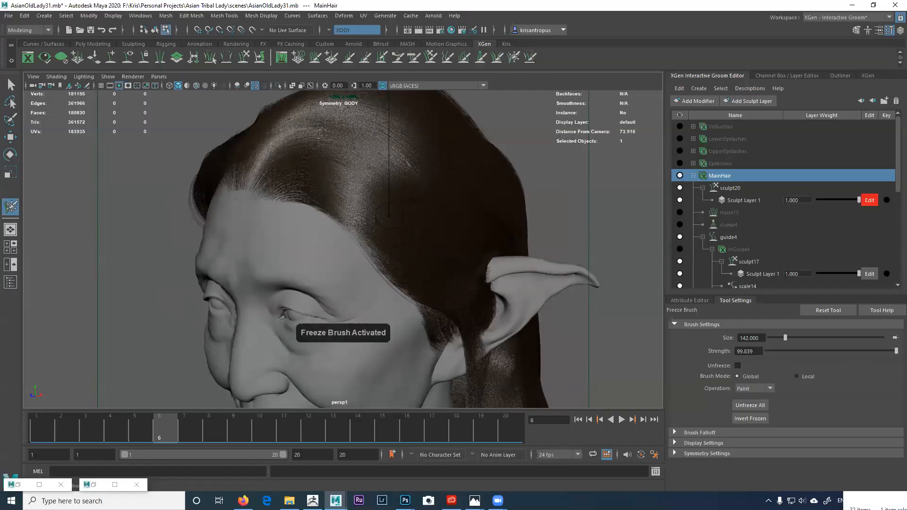
# Step: Enlarge the Freeze Brush from 25 to 29 and freeze a strand from hairline to behind the ear
pyautogui.press('b')
pyautogui.moveTo(348, 170); pyautogui.dragTo(356, 159)
pyautogui.moveTo(392, 198)
pyautogui.keyDown('alt'); pyautogui.mouseDown()
pyautogui.moveTo(375, 172)
pyautogui.moveTo(343, 187)
pyautogui.mouseUp(); pyautogui.keyUp('alt')
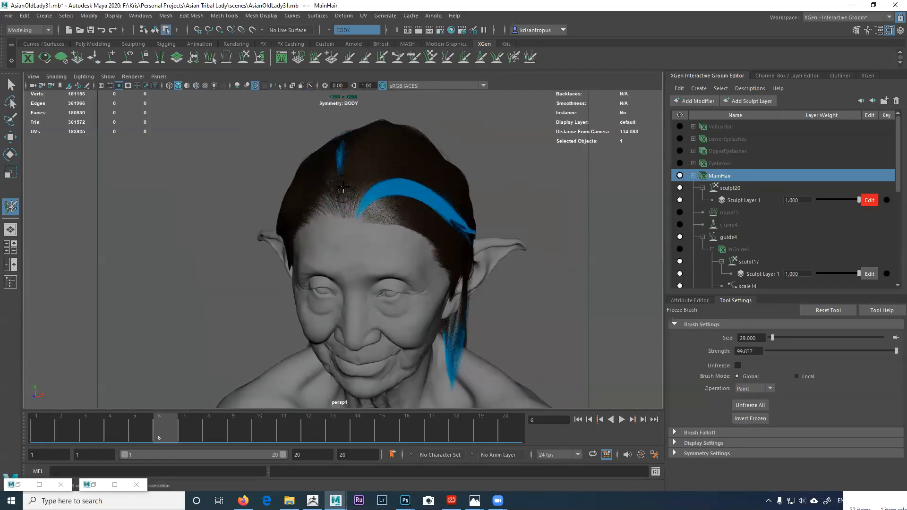
pyautogui.keyDown('alt'); pyautogui.moveTo(396, 204); pyautogui.dragTo(359, 196); pyautogui.keyUp('alt')
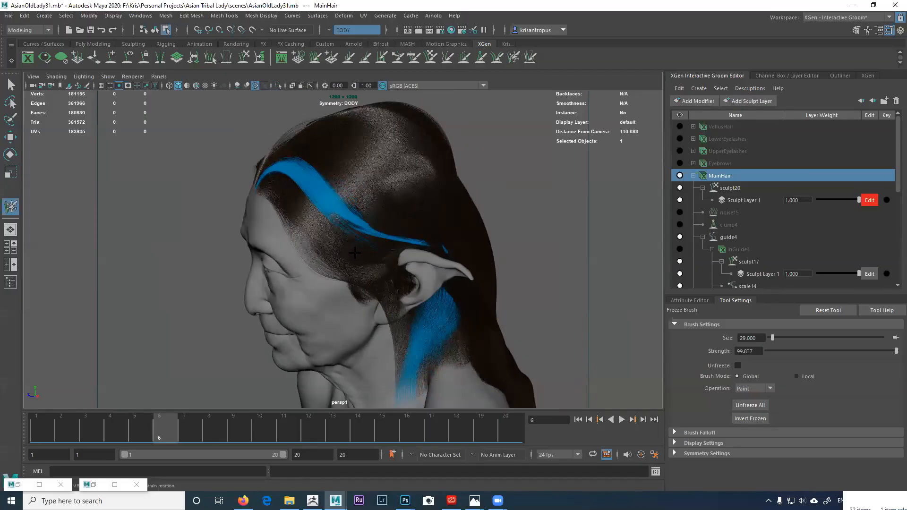
pyautogui.keyDown('alt'); pyautogui.moveTo(357, 255); pyautogui.dragTo(422, 163); pyautogui.keyUp('alt')
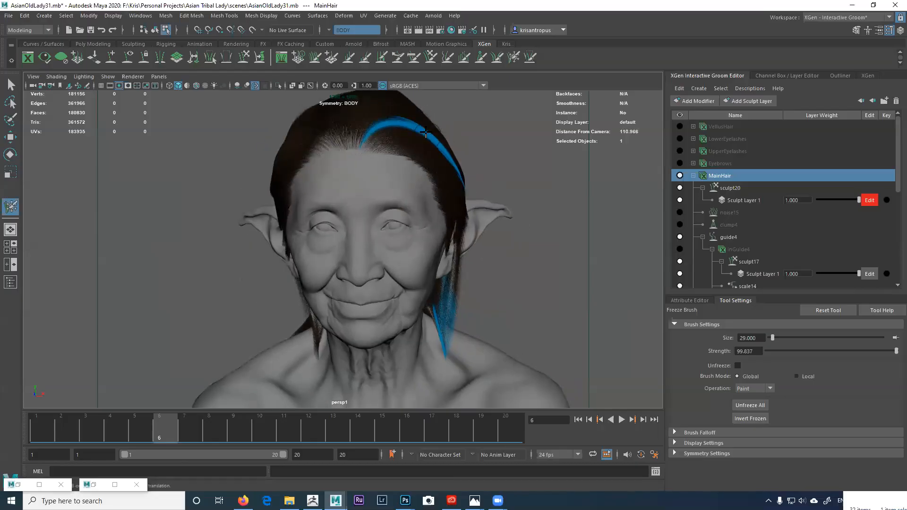
pyautogui.click(411, 58)
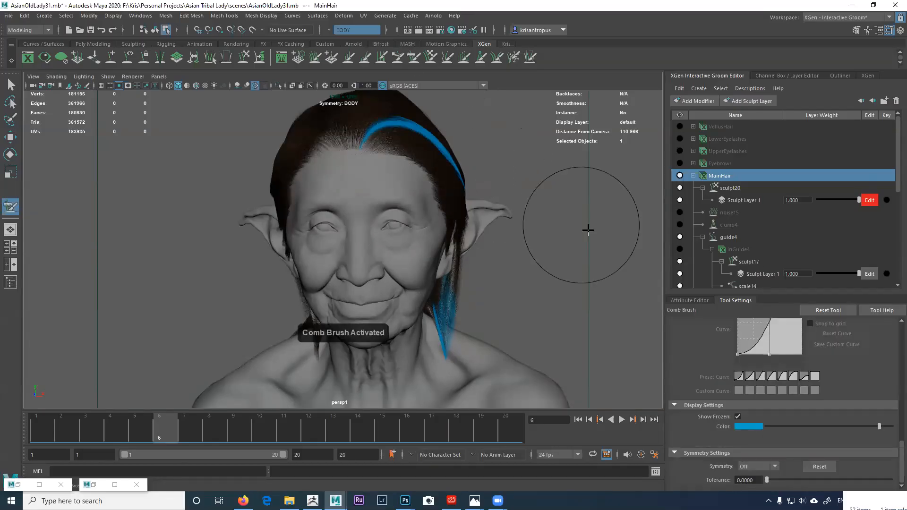
# Step: Lift the frozen blue strand and push it back from the hairline
pyautogui.moveTo(901, 447); pyautogui.dragTo(887, 325)
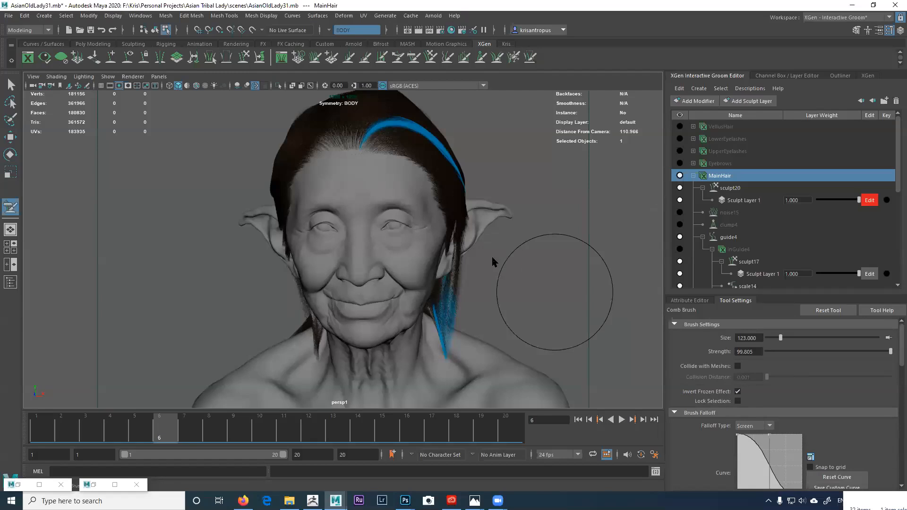
pyautogui.keyDown('alt'); pyautogui.moveTo(493, 258); pyautogui.dragTo(524, 264, button='right'); pyautogui.keyUp('alt')
pyautogui.keyDown('alt'); pyautogui.moveTo(493, 258); pyautogui.dragTo(488, 355, button='middle'); pyautogui.keyUp('alt')
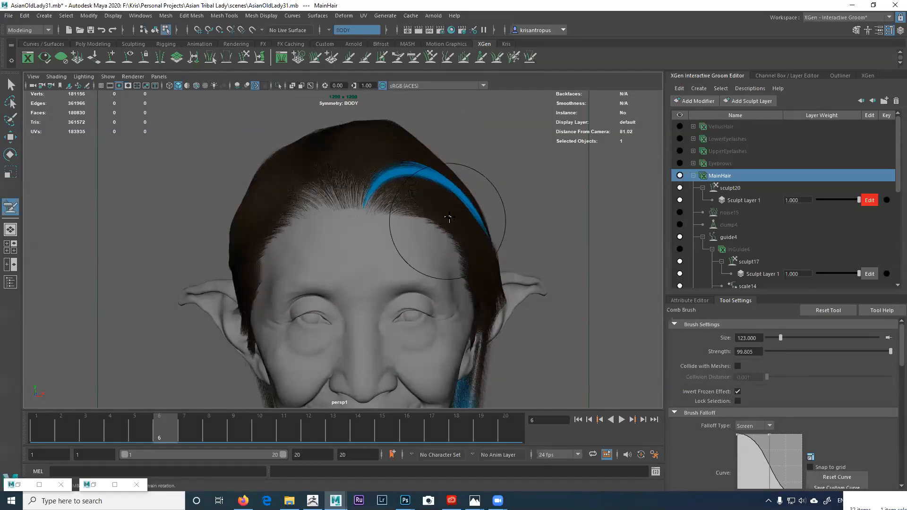
pyautogui.keyDown('alt'); pyautogui.moveTo(449, 218); pyautogui.dragTo(459, 216); pyautogui.keyUp('alt')
pyautogui.moveTo(427, 184)
pyautogui.mouseDown()
pyautogui.moveTo(432, 179)
pyautogui.moveTo(359, 197)
pyautogui.moveTo(326, 222)
pyautogui.mouseUp()
pyautogui.moveTo(219, 223)
pyautogui.mouseDown()
pyautogui.moveTo(231, 265)
pyautogui.moveTo(243, 259)
pyautogui.moveTo(247, 291)
pyautogui.mouseUp()
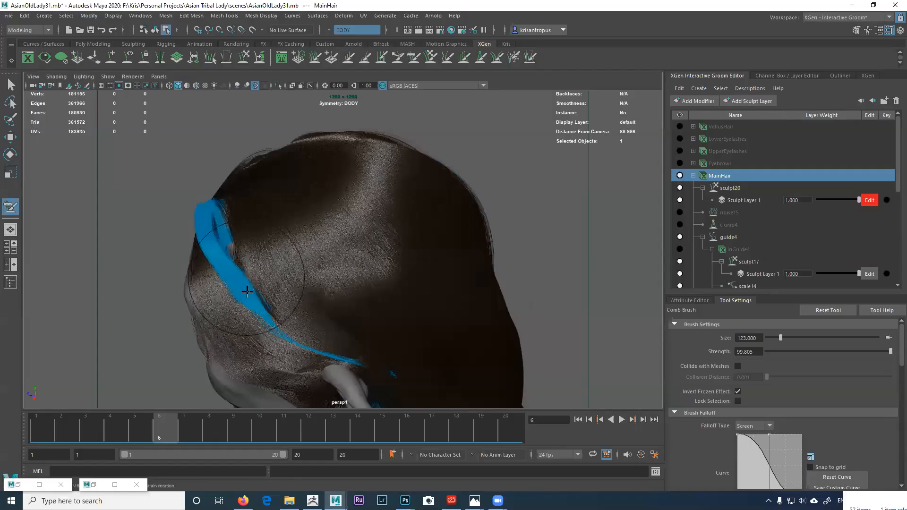
# Step: Curve the blue strand along the ear and comb it behind the neck
pyautogui.keyDown('alt'); pyautogui.moveTo(318, 270); pyautogui.dragTo(449, 189); pyautogui.keyUp('alt')
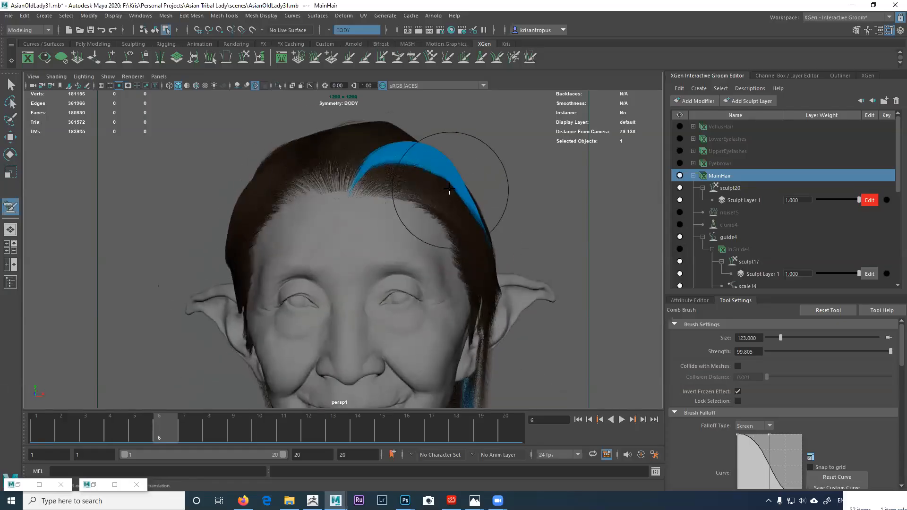
pyautogui.moveTo(439, 220)
pyautogui.keyDown('alt'); pyautogui.mouseDown()
pyautogui.moveTo(396, 214)
pyautogui.moveTo(391, 229)
pyautogui.moveTo(409, 257)
pyautogui.mouseUp(); pyautogui.keyUp('alt')
pyautogui.moveTo(410, 299)
pyautogui.mouseDown()
pyautogui.moveTo(425, 307)
pyautogui.moveTo(412, 326)
pyautogui.moveTo(421, 314)
pyautogui.mouseUp()
pyautogui.keyDown('alt'); pyautogui.moveTo(383, 209); pyautogui.dragTo(376, 195, button='middle'); pyautogui.keyUp('alt')
pyautogui.moveTo(352, 256)
pyautogui.mouseDown()
pyautogui.moveTo(386, 286)
pyautogui.moveTo(361, 289)
pyautogui.moveTo(373, 297)
pyautogui.moveTo(324, 299)
pyautogui.moveTo(334, 314)
pyautogui.moveTo(322, 287)
pyautogui.moveTo(330, 304)
pyautogui.moveTo(373, 304)
pyautogui.moveTo(339, 268)
pyautogui.mouseUp()
pyautogui.moveTo(401, 265); pyautogui.dragTo(473, 272)
pyautogui.moveTo(397, 232)
pyautogui.mouseDown()
pyautogui.moveTo(409, 236)
pyautogui.moveTo(362, 330)
pyautogui.moveTo(344, 293)
pyautogui.mouseUp()
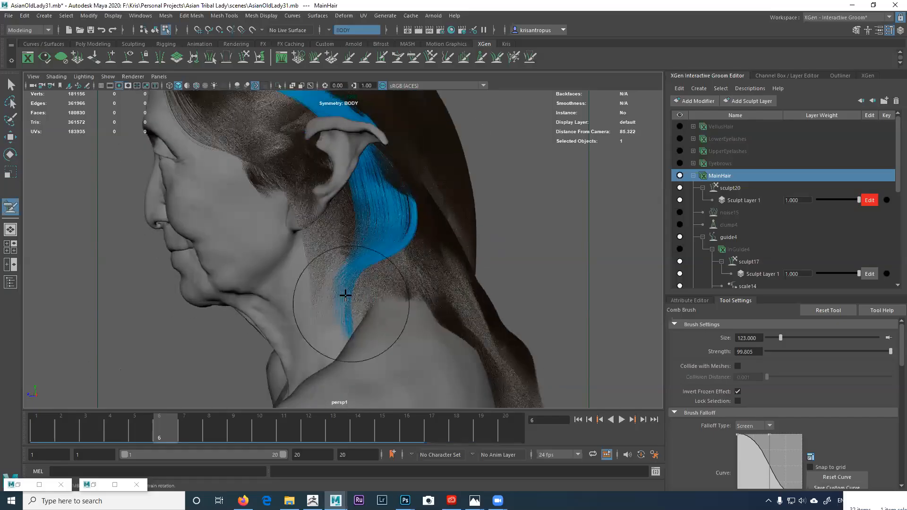
# Step: From the back, curve the lower blue clump below the ear, then reframe head and shoulders
pyautogui.keyDown('alt'); pyautogui.moveTo(306, 267); pyautogui.dragTo(278, 251); pyautogui.keyUp('alt')
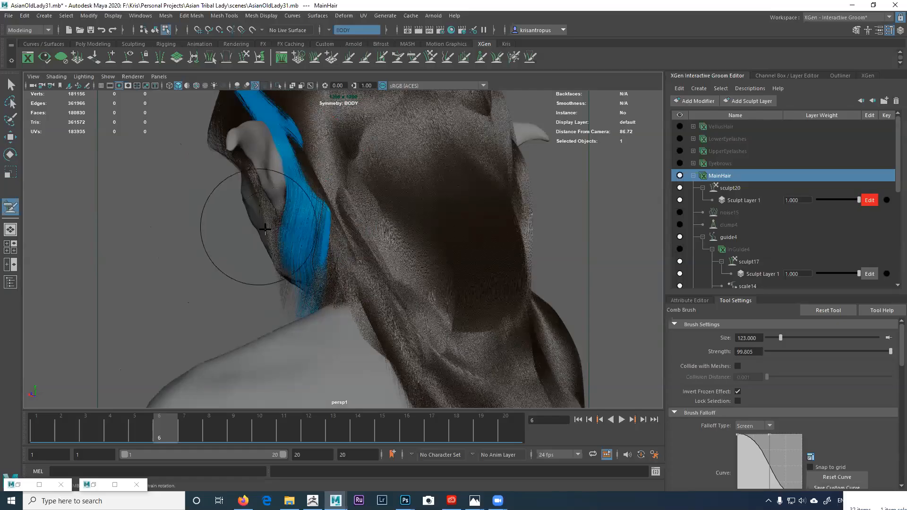
pyautogui.moveTo(332, 260)
pyautogui.mouseDown()
pyautogui.moveTo(265, 300)
pyautogui.moveTo(344, 251)
pyautogui.moveTo(333, 230)
pyautogui.moveTo(349, 269)
pyautogui.mouseUp()
pyautogui.keyDown('alt'); pyautogui.moveTo(322, 289); pyautogui.dragTo(309, 340, button='middle'); pyautogui.keyUp('alt')
pyautogui.moveTo(365, 228)
pyautogui.keyDown('alt'); pyautogui.mouseDown()
pyautogui.moveTo(358, 181)
pyautogui.moveTo(425, 185)
pyautogui.moveTo(400, 225)
pyautogui.moveTo(399, 283)
pyautogui.mouseUp(); pyautogui.keyUp('alt')
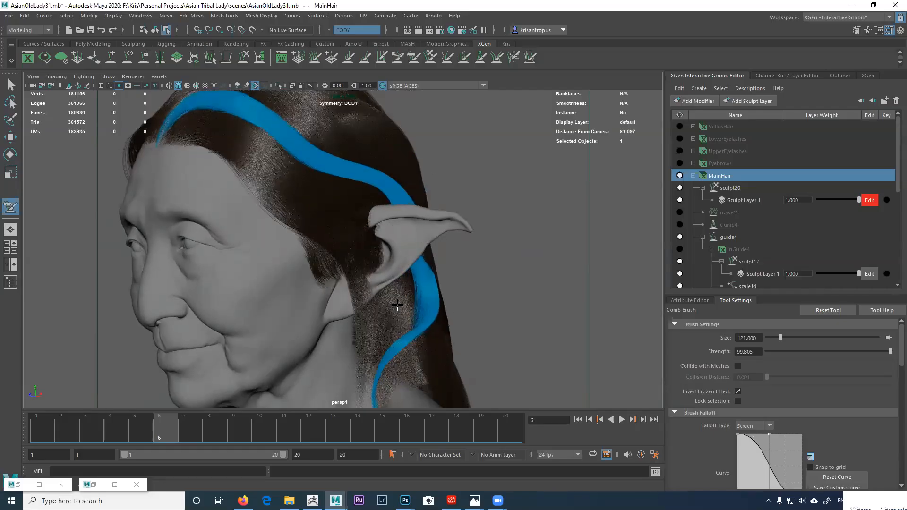
pyautogui.keyDown('alt'); pyautogui.moveTo(391, 371); pyautogui.dragTo(397, 314, button='middle'); pyautogui.keyUp('alt')
pyautogui.keyDown('alt'); pyautogui.moveTo(360, 322); pyautogui.dragTo(399, 326); pyautogui.keyUp('alt')
pyautogui.keyDown('alt'); pyautogui.moveTo(342, 296); pyautogui.dragTo(344, 318, button='right'); pyautogui.keyUp('alt')
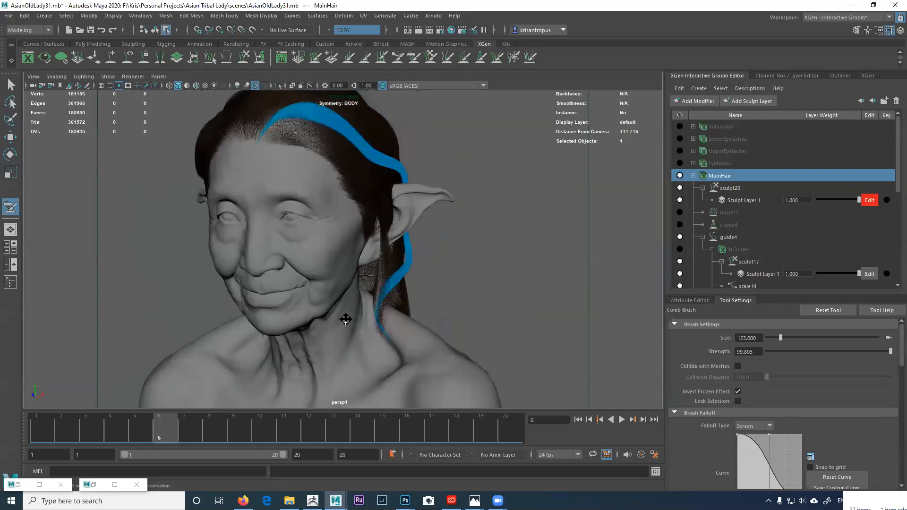
pyautogui.keyDown('alt'); pyautogui.moveTo(345, 318); pyautogui.dragTo(348, 350, button='middle'); pyautogui.keyUp('alt')
pyautogui.keyDown('alt'); pyautogui.moveTo(335, 270); pyautogui.dragTo(380, 267); pyautogui.keyUp('alt')
pyautogui.keyDown('alt'); pyautogui.moveTo(347, 201); pyautogui.dragTo(289, 189); pyautogui.keyUp('alt')
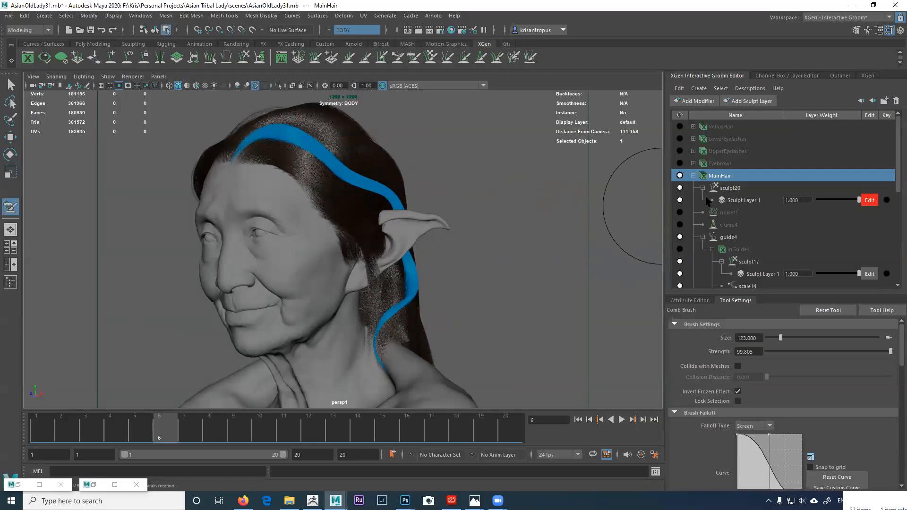
# Step: Move sculpt20 below the noise15 and clump4 modifiers in MainHair's stack
pyautogui.click(722, 188)
pyautogui.click(722, 177)
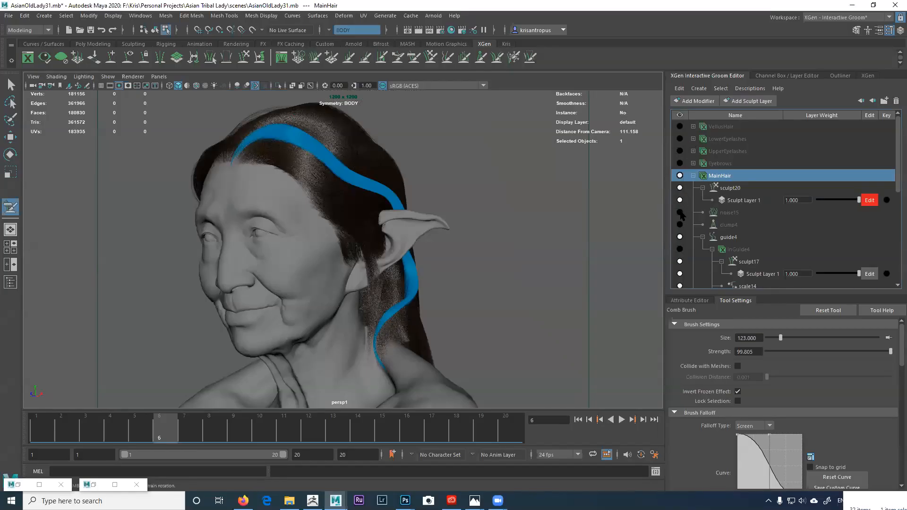
pyautogui.click(725, 189)
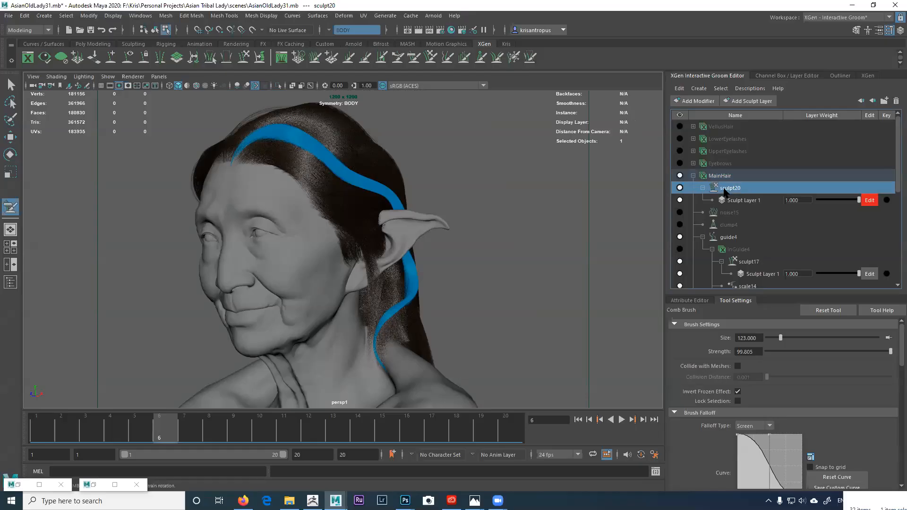
pyautogui.moveTo(724, 188); pyautogui.dragTo(725, 233)
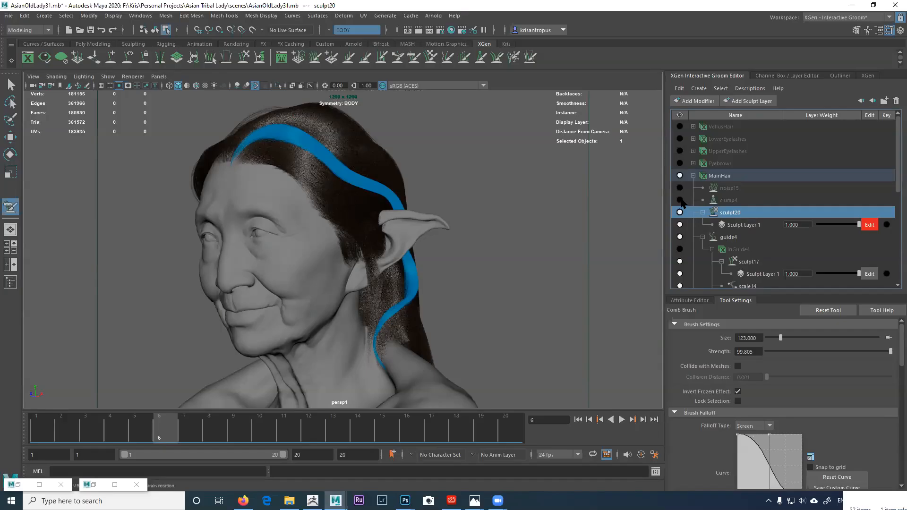
# Step: Switch the clump4 and noise15 modifiers back on
pyautogui.click(681, 201)
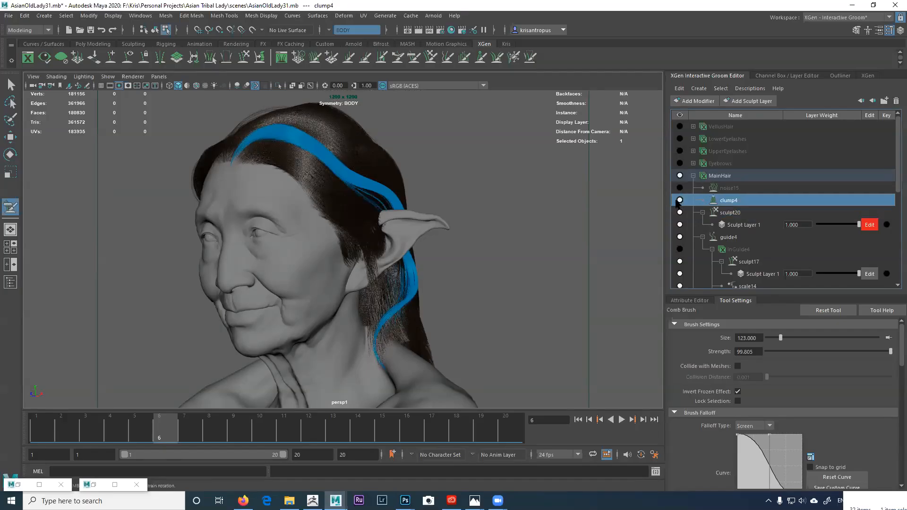
pyautogui.keyDown('alt'); pyautogui.moveTo(462, 258); pyautogui.dragTo(633, 257, button='right'); pyautogui.keyUp('alt')
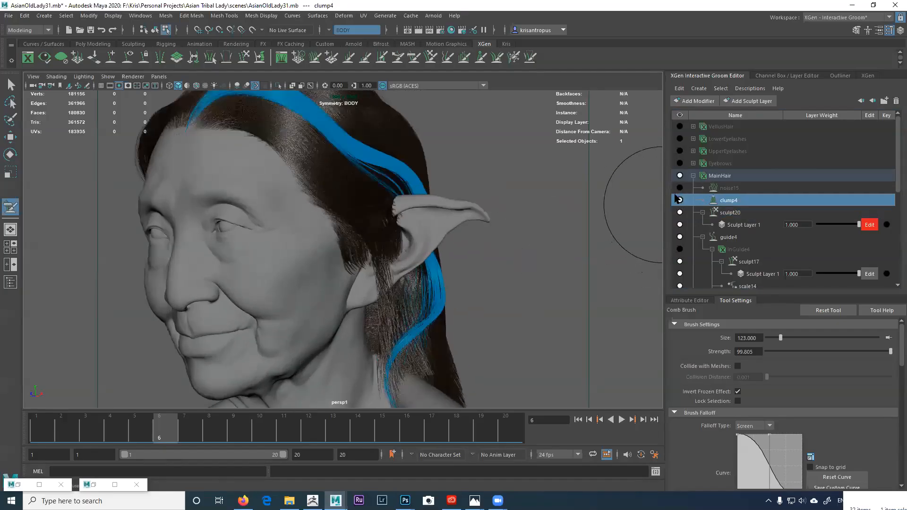
pyautogui.click(679, 188)
# Step: Settle on a frontal view of the head and bring up the reference portrait JessOa.0014.jpg
pyautogui.keyDown('alt'); pyautogui.moveTo(527, 270); pyautogui.dragTo(558, 252); pyautogui.keyUp('alt')
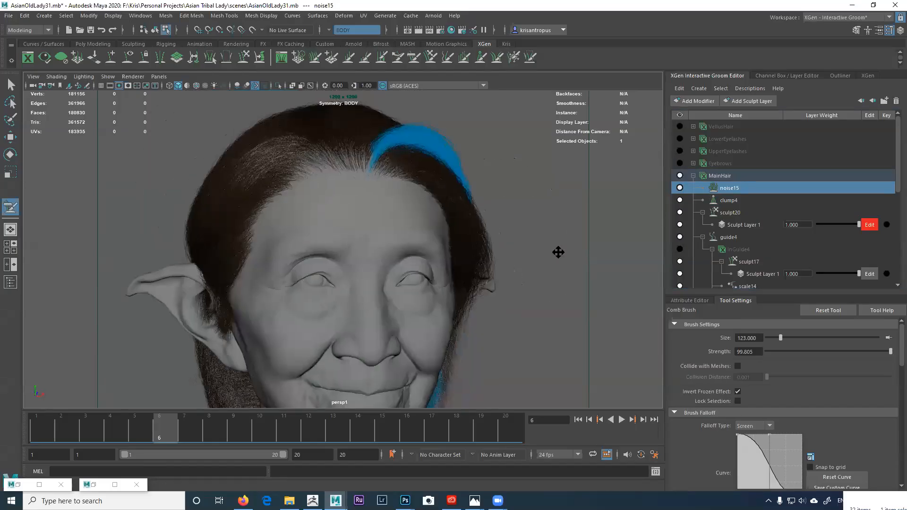
pyautogui.keyDown('alt'); pyautogui.moveTo(558, 252); pyautogui.dragTo(522, 258, button='middle'); pyautogui.keyUp('alt')
pyautogui.keyDown('alt'); pyautogui.moveTo(522, 259); pyautogui.dragTo(462, 229); pyautogui.keyUp('alt')
pyautogui.keyDown('alt'); pyautogui.moveTo(496, 227); pyautogui.dragTo(489, 243, button='right'); pyautogui.keyUp('alt')
pyautogui.keyDown('alt'); pyautogui.moveTo(490, 243); pyautogui.dragTo(510, 178, button='middle'); pyautogui.keyUp('alt')
pyautogui.keyDown('alt'); pyautogui.moveTo(510, 179); pyautogui.dragTo(524, 227); pyautogui.keyUp('alt')
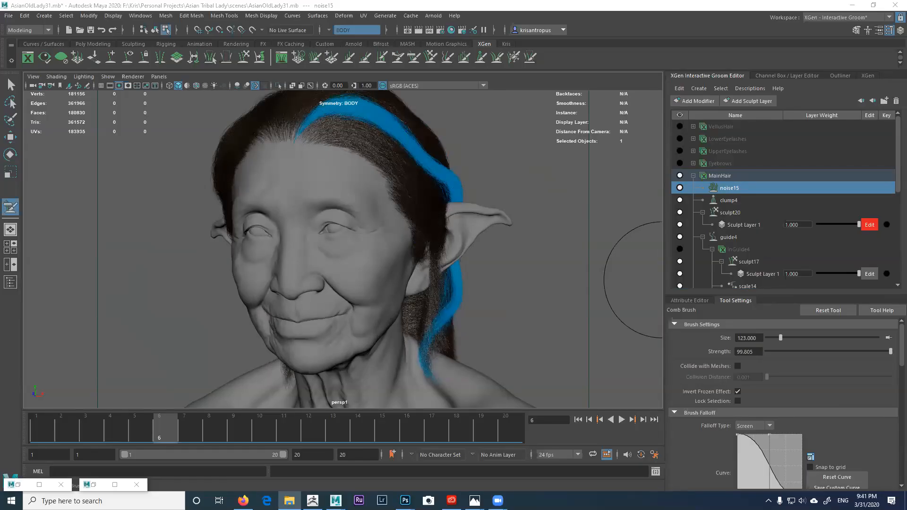
pyautogui.click(474, 501)
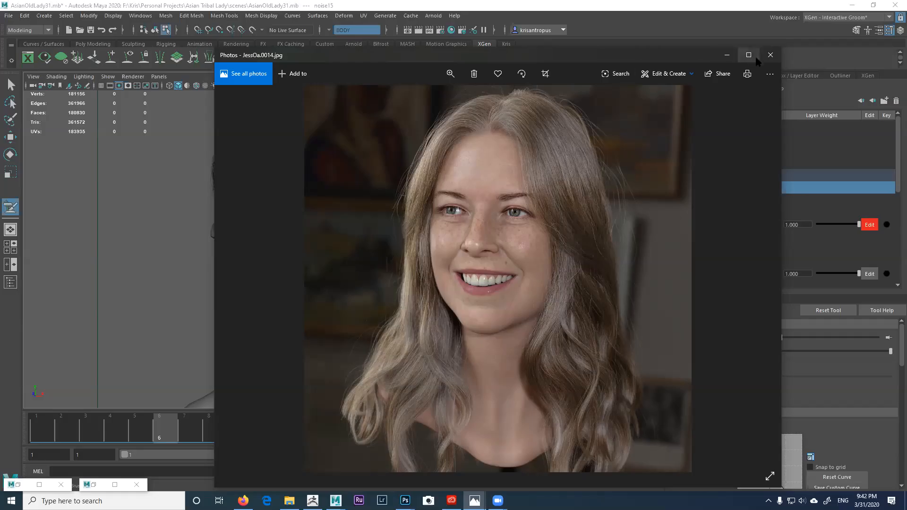
pyautogui.click(769, 55)
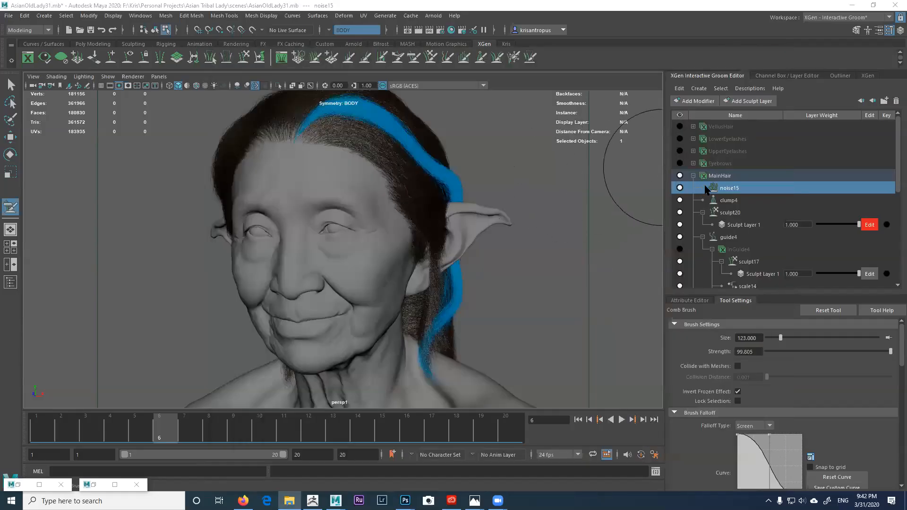
# Step: Delete the sculpt20 modifier along with its Sculpt Layer 1 from MainHair
pyautogui.click(730, 214)
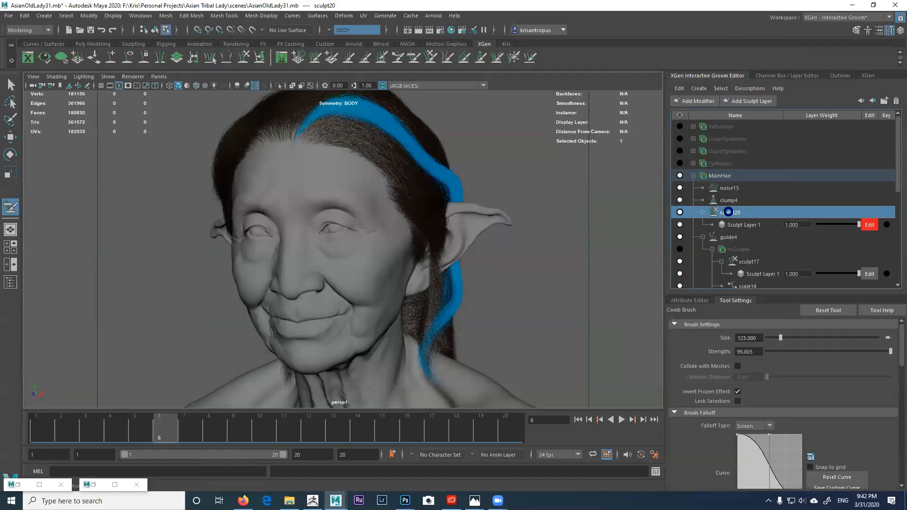
pyautogui.press('Delete')
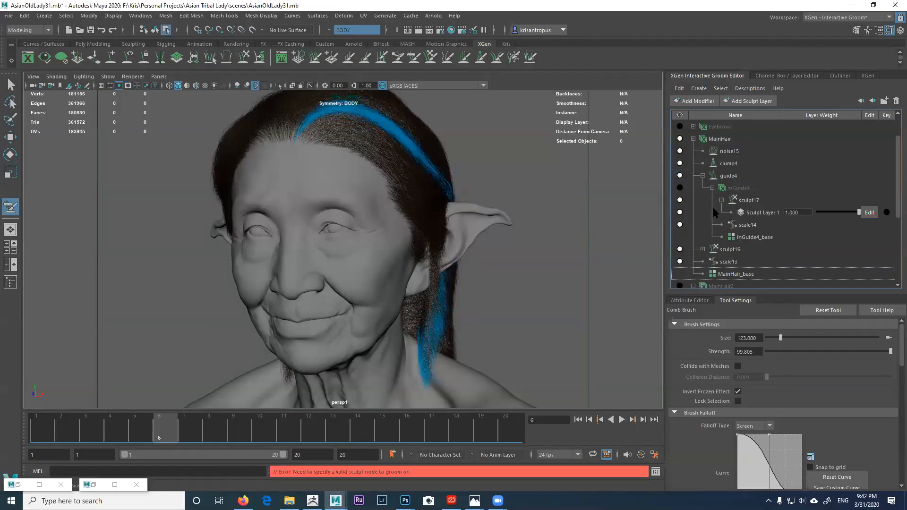
pyautogui.keyDown('alt'); pyautogui.moveTo(518, 212); pyautogui.dragTo(512, 203); pyautogui.keyUp('alt')
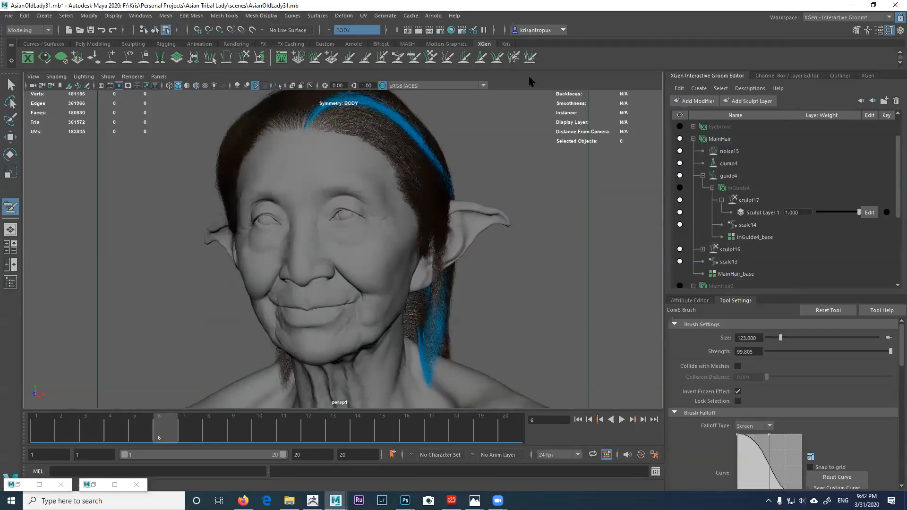
pyautogui.click(515, 58)
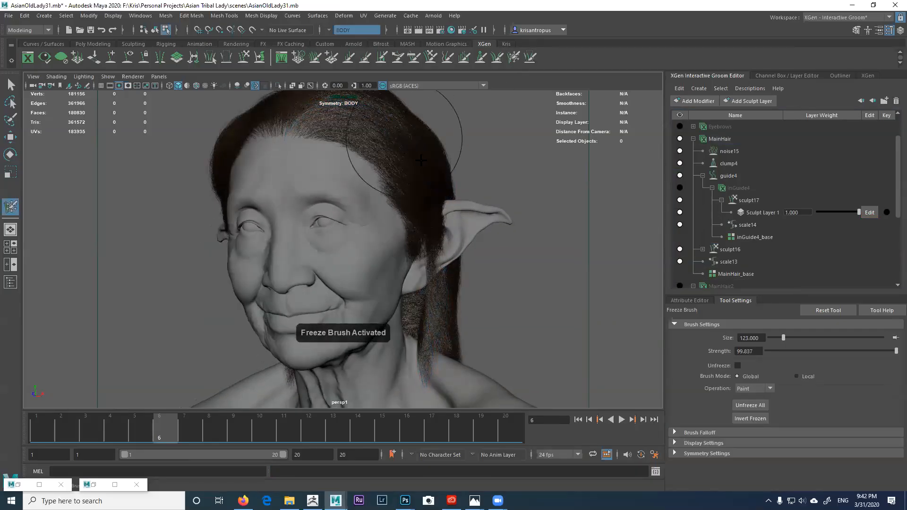
# Step: Show the inGuide4 guide curves and hide clump4, noise15 and the MainHair hair
pyautogui.keyDown('alt'); pyautogui.moveTo(483, 193); pyautogui.dragTo(491, 176); pyautogui.keyUp('alt')
pyautogui.keyDown('alt'); pyautogui.moveTo(491, 177); pyautogui.dragTo(497, 190, button='middle'); pyautogui.keyUp('alt')
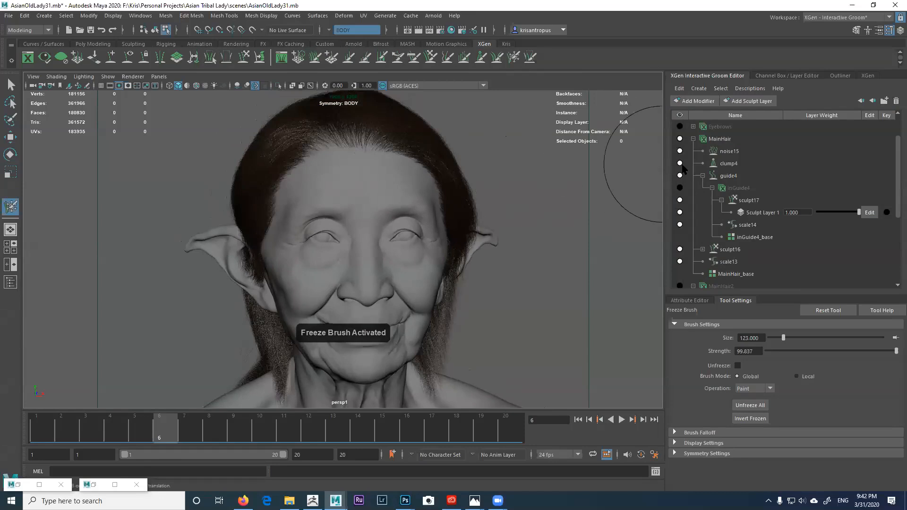
pyautogui.scroll(2, 896, 194)
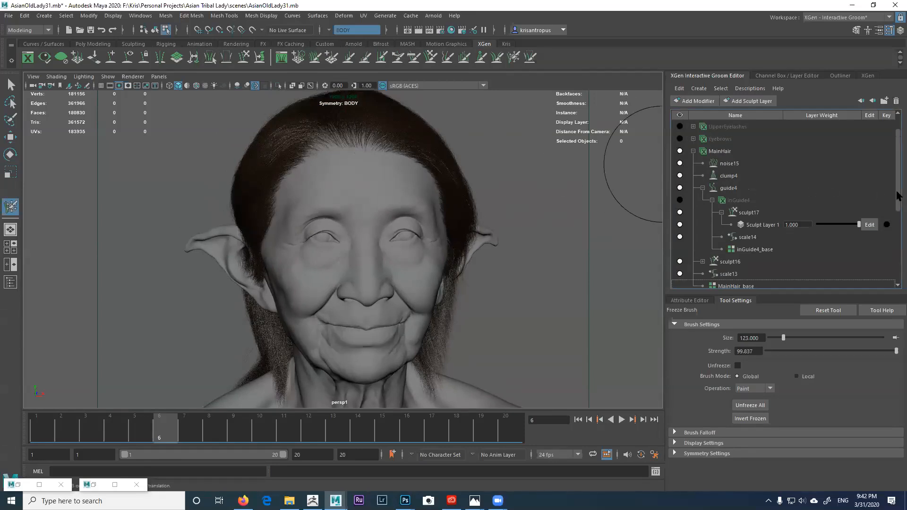
pyautogui.click(685, 213)
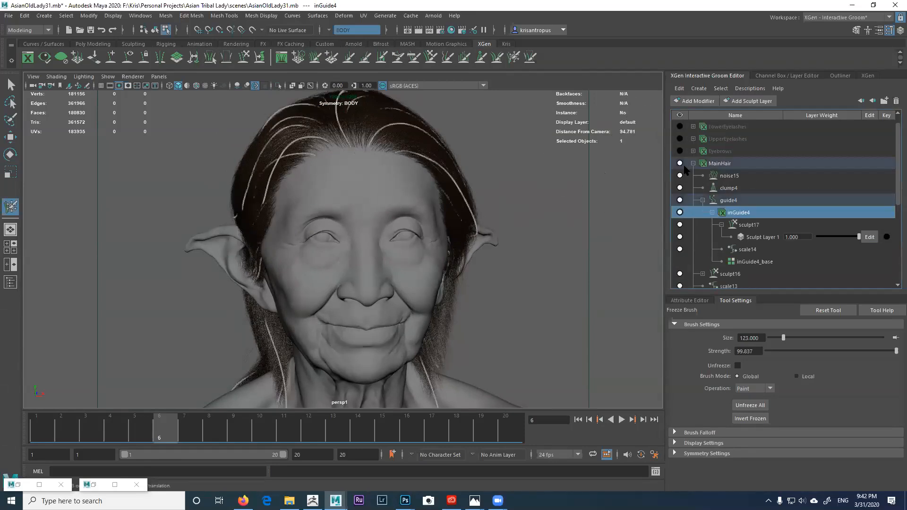
pyautogui.click(680, 187)
pyautogui.click(680, 176)
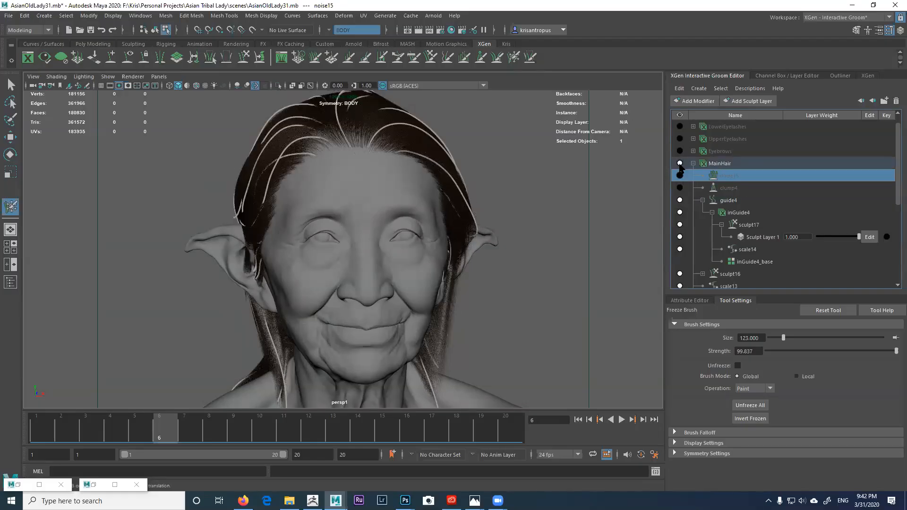
pyautogui.click(679, 163)
# Step: Shrink the Freeze Brush from 34 down to size 16
pyautogui.moveTo(609, 196)
pyautogui.keyDown('alt'); pyautogui.mouseDown()
pyautogui.moveTo(530, 208)
pyautogui.moveTo(539, 232)
pyautogui.moveTo(585, 243)
pyautogui.moveTo(614, 265)
pyautogui.moveTo(531, 260)
pyautogui.moveTo(484, 222)
pyautogui.mouseUp(); pyautogui.keyUp('alt')
pyautogui.scroll(3, 484, 222)
pyautogui.keyDown('alt'); pyautogui.moveTo(484, 223); pyautogui.dragTo(490, 281, button='middle'); pyautogui.keyUp('alt')
pyautogui.keyDown('alt'); pyautogui.moveTo(490, 282); pyautogui.dragTo(504, 266); pyautogui.keyUp('alt')
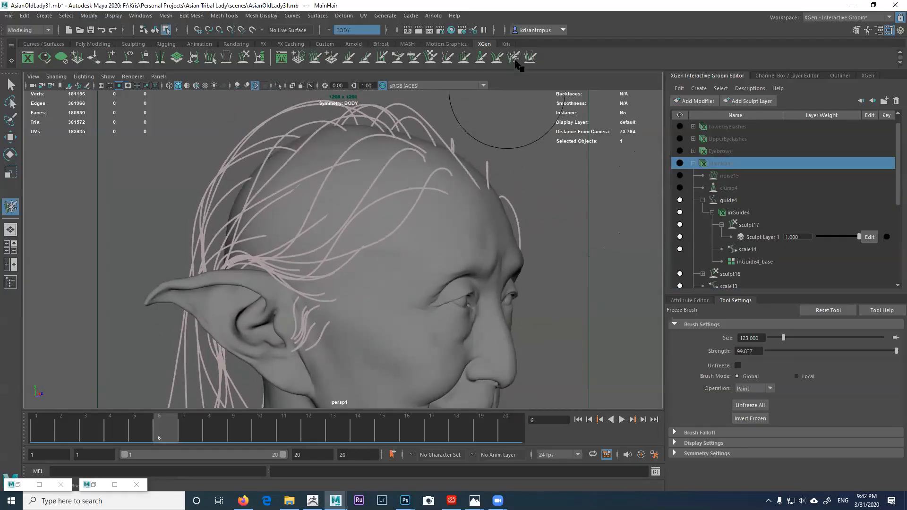
pyautogui.press('b')
pyautogui.moveTo(523, 213); pyautogui.dragTo(478, 200)
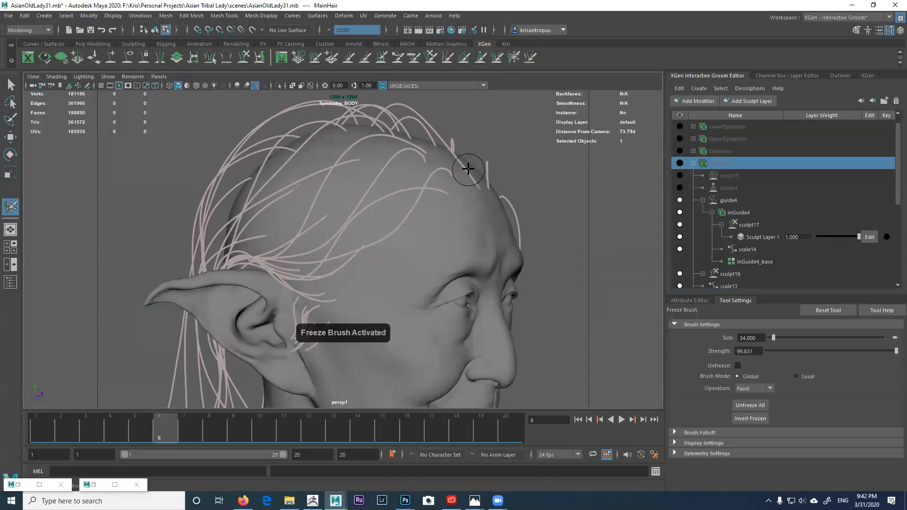
pyautogui.keyDown('alt'); pyautogui.moveTo(473, 169); pyautogui.dragTo(467, 166); pyautogui.keyUp('alt')
pyautogui.press('m')
pyautogui.press('b')
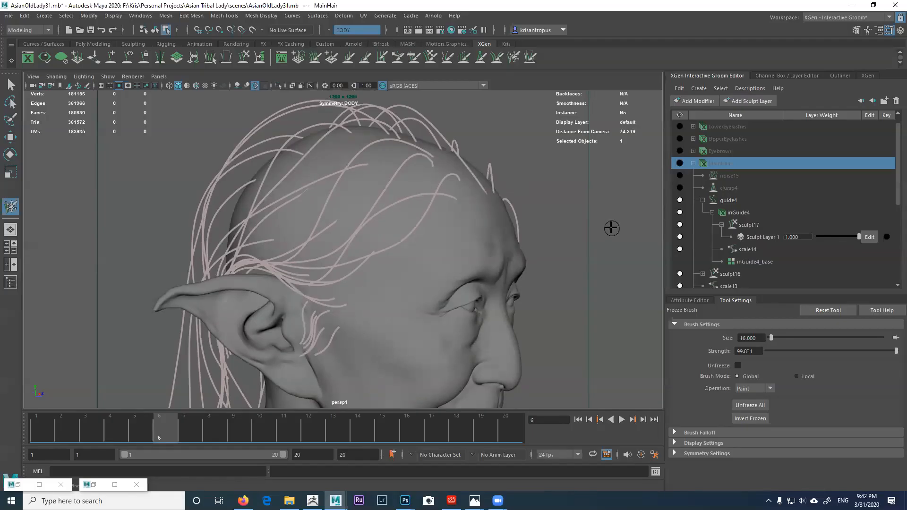
pyautogui.click(513, 57)
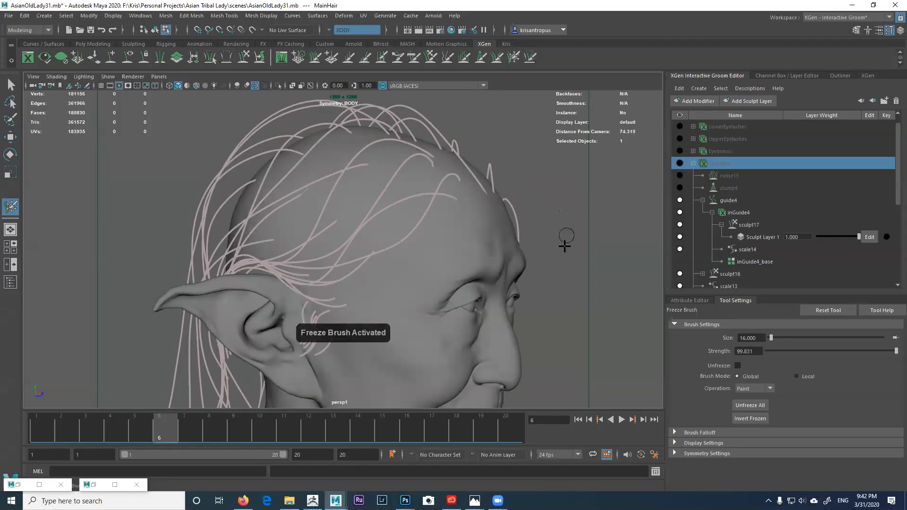
# Step: Select the inGuide4 guides and set Sculpt Layer 1 as the layer being edited
pyautogui.keyDown('alt'); pyautogui.moveTo(436, 158); pyautogui.dragTo(621, 200); pyautogui.keyUp('alt')
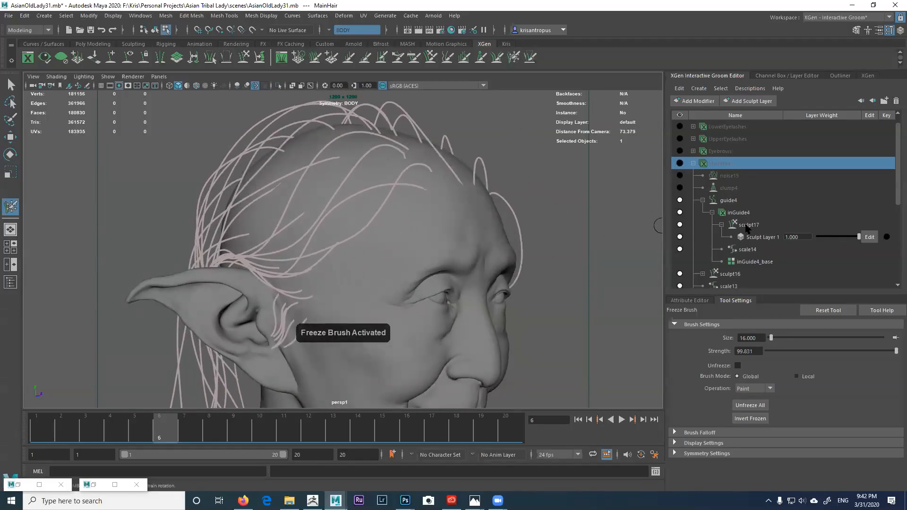
pyautogui.click(738, 213)
pyautogui.keyDown('alt'); pyautogui.moveTo(461, 203); pyautogui.dragTo(428, 164); pyautogui.keyUp('alt')
pyautogui.click(869, 237)
pyautogui.click(472, 178)
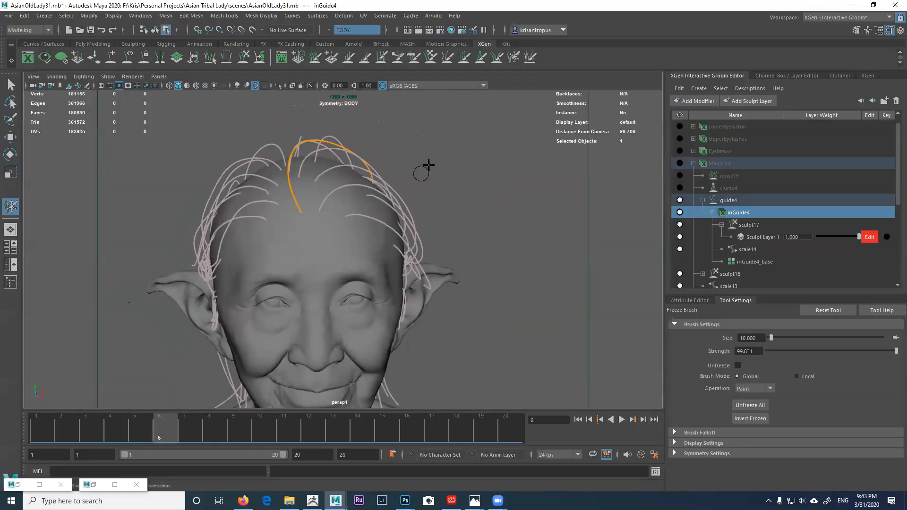
# Step: Show the inGuide4 guides again and enlarge the Comb Brush to size 83
pyautogui.click(410, 62)
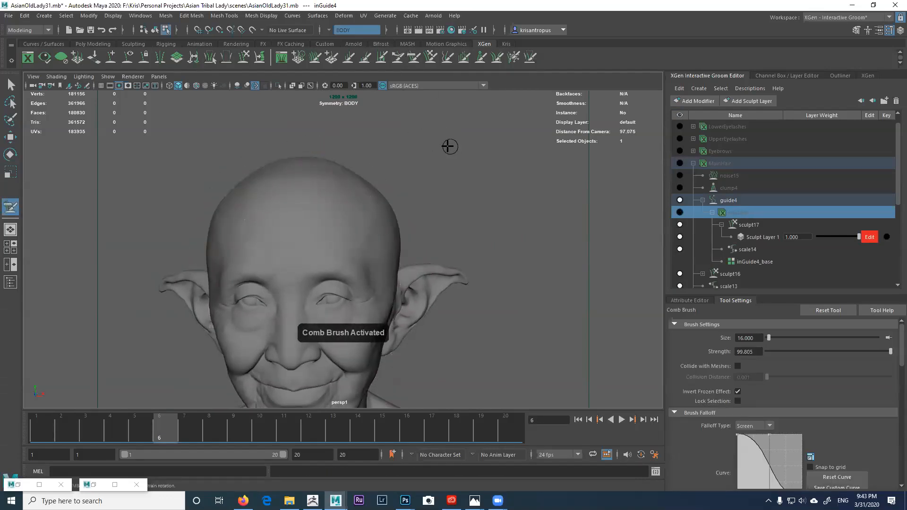
pyautogui.keyDown('alt'); pyautogui.moveTo(433, 148); pyautogui.dragTo(437, 156); pyautogui.keyUp('alt')
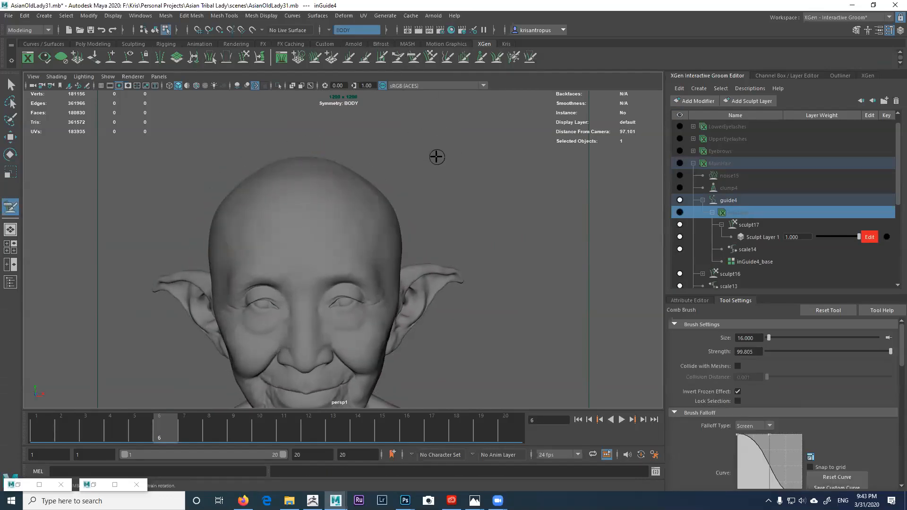
pyautogui.click(680, 212)
pyautogui.keyDown('alt'); pyautogui.moveTo(449, 186); pyautogui.dragTo(471, 192, button='right'); pyautogui.keyUp('alt')
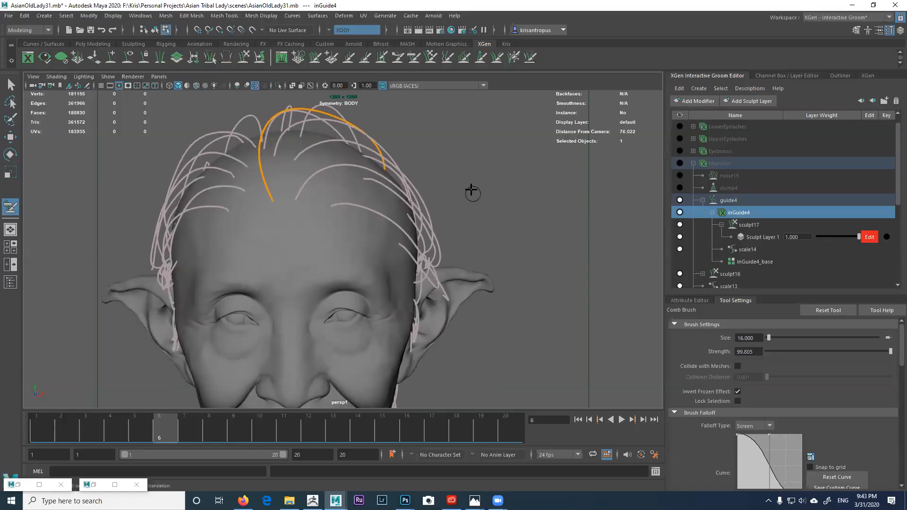
pyautogui.press('b')
pyautogui.moveTo(442, 163); pyautogui.dragTo(474, 163)
pyautogui.keyDown('alt'); pyautogui.moveTo(450, 160); pyautogui.dragTo(509, 196, button='middle'); pyautogui.keyUp('alt')
pyautogui.moveTo(502, 193)
pyautogui.keyDown('alt'); pyautogui.mouseDown()
pyautogui.moveTo(469, 186)
pyautogui.moveTo(522, 184)
pyautogui.moveTo(487, 211)
pyautogui.mouseUp(); pyautogui.keyUp('alt')
pyautogui.hotkey('ctrl', 'z')
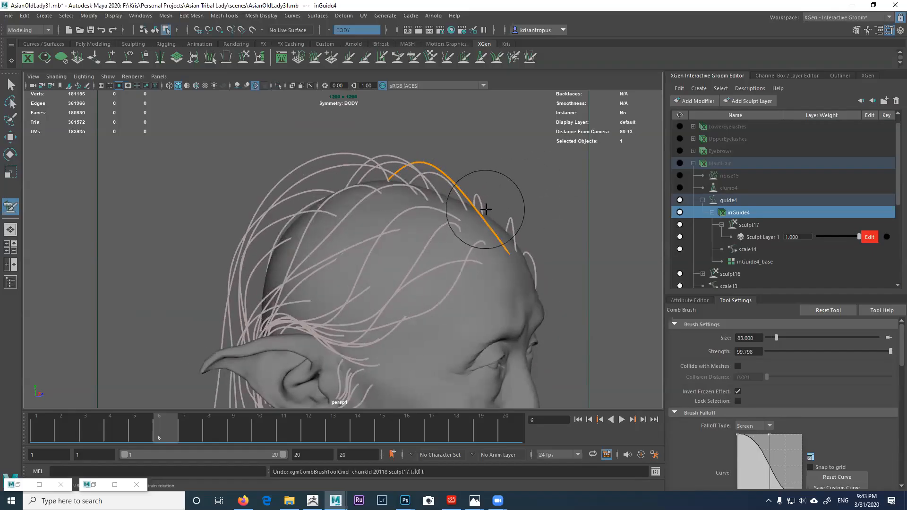
# Step: Comb the orange guide from the forehead flat back over the crown
pyautogui.moveTo(481, 235)
pyautogui.mouseDown()
pyautogui.moveTo(492, 232)
pyautogui.moveTo(429, 208)
pyautogui.moveTo(450, 208)
pyautogui.mouseUp()
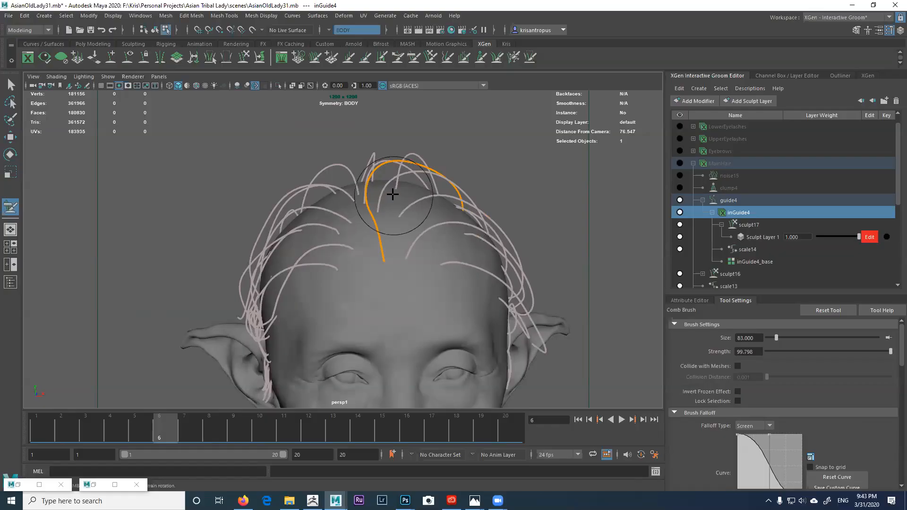
pyautogui.moveTo(386, 152)
pyautogui.mouseDown()
pyautogui.moveTo(397, 148)
pyautogui.moveTo(385, 154)
pyautogui.moveTo(414, 210)
pyautogui.moveTo(374, 228)
pyautogui.moveTo(355, 224)
pyautogui.moveTo(385, 197)
pyautogui.moveTo(354, 172)
pyautogui.moveTo(385, 192)
pyautogui.moveTo(327, 158)
pyautogui.moveTo(399, 203)
pyautogui.moveTo(443, 268)
pyautogui.mouseUp()
pyautogui.keyDown('alt'); pyautogui.moveTo(442, 268); pyautogui.dragTo(488, 225, button='middle'); pyautogui.keyUp('alt')
pyautogui.moveTo(349, 136)
pyautogui.mouseDown()
pyautogui.moveTo(416, 141)
pyautogui.moveTo(416, 151)
pyautogui.moveTo(477, 198)
pyautogui.moveTo(491, 246)
pyautogui.moveTo(492, 309)
pyautogui.mouseUp()
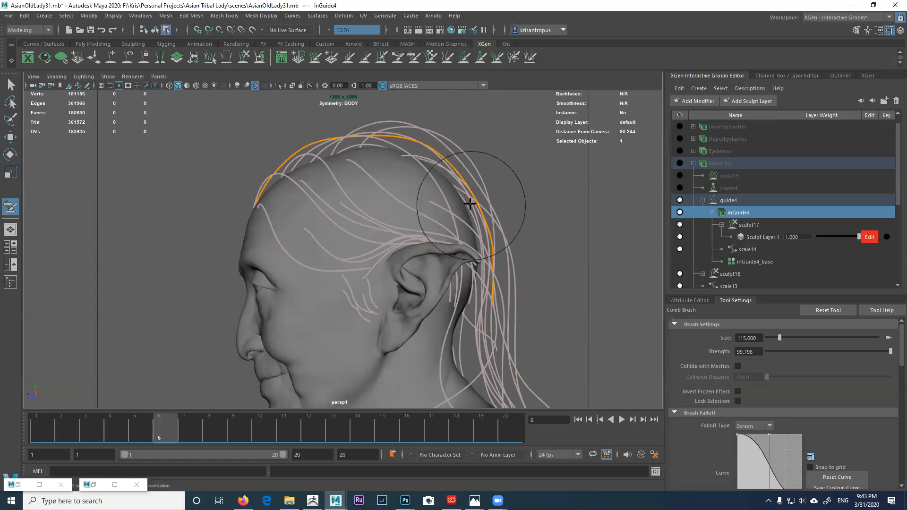
pyautogui.moveTo(416, 148); pyautogui.dragTo(389, 136)
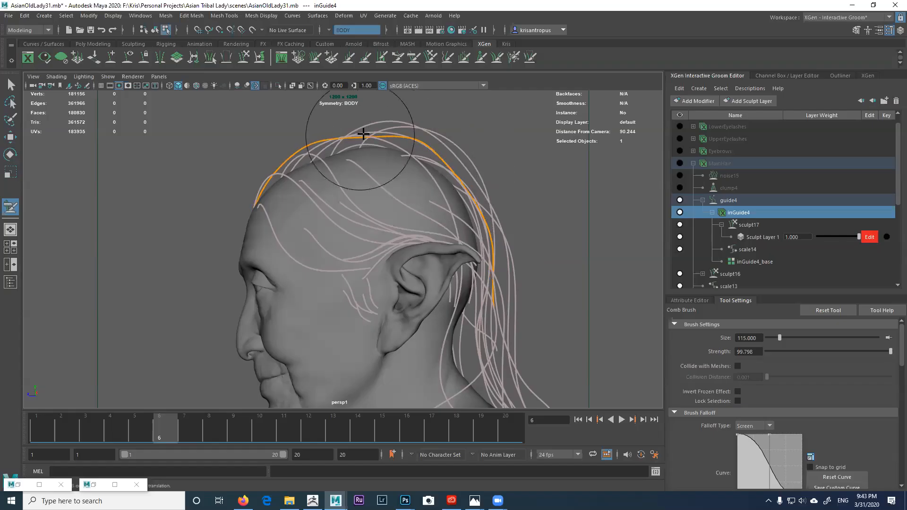
pyautogui.click(447, 59)
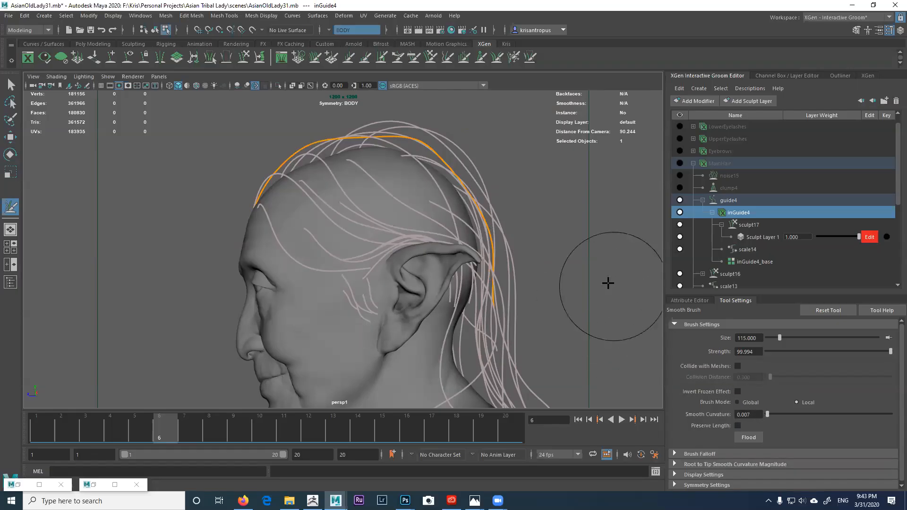
# Step: Comb the orange guide upward and across the crown
pyautogui.moveTo(403, 182)
pyautogui.keyDown('alt'); pyautogui.mouseDown()
pyautogui.moveTo(425, 198)
pyautogui.moveTo(427, 216)
pyautogui.mouseUp(); pyautogui.keyUp('alt')
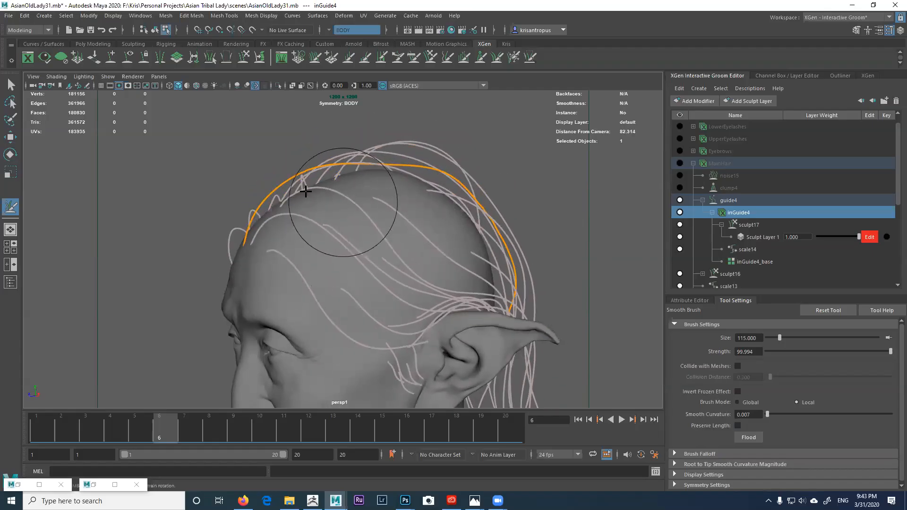
pyautogui.keyDown('alt'); pyautogui.moveTo(429, 179); pyautogui.dragTo(424, 118); pyautogui.keyUp('alt')
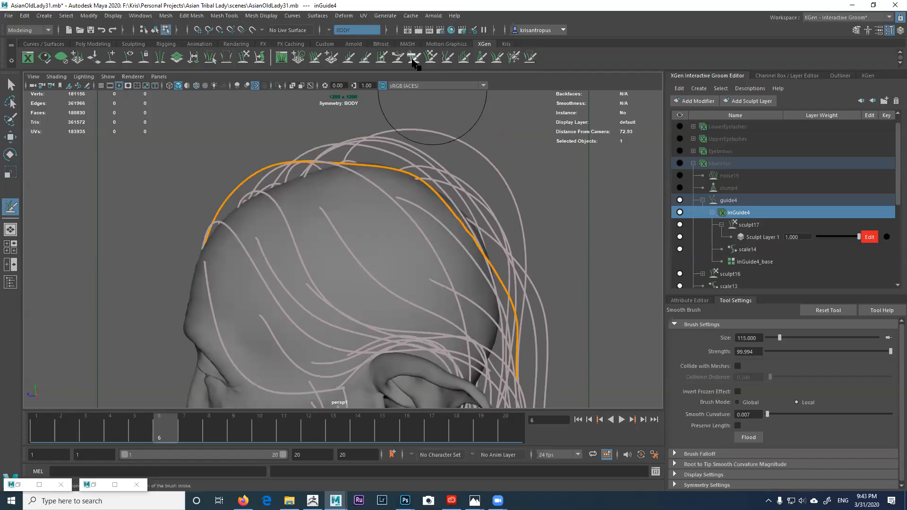
pyautogui.click(412, 57)
pyautogui.moveTo(378, 166)
pyautogui.mouseDown()
pyautogui.moveTo(357, 148)
pyautogui.moveTo(371, 155)
pyautogui.moveTo(391, 147)
pyautogui.mouseUp()
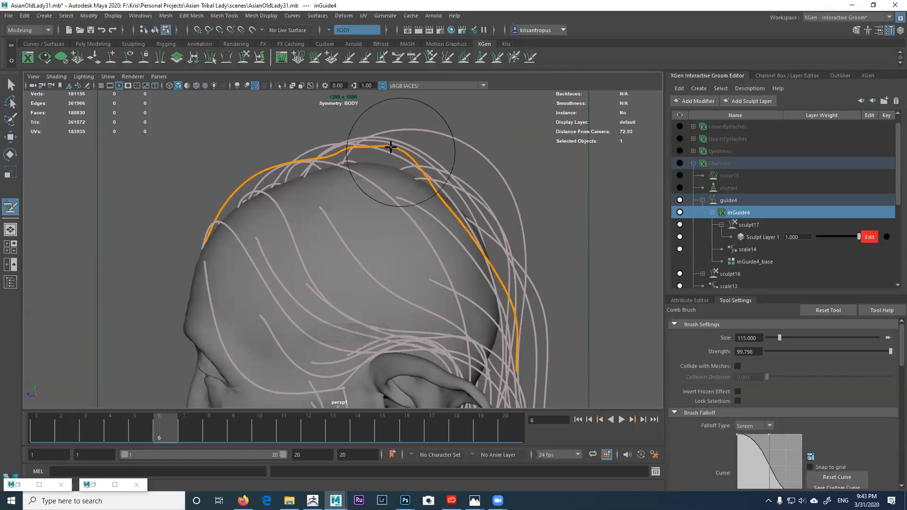
pyautogui.keyDown('alt'); pyautogui.moveTo(304, 151); pyautogui.dragTo(347, 150); pyautogui.keyUp('alt')
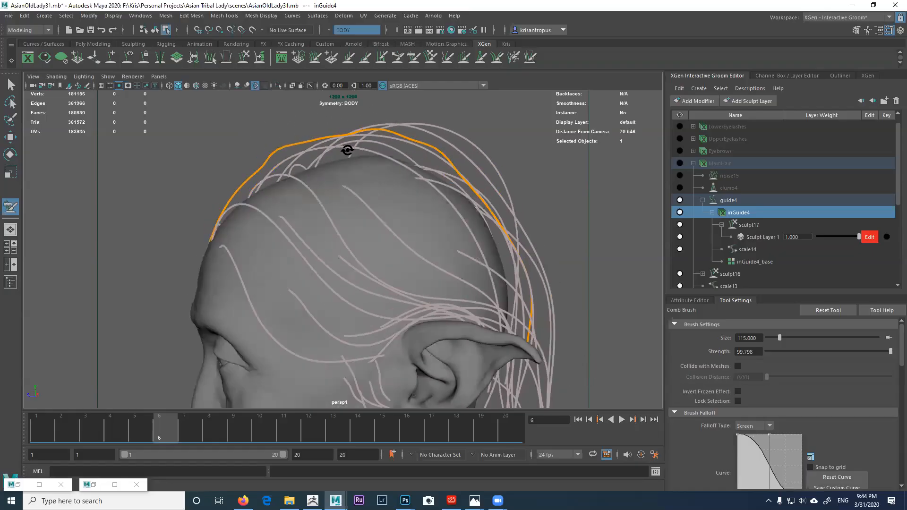
# Step: Raise Smooth Curvature from 0.092 to 0.238 and smooth the guides down the hair's side
pyautogui.click(446, 58)
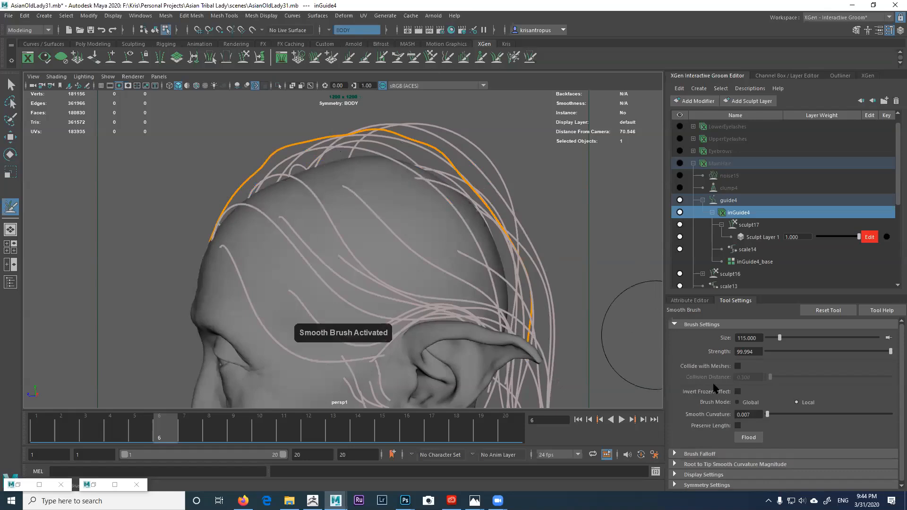
pyautogui.moveTo(779, 415); pyautogui.dragTo(795, 414)
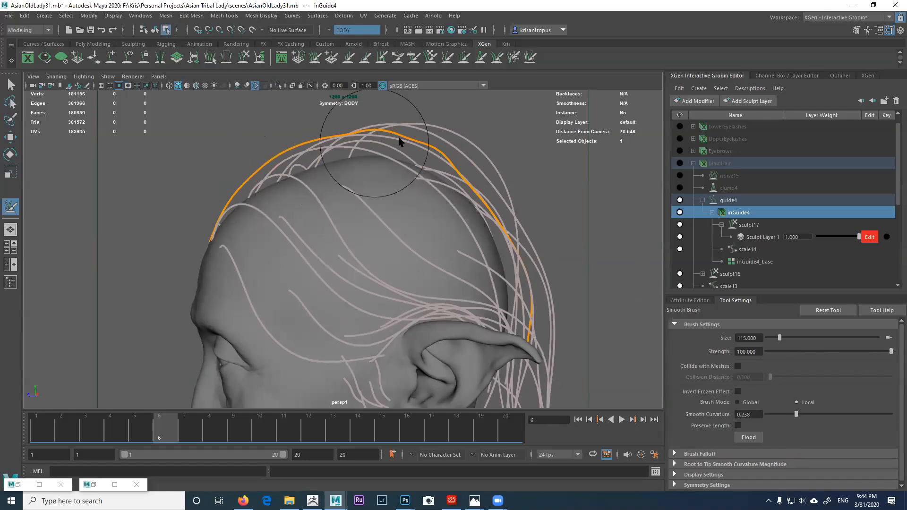
pyautogui.moveTo(520, 321)
pyautogui.keyDown('alt'); pyautogui.mouseDown()
pyautogui.moveTo(415, 212)
pyautogui.moveTo(388, 145)
pyautogui.mouseUp(); pyautogui.keyUp('alt')
pyautogui.keyDown('alt'); pyautogui.moveTo(319, 186); pyautogui.dragTo(378, 187); pyautogui.keyUp('alt')
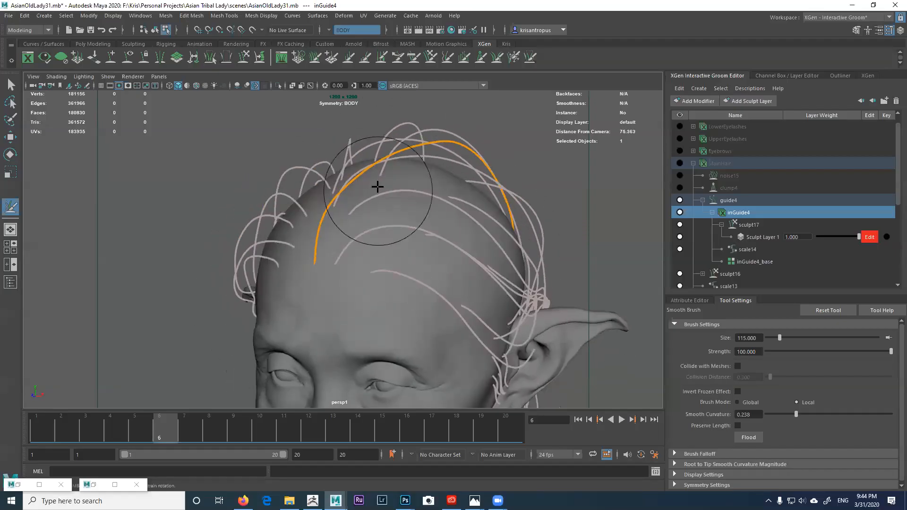
pyautogui.keyDown('alt'); pyautogui.moveTo(367, 221); pyautogui.dragTo(438, 131); pyautogui.keyUp('alt')
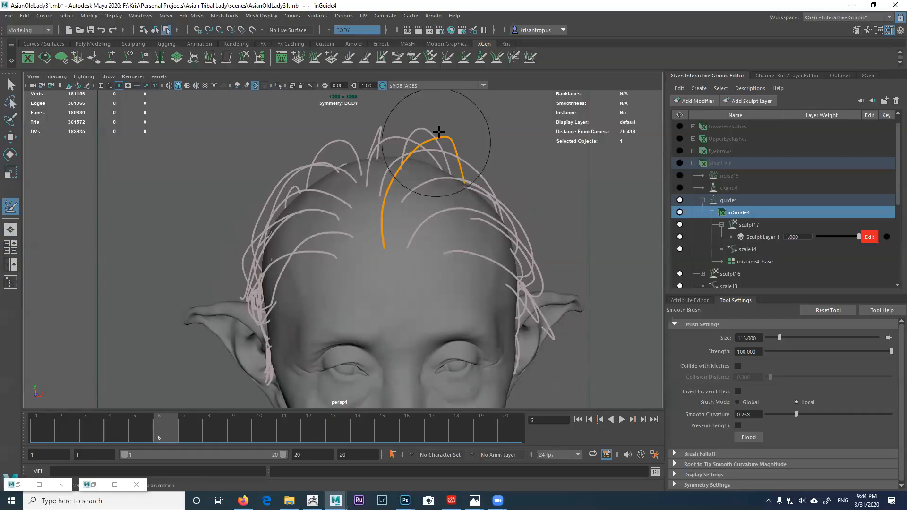
pyautogui.moveTo(439, 151)
pyautogui.keyDown('alt'); pyautogui.mouseDown(button='right')
pyautogui.moveTo(415, 172)
pyautogui.moveTo(404, 122)
pyautogui.mouseUp(button='right'); pyautogui.keyUp('alt')
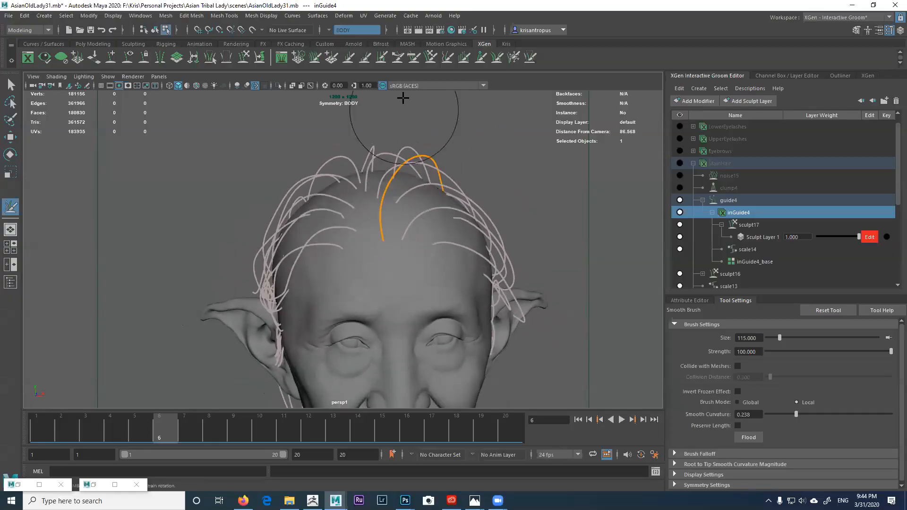
# Step: Return to the Comb Brush and check the crown guide from front and three-quarter views
pyautogui.click(412, 59)
pyautogui.moveTo(385, 196)
pyautogui.keyDown('alt'); pyautogui.mouseDown()
pyautogui.moveTo(385, 211)
pyautogui.moveTo(336, 206)
pyautogui.moveTo(370, 204)
pyautogui.moveTo(399, 176)
pyautogui.moveTo(393, 190)
pyautogui.moveTo(350, 190)
pyautogui.moveTo(373, 195)
pyautogui.mouseUp(); pyautogui.keyUp('alt')
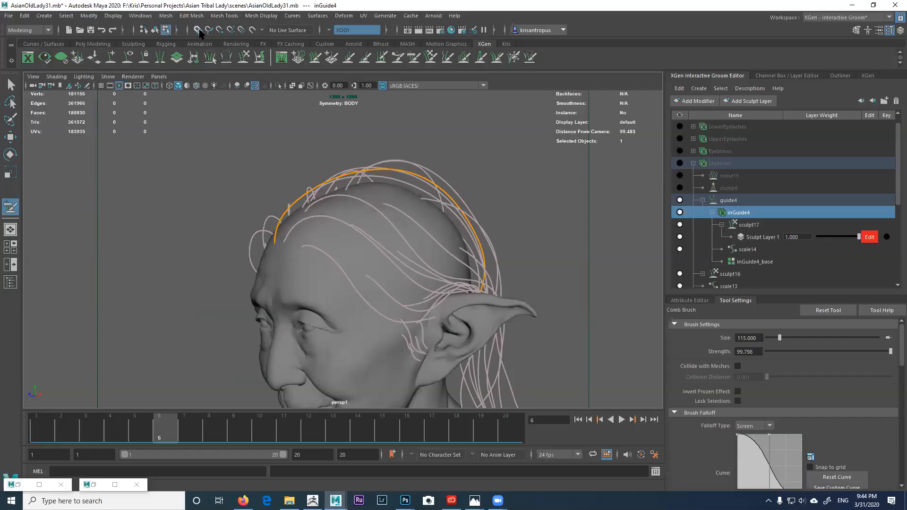
pyautogui.keyDown('alt'); pyautogui.moveTo(339, 153); pyautogui.dragTo(381, 168); pyautogui.keyUp('alt')
pyautogui.keyDown('alt'); pyautogui.moveTo(381, 168); pyautogui.dragTo(390, 174, button='right'); pyautogui.keyUp('alt')
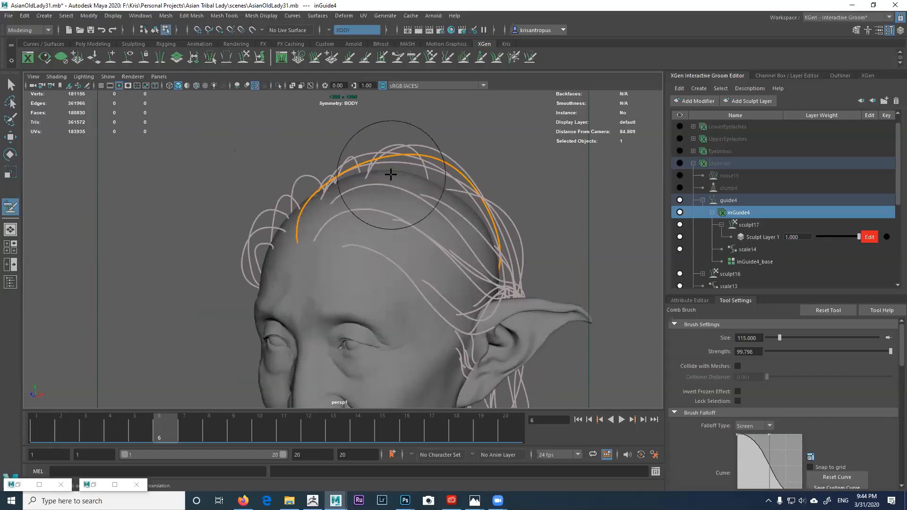
pyautogui.keyDown('alt'); pyautogui.moveTo(390, 174); pyautogui.dragTo(390, 165, button='middle'); pyautogui.keyUp('alt')
pyautogui.keyDown('alt'); pyautogui.moveTo(368, 161); pyautogui.dragTo(358, 149); pyautogui.keyUp('alt')
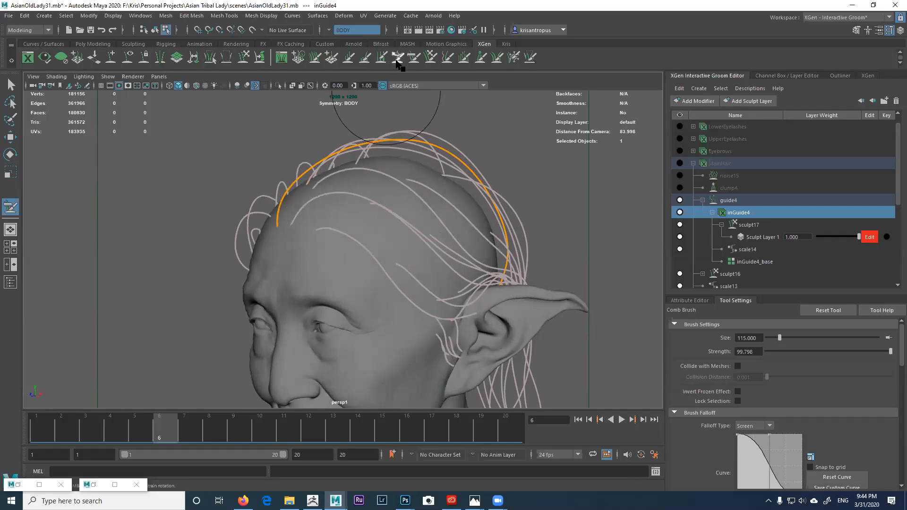
pyautogui.click(414, 59)
pyautogui.keyDown('alt'); pyautogui.moveTo(333, 176); pyautogui.dragTo(367, 140); pyautogui.keyUp('alt')
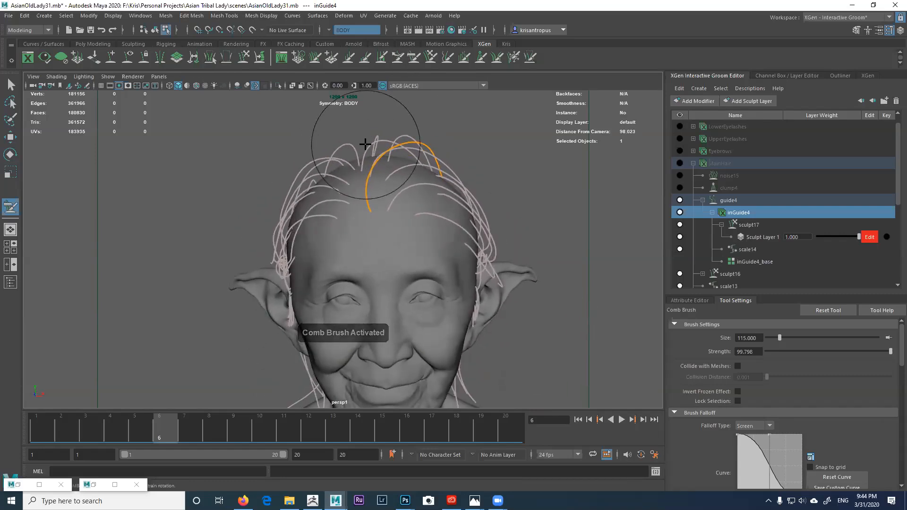
pyautogui.moveTo(397, 168)
pyautogui.keyDown('alt'); pyautogui.mouseDown()
pyautogui.moveTo(403, 161)
pyautogui.moveTo(411, 178)
pyautogui.moveTo(397, 173)
pyautogui.mouseUp(); pyautogui.keyUp('alt')
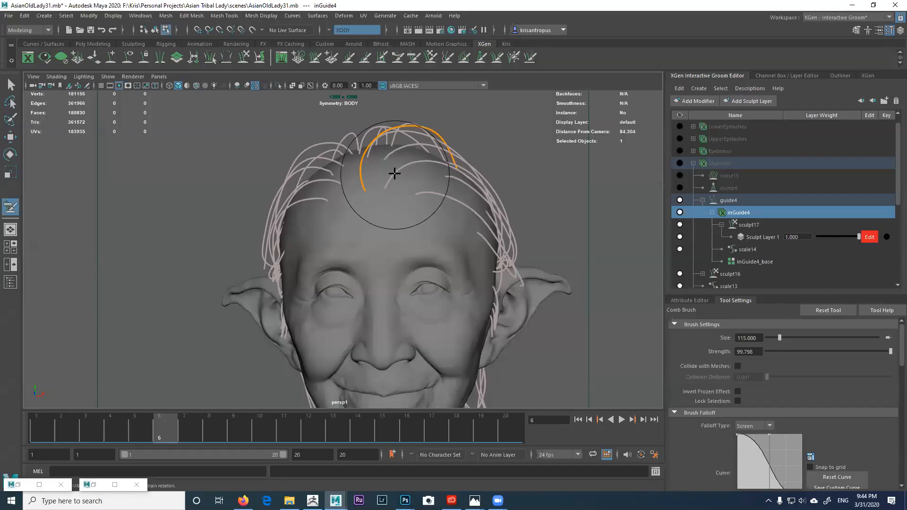
pyautogui.keyDown('alt'); pyautogui.moveTo(406, 156); pyautogui.dragTo(355, 178); pyautogui.keyUp('alt')
pyautogui.keyDown('alt'); pyautogui.moveTo(421, 225); pyautogui.dragTo(389, 182, button='right'); pyautogui.keyUp('alt')
pyautogui.keyDown('alt'); pyautogui.moveTo(389, 182); pyautogui.dragTo(356, 127, button='middle'); pyautogui.keyUp('alt')
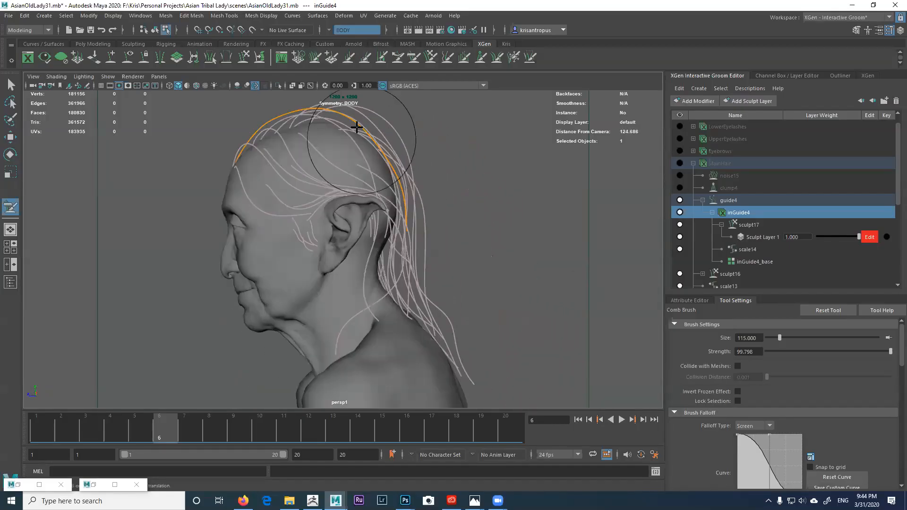
# Step: Grab the orange guide's tip down toward the shoulder, then show MainHair's base attributes
pyautogui.click(348, 58)
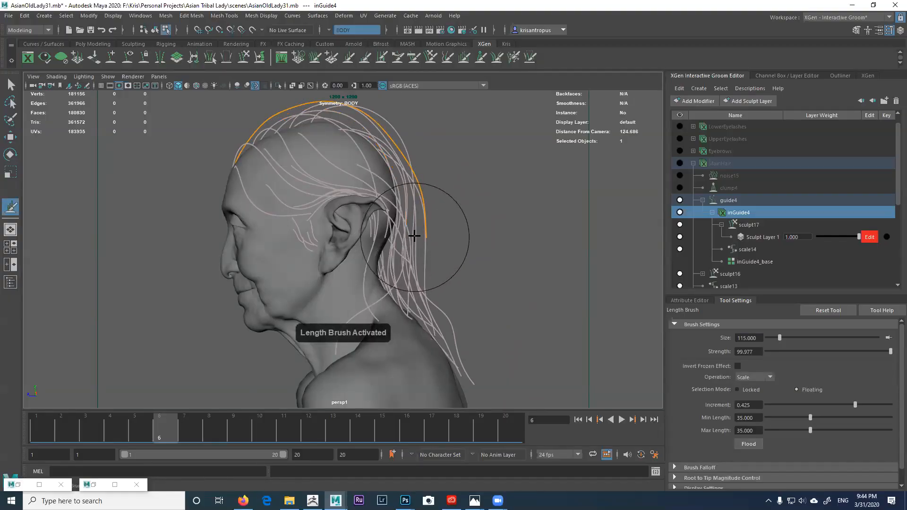
pyautogui.hotkey('ctrl', 'z')
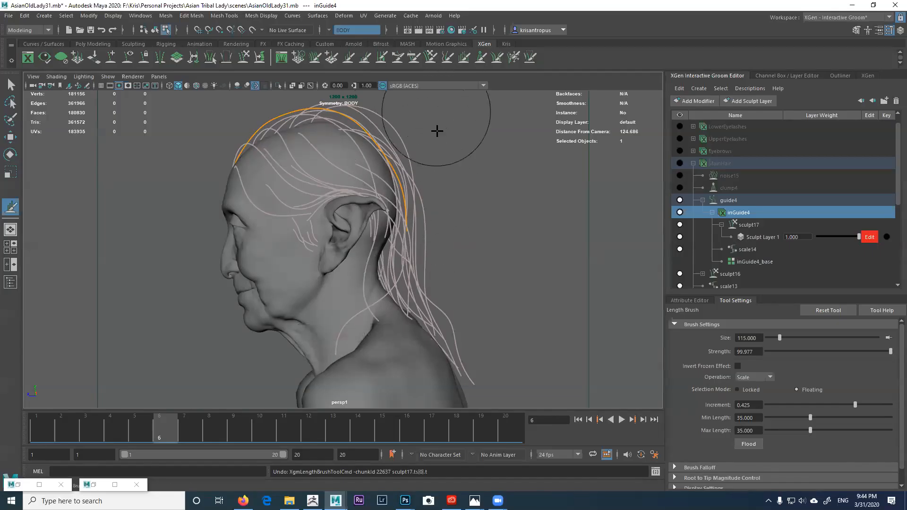
pyautogui.moveTo(407, 236)
pyautogui.mouseDown()
pyautogui.moveTo(423, 318)
pyautogui.moveTo(476, 418)
pyautogui.mouseUp()
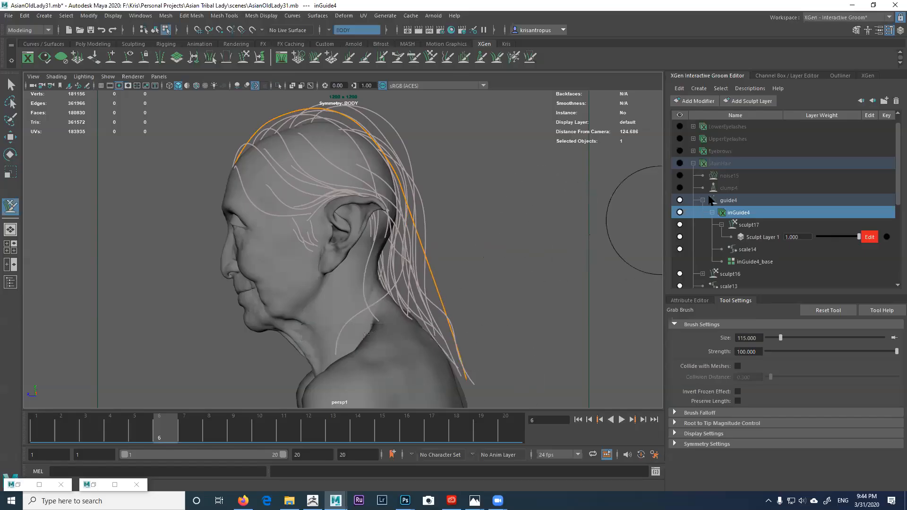
pyautogui.click(729, 165)
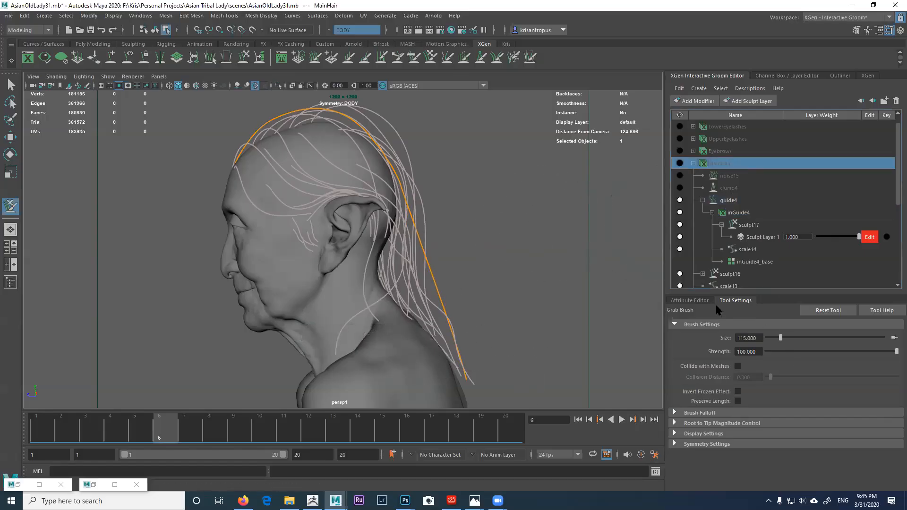
pyautogui.click(700, 300)
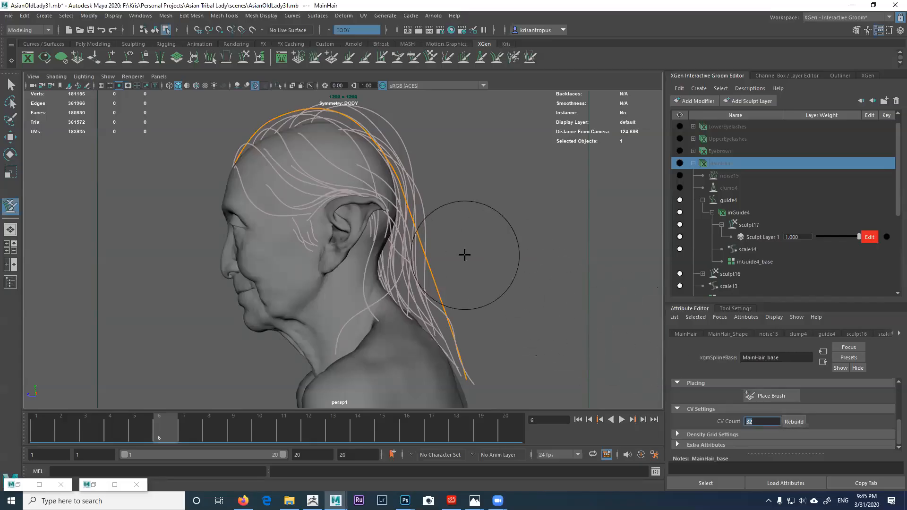
# Step: Comb the orange guide outward behind the neck and begin setting CV Count to 64
pyautogui.scroll(5, 520, 288)
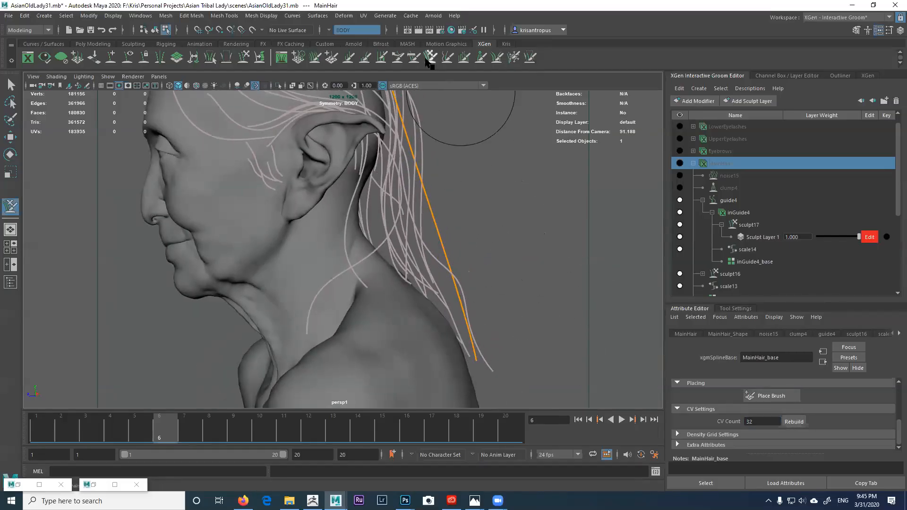
pyautogui.click(413, 57)
pyautogui.moveTo(435, 202); pyautogui.dragTo(466, 212)
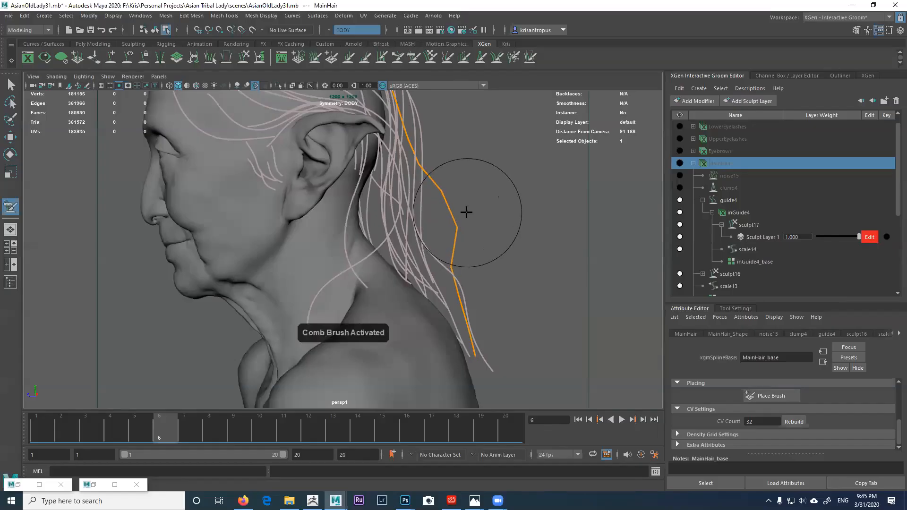
pyautogui.click(794, 423)
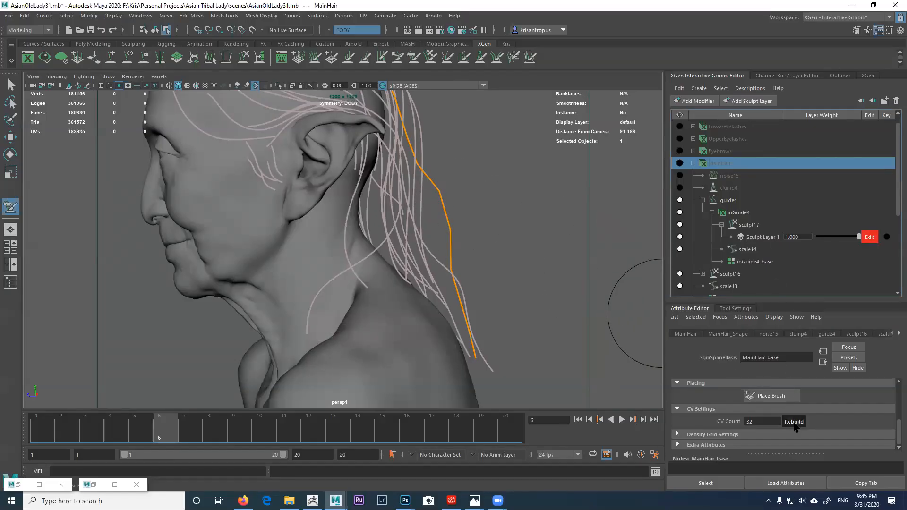
pyautogui.click(750, 421)
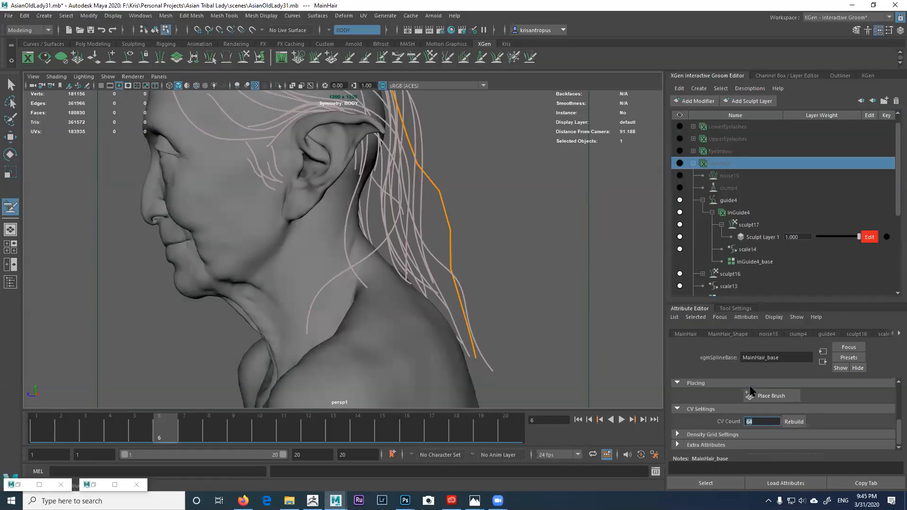
# Step: Rebuild the inGuide4 guide curves with a CV count of 64
pyautogui.keyDown('alt'); pyautogui.moveTo(525, 268); pyautogui.dragTo(522, 273, button='middle'); pyautogui.keyUp('alt')
pyautogui.scroll(-2, 522, 273)
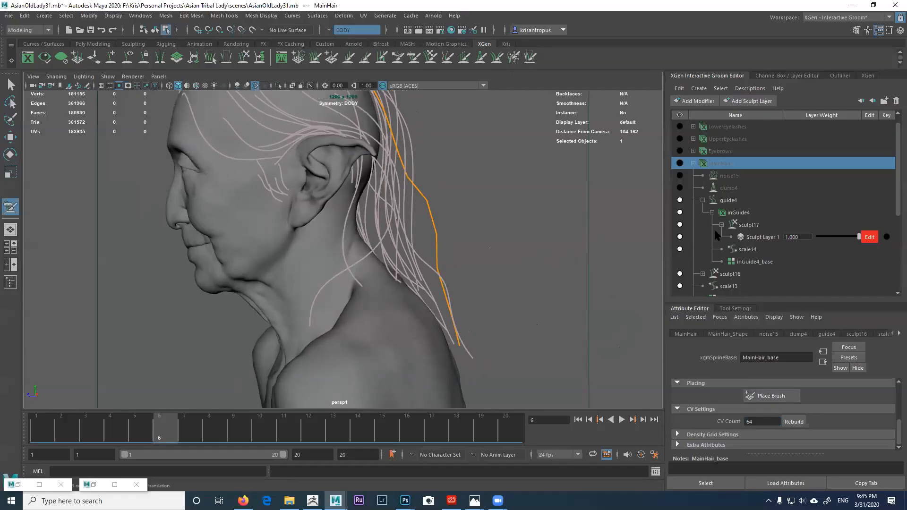
pyautogui.click(738, 215)
pyautogui.click(793, 425)
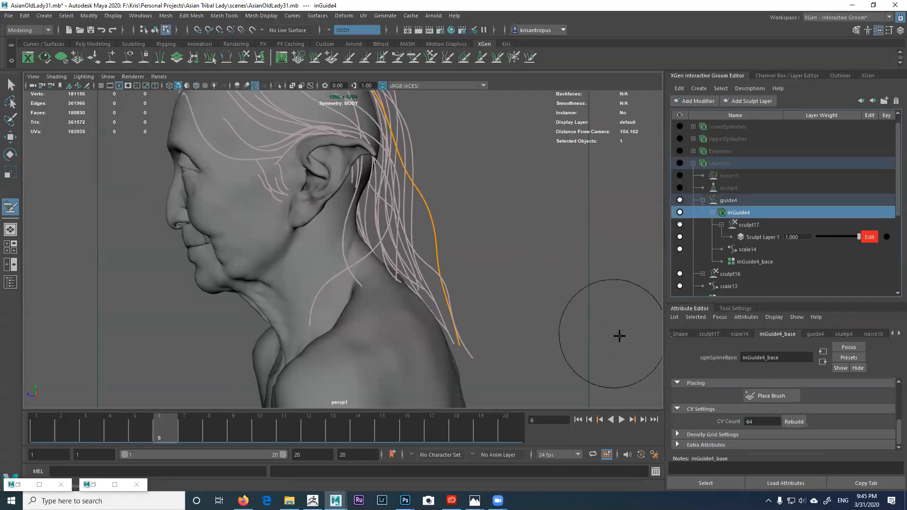
pyautogui.moveTo(496, 297)
pyautogui.keyDown('alt'); pyautogui.mouseDown()
pyautogui.moveTo(505, 307)
pyautogui.moveTo(471, 286)
pyautogui.moveTo(486, 307)
pyautogui.moveTo(467, 290)
pyautogui.mouseUp(); pyautogui.keyUp('alt')
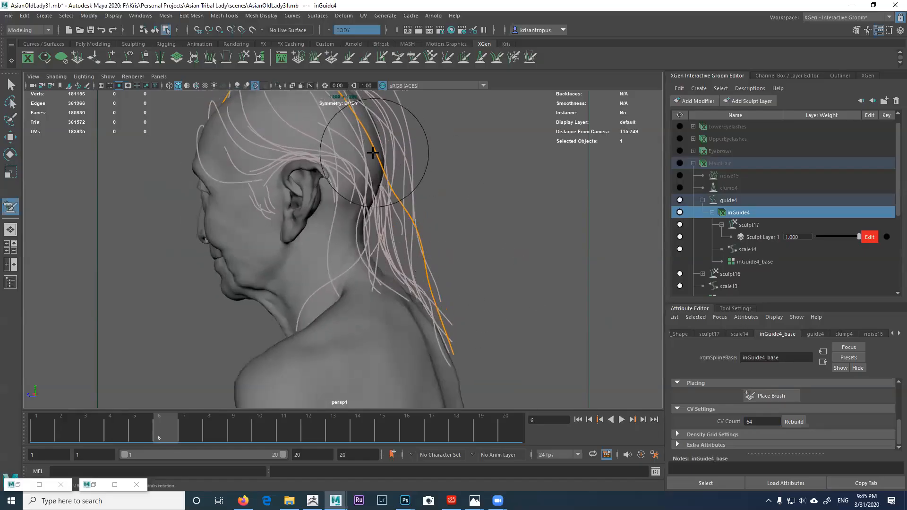
# Step: Activate the Comb Brush and turn the view round to the front of the face
pyautogui.click(411, 58)
pyautogui.keyDown('alt'); pyautogui.moveTo(442, 211); pyautogui.dragTo(472, 225); pyautogui.keyUp('alt')
pyautogui.moveTo(456, 268)
pyautogui.keyDown('alt'); pyautogui.mouseDown()
pyautogui.moveTo(463, 275)
pyautogui.moveTo(479, 212)
pyautogui.moveTo(482, 260)
pyautogui.moveTo(510, 260)
pyautogui.moveTo(430, 256)
pyautogui.moveTo(461, 228)
pyautogui.moveTo(490, 249)
pyautogui.mouseUp(); pyautogui.keyUp('alt')
pyautogui.keyDown('alt'); pyautogui.moveTo(486, 311); pyautogui.dragTo(524, 297); pyautogui.keyUp('alt')
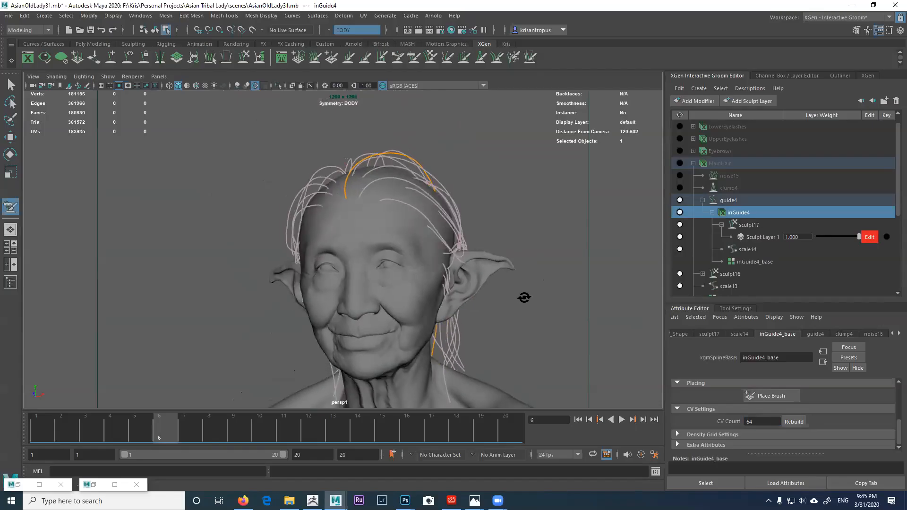
# Step: Tumble around the head, ending on a raised three-quarter view
pyautogui.scroll(-2, 523, 297)
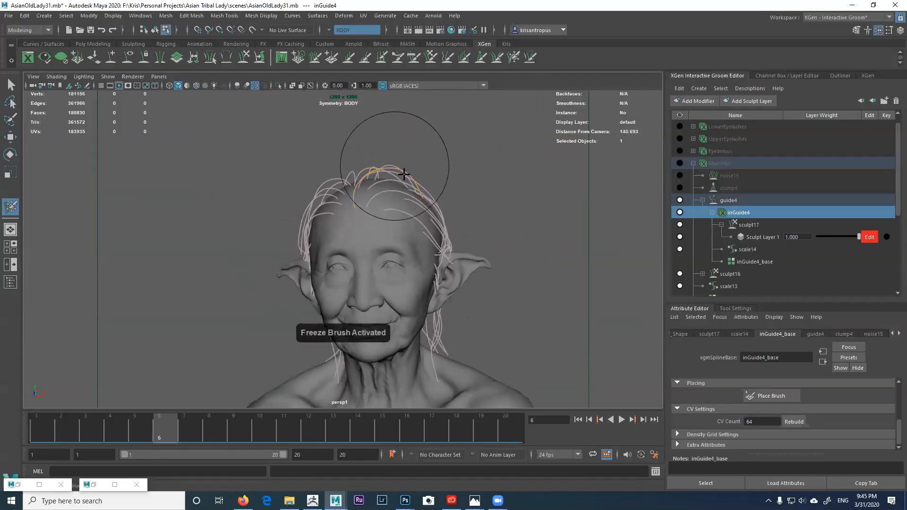
pyautogui.keyDown('alt'); pyautogui.moveTo(359, 322); pyautogui.dragTo(350, 278); pyautogui.keyUp('alt')
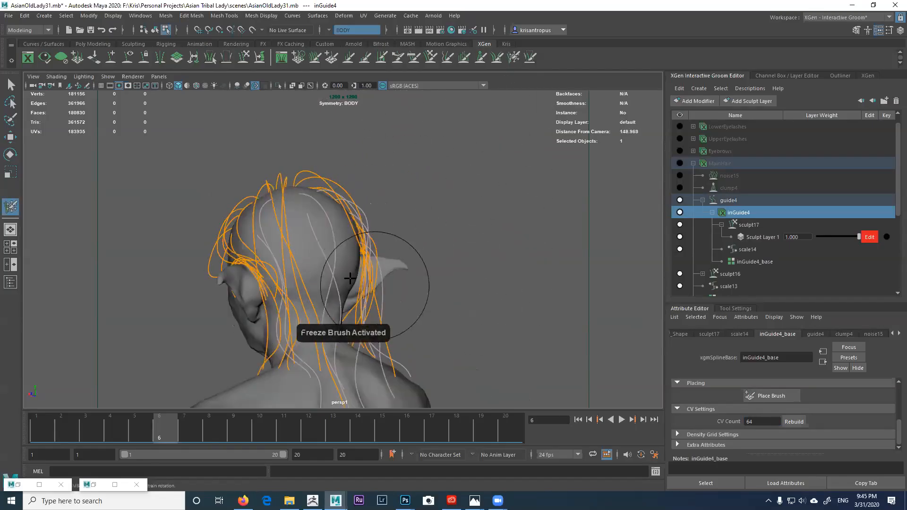
pyautogui.keyDown('alt'); pyautogui.moveTo(402, 267); pyautogui.dragTo(345, 275); pyautogui.keyUp('alt')
pyautogui.moveTo(381, 247)
pyautogui.keyDown('alt'); pyautogui.mouseDown()
pyautogui.moveTo(324, 257)
pyautogui.moveTo(354, 274)
pyautogui.moveTo(331, 238)
pyautogui.mouseUp(); pyautogui.keyUp('alt')
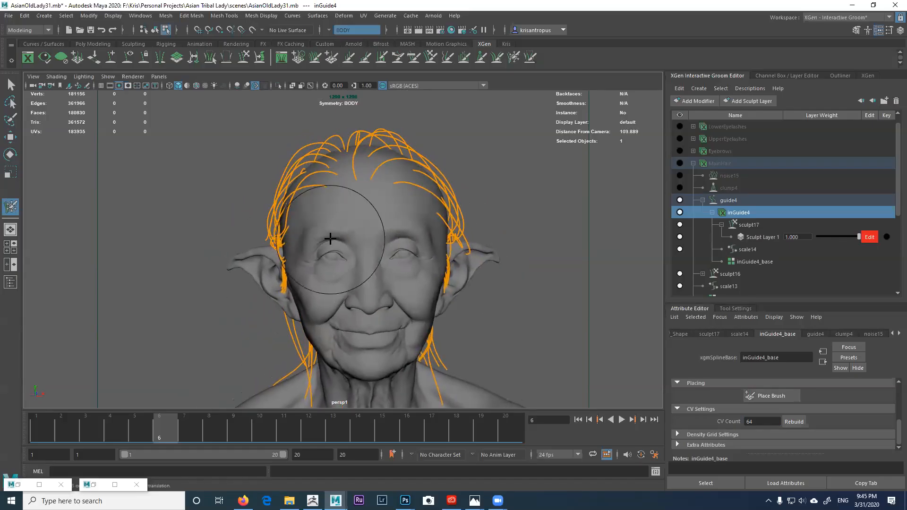
pyautogui.moveTo(322, 158)
pyautogui.keyDown('alt'); pyautogui.mouseDown()
pyautogui.moveTo(354, 158)
pyautogui.moveTo(353, 172)
pyautogui.moveTo(338, 160)
pyautogui.moveTo(304, 178)
pyautogui.moveTo(327, 178)
pyautogui.mouseUp(); pyautogui.keyUp('alt')
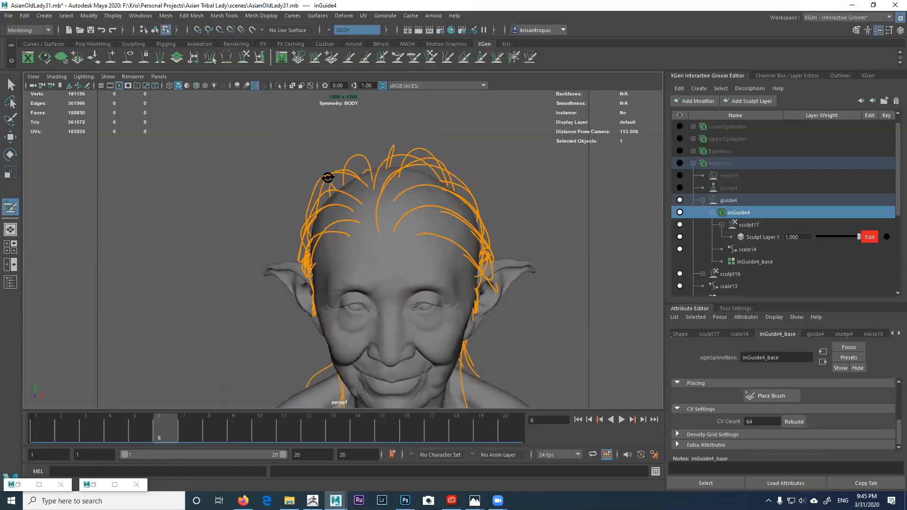
pyautogui.moveTo(361, 149)
pyautogui.keyDown('alt'); pyautogui.mouseDown()
pyautogui.moveTo(375, 156)
pyautogui.moveTo(367, 174)
pyautogui.moveTo(376, 158)
pyautogui.moveTo(416, 155)
pyautogui.moveTo(317, 149)
pyautogui.moveTo(312, 160)
pyautogui.moveTo(275, 158)
pyautogui.moveTo(281, 178)
pyautogui.moveTo(294, 185)
pyautogui.moveTo(309, 174)
pyautogui.moveTo(307, 186)
pyautogui.moveTo(312, 180)
pyautogui.moveTo(344, 197)
pyautogui.moveTo(352, 166)
pyautogui.mouseUp(); pyautogui.keyUp('alt')
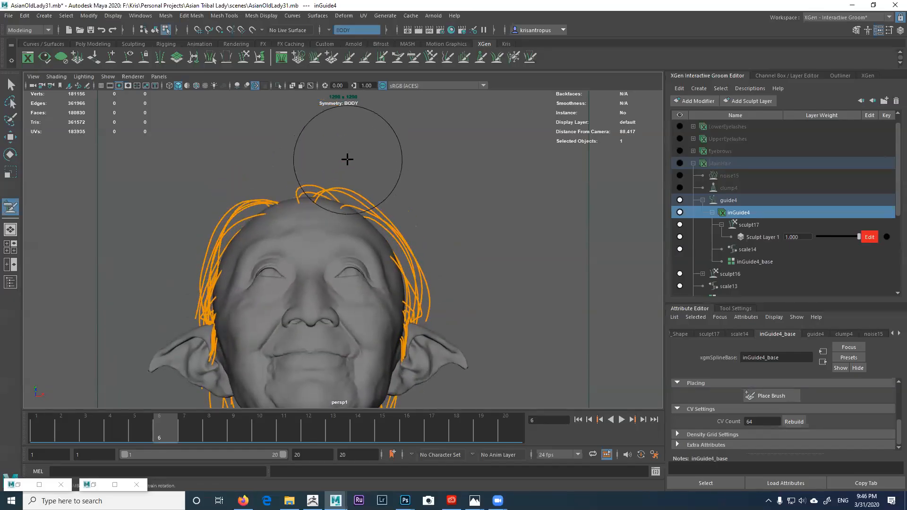
pyautogui.keyDown('alt'); pyautogui.moveTo(276, 155); pyautogui.dragTo(350, 157); pyautogui.keyUp('alt')
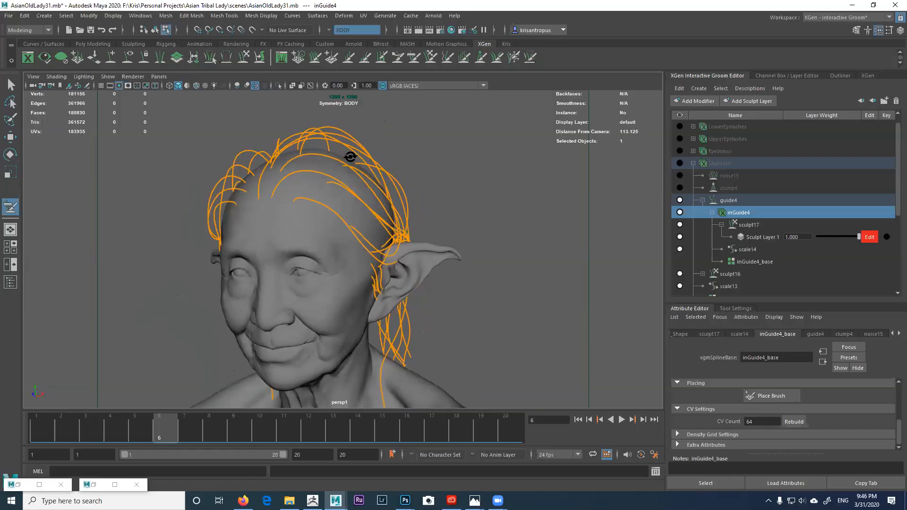
# Step: Freeze guides near the left temple with the Freeze Brush and show its Tool Settings
pyautogui.click(511, 59)
pyautogui.scroll(-3, 340, 183)
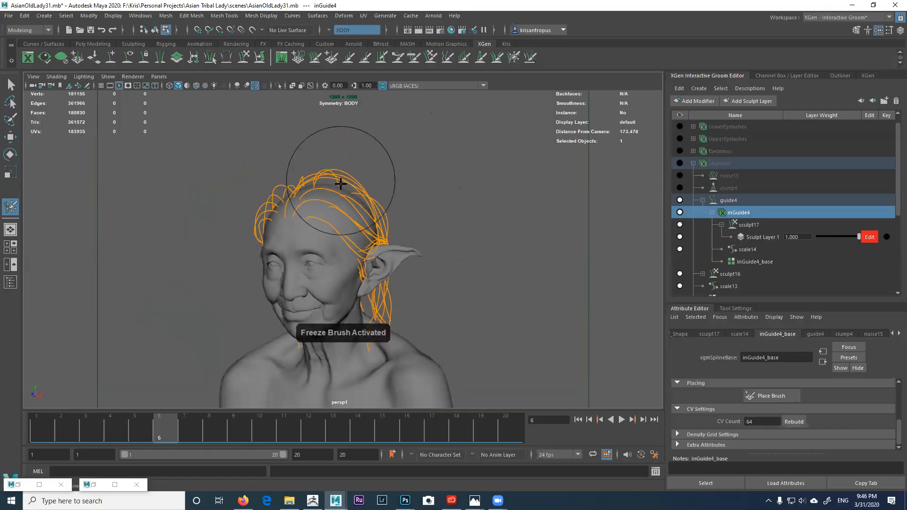
pyautogui.keyDown('alt'); pyautogui.moveTo(421, 204); pyautogui.dragTo(434, 265); pyautogui.keyUp('alt')
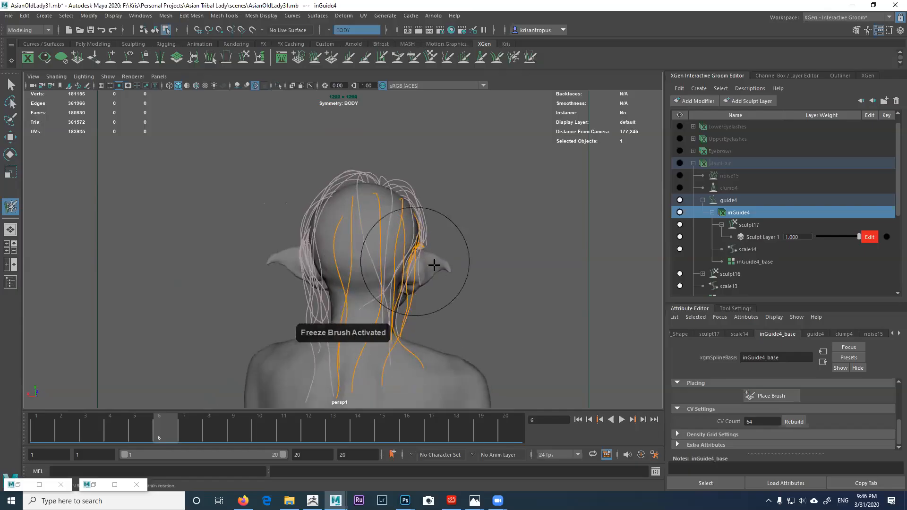
pyautogui.keyDown('alt'); pyautogui.moveTo(376, 268); pyautogui.dragTo(269, 192); pyautogui.keyUp('alt')
pyautogui.scroll(5, 370, 221)
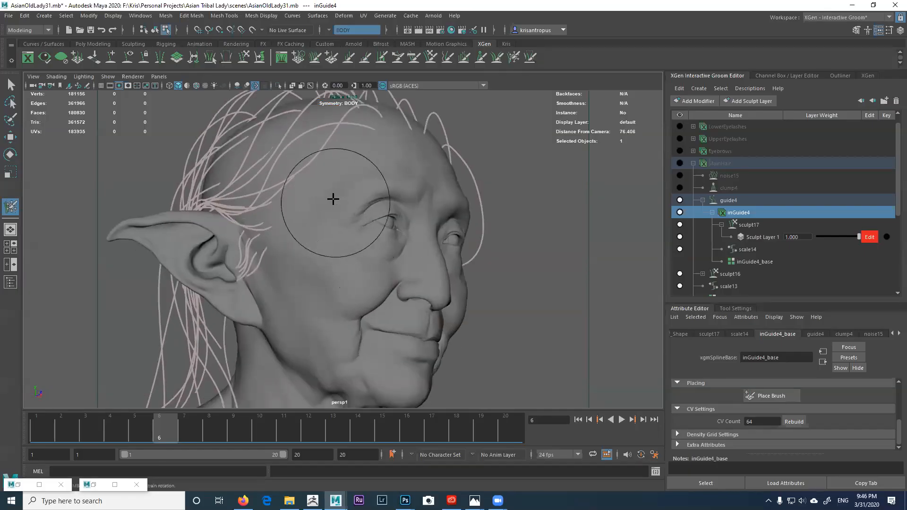
pyautogui.keyDown('alt'); pyautogui.moveTo(302, 168); pyautogui.dragTo(365, 160); pyautogui.keyUp('alt')
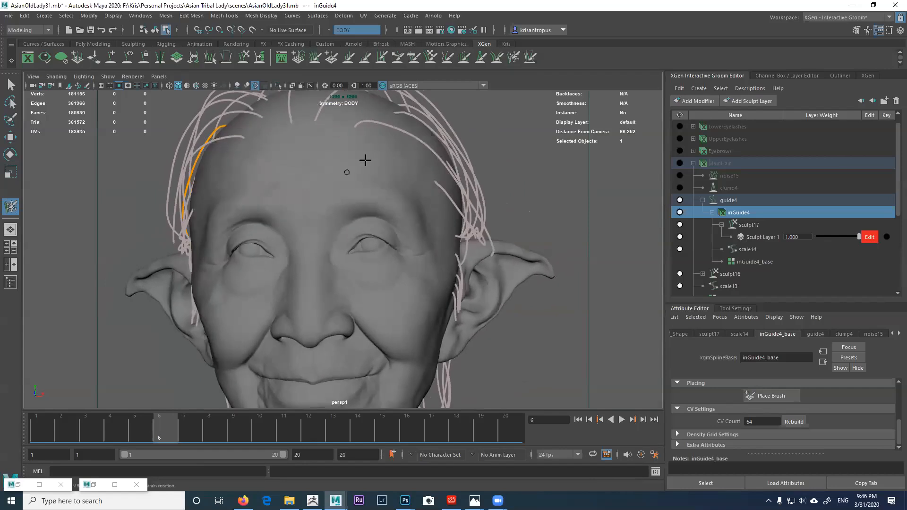
pyautogui.keyDown('alt'); pyautogui.moveTo(415, 116); pyautogui.dragTo(307, 228); pyautogui.keyUp('alt')
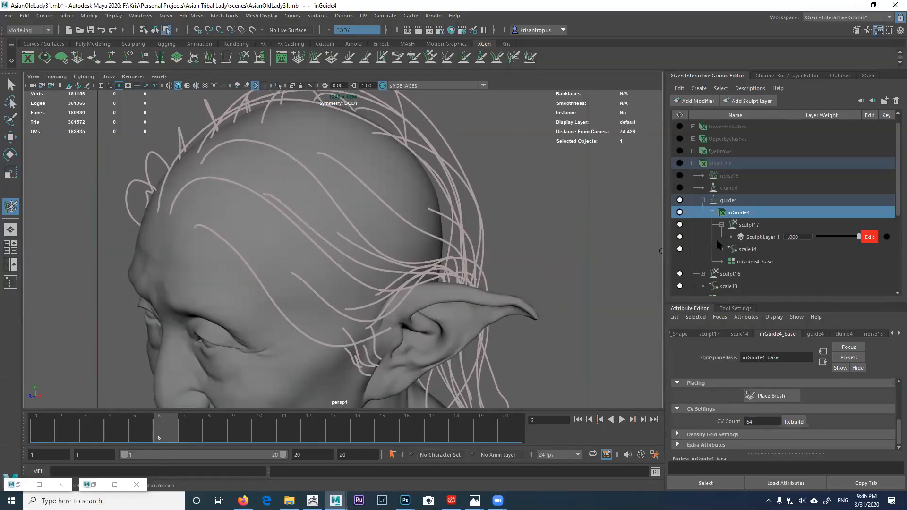
pyautogui.keyDown('alt'); pyautogui.moveTo(472, 156); pyautogui.dragTo(515, 87); pyautogui.keyUp('alt')
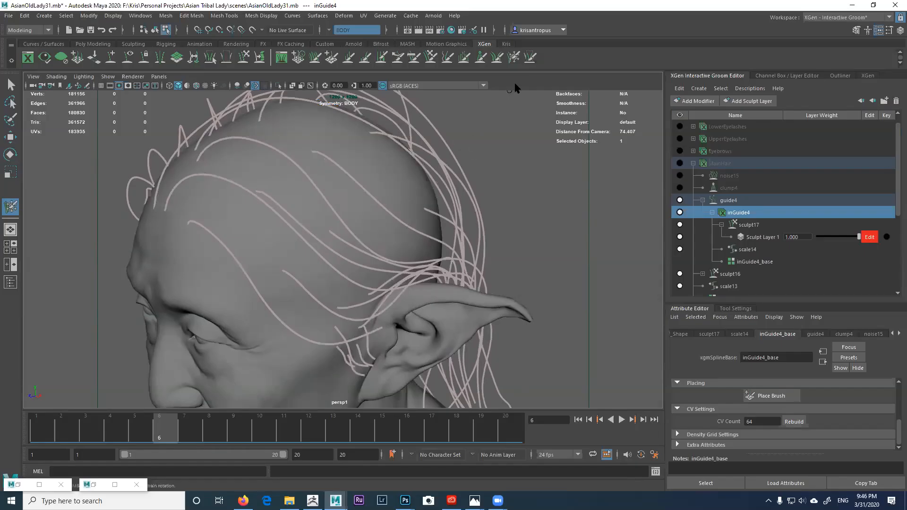
pyautogui.click(513, 57)
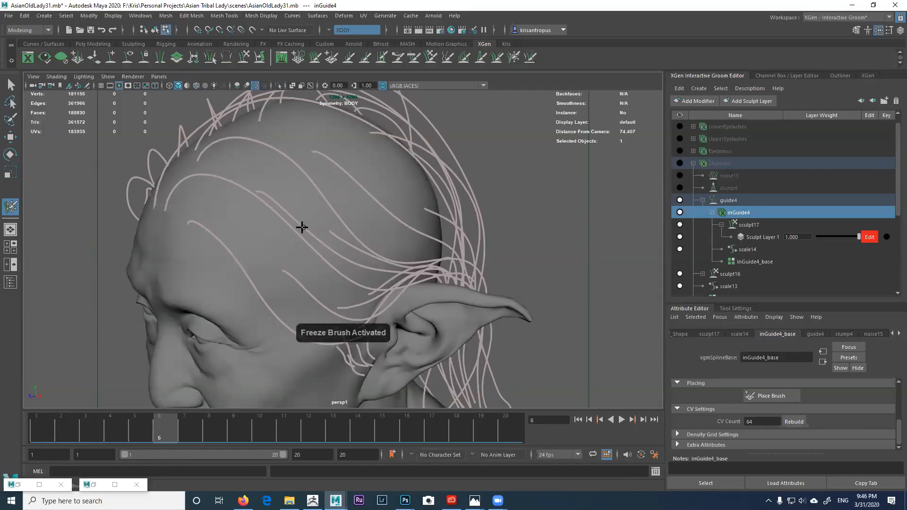
pyautogui.keyDown('alt'); pyautogui.moveTo(301, 227); pyautogui.dragTo(305, 208); pyautogui.keyUp('alt')
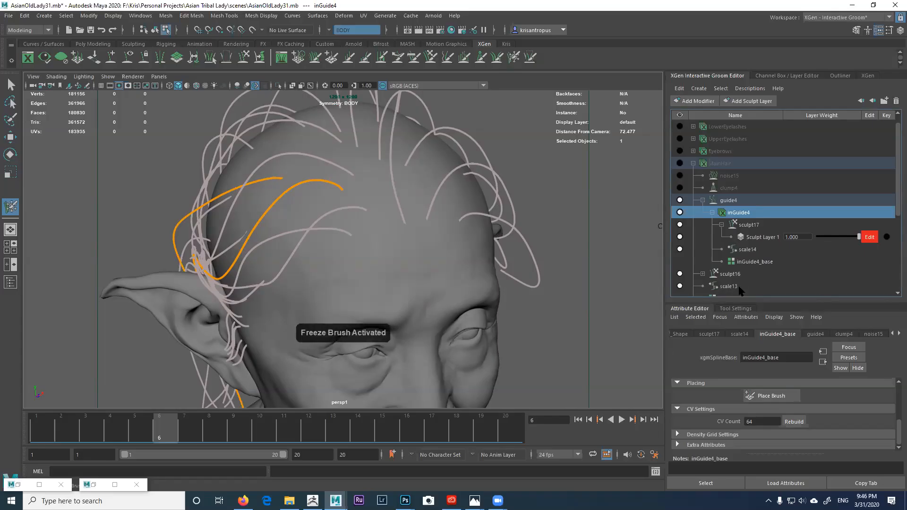
pyautogui.click(735, 308)
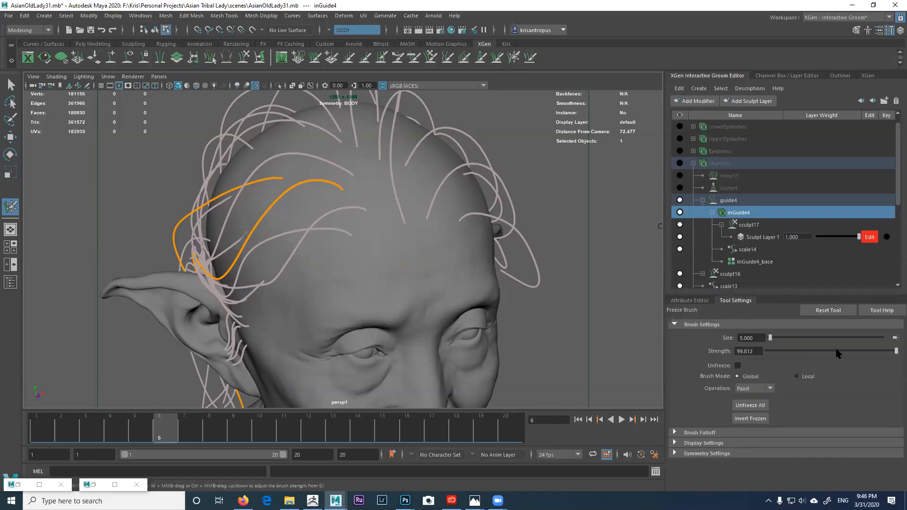
# Step: Enlarge the Freeze Brush and freeze the guides across the top and left of the head
pyautogui.moveTo(408, 214)
pyautogui.keyDown('alt'); pyautogui.mouseDown()
pyautogui.moveTo(402, 191)
pyautogui.moveTo(405, 230)
pyautogui.moveTo(403, 217)
pyautogui.moveTo(423, 224)
pyautogui.mouseUp(); pyautogui.keyUp('alt')
pyautogui.press('b')
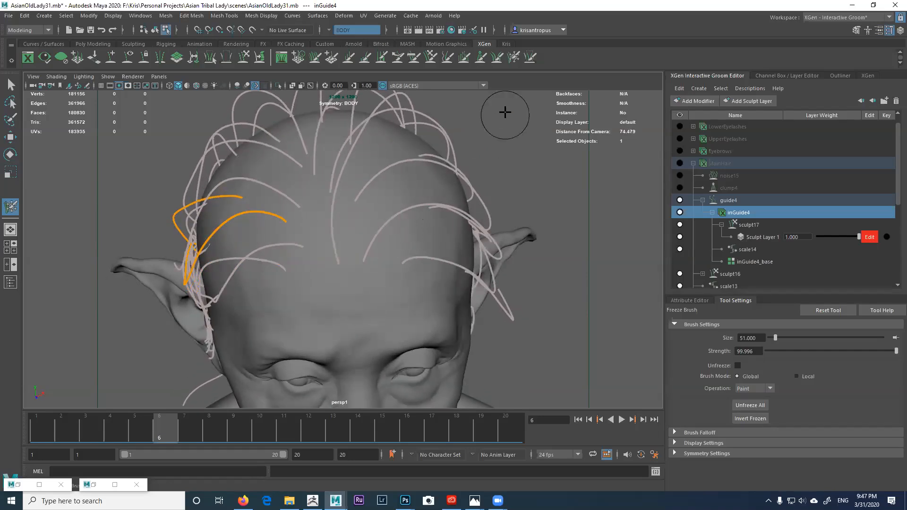
pyautogui.click(511, 63)
pyautogui.moveTo(411, 190); pyautogui.dragTo(306, 228)
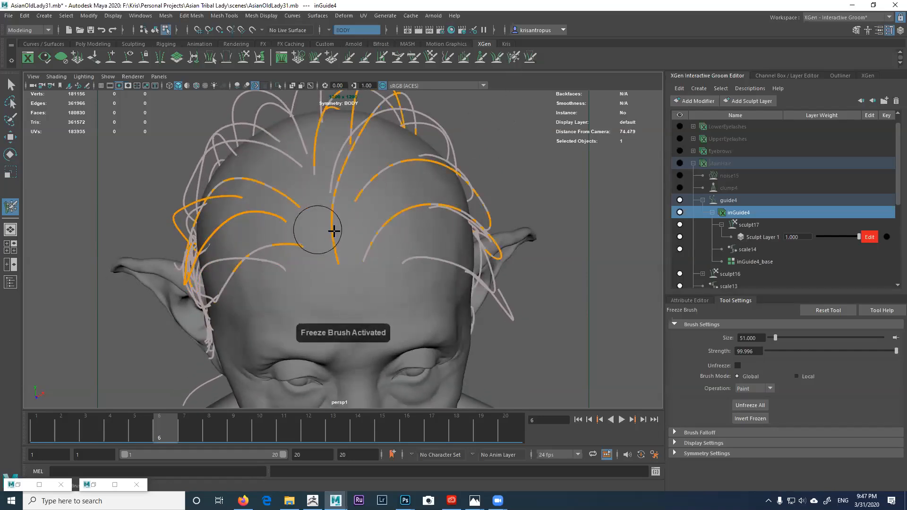
pyautogui.keyDown('alt'); pyautogui.moveTo(337, 233); pyautogui.dragTo(298, 214, button='right'); pyautogui.keyUp('alt')
pyautogui.moveTo(297, 214); pyautogui.dragTo(344, 227)
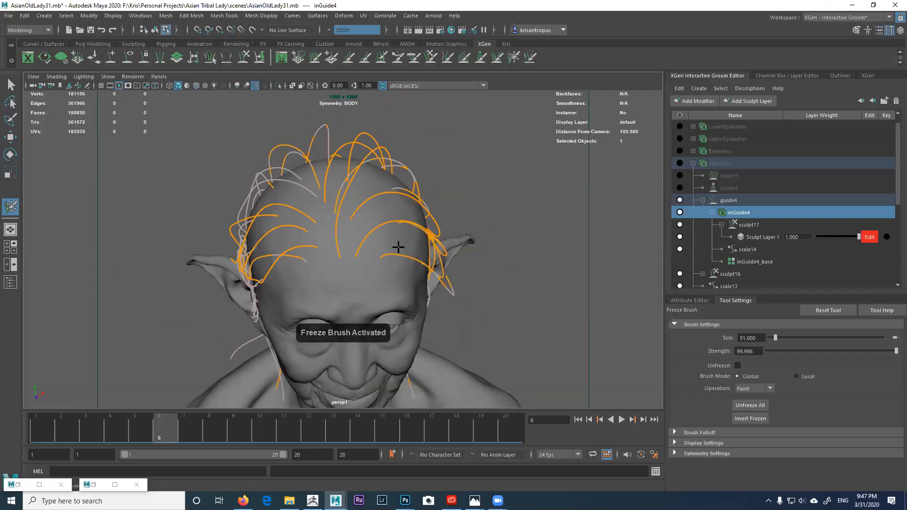
pyautogui.moveTo(310, 202)
pyautogui.keyDown('alt'); pyautogui.mouseDown()
pyautogui.moveTo(337, 216)
pyautogui.moveTo(331, 209)
pyautogui.mouseUp(); pyautogui.keyUp('alt')
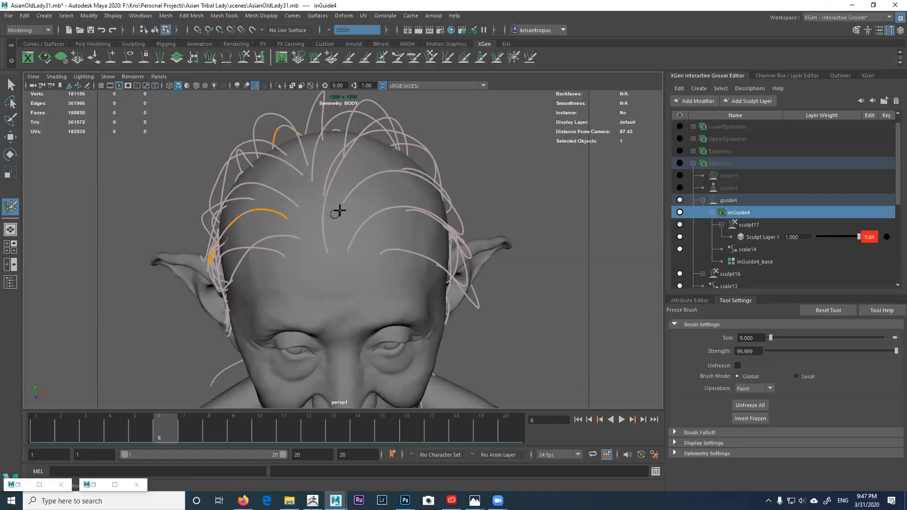
pyautogui.moveTo(407, 216)
pyautogui.keyDown('alt'); pyautogui.mouseDown()
pyautogui.moveTo(384, 210)
pyautogui.moveTo(255, 249)
pyautogui.mouseUp(); pyautogui.keyUp('alt')
pyautogui.keyDown('alt'); pyautogui.moveTo(343, 256); pyautogui.dragTo(315, 214); pyautogui.keyUp('alt')
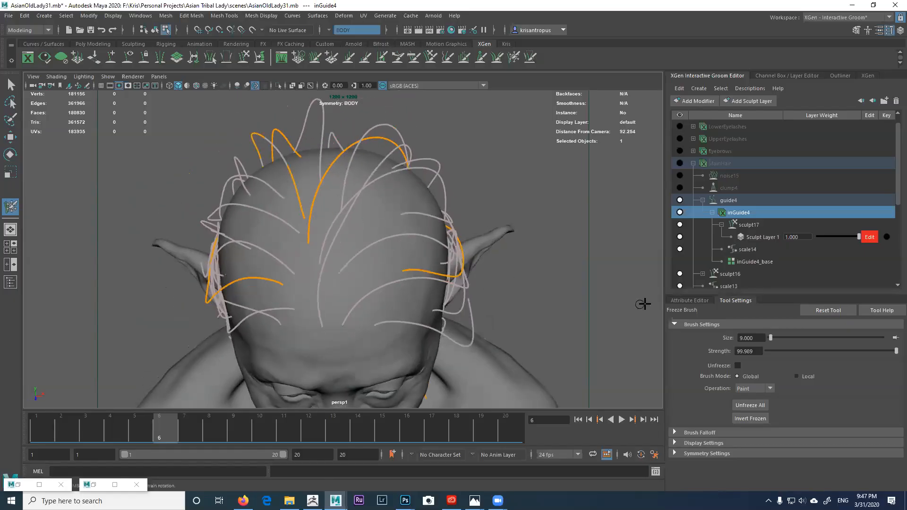
# Step: Turn off Filter Back Faces under Brush Falloff and freeze the side guides around both ears
pyautogui.click(701, 432)
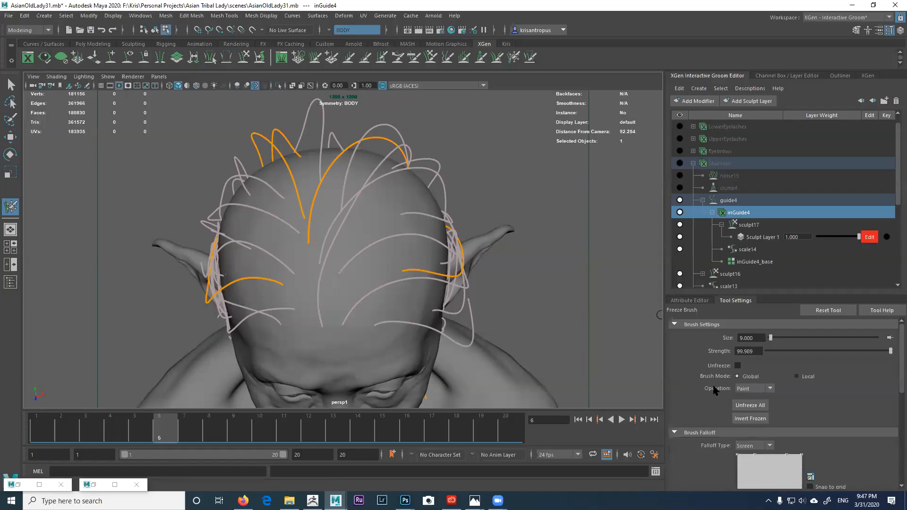
pyautogui.scroll(-3, 713, 392)
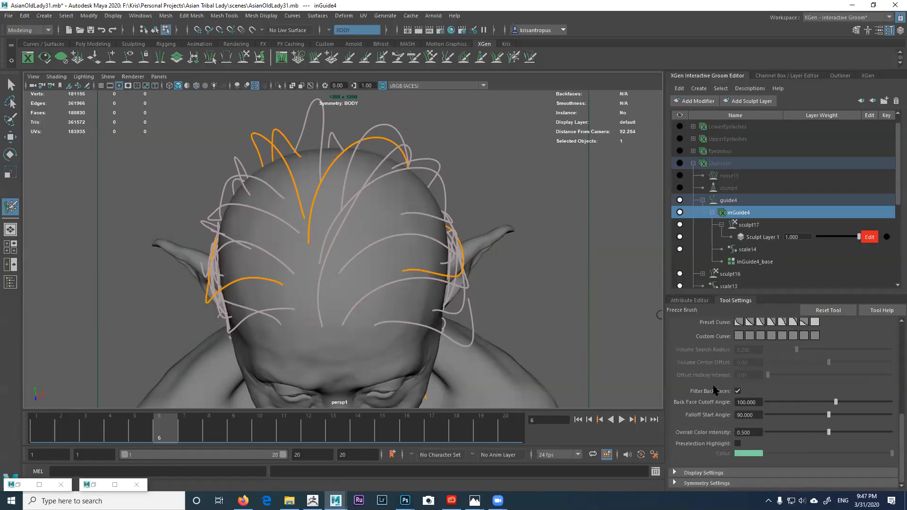
pyautogui.click(737, 391)
pyautogui.keyDown('alt'); pyautogui.moveTo(460, 267); pyautogui.dragTo(437, 243); pyautogui.keyUp('alt')
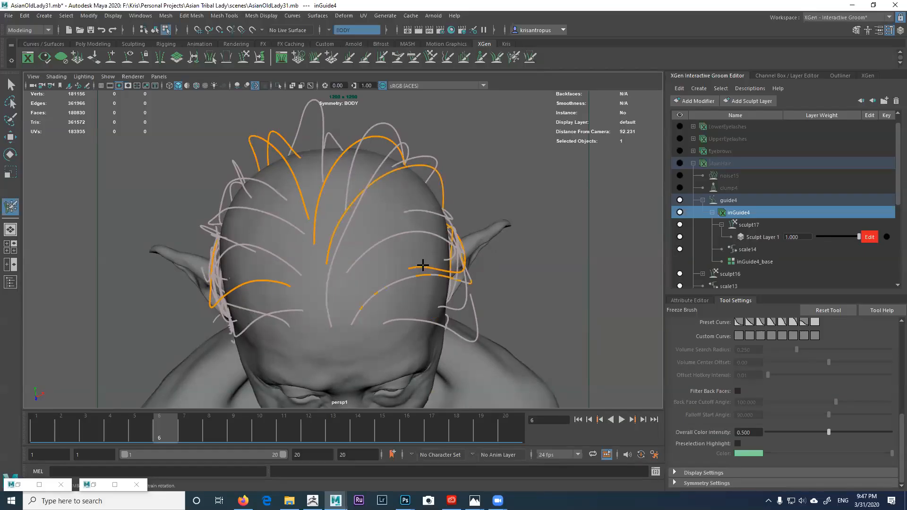
pyautogui.keyDown('alt'); pyautogui.moveTo(420, 268); pyautogui.dragTo(412, 239); pyautogui.keyUp('alt')
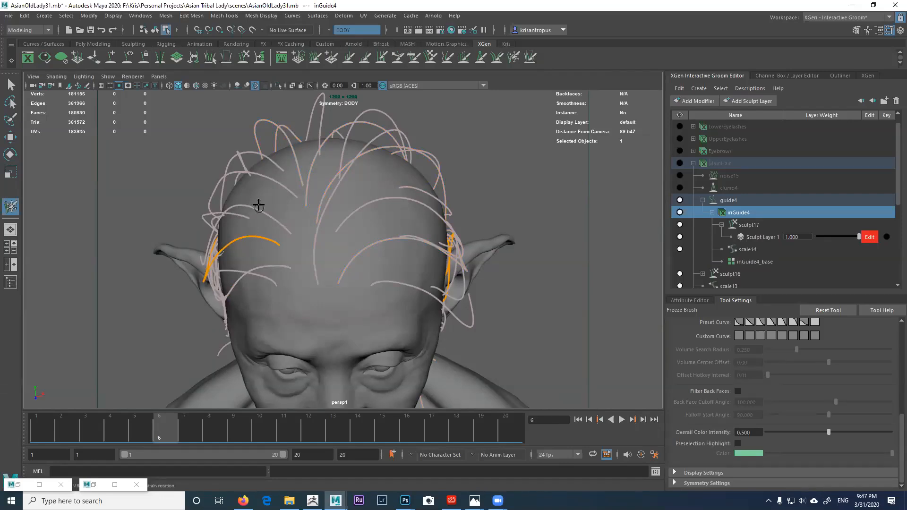
pyautogui.keyDown('alt'); pyautogui.moveTo(231, 247); pyautogui.dragTo(423, 285); pyautogui.keyUp('alt')
pyautogui.keyDown('alt'); pyautogui.moveTo(336, 249); pyautogui.dragTo(304, 231); pyautogui.keyUp('alt')
pyautogui.keyDown('alt'); pyautogui.moveTo(267, 178); pyautogui.dragTo(306, 185); pyautogui.keyUp('alt')
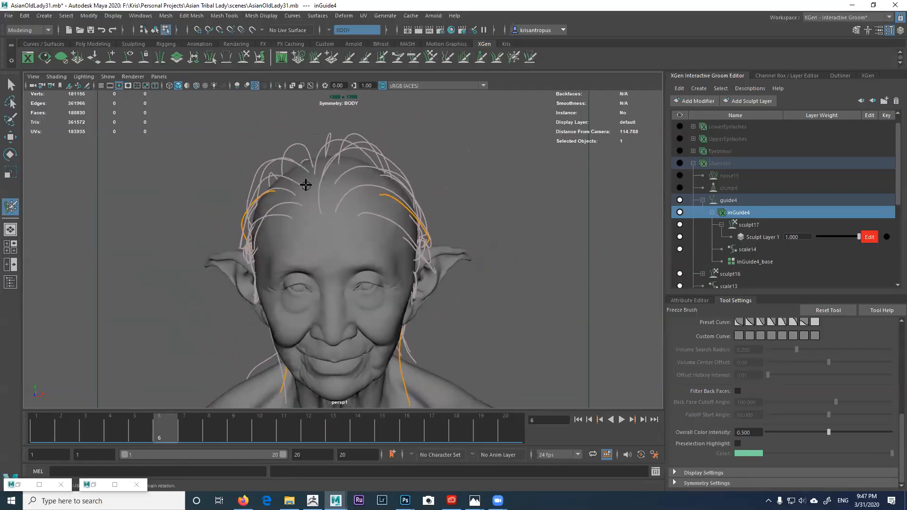
pyautogui.click(414, 57)
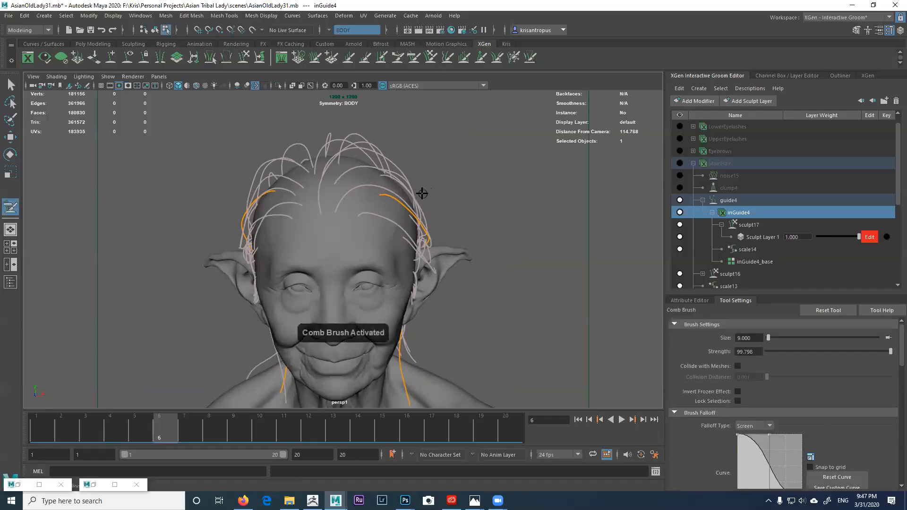
pyautogui.moveTo(419, 186); pyautogui.dragTo(446, 194, button='middle')
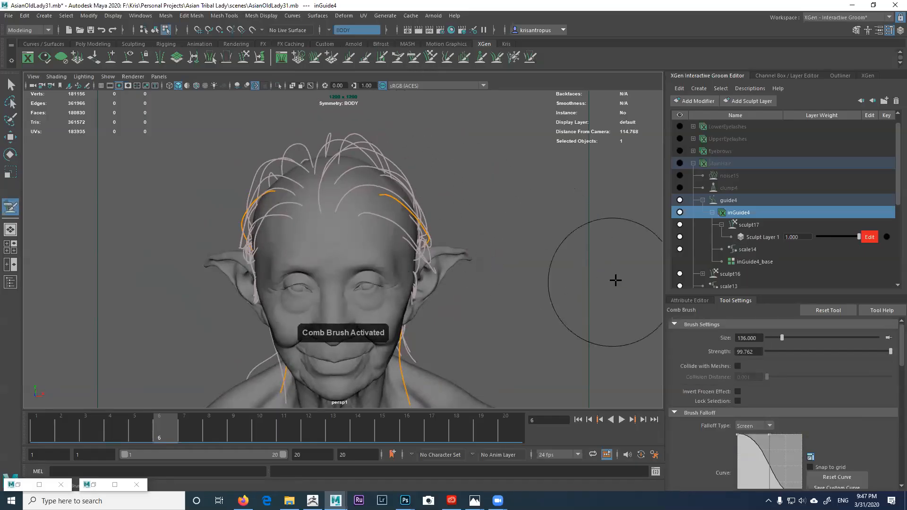
pyautogui.scroll(-2, 897, 358)
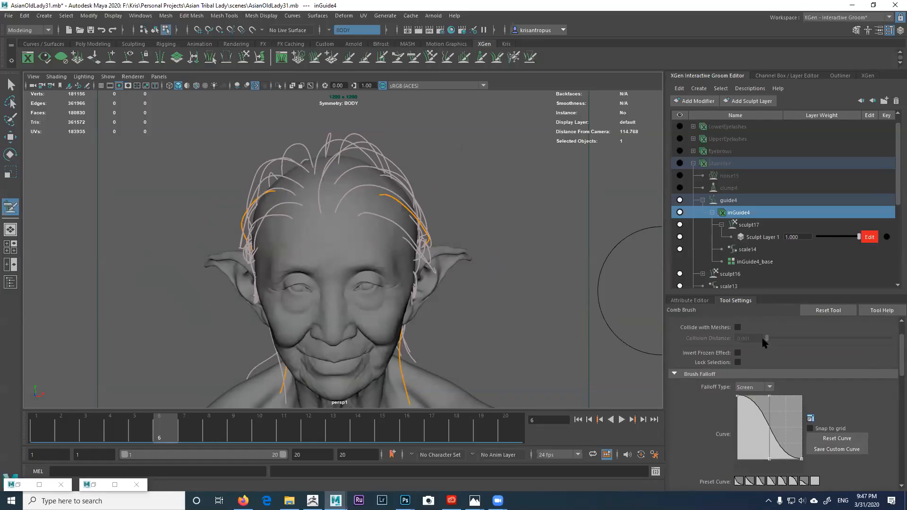
pyautogui.moveTo(421, 263)
pyautogui.keyDown('alt'); pyautogui.mouseDown()
pyautogui.moveTo(444, 284)
pyautogui.moveTo(442, 269)
pyautogui.mouseUp(); pyautogui.keyUp('alt')
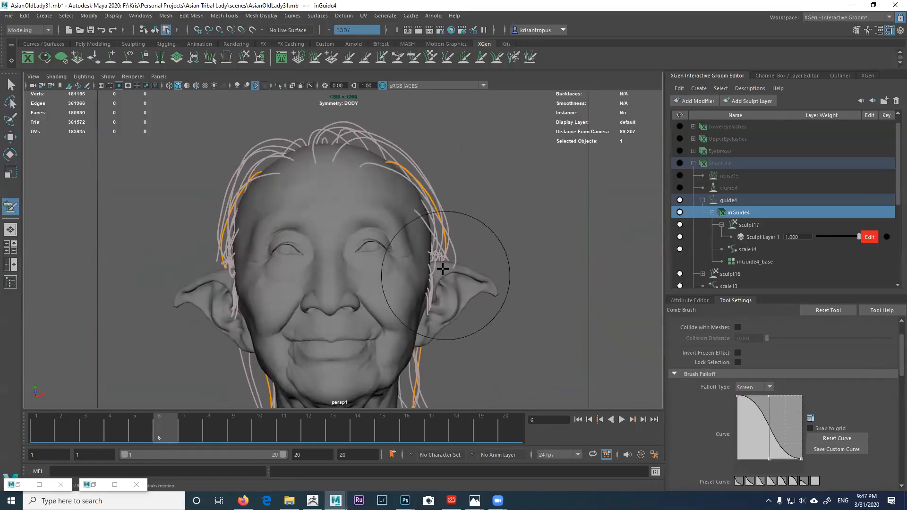
pyautogui.keyDown('alt'); pyautogui.moveTo(409, 203); pyautogui.dragTo(410, 213); pyautogui.keyUp('alt')
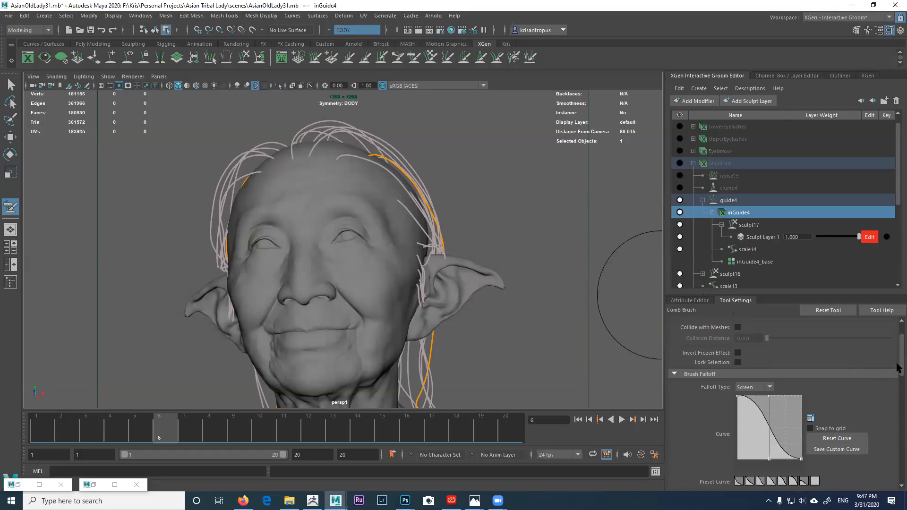
pyautogui.scroll(2, 897, 359)
pyautogui.moveTo(465, 239)
pyautogui.keyDown('alt'); pyautogui.mouseDown()
pyautogui.moveTo(451, 232)
pyautogui.moveTo(430, 246)
pyautogui.mouseUp(); pyautogui.keyUp('alt')
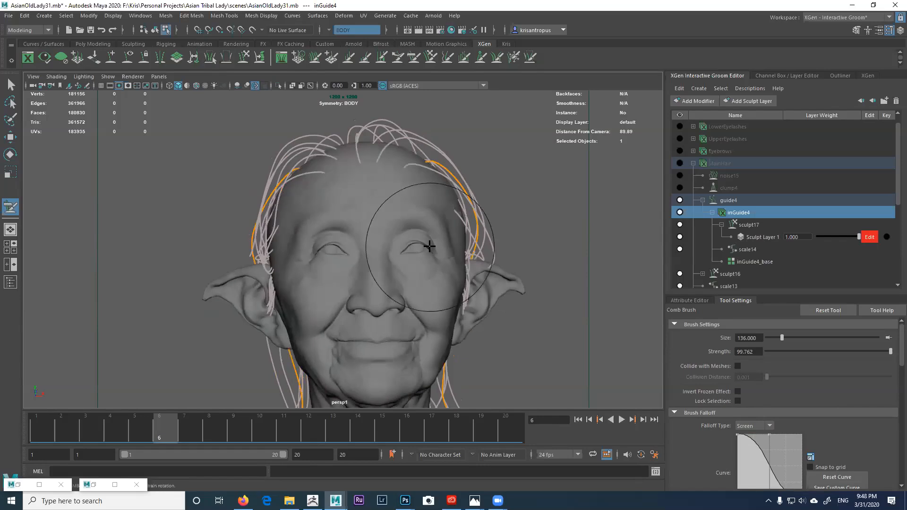
pyautogui.keyDown('alt'); pyautogui.moveTo(279, 205); pyautogui.dragTo(309, 207); pyautogui.keyUp('alt')
pyautogui.moveTo(288, 257)
pyautogui.keyDown('alt'); pyautogui.mouseDown()
pyautogui.moveTo(361, 261)
pyautogui.moveTo(364, 174)
pyautogui.mouseUp(); pyautogui.keyUp('alt')
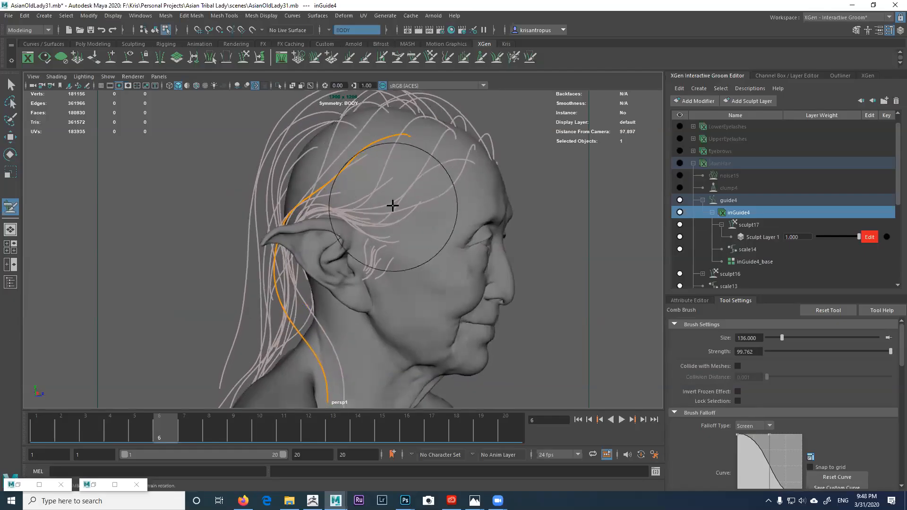
pyautogui.keyDown('alt'); pyautogui.moveTo(393, 206); pyautogui.dragTo(381, 210); pyautogui.keyUp('alt')
pyautogui.keyDown('alt'); pyautogui.moveTo(318, 361); pyautogui.dragTo(324, 329); pyautogui.keyUp('alt')
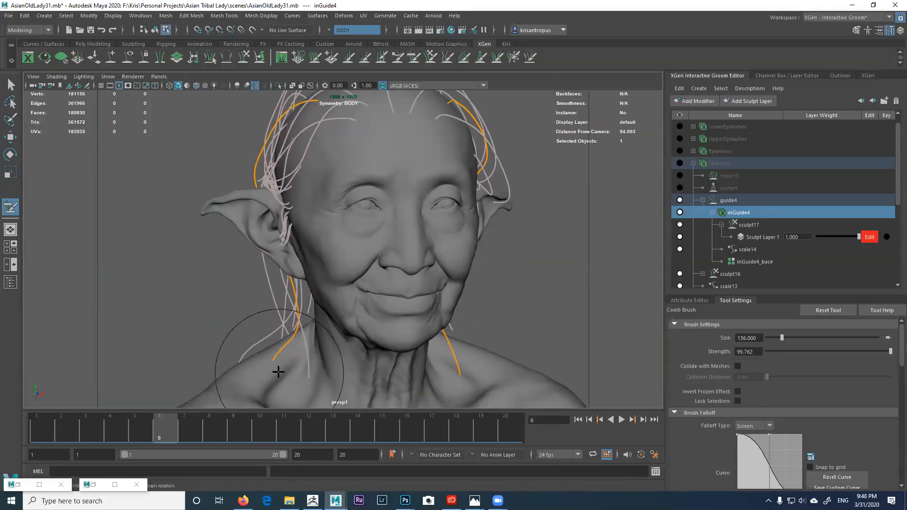
pyautogui.keyDown('alt'); pyautogui.moveTo(261, 366); pyautogui.dragTo(317, 327); pyautogui.keyUp('alt')
pyautogui.keyDown('alt'); pyautogui.moveTo(318, 327); pyautogui.dragTo(299, 295, button='right'); pyautogui.keyUp('alt')
pyautogui.moveTo(420, 310)
pyautogui.keyDown('alt'); pyautogui.mouseDown()
pyautogui.moveTo(433, 296)
pyautogui.moveTo(427, 257)
pyautogui.moveTo(313, 255)
pyautogui.moveTo(285, 232)
pyautogui.moveTo(312, 222)
pyautogui.moveTo(370, 247)
pyautogui.moveTo(405, 241)
pyautogui.moveTo(390, 229)
pyautogui.mouseUp(); pyautogui.keyUp('alt')
pyautogui.moveTo(386, 195)
pyautogui.keyDown('alt'); pyautogui.mouseDown()
pyautogui.moveTo(470, 203)
pyautogui.moveTo(319, 203)
pyautogui.moveTo(422, 199)
pyautogui.moveTo(500, 231)
pyautogui.mouseUp(); pyautogui.keyUp('alt')
# Step: Freeze the upper guide curves on the head with the Freeze Brush
pyautogui.click(513, 58)
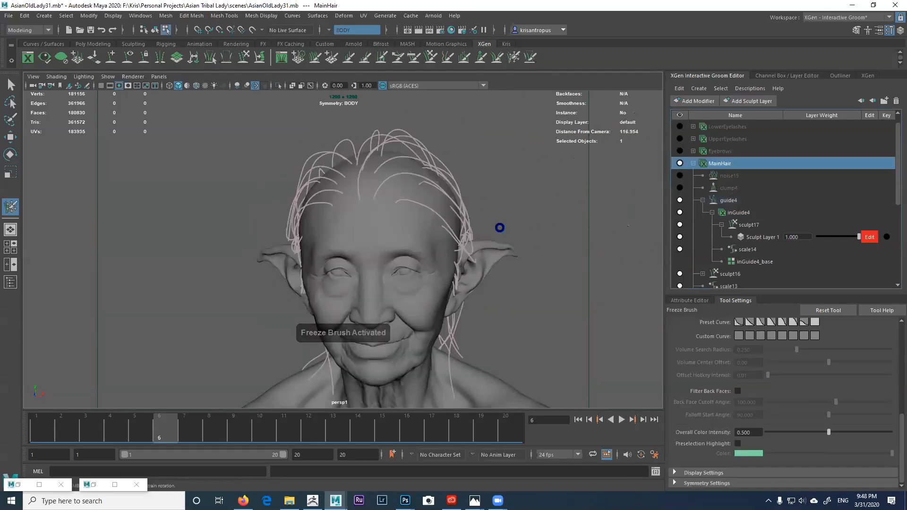
pyautogui.keyDown('alt'); pyautogui.moveTo(444, 244); pyautogui.dragTo(467, 239); pyautogui.keyUp('alt')
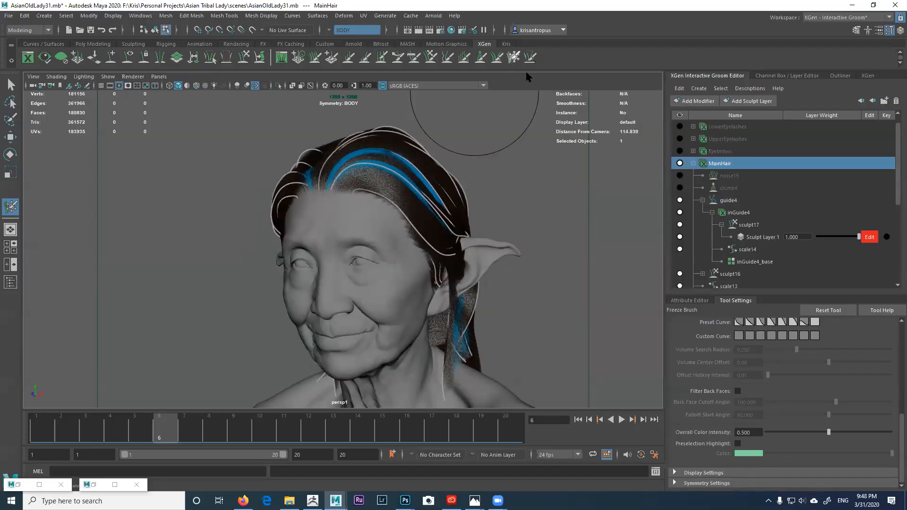
pyautogui.moveTo(414, 192); pyautogui.dragTo(438, 180)
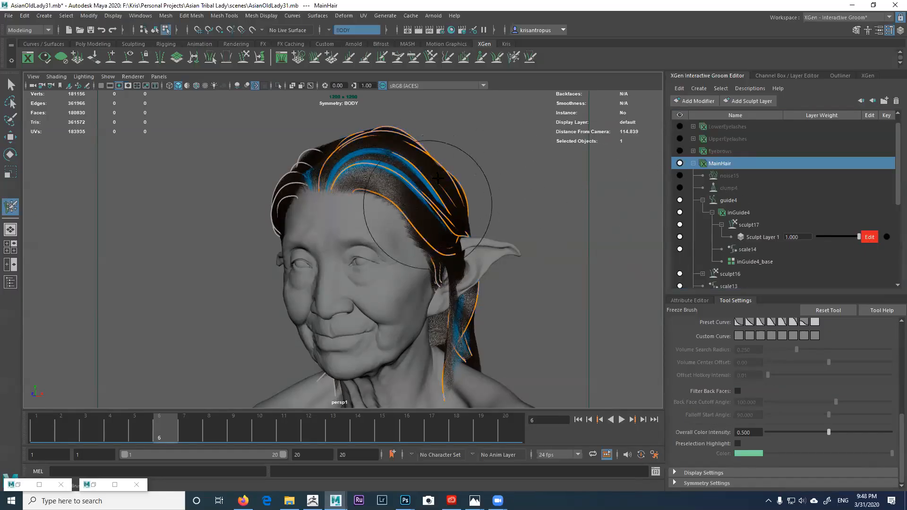
pyautogui.keyDown('alt'); pyautogui.moveTo(437, 179); pyautogui.dragTo(396, 181); pyautogui.keyUp('alt')
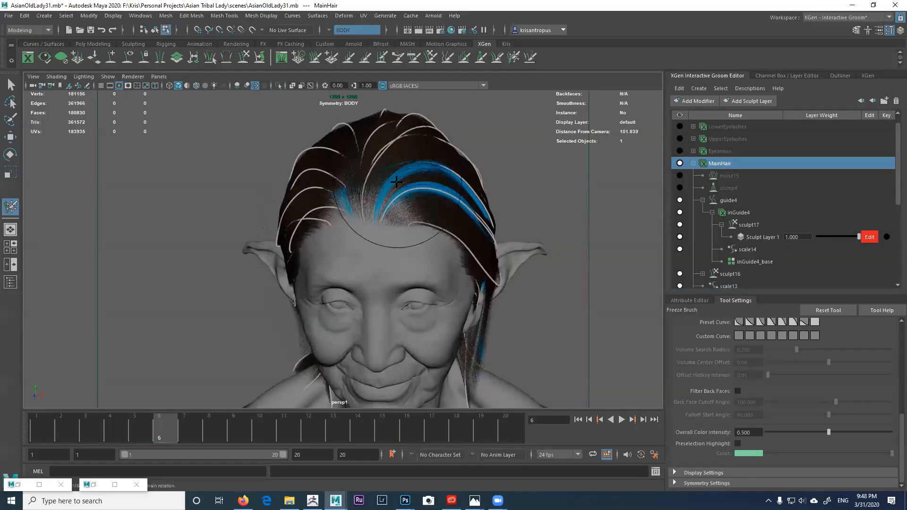
pyautogui.scroll(-2, 716, 217)
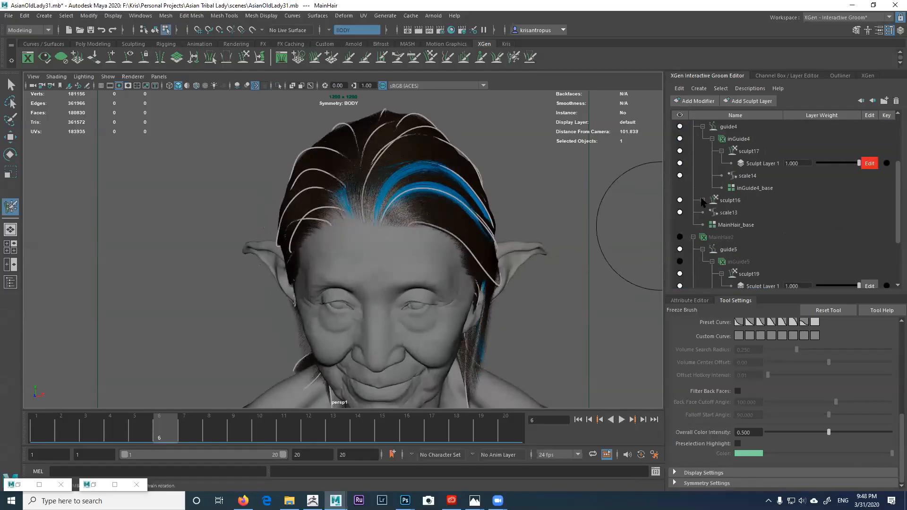
# Step: Clear the freeze from the right-side hair and make sculpt17's Sculpt Layer 1 active
pyautogui.click(702, 200)
pyautogui.click(728, 200)
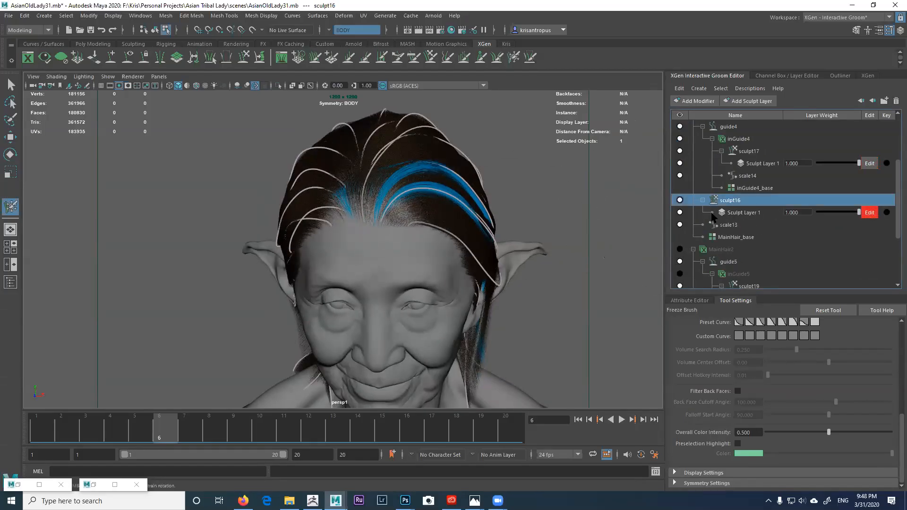
pyautogui.moveTo(452, 197)
pyautogui.keyDown('alt'); pyautogui.mouseDown()
pyautogui.moveTo(436, 204)
pyautogui.moveTo(424, 194)
pyautogui.moveTo(363, 190)
pyautogui.mouseUp(); pyautogui.keyUp('alt')
pyautogui.click(513, 58)
pyautogui.click(429, 193)
pyautogui.keyDown('alt'); pyautogui.moveTo(489, 201); pyautogui.dragTo(330, 201); pyautogui.keyUp('alt')
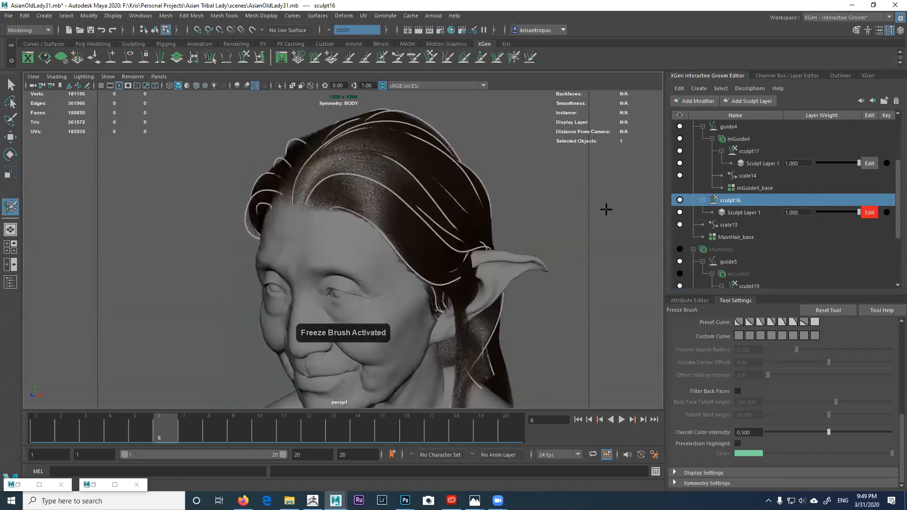
pyautogui.click(869, 163)
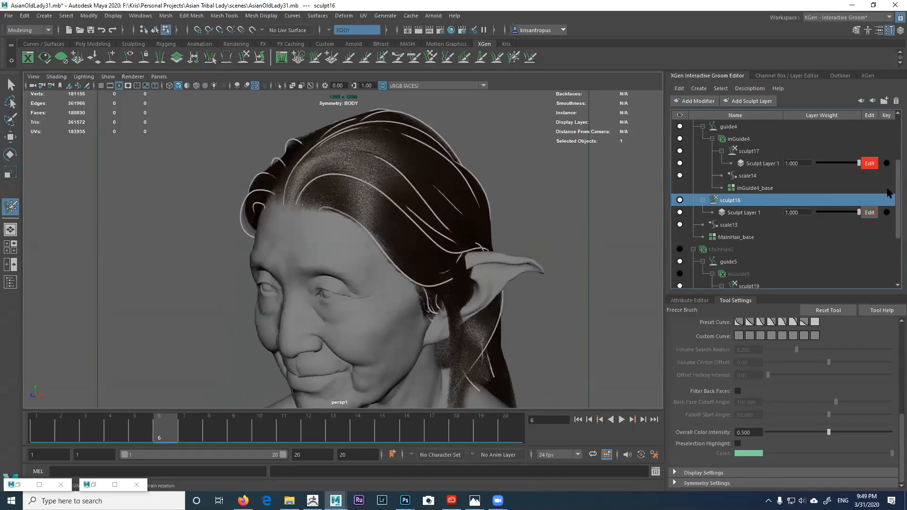
pyautogui.scroll(2, 857, 195)
# Step: Enable the clump4 and noise15 modifiers and hide the inGuide4 guide curves
pyautogui.click(742, 189)
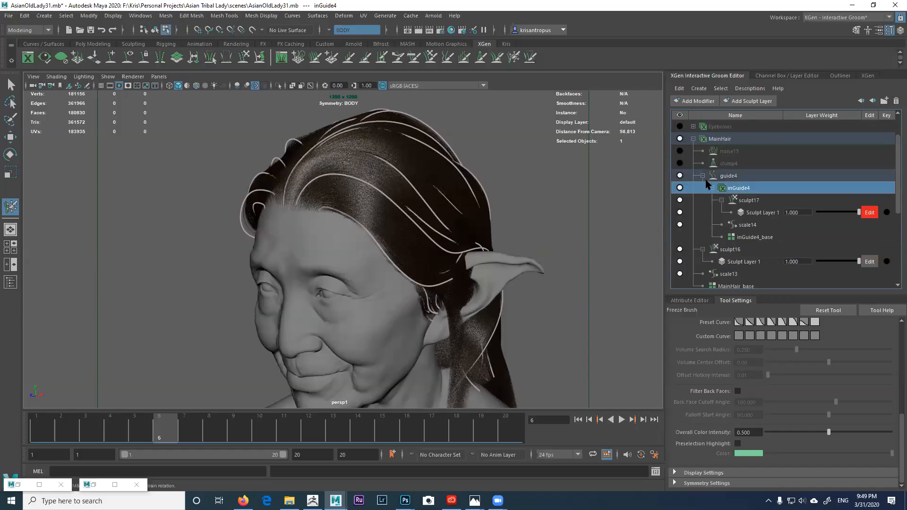
pyautogui.click(680, 163)
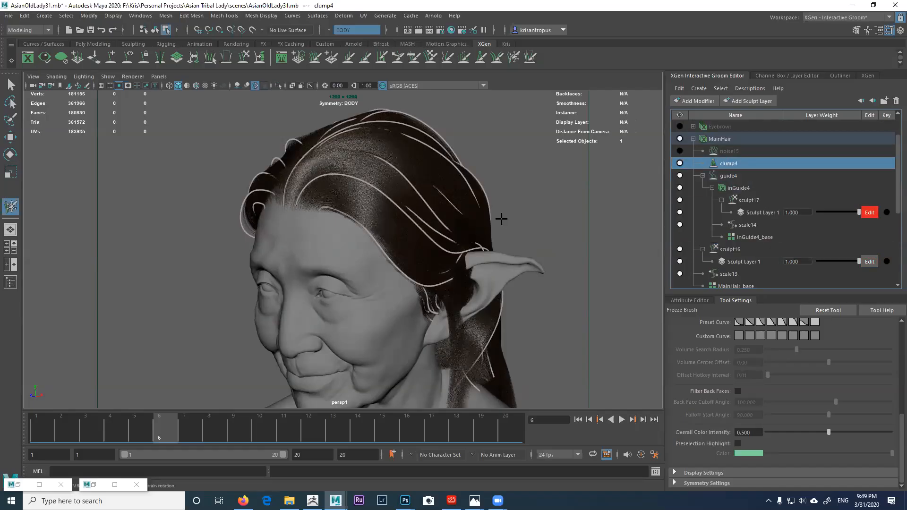
pyautogui.click(680, 151)
pyautogui.keyDown('alt'); pyautogui.moveTo(464, 217); pyautogui.dragTo(557, 212); pyautogui.keyUp('alt')
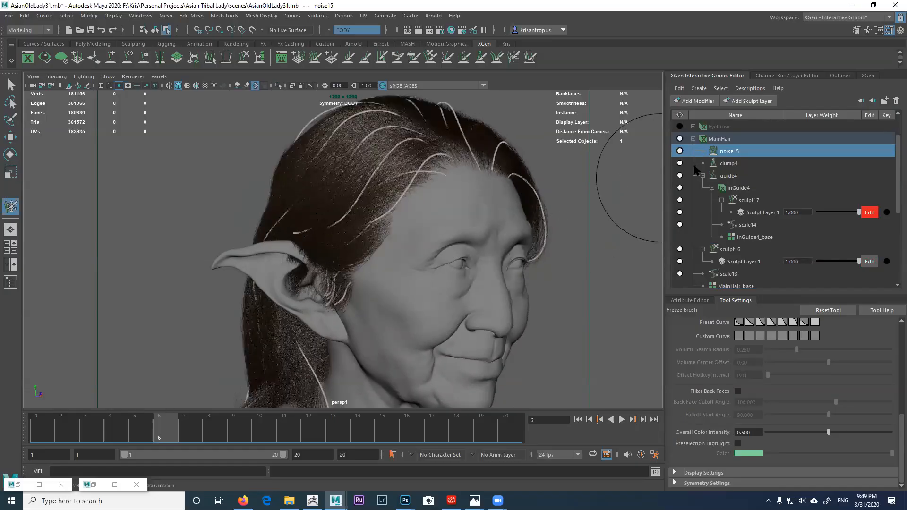
pyautogui.click(680, 188)
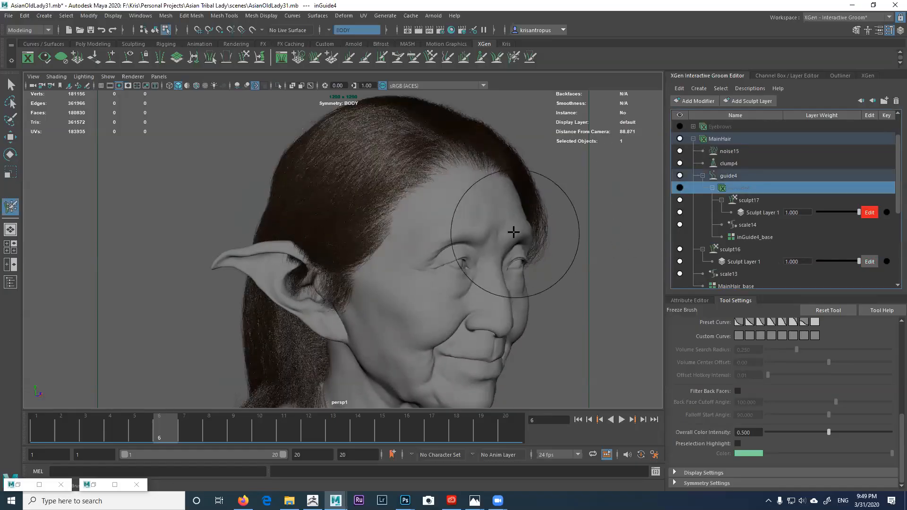
# Step: Orbit around the head to inspect the frizzy hair and the ear up close
pyautogui.keyDown('alt'); pyautogui.moveTo(457, 228); pyautogui.dragTo(460, 230); pyautogui.keyUp('alt')
pyautogui.keyDown('alt'); pyautogui.moveTo(500, 196); pyautogui.dragTo(449, 231); pyautogui.keyUp('alt')
pyautogui.keyDown('alt'); pyautogui.moveTo(561, 220); pyautogui.dragTo(550, 255); pyautogui.keyUp('alt')
pyautogui.keyDown('alt'); pyautogui.moveTo(303, 245); pyautogui.dragTo(349, 261, button='right'); pyautogui.keyUp('alt')
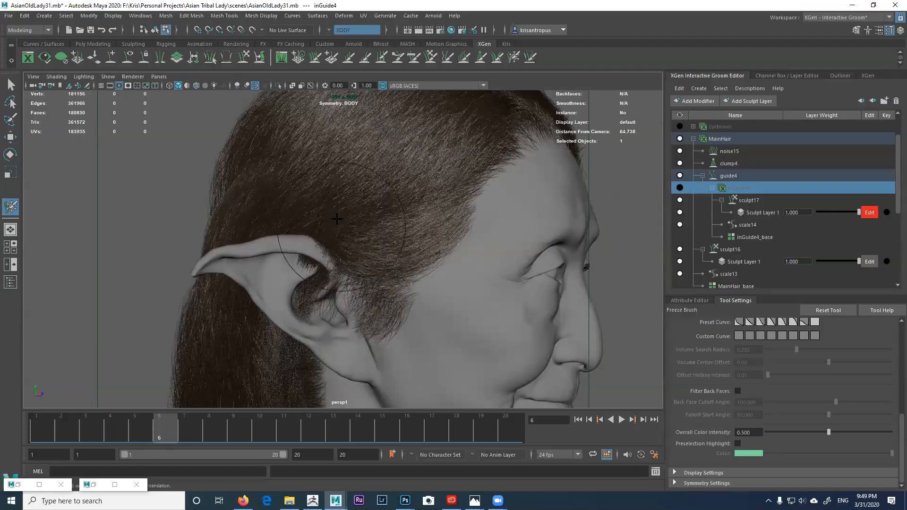
pyautogui.moveTo(373, 289)
pyautogui.keyDown('alt'); pyautogui.mouseDown(button='right')
pyautogui.moveTo(331, 265)
pyautogui.moveTo(334, 254)
pyautogui.mouseUp(button='right'); pyautogui.keyUp('alt')
pyautogui.keyDown('alt'); pyautogui.moveTo(335, 252); pyautogui.dragTo(293, 219, button='middle'); pyautogui.keyUp('alt')
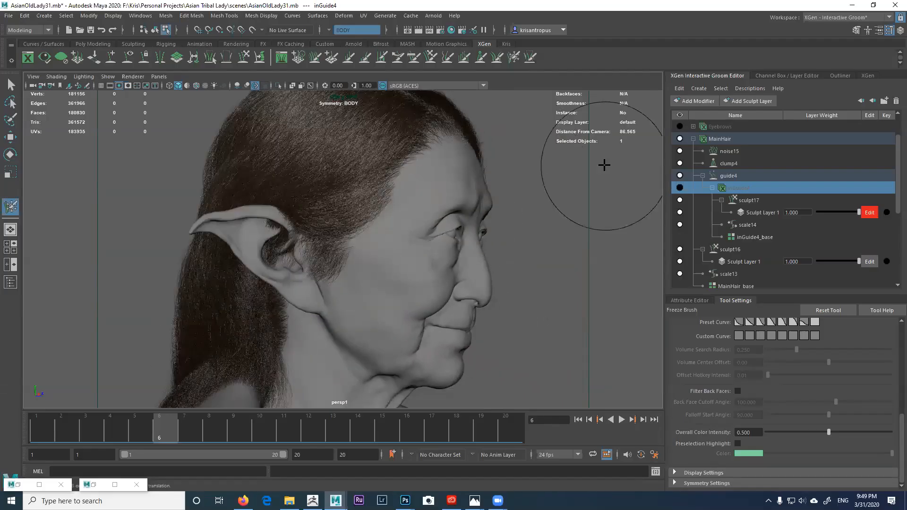
# Step: Unhide woods_4k_BEST from the Outliner with Shift+H so the forest backs the head
pyautogui.click(839, 76)
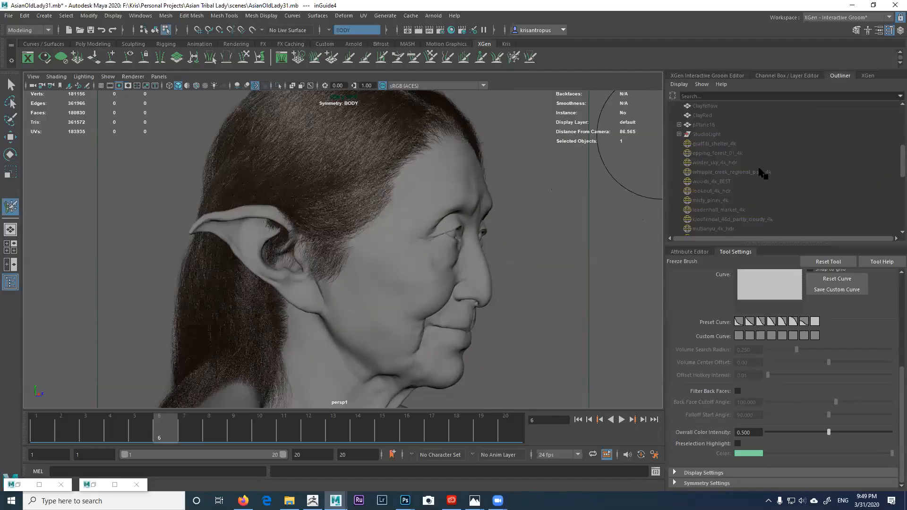
pyautogui.click(720, 182)
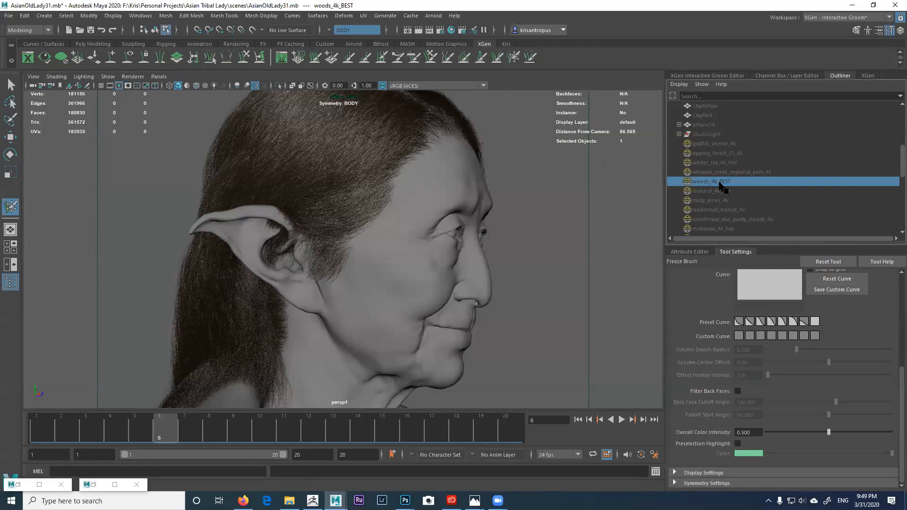
pyautogui.hotkey('shift', 'h')
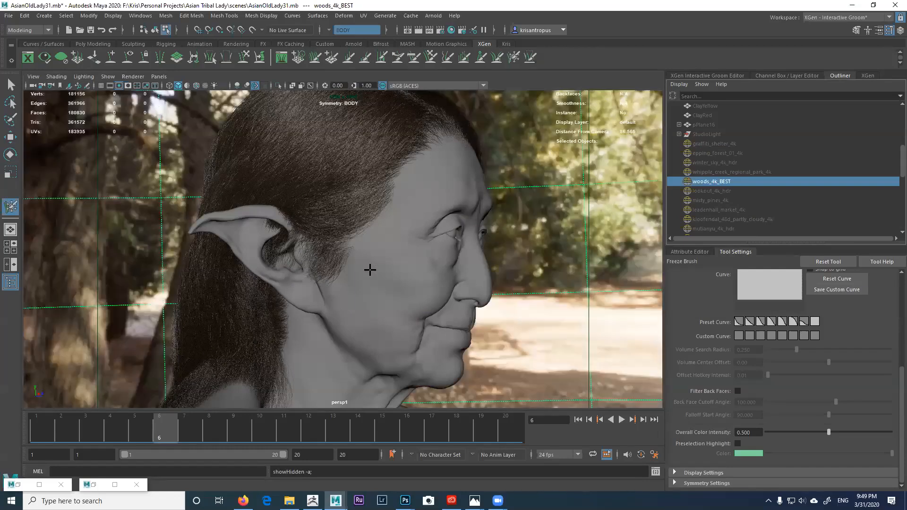
pyautogui.moveTo(157, 432)
pyautogui.mouseDown()
pyautogui.moveTo(108, 435)
pyautogui.moveTo(174, 433)
pyautogui.mouseUp()
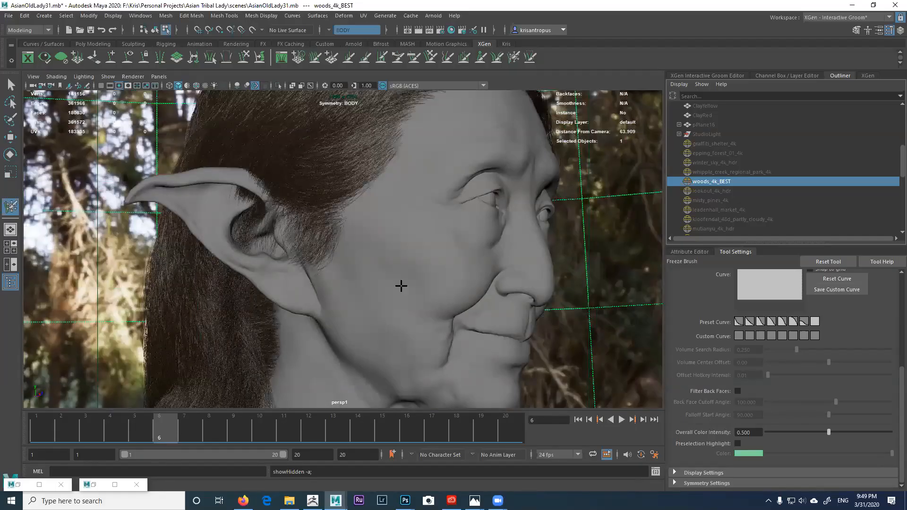
pyautogui.moveTo(663, 216); pyautogui.dragTo(648, 217)
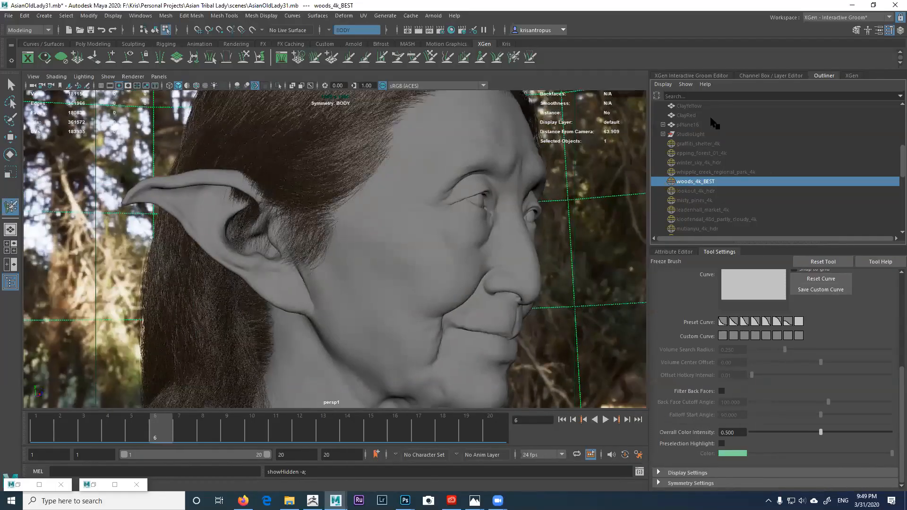
pyautogui.moveTo(900, 162); pyautogui.dragTo(900, 124)
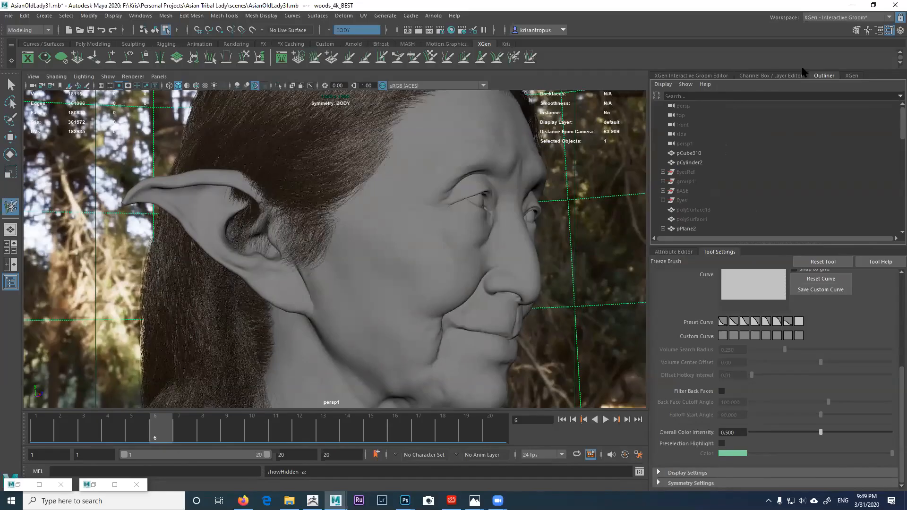
# Step: Show the Eyebrows, UpperEyelashes, LowerEyelashes and VellusHair grooms, then pull in the Arnold RenderView
pyautogui.click(715, 77)
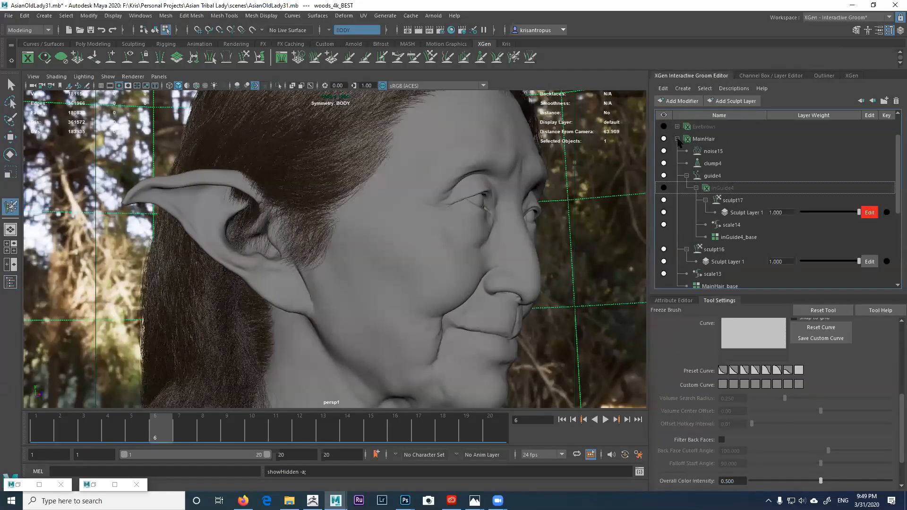
pyautogui.click(677, 139)
pyautogui.click(663, 139)
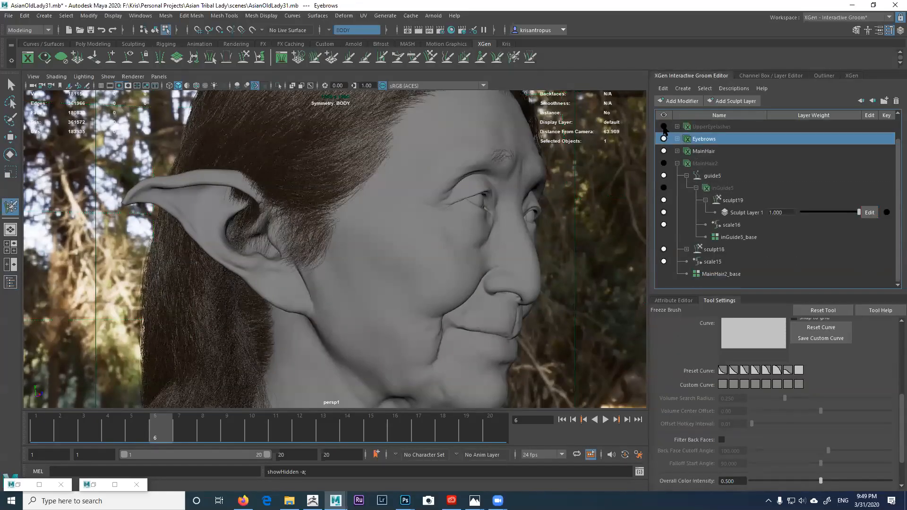
pyautogui.click(663, 127)
pyautogui.moveTo(896, 200); pyautogui.dragTo(895, 174)
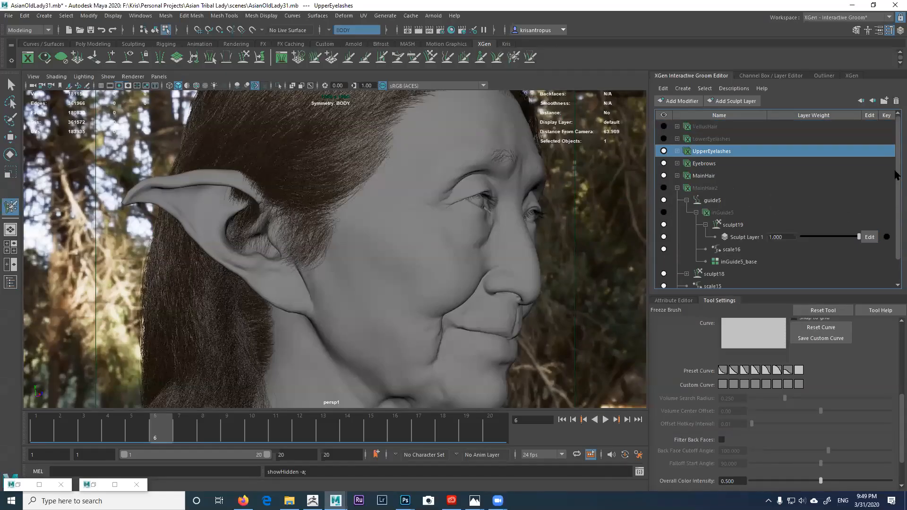
pyautogui.click(663, 139)
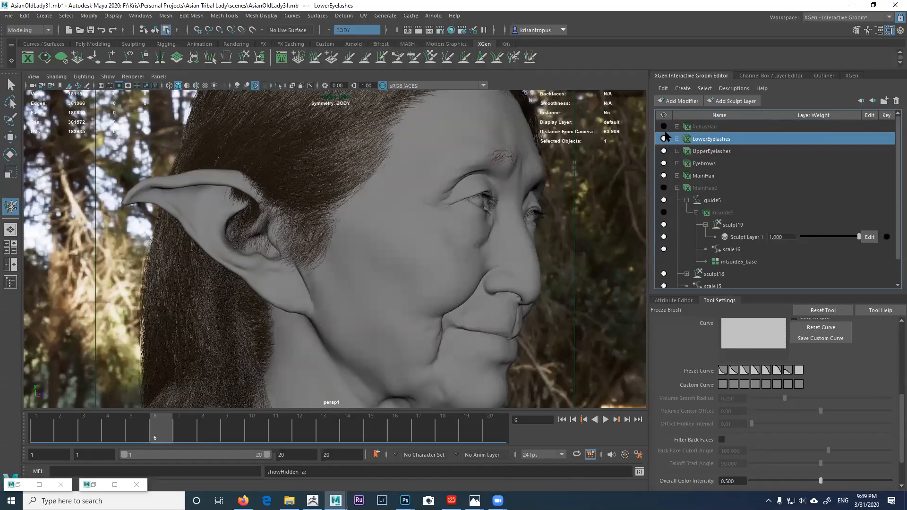
pyautogui.click(663, 127)
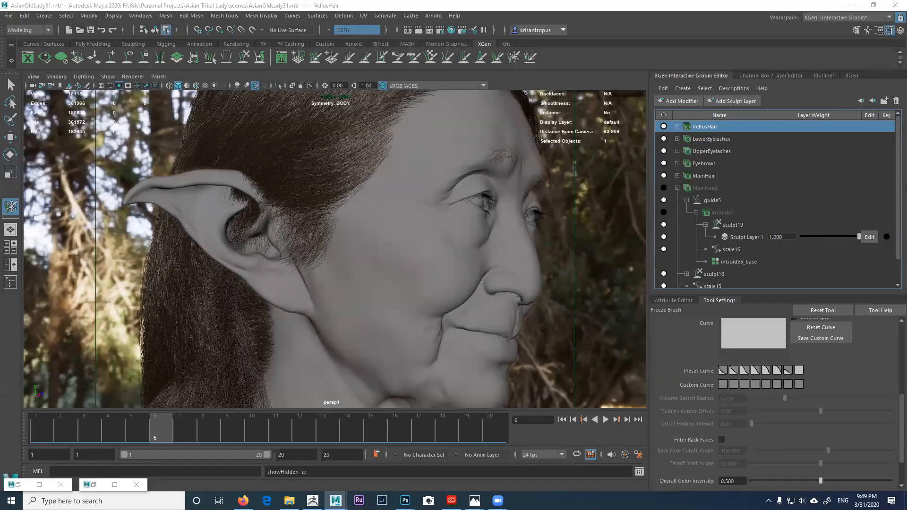
pyautogui.moveTo(906, 70); pyautogui.dragTo(850, 69)
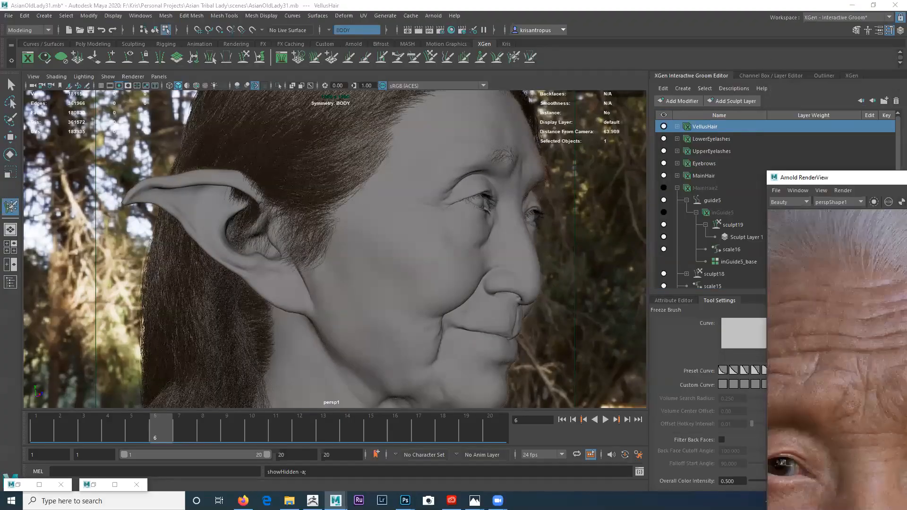
# Step: Move the Arnold RenderView window across to the upper left of the screen
pyautogui.moveTo(903, 177); pyautogui.dragTo(898, 180)
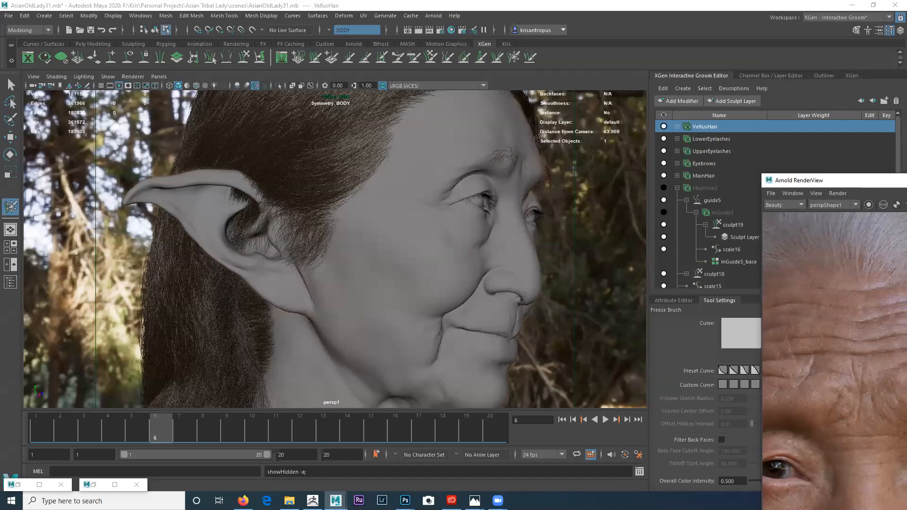
pyautogui.moveTo(904, 180); pyautogui.dragTo(713, 173)
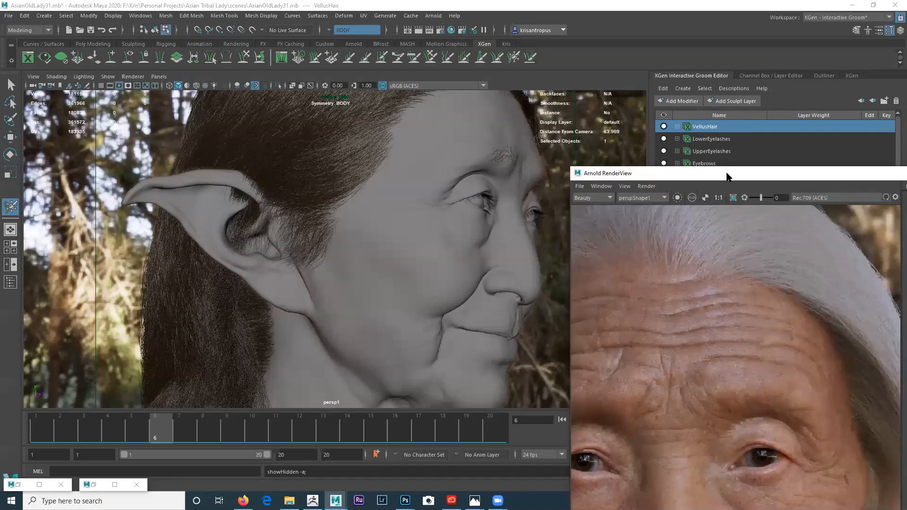
pyautogui.moveTo(728, 177); pyautogui.dragTo(507, 42)
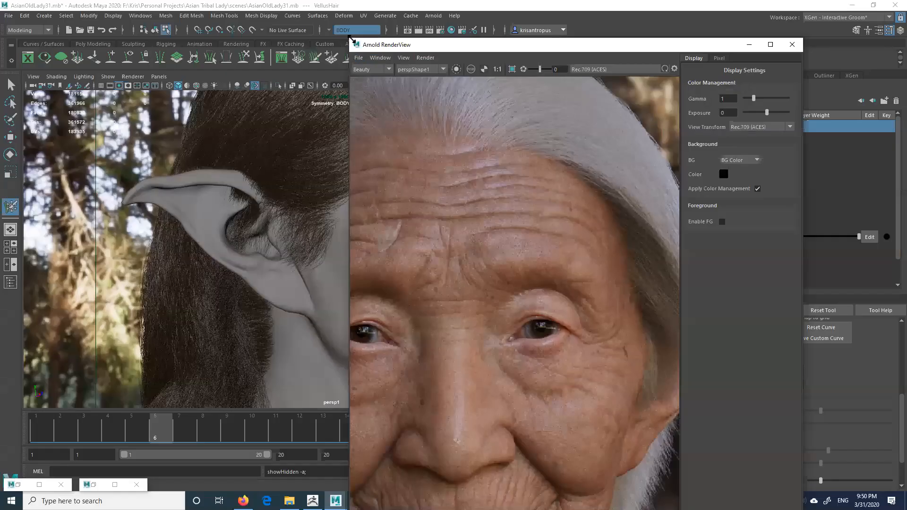
pyautogui.moveTo(440, 44); pyautogui.dragTo(470, 109)
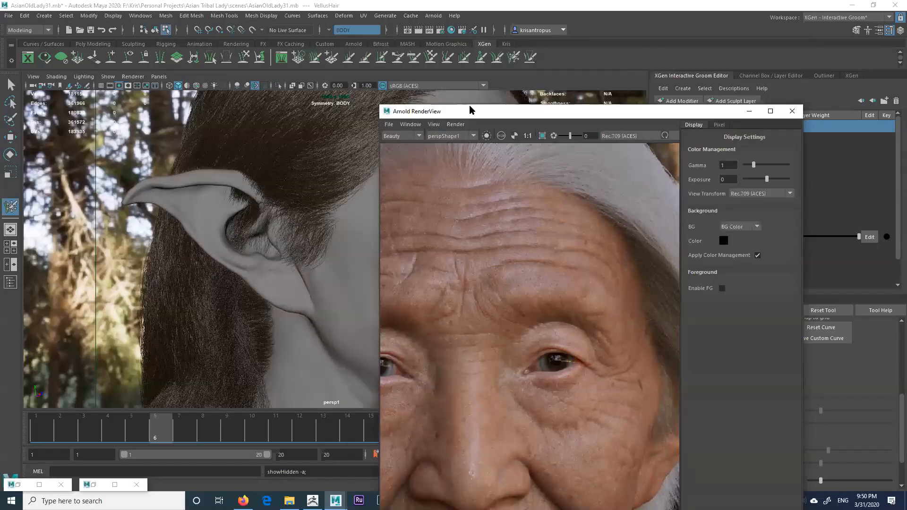
pyautogui.moveTo(470, 109); pyautogui.dragTo(342, 21)
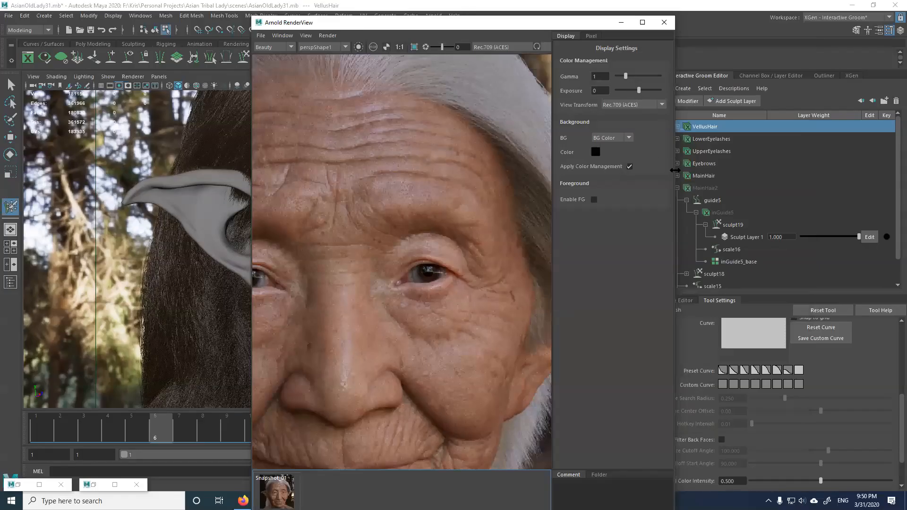
# Step: Widen the RenderView, frame the image, and start a fresh IPR render
pyautogui.moveTo(675, 170); pyautogui.dragTo(811, 170)
pyautogui.press('f')
pyautogui.scroll(3, 609, 194)
pyautogui.scroll(-2, 606, 194)
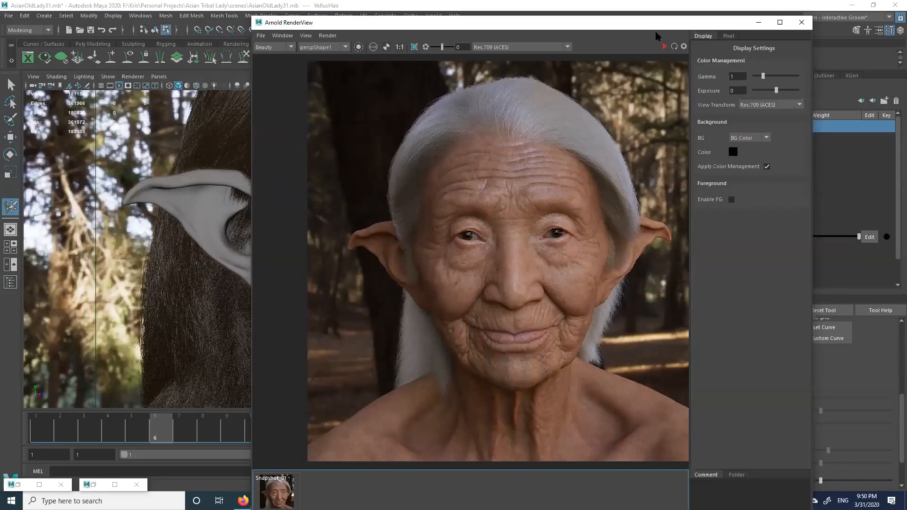
pyautogui.moveTo(653, 23); pyautogui.dragTo(684, 23)
pyautogui.click(696, 46)
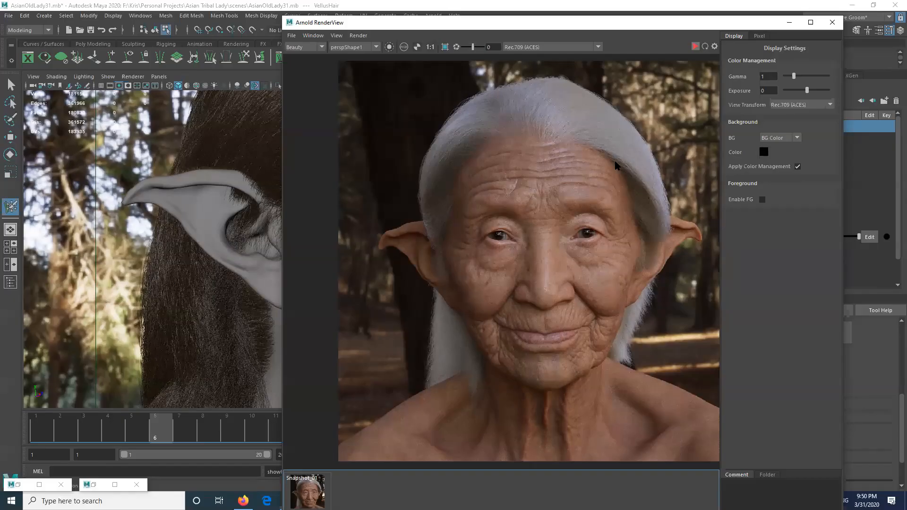
pyautogui.scroll(-1, 615, 166)
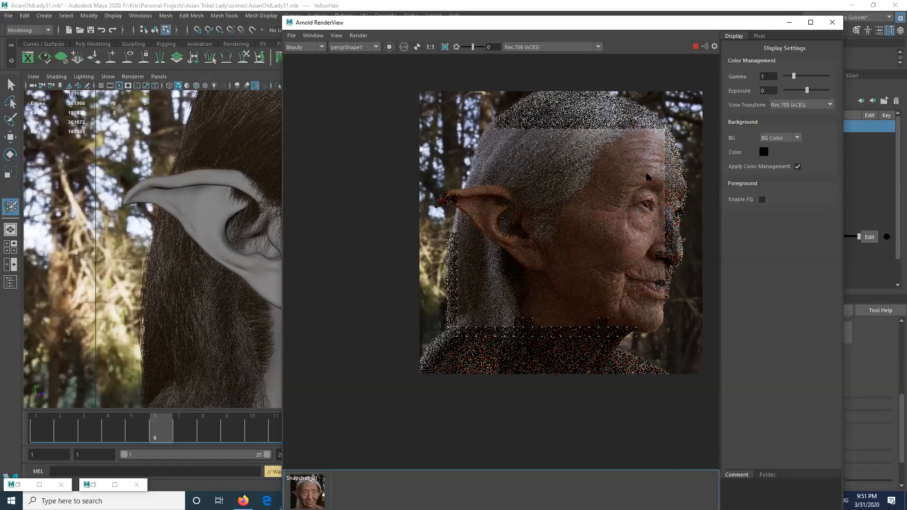
# Step: Draw a render region over the face to re-render it, then maximize the RenderView
pyautogui.scroll(3, 648, 175)
pyautogui.moveTo(647, 173); pyautogui.dragTo(571, 130, button='middle')
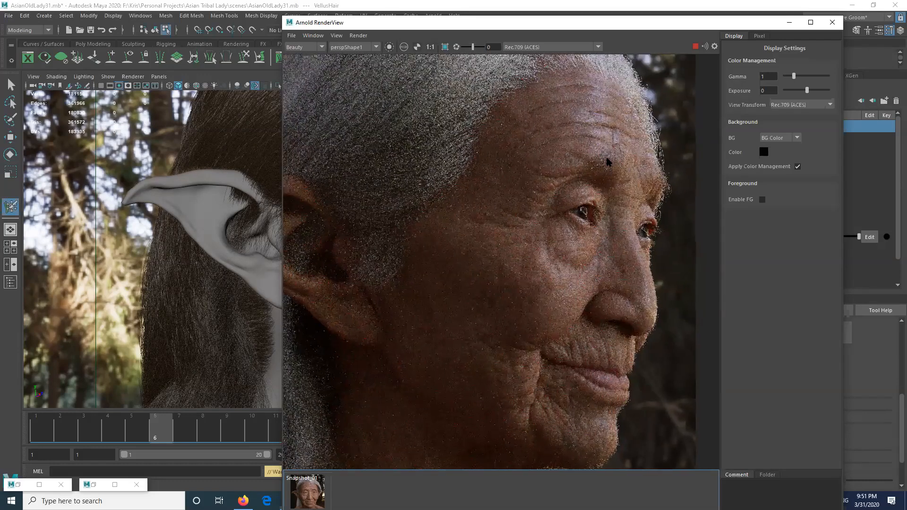
pyautogui.moveTo(577, 187); pyautogui.dragTo(562, 176, button='middle')
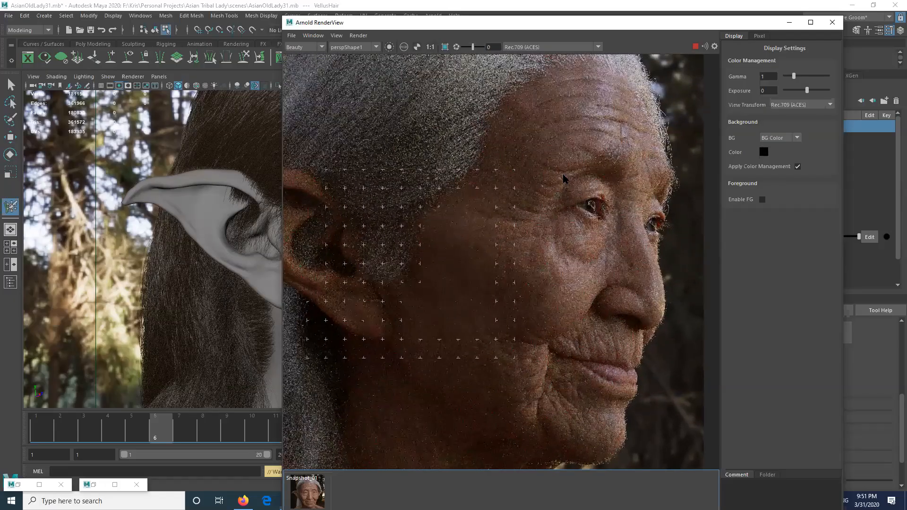
pyautogui.scroll(-2, 562, 177)
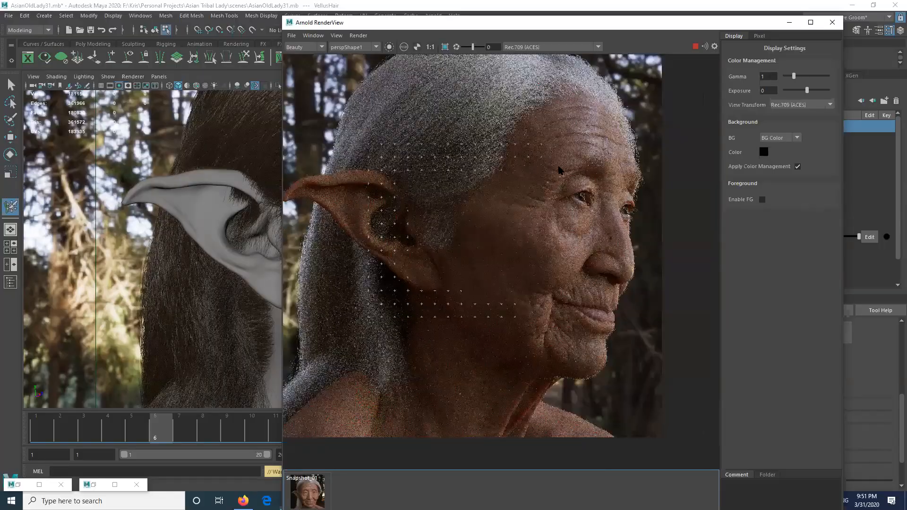
pyautogui.moveTo(561, 168); pyautogui.dragTo(551, 182, button='middle')
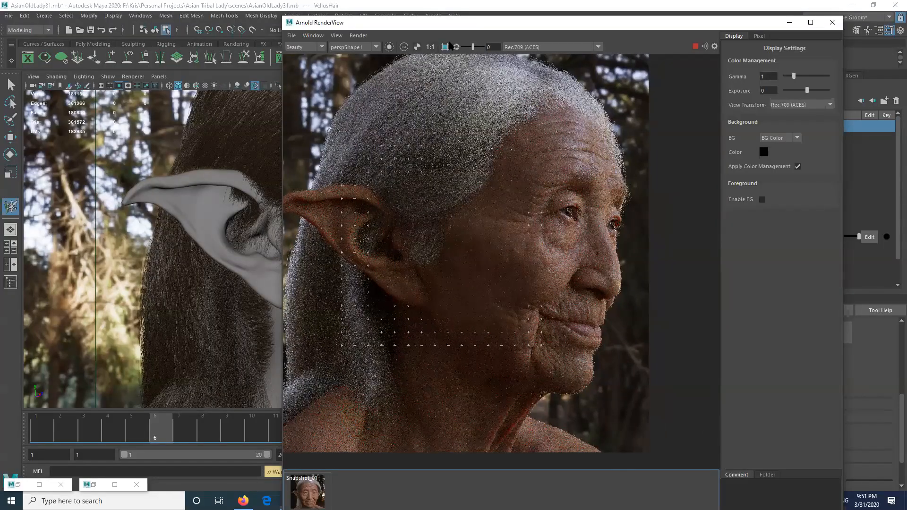
pyautogui.click(444, 47)
pyautogui.moveTo(646, 74); pyautogui.dragTo(439, 408)
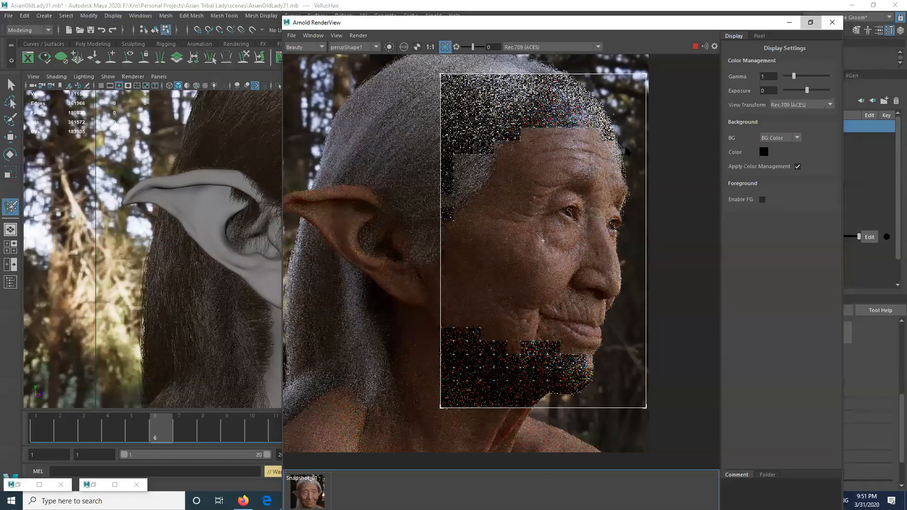
pyautogui.click(810, 23)
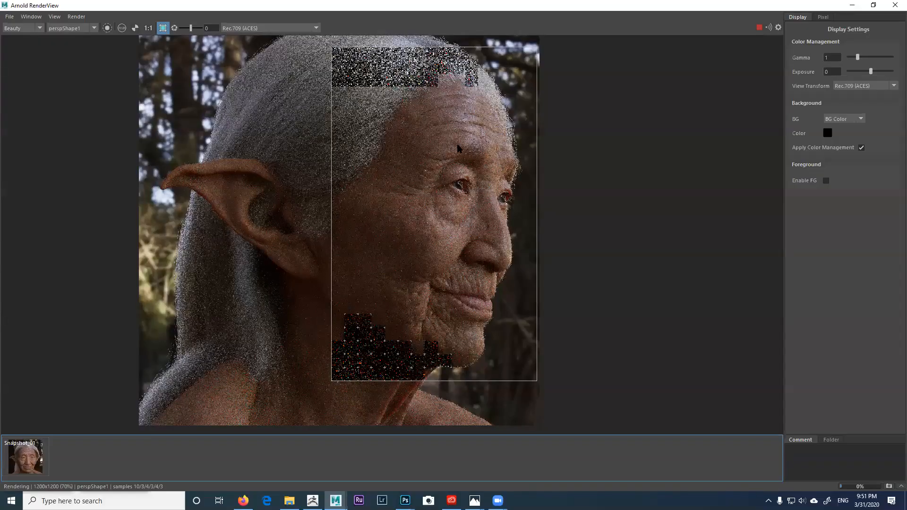
# Step: View the render at 1:1 and pan around the wrinkled face as it refines
pyautogui.click(148, 29)
pyautogui.moveTo(515, 142); pyautogui.dragTo(474, 171, button='middle')
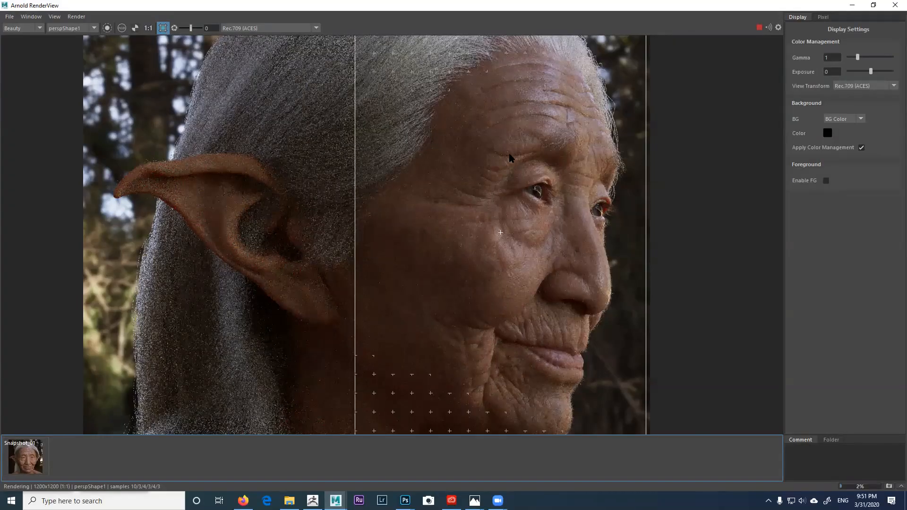
pyautogui.scroll(1, 509, 157)
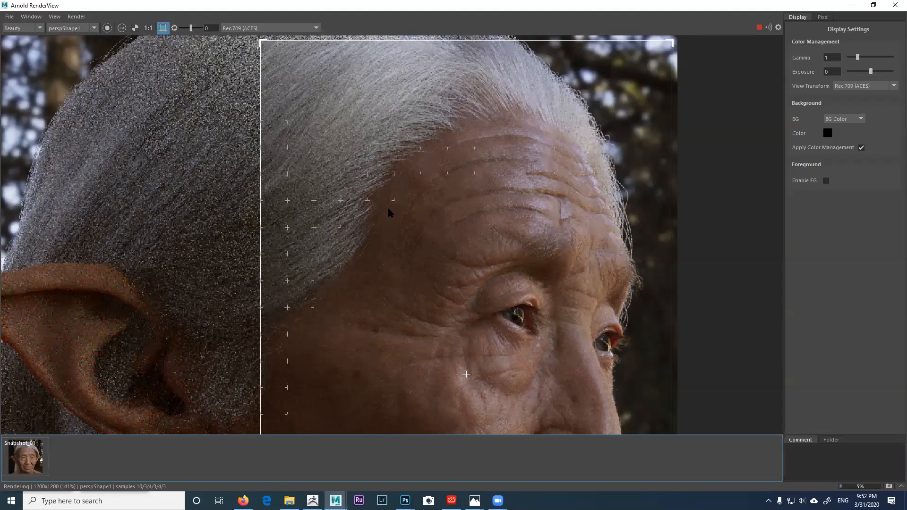
pyautogui.scroll(-1, 400, 205)
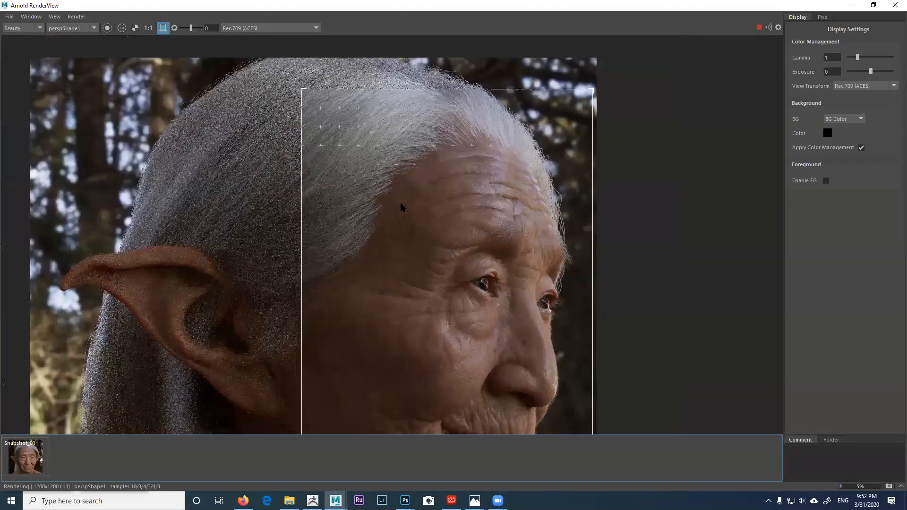
pyautogui.moveTo(414, 202); pyautogui.dragTo(434, 186, button='middle')
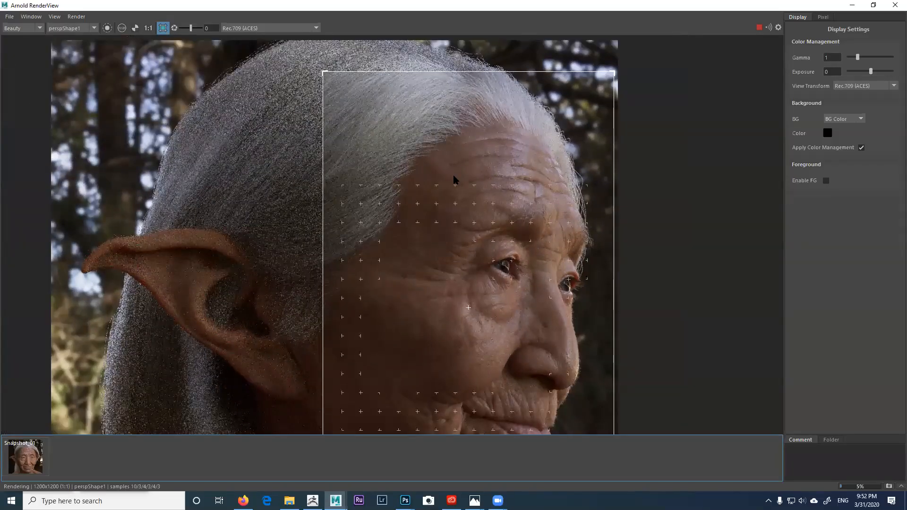
pyautogui.moveTo(455, 166); pyautogui.dragTo(467, 135, button='middle')
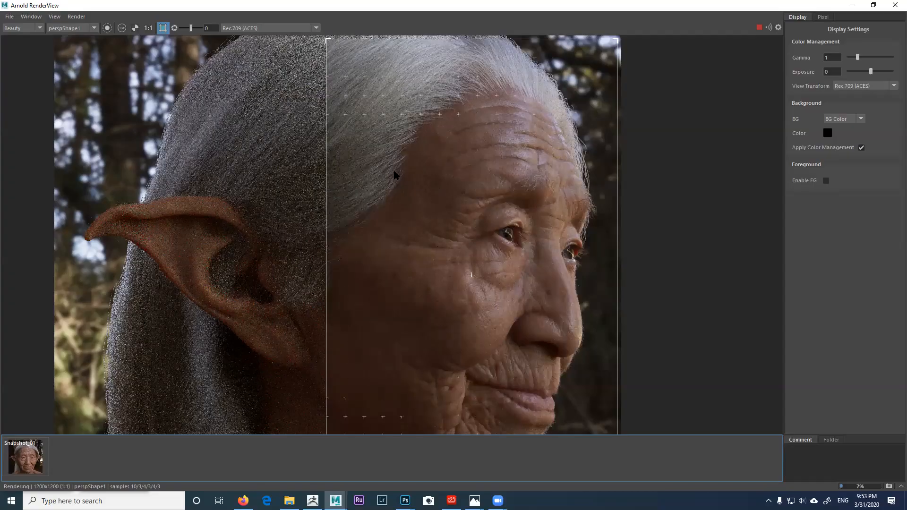
pyautogui.scroll(-2, 429, 172)
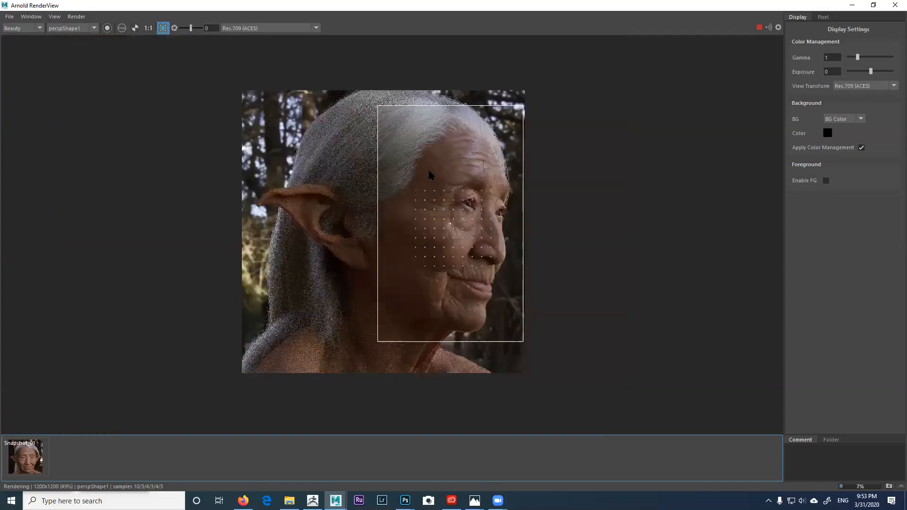
pyautogui.scroll(1, 428, 172)
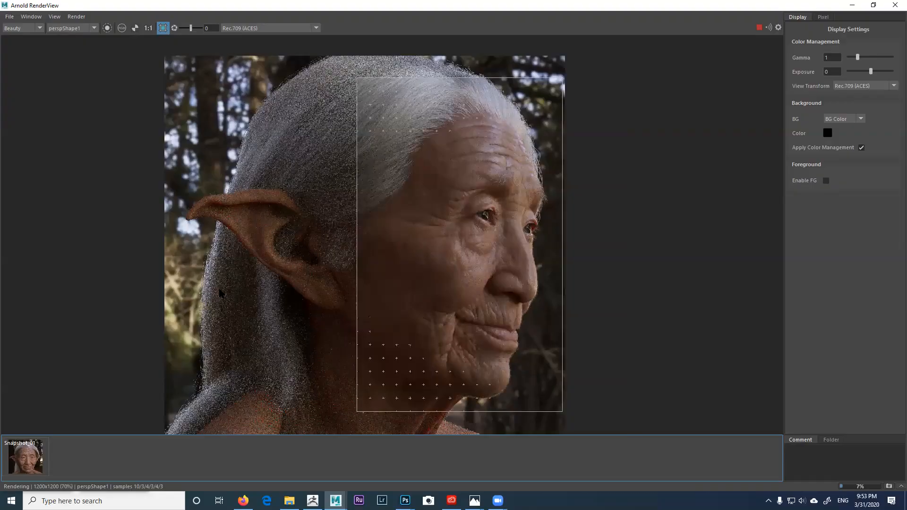
pyautogui.scroll(1, 474, 177)
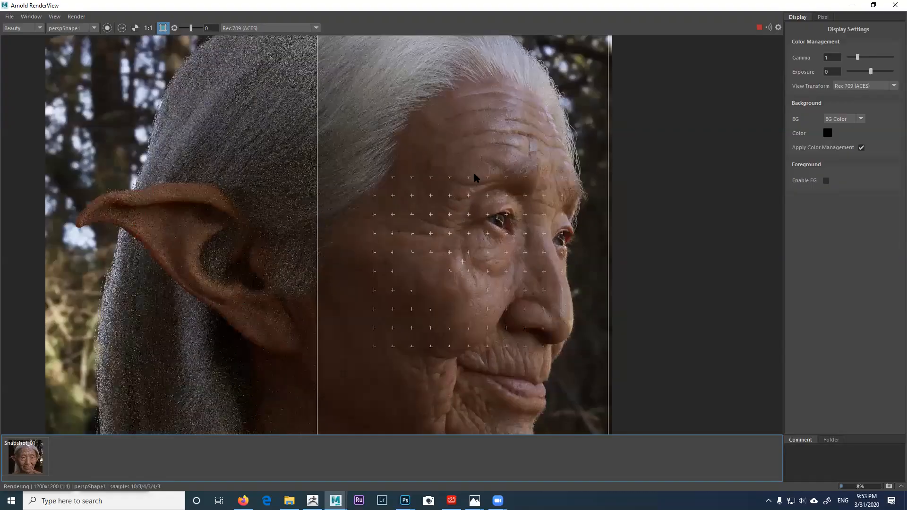
pyautogui.moveTo(470, 195); pyautogui.dragTo(424, 178, button='middle')
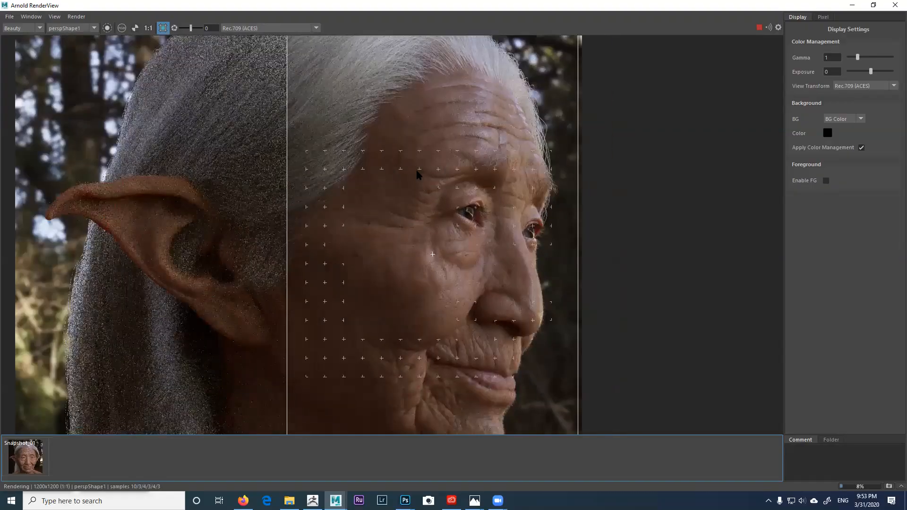
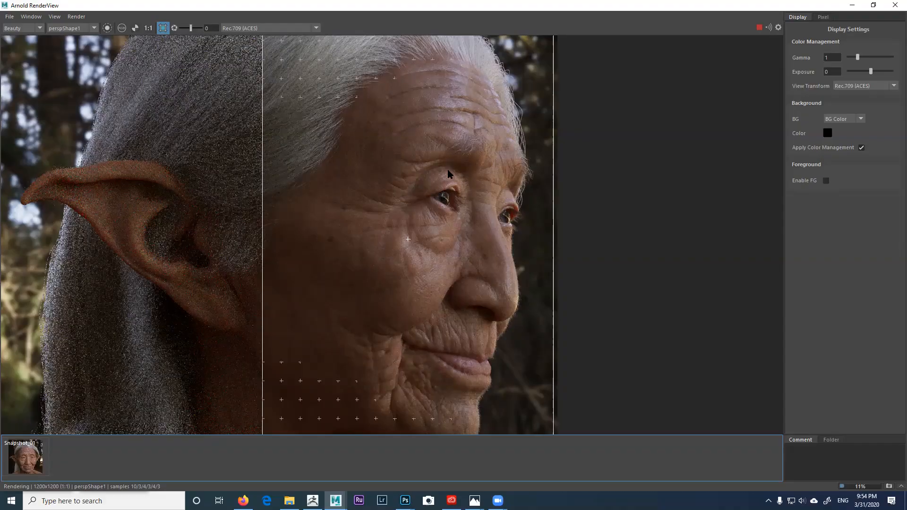
# Step: Pan and zoom the in-progress render from the forehead down over the face
pyautogui.scroll(1, 453, 140)
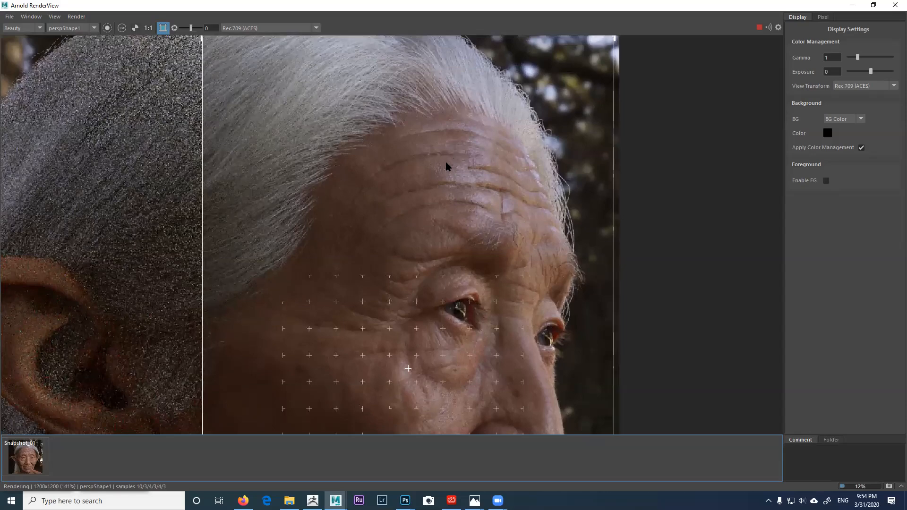
pyautogui.scroll(-1, 416, 107)
pyautogui.moveTo(434, 159); pyautogui.dragTo(404, 96, button='middle')
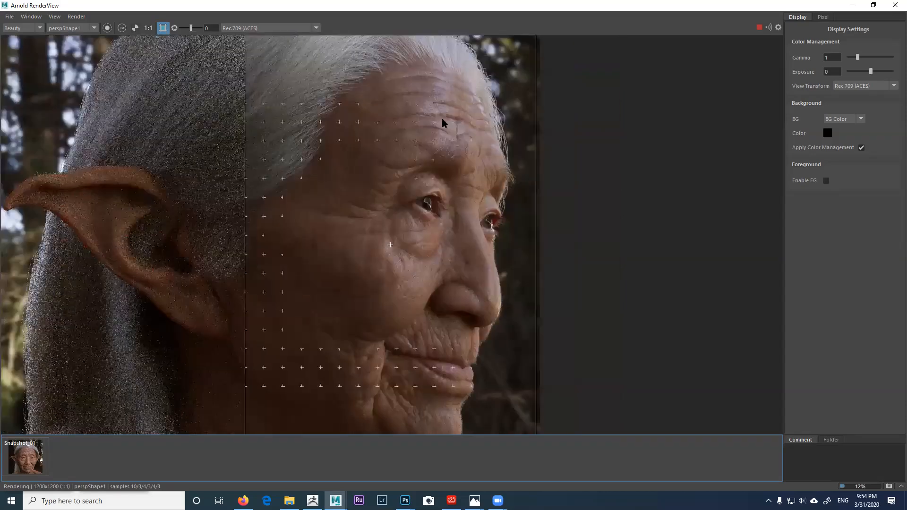
pyautogui.moveTo(450, 205); pyautogui.dragTo(465, 142, button='middle')
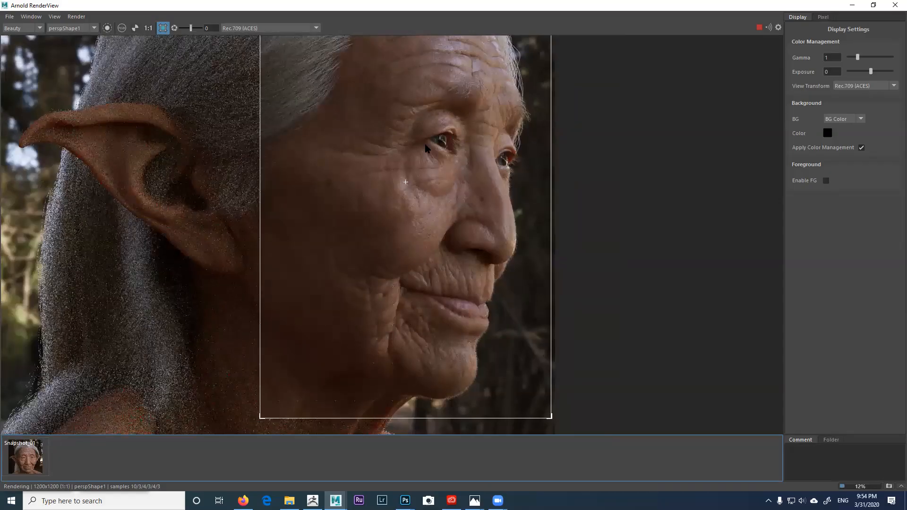
pyautogui.moveTo(427, 226); pyautogui.dragTo(422, 255, button='middle')
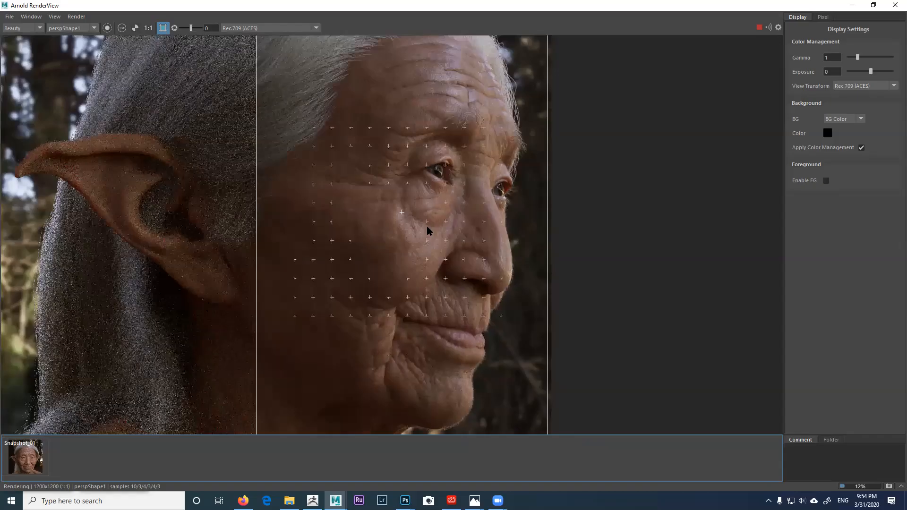
pyautogui.moveTo(414, 139); pyautogui.dragTo(420, 195, button='middle')
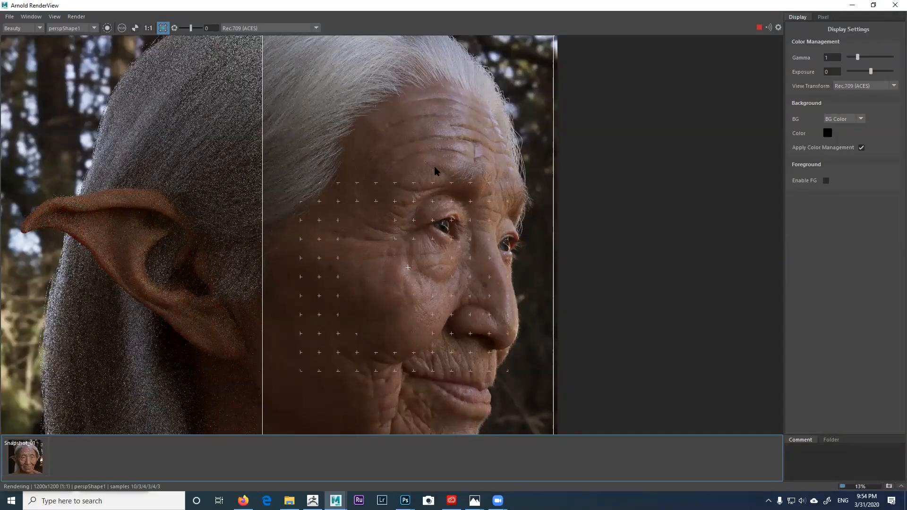
pyautogui.scroll(-2, 434, 175)
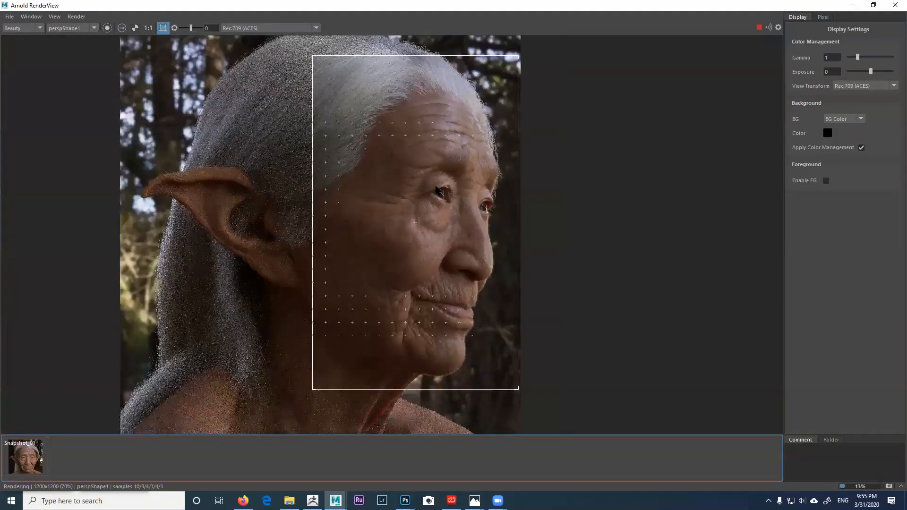
pyautogui.moveTo(432, 172); pyautogui.dragTo(436, 186, button='middle')
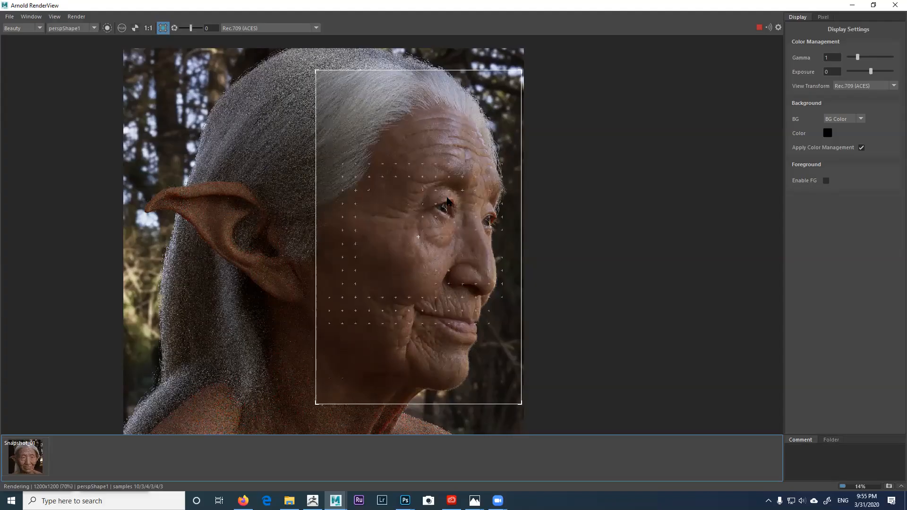
pyautogui.scroll(1, 447, 188)
pyautogui.moveTo(450, 217); pyautogui.dragTo(452, 231, button='middle')
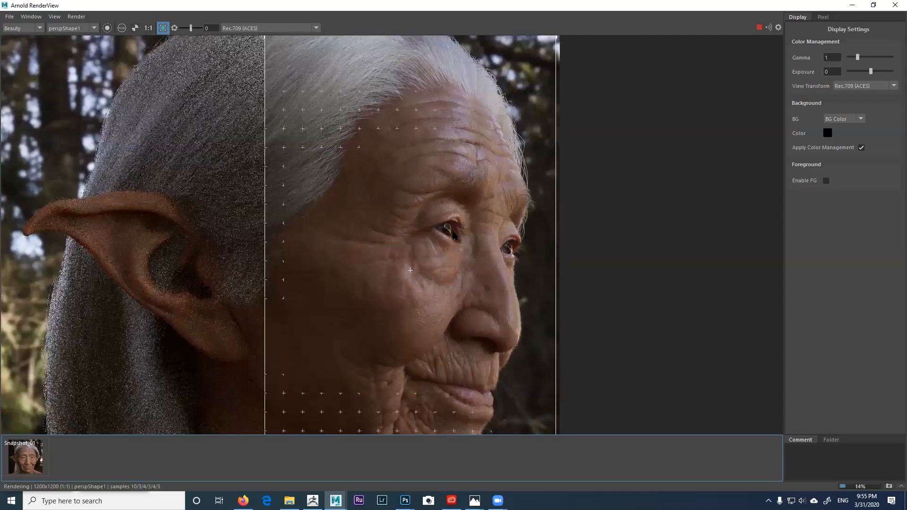
pyautogui.moveTo(450, 165); pyautogui.dragTo(452, 187, button='middle')
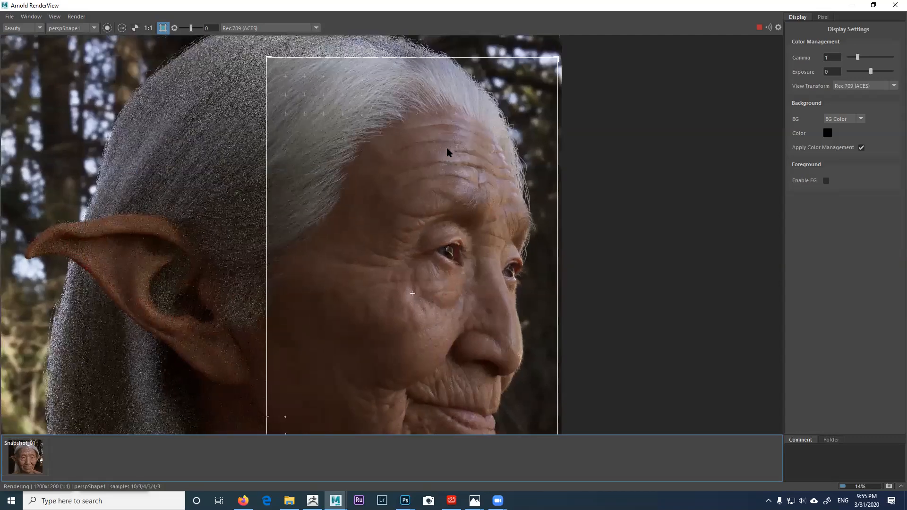
# Step: Magnify the render to inspect eye, cheek, nose and lip wrinkle detail
pyautogui.scroll(1, 442, 208)
pyautogui.moveTo(442, 208); pyautogui.dragTo(440, 169, button='middle')
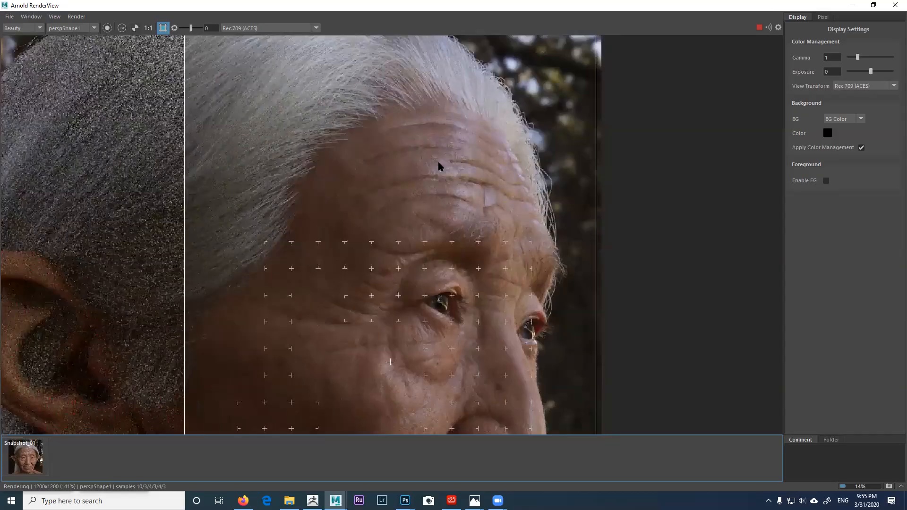
pyautogui.moveTo(444, 201); pyautogui.dragTo(440, 137, button='middle')
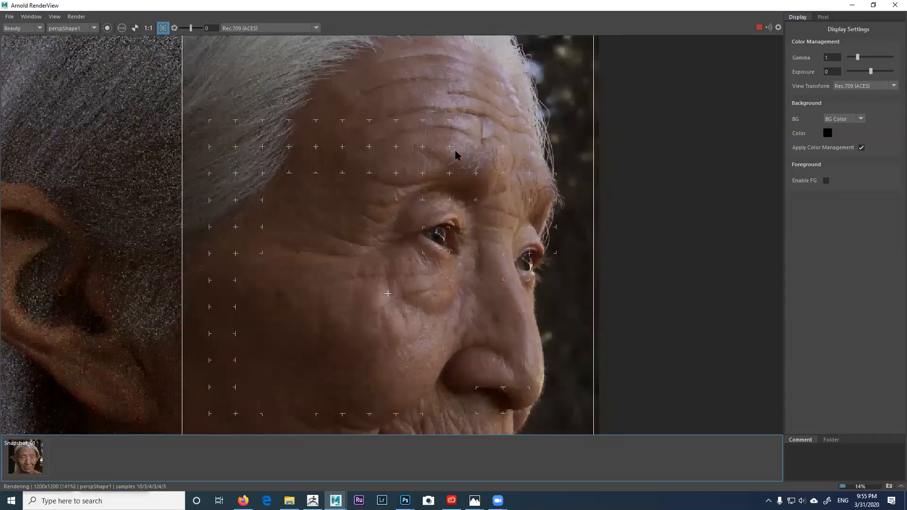
pyautogui.scroll(1, 444, 138)
pyautogui.moveTo(436, 141); pyautogui.dragTo(458, 78, button='middle')
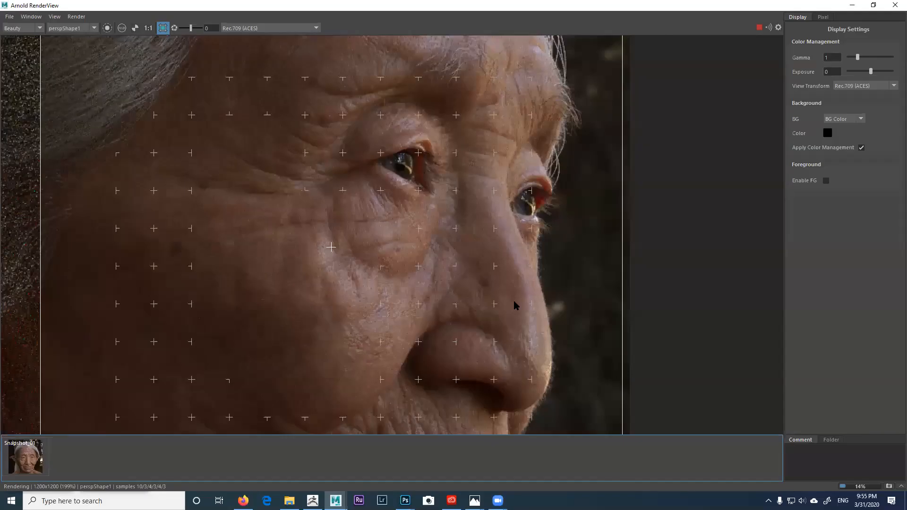
pyautogui.moveTo(517, 303); pyautogui.dragTo(506, 246, button='middle')
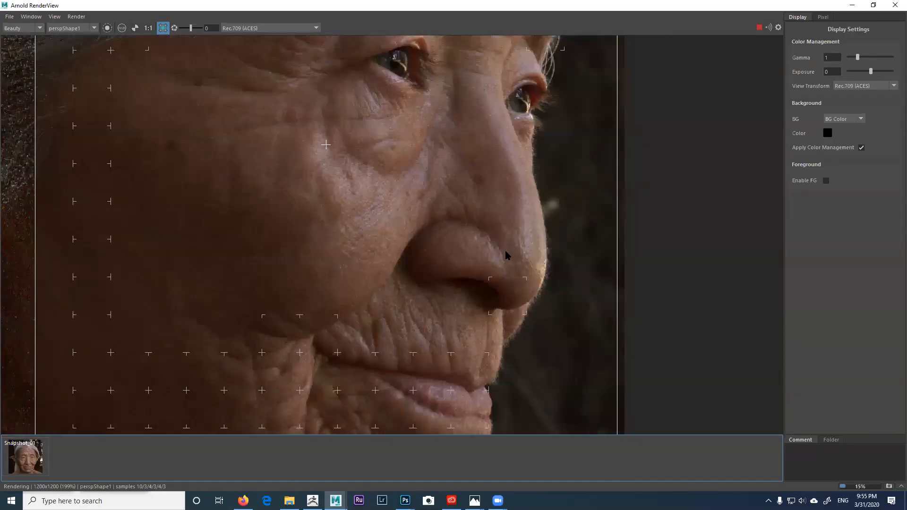
pyautogui.scroll(-2, 502, 255)
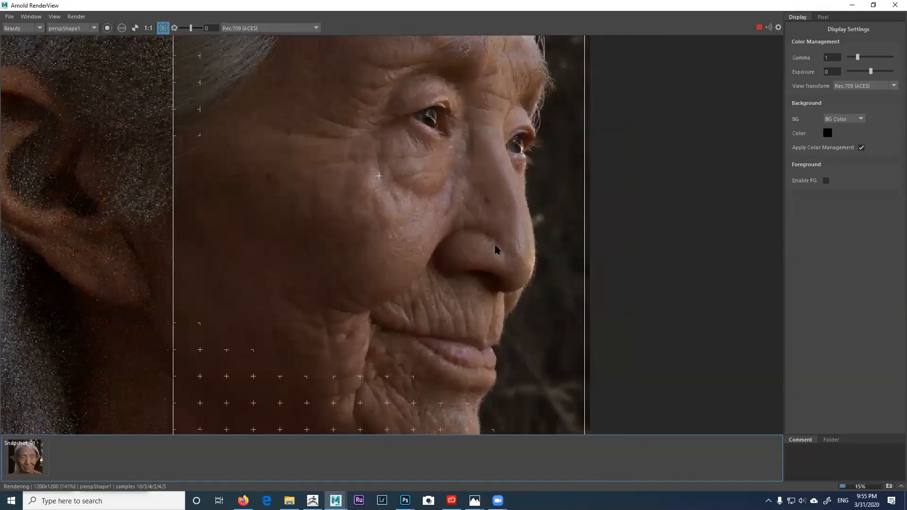
pyautogui.scroll(-2, 496, 250)
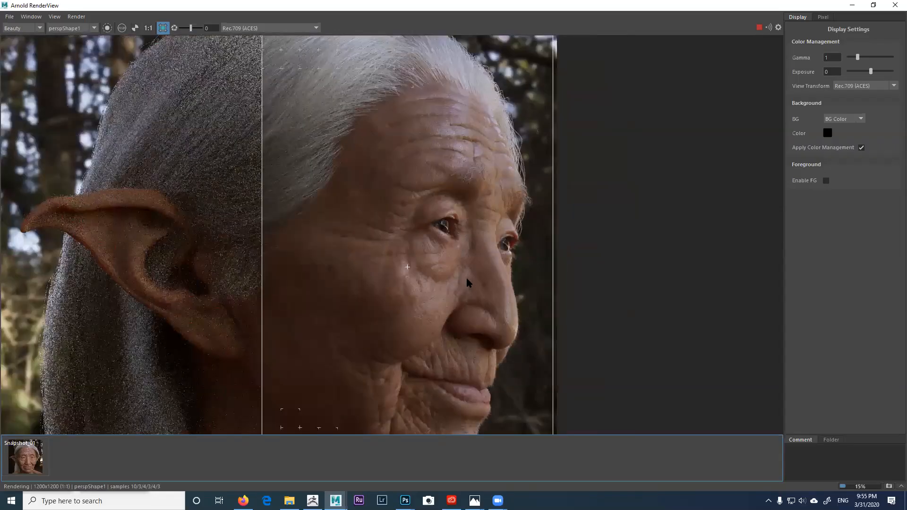
pyautogui.scroll(-2, 435, 197)
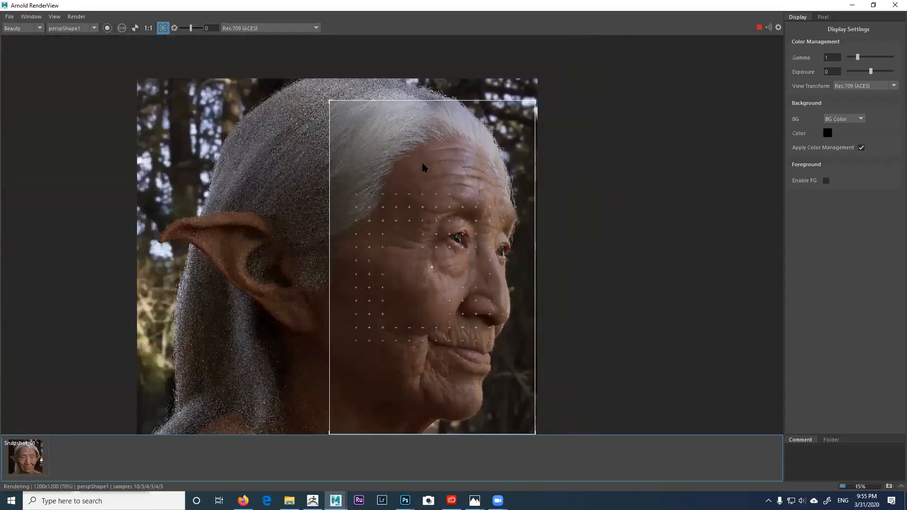
pyautogui.scroll(2, 420, 128)
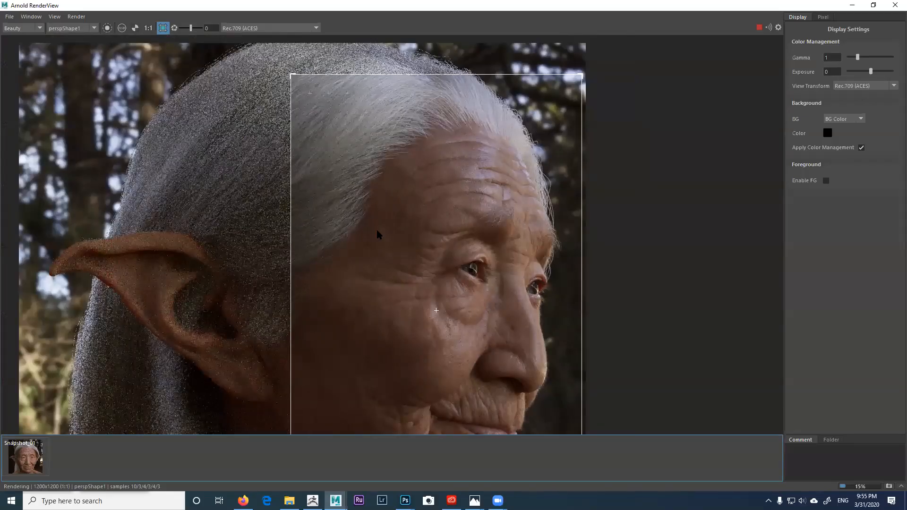
# Step: Recentre the face and zoom the render back out
pyautogui.moveTo(400, 228); pyautogui.dragTo(363, 194, button='middle')
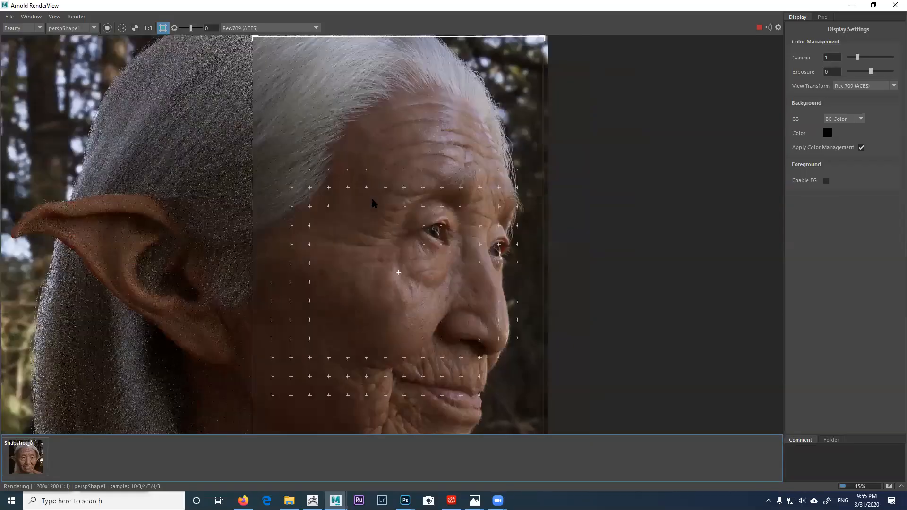
pyautogui.scroll(-1, 378, 195)
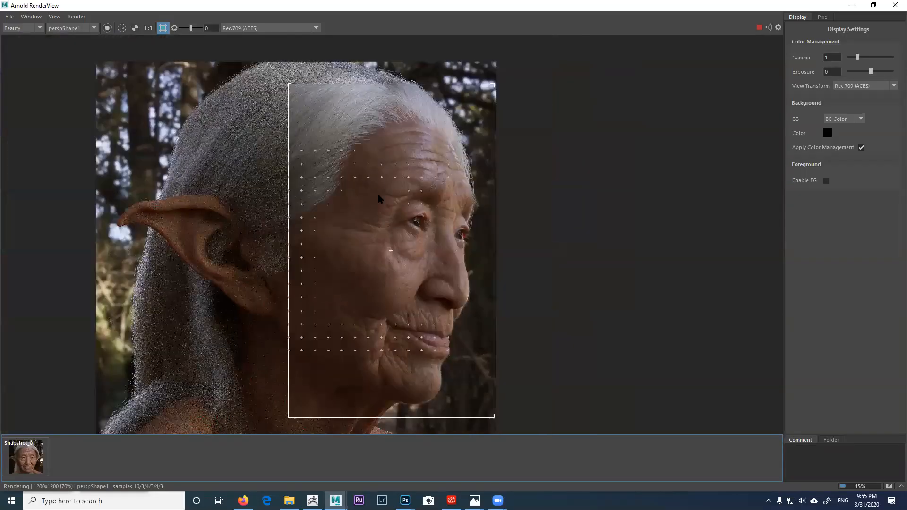
pyautogui.scroll(1, 360, 170)
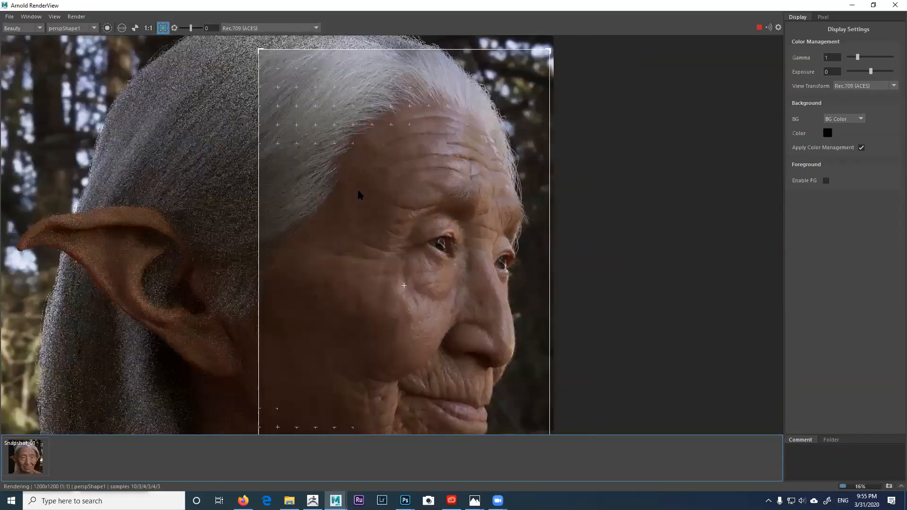
pyautogui.scroll(1, 361, 183)
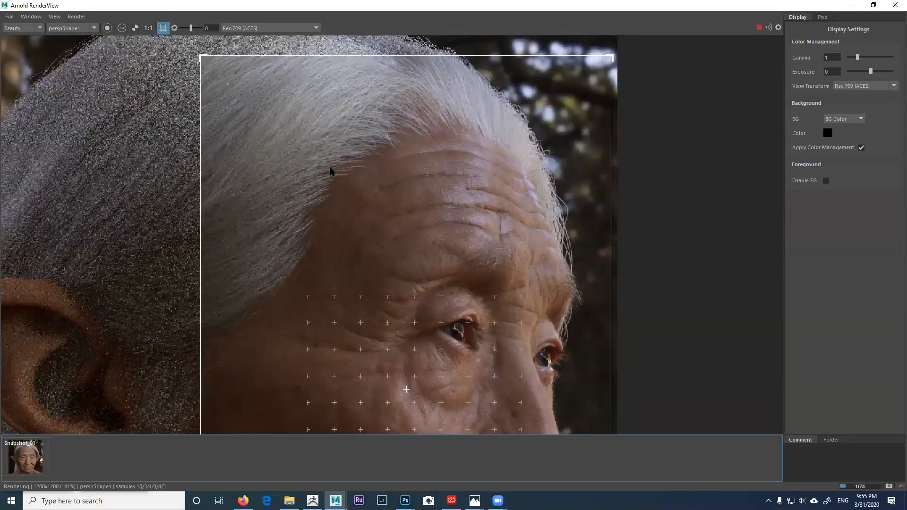
pyautogui.scroll(-1, 330, 173)
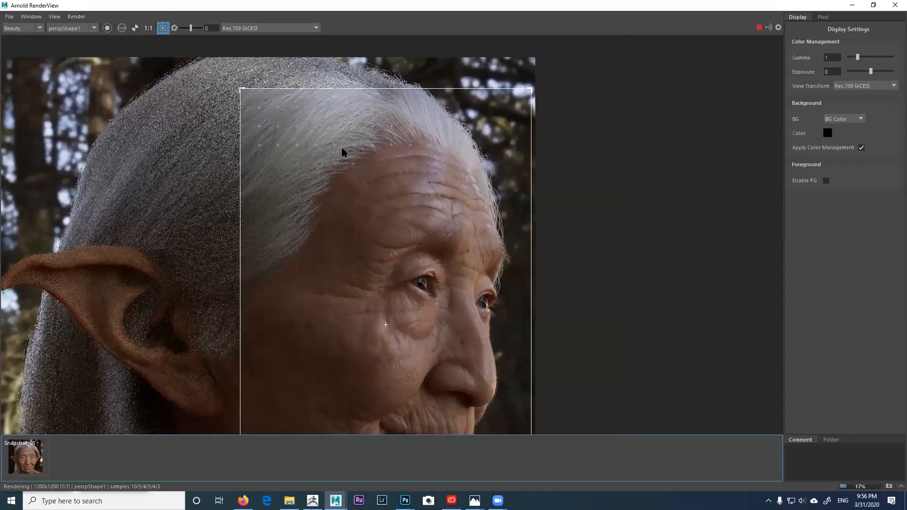
pyautogui.scroll(-1, 343, 152)
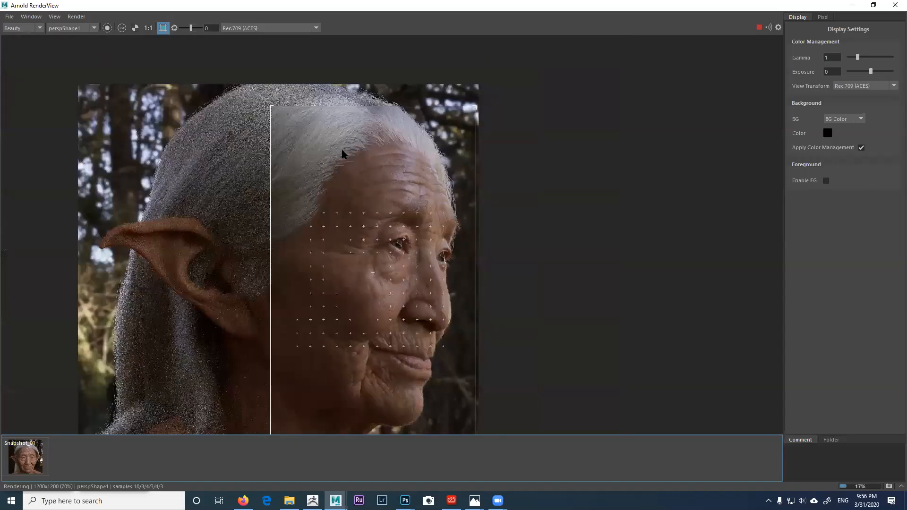
pyautogui.scroll(-1, 448, 141)
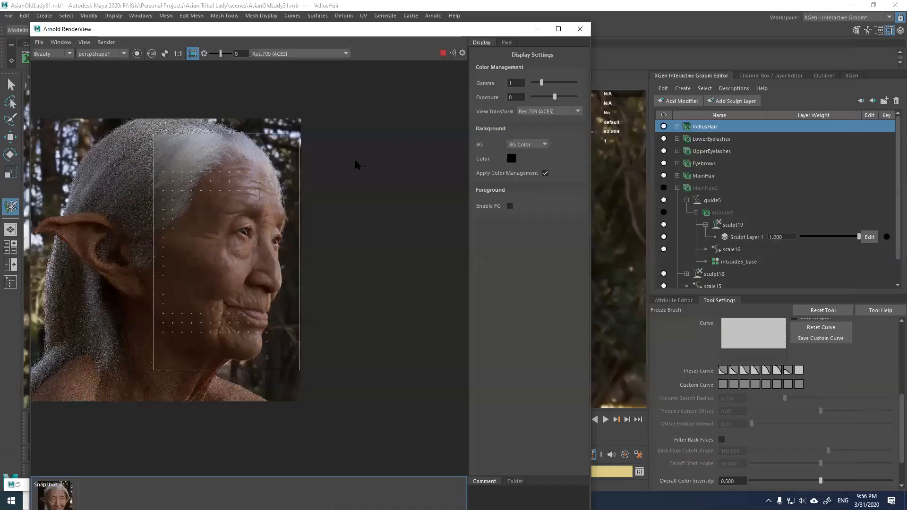
# Step: Zoom in on the centred face and stop the Arnold render
pyautogui.scroll(2, 355, 164)
pyautogui.moveTo(375, 155); pyautogui.dragTo(372, 157, button='middle')
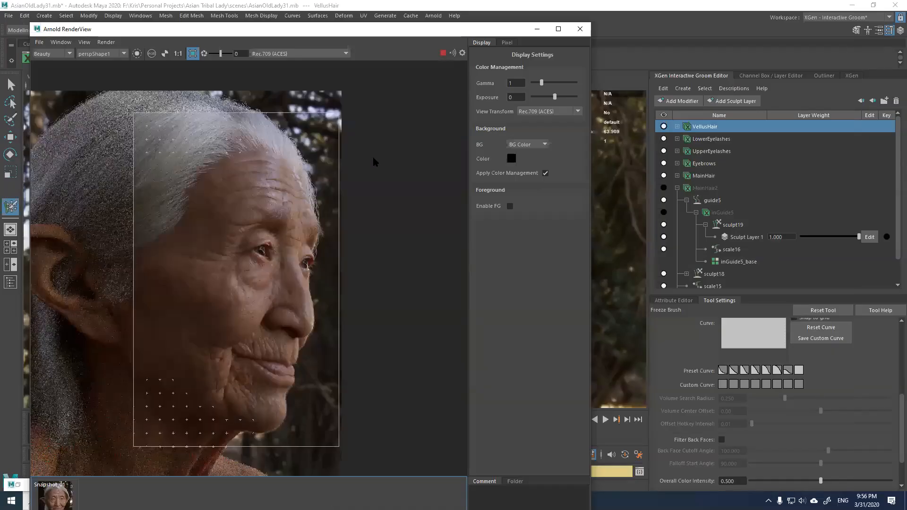
pyautogui.scroll(2, 364, 163)
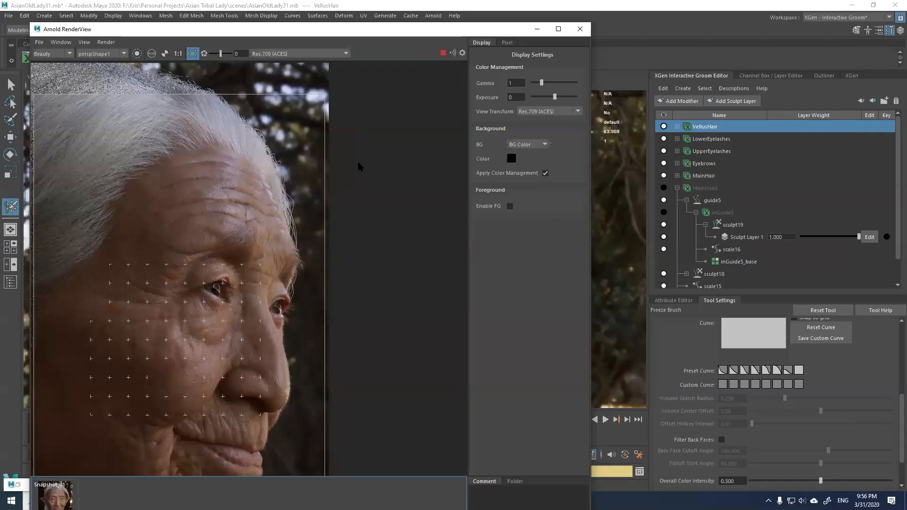
pyautogui.scroll(1, 358, 165)
pyautogui.scroll(1, 360, 165)
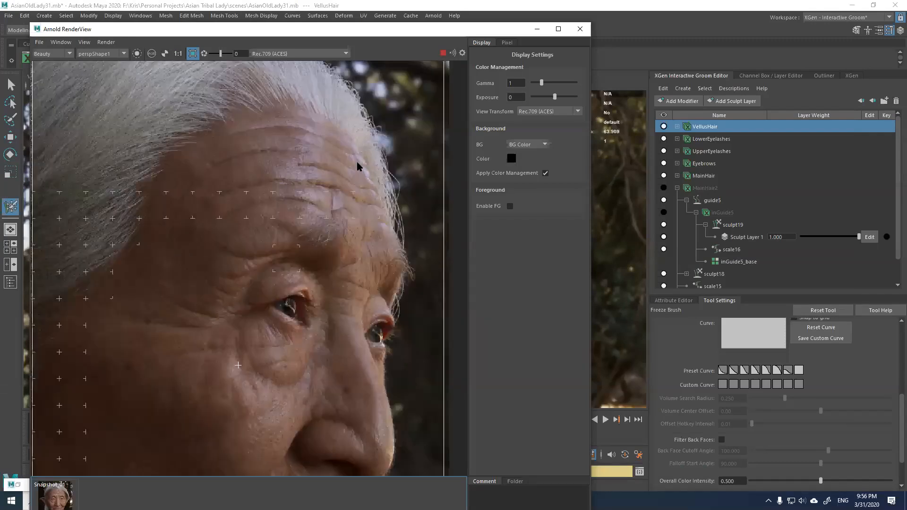
pyautogui.click(443, 53)
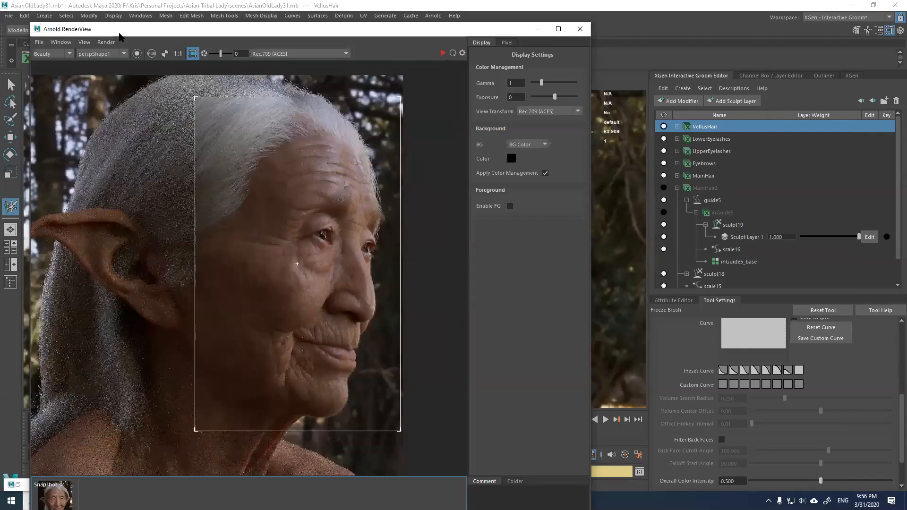
# Step: Store the render as a second snapshot and move the RenderView aside
pyautogui.click(85, 44)
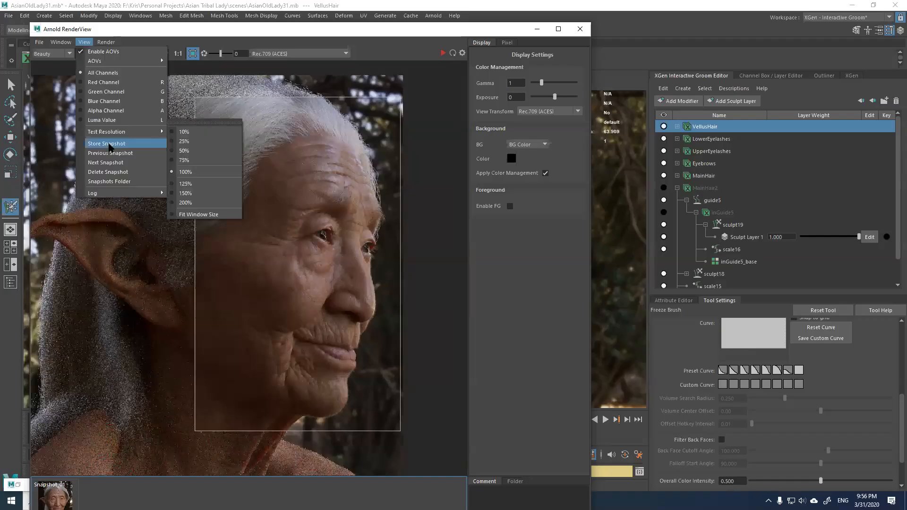
pyautogui.press('Return')
pyautogui.moveTo(491, 30); pyautogui.dragTo(379, 235)
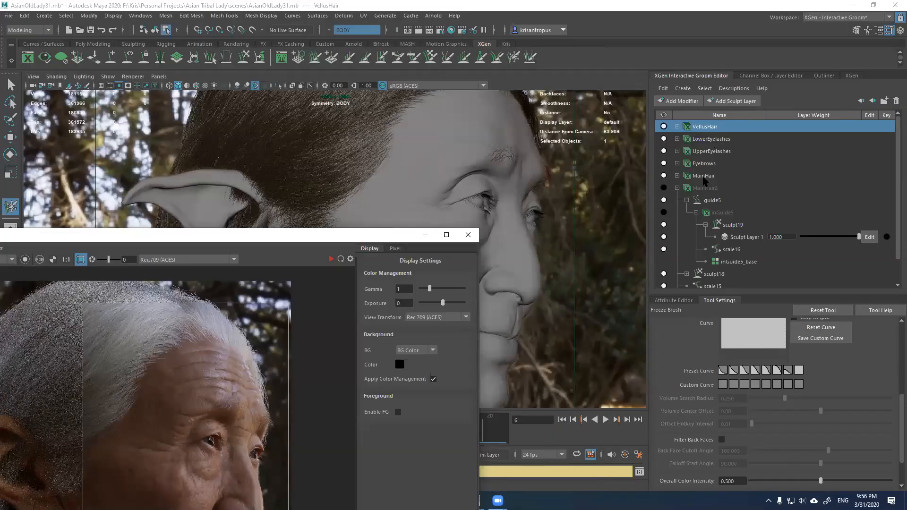
# Step: Select the MainHair description and open its lambert4 material in the Attribute Editor
pyautogui.click(684, 179)
pyautogui.click(677, 188)
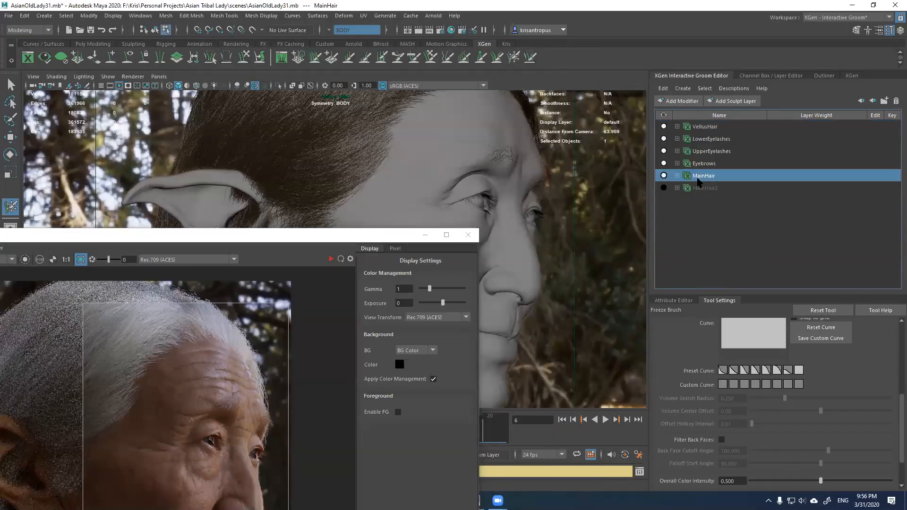
pyautogui.click(664, 175)
pyautogui.click(663, 176)
pyautogui.click(692, 300)
pyautogui.click(899, 333)
pyautogui.click(899, 333)
pyautogui.click(899, 333)
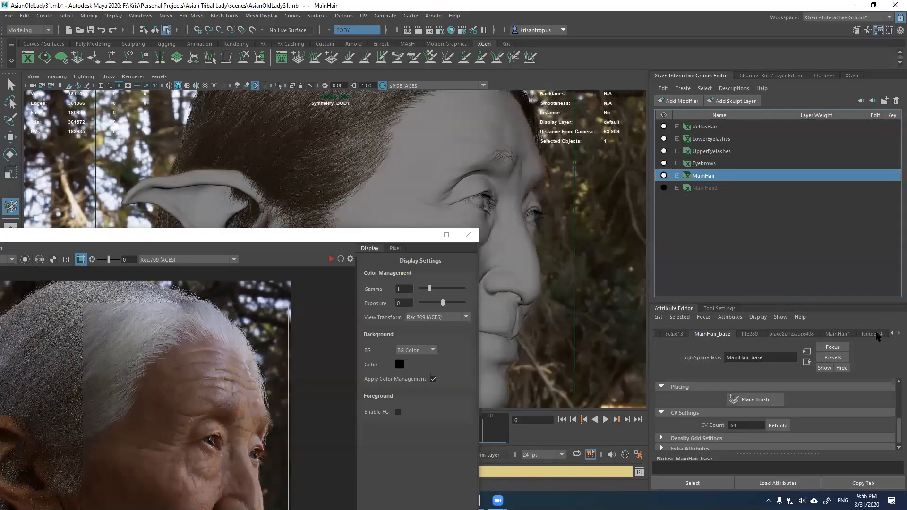
pyautogui.click(878, 334)
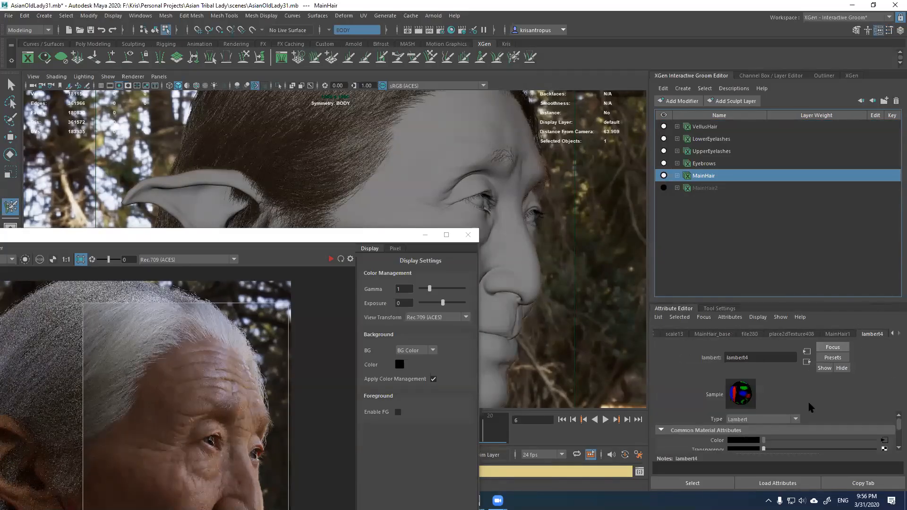
pyautogui.moveTo(766, 303); pyautogui.dragTo(766, 242)
# Step: Compare lambert4 with the MainHair1 hair shader, then delete lambert4
pyautogui.click(840, 275)
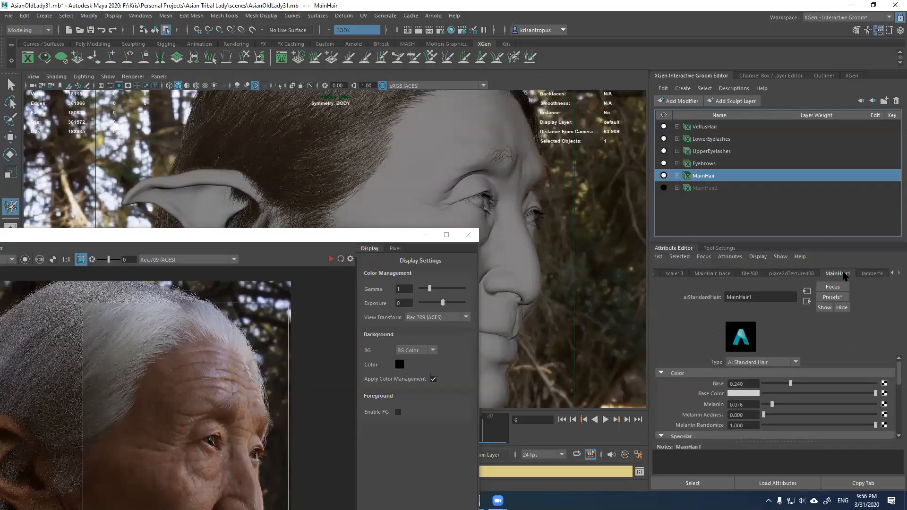
pyautogui.click(868, 274)
pyautogui.click(841, 275)
pyautogui.click(868, 274)
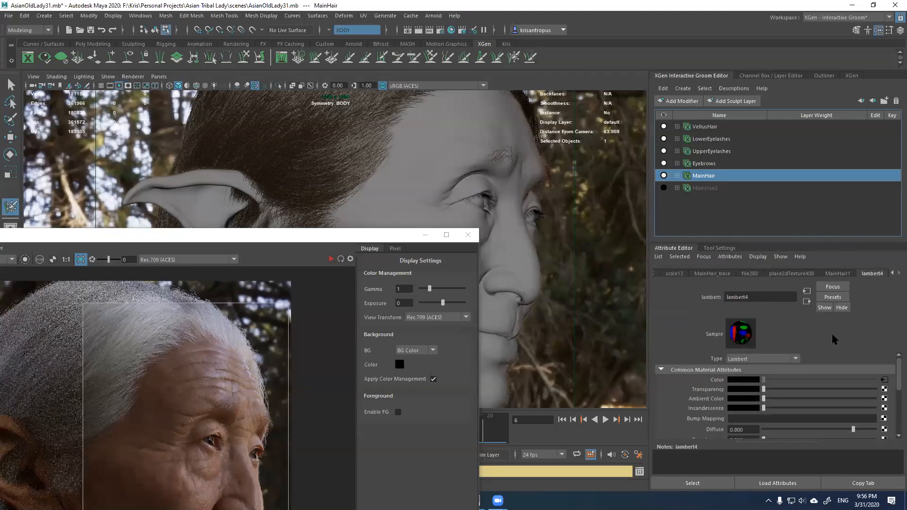
pyautogui.click(716, 485)
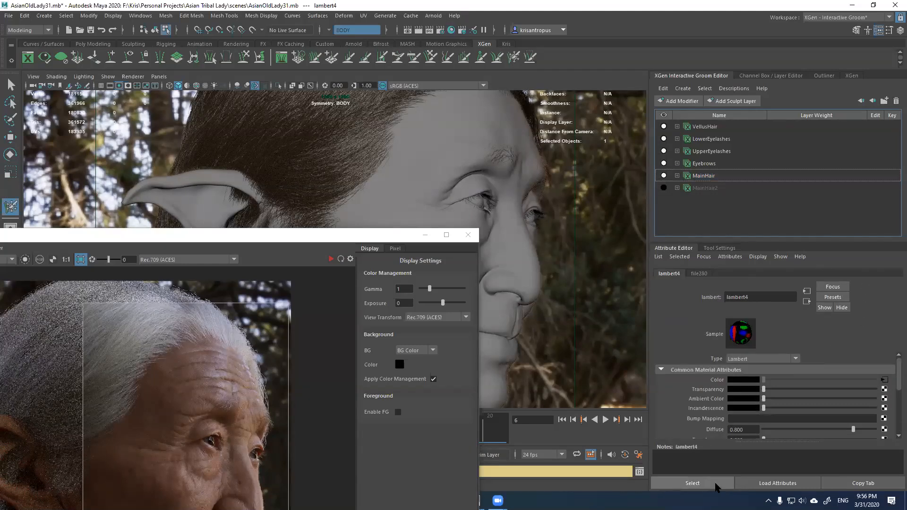
pyautogui.press('Delete')
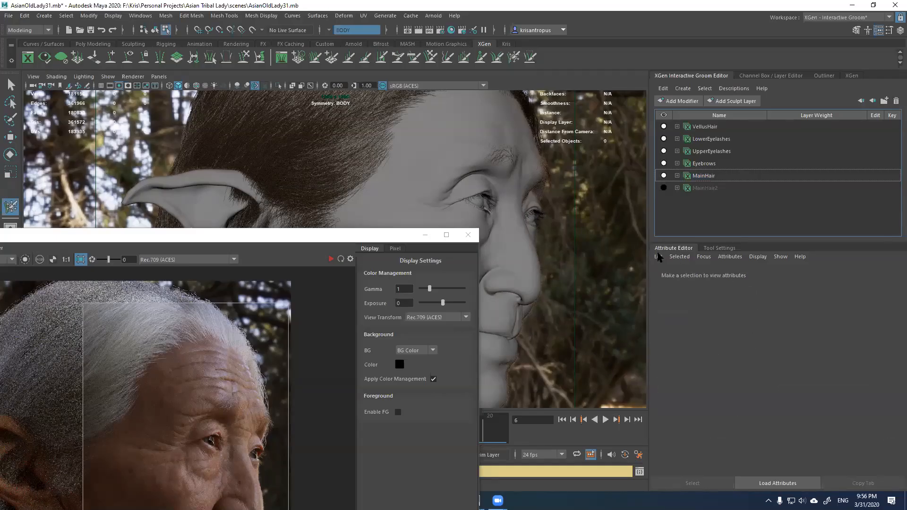
# Step: Reselect MainHair and bring up the MainHair1 hair shader settings
pyautogui.click(703, 176)
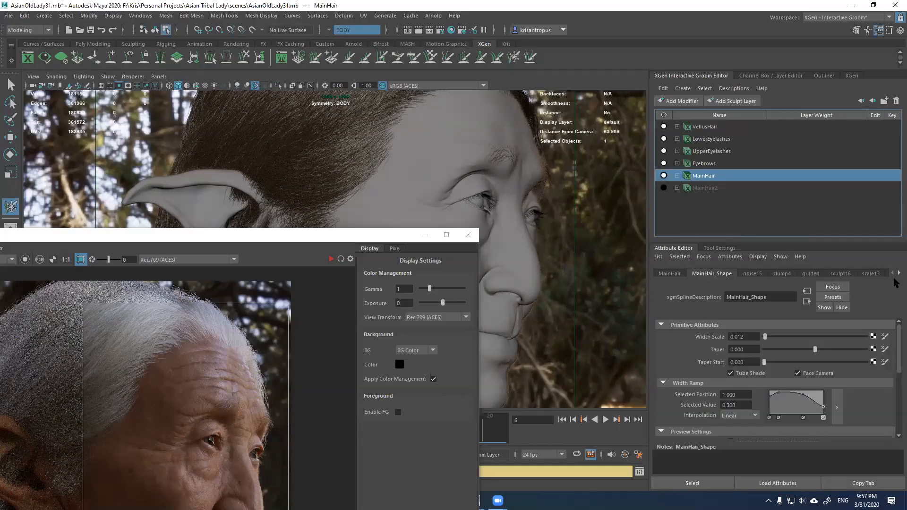
pyautogui.click(897, 274)
pyautogui.click(898, 274)
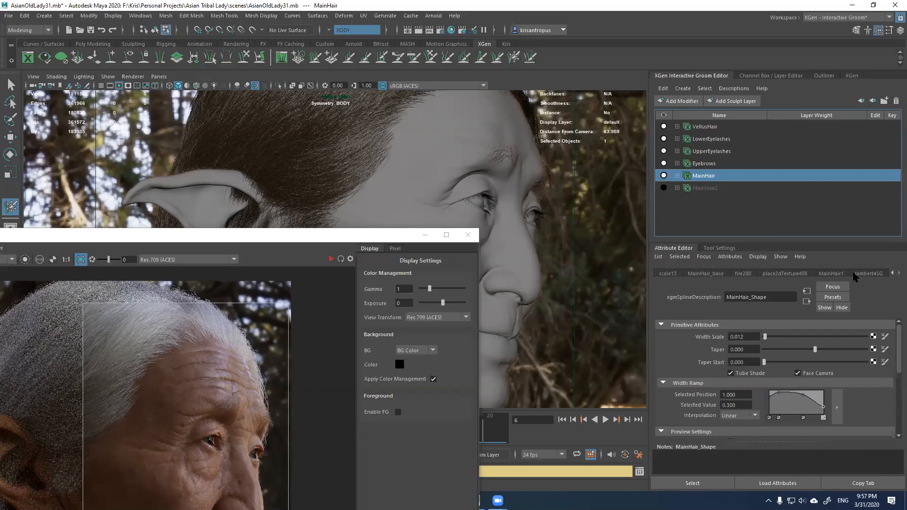
pyautogui.click(833, 274)
pyautogui.click(865, 275)
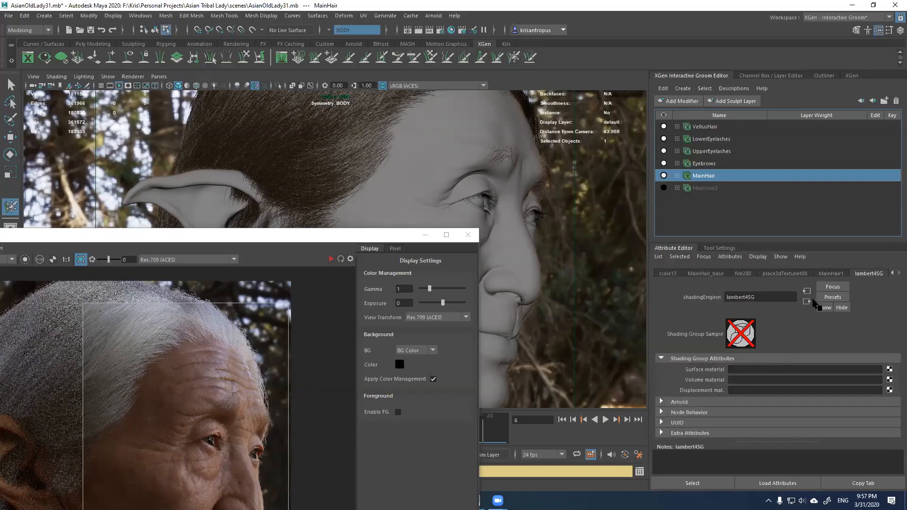
pyautogui.click(824, 274)
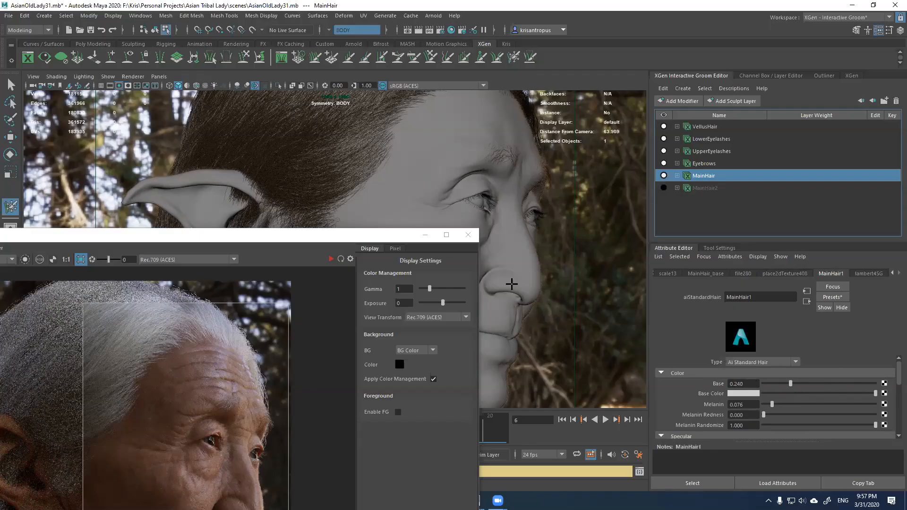
# Step: Test hair Base at 1.000 and Melanin between 0.000 and about 0.114
pyautogui.moveTo(384, 236); pyautogui.dragTo(365, 248)
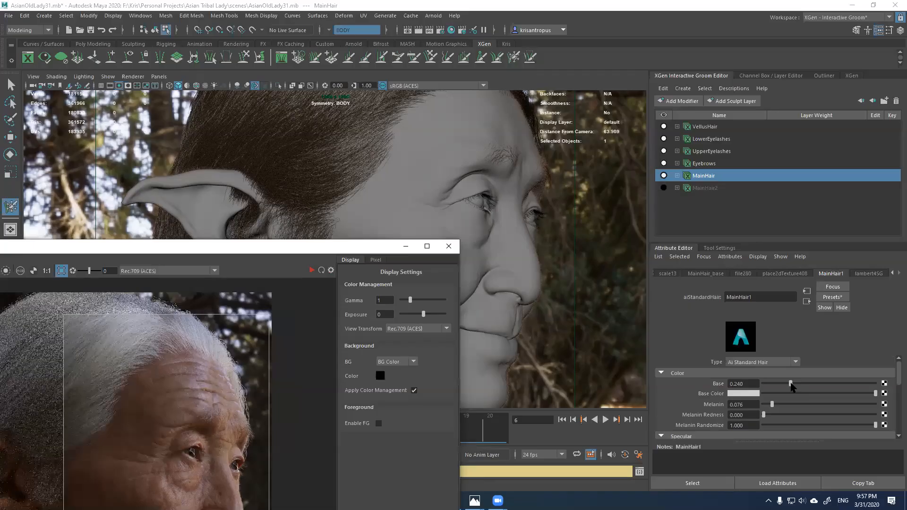
pyautogui.moveTo(790, 383); pyautogui.dragTo(877, 384)
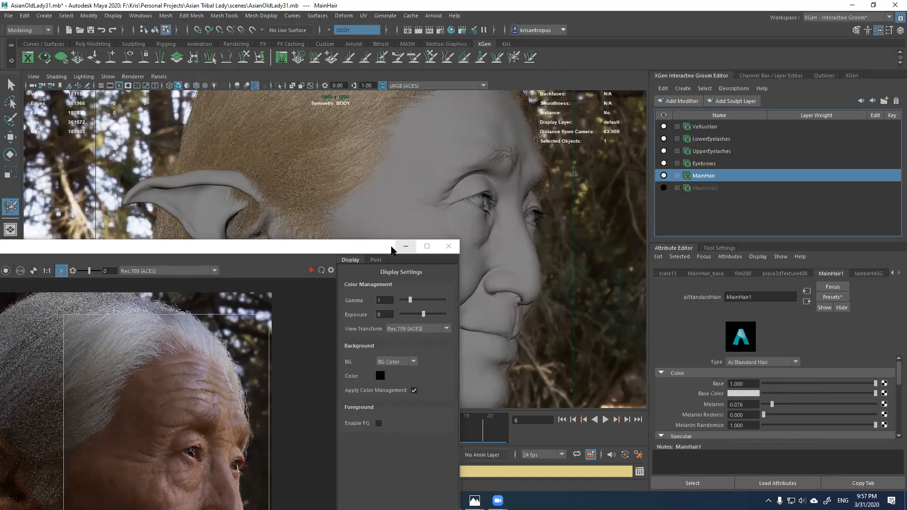
pyautogui.moveTo(392, 246); pyautogui.dragTo(359, 324)
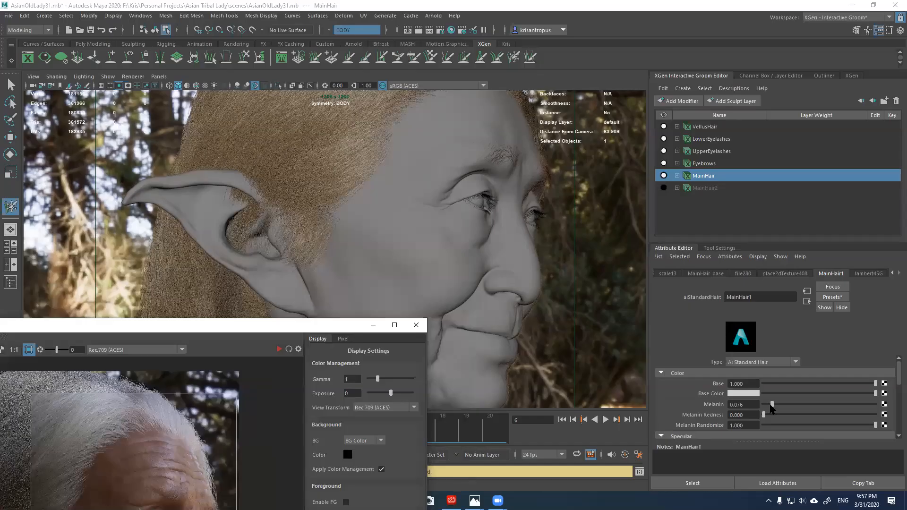
pyautogui.moveTo(771, 404); pyautogui.dragTo(808, 404)
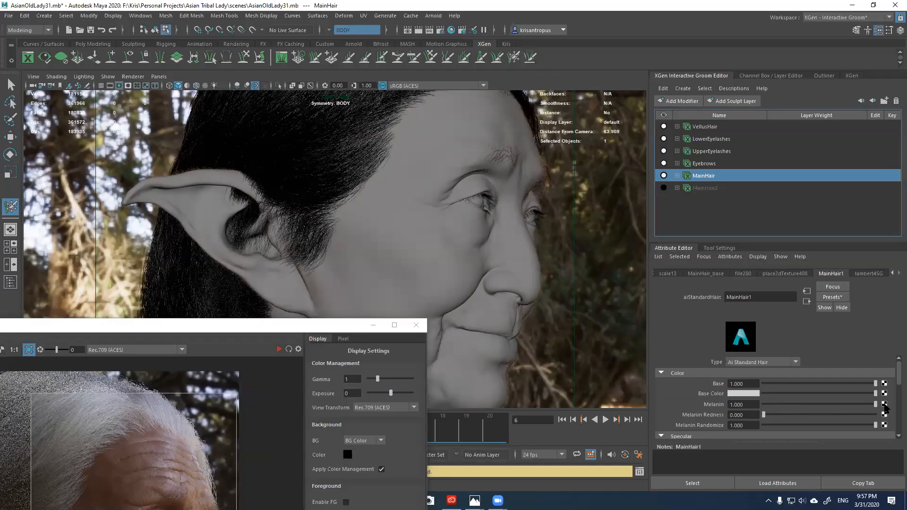
pyautogui.moveTo(805, 406); pyautogui.dragTo(738, 421)
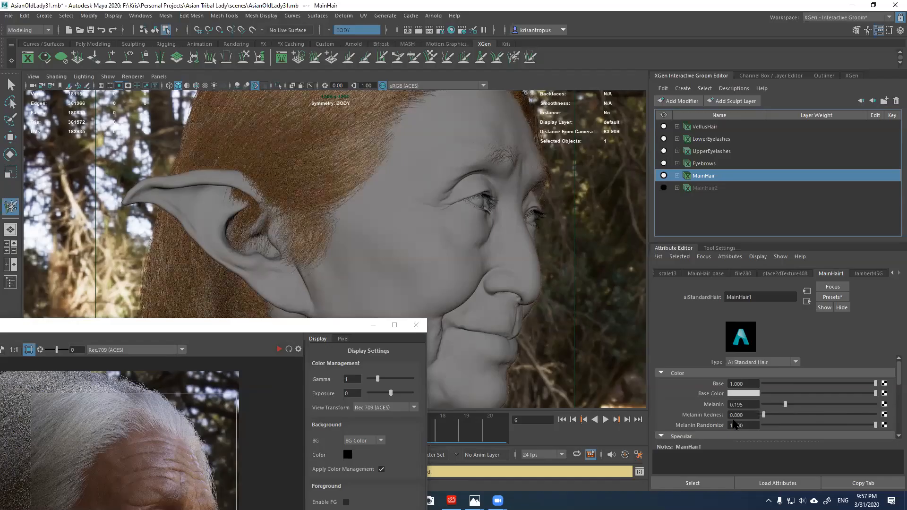
pyautogui.moveTo(784, 404); pyautogui.dragTo(888, 405)
pyautogui.moveTo(788, 406); pyautogui.dragTo(743, 407)
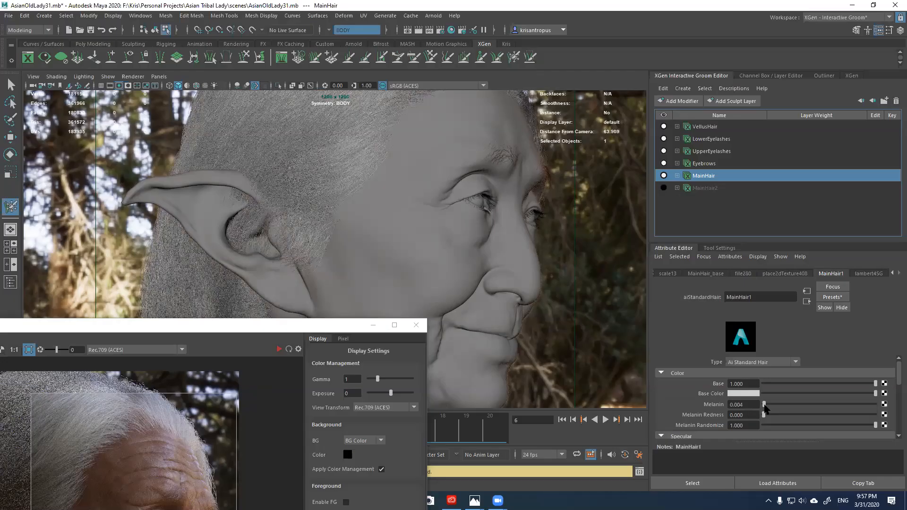
pyautogui.moveTo(737, 405); pyautogui.dragTo(747, 406)
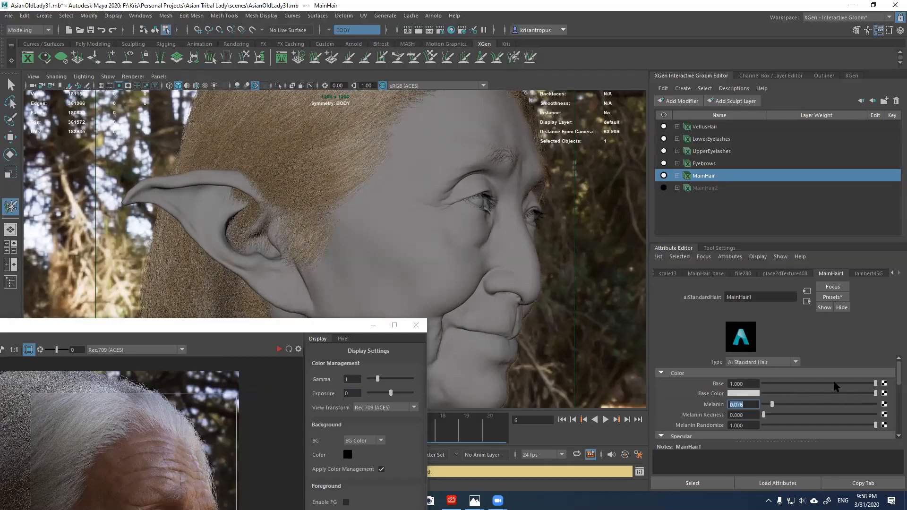
# Step: Set the hair Base to 0.240 and centre the RenderView on screen
pyautogui.moveTo(835, 385); pyautogui.dragTo(798, 385)
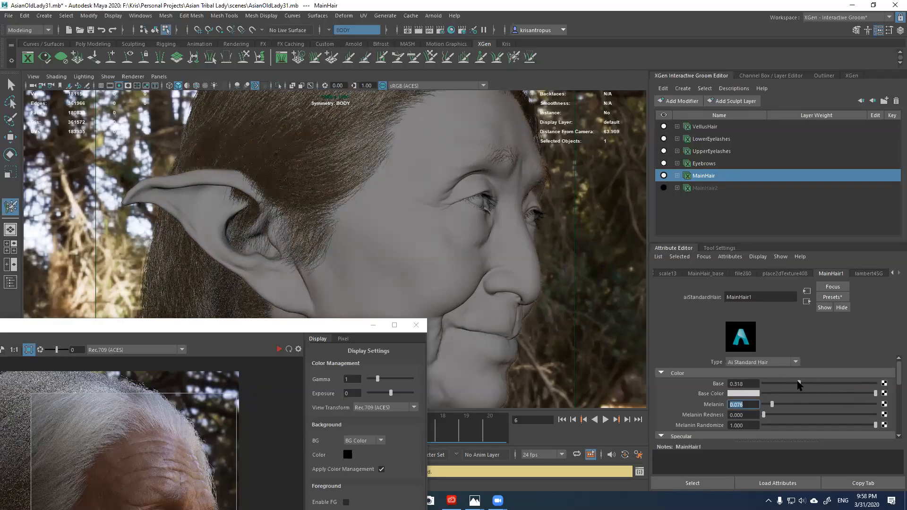
pyautogui.doubleClick(740, 384)
pyautogui.write('240')
pyautogui.press('Return')
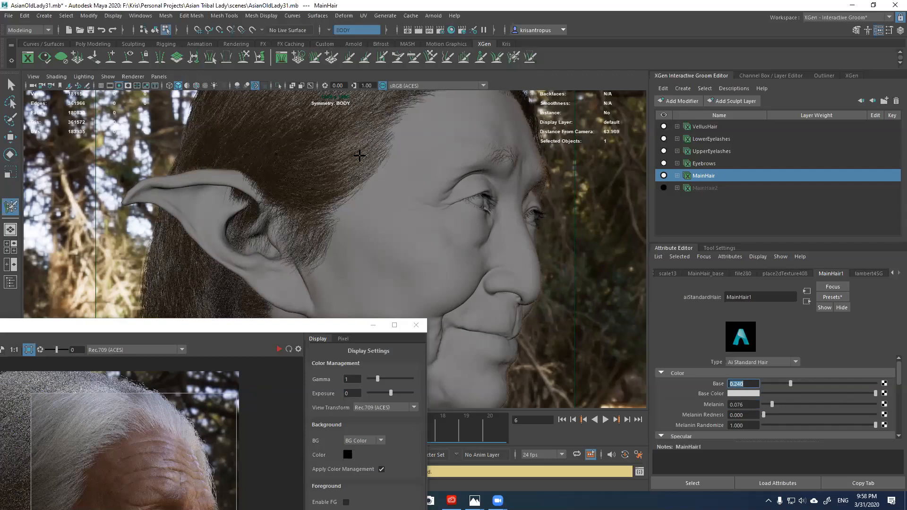
pyautogui.click(345, 331)
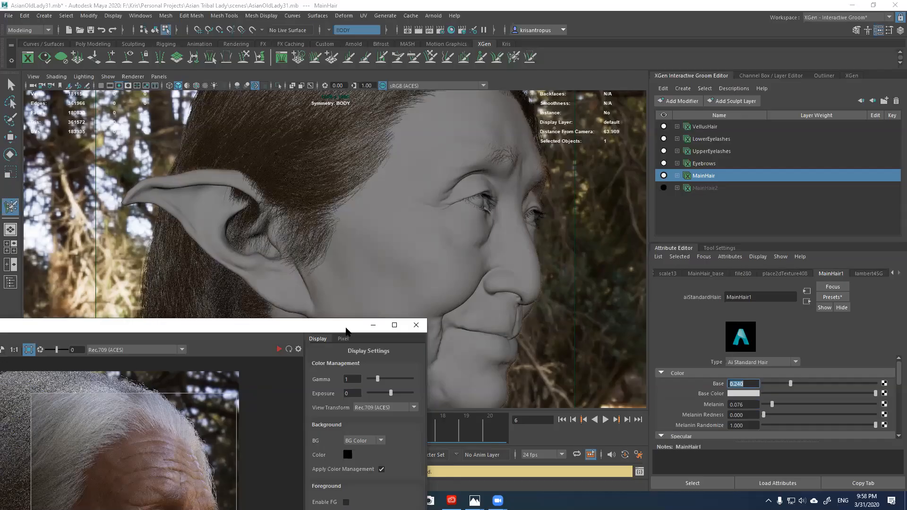
pyautogui.moveTo(345, 331); pyautogui.dragTo(563, 131)
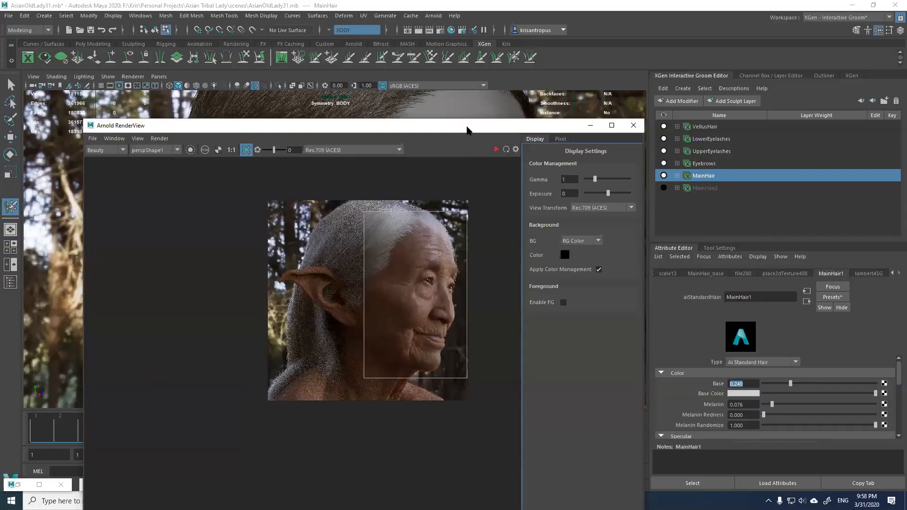
# Step: Reposition the RenderView and move the render region up to the forehead hair
pyautogui.moveTo(466, 130); pyautogui.dragTo(492, 91)
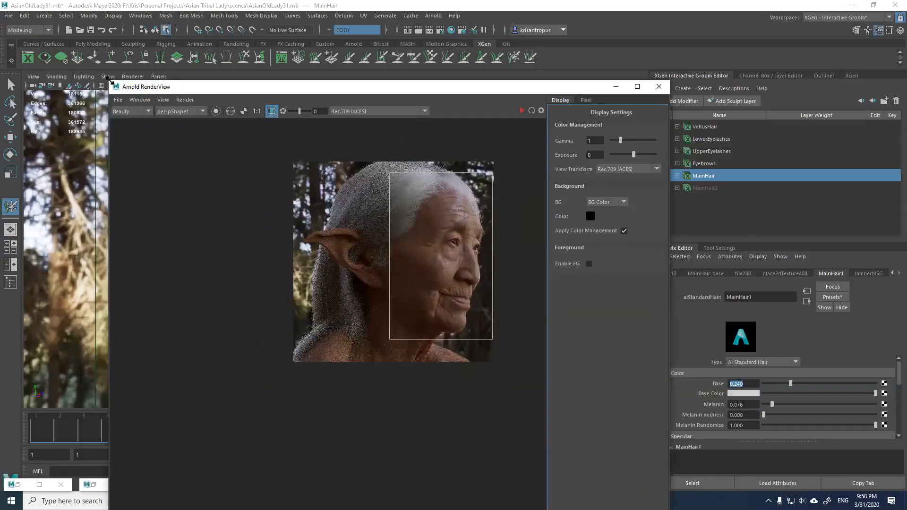
pyautogui.moveTo(110, 81); pyautogui.dragTo(222, 253)
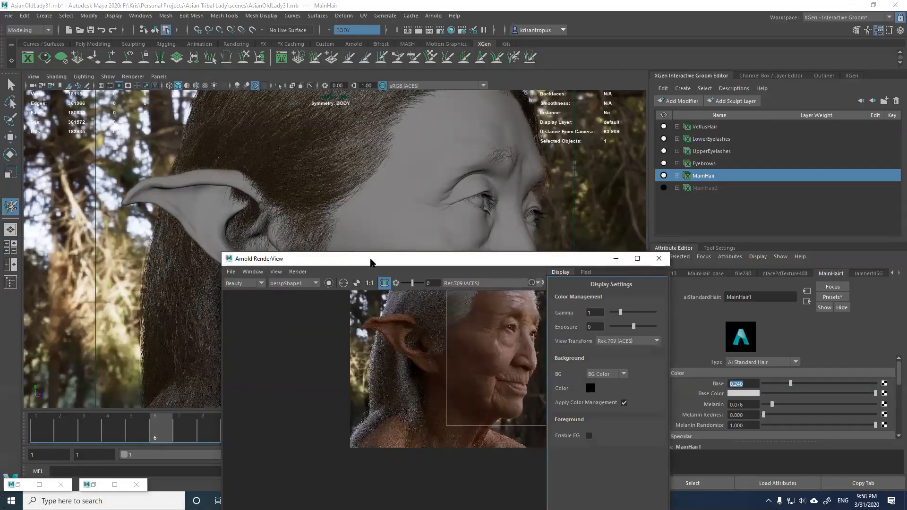
pyautogui.moveTo(371, 263); pyautogui.dragTo(316, 118)
pyautogui.moveTo(421, 205); pyautogui.dragTo(365, 258, button='middle')
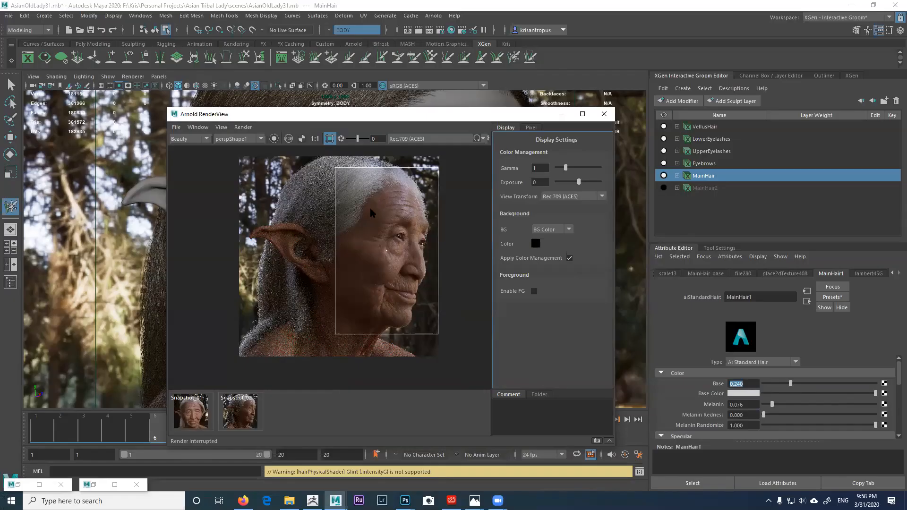
pyautogui.moveTo(335, 171); pyautogui.dragTo(329, 263)
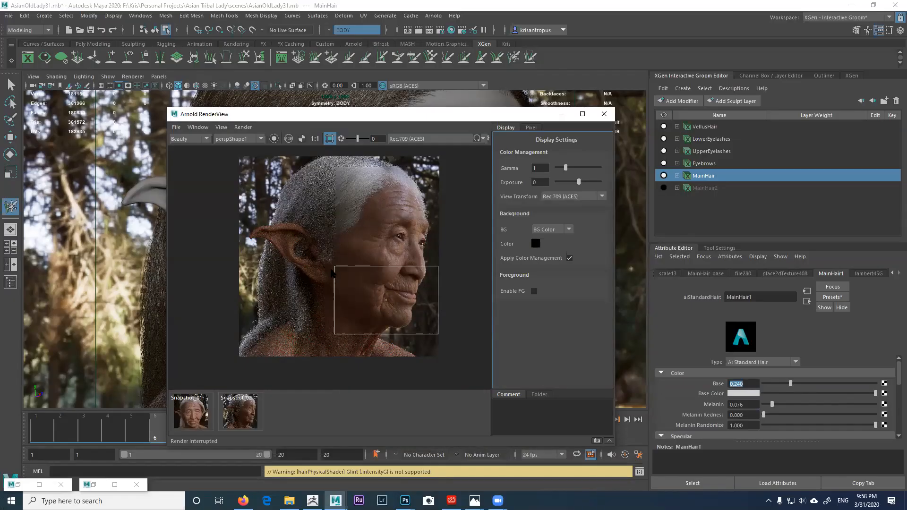
pyautogui.moveTo(388, 267); pyautogui.dragTo(390, 161)
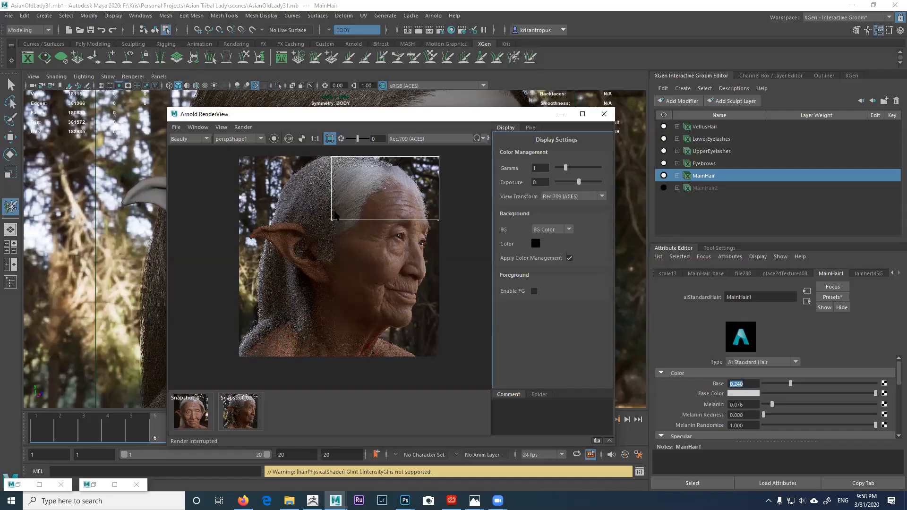
pyautogui.moveTo(333, 160); pyautogui.dragTo(333, 174)
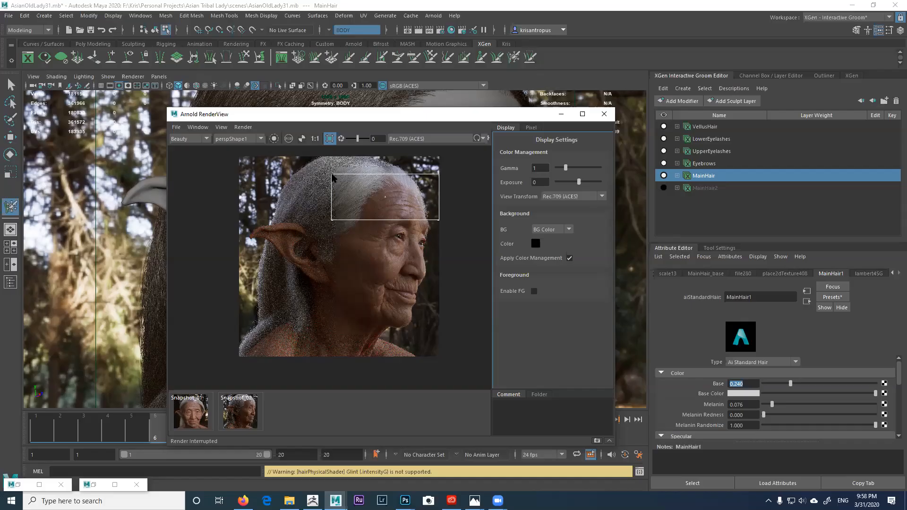
# Step: Toggle Shape Picking in the RenderView's Window menu
pyautogui.click(386, 199)
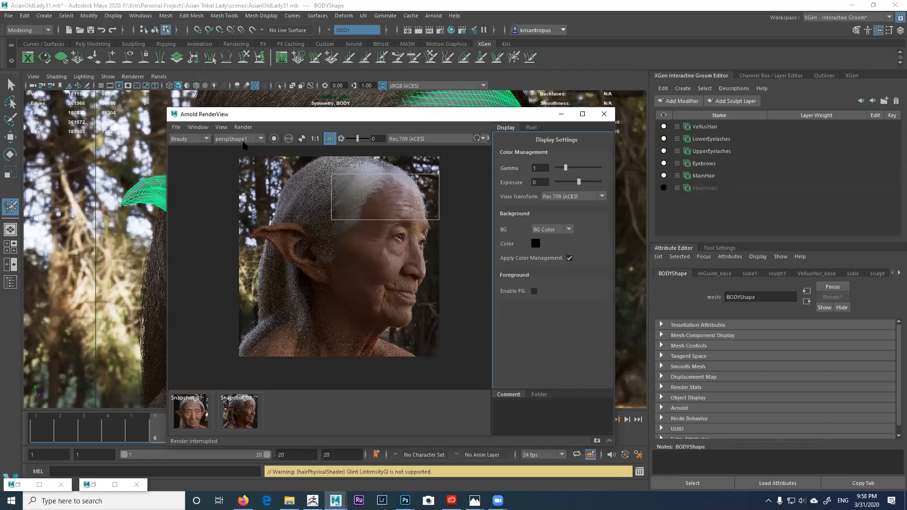
pyautogui.click(198, 127)
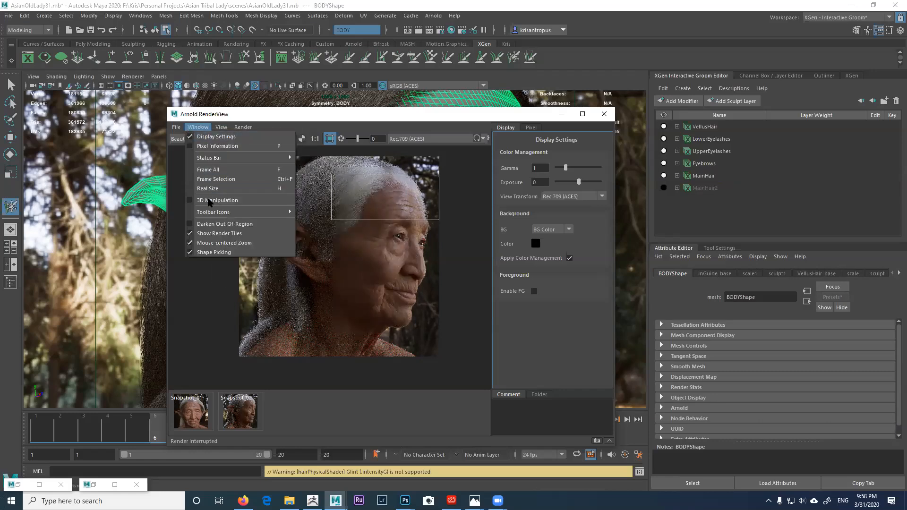
pyautogui.click(207, 253)
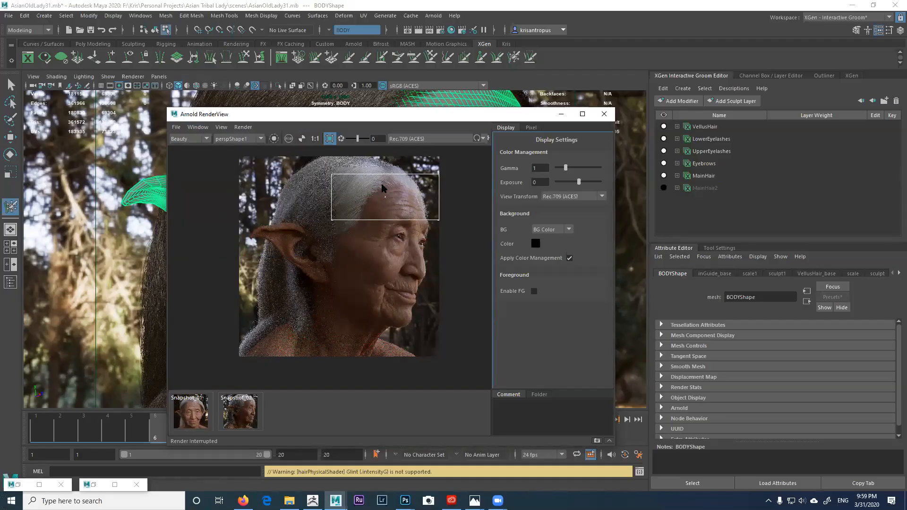
pyautogui.click(198, 128)
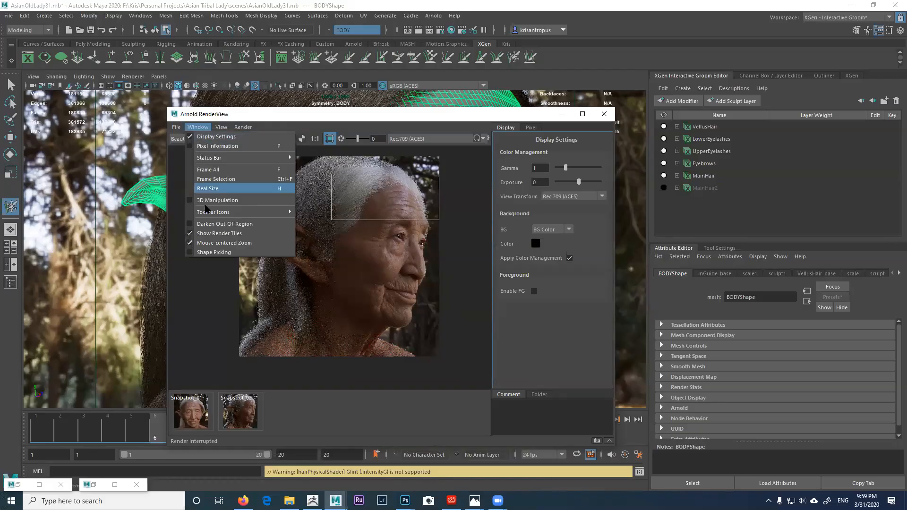
pyautogui.click(209, 252)
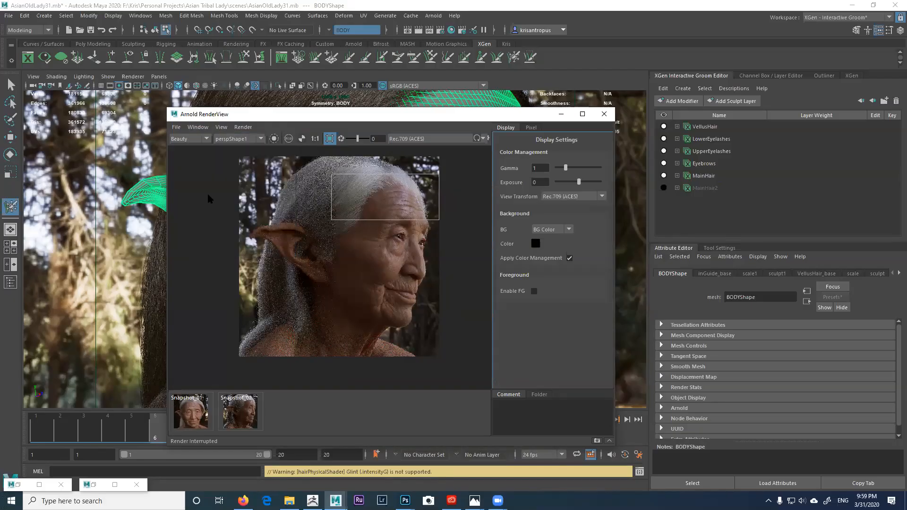
pyautogui.click(199, 127)
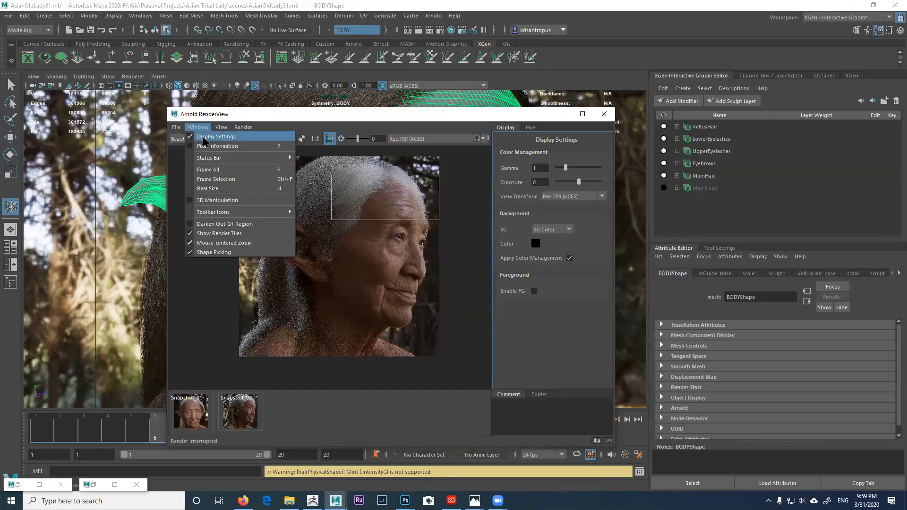
pyautogui.moveTo(222, 128)
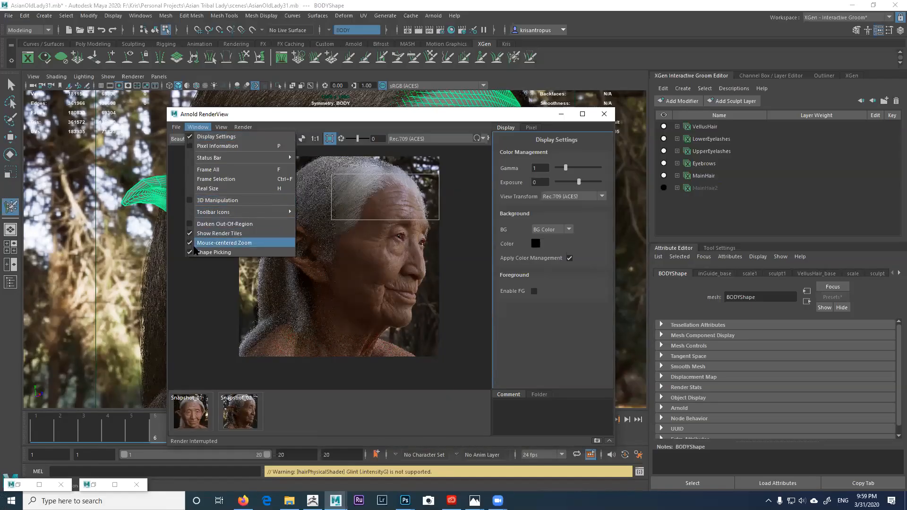
pyautogui.click(346, 188)
# Step: Shrink the render region to the hair crown, then widen and zoom the RenderView
pyautogui.moveTo(332, 176); pyautogui.dragTo(330, 157)
pyautogui.moveTo(438, 220); pyautogui.dragTo(440, 201)
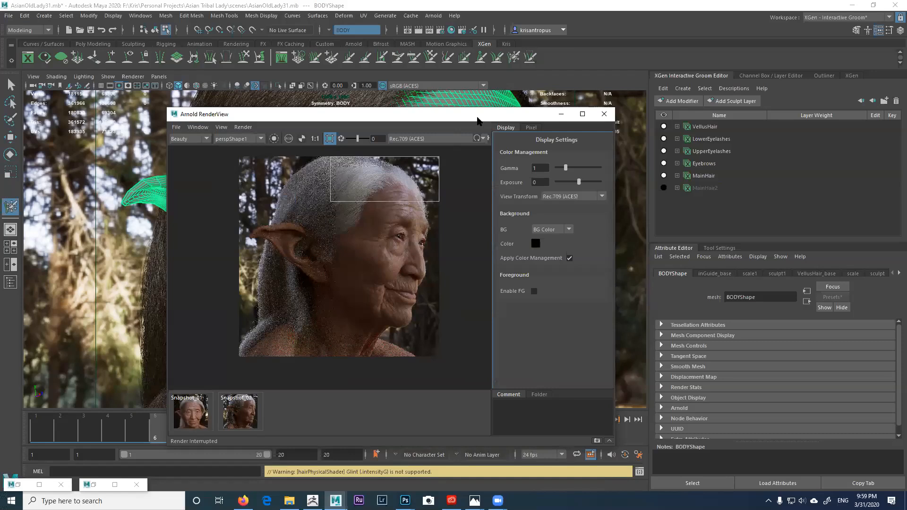
pyautogui.moveTo(476, 122); pyautogui.dragTo(464, 126)
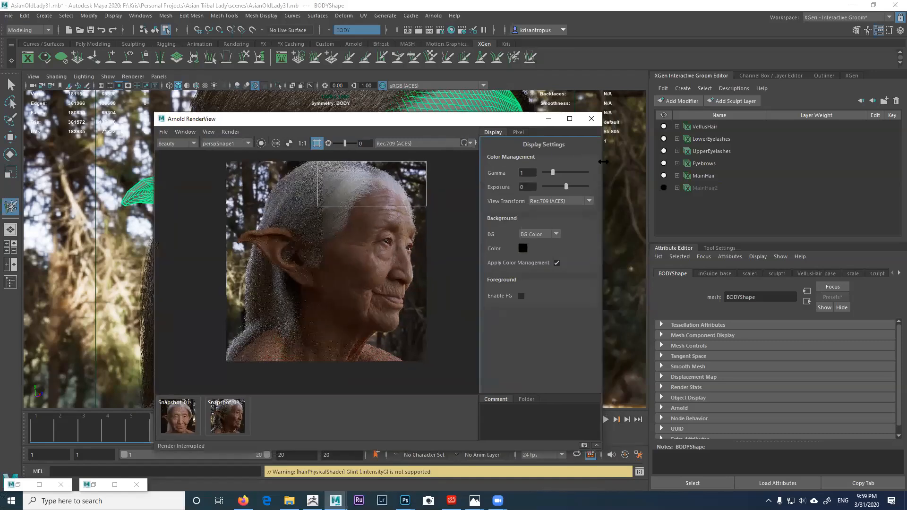
pyautogui.moveTo(603, 162); pyautogui.dragTo(701, 159)
pyautogui.moveTo(528, 119); pyautogui.dragTo(512, 194)
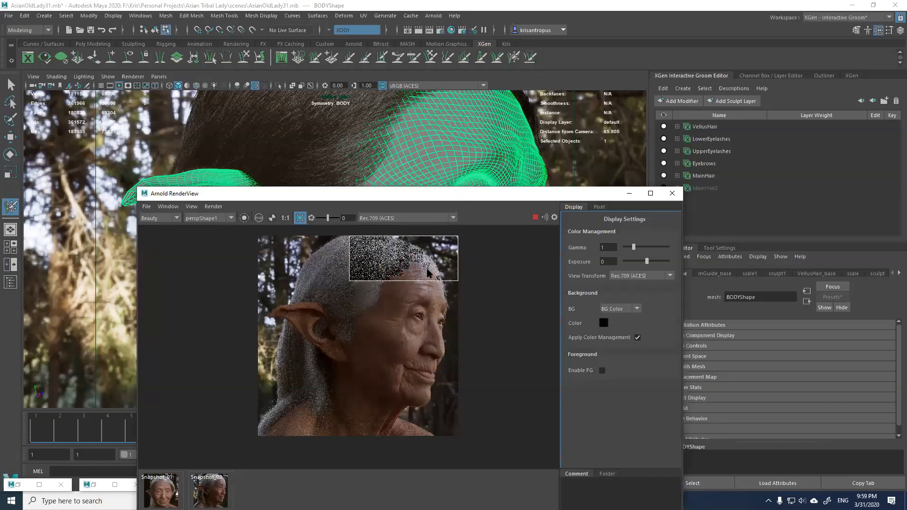
pyautogui.scroll(2, 424, 270)
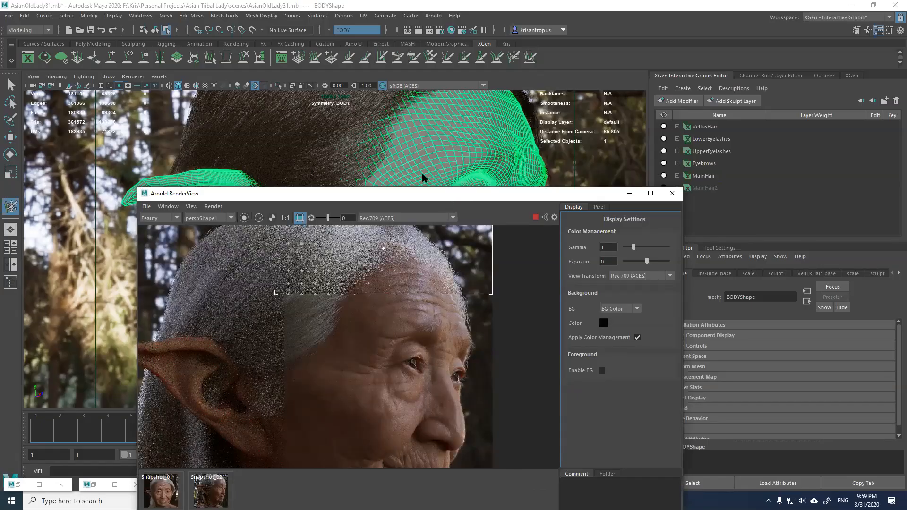
pyautogui.moveTo(422, 193); pyautogui.dragTo(350, 98)
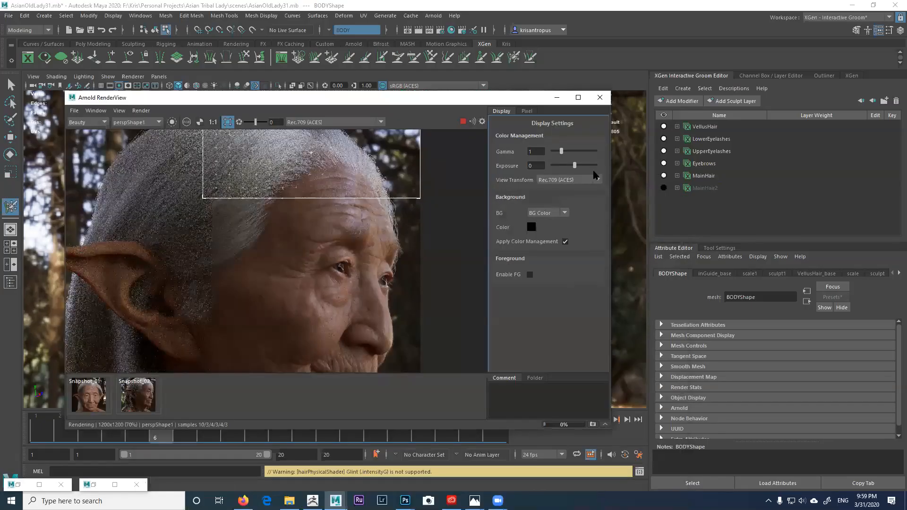
# Step: Select MainHair and drag the hair shader Base from 1.000 down to 0.000
pyautogui.click(704, 176)
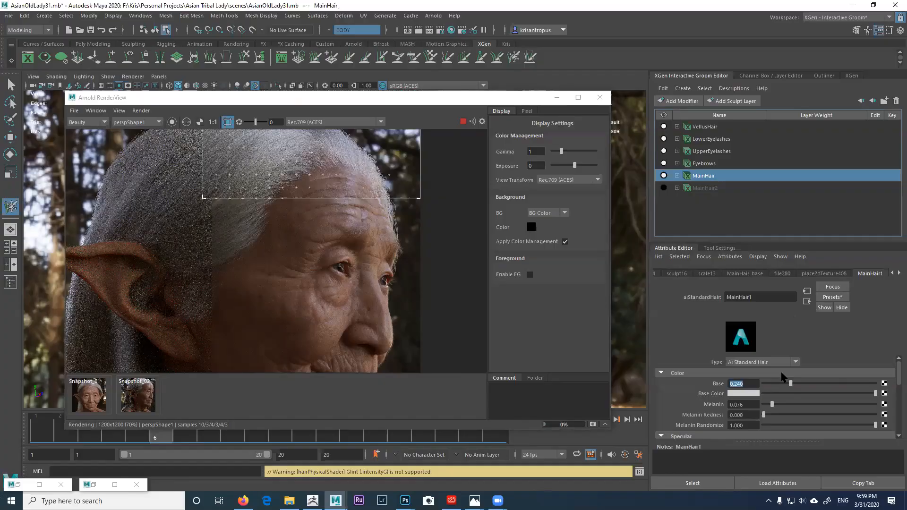
pyautogui.moveTo(822, 386); pyautogui.dragTo(899, 383)
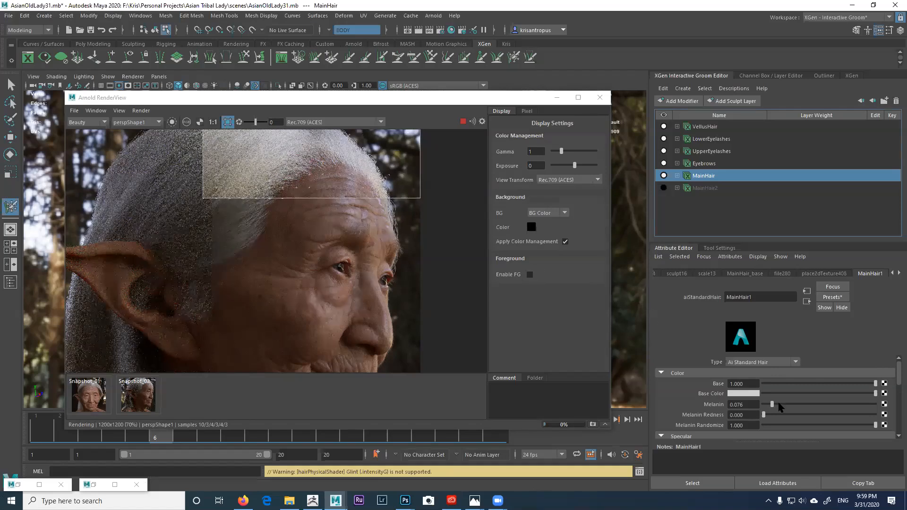
pyautogui.click(794, 384)
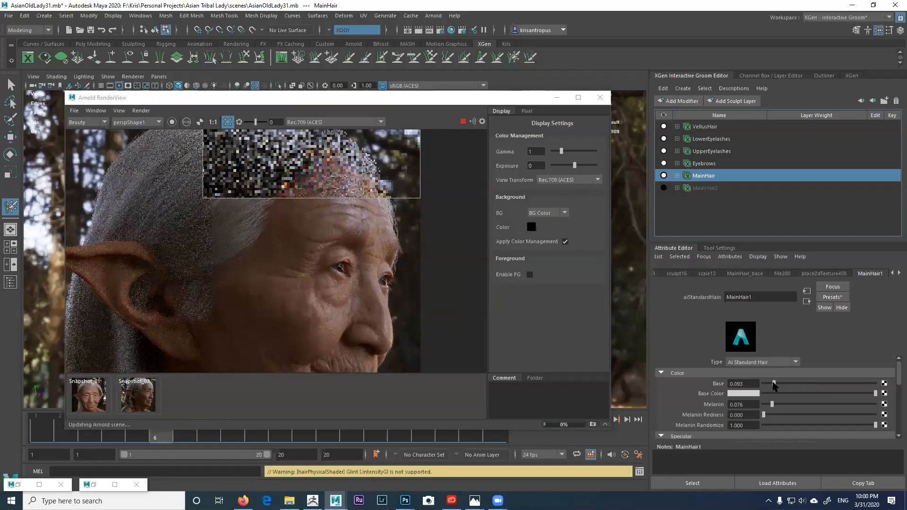
pyautogui.click(775, 384)
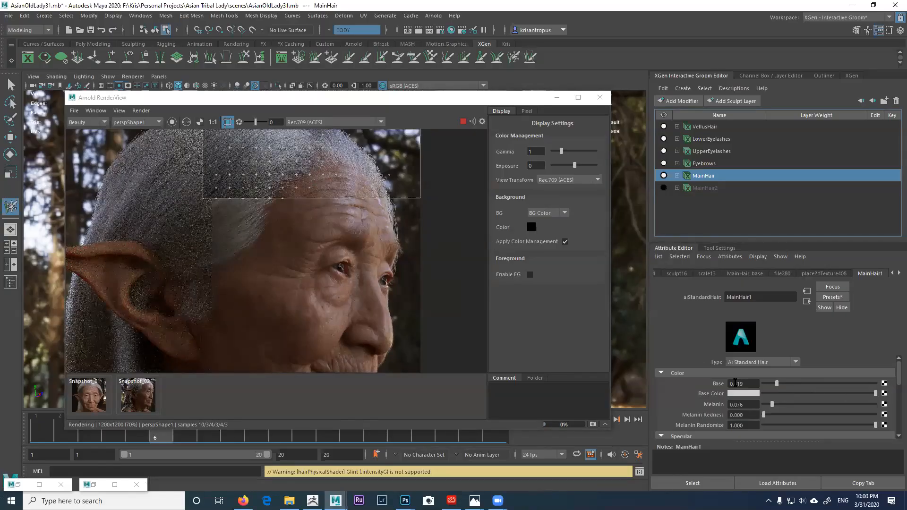
pyautogui.click(767, 384)
pyautogui.moveTo(765, 384); pyautogui.dragTo(758, 383)
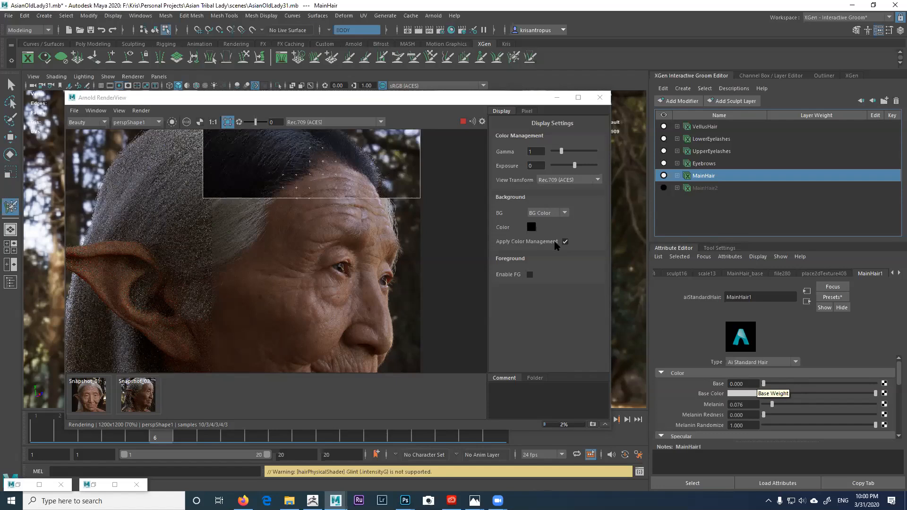
# Step: Store a snapshot, set Melanin to 0.000, and frame the top of her head
pyautogui.moveTo(330, 96); pyautogui.dragTo(324, 59)
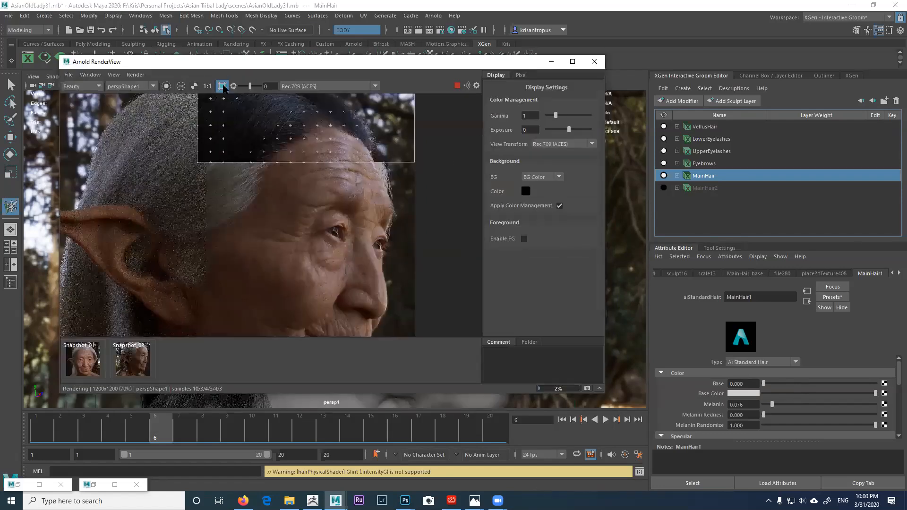
pyautogui.click(115, 74)
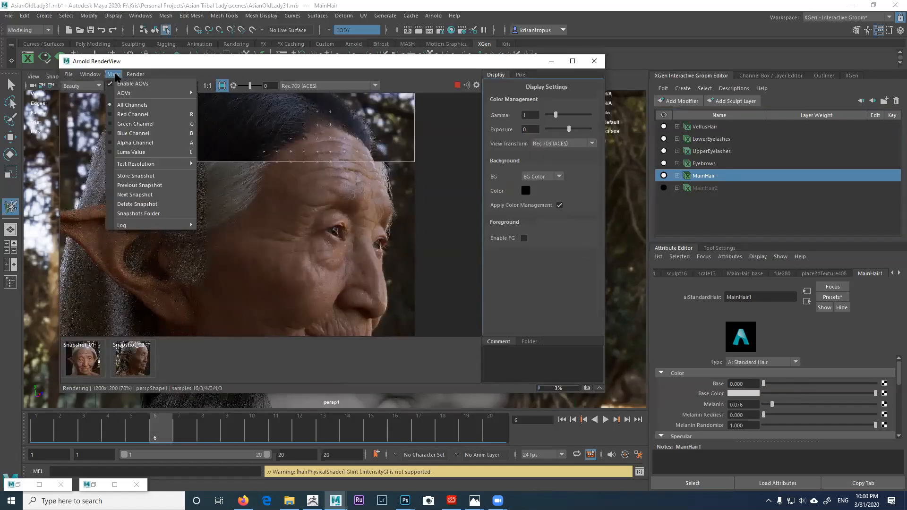
pyautogui.click(137, 175)
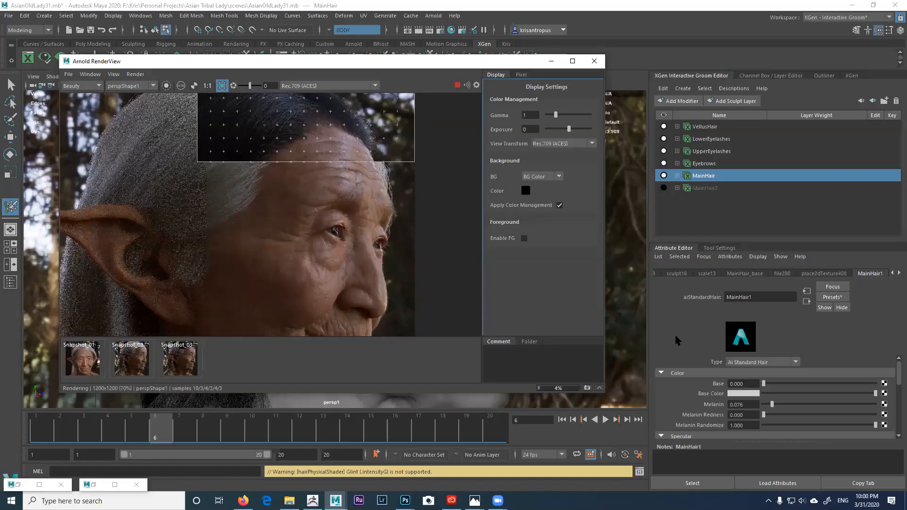
pyautogui.moveTo(771, 405); pyautogui.dragTo(757, 407)
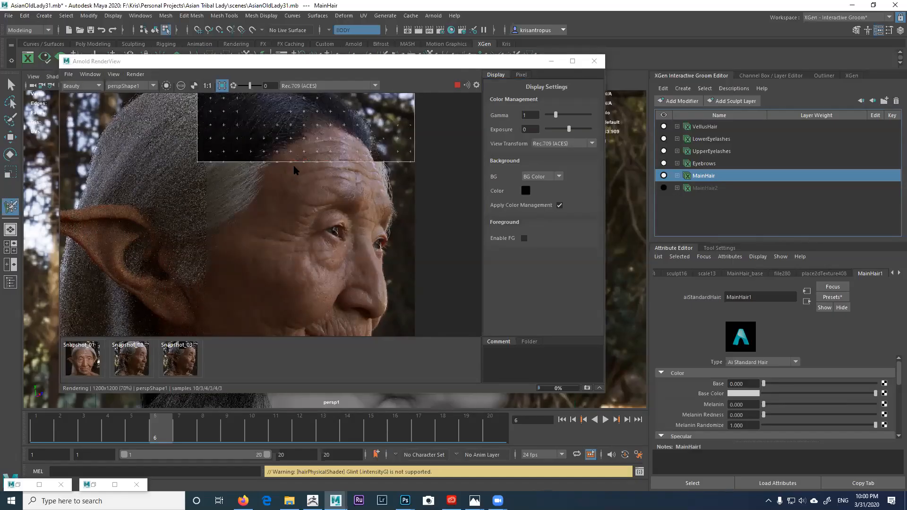
pyautogui.scroll(1, 298, 148)
pyautogui.moveTo(304, 193); pyautogui.dragTo(295, 260, button='middle')
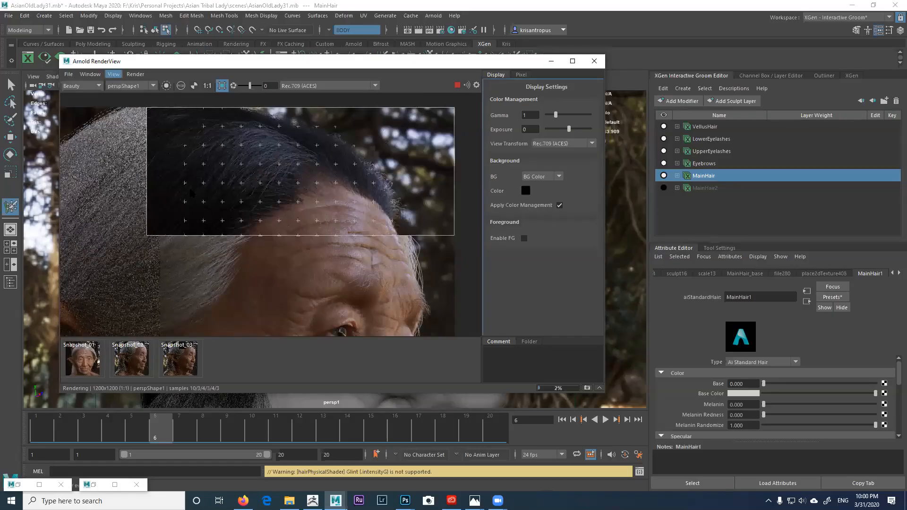
# Step: Store a snapshot, then try Base 1.000 and Melanin 1.000 against it
pyautogui.click(587, 388)
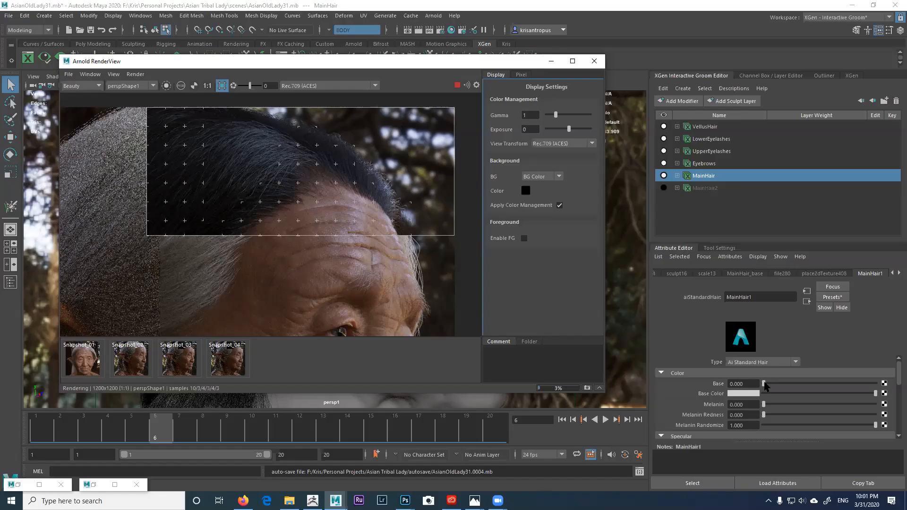
pyautogui.press('y')
pyautogui.moveTo(763, 384); pyautogui.dragTo(789, 383)
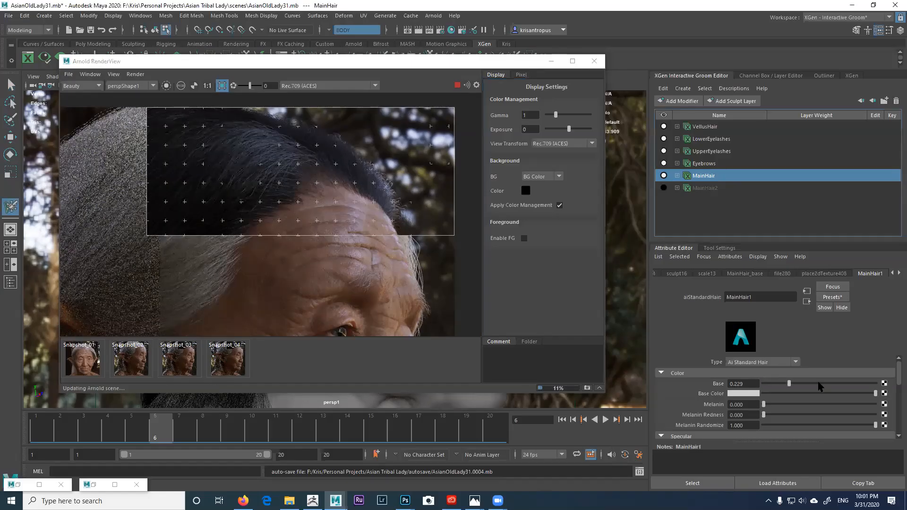
pyautogui.moveTo(884, 380); pyautogui.dragTo(885, 382)
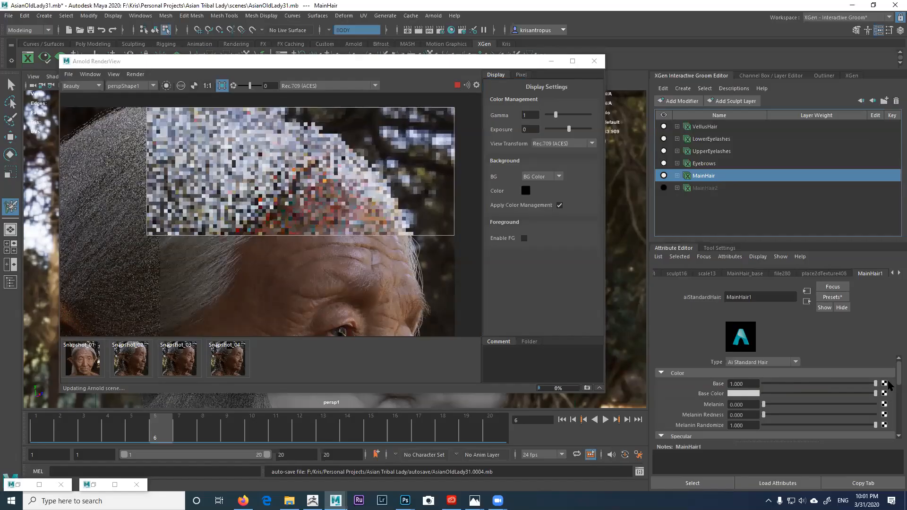
pyautogui.click(766, 405)
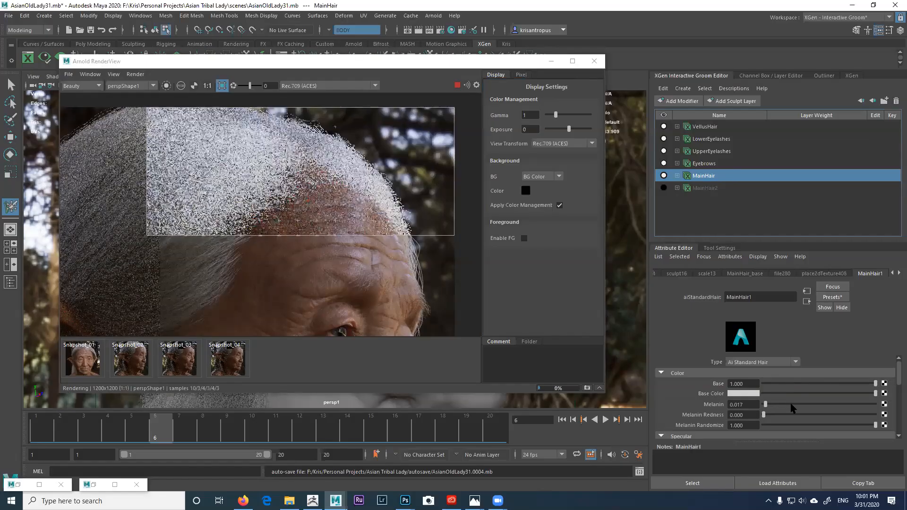
pyautogui.moveTo(887, 405); pyautogui.dragTo(894, 405)
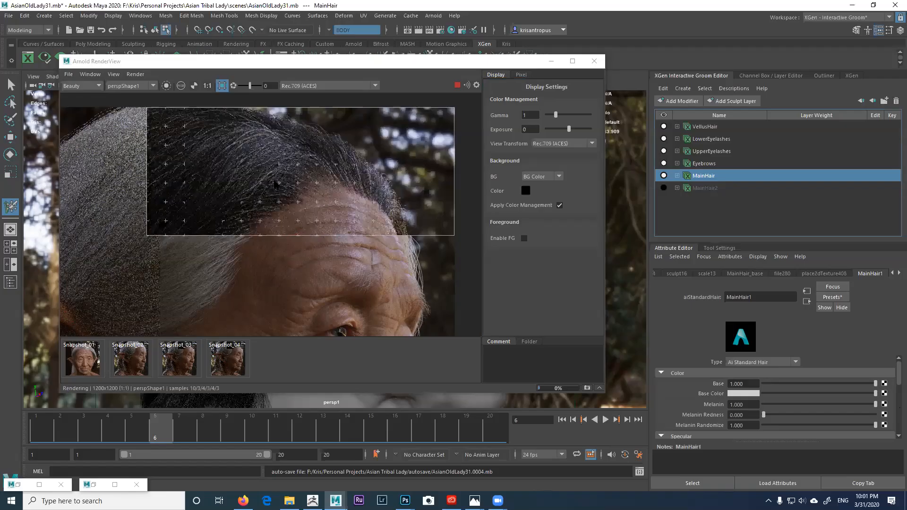
pyautogui.click(240, 357)
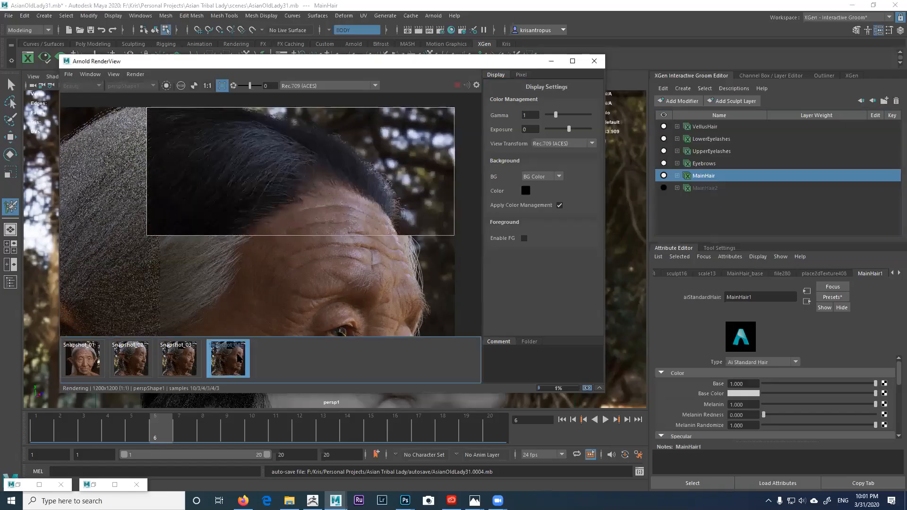
pyautogui.click(239, 358)
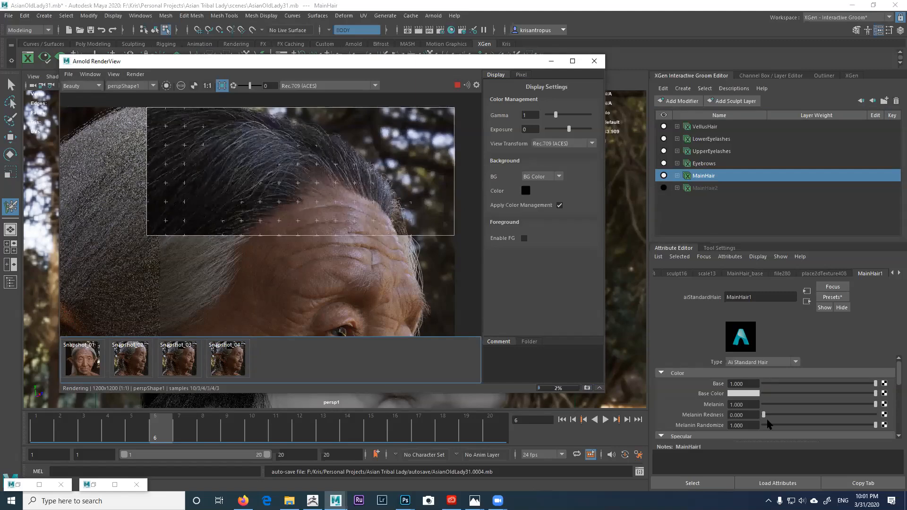
# Step: Set Melanin Randomize to 0.000 and compare Base 0.000 versus 1.000 with the snapshot
pyautogui.click(787, 425)
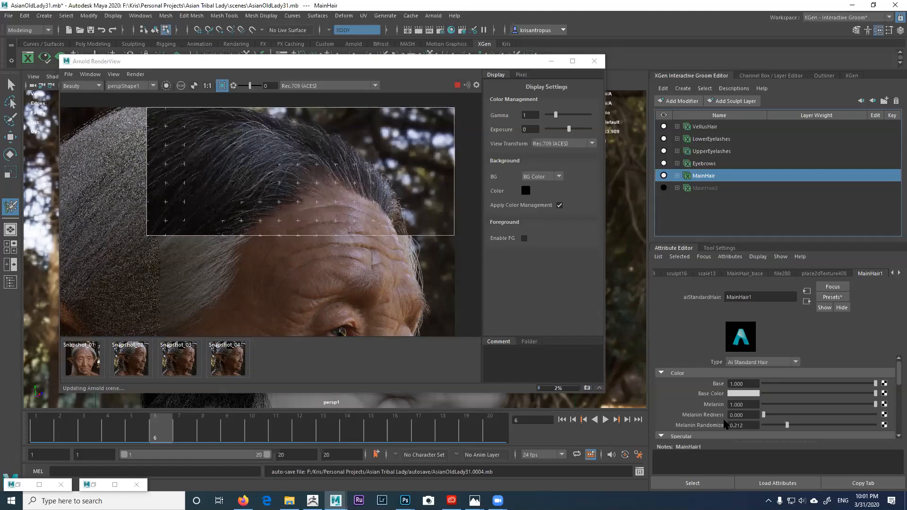
pyautogui.moveTo(716, 416); pyautogui.dragTo(717, 412)
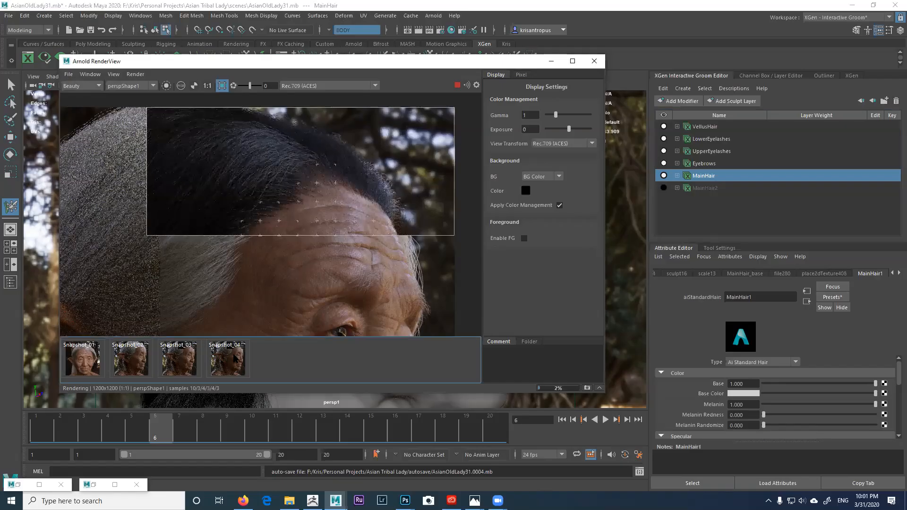
pyautogui.click(234, 357)
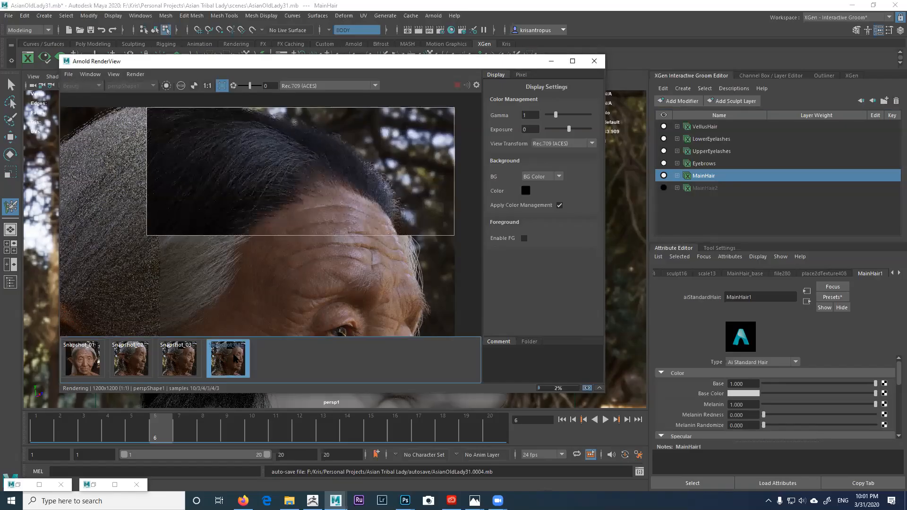
pyautogui.click(234, 358)
pyautogui.click(235, 358)
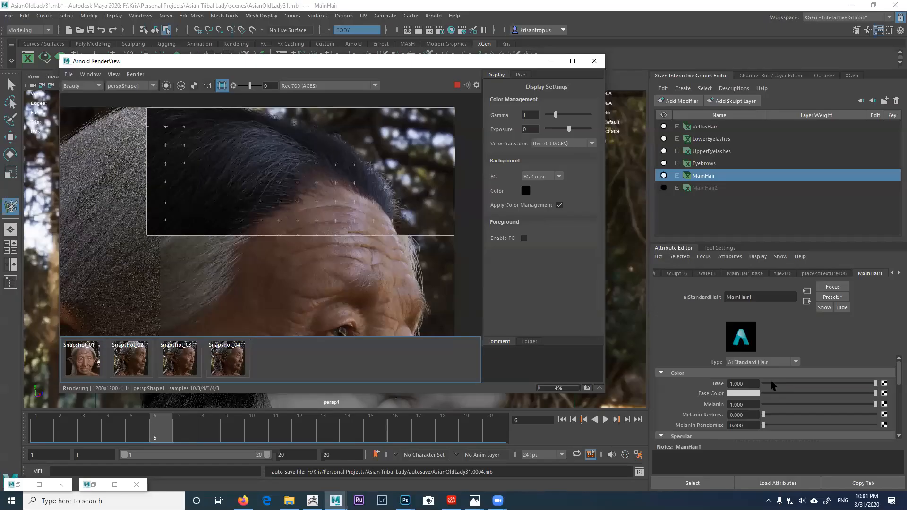
pyautogui.moveTo(768, 383); pyautogui.dragTo(756, 384)
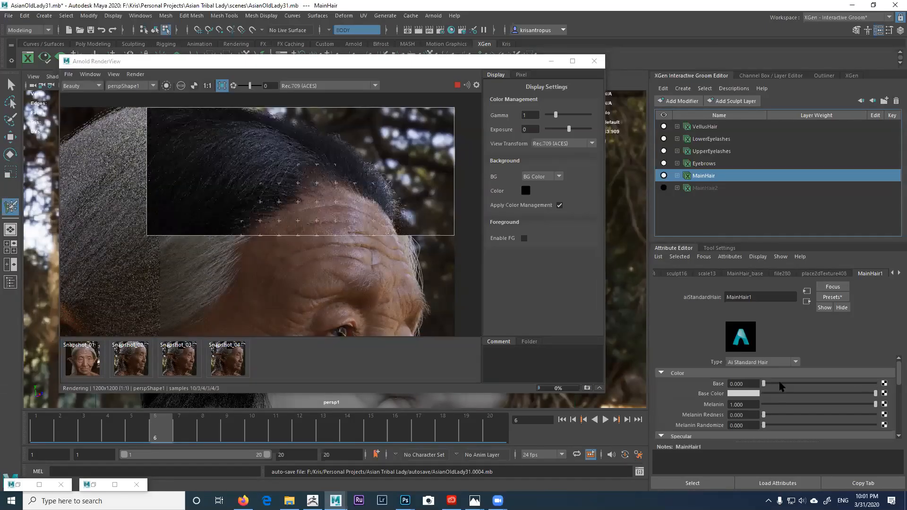
pyautogui.moveTo(867, 387); pyautogui.dragTo(880, 385)
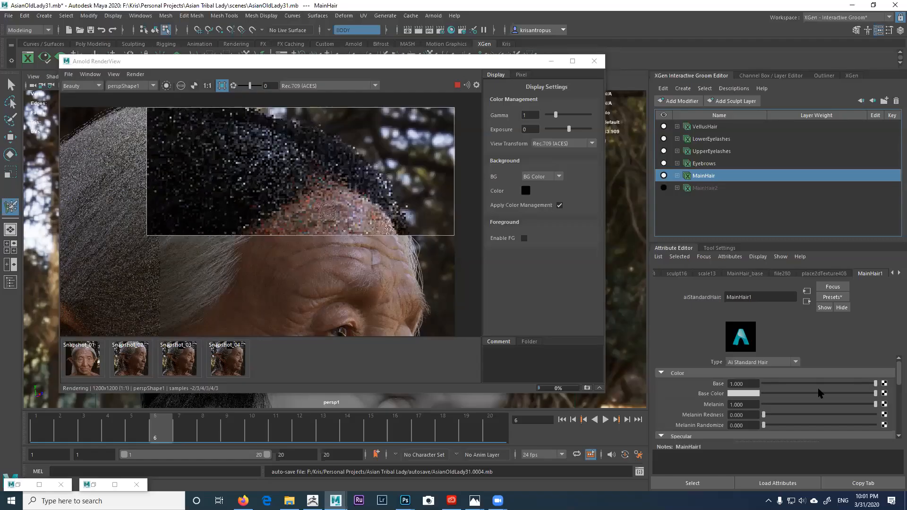
# Step: Raise Melanin to about 0.28 and reduce the Base weight
pyautogui.click(769, 404)
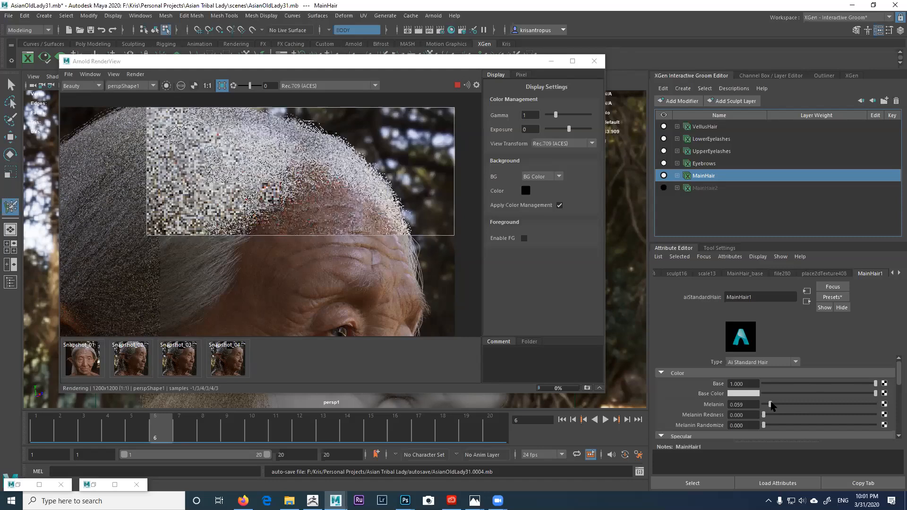
pyautogui.moveTo(770, 405); pyautogui.dragTo(778, 404)
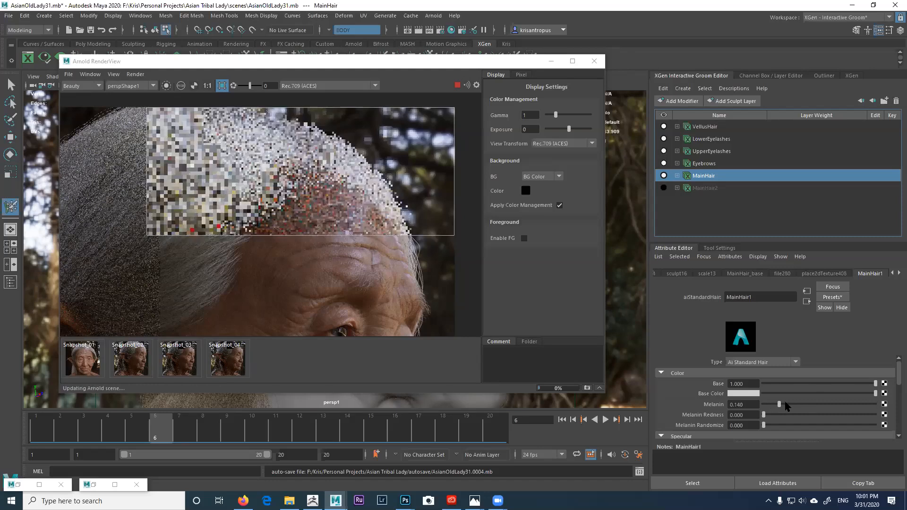
pyautogui.click(786, 404)
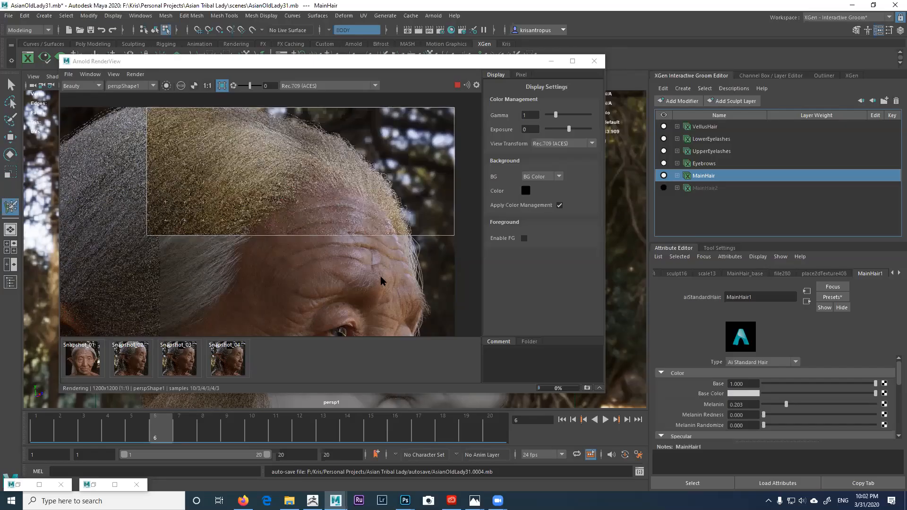
pyautogui.click(794, 404)
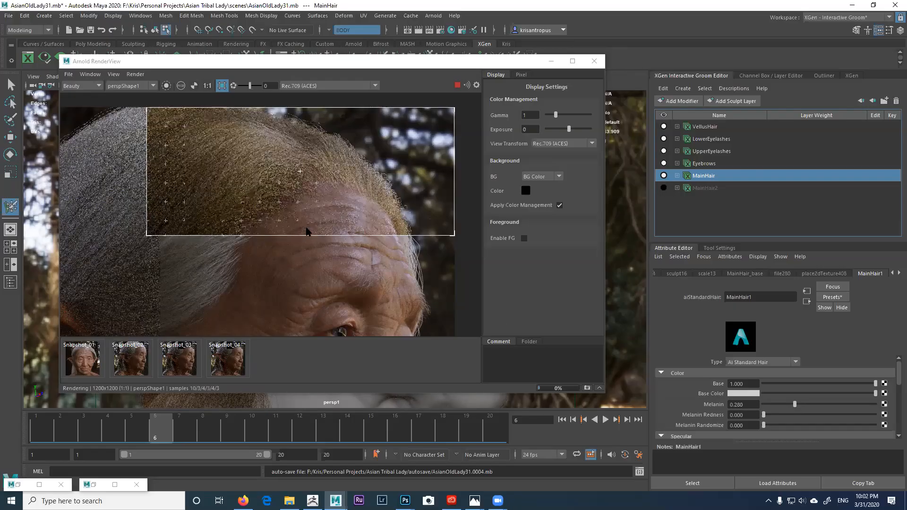
pyautogui.moveTo(799, 384); pyautogui.dragTo(778, 384)
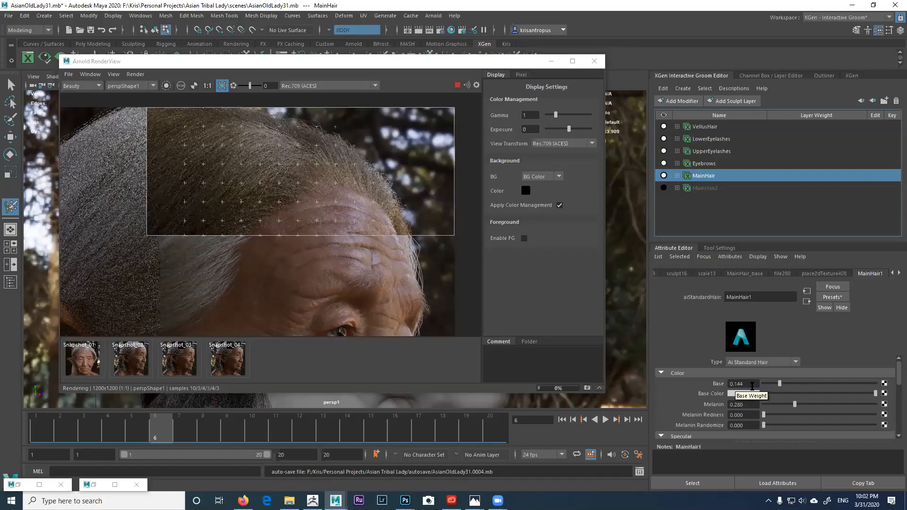
# Step: Enter Base 0.240 and Melanin 0.070, and set Melanin Randomize to 1.000
pyautogui.doubleClick(752, 384)
pyautogui.write('240')
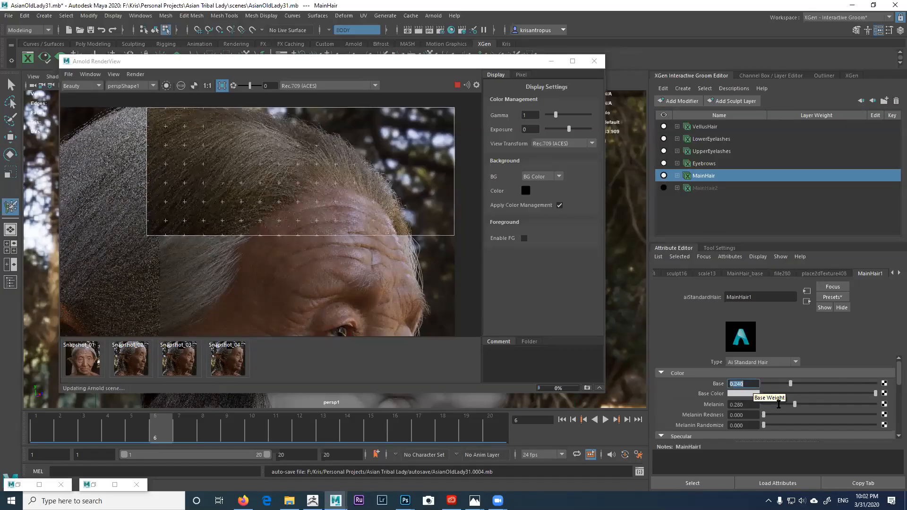
pyautogui.press('Return')
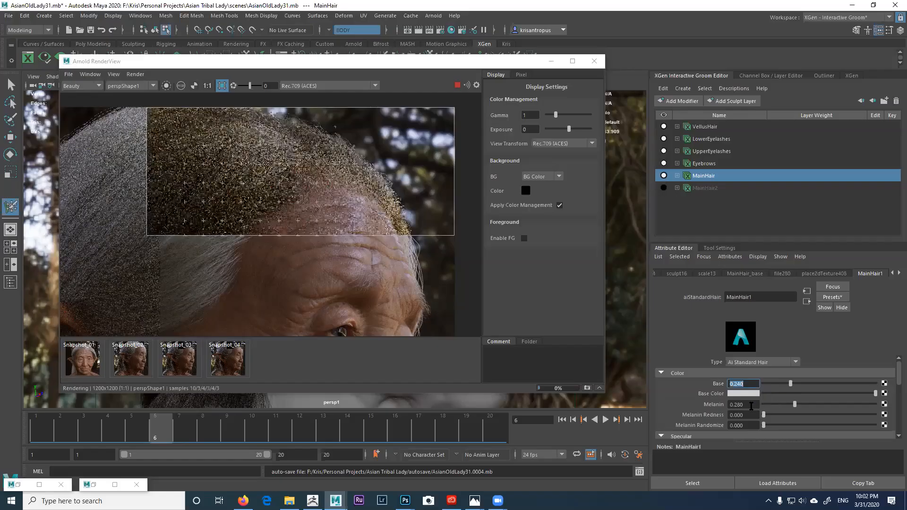
pyautogui.doubleClick(751, 405)
pyautogui.write('07')
pyautogui.press('Return')
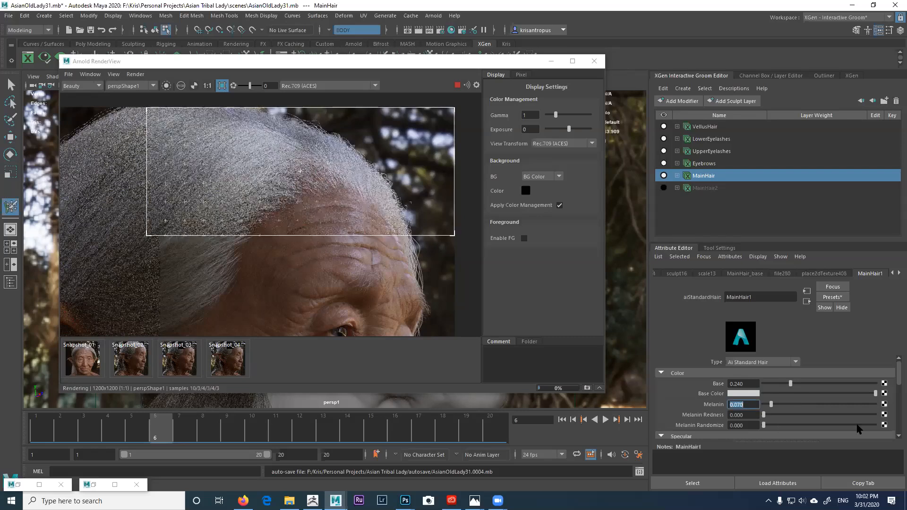
pyautogui.click(875, 424)
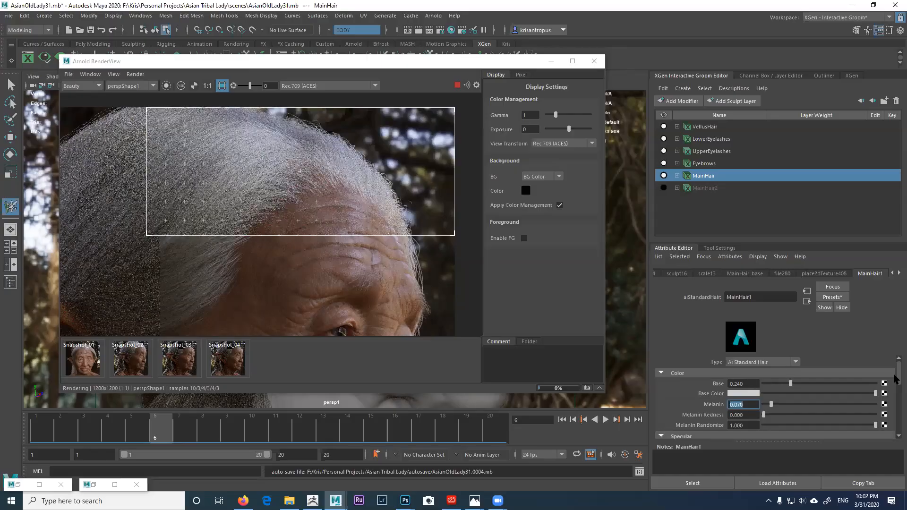
# Step: Expand the hair shader's Diffuse settings and tint the Diffuse Color blue
pyautogui.moveTo(896, 382); pyautogui.dragTo(894, 401)
pyautogui.click(894, 405)
pyautogui.scroll(-1, 755, 396)
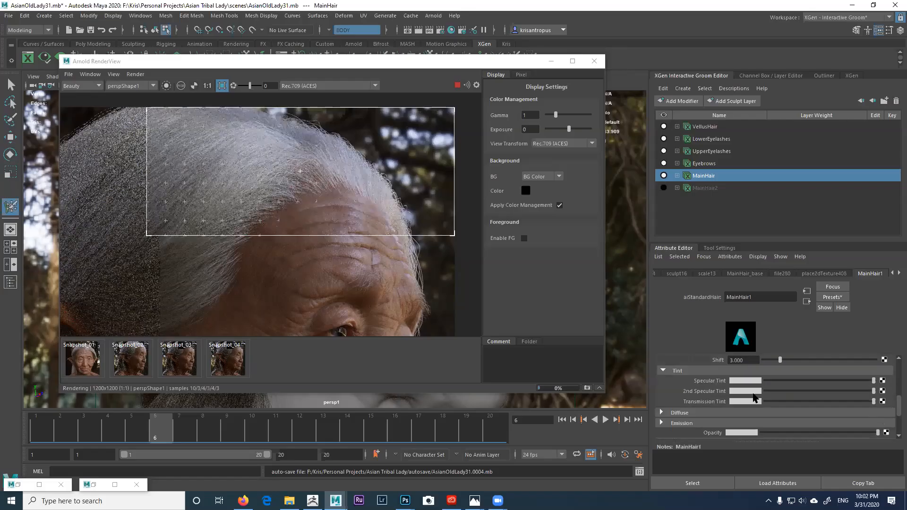
pyautogui.click(702, 373)
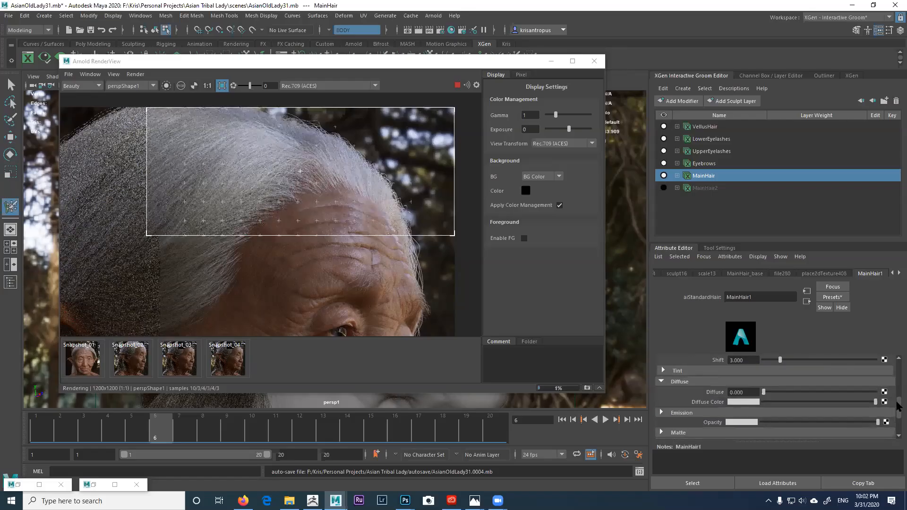
pyautogui.moveTo(897, 403); pyautogui.dragTo(897, 409)
pyautogui.scroll(1, 837, 398)
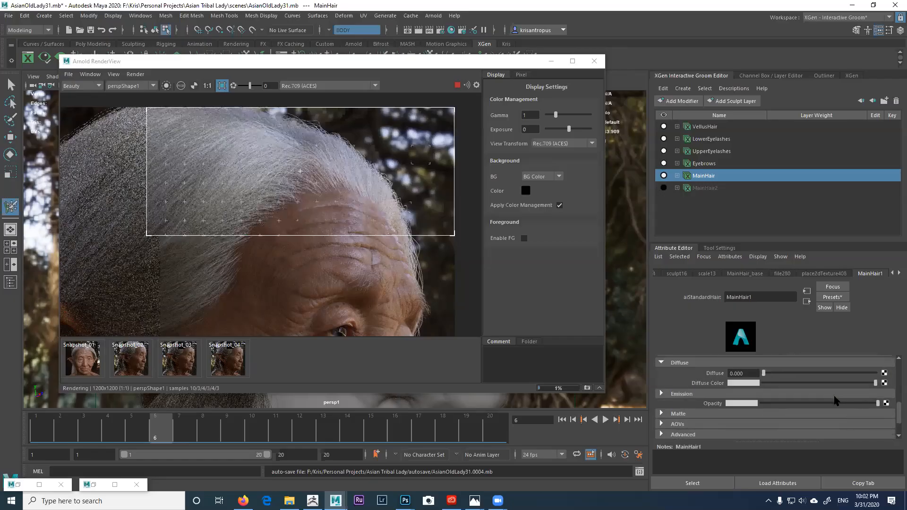
pyautogui.click(751, 385)
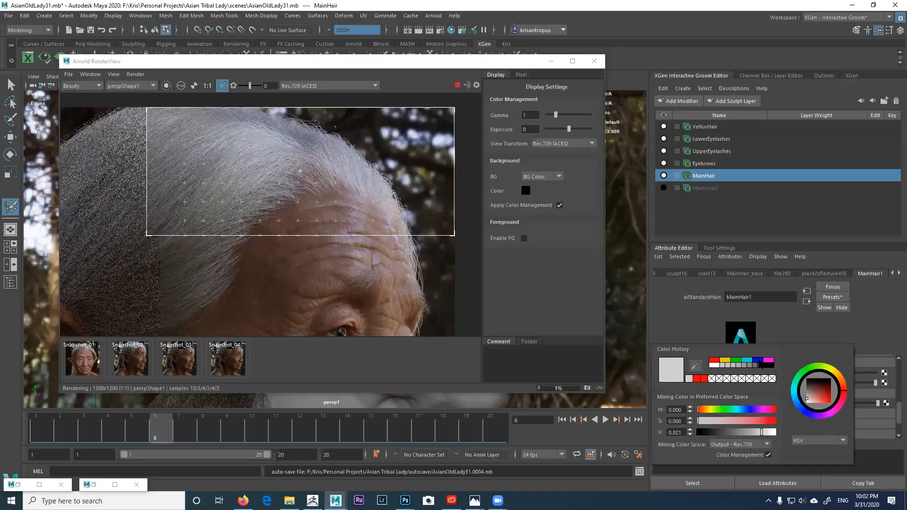
pyautogui.click(759, 361)
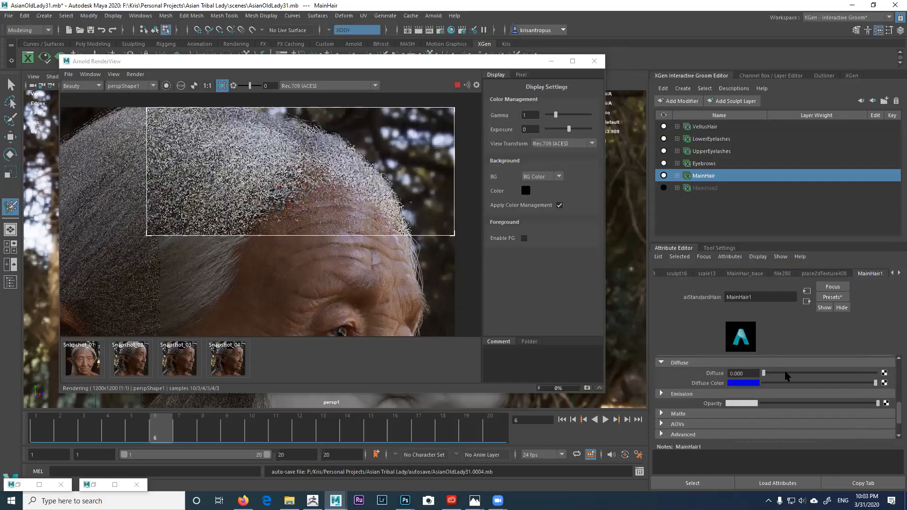
# Step: Test Diffuse weights of 1.0, 0.78, 0.119 and 0.93, then set Diffuse to 0
pyautogui.click(841, 373)
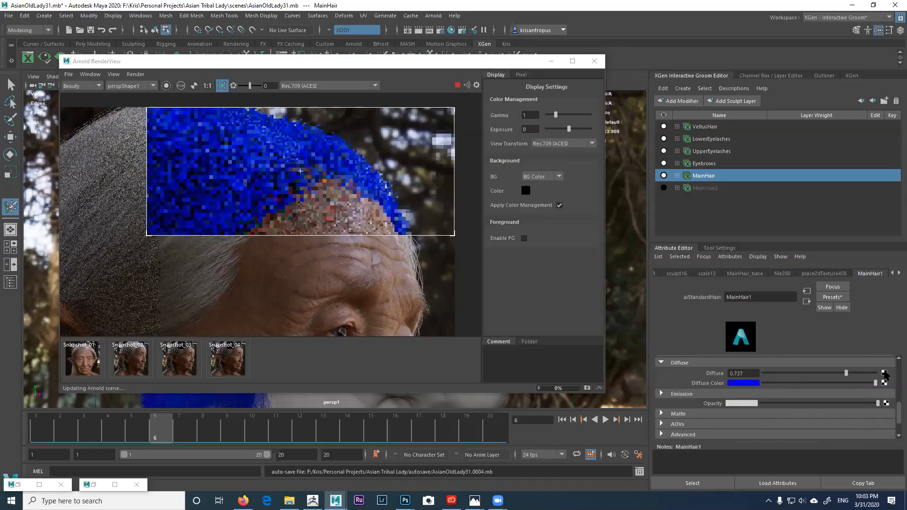
pyautogui.click(849, 373)
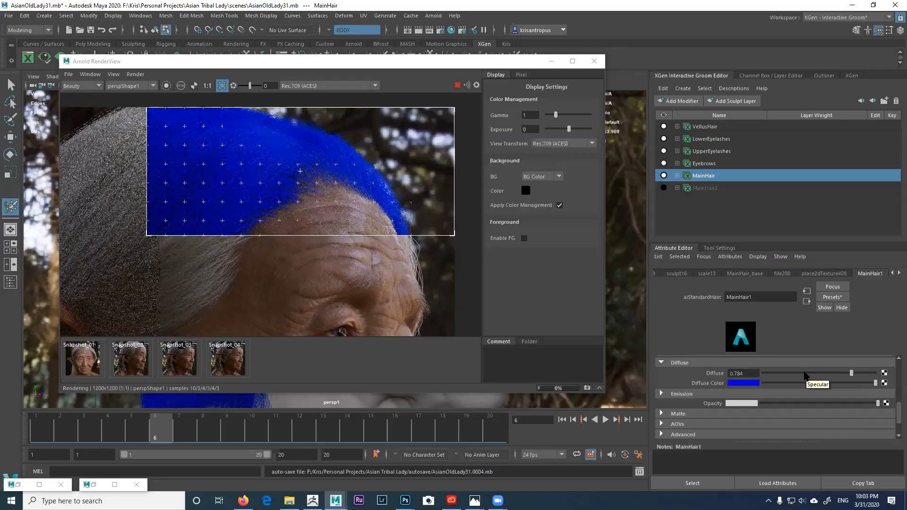
pyautogui.click(778, 373)
pyautogui.moveTo(776, 372); pyautogui.dragTo(775, 372)
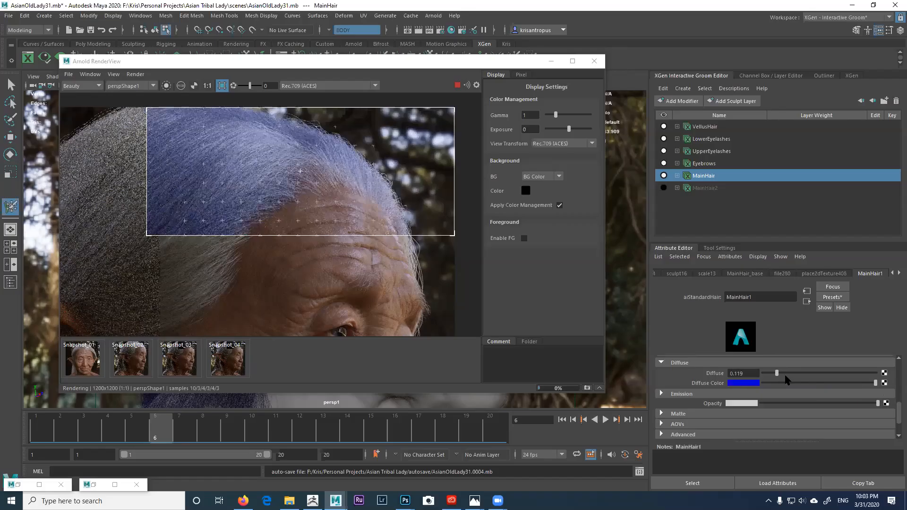
pyautogui.moveTo(776, 373); pyautogui.dragTo(867, 373)
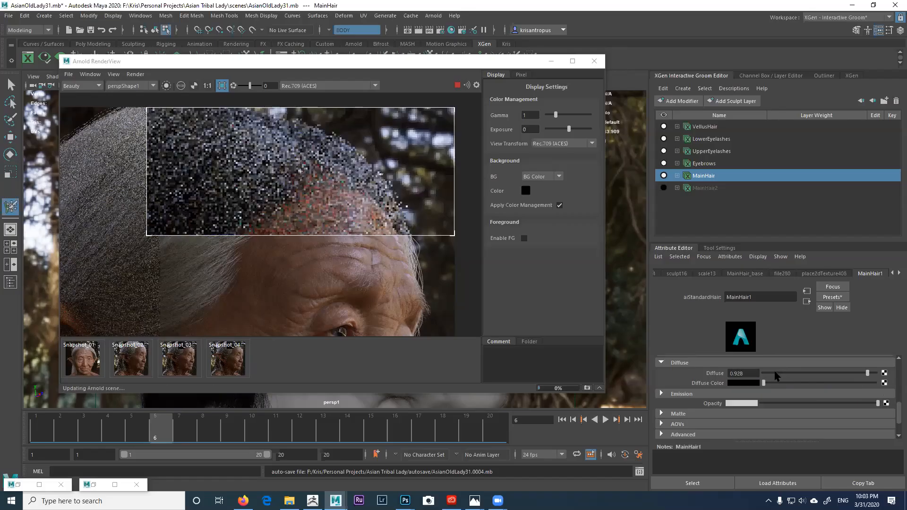
pyautogui.moveTo(775, 373); pyautogui.dragTo(759, 374)
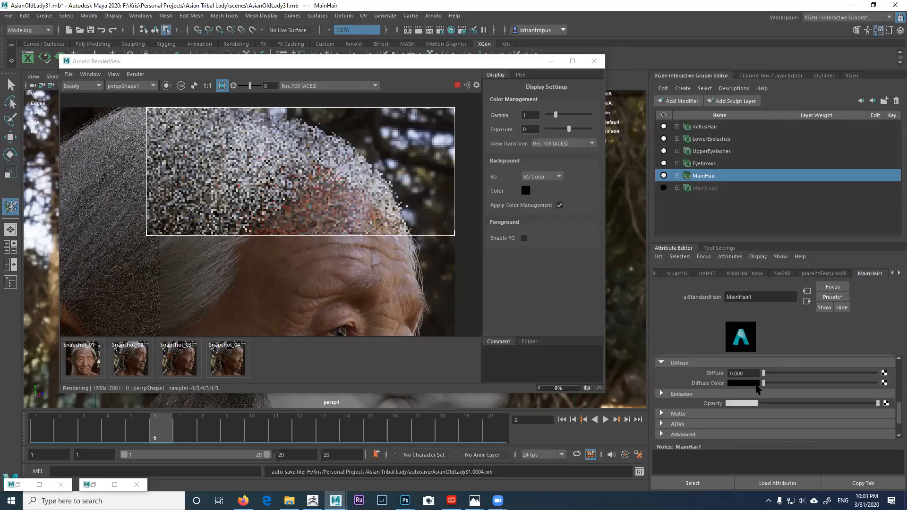
pyautogui.moveTo(896, 416); pyautogui.dragTo(897, 409)
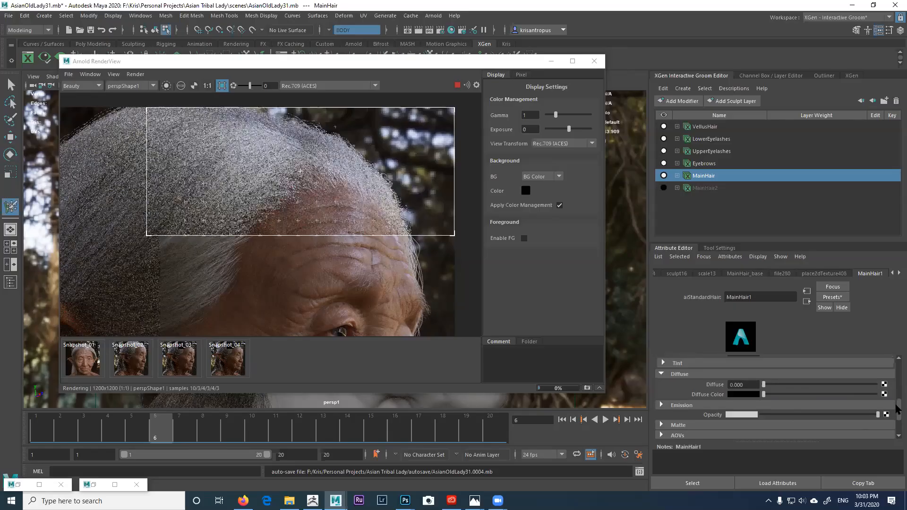
pyautogui.scroll(-3, 894, 396)
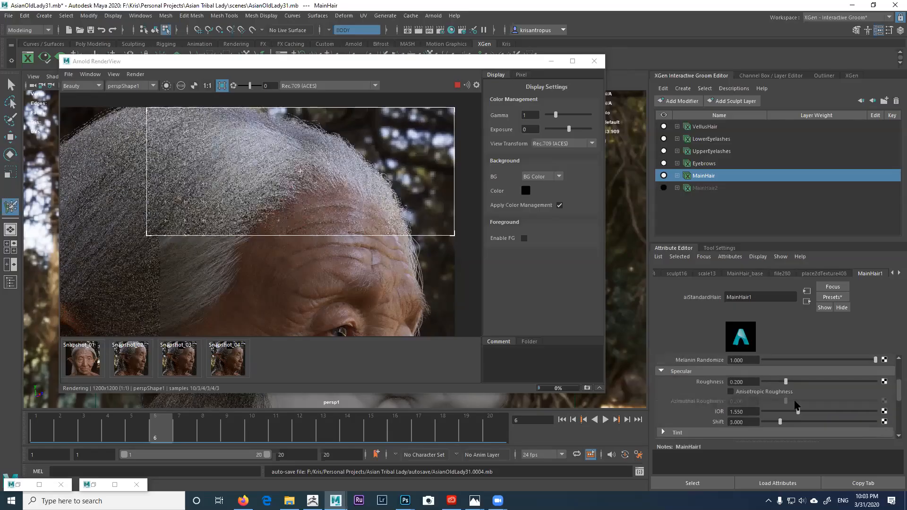
pyautogui.click(765, 381)
pyautogui.moveTo(765, 381); pyautogui.dragTo(763, 381)
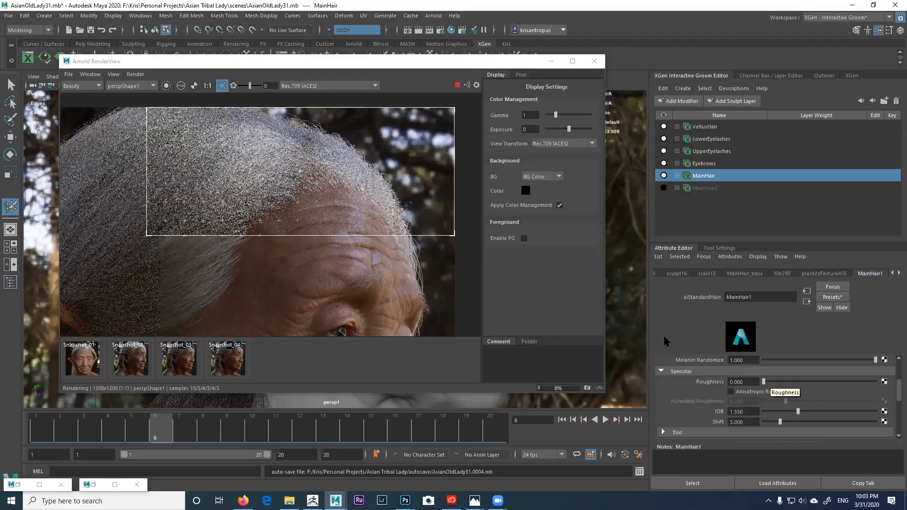
pyautogui.scroll(1, 338, 197)
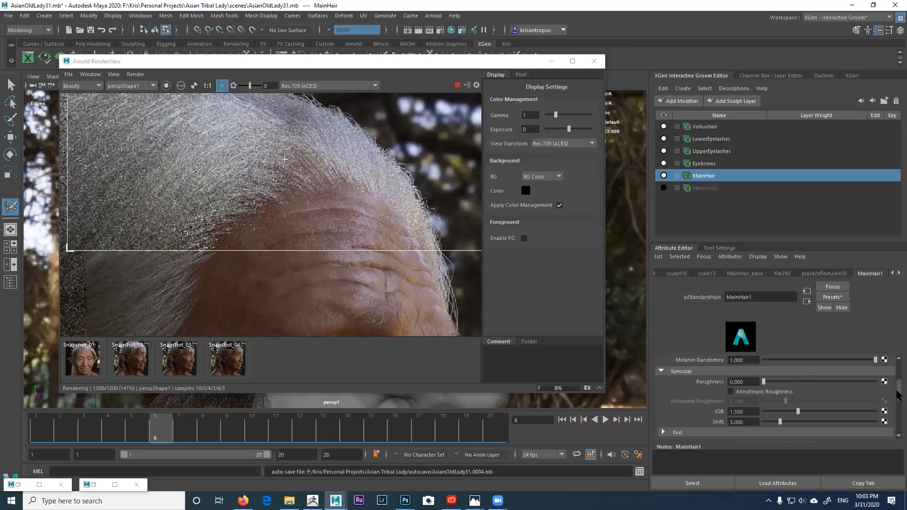
pyautogui.scroll(1, 898, 394)
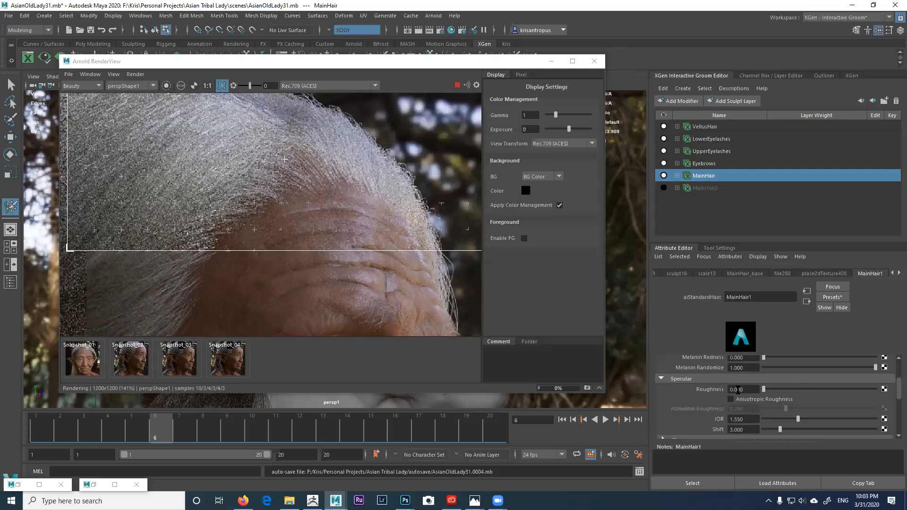
pyautogui.doubleClick(755, 391)
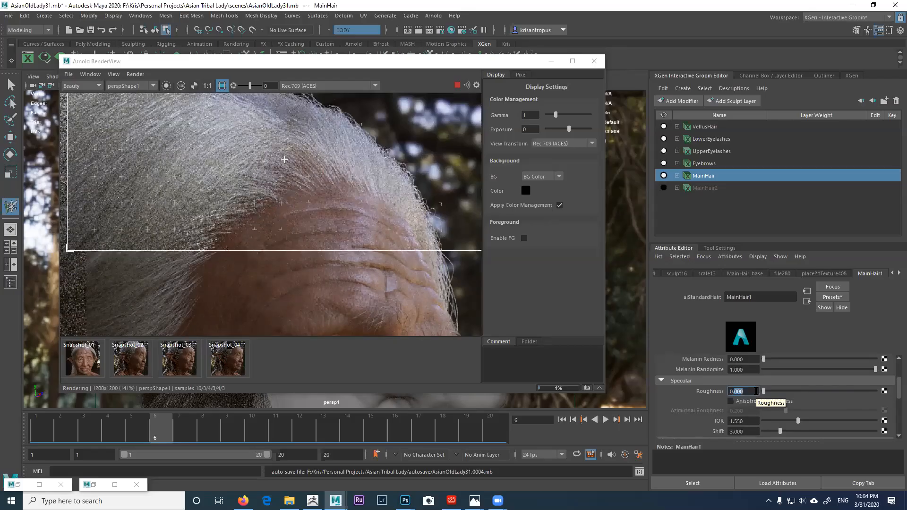
pyautogui.write('0.20')
pyautogui.press('Return')
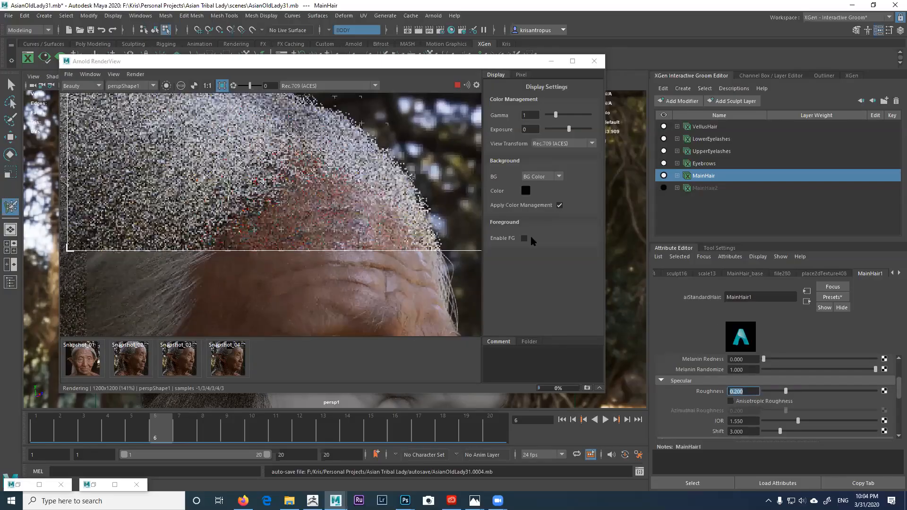
pyautogui.scroll(-2, 392, 218)
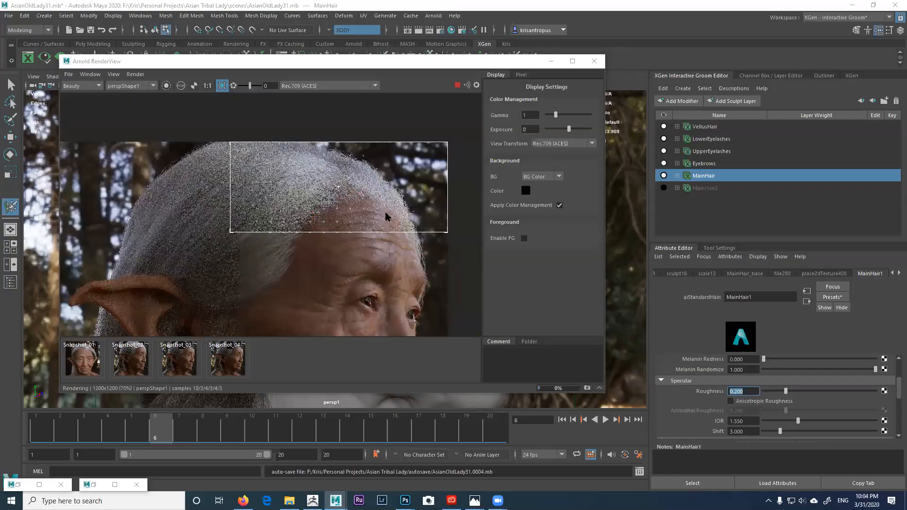
pyautogui.moveTo(383, 206); pyautogui.dragTo(369, 187, button='middle')
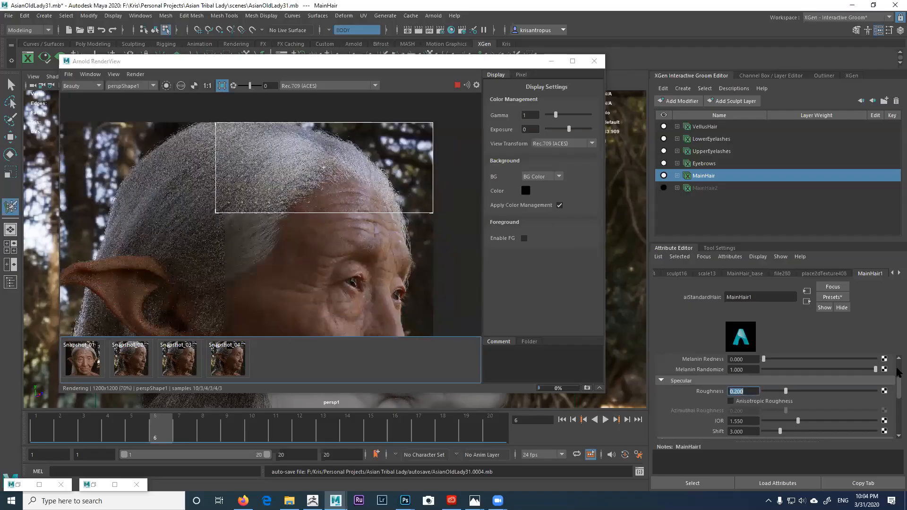
pyautogui.scroll(2, 740, 404)
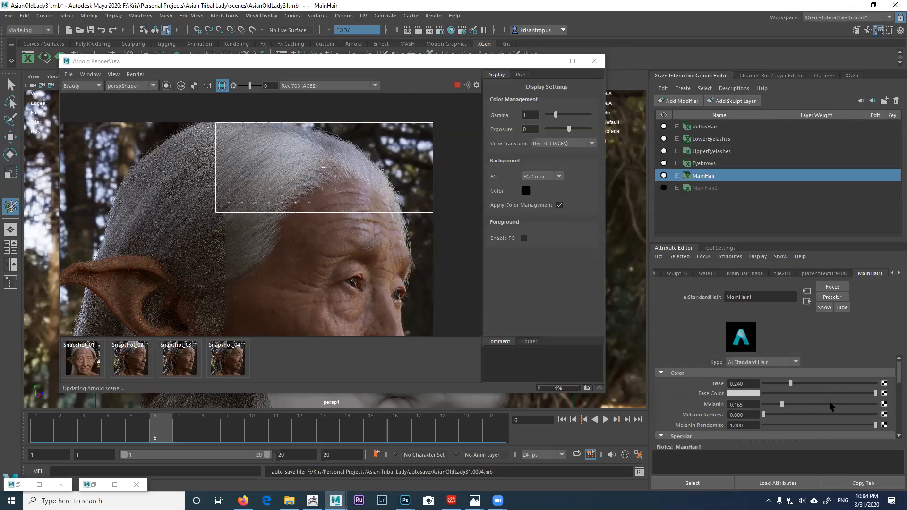
# Step: Try melanin values up to full, turn off Melanin Randomize, and set Melanin to 0.070
pyautogui.click(861, 404)
pyautogui.click(876, 404)
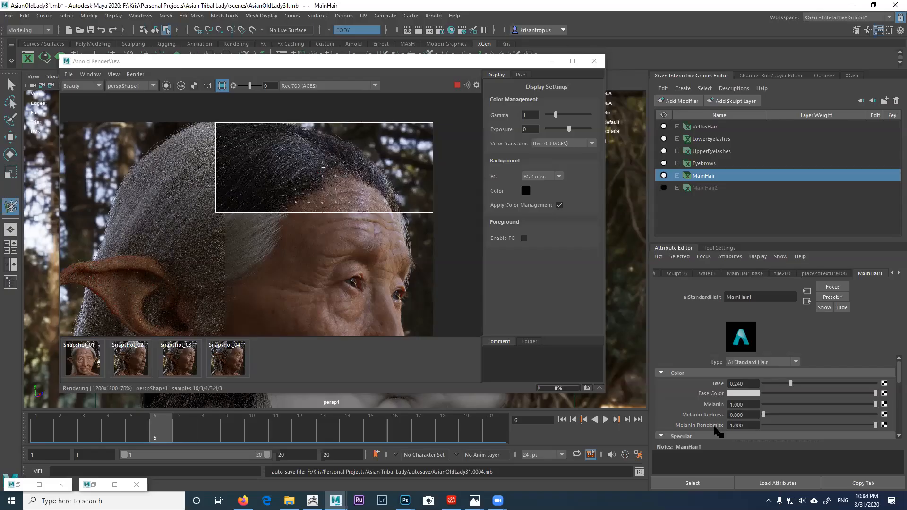
pyautogui.scroll(1, 332, 193)
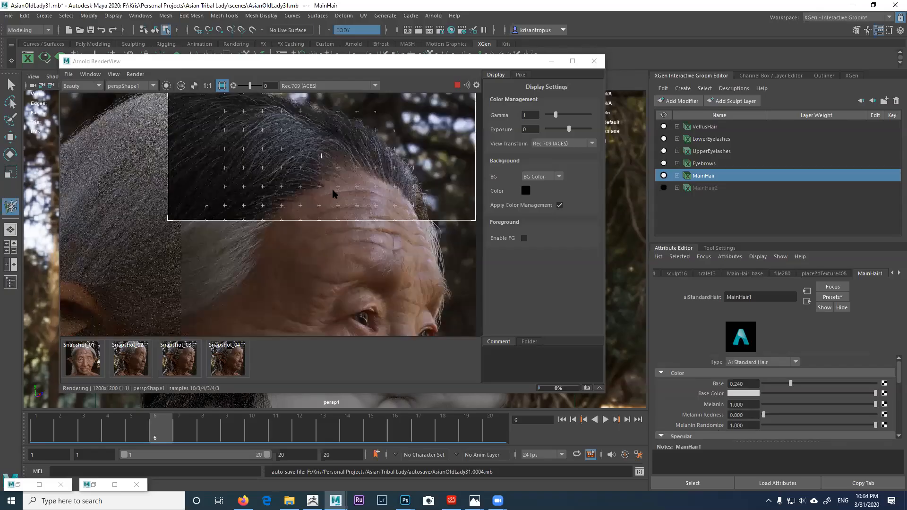
pyautogui.scroll(1, 334, 222)
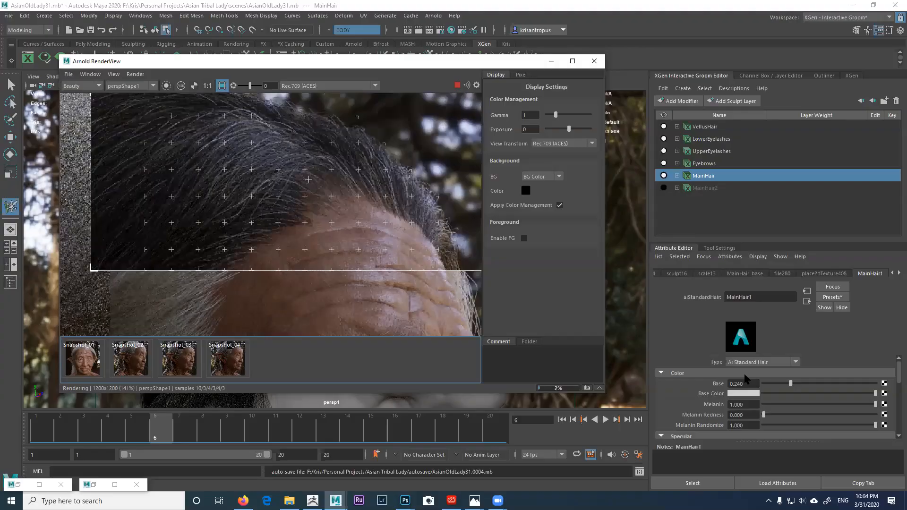
pyautogui.click(785, 404)
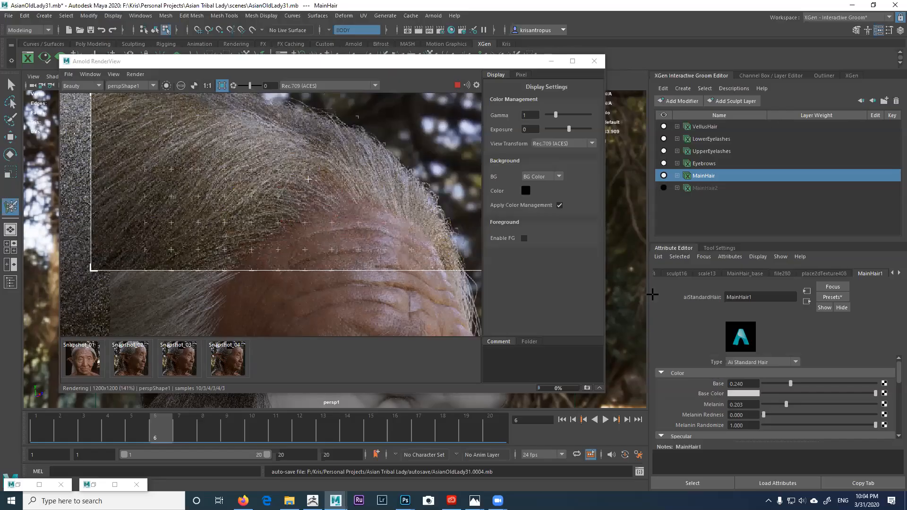
pyautogui.click(859, 405)
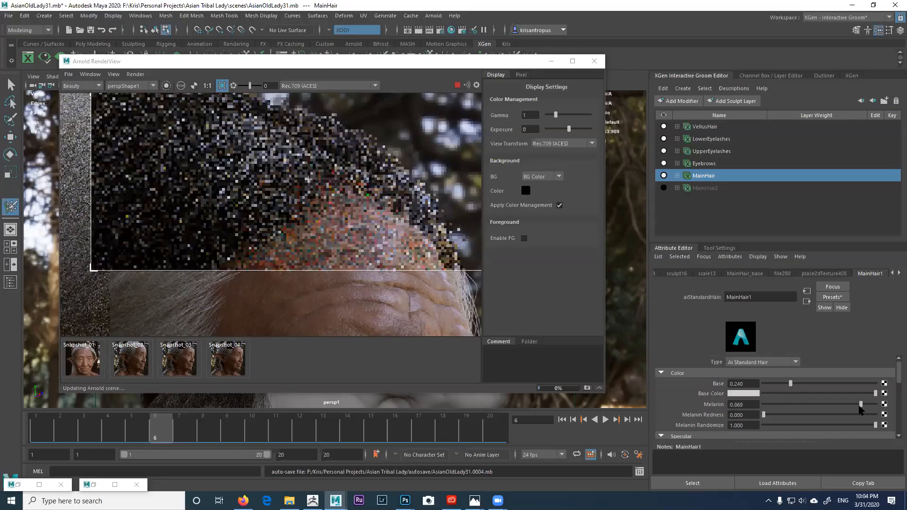
pyautogui.click(784, 404)
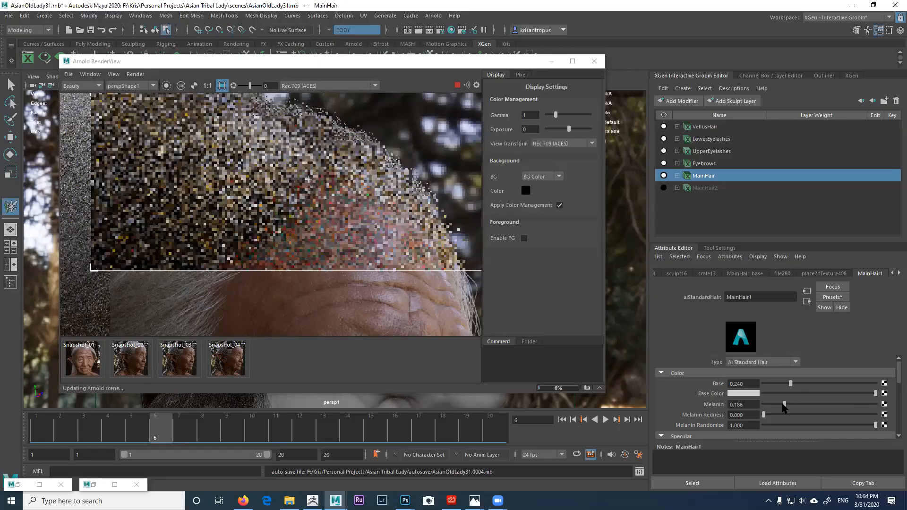
pyautogui.click(874, 404)
pyautogui.click(872, 405)
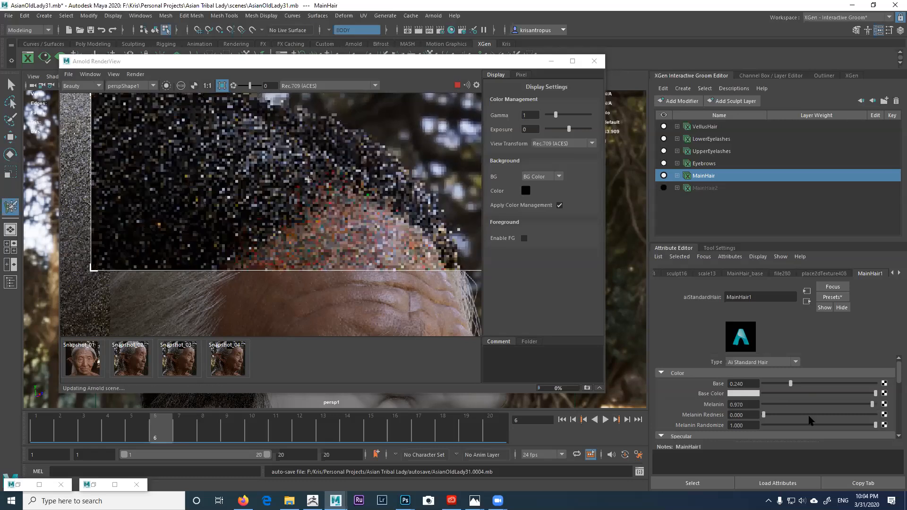
pyautogui.click(778, 427)
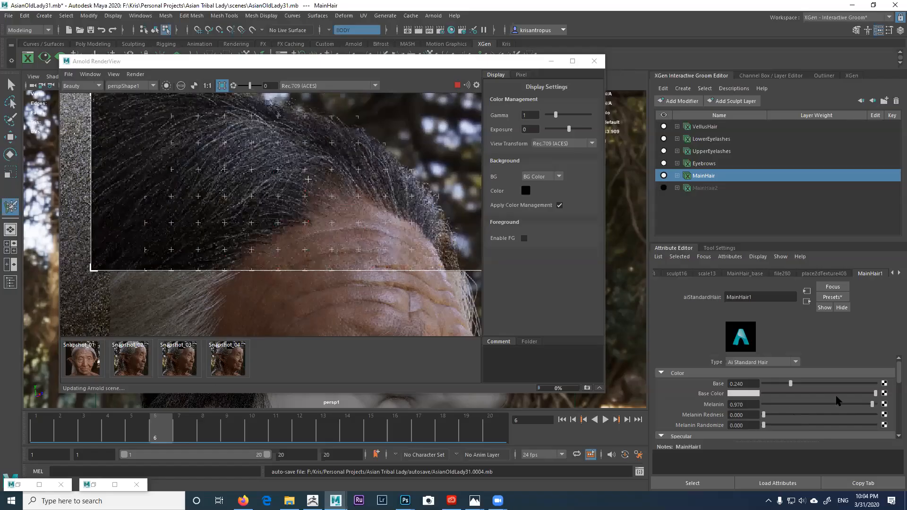
pyautogui.click(857, 404)
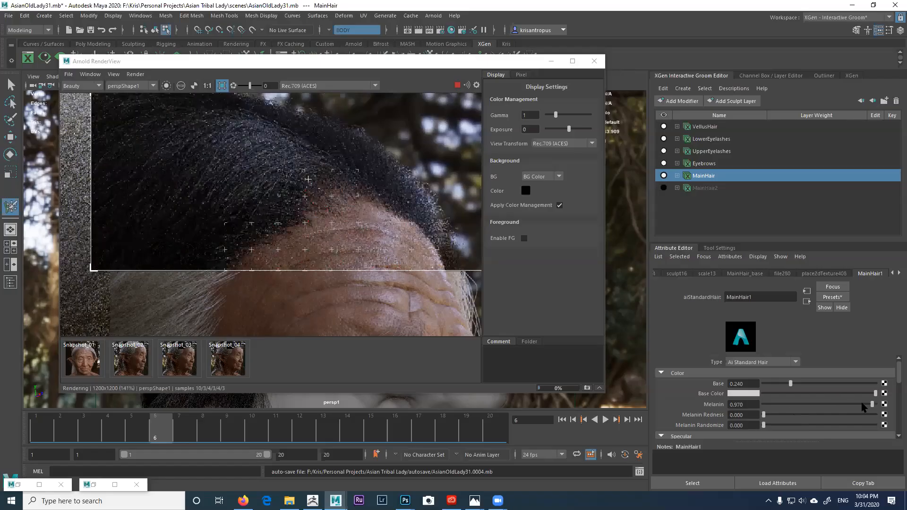
pyautogui.click(765, 406)
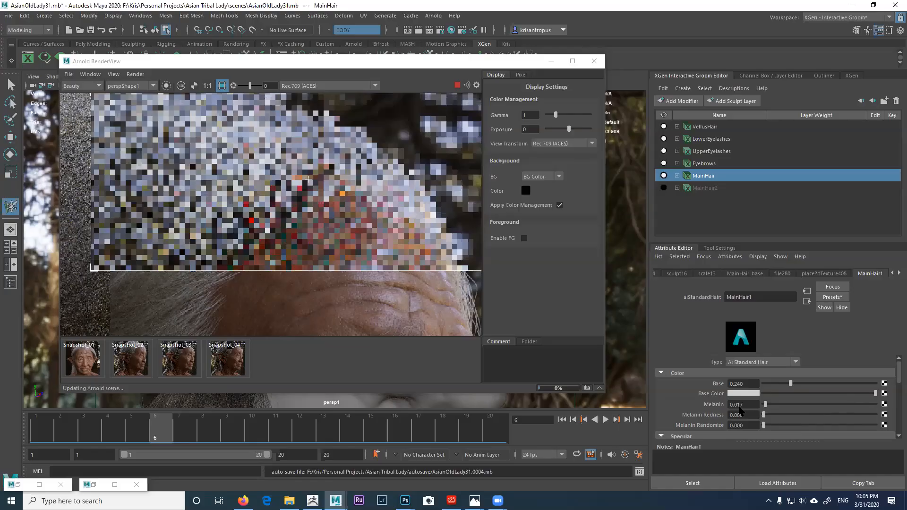
pyautogui.press('Delete')
pyautogui.press('Delete')
pyautogui.write('0')
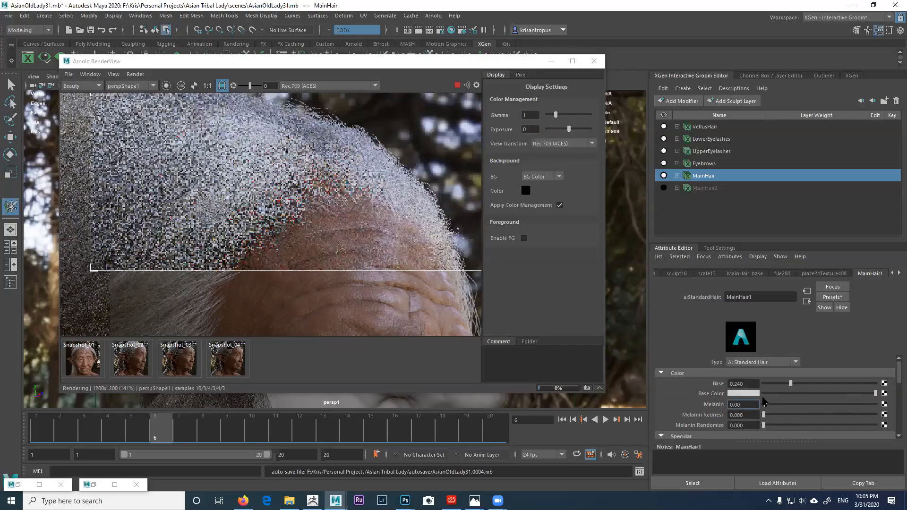
pyautogui.write('7')
pyautogui.press('Return')
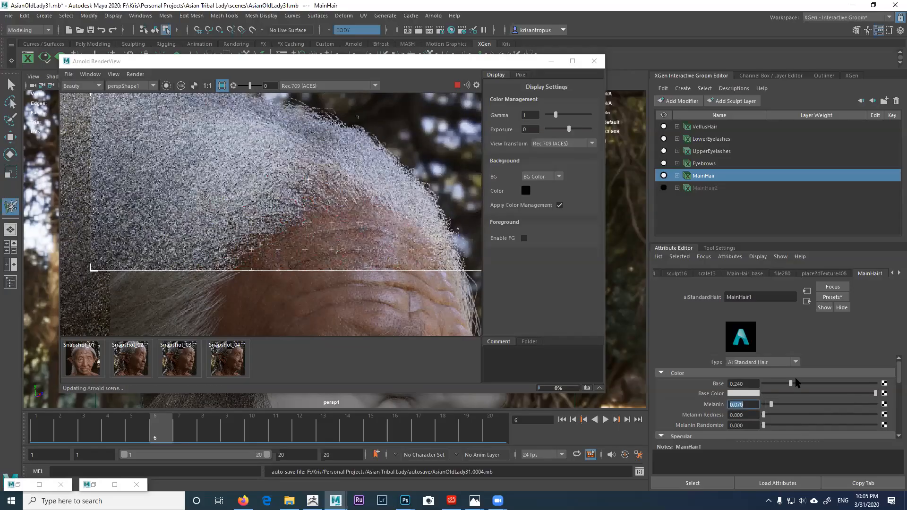
# Step: Test Base weights between 0 and 0.377, set Base to 0.200, and open its texture choices
pyautogui.click(764, 384)
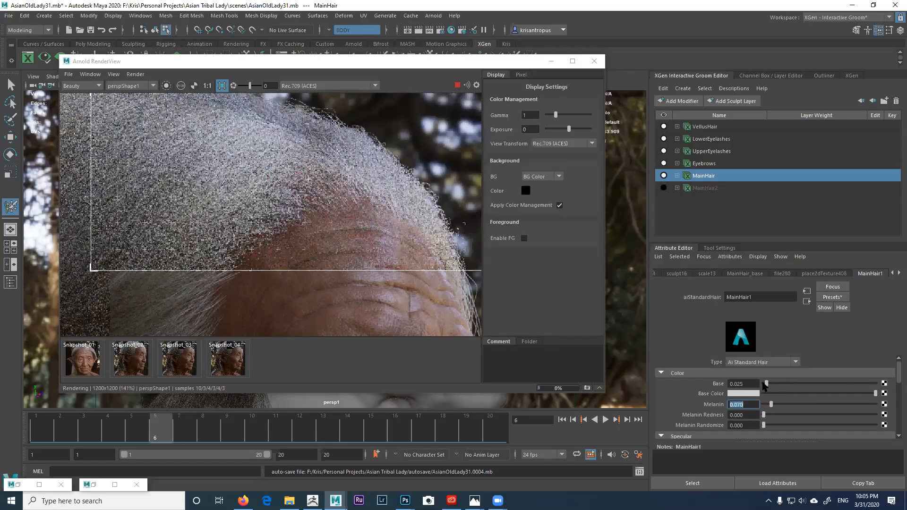
pyautogui.click(762, 384)
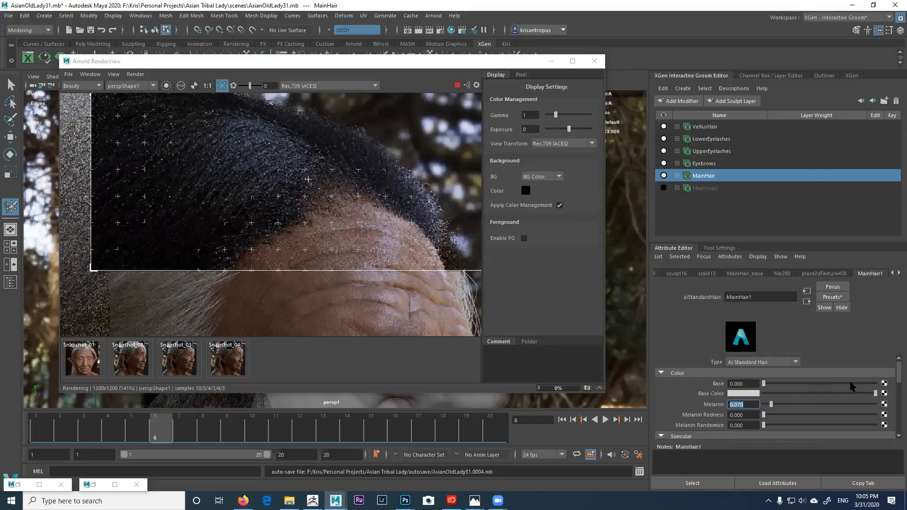
pyautogui.click(789, 384)
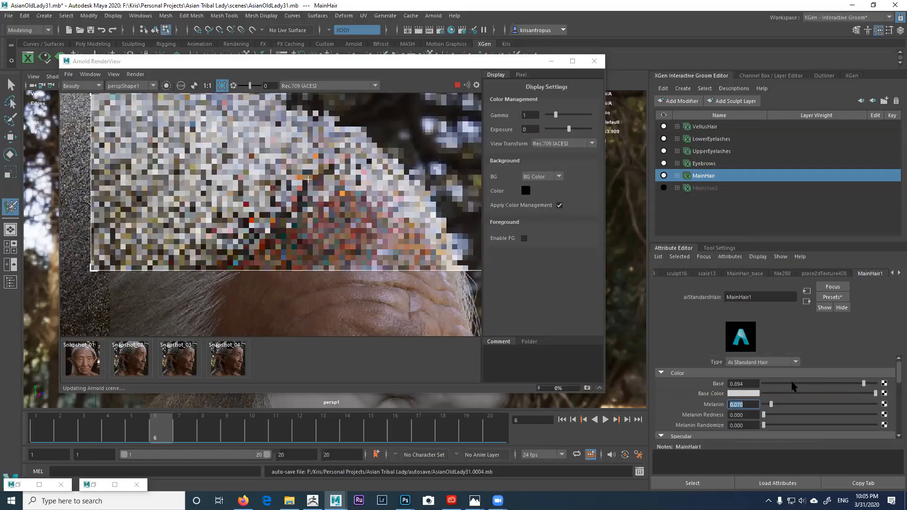
pyautogui.click(766, 382)
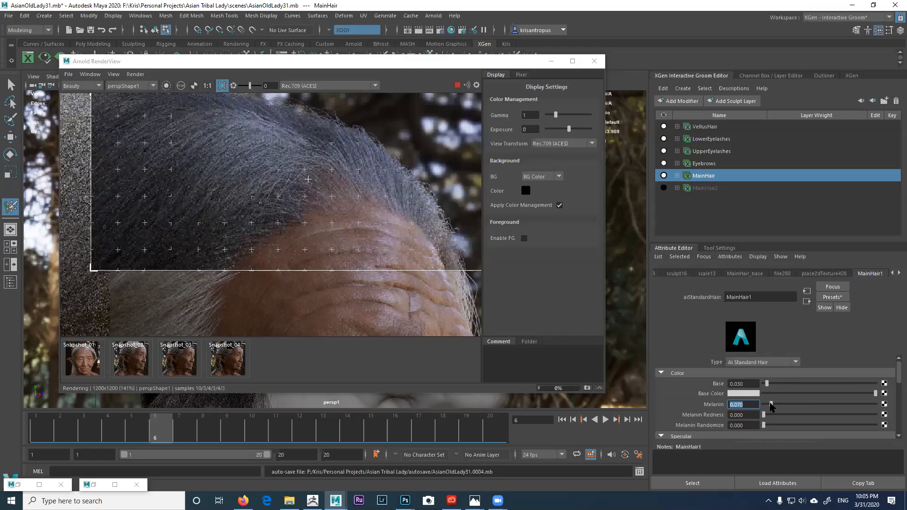
pyautogui.moveTo(767, 383); pyautogui.dragTo(809, 381)
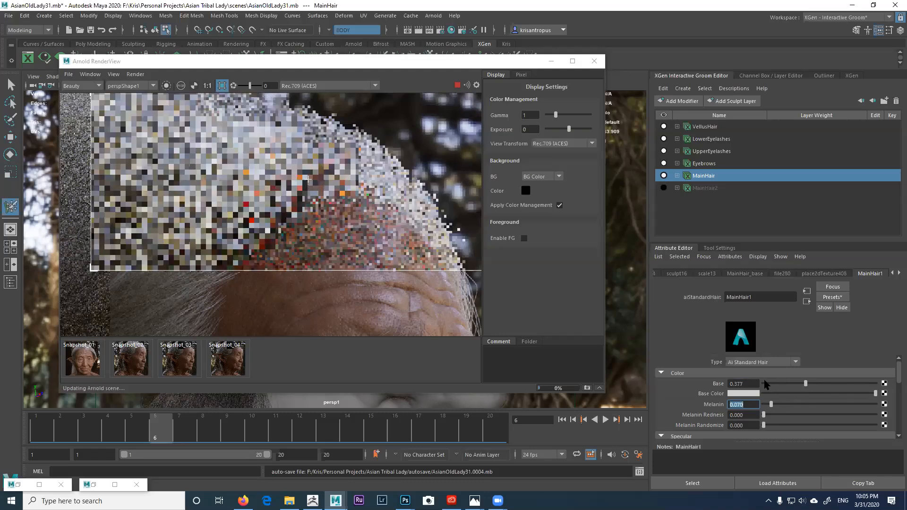
pyautogui.click(765, 383)
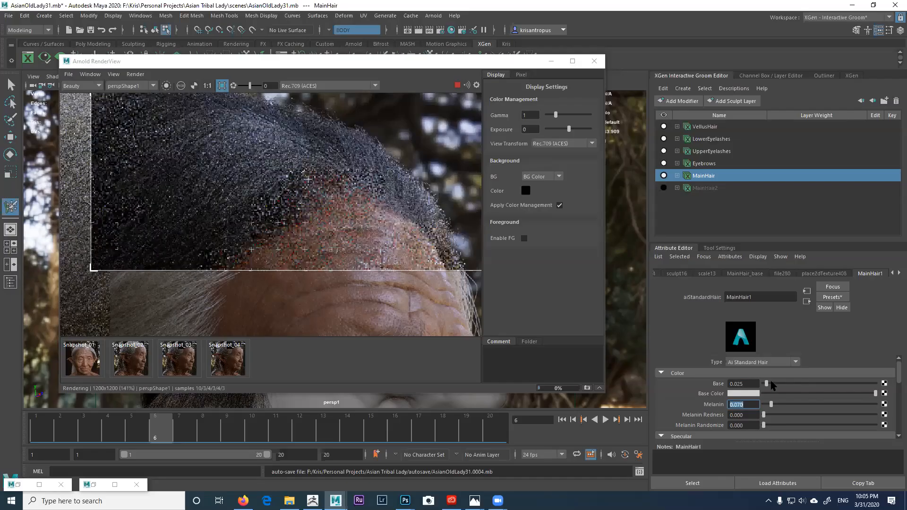
pyautogui.moveTo(776, 383); pyautogui.dragTo(784, 383)
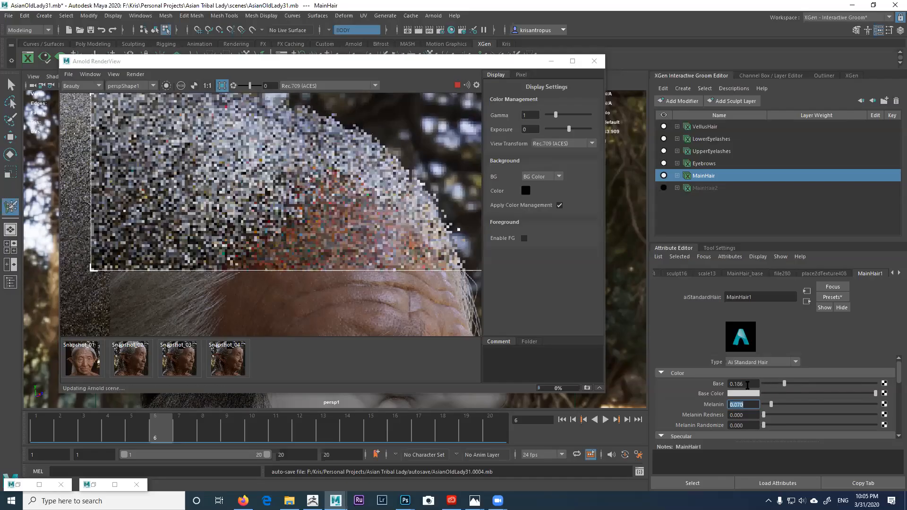
pyautogui.doubleClick(754, 384)
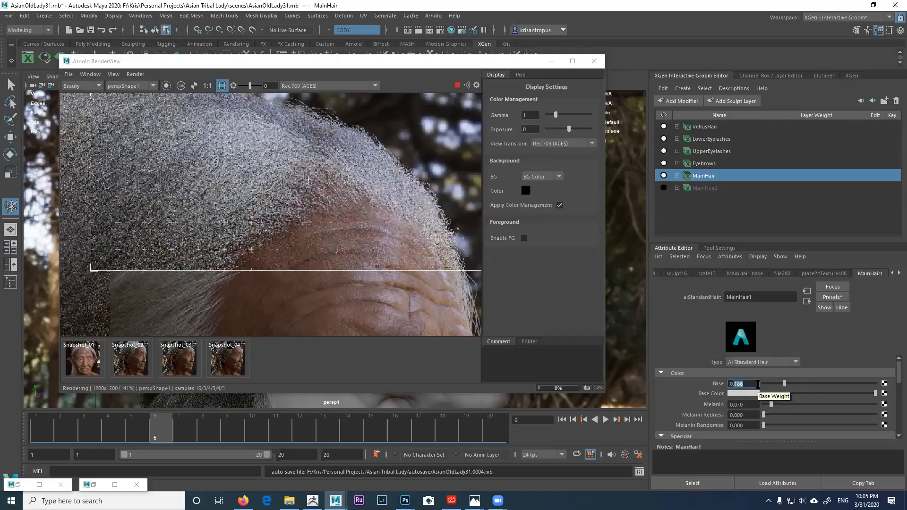
pyautogui.write('0.2')
pyautogui.press('Return')
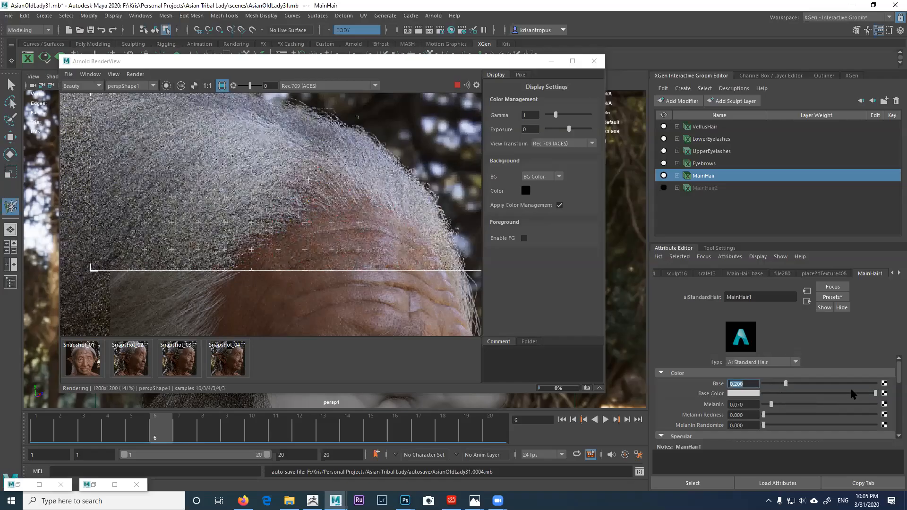
pyautogui.click(884, 384)
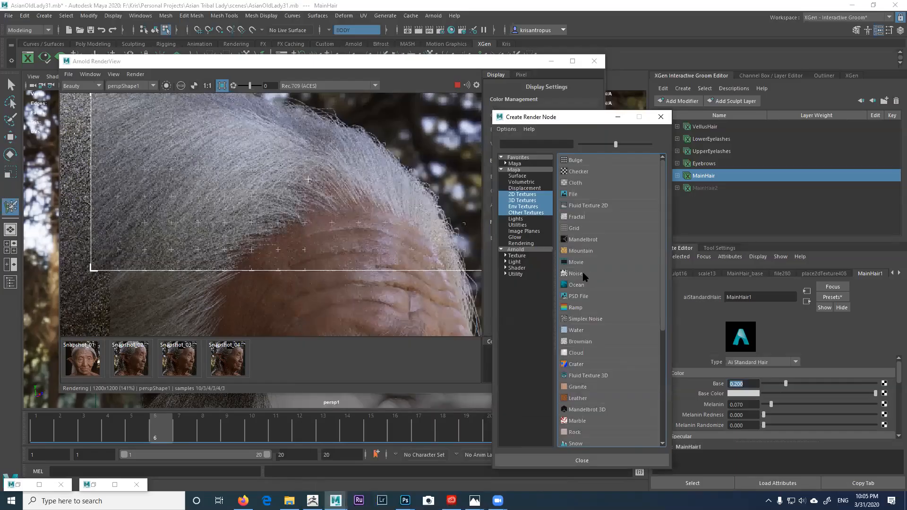
# Step: Connect a Noise texture to Base, using Perlin Noise type with Frequency 400
pyautogui.click(584, 274)
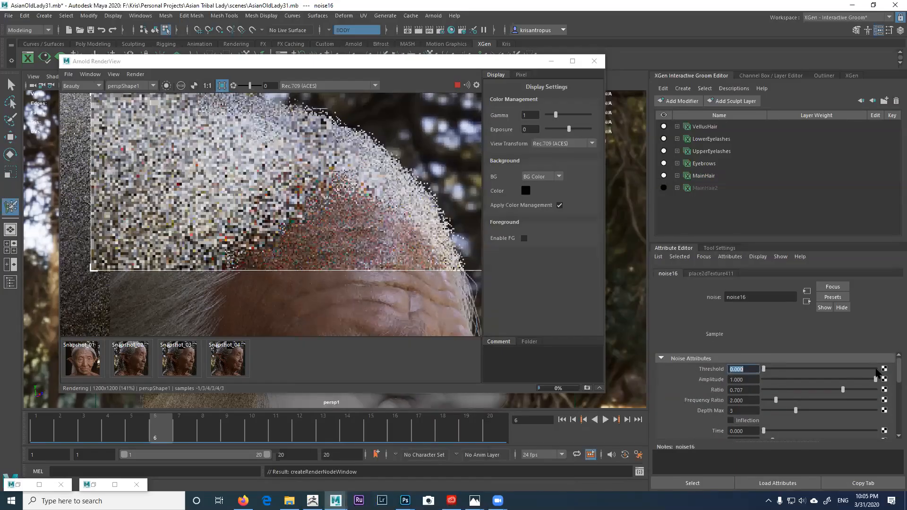
pyautogui.moveTo(896, 371); pyautogui.dragTo(897, 387)
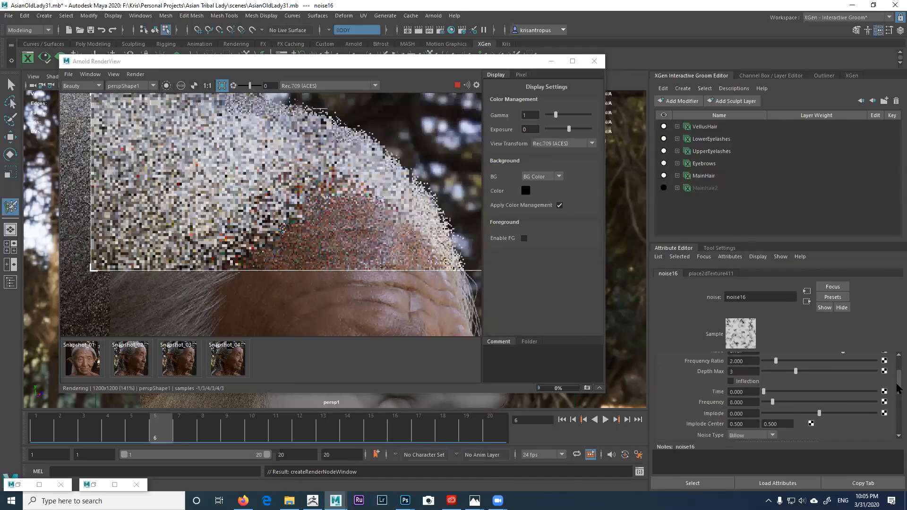
pyautogui.scroll(-1, 757, 427)
pyautogui.click(757, 424)
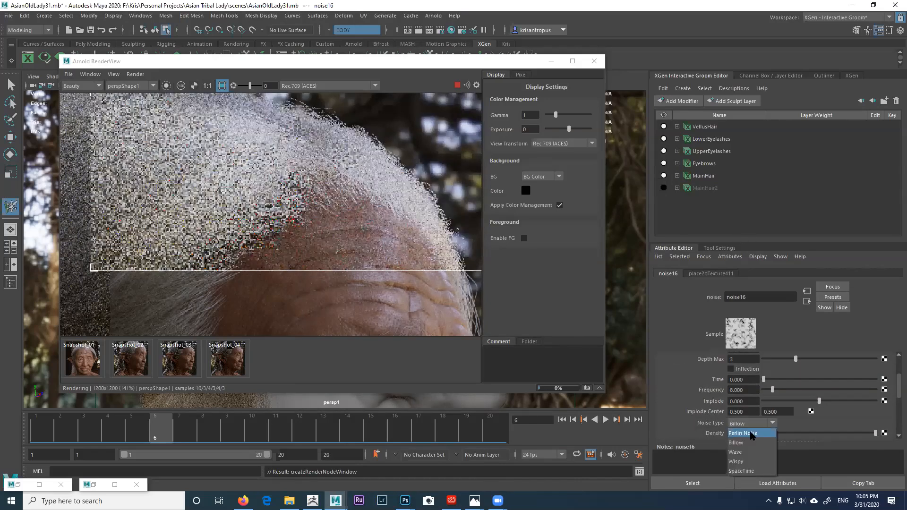
pyautogui.press('Return')
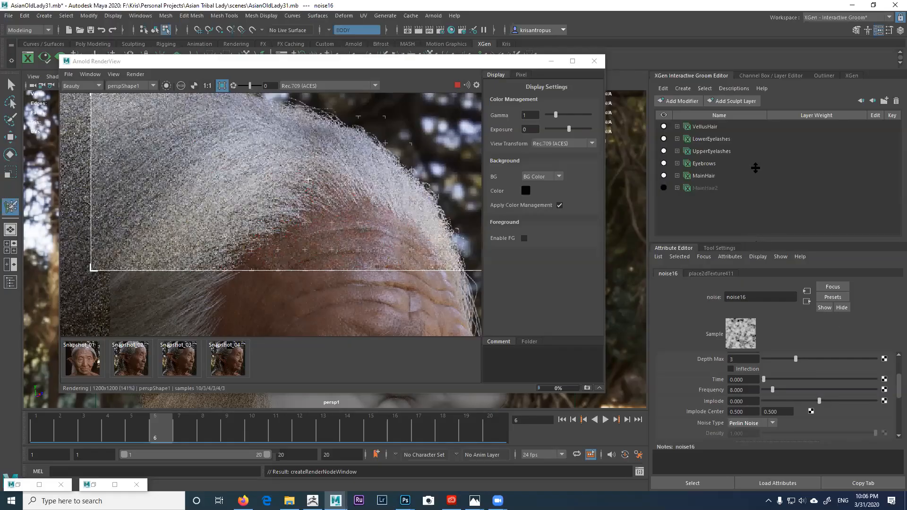
pyautogui.click(741, 313)
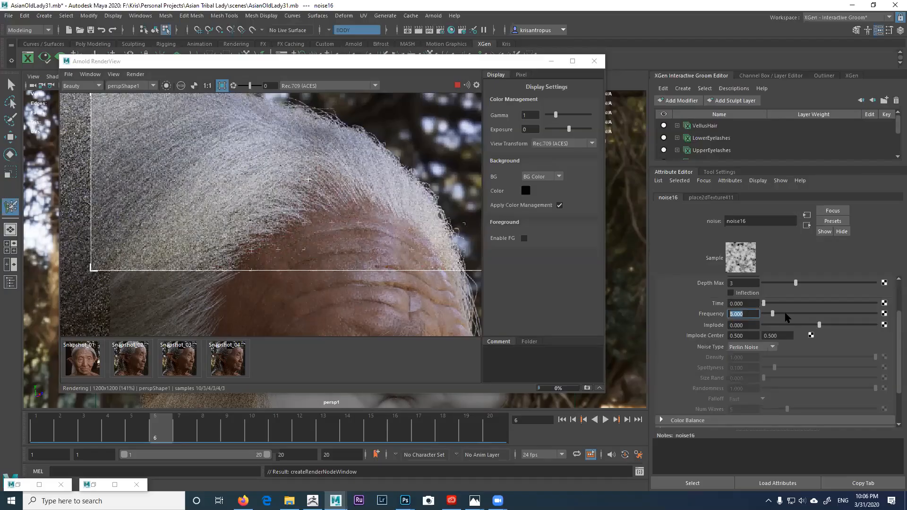
pyautogui.write('2')
pyautogui.write('400')
pyautogui.press('Return')
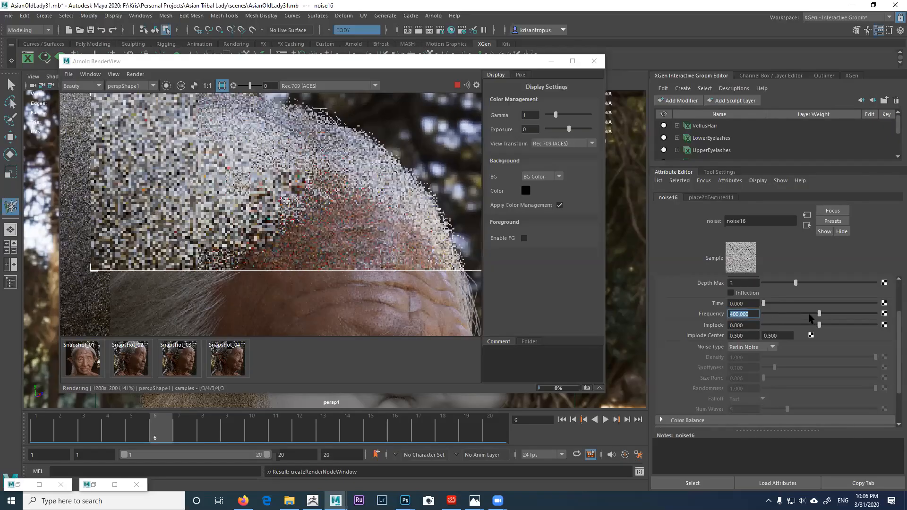
pyautogui.scroll(1, 898, 315)
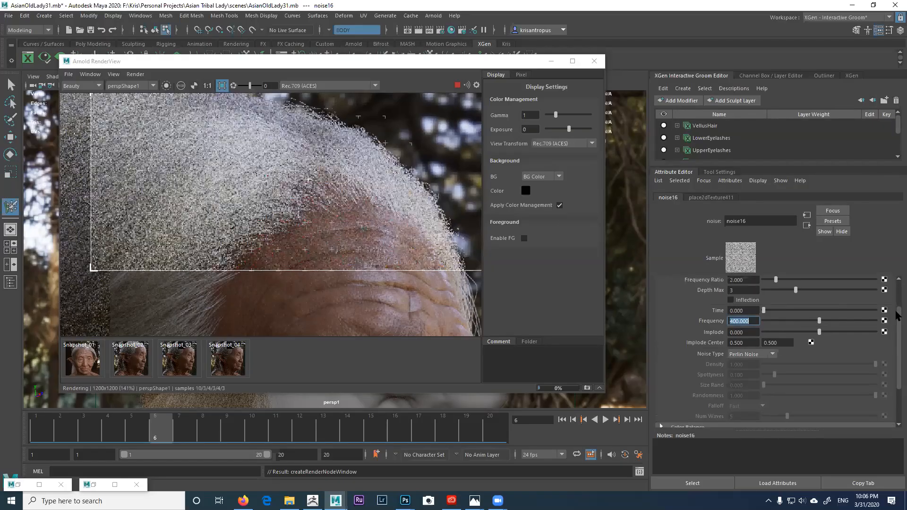
pyautogui.scroll(-5, 897, 382)
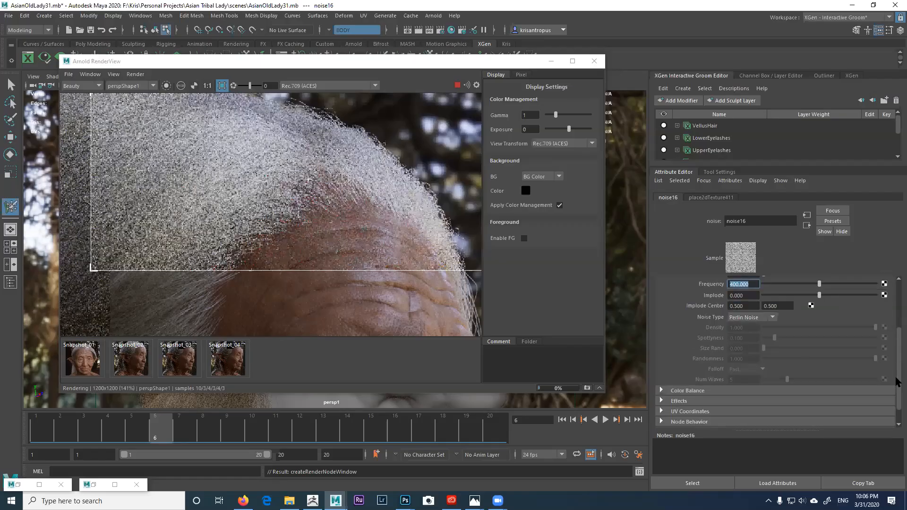
# Step: Invert the noise16 pattern and lower its Alpha Gain to 0.373
pyautogui.click(686, 380)
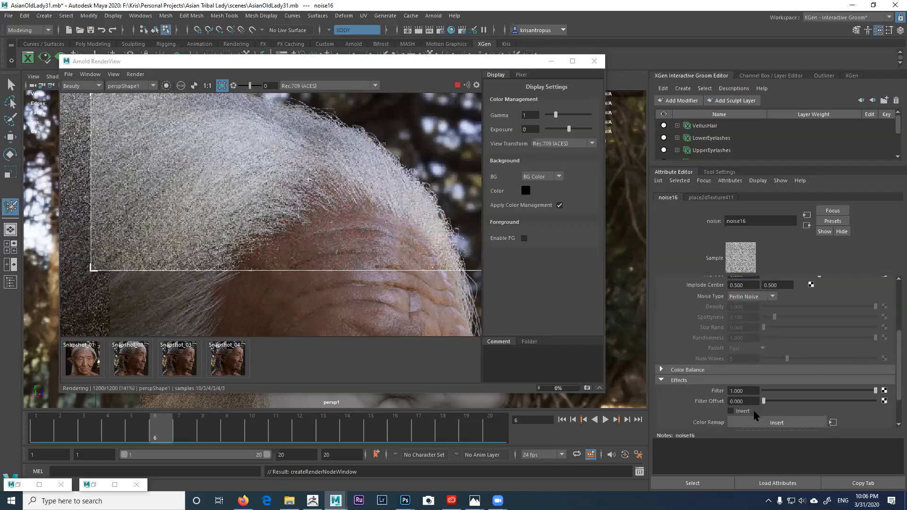
pyautogui.click(730, 411)
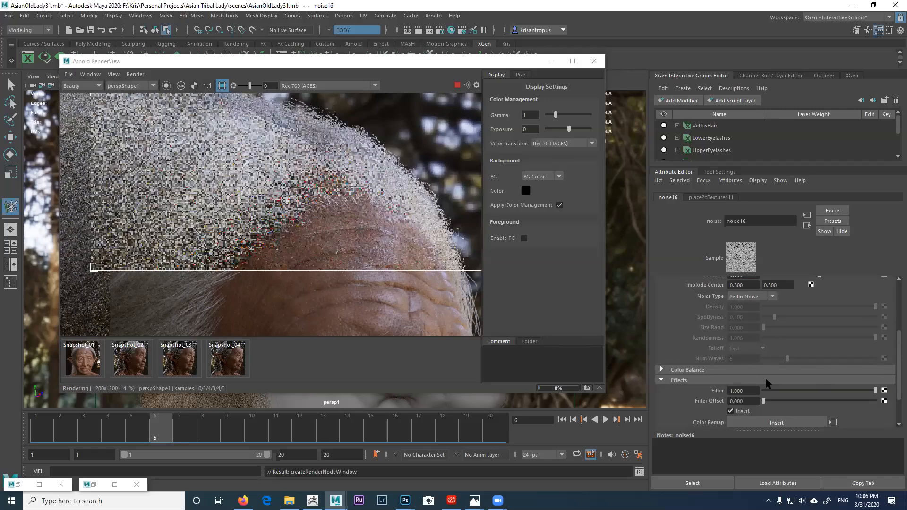
pyautogui.click(769, 372)
pyautogui.moveTo(896, 371); pyautogui.dragTo(896, 392)
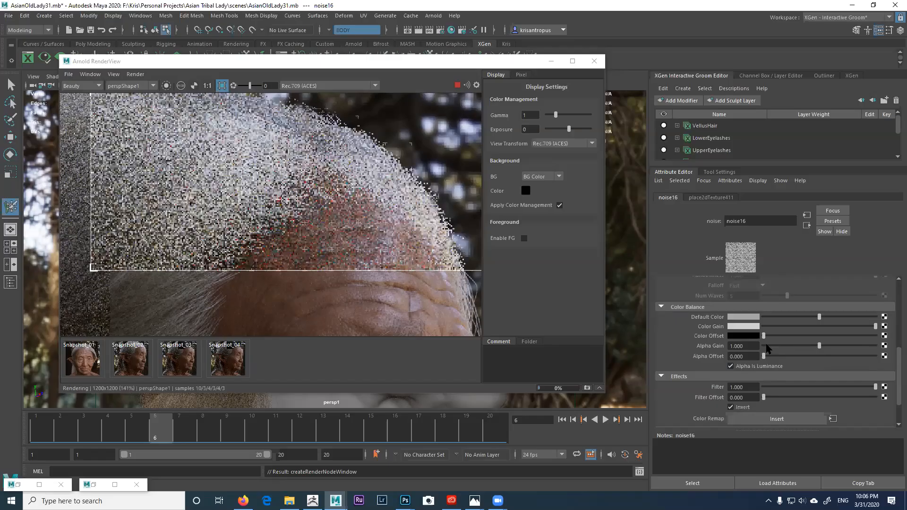
pyautogui.click(767, 346)
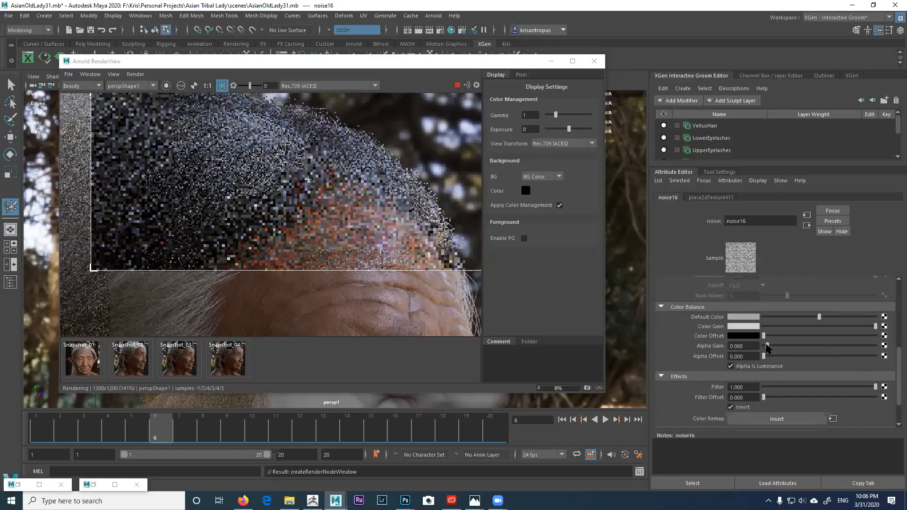
pyautogui.moveTo(767, 346); pyautogui.dragTo(768, 346)
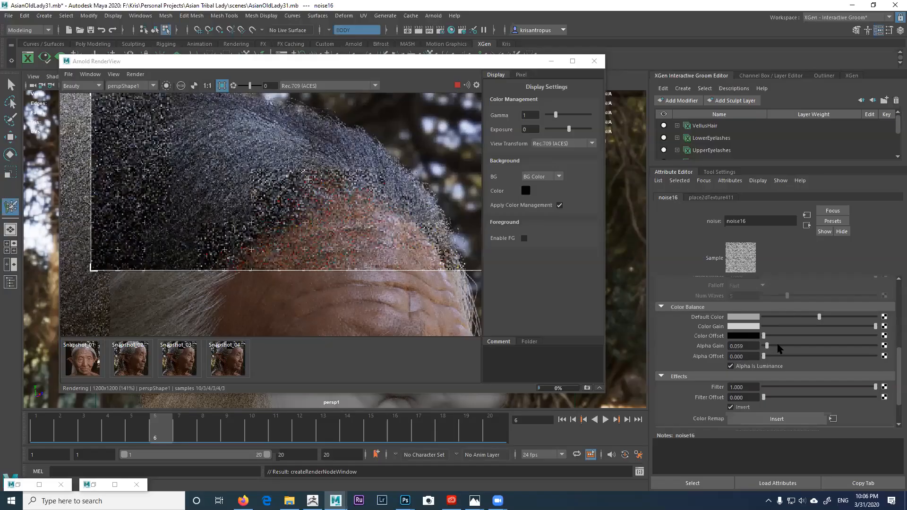
pyautogui.click(794, 345)
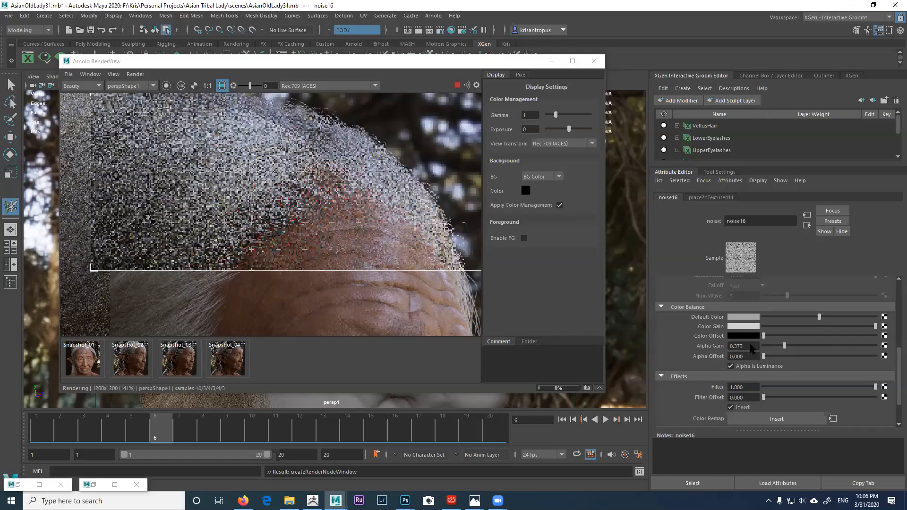
# Step: Set noise16's Alpha Offset to -0.050 after trying -2 and -0.5
pyautogui.moveTo(731, 355); pyautogui.dragTo(752, 355)
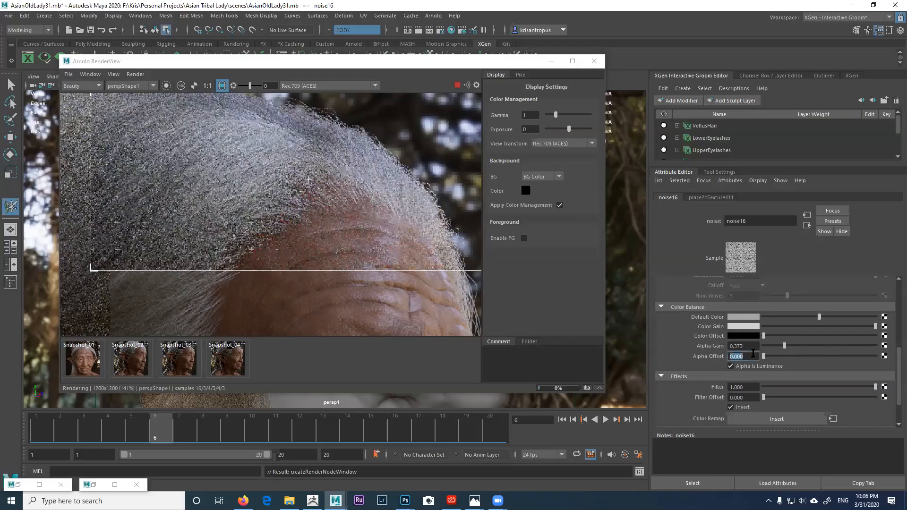
pyautogui.write('-')
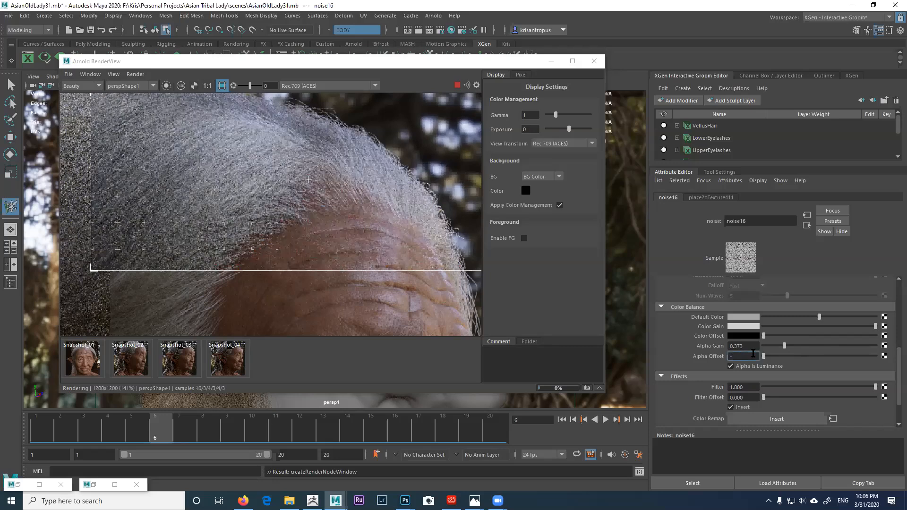
pyautogui.write('2')
pyautogui.press('Return')
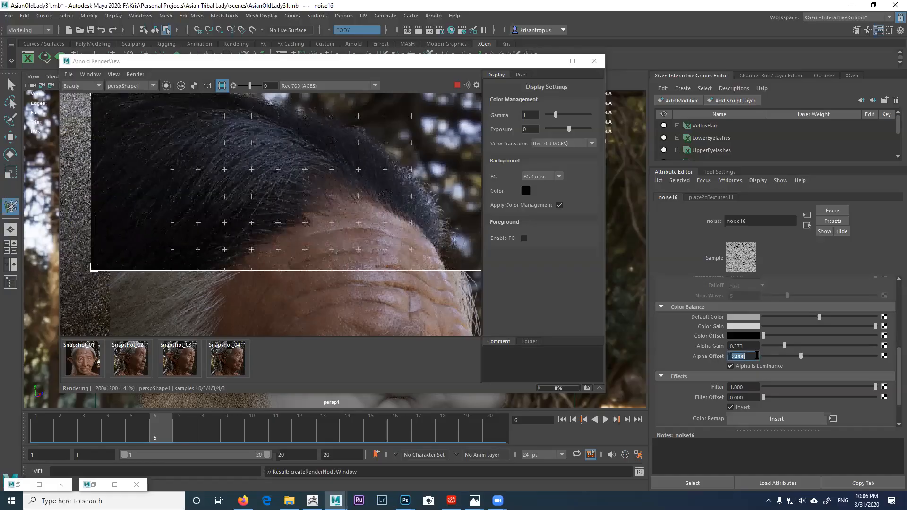
pyautogui.write('-0.5')
pyautogui.press('Return')
pyautogui.moveTo(736, 357); pyautogui.dragTo(752, 357)
pyautogui.write('05')
pyautogui.press('Return')
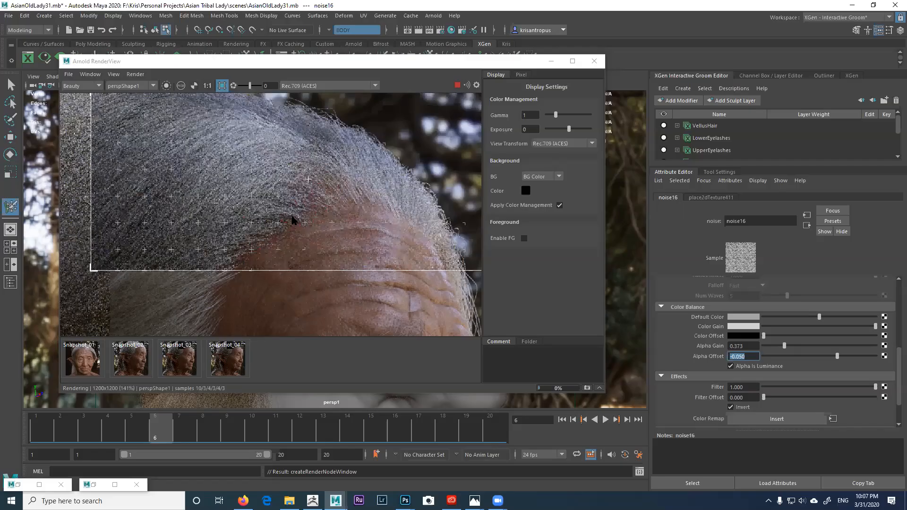
pyautogui.scroll(2, 293, 219)
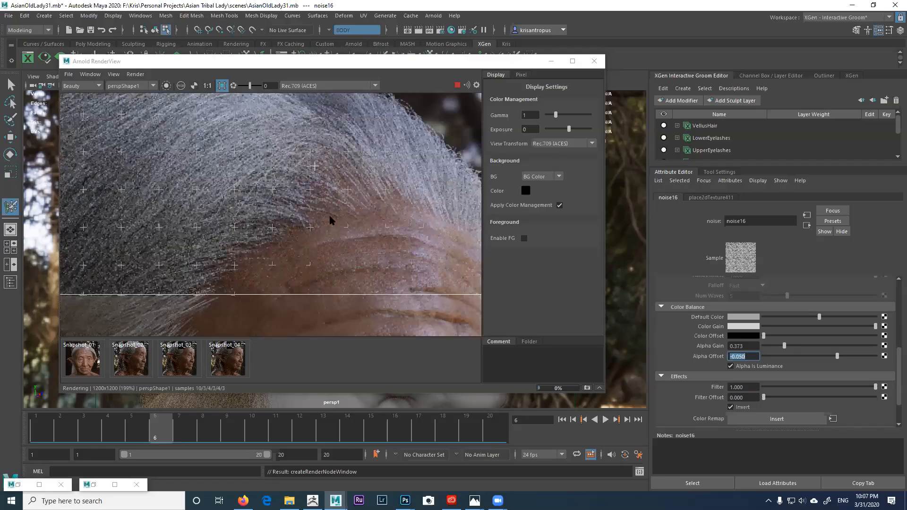
pyautogui.scroll(1, 302, 210)
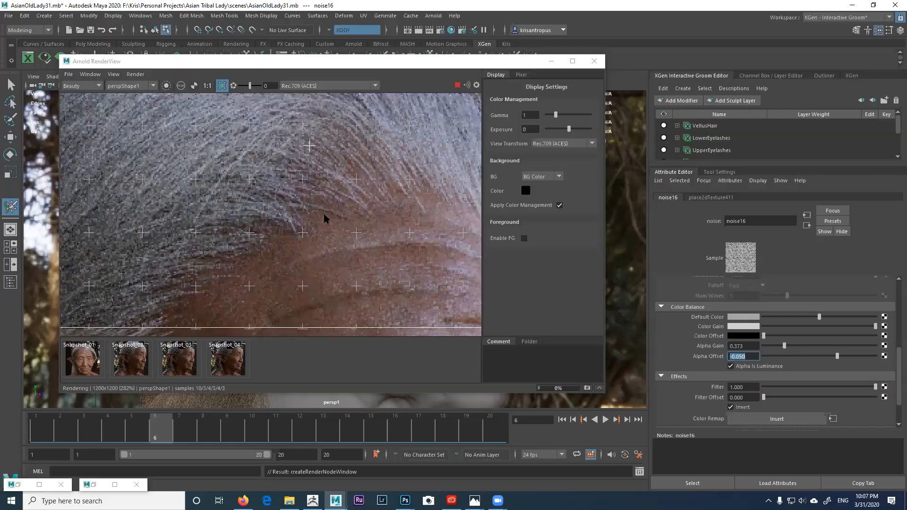
pyautogui.scroll(-2, 332, 215)
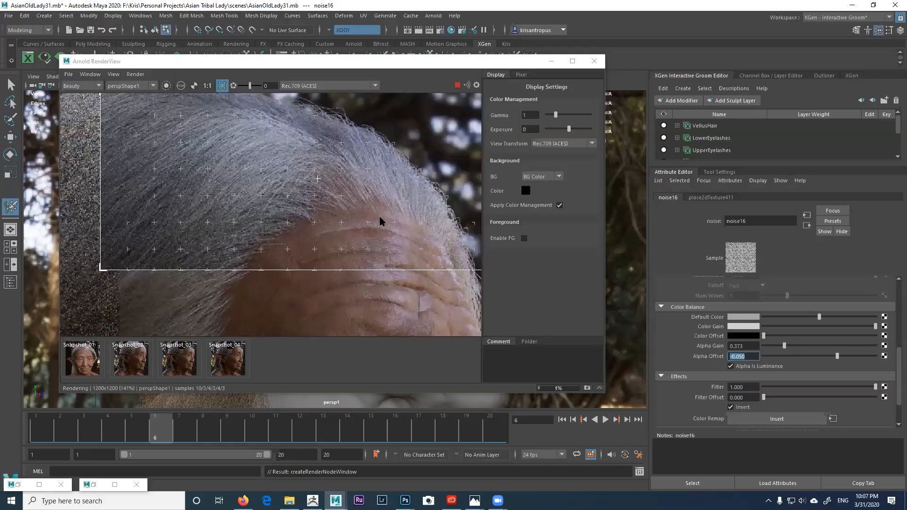
pyautogui.scroll(-1, 329, 198)
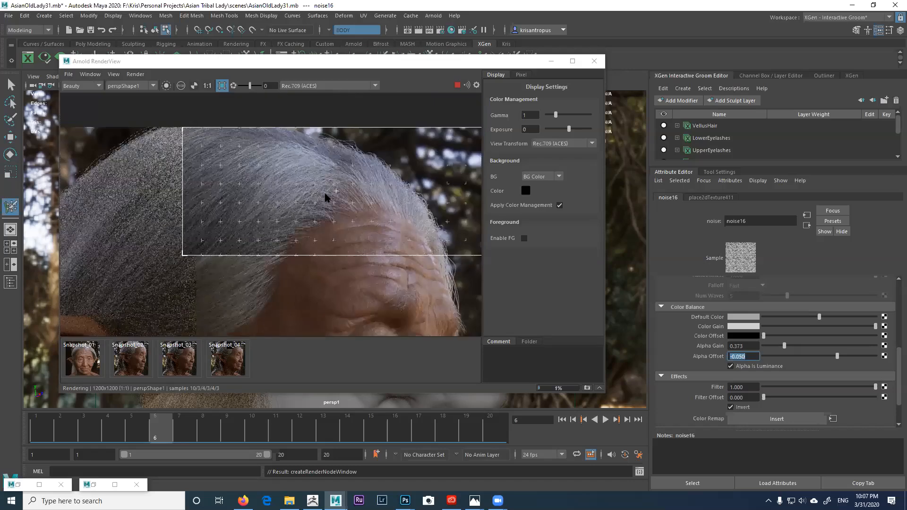
pyautogui.scroll(1, 326, 197)
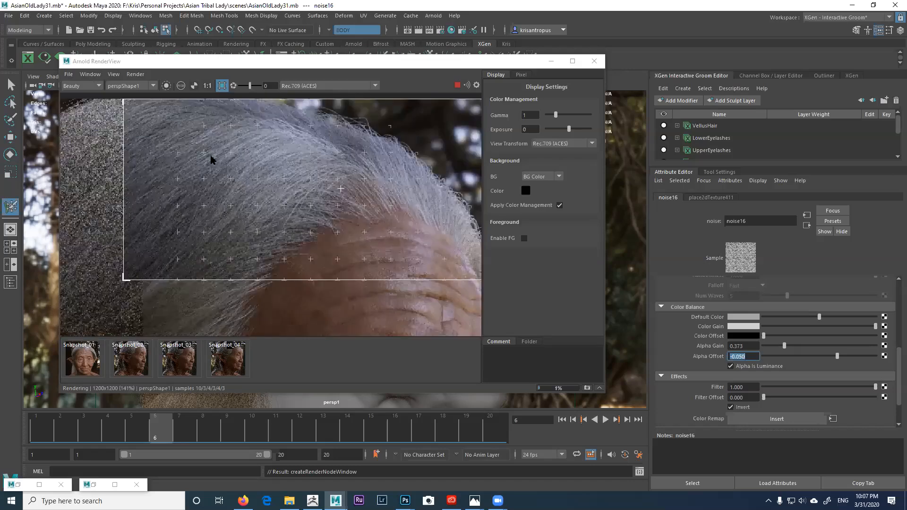
pyautogui.scroll(1, 267, 195)
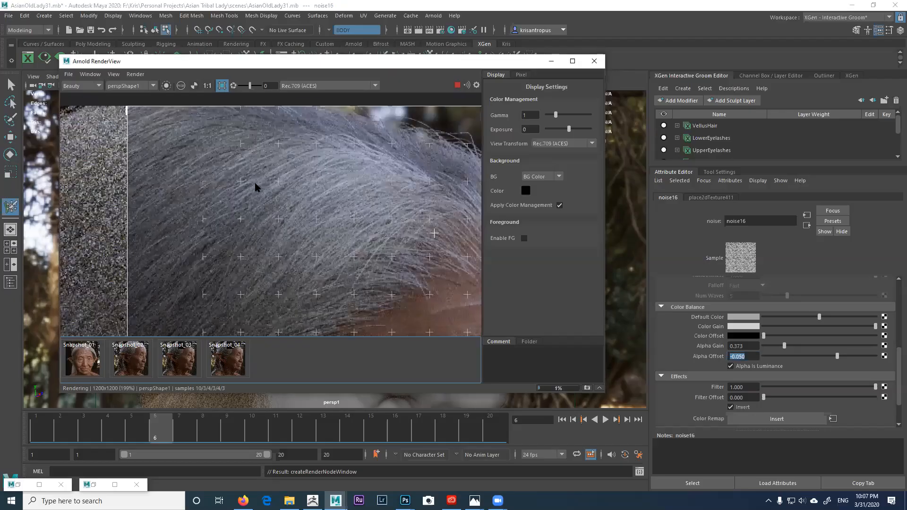
pyautogui.moveTo(239, 152); pyautogui.dragTo(259, 186, button='middle')
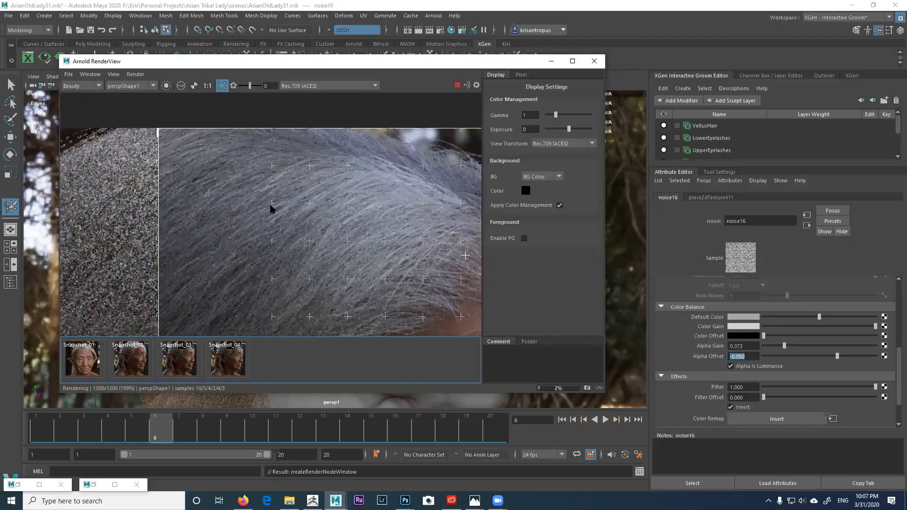
pyautogui.scroll(-1, 235, 171)
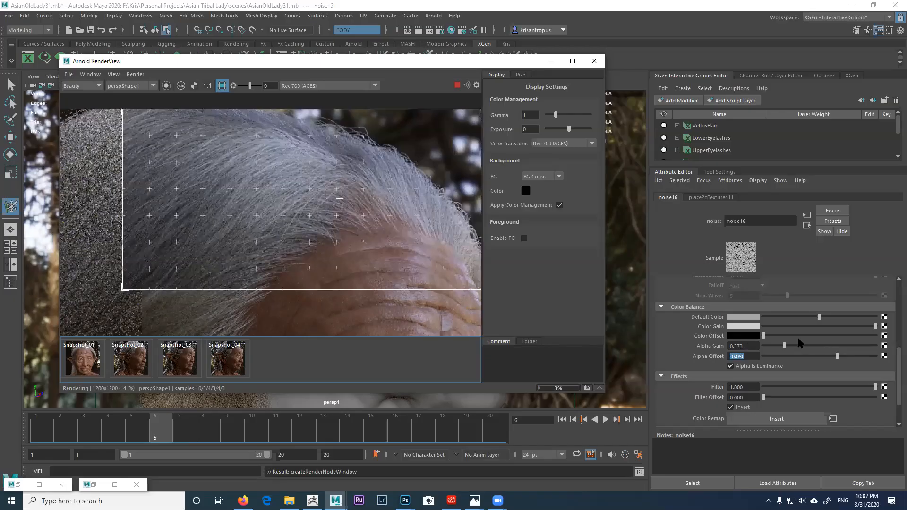
# Step: Try noise16 Alpha Gain at 1.0 and 0.65, then settle it at 0.500
pyautogui.click(820, 345)
pyautogui.moveTo(816, 345); pyautogui.dragTo(797, 347)
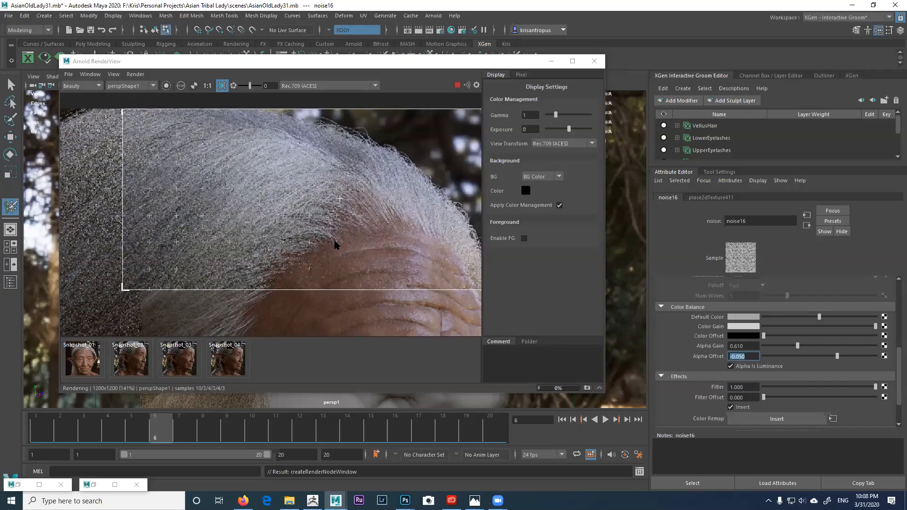
pyautogui.scroll(-2, 336, 255)
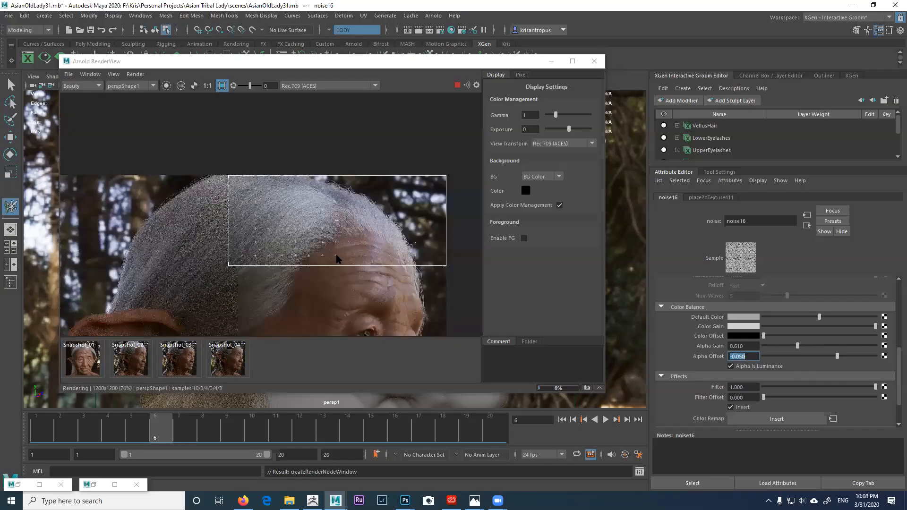
pyautogui.moveTo(454, 278); pyautogui.dragTo(453, 239, button='middle')
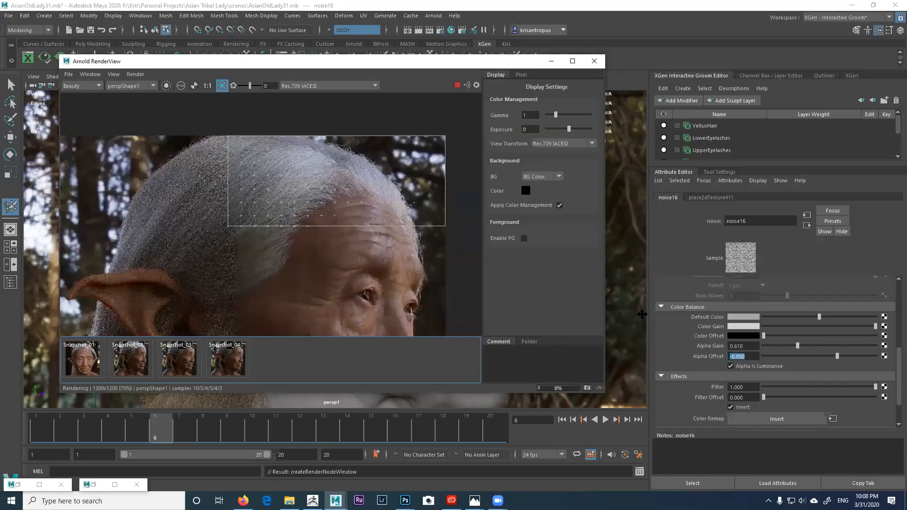
pyautogui.click(792, 346)
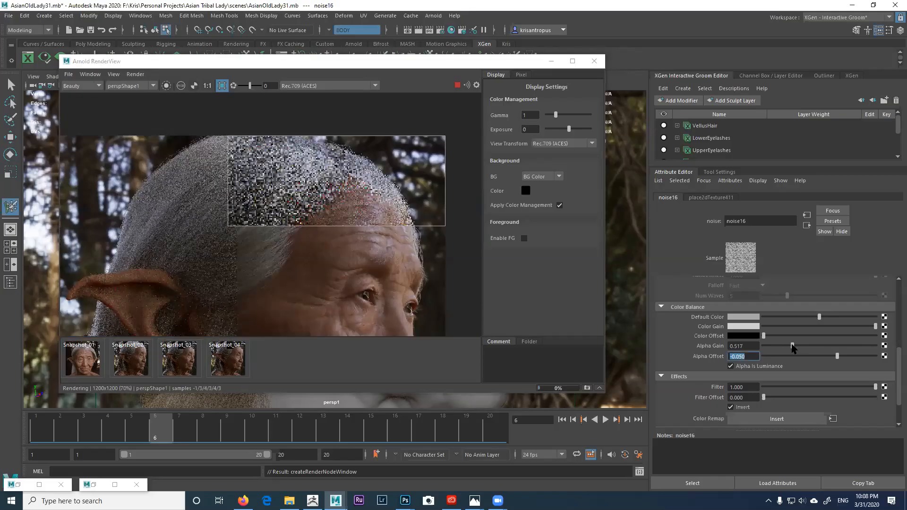
pyautogui.click(792, 346)
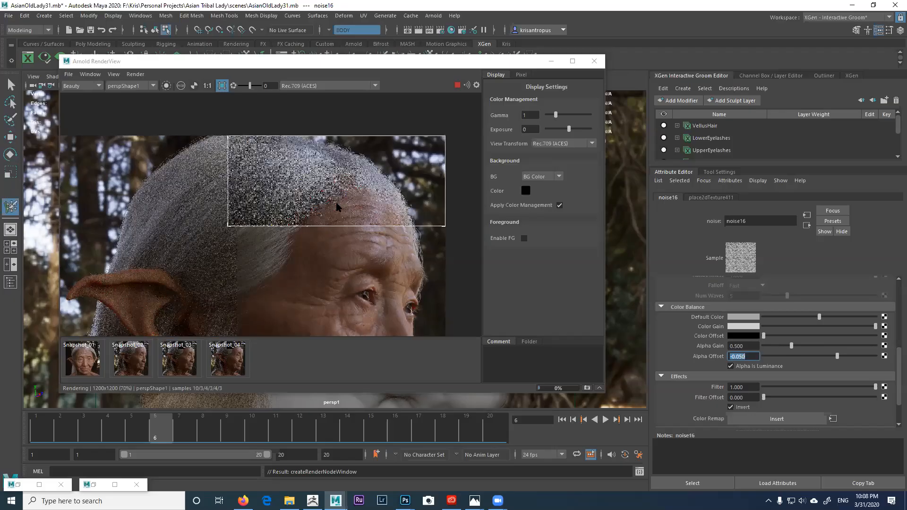
pyautogui.scroll(1, 337, 206)
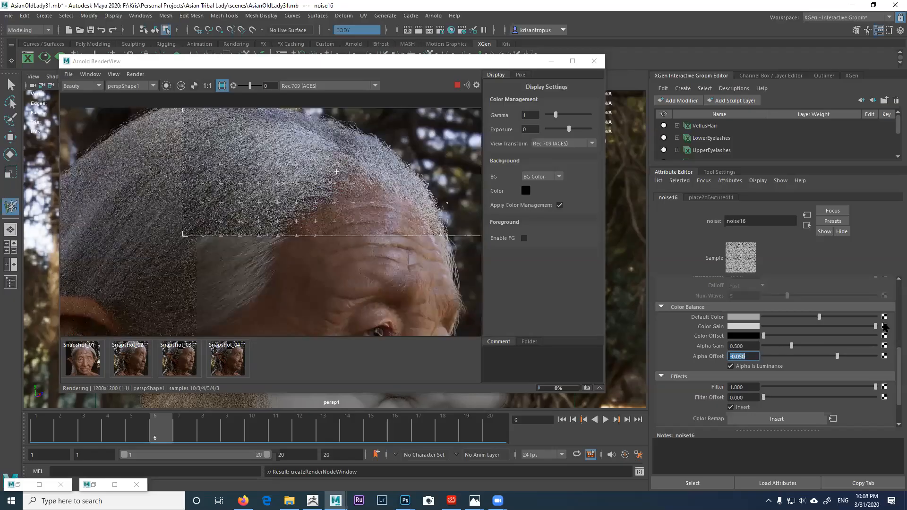
pyautogui.click(897, 300)
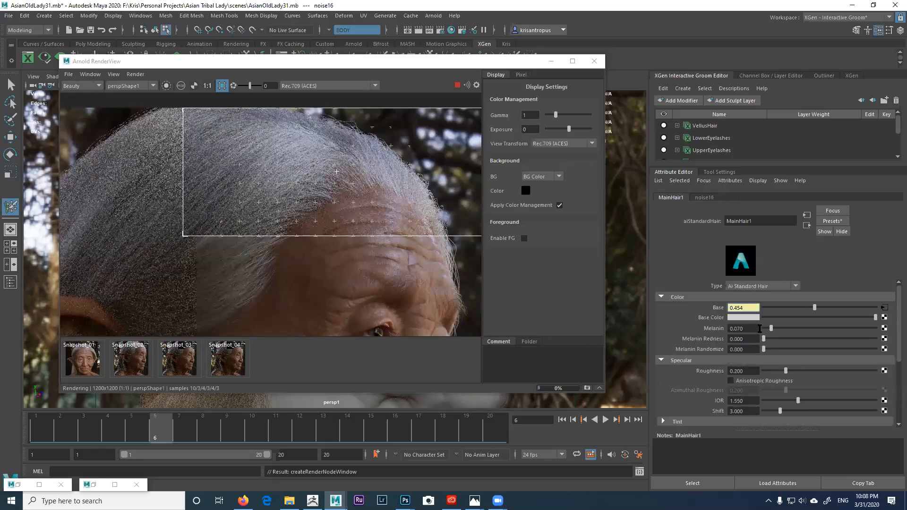
# Step: Raise MainHair1's Melanin Randomize to 1.000 and restore Melanin to 0.070
pyautogui.moveTo(767, 328); pyautogui.dragTo(788, 328)
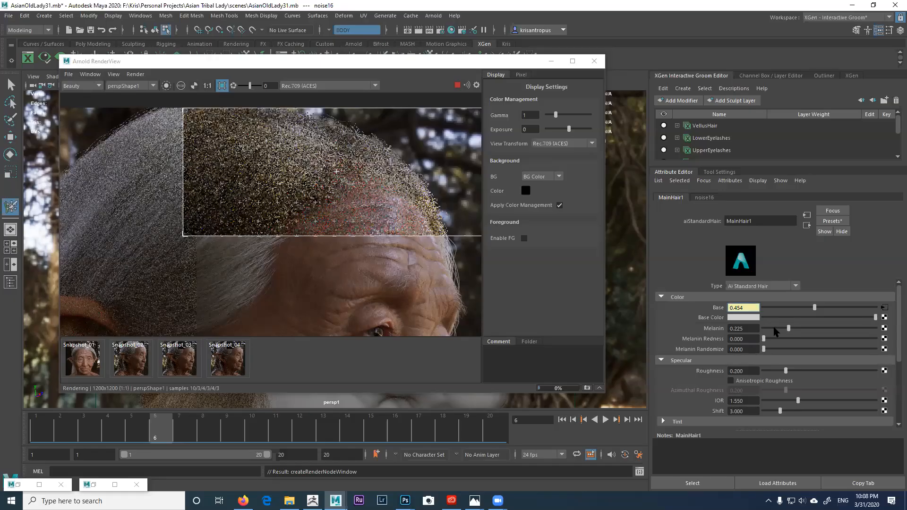
pyautogui.click(773, 328)
pyautogui.click(770, 349)
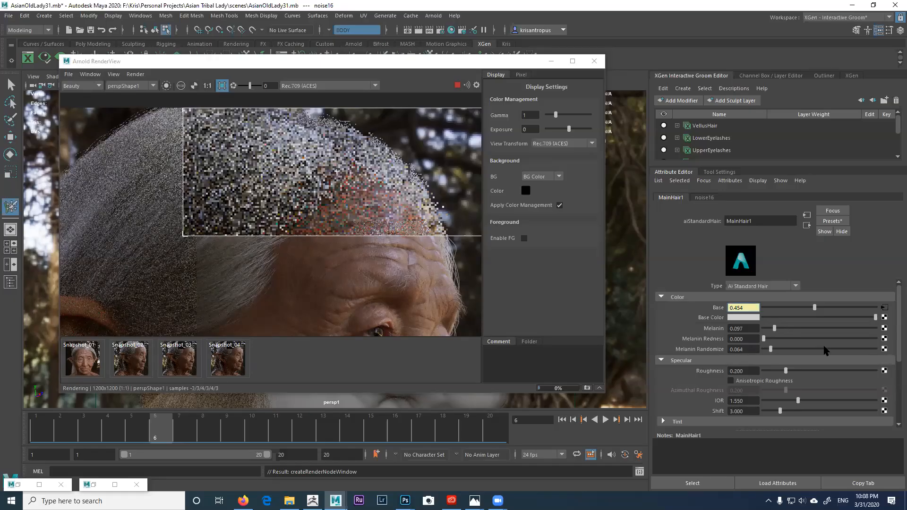
pyautogui.moveTo(770, 349); pyautogui.dragTo(892, 345)
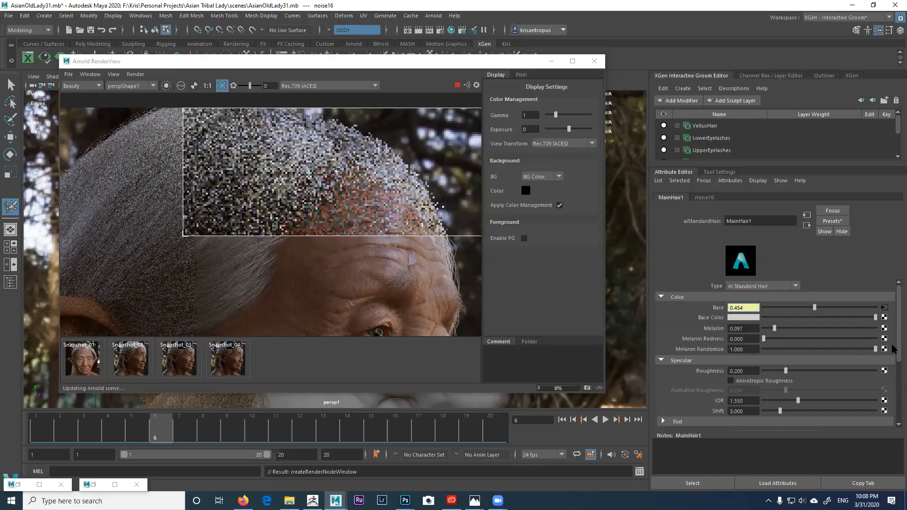
pyautogui.click(739, 329)
pyautogui.moveTo(737, 329); pyautogui.dragTo(753, 329)
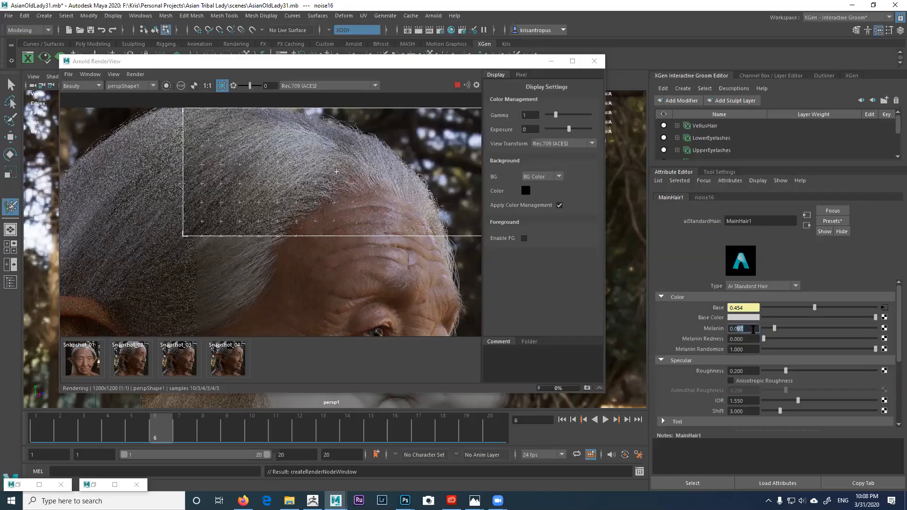
pyautogui.write('70')
pyautogui.press('Return')
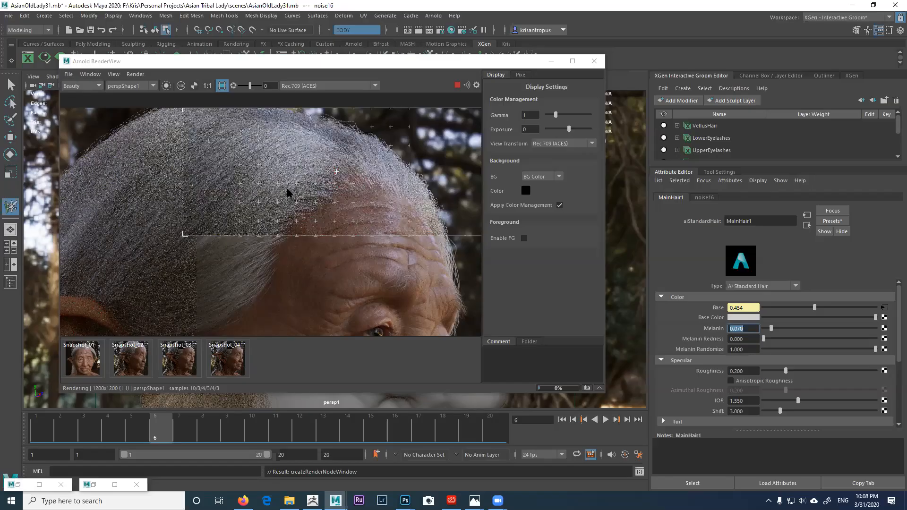
# Step: Zoom the Arnold render out to about 49% and pan to frame the whole head
pyautogui.scroll(2, 287, 193)
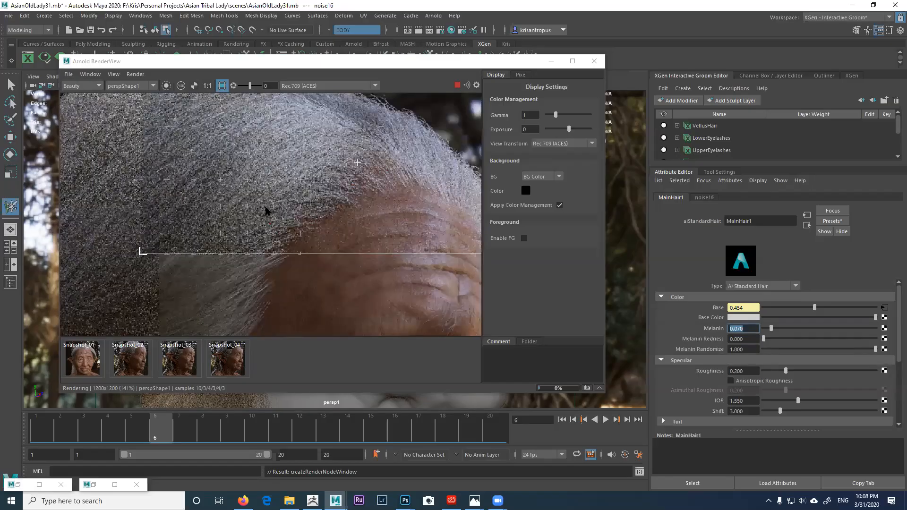
pyautogui.moveTo(284, 207); pyautogui.dragTo(239, 236, button='middle')
pyautogui.moveTo(254, 201); pyautogui.dragTo(249, 202, button='middle')
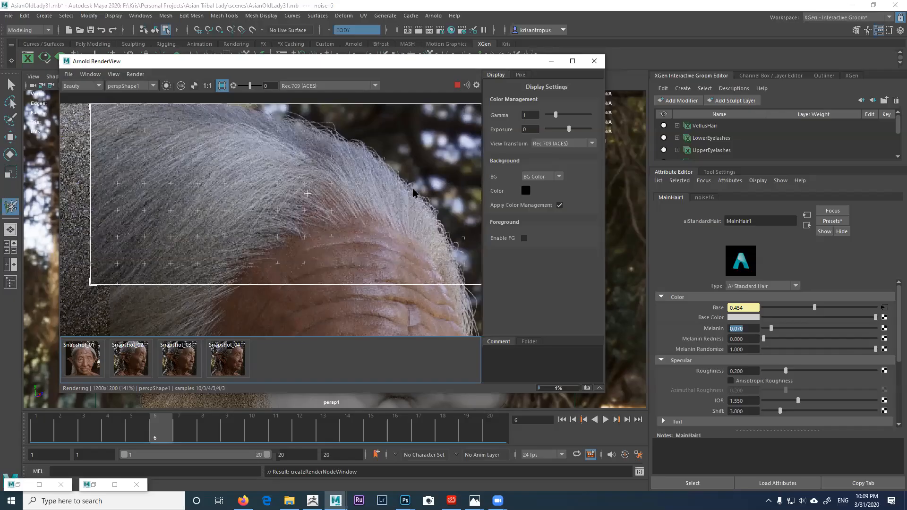
pyautogui.scroll(-1, 355, 210)
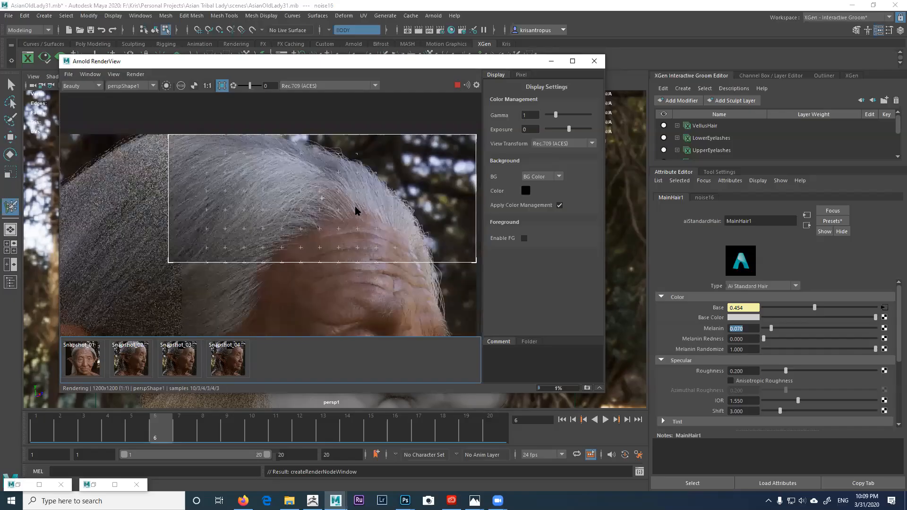
pyautogui.scroll(1, 315, 217)
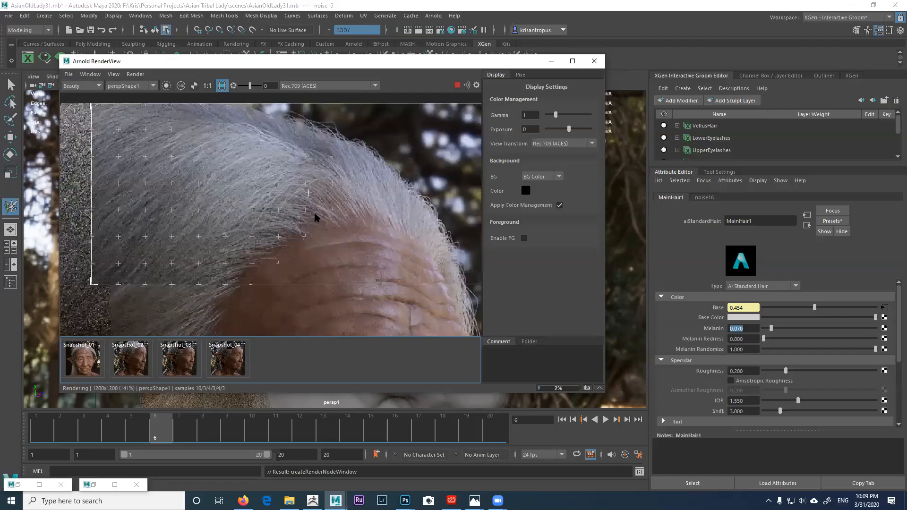
pyautogui.scroll(-1, 321, 215)
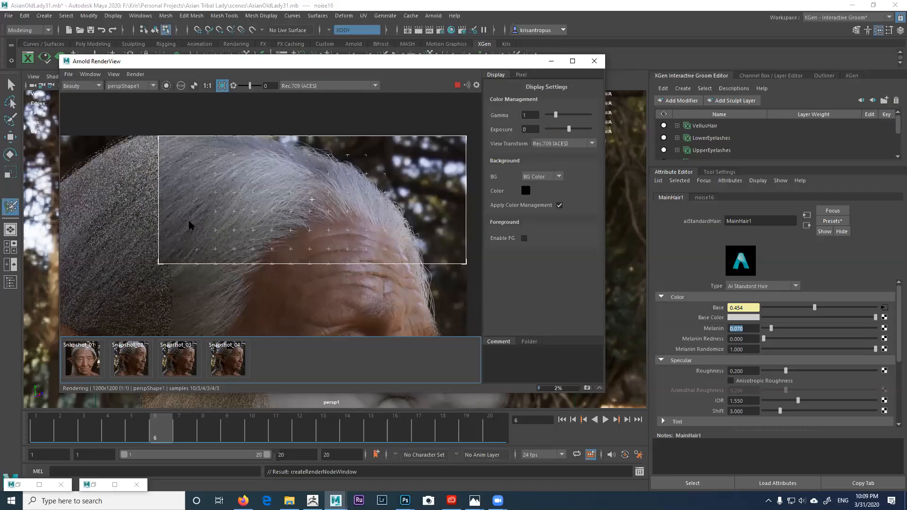
pyautogui.moveTo(283, 165); pyautogui.dragTo(291, 69, button='middle')
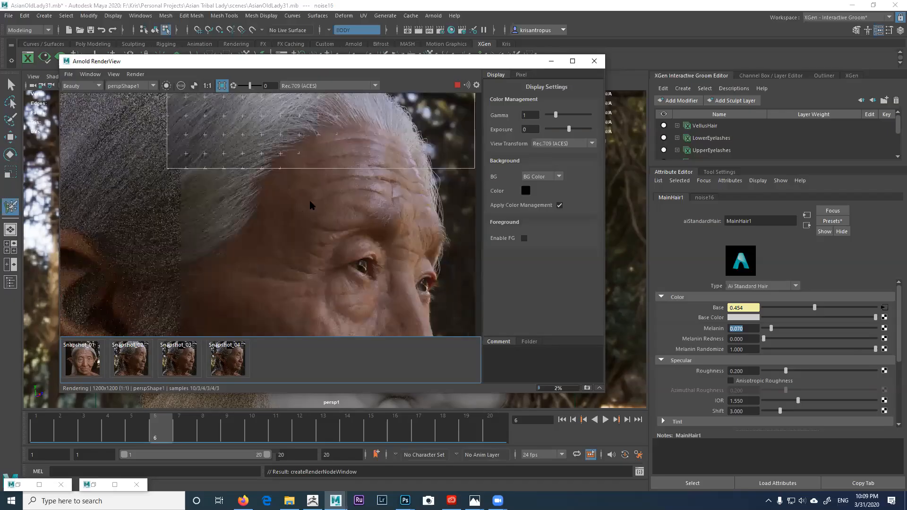
pyautogui.scroll(-3, 310, 204)
pyautogui.moveTo(312, 199); pyautogui.dragTo(319, 175, button='middle')
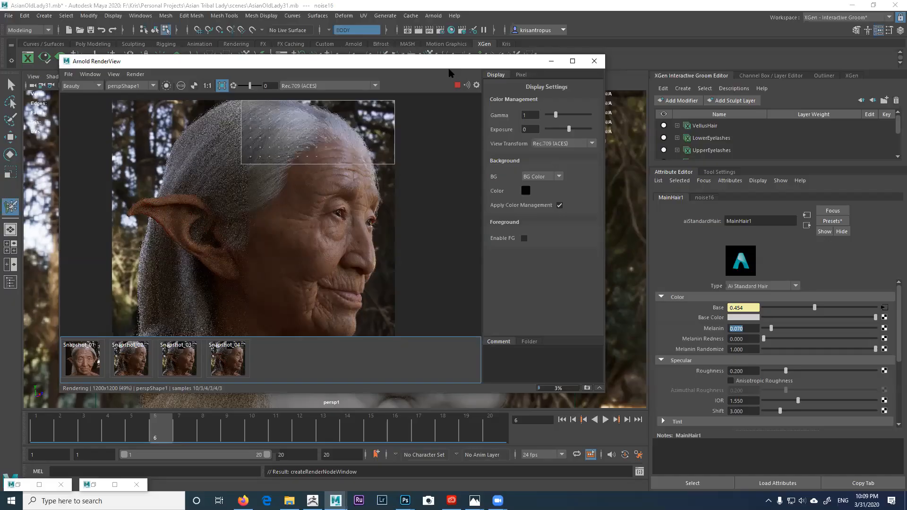
# Step: Stop the Arnold render and store the grey-haired result as the fifth snapshot
pyautogui.moveTo(449, 62); pyautogui.dragTo(664, 77)
pyautogui.click(672, 101)
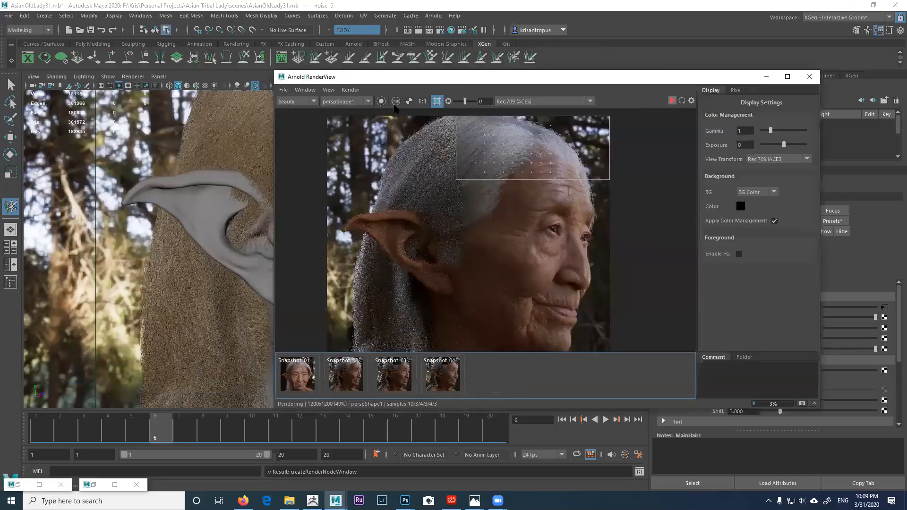
pyautogui.click(327, 90)
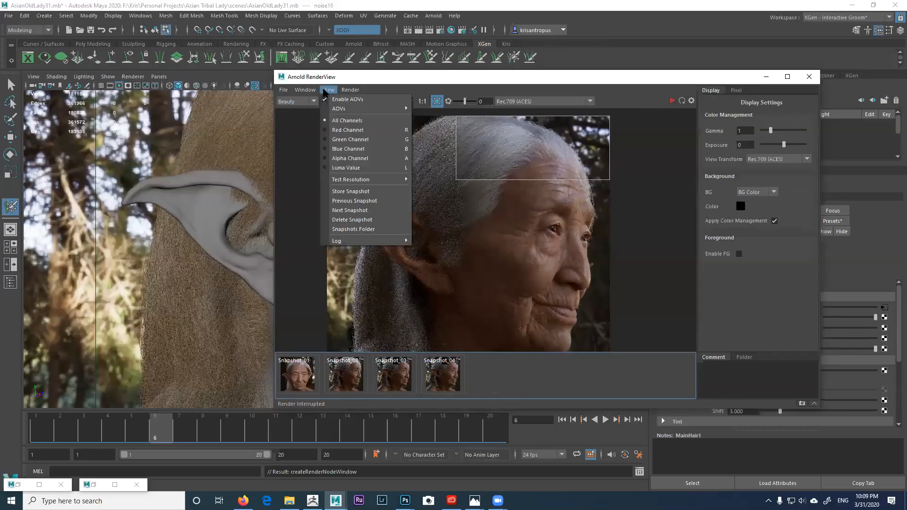
pyautogui.click(364, 192)
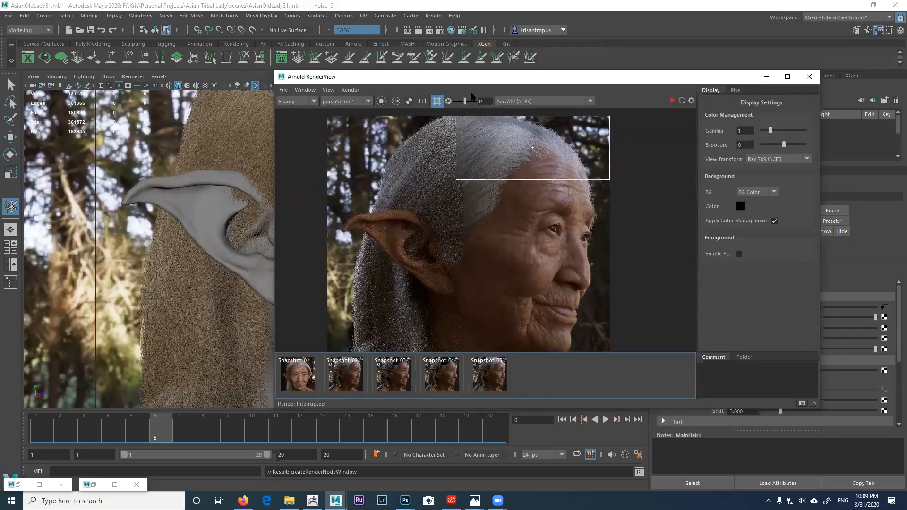
pyautogui.moveTo(471, 76); pyautogui.dragTo(473, 225)
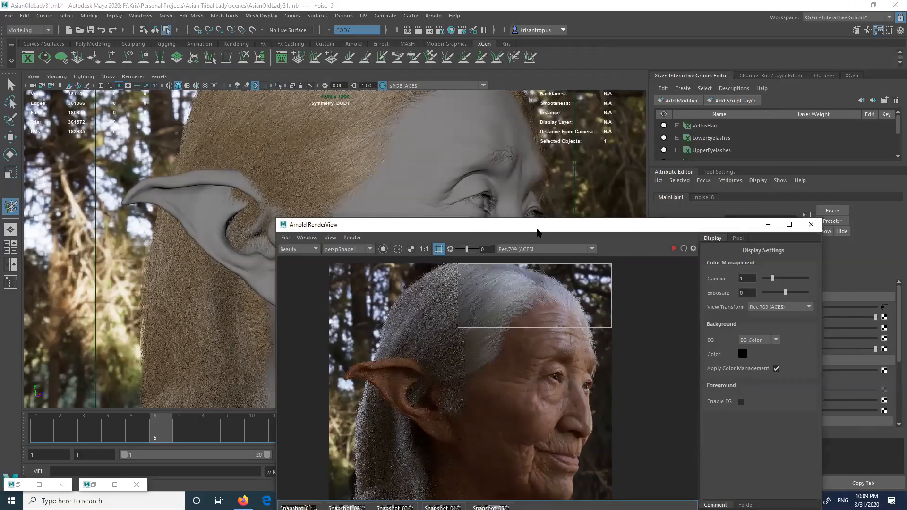
pyautogui.moveTo(537, 231); pyautogui.dragTo(559, 82)
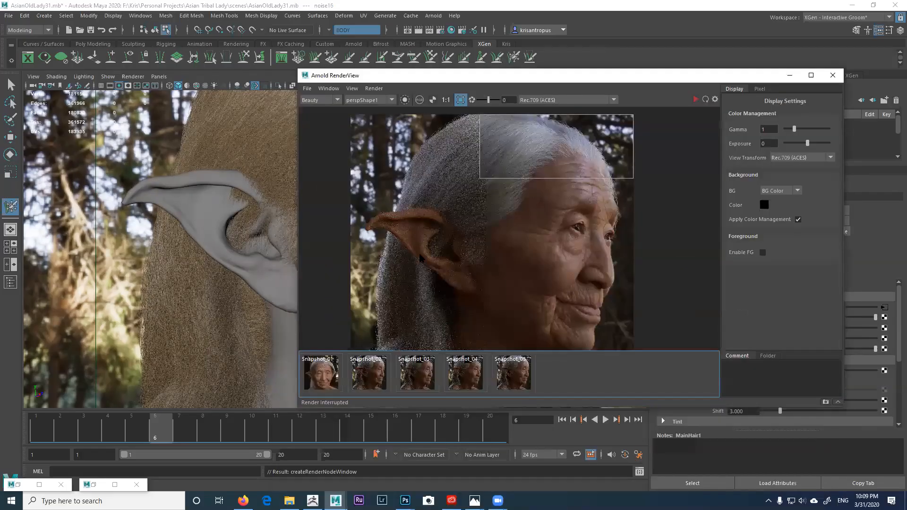
pyautogui.scroll(1, 492, 242)
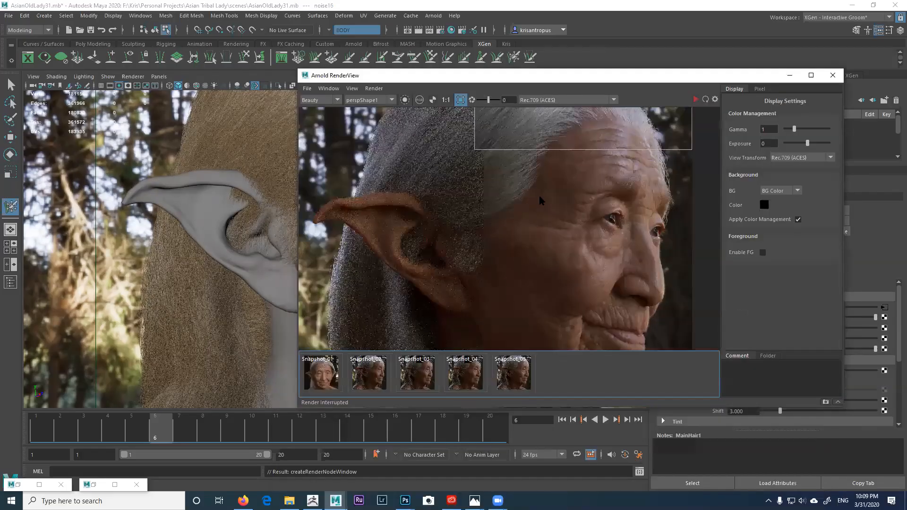
pyautogui.scroll(2, 493, 230)
pyautogui.scroll(2, 492, 335)
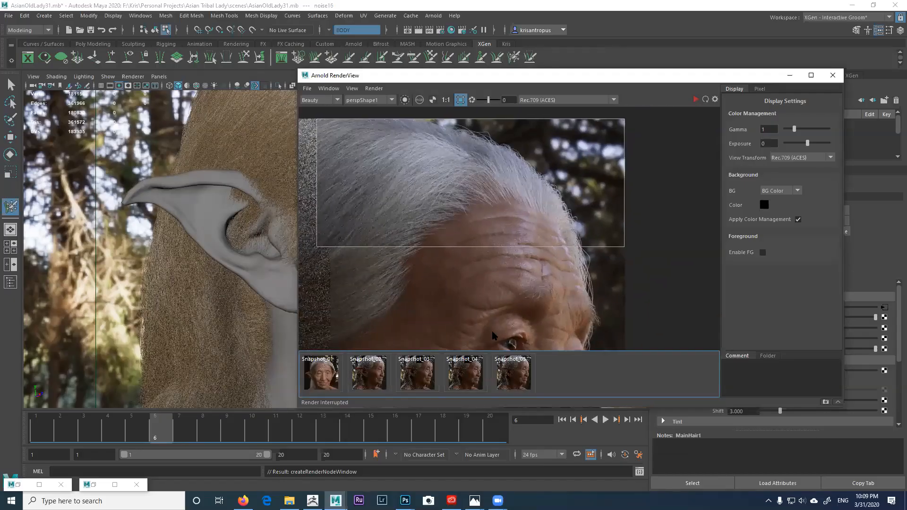
pyautogui.click(381, 380)
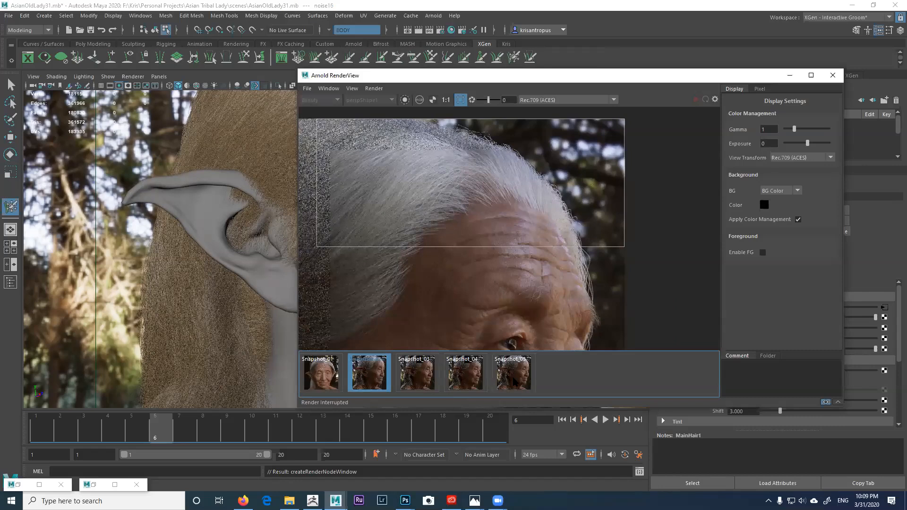
pyautogui.click(514, 383)
pyautogui.click(378, 383)
pyautogui.click(507, 383)
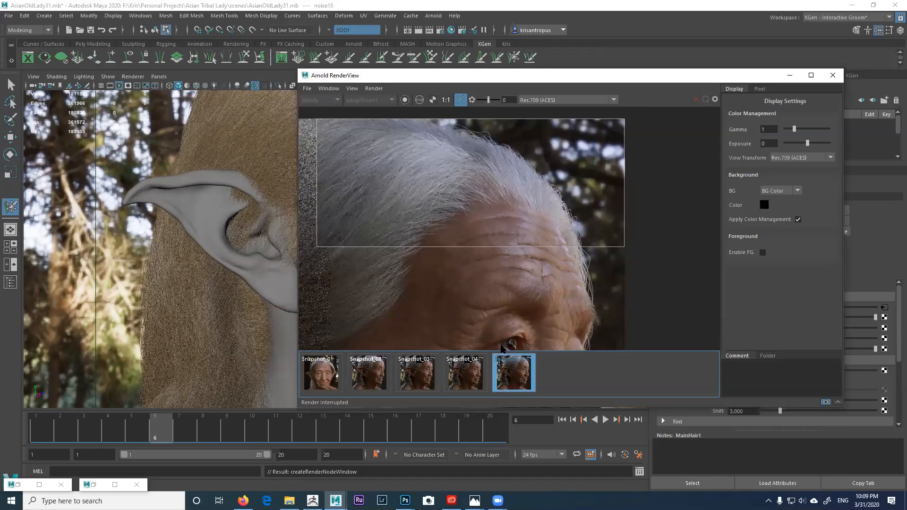
pyautogui.click(378, 382)
pyautogui.click(518, 379)
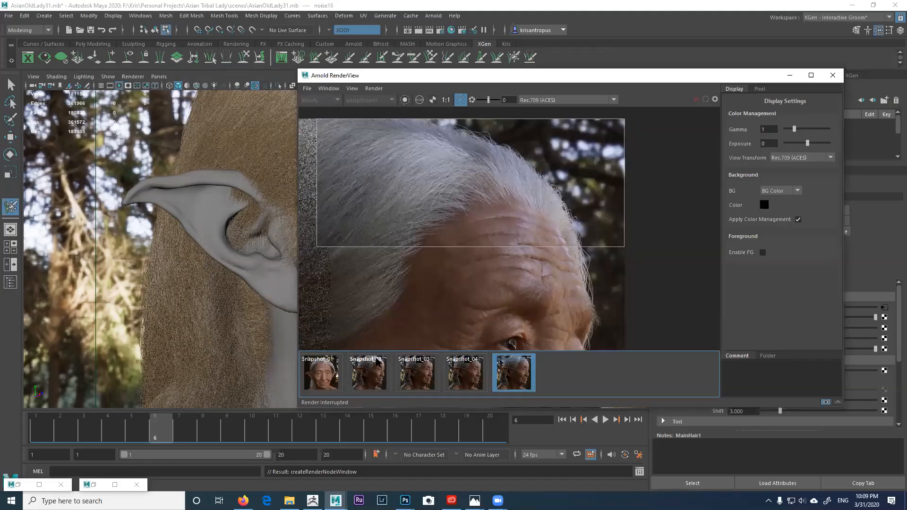
pyautogui.click(377, 373)
pyautogui.click(497, 378)
pyautogui.click(379, 374)
pyautogui.click(505, 383)
pyautogui.click(332, 384)
pyautogui.click(371, 378)
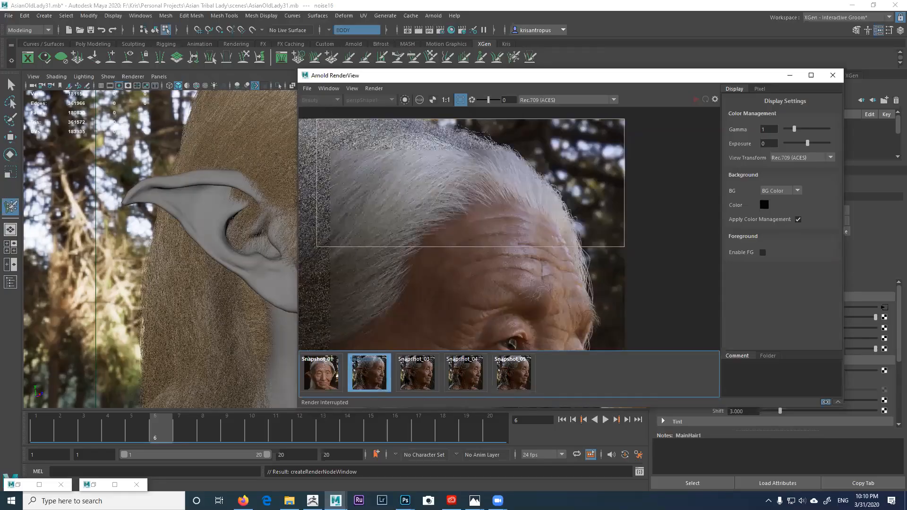
pyautogui.click(515, 381)
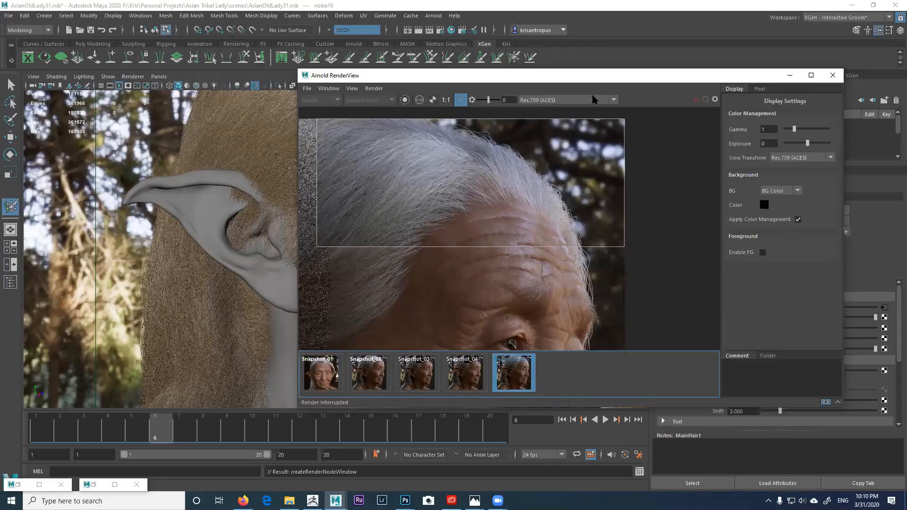
pyautogui.moveTo(602, 81); pyautogui.dragTo(665, 69)
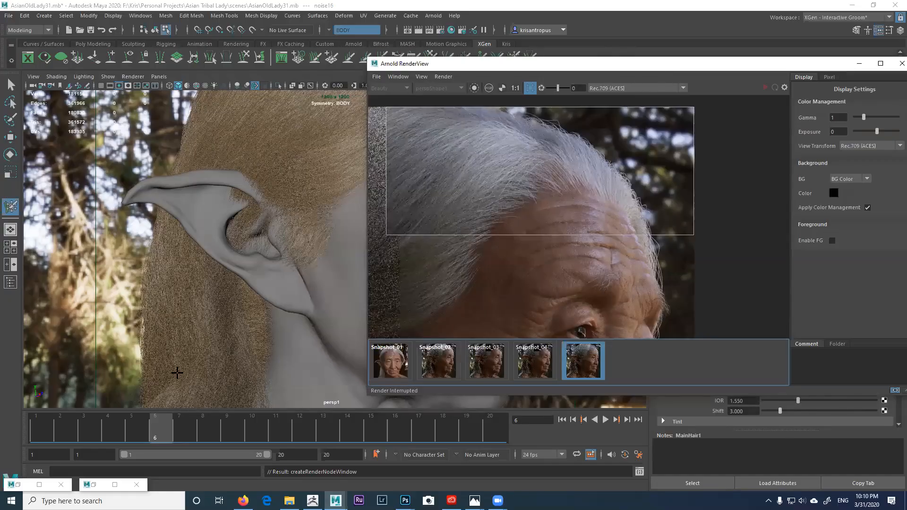
# Step: Go to frame 4 and orbit the viewport to a closer three-quarter view of the head
pyautogui.click(145, 431)
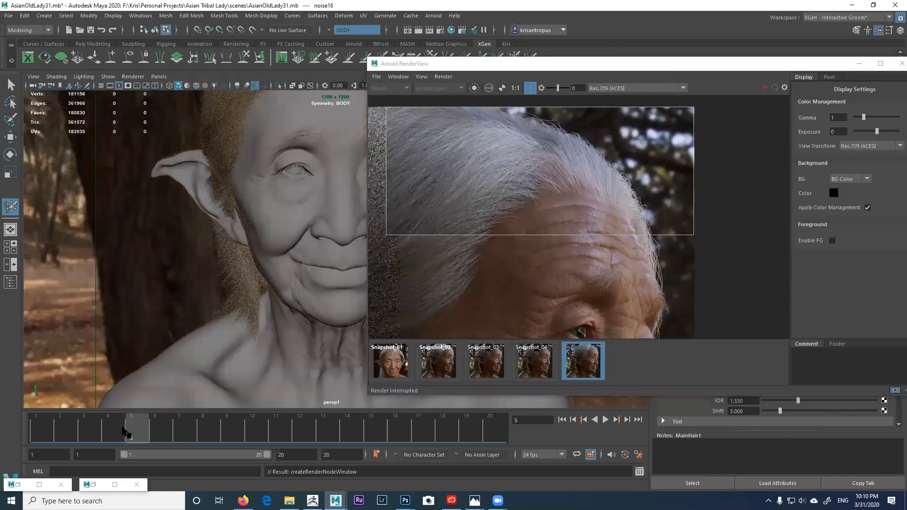
pyautogui.click(117, 431)
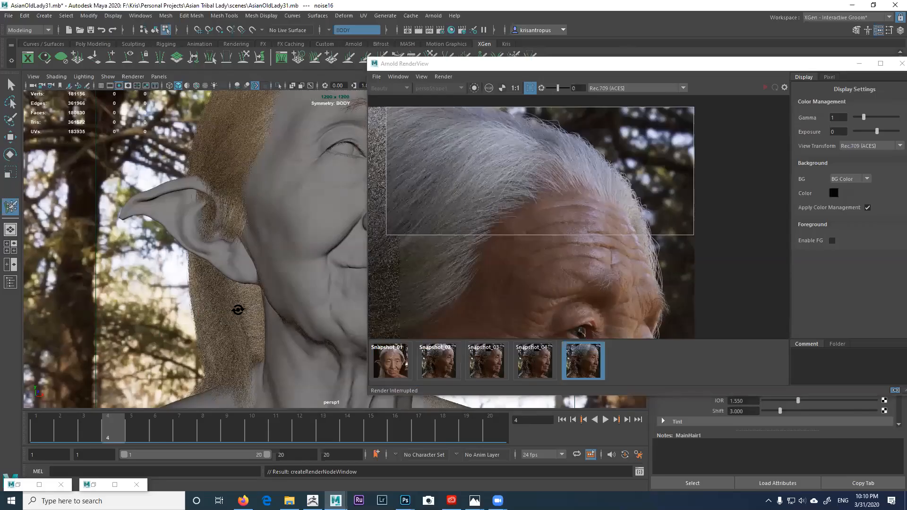
pyautogui.keyDown('alt'); pyautogui.moveTo(173, 310); pyautogui.dragTo(207, 306); pyautogui.keyUp('alt')
pyautogui.keyDown('alt'); pyautogui.moveTo(277, 309); pyautogui.dragTo(290, 309); pyautogui.keyUp('alt')
pyautogui.keyDown('alt'); pyautogui.moveTo(290, 309); pyautogui.dragTo(300, 310, button='middle'); pyautogui.keyUp('alt')
pyautogui.moveTo(301, 311)
pyautogui.keyDown('alt'); pyautogui.mouseDown()
pyautogui.moveTo(285, 311)
pyautogui.moveTo(304, 321)
pyautogui.moveTo(290, 314)
pyautogui.mouseUp(); pyautogui.keyUp('alt')
pyautogui.keyDown('alt'); pyautogui.moveTo(292, 316); pyautogui.dragTo(311, 294, button='right'); pyautogui.keyUp('alt')
pyautogui.keyDown('alt'); pyautogui.moveTo(316, 263); pyautogui.dragTo(333, 248, button='right'); pyautogui.keyUp('alt')
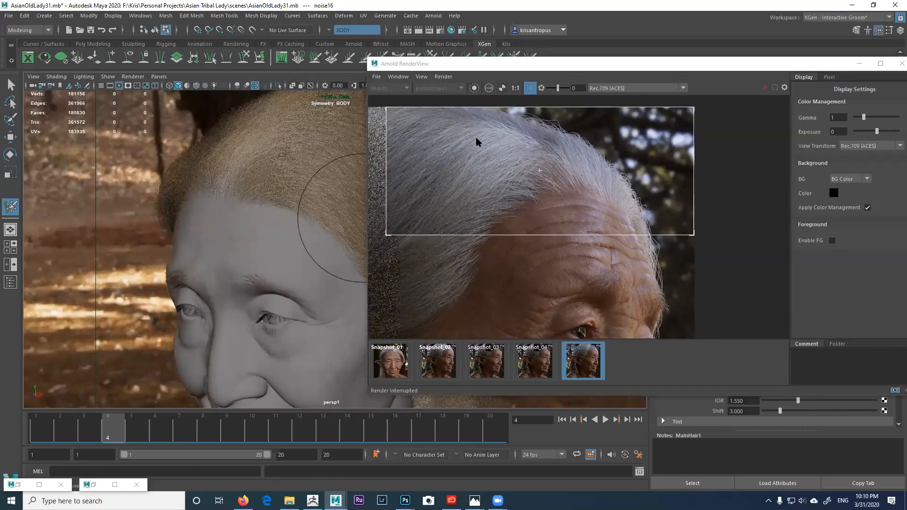
# Step: Enlarge the render region over the head and re-render the new view in Arnold
pyautogui.click(549, 69)
pyautogui.moveTo(549, 69); pyautogui.dragTo(461, 64)
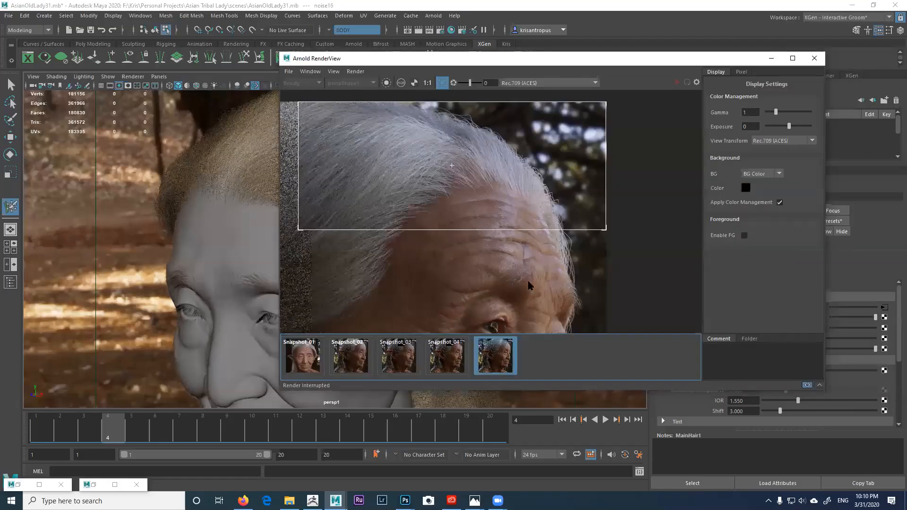
pyautogui.scroll(-2, 493, 237)
pyautogui.moveTo(480, 238); pyautogui.dragTo(543, 182, button='middle')
pyautogui.moveTo(498, 193); pyautogui.dragTo(399, 195)
pyautogui.click(676, 82)
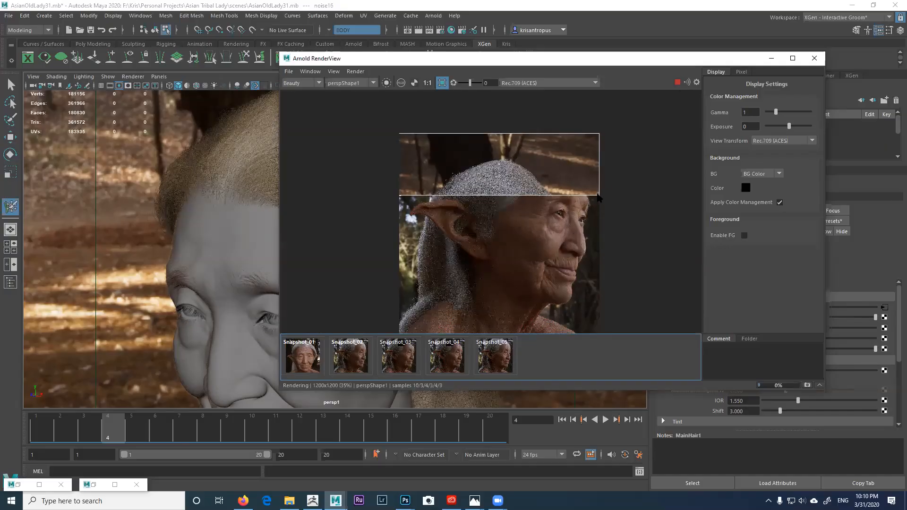
# Step: Adjust the render region's edges and corners to tightly frame the grey hair crown
pyautogui.moveTo(598, 196); pyautogui.dragTo(605, 239)
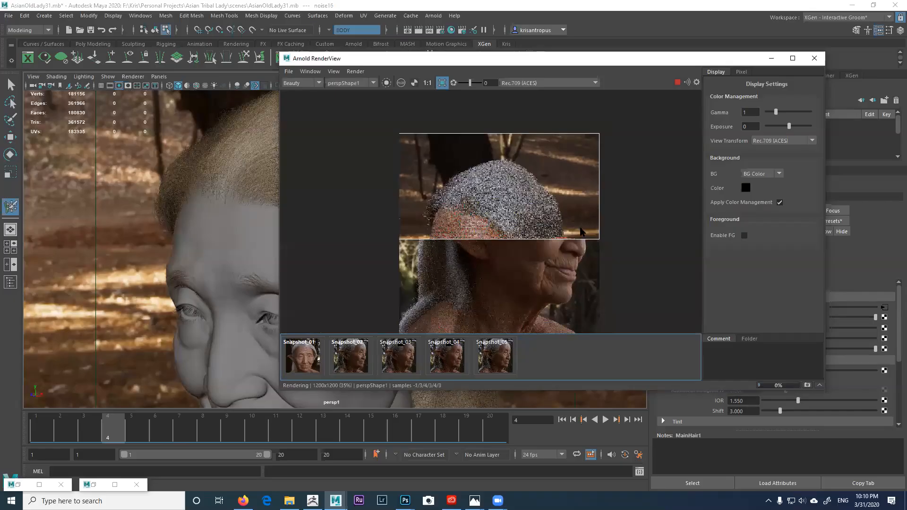
pyautogui.scroll(2, 501, 208)
pyautogui.scroll(-2, 524, 200)
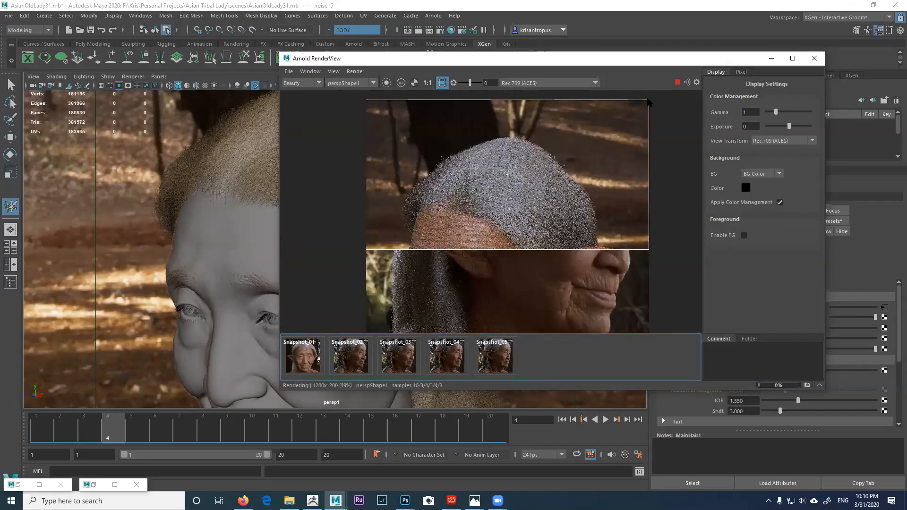
pyautogui.moveTo(648, 103); pyautogui.dragTo(602, 136)
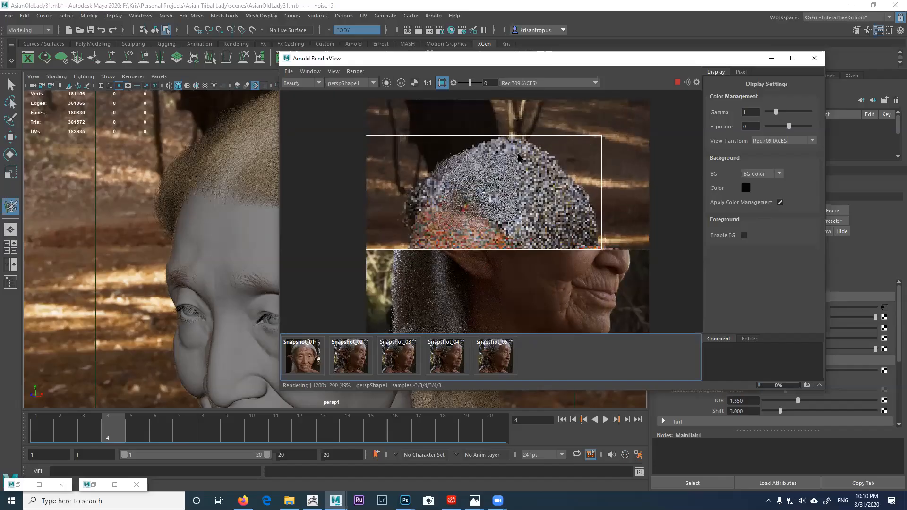
pyautogui.moveTo(429, 196); pyautogui.dragTo(467, 200, button='middle')
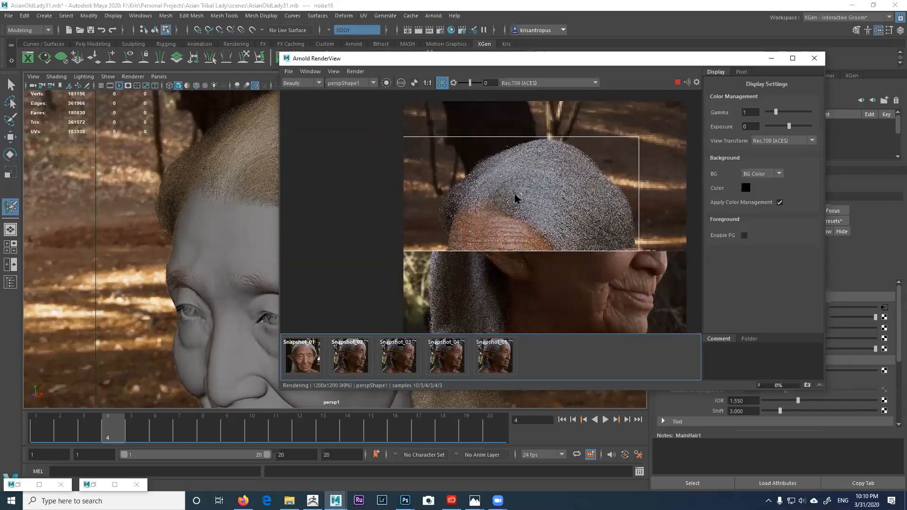
pyautogui.moveTo(522, 197); pyautogui.dragTo(549, 192)
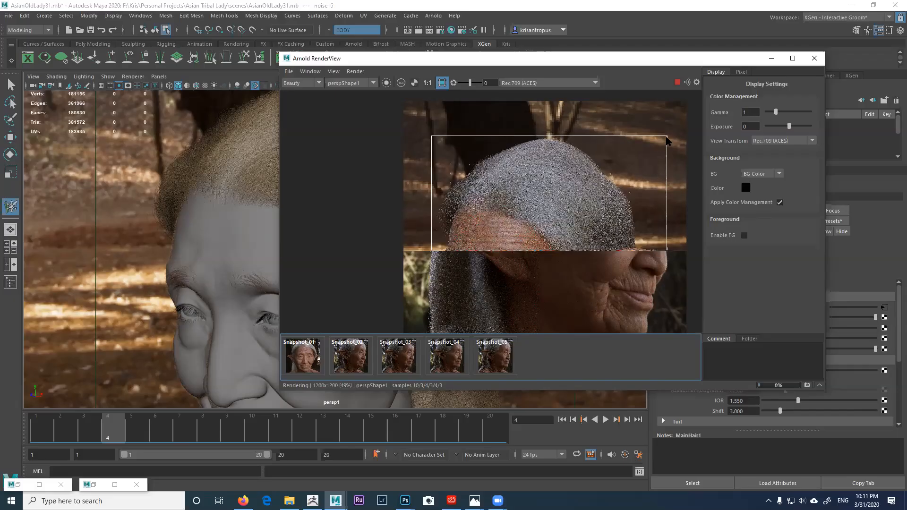
pyautogui.moveTo(662, 136); pyautogui.dragTo(638, 139)
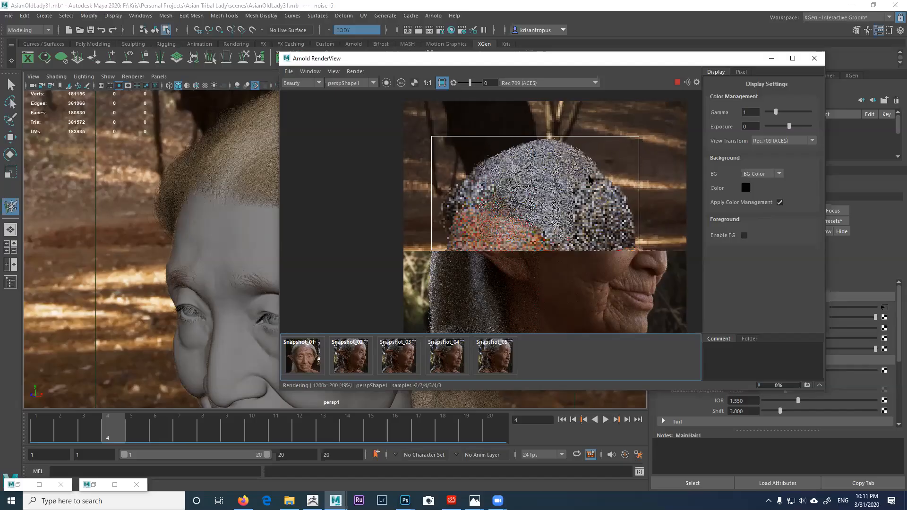
pyautogui.scroll(2, 581, 186)
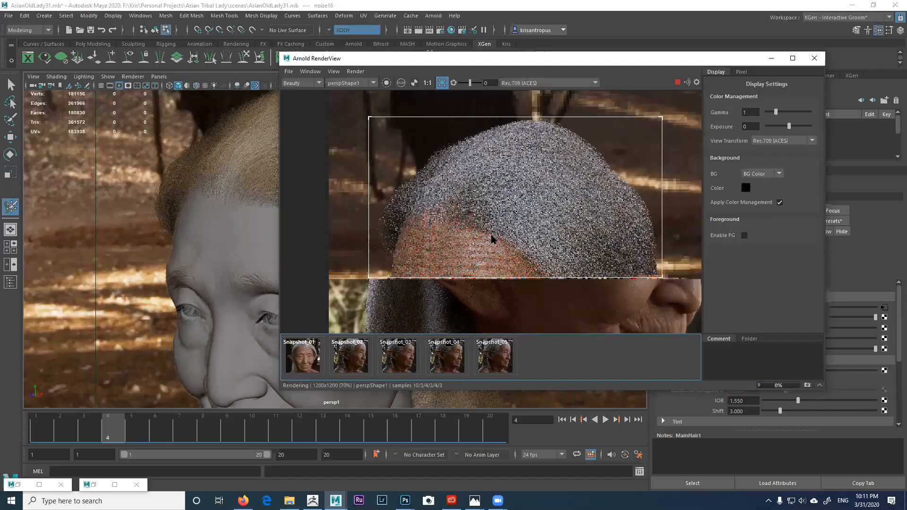
pyautogui.scroll(1, 492, 239)
pyautogui.scroll(-1, 495, 231)
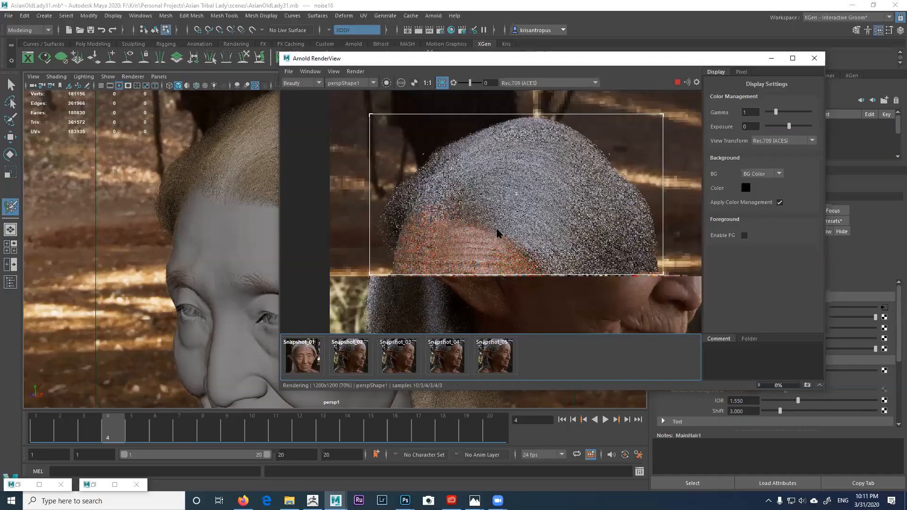
pyautogui.scroll(1, 492, 257)
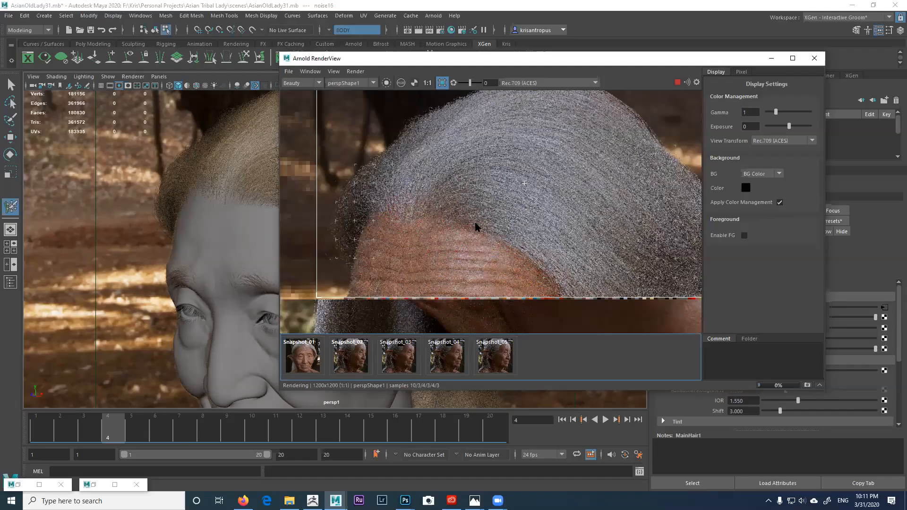
# Step: Maximize the Arnold RenderView and zoom and pan to centre the streaked grey hair crown
pyautogui.click(792, 58)
pyautogui.scroll(1, 494, 214)
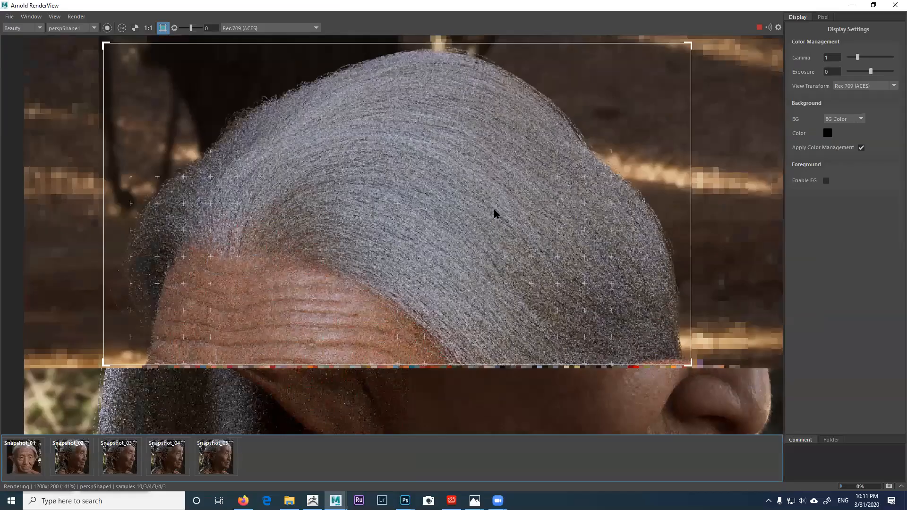
pyautogui.moveTo(492, 210); pyautogui.dragTo(509, 214, button='middle')
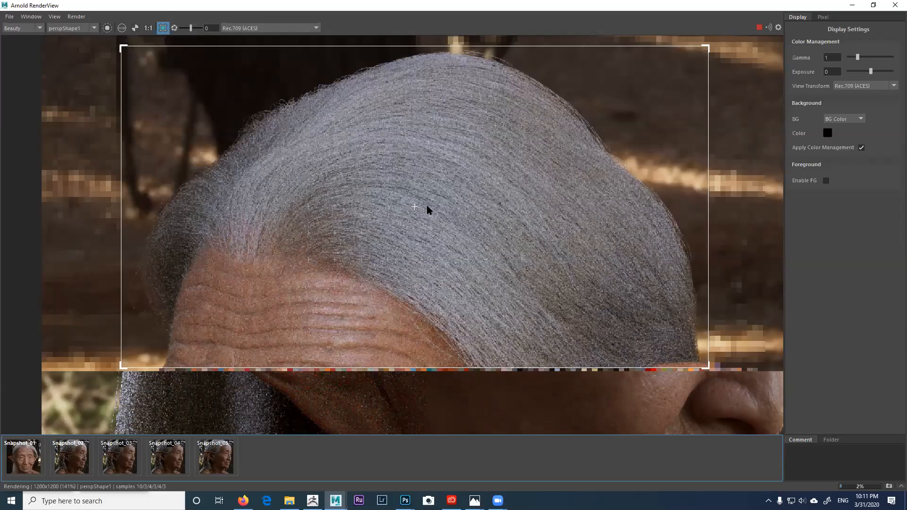
pyautogui.scroll(-3, 427, 207)
pyautogui.scroll(3, 427, 206)
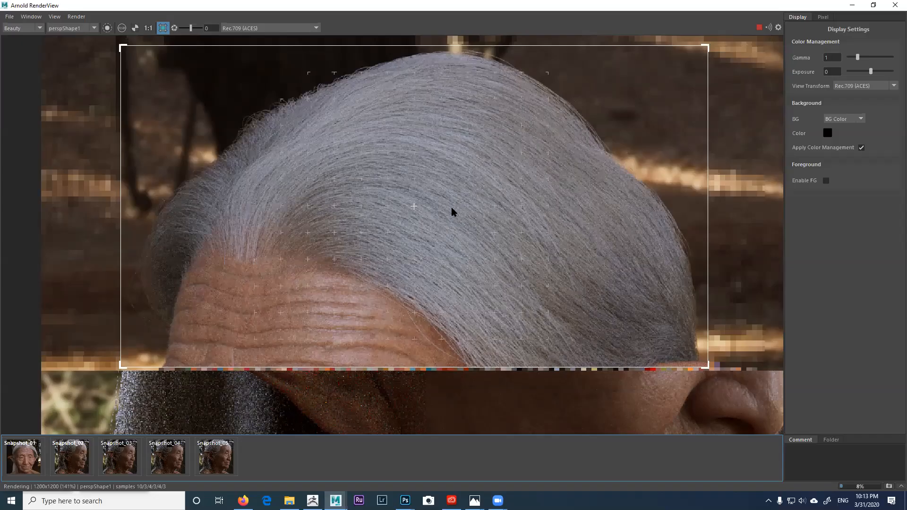
# Step: Zoom and pan across the grey hair render, then switch to the elderly man's reference photo
pyautogui.scroll(-1, 453, 212)
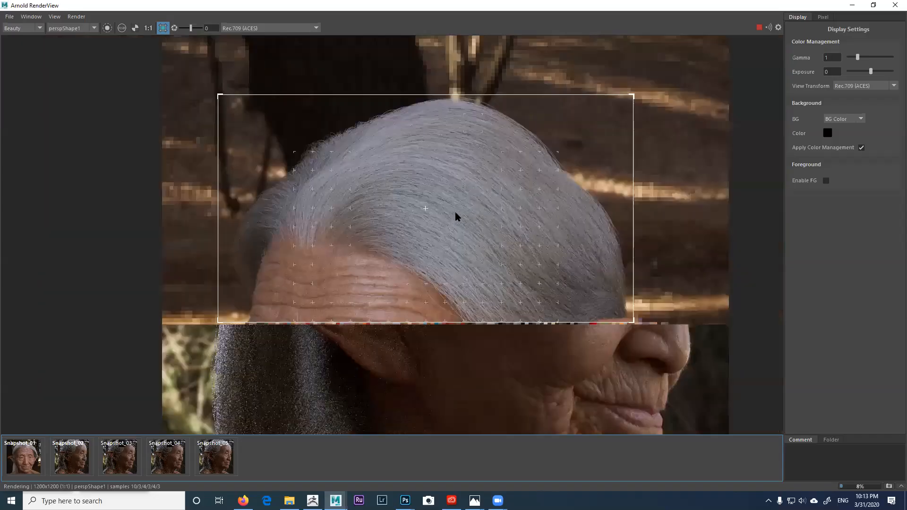
pyautogui.scroll(-1, 477, 223)
pyautogui.scroll(1, 561, 257)
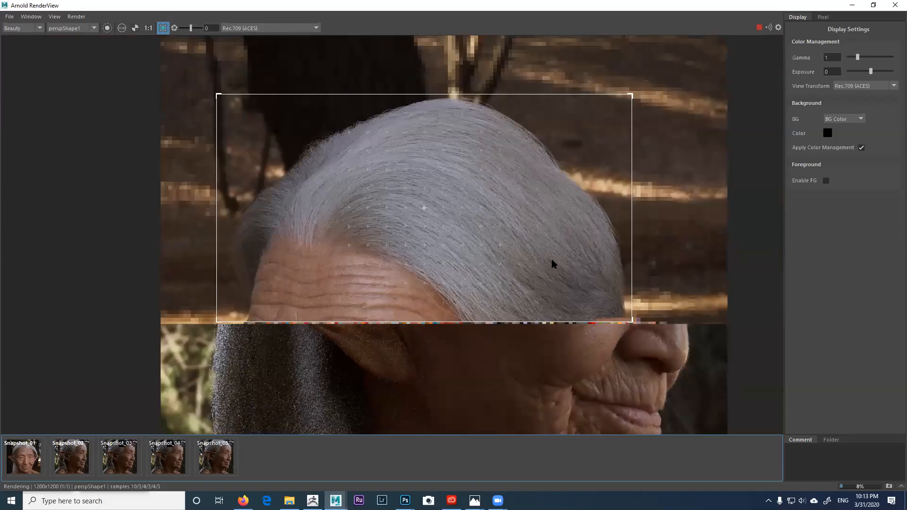
pyautogui.scroll(1, 532, 254)
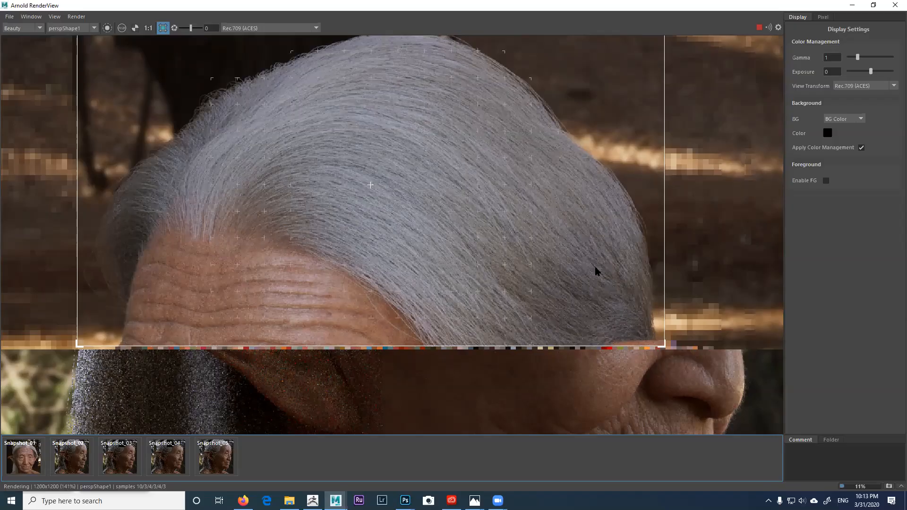
pyautogui.scroll(-2, 595, 270)
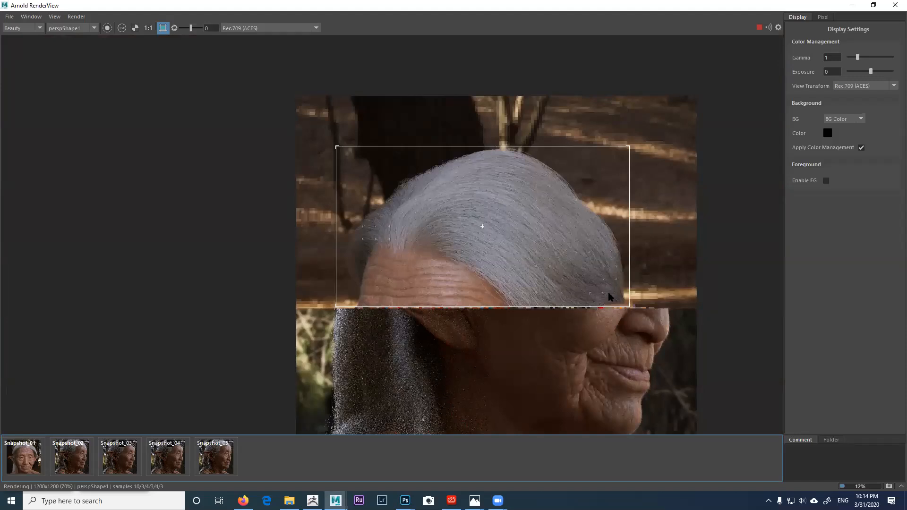
pyautogui.moveTo(559, 236); pyautogui.dragTo(543, 203, button='middle')
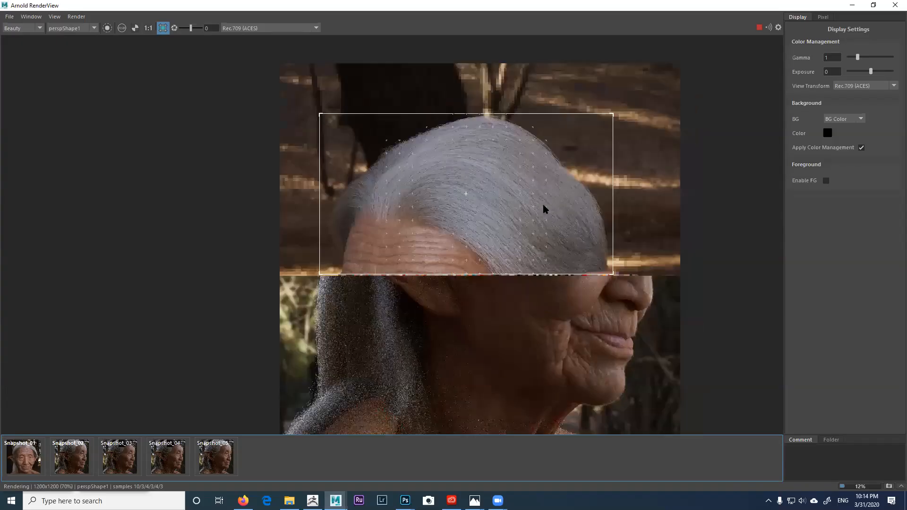
pyautogui.moveTo(466, 193); pyautogui.dragTo(435, 154, button='middle')
pyautogui.hotkey('alt', 'Tab')
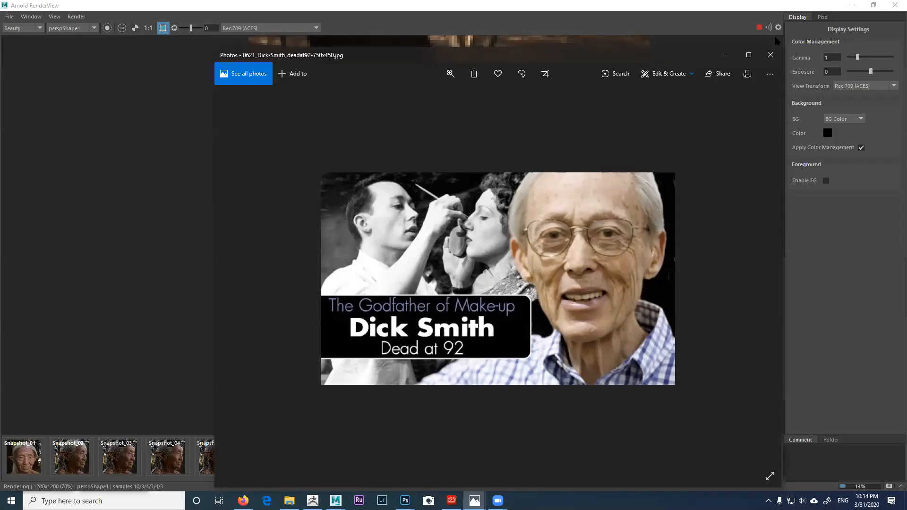
# Step: Zoom into the elderly-man reference portraits and close each Photos window in turn
pyautogui.click(770, 55)
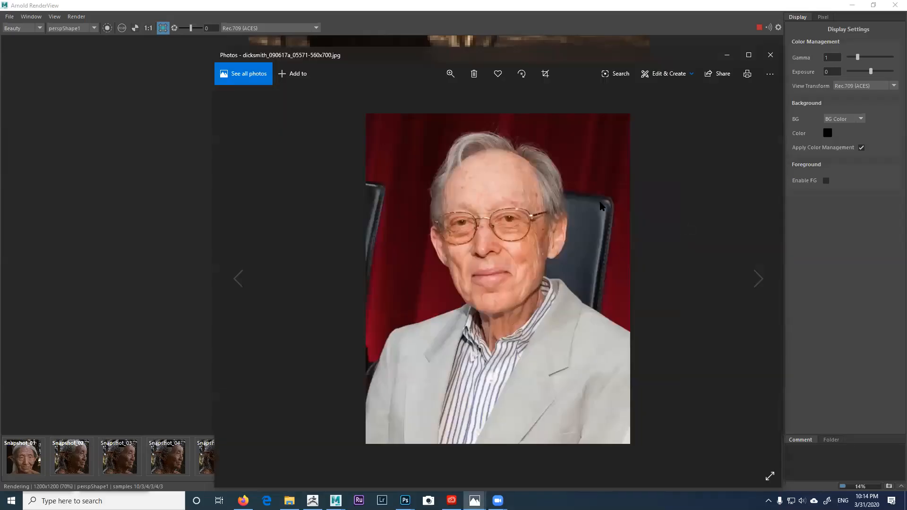
pyautogui.scroll(1, 600, 204)
pyautogui.scroll(1, 599, 201)
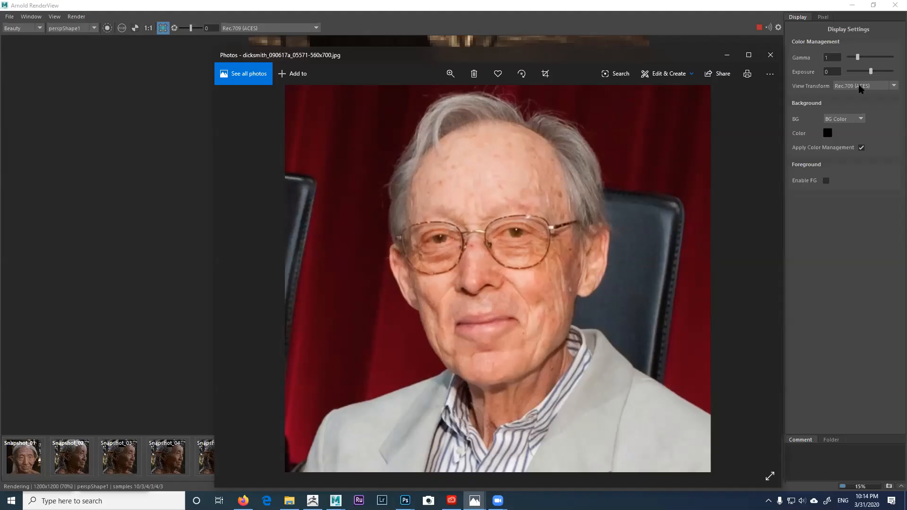
pyautogui.click(771, 55)
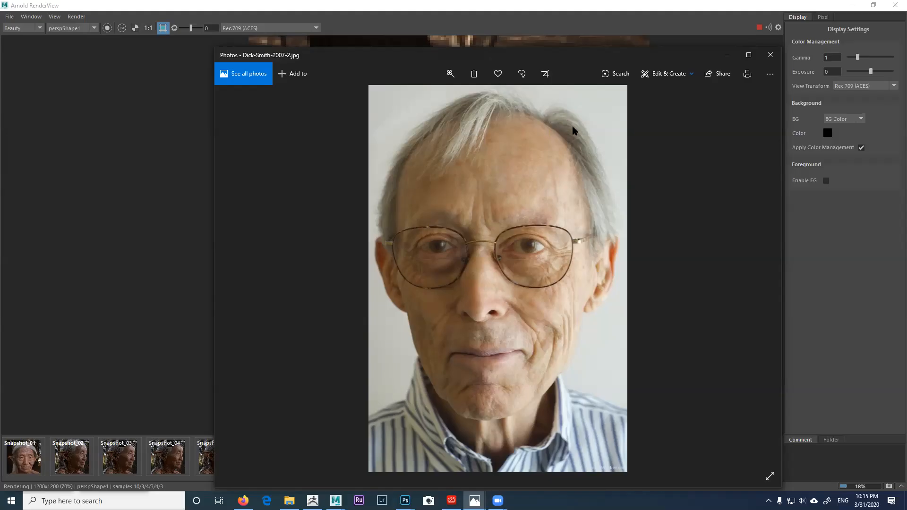
pyautogui.click(770, 54)
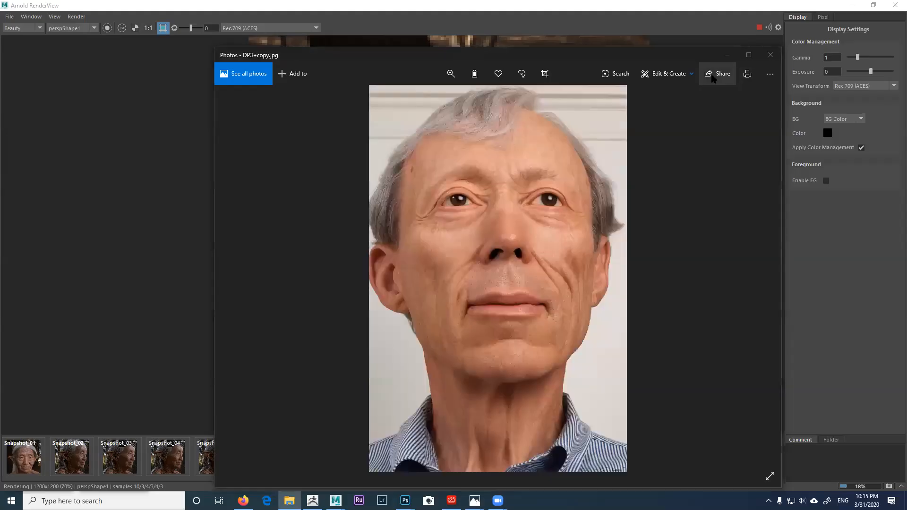
pyautogui.click(770, 54)
pyautogui.click(732, 53)
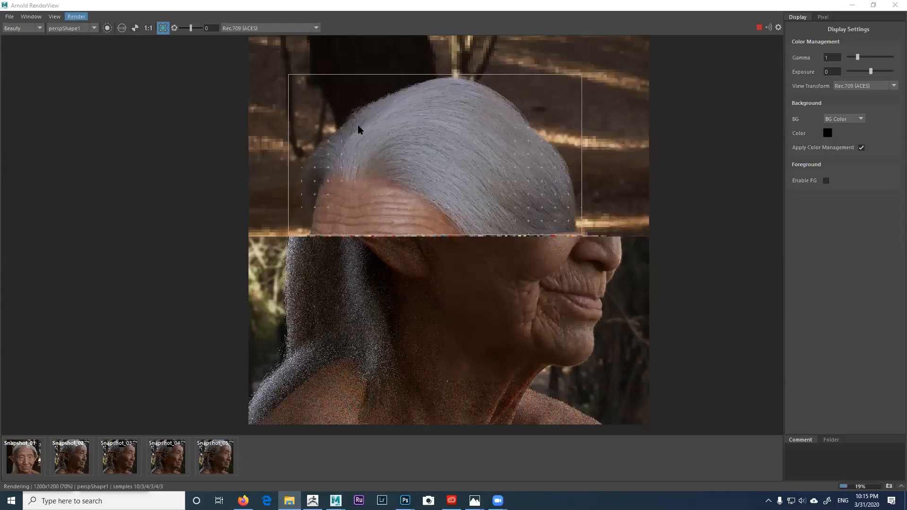
# Step: View the hair render at 1:1 and zoom in to inspect the strands
pyautogui.click(148, 28)
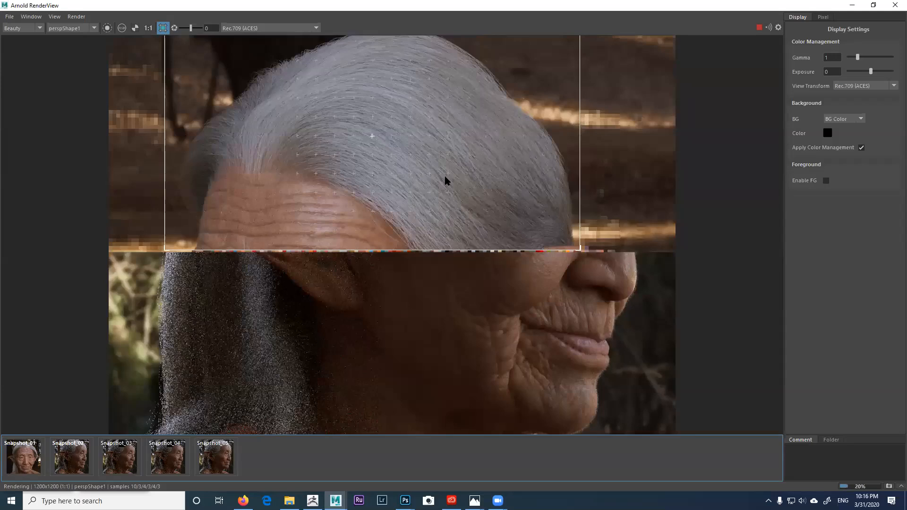
pyautogui.scroll(1, 445, 179)
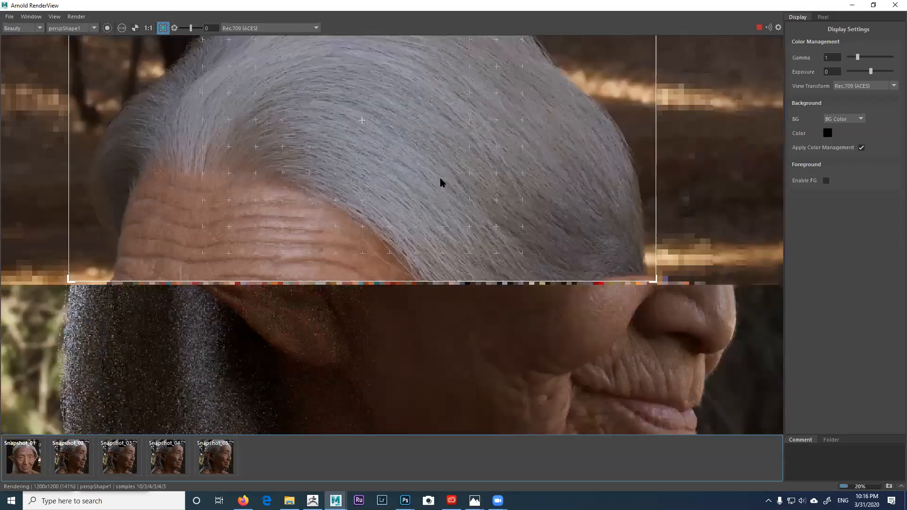
pyautogui.scroll(1, 425, 188)
pyautogui.scroll(1, 621, 206)
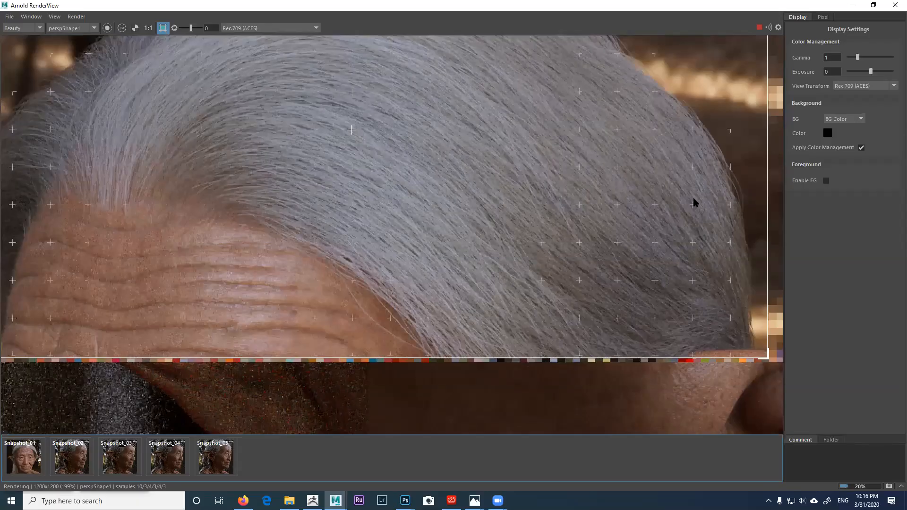
pyautogui.scroll(-2, 608, 236)
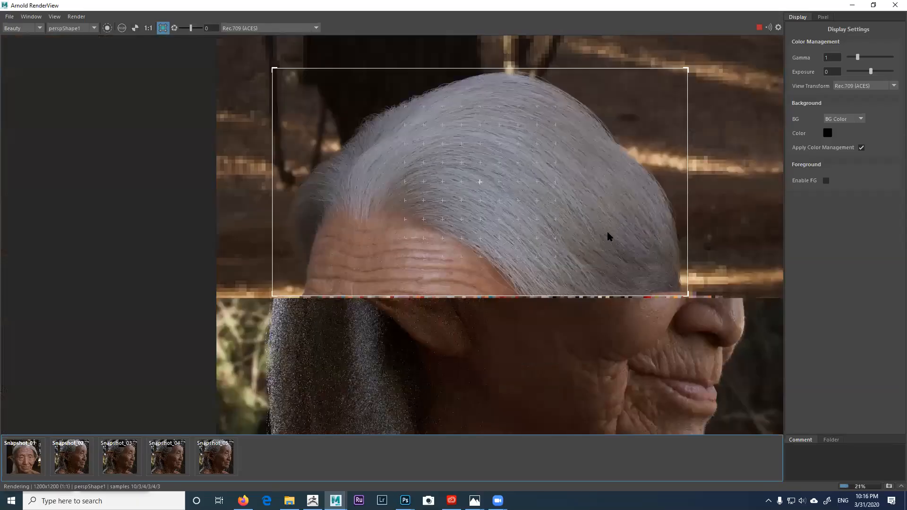
pyautogui.scroll(1, 607, 230)
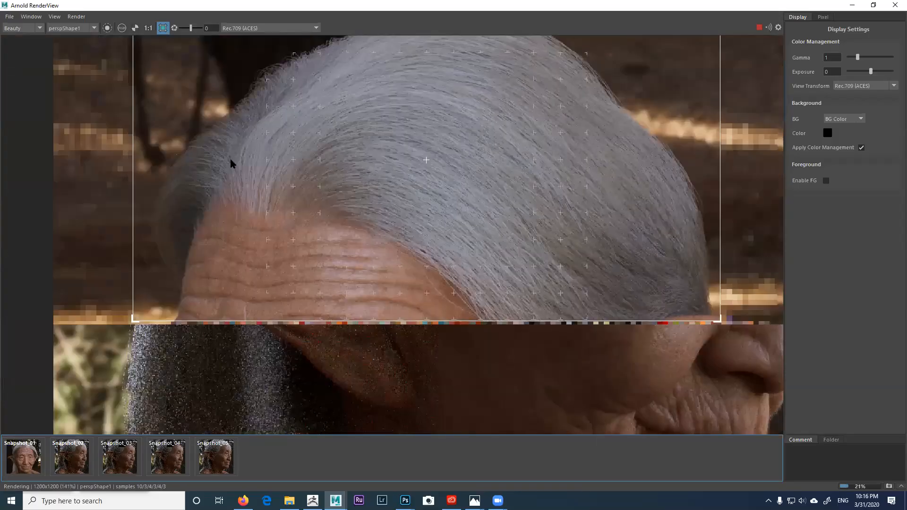
# Step: Store the render as a sixth snapshot and stop the running render
pyautogui.click(55, 16)
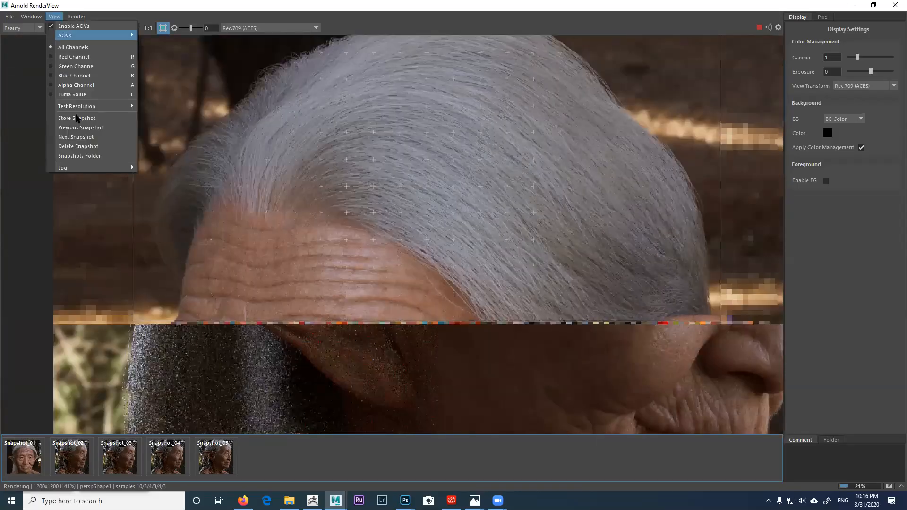
pyautogui.click(76, 118)
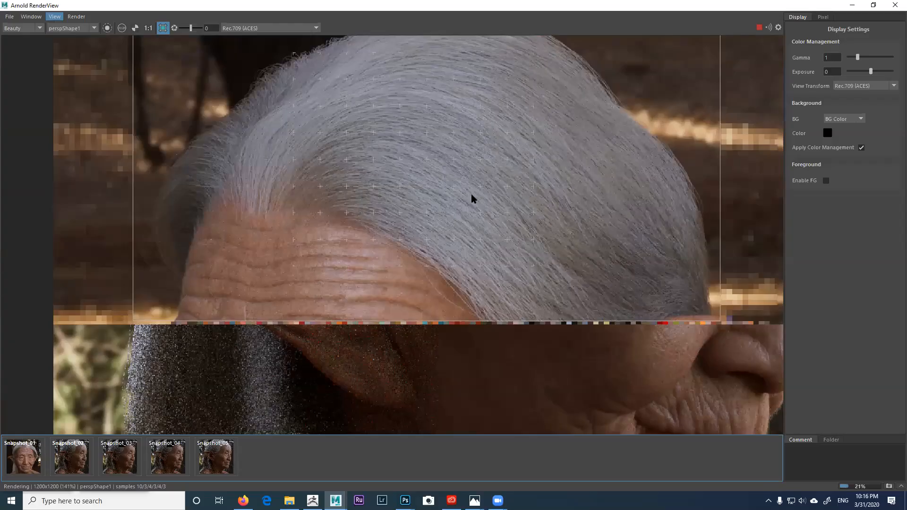
pyautogui.scroll(-3, 469, 194)
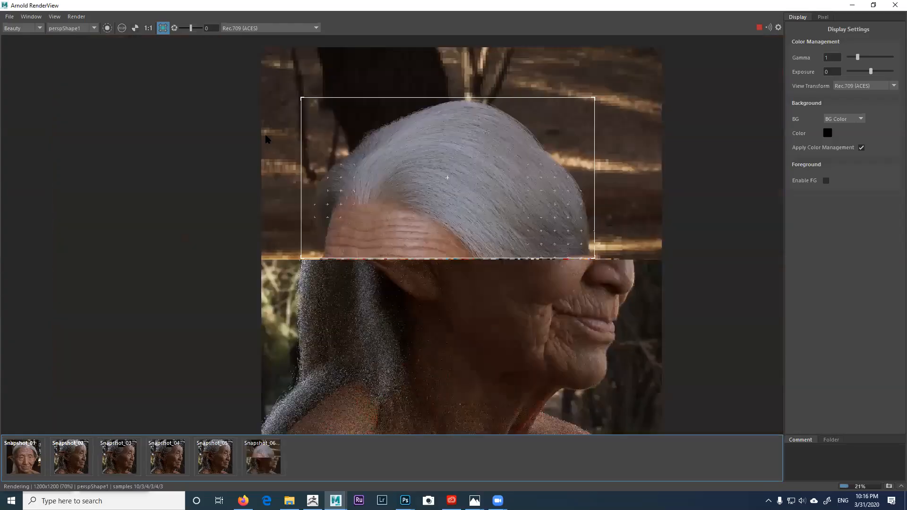
pyautogui.click(758, 27)
# Step: Restore the render window and orbit the persp camera to face the woman head-on
pyautogui.press('super+Down')
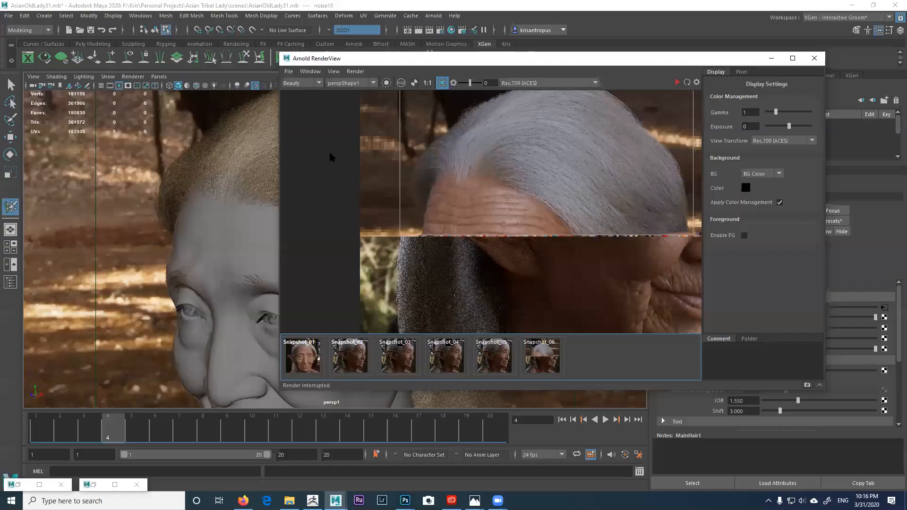
pyautogui.keyDown('alt'); pyautogui.moveTo(317, 219); pyautogui.dragTo(344, 212); pyautogui.keyUp('alt')
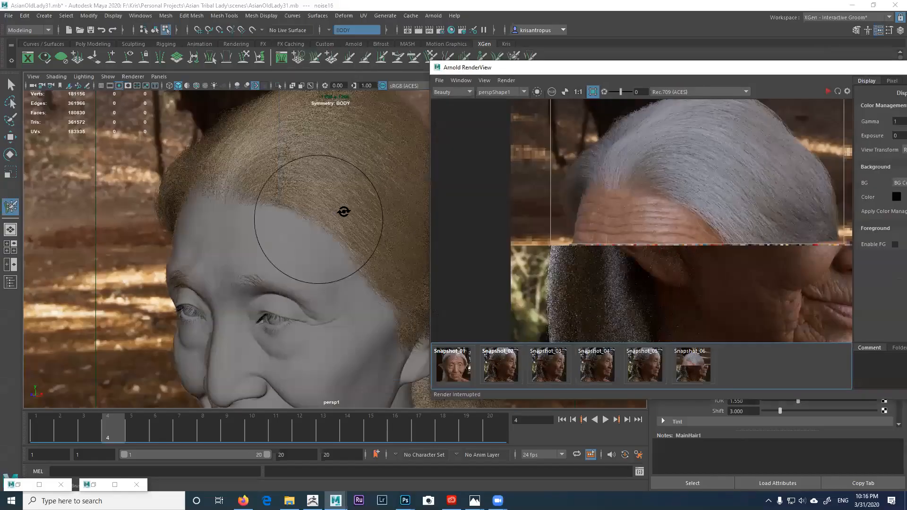
pyautogui.keyDown('alt'); pyautogui.moveTo(310, 182); pyautogui.dragTo(306, 174); pyautogui.keyUp('alt')
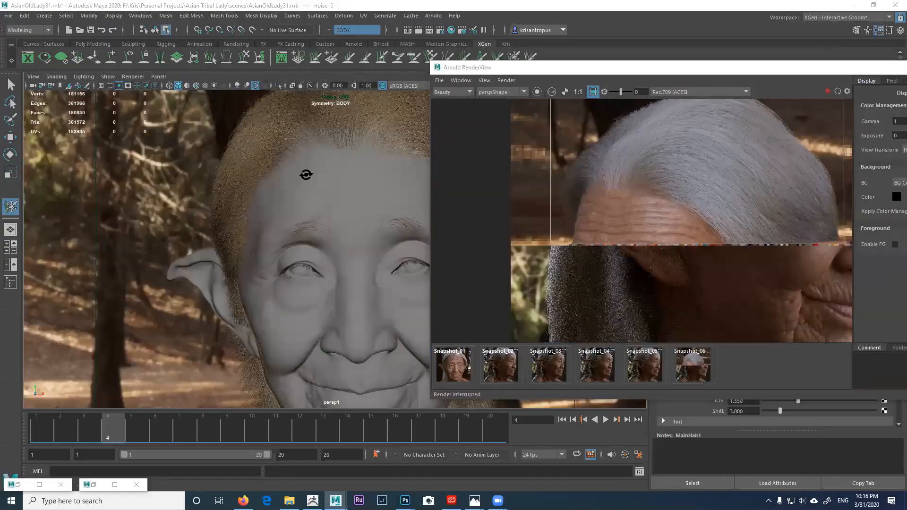
pyautogui.scroll(-3, 304, 182)
pyautogui.scroll(-2, 219, 324)
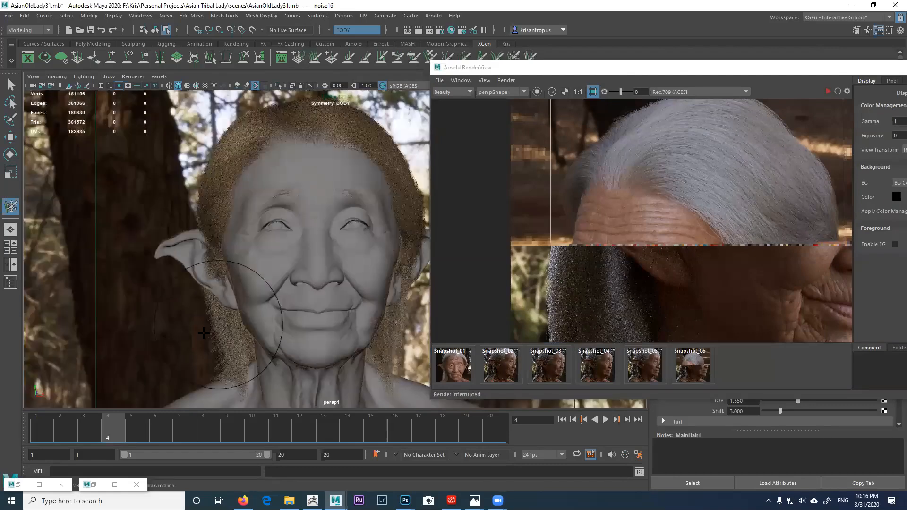
pyautogui.scroll(4, 262, 321)
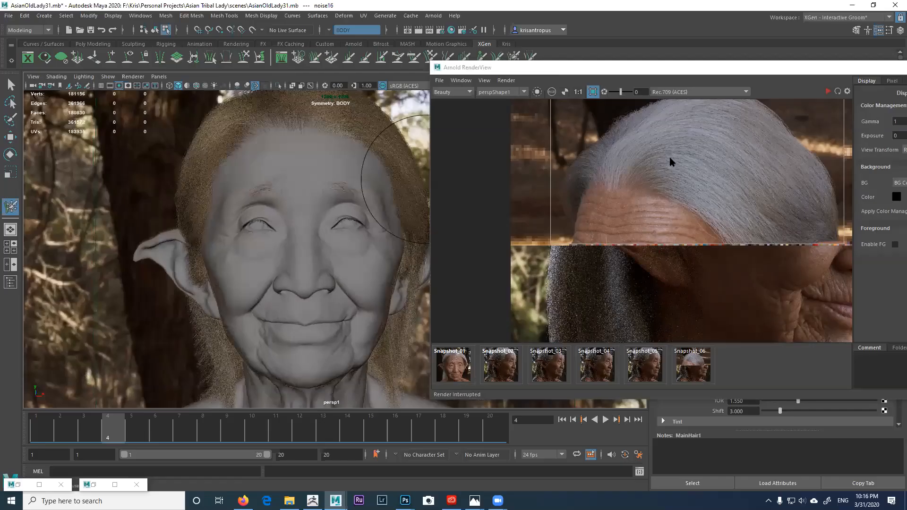
pyautogui.moveTo(551, 72); pyautogui.dragTo(711, 149)
pyautogui.keyDown('alt'); pyautogui.moveTo(347, 236); pyautogui.dragTo(369, 235, button='middle'); pyautogui.keyUp('alt')
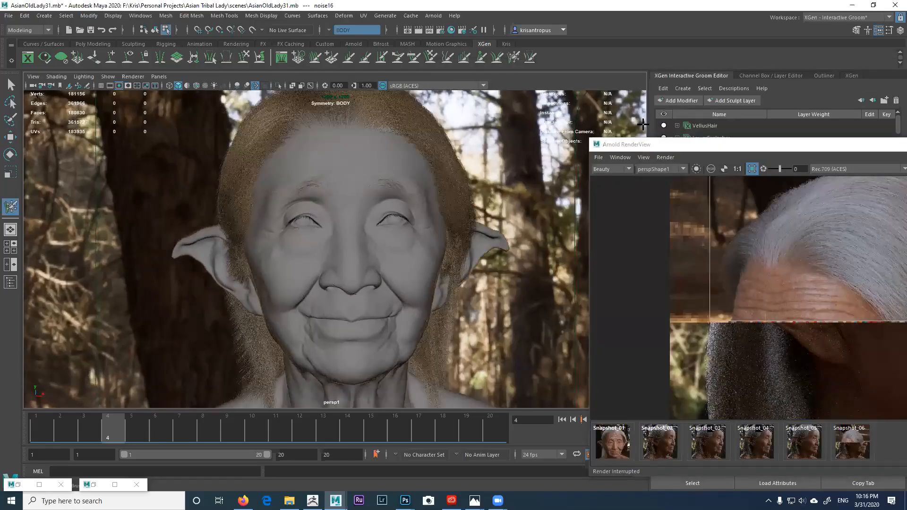
# Step: Widen the groom panel, fine-tune the frontal head framing, and re-render in Arnold
pyautogui.moveTo(647, 133); pyautogui.dragTo(446, 146)
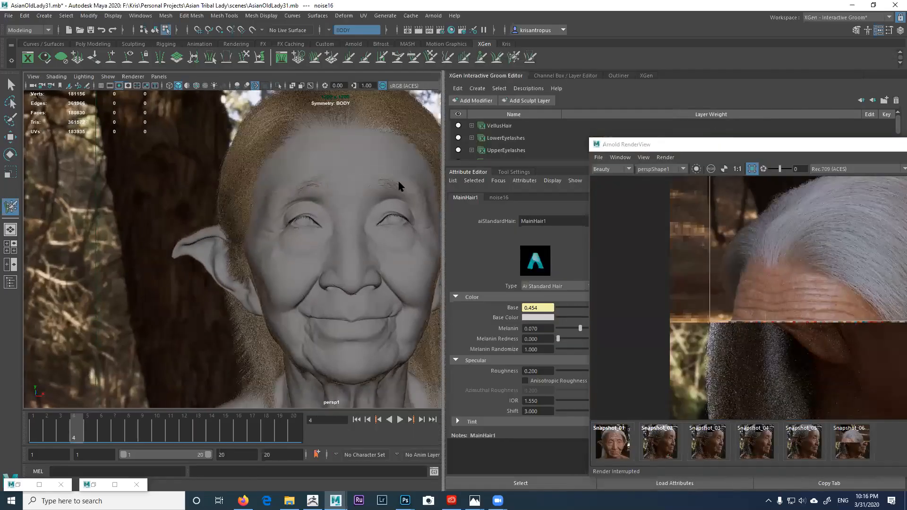
pyautogui.keyDown('alt'); pyautogui.moveTo(277, 219); pyautogui.dragTo(275, 224); pyautogui.keyUp('alt')
pyautogui.keyDown('alt'); pyautogui.moveTo(280, 199); pyautogui.dragTo(281, 202, button='middle'); pyautogui.keyUp('alt')
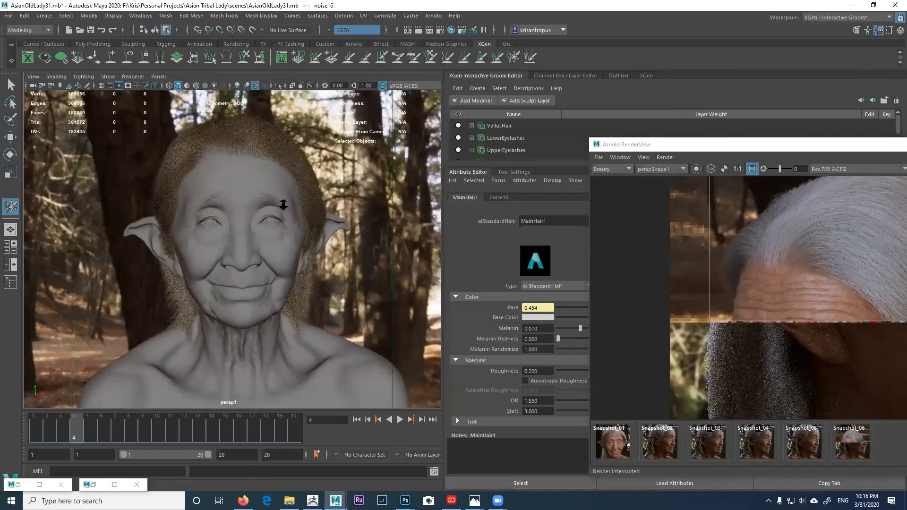
pyautogui.keyDown('alt'); pyautogui.moveTo(283, 204); pyautogui.dragTo(285, 203, button='right'); pyautogui.keyUp('alt')
pyautogui.keyDown('alt'); pyautogui.moveTo(279, 210); pyautogui.dragTo(279, 208, button='middle'); pyautogui.keyUp('alt')
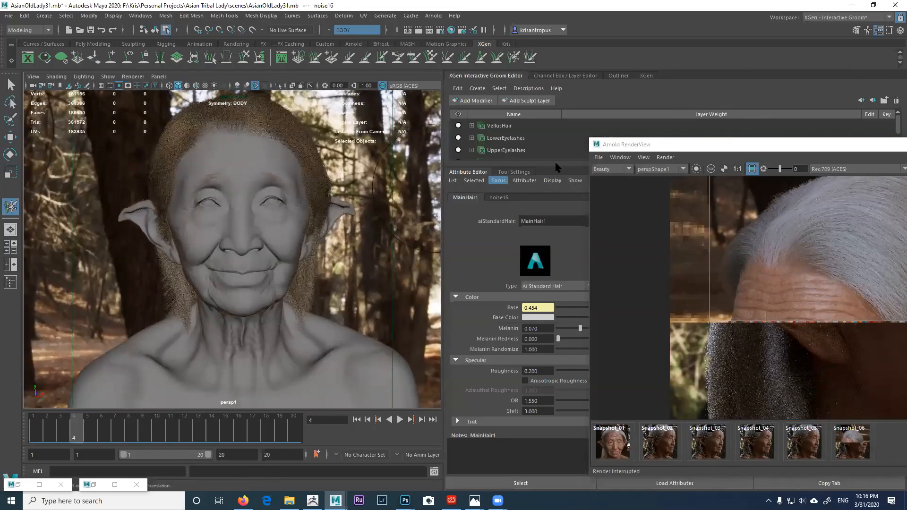
pyautogui.moveTo(760, 148); pyautogui.dragTo(460, 78)
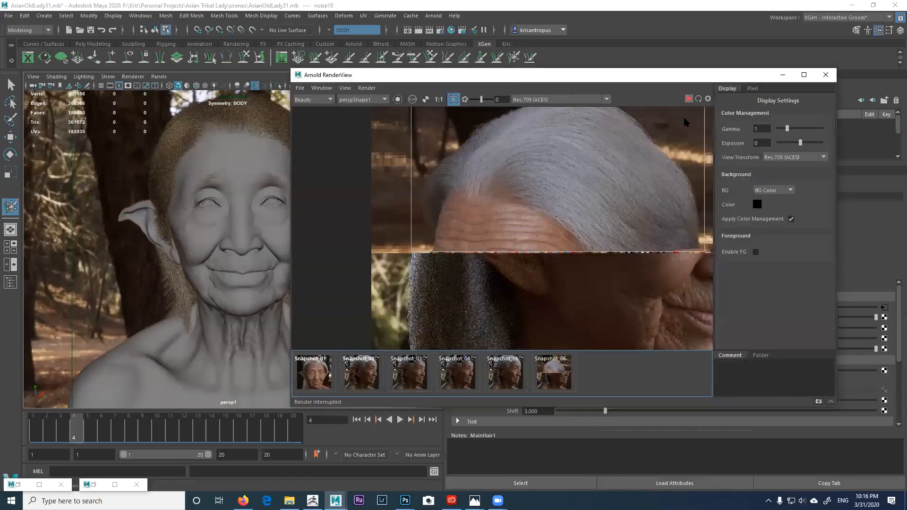
pyautogui.click(689, 100)
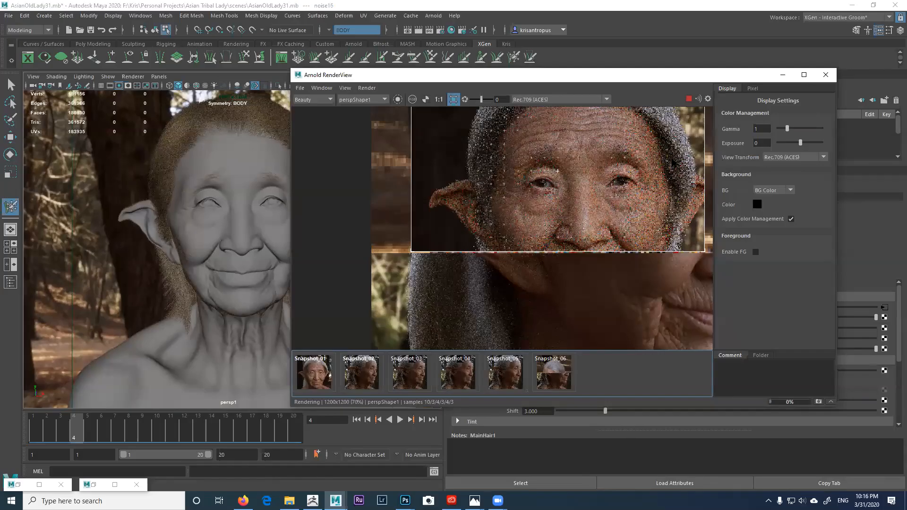
# Step: Maximize RenderView and crop-render a region around the woman's hair and face
pyautogui.click(803, 74)
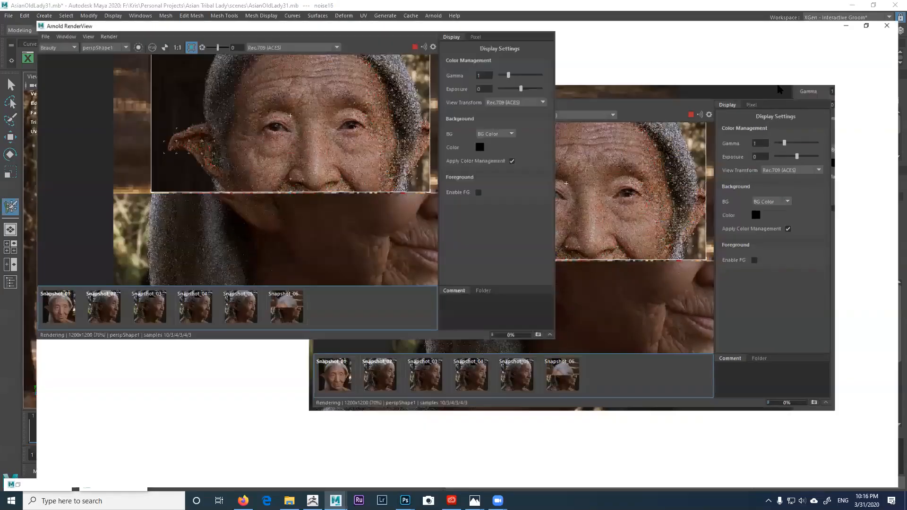
pyautogui.click(163, 28)
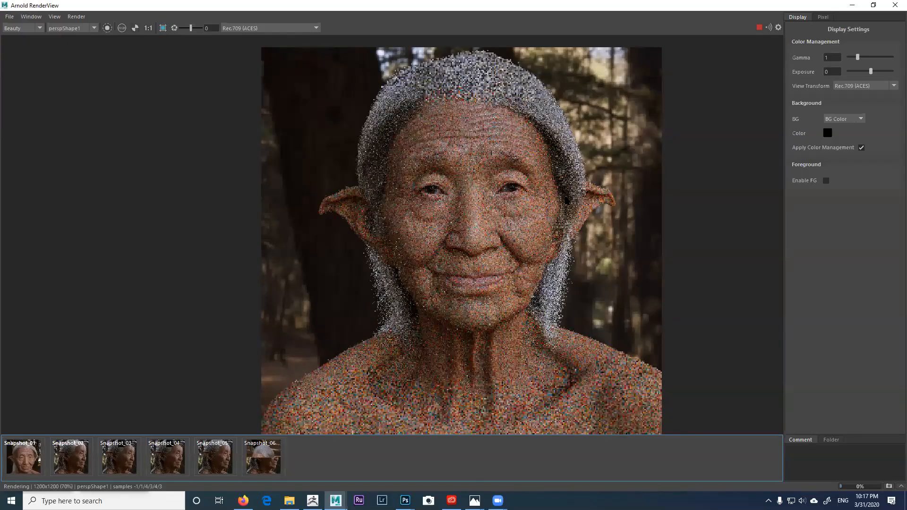
pyautogui.scroll(1, 566, 181)
pyautogui.moveTo(565, 189); pyautogui.dragTo(570, 218, button='middle')
pyautogui.click(162, 29)
pyautogui.moveTo(455, 202); pyautogui.dragTo(449, 227, button='middle')
pyautogui.moveTo(224, 54); pyautogui.dragTo(640, 342)
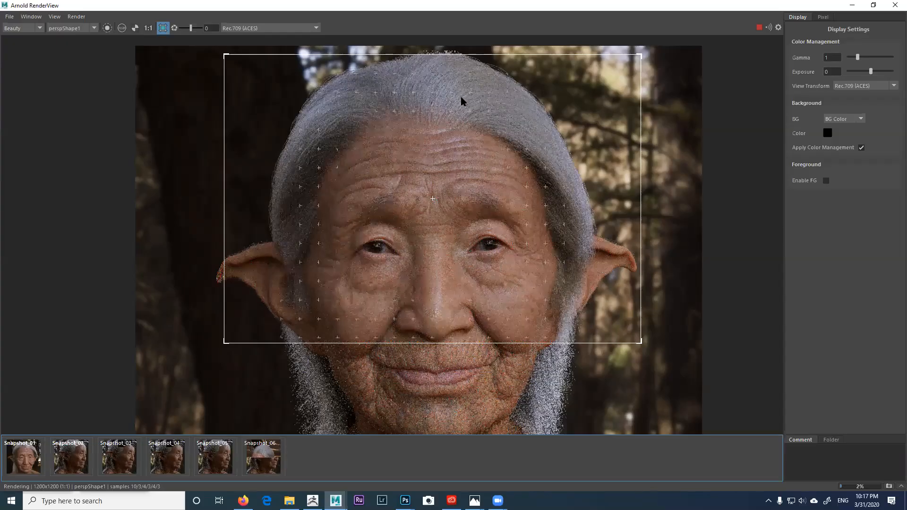
# Step: Restore and narrow the RenderView window to expose the hair shader attributes
pyautogui.click(874, 6)
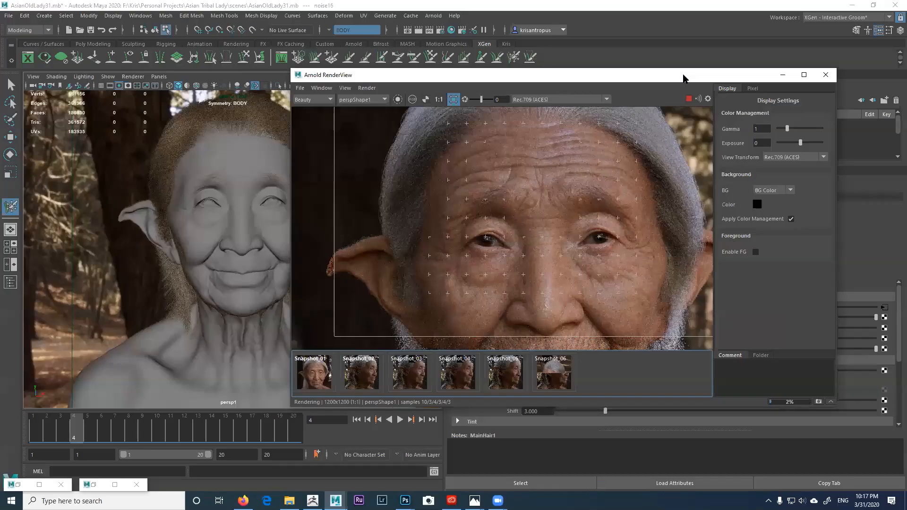
pyautogui.moveTo(683, 78); pyautogui.dragTo(583, 79)
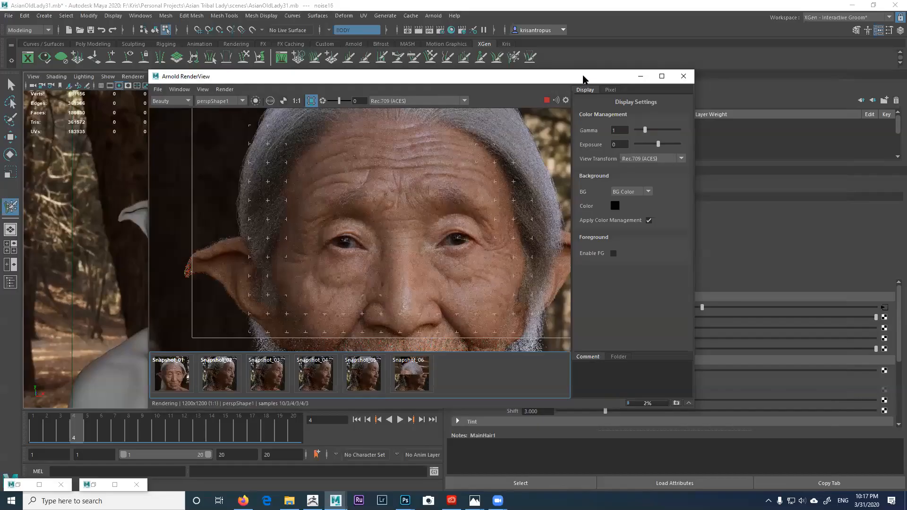
pyautogui.moveTo(583, 79); pyautogui.dragTo(437, 46)
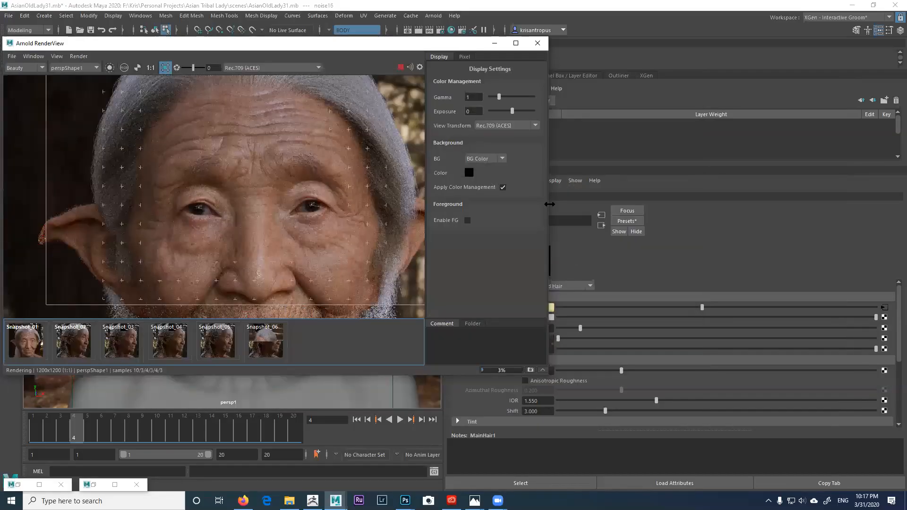
pyautogui.moveTo(549, 204); pyautogui.dragTo(260, 218)
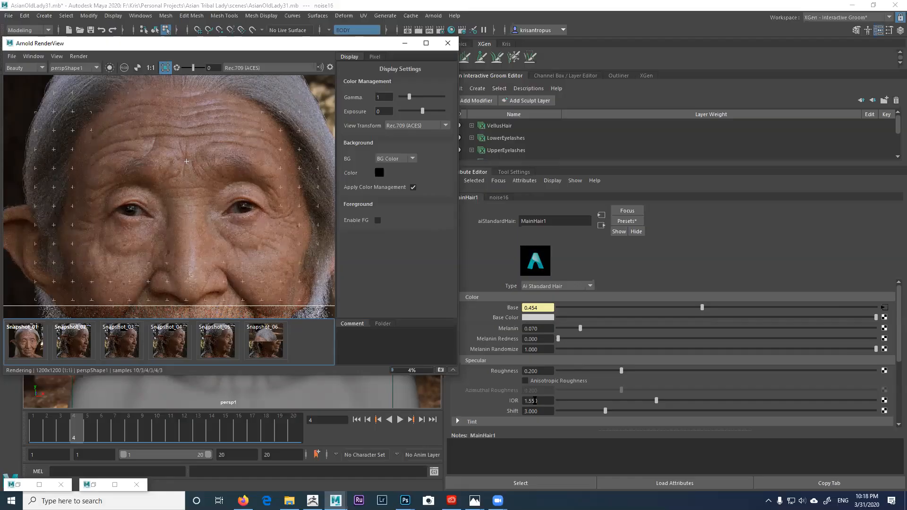
# Step: Set the MainHair1 aiStandardHair IOR to 1.8 and roughness to 0.15
pyautogui.click(538, 401)
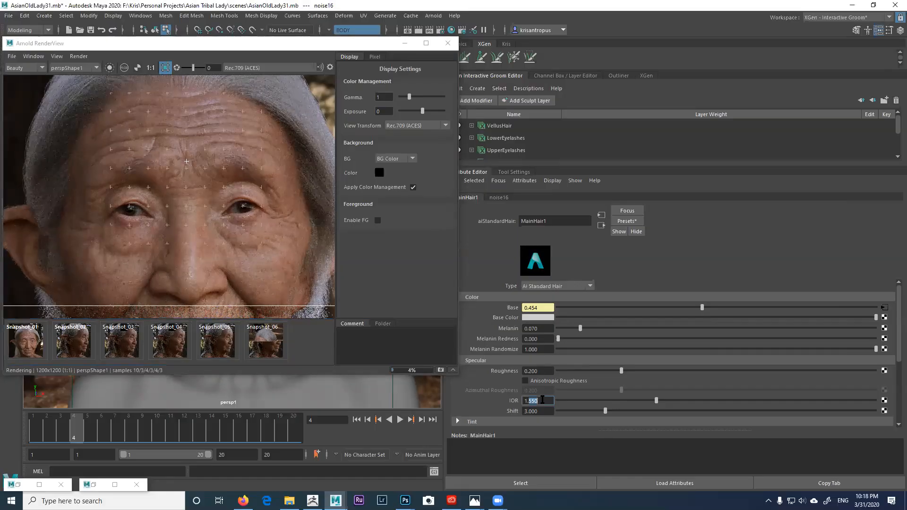
pyautogui.write('1.8')
pyautogui.press('Return')
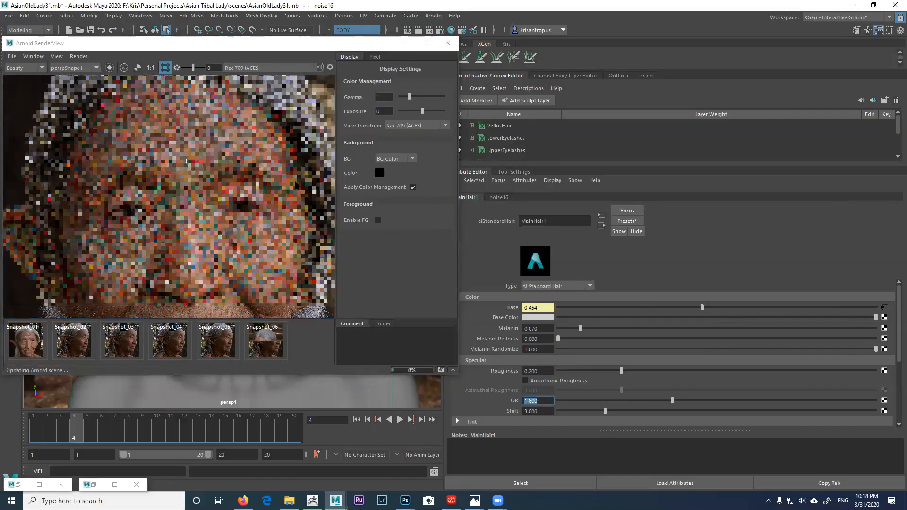
pyautogui.moveTo(278, 184); pyautogui.dragTo(264, 222, button='middle')
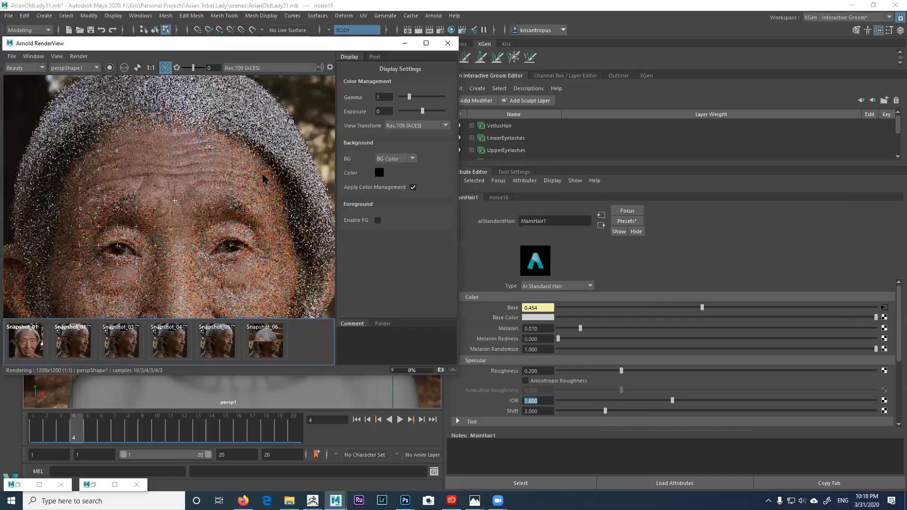
pyautogui.moveTo(174, 200); pyautogui.dragTo(171, 208, button='middle')
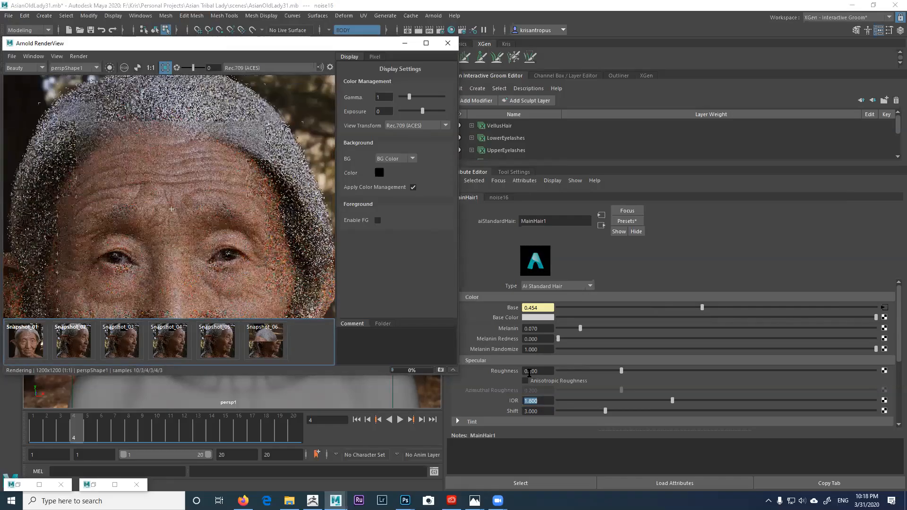
pyautogui.moveTo(528, 372); pyautogui.dragTo(547, 373)
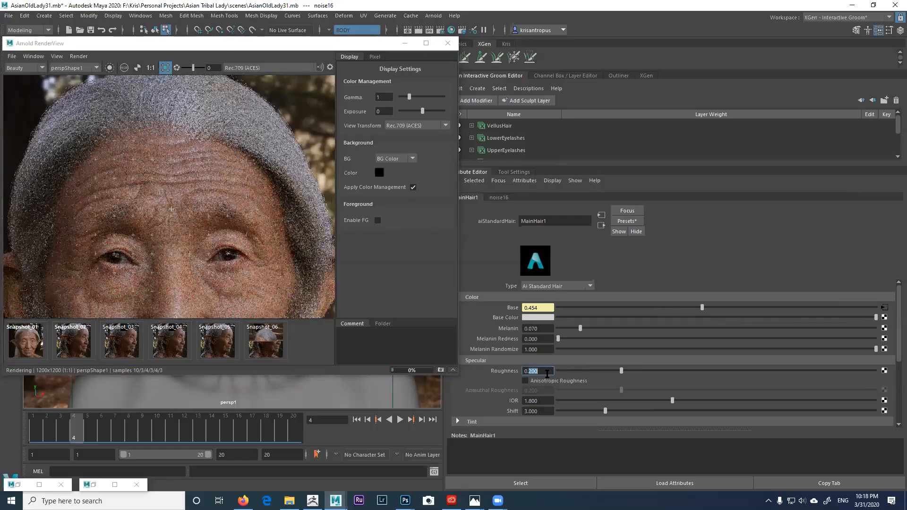
pyautogui.write('150')
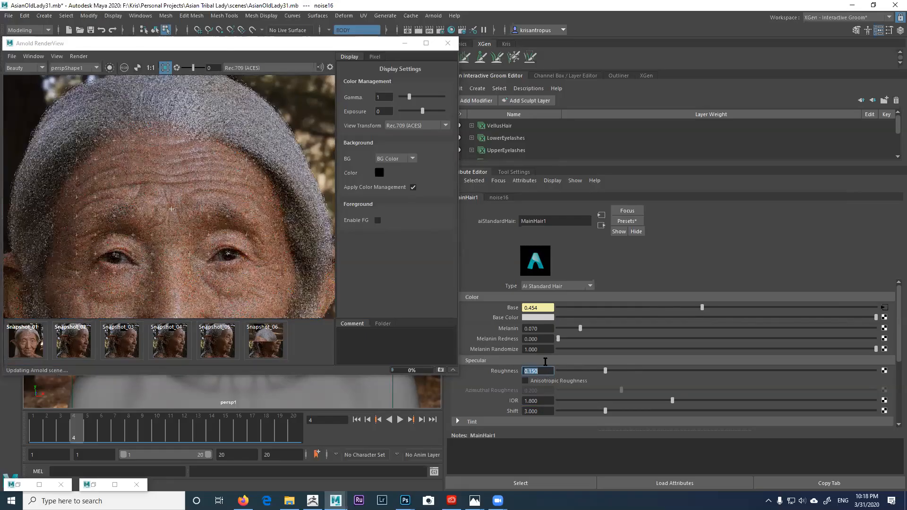
pyautogui.press('Return')
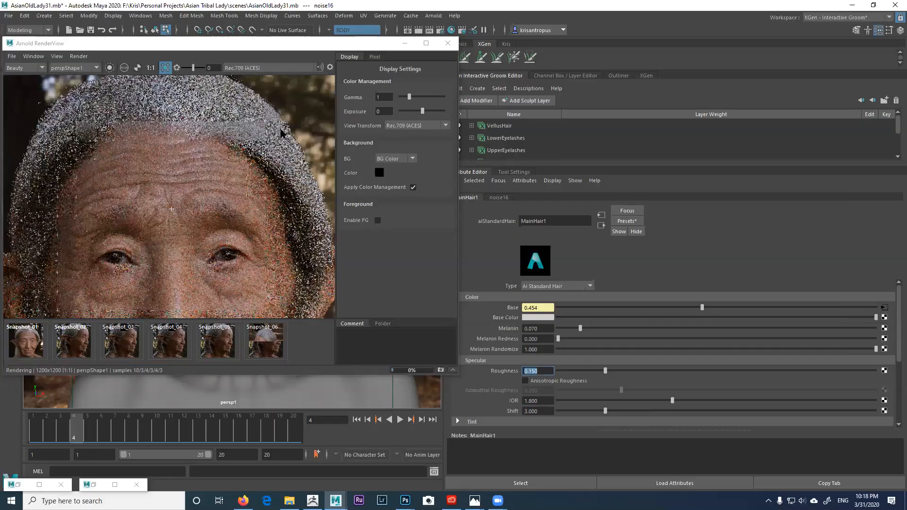
# Step: Inspect the re-rendering hair and maximize RenderView again
pyautogui.moveTo(249, 125); pyautogui.dragTo(253, 162, button='middle')
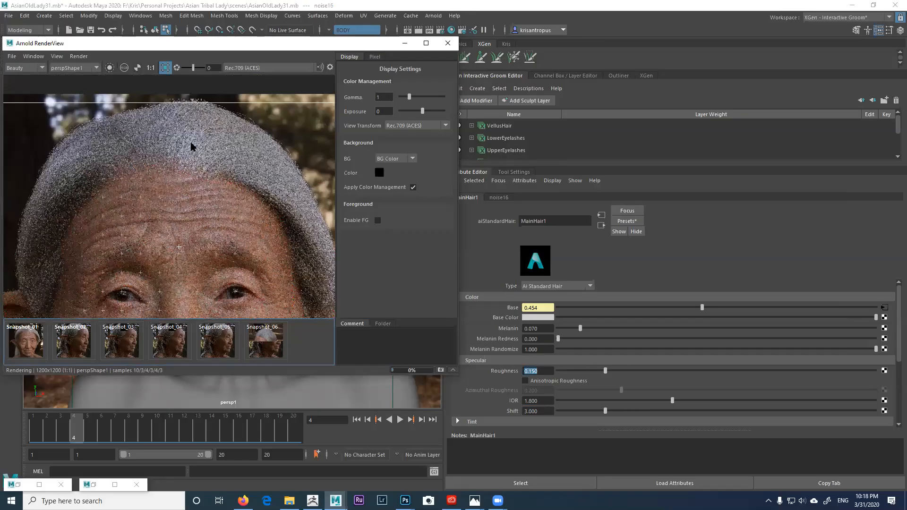
pyautogui.scroll(2, 195, 154)
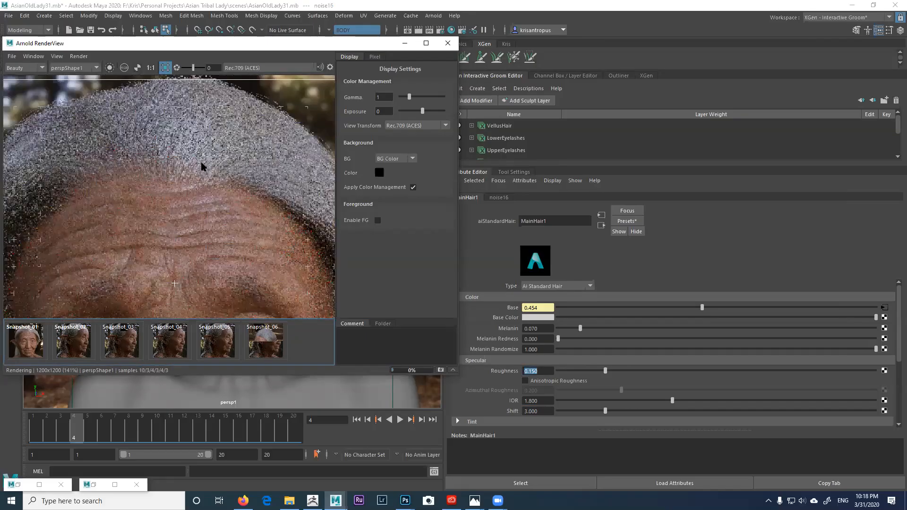
pyautogui.scroll(2, 197, 166)
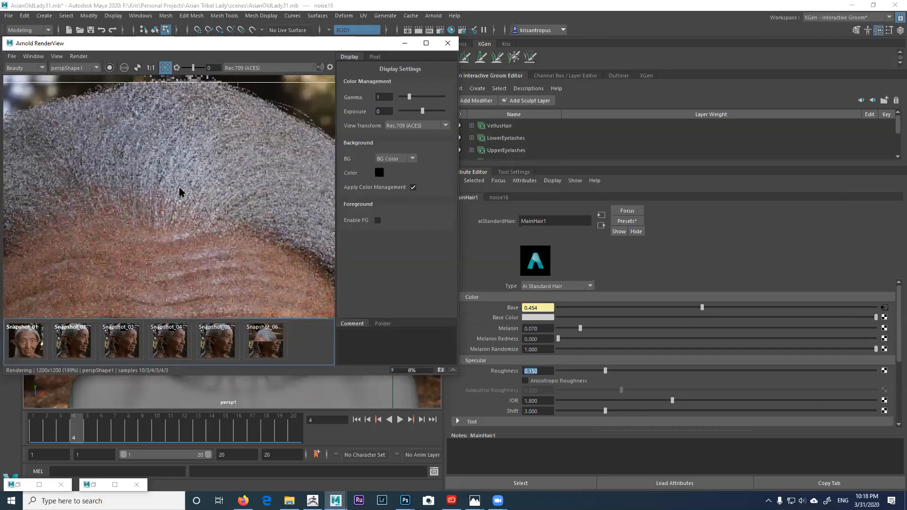
pyautogui.scroll(-1, 191, 197)
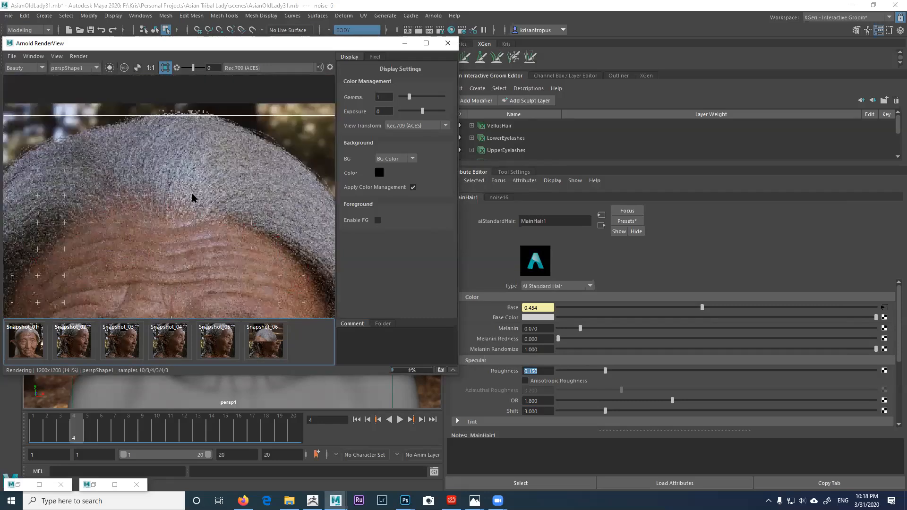
pyautogui.scroll(-1, 192, 197)
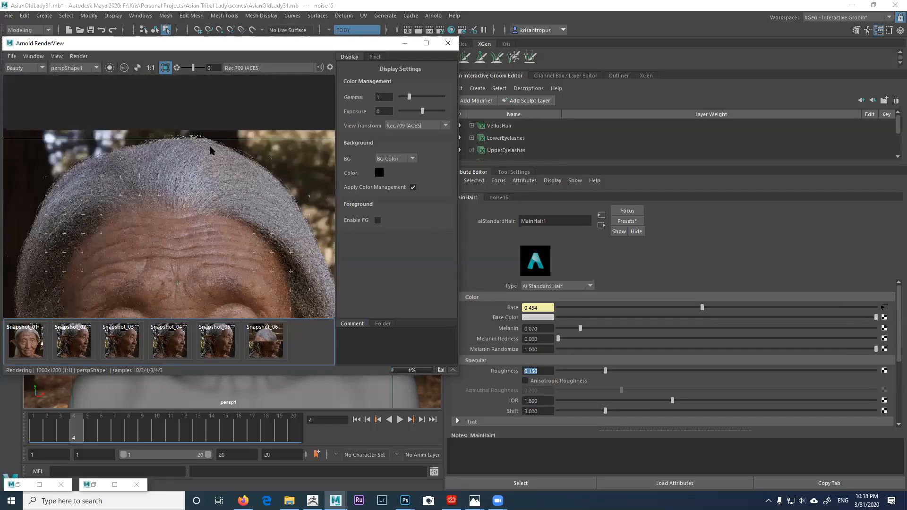
pyautogui.click(426, 43)
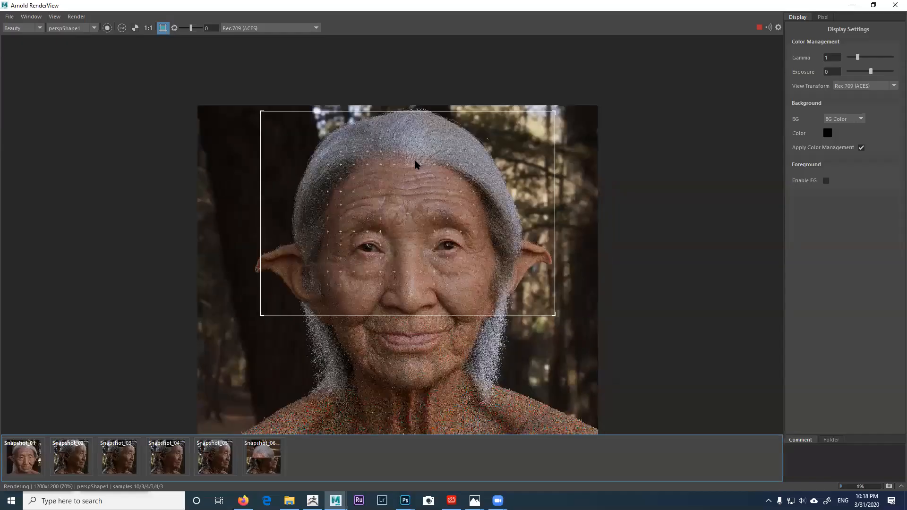
pyautogui.scroll(1, 428, 165)
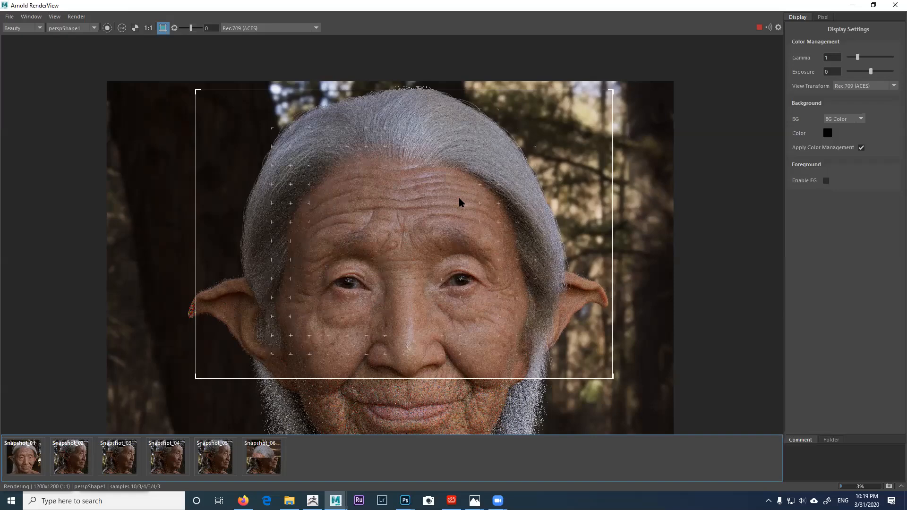
pyautogui.scroll(1, 471, 161)
pyautogui.moveTo(479, 201); pyautogui.dragTo(491, 160, button='middle')
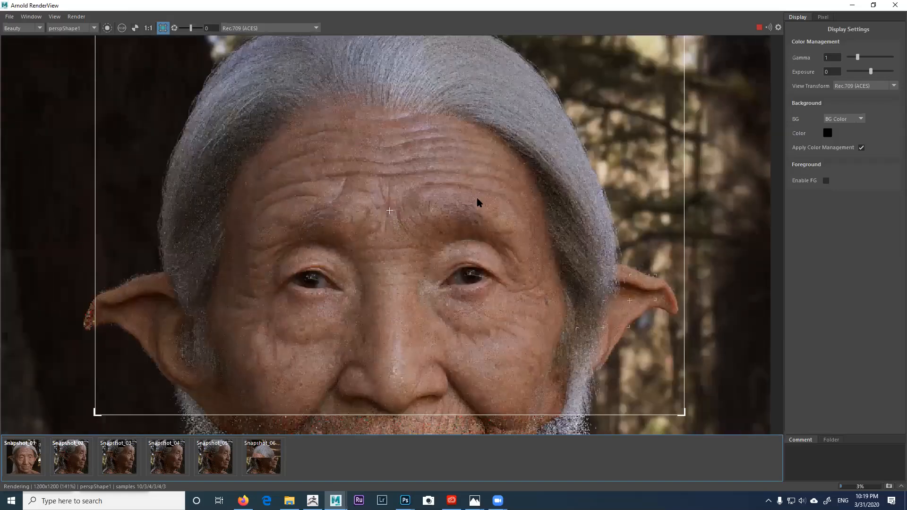
pyautogui.moveTo(477, 199); pyautogui.dragTo(484, 245, button='middle')
pyautogui.scroll(1, 462, 177)
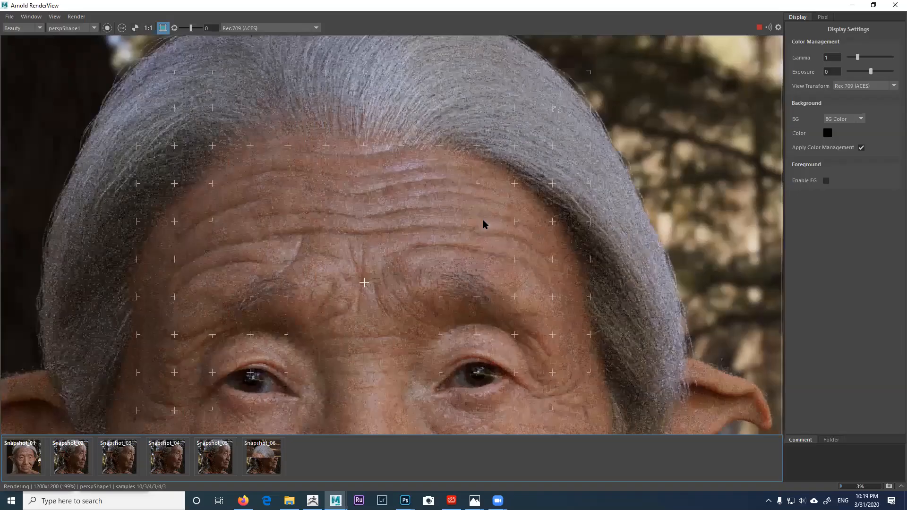
pyautogui.moveTo(438, 170); pyautogui.dragTo(463, 229, button='middle')
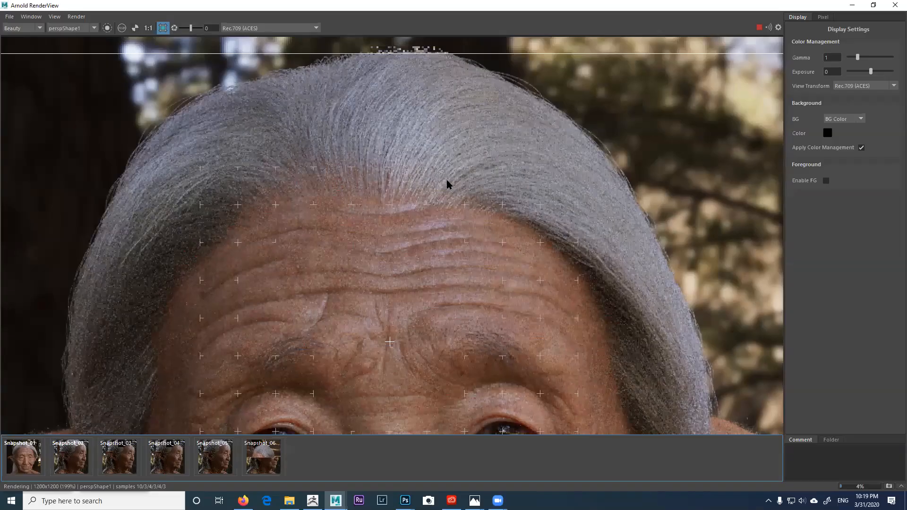
pyautogui.scroll(-1, 447, 167)
pyautogui.moveTo(448, 189); pyautogui.dragTo(435, 164, button='middle')
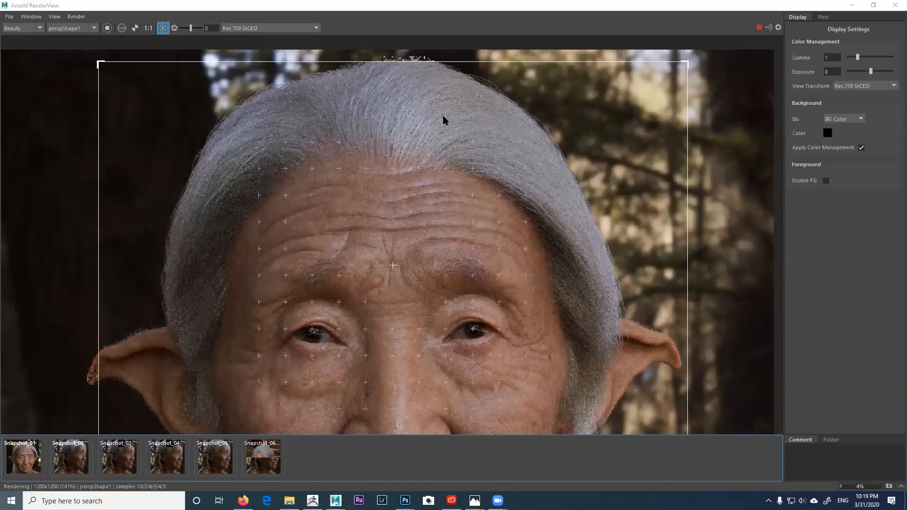
pyautogui.moveTo(450, 150); pyautogui.dragTo(450, 141, button='middle')
pyautogui.moveTo(454, 186); pyautogui.dragTo(460, 163, button='middle')
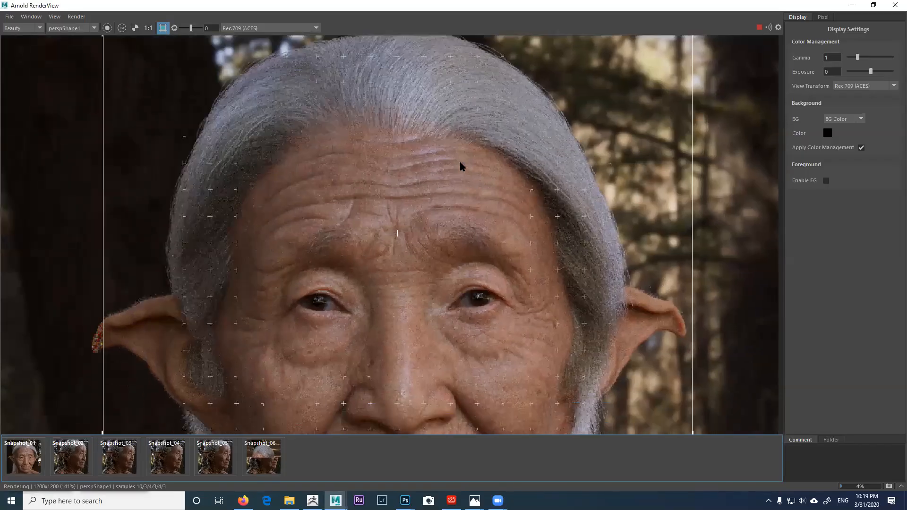
pyautogui.scroll(-1, 393, 189)
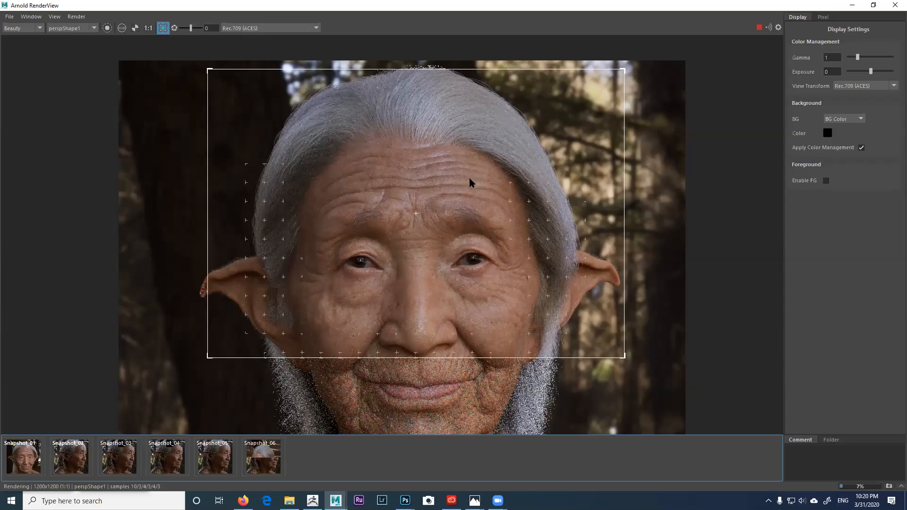
pyautogui.click(55, 17)
# Step: Store a seventh snapshot, centre the face, and stop the render
pyautogui.click(63, 116)
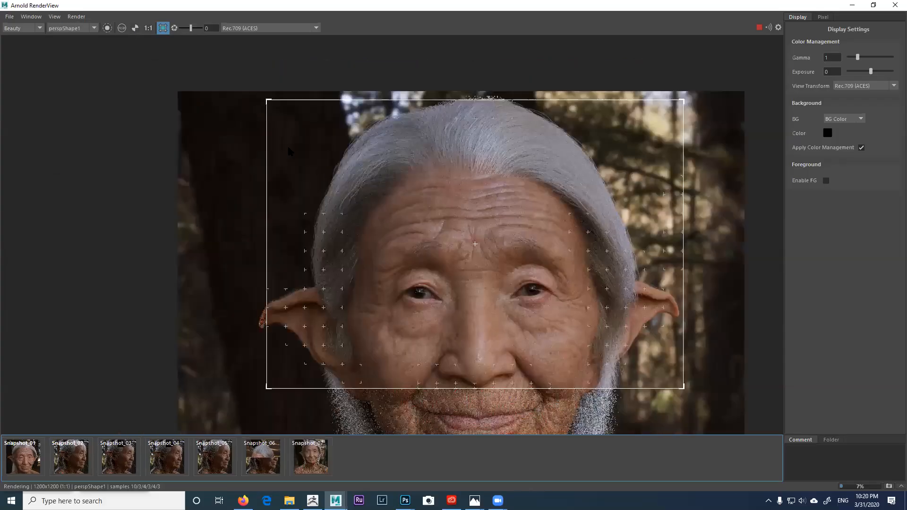
pyautogui.scroll(2, 287, 144)
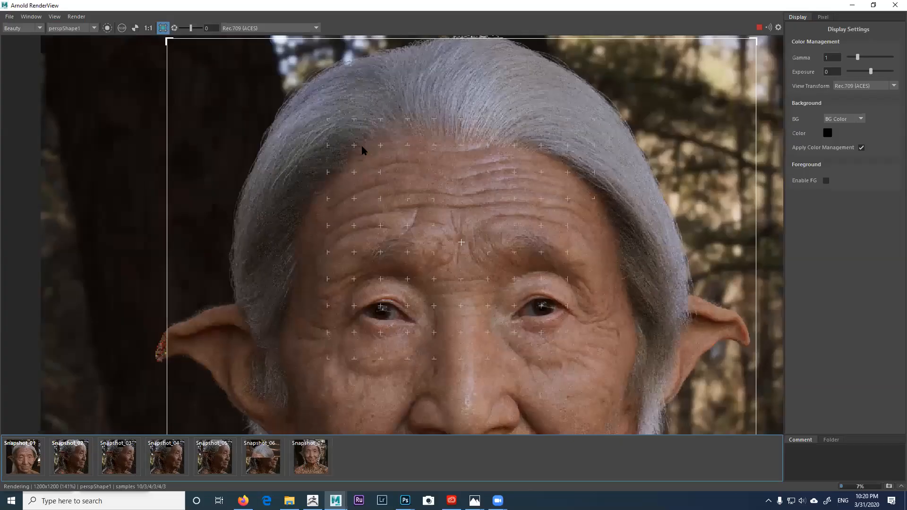
pyautogui.moveTo(625, 68); pyautogui.dragTo(600, 67, button='middle')
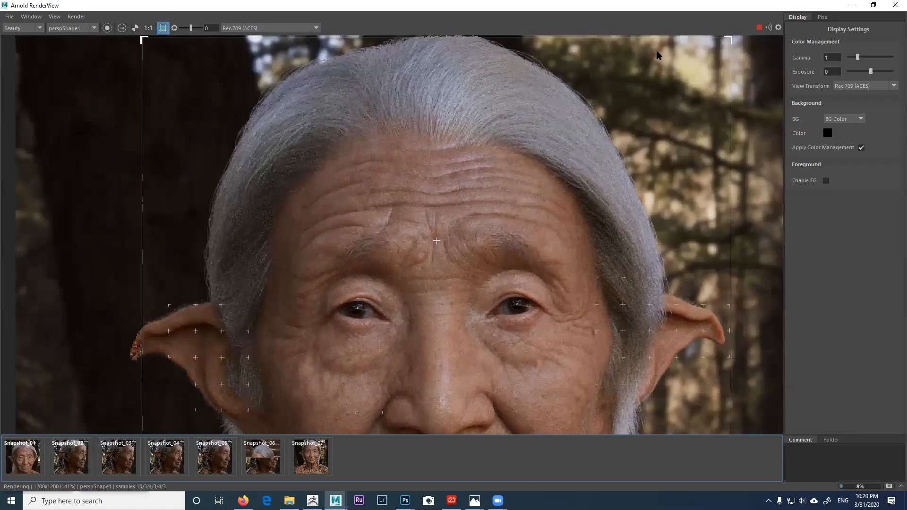
pyautogui.click(758, 27)
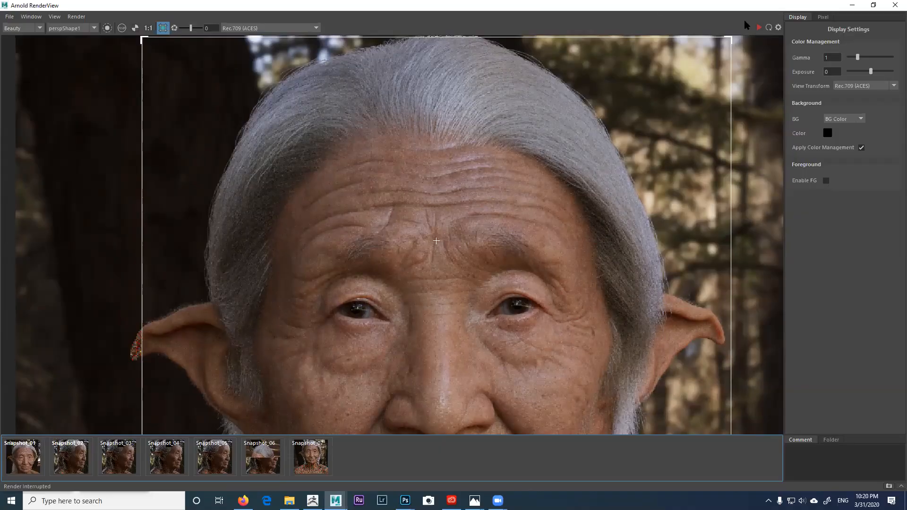
# Step: Minimize RenderView, orbit to a side view, and expand MainHair's noise15, clump4, guide4 modifiers
pyautogui.click(852, 5)
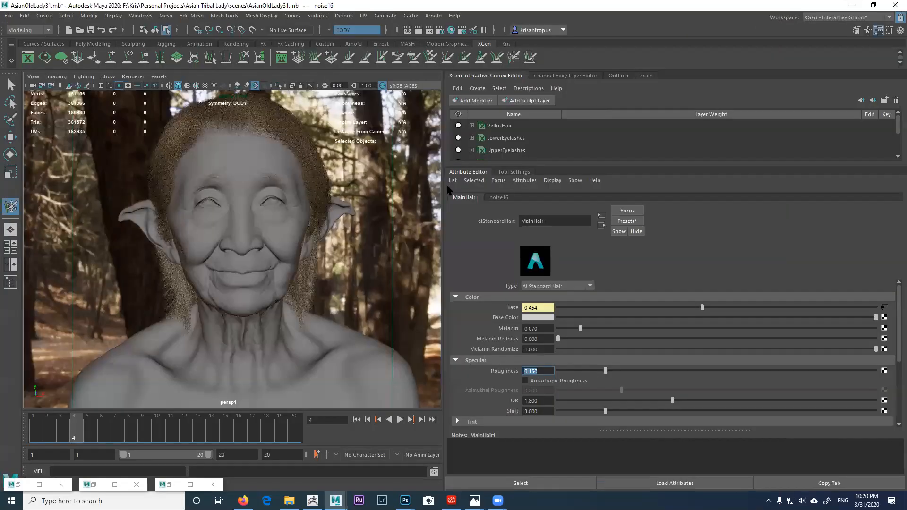
pyautogui.keyDown('alt'); pyautogui.moveTo(309, 203); pyautogui.dragTo(284, 203); pyautogui.keyUp('alt')
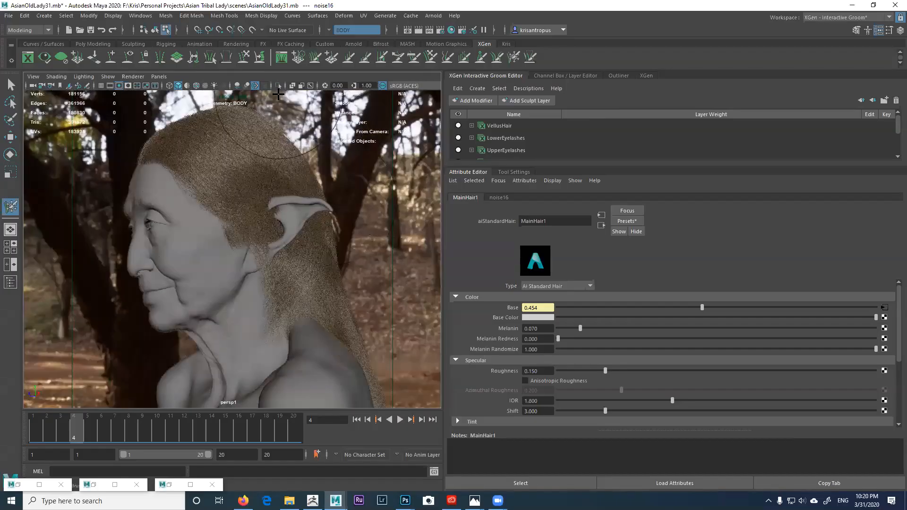
pyautogui.moveTo(565, 165); pyautogui.dragTo(569, 252)
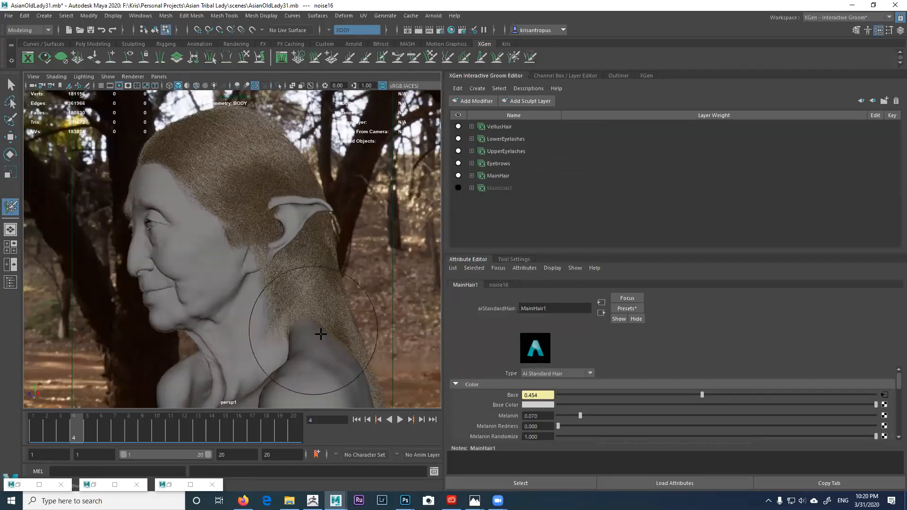
pyautogui.keyDown('alt'); pyautogui.moveTo(319, 334); pyautogui.dragTo(319, 293); pyautogui.keyUp('alt')
pyautogui.keyDown('alt'); pyautogui.moveTo(320, 293); pyautogui.dragTo(329, 298, button='middle'); pyautogui.keyUp('alt')
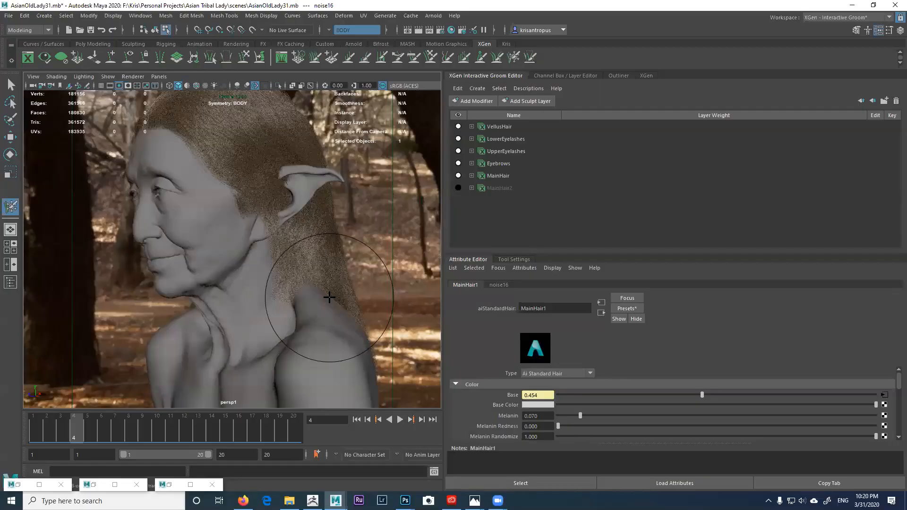
pyautogui.click(471, 176)
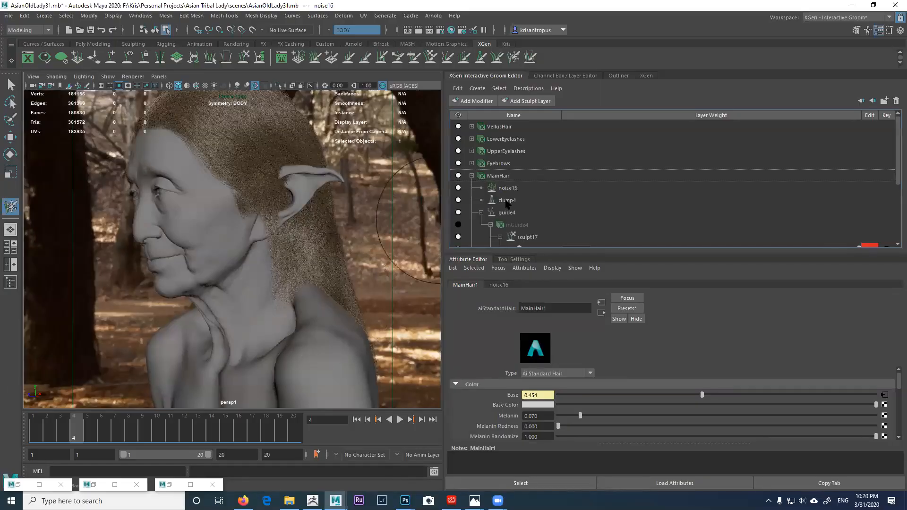
pyautogui.click(9, 15)
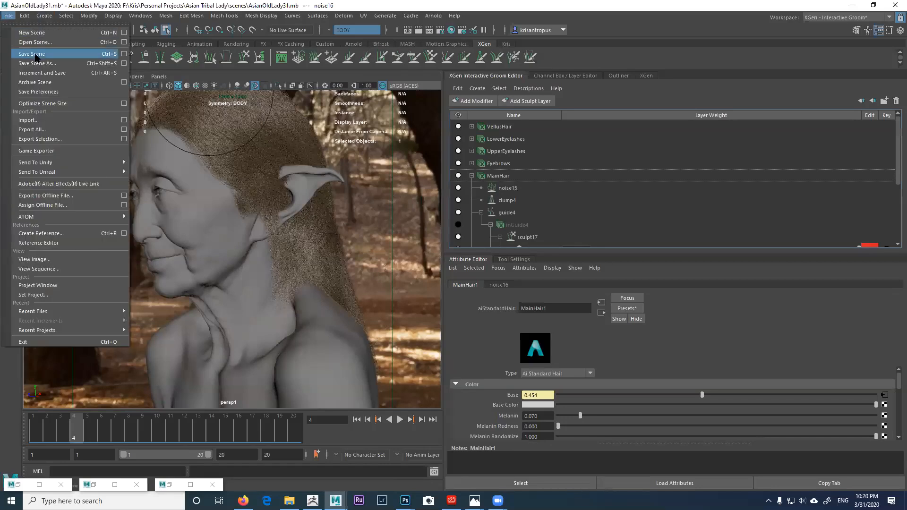
# Step: Save the scene as the new version AsianOldLady32.mb
pyautogui.click(57, 63)
pyautogui.click(148, 349)
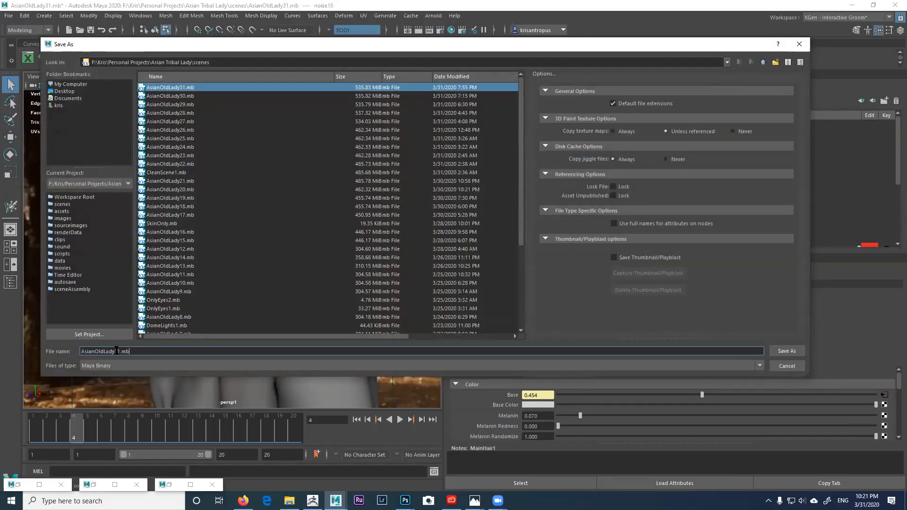
pyautogui.click(118, 352)
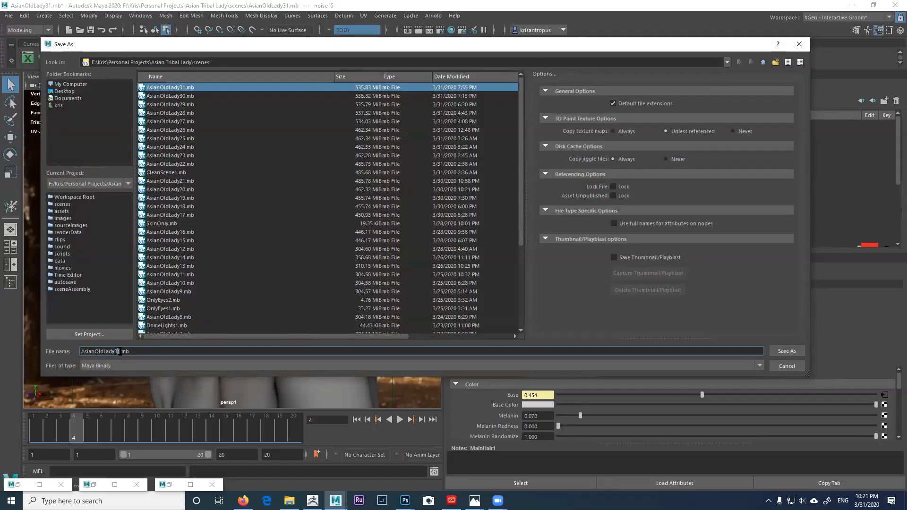
pyautogui.write('2')
pyautogui.click(782, 351)
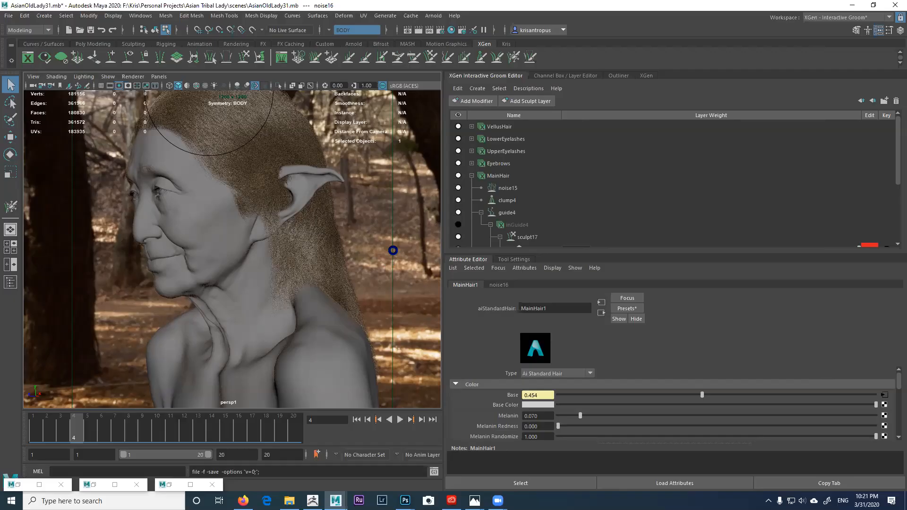
# Step: Widen the viewport, orbit behind the figure, and list modifiers available for MainHair
pyautogui.hotkey('ctrl', 'alt', 's')
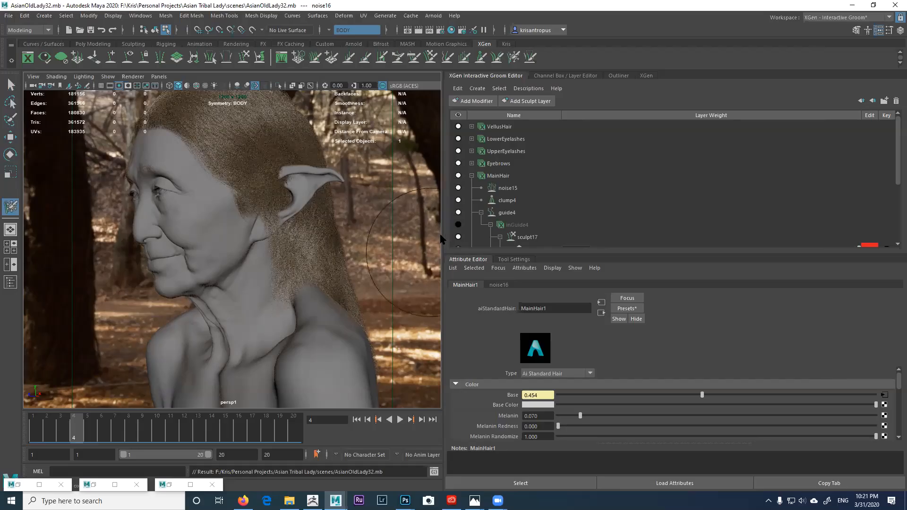
pyautogui.moveTo(442, 238); pyautogui.dragTo(470, 240)
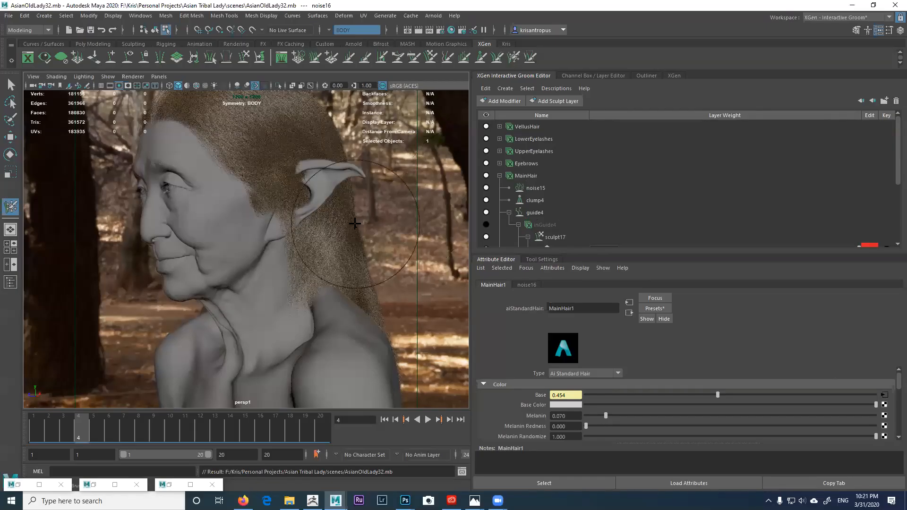
pyautogui.moveTo(324, 226)
pyautogui.keyDown('alt'); pyautogui.mouseDown()
pyautogui.moveTo(244, 224)
pyautogui.moveTo(273, 225)
pyautogui.moveTo(304, 202)
pyautogui.moveTo(265, 211)
pyautogui.mouseUp(); pyautogui.keyUp('alt')
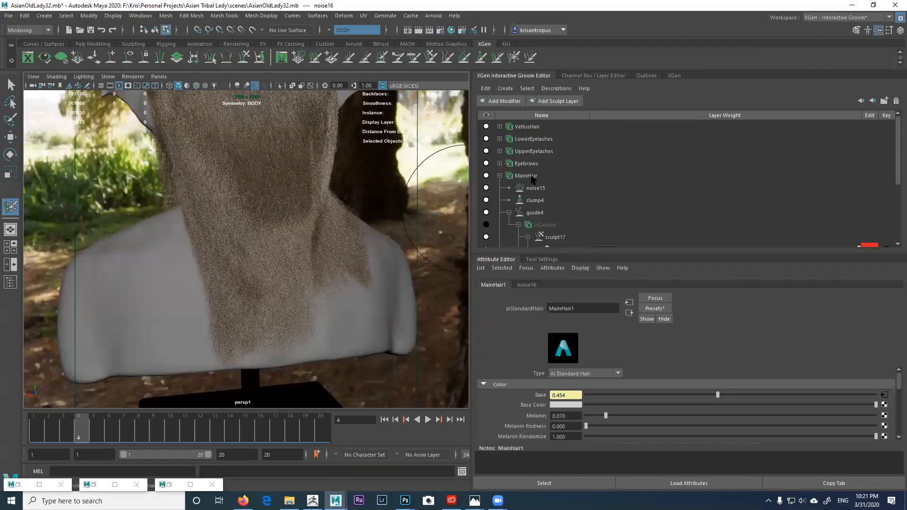
pyautogui.click(528, 176)
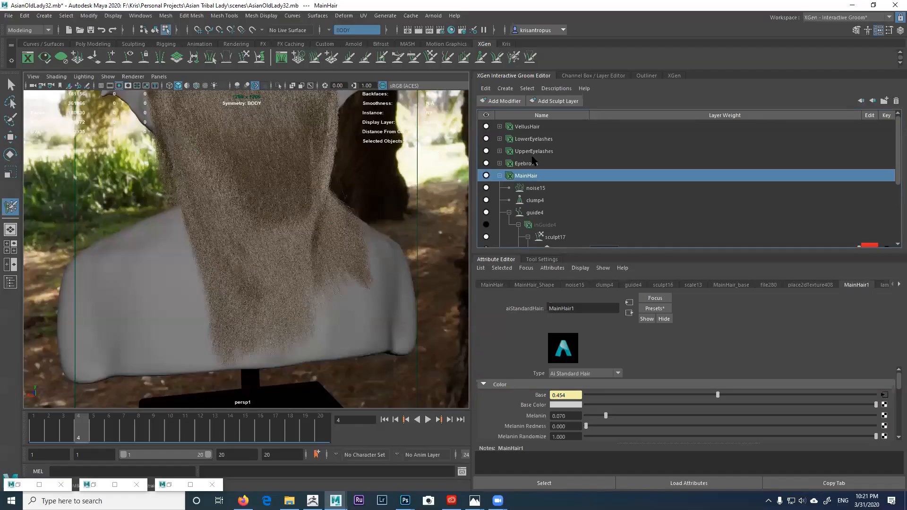
pyautogui.click(505, 101)
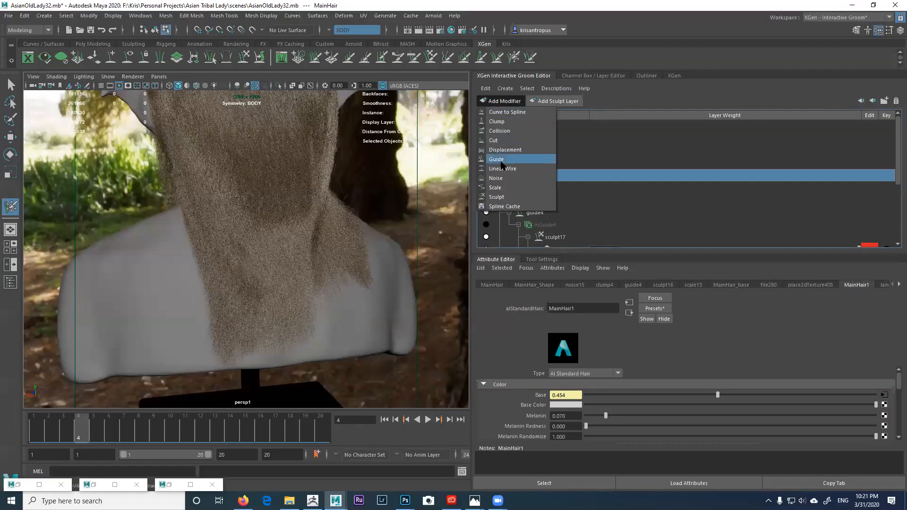
# Step: Add a sculpt20 modifier to MainHair and start editing its Sculpt Layer 1
pyautogui.click(504, 196)
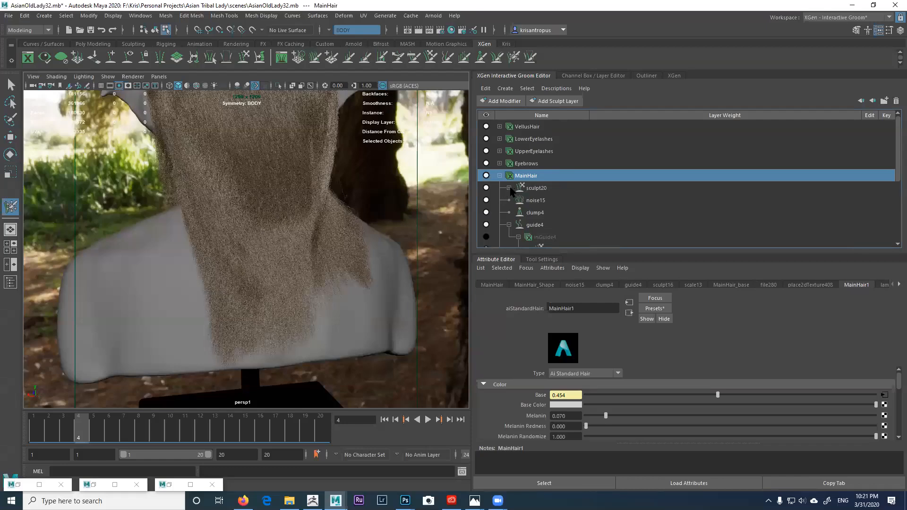
pyautogui.click(509, 188)
pyautogui.click(869, 200)
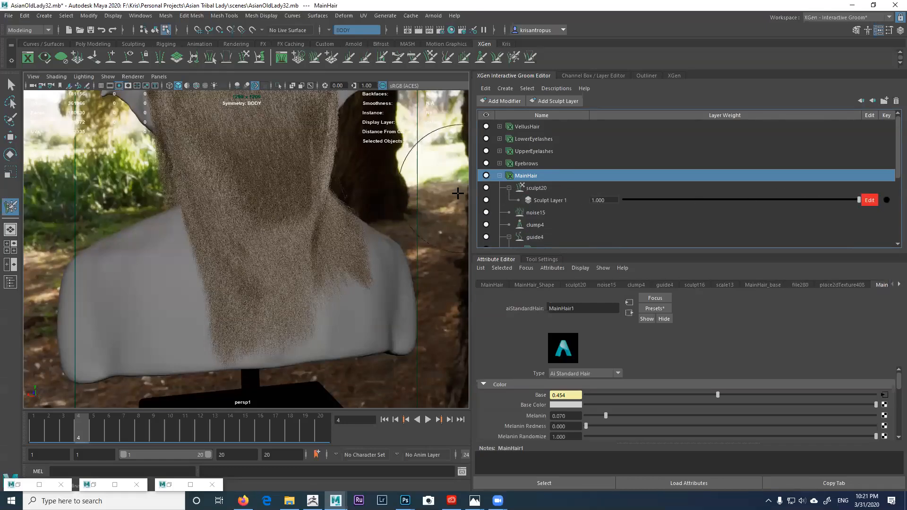
# Step: Cut the long back hair ends so they stop above the shoulders
pyautogui.click(364, 60)
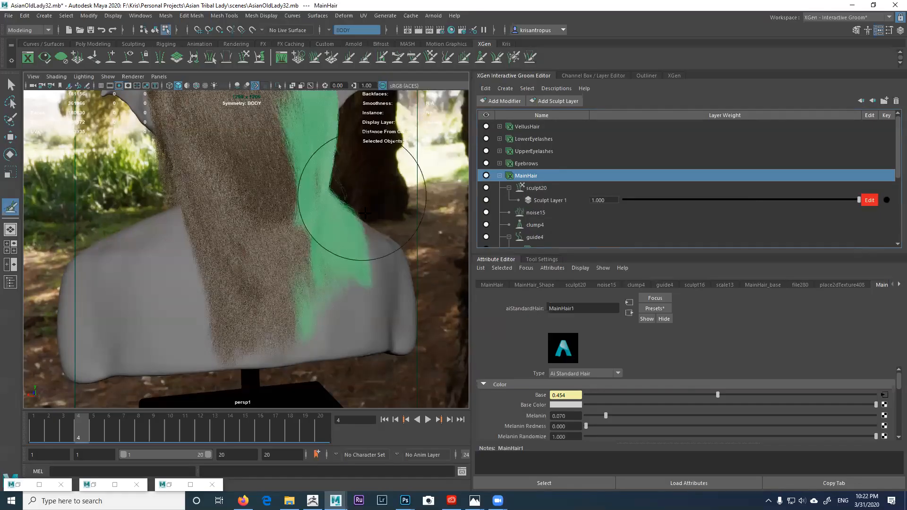
pyautogui.keyDown('alt'); pyautogui.moveTo(347, 264); pyautogui.dragTo(352, 212, button='middle'); pyautogui.keyUp('alt')
pyautogui.keyDown('alt'); pyautogui.moveTo(321, 249); pyautogui.dragTo(316, 272); pyautogui.keyUp('alt')
pyautogui.keyDown('alt'); pyautogui.moveTo(316, 272); pyautogui.dragTo(334, 255, button='right'); pyautogui.keyUp('alt')
pyautogui.keyDown('alt'); pyautogui.moveTo(326, 305); pyautogui.dragTo(324, 236, button='middle'); pyautogui.keyUp('alt')
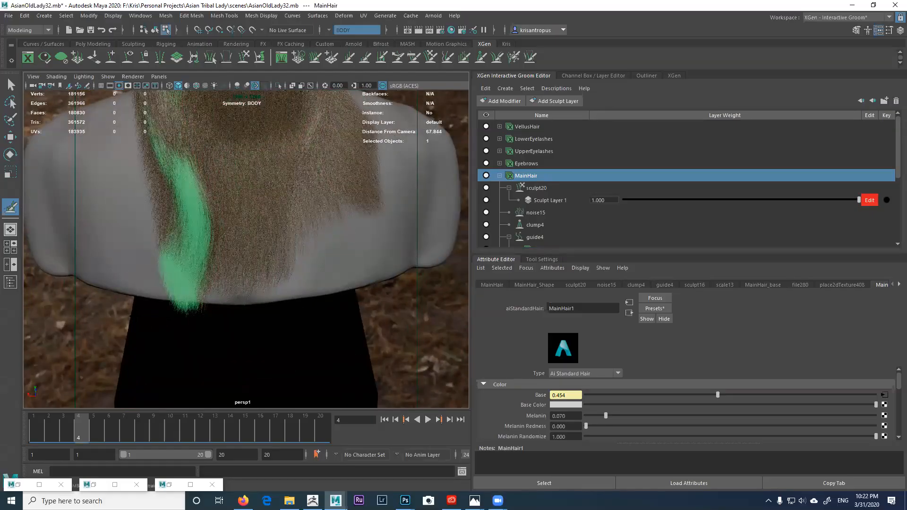
pyautogui.moveTo(188, 288)
pyautogui.mouseDown()
pyautogui.moveTo(227, 298)
pyautogui.moveTo(251, 320)
pyautogui.moveTo(312, 328)
pyautogui.mouseUp()
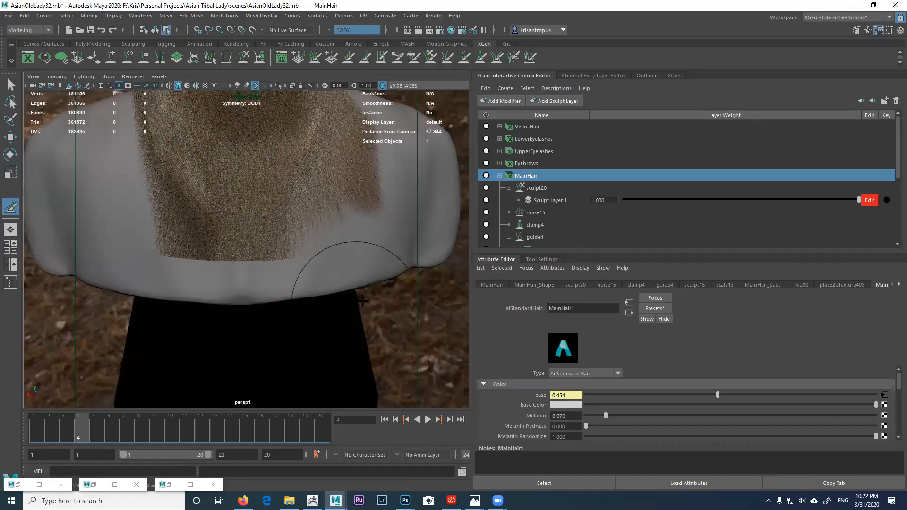
pyautogui.moveTo(349, 285); pyautogui.dragTo(230, 305)
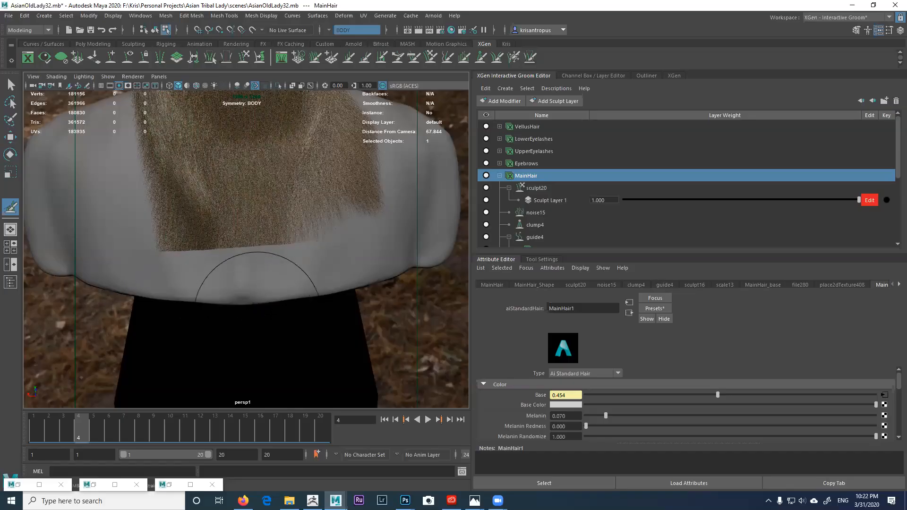
pyautogui.moveTo(296, 307); pyautogui.dragTo(181, 308)
pyautogui.moveTo(242, 299)
pyautogui.keyDown('alt'); pyautogui.mouseDown()
pyautogui.moveTo(258, 295)
pyautogui.moveTo(253, 349)
pyautogui.moveTo(262, 314)
pyautogui.moveTo(247, 302)
pyautogui.mouseUp(); pyautogui.keyUp('alt')
pyautogui.moveTo(247, 302)
pyautogui.mouseDown()
pyautogui.moveTo(223, 314)
pyautogui.moveTo(368, 236)
pyautogui.mouseUp()
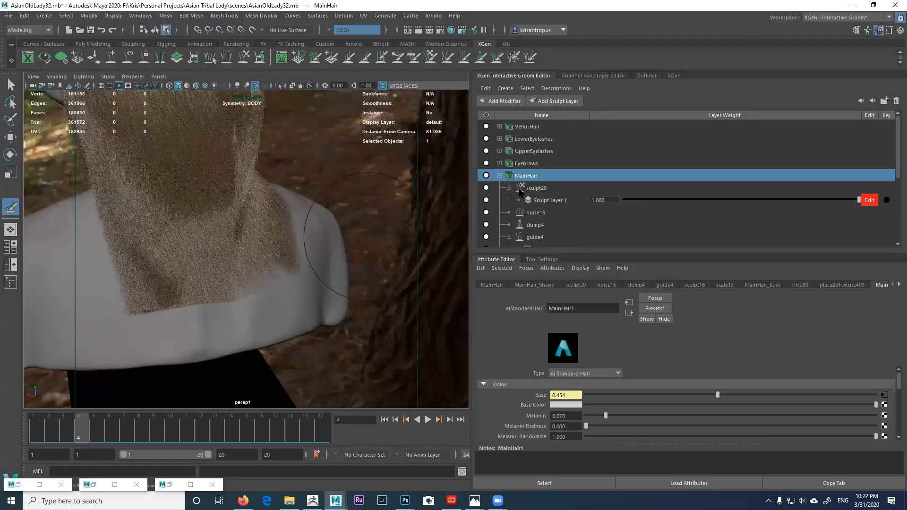
# Step: Mute the new sculpt20 layer and orbit to view the figure from behind
pyautogui.click(486, 188)
pyautogui.keyDown('alt'); pyautogui.moveTo(330, 257); pyautogui.dragTo(400, 222); pyautogui.keyUp('alt')
pyautogui.scroll(-1, 544, 215)
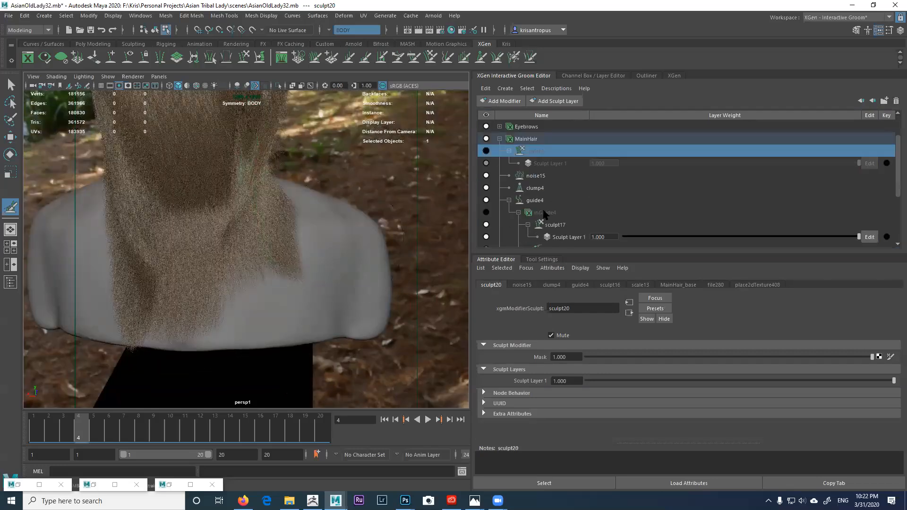
# Step: Show the inGuide4 guide curves and start editing sculpt17's Sculpt Layer 1 on inGuide4
pyautogui.click(543, 202)
pyautogui.click(486, 212)
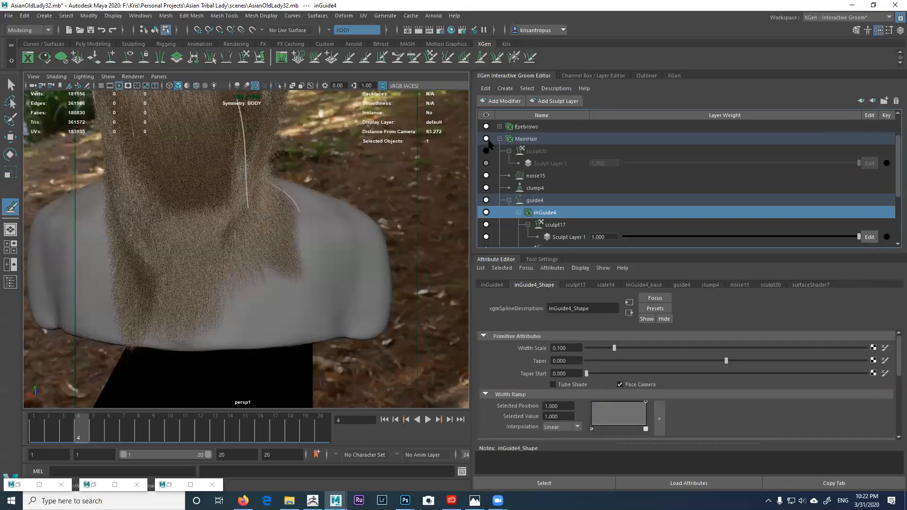
pyautogui.click(487, 140)
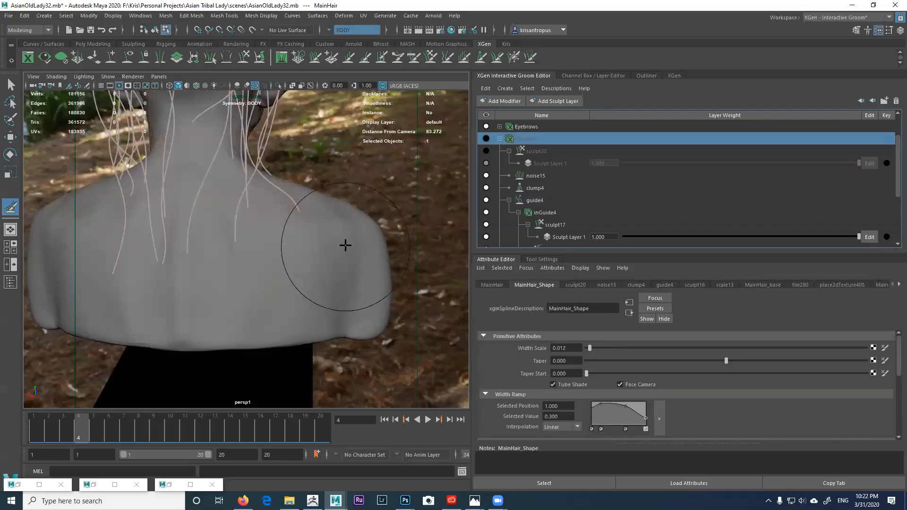
pyautogui.scroll(-2, 345, 245)
pyautogui.click(869, 237)
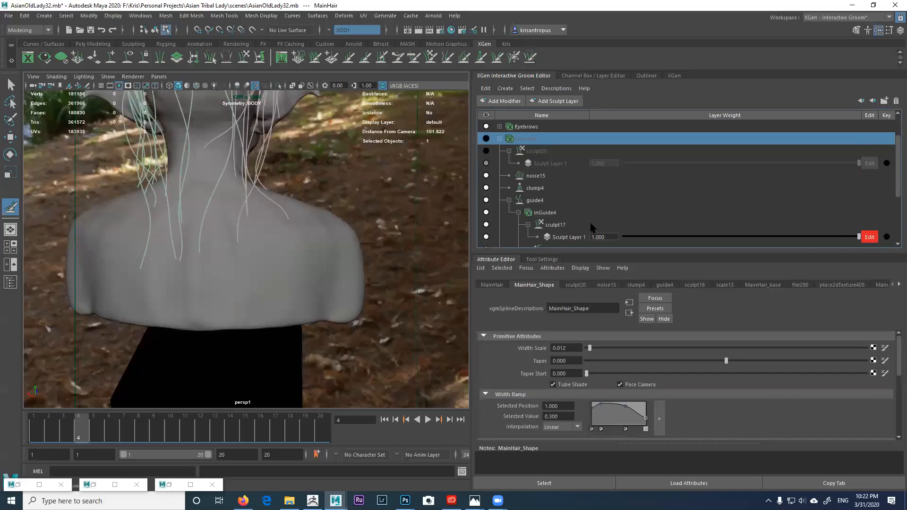
pyautogui.click(550, 213)
# Step: Try the Freeze brush on the guides and orbit closer to the bust's back
pyautogui.keyDown('alt'); pyautogui.moveTo(370, 214); pyautogui.dragTo(397, 261, button='middle'); pyautogui.keyUp('alt')
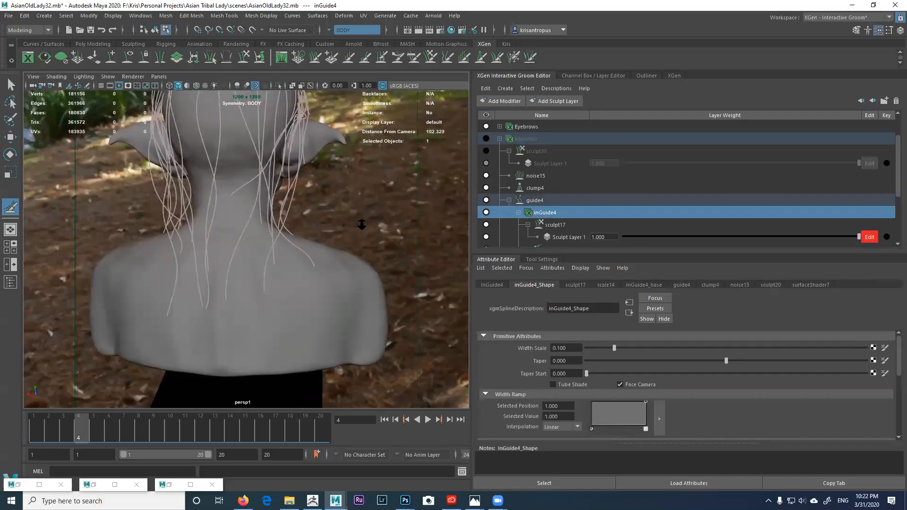
pyautogui.keyDown('alt'); pyautogui.moveTo(385, 255); pyautogui.dragTo(353, 257, button='right'); pyautogui.keyUp('alt')
pyautogui.click(514, 59)
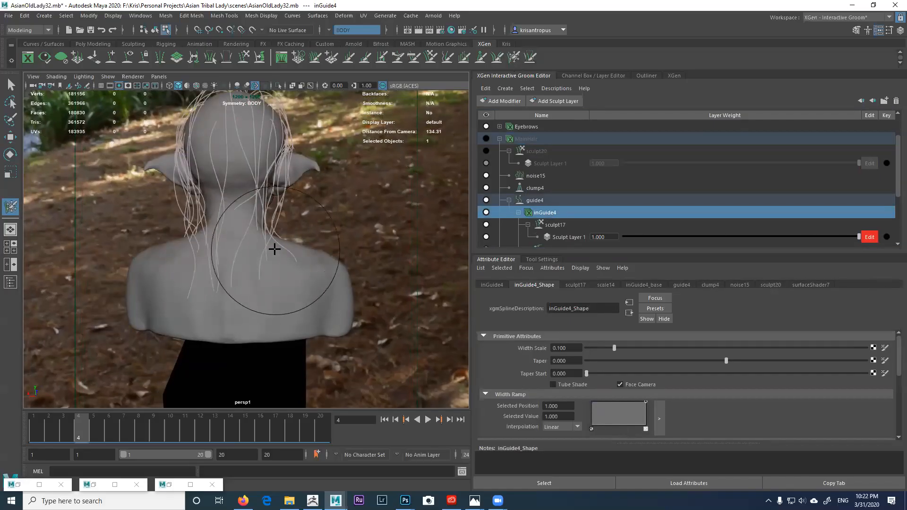
pyautogui.moveTo(255, 218)
pyautogui.keyDown('alt'); pyautogui.mouseDown()
pyautogui.moveTo(330, 203)
pyautogui.moveTo(303, 184)
pyautogui.mouseUp(); pyautogui.keyUp('alt')
pyautogui.keyDown('alt'); pyautogui.moveTo(318, 248); pyautogui.dragTo(187, 249); pyautogui.keyUp('alt')
pyautogui.keyDown('alt'); pyautogui.moveTo(187, 249); pyautogui.dragTo(239, 267, button='right'); pyautogui.keyUp('alt')
pyautogui.keyDown('alt'); pyautogui.moveTo(239, 268); pyautogui.dragTo(261, 250); pyautogui.keyUp('alt')
# Step: Switch to the Cut brush for the guides and show its settings, at size 136
pyautogui.click(367, 60)
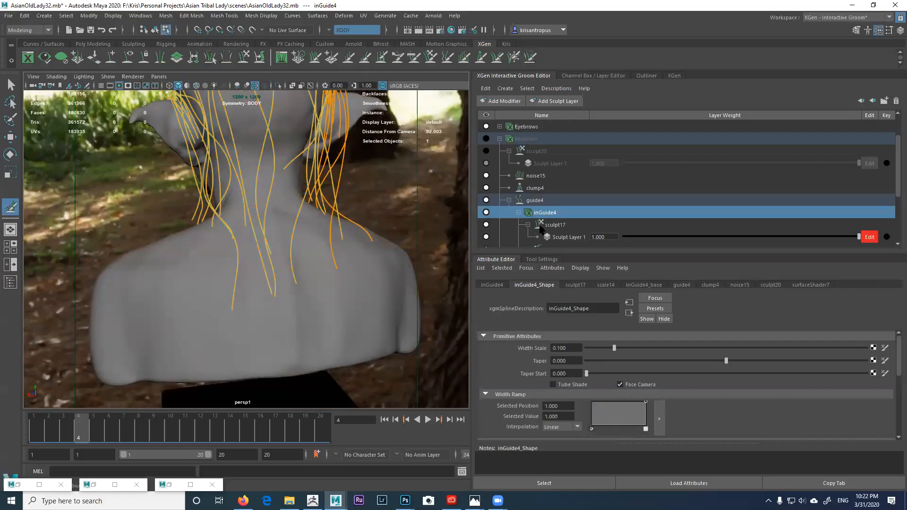
pyautogui.keyDown('alt'); pyautogui.moveTo(305, 330); pyautogui.dragTo(297, 339); pyautogui.keyUp('alt')
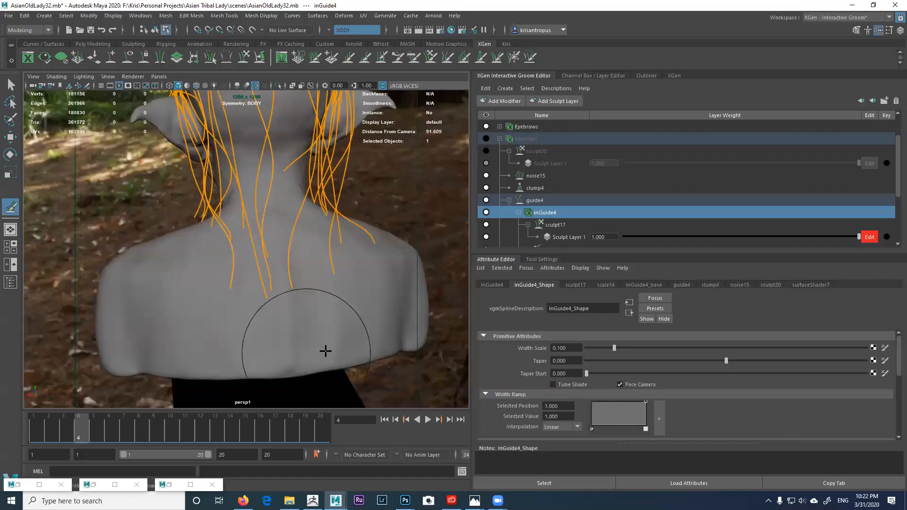
pyautogui.keyDown('alt'); pyautogui.moveTo(282, 342); pyautogui.dragTo(237, 348); pyautogui.keyUp('alt')
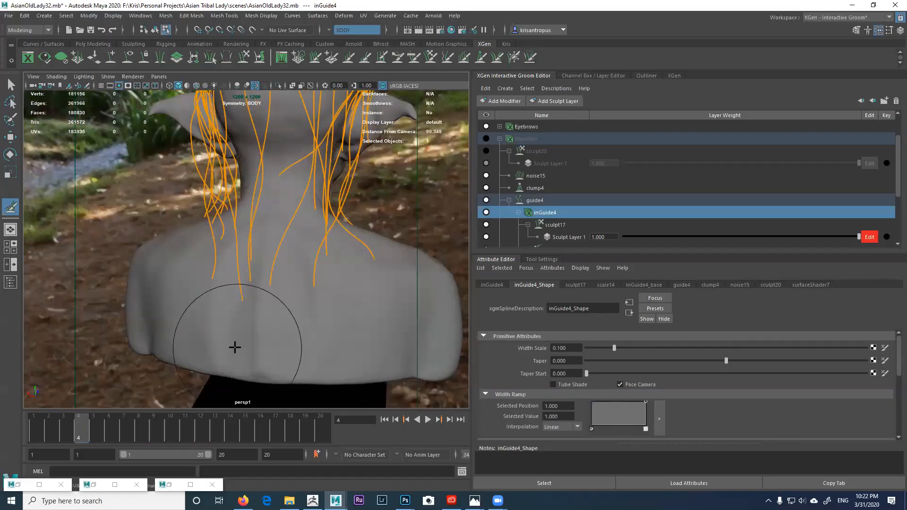
pyautogui.click(541, 260)
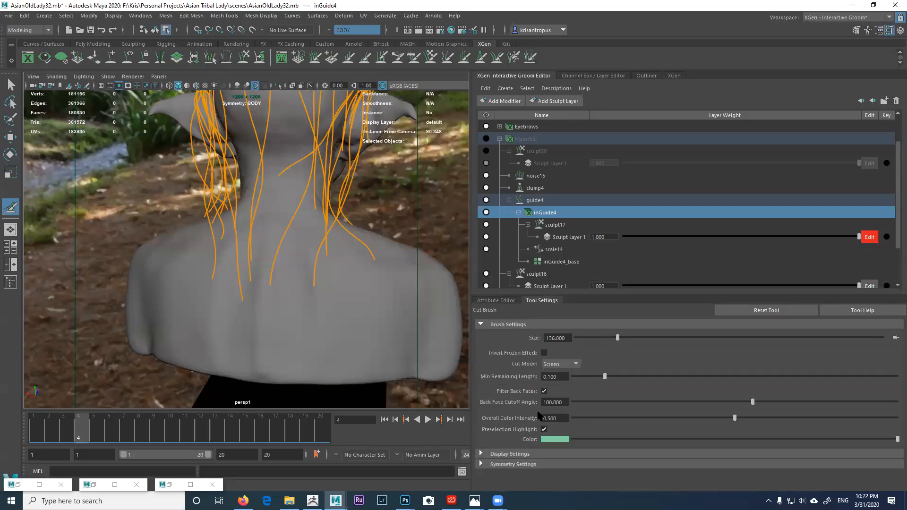
# Step: Undo the last cut on the inGuide4 guides and return to inGuide4_Shape's attributes
pyautogui.moveTo(359, 346)
pyautogui.keyDown('alt'); pyautogui.mouseDown()
pyautogui.moveTo(334, 334)
pyautogui.moveTo(289, 359)
pyautogui.moveTo(340, 338)
pyautogui.moveTo(255, 350)
pyautogui.mouseUp(); pyautogui.keyUp('alt')
pyautogui.keyDown('alt'); pyautogui.moveTo(348, 348); pyautogui.dragTo(222, 342, button='right'); pyautogui.keyUp('alt')
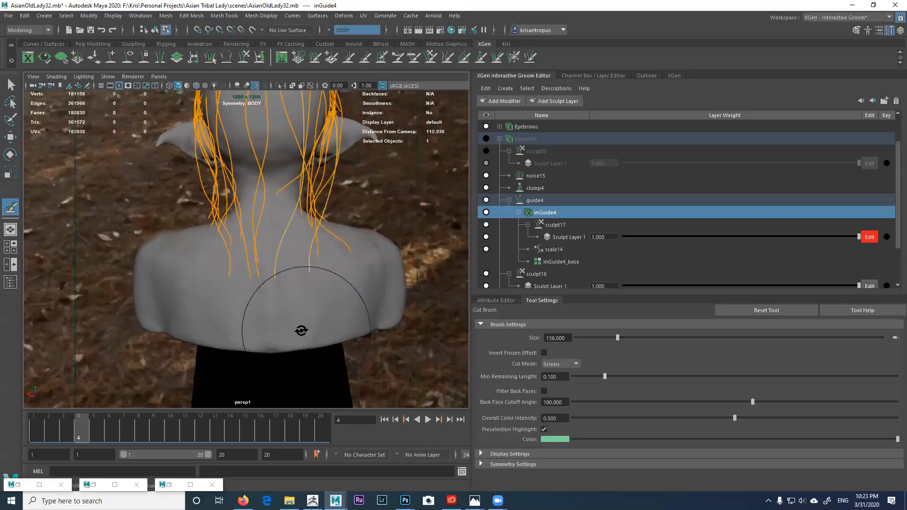
pyautogui.keyDown('alt'); pyautogui.moveTo(305, 330); pyautogui.dragTo(319, 333); pyautogui.keyUp('alt')
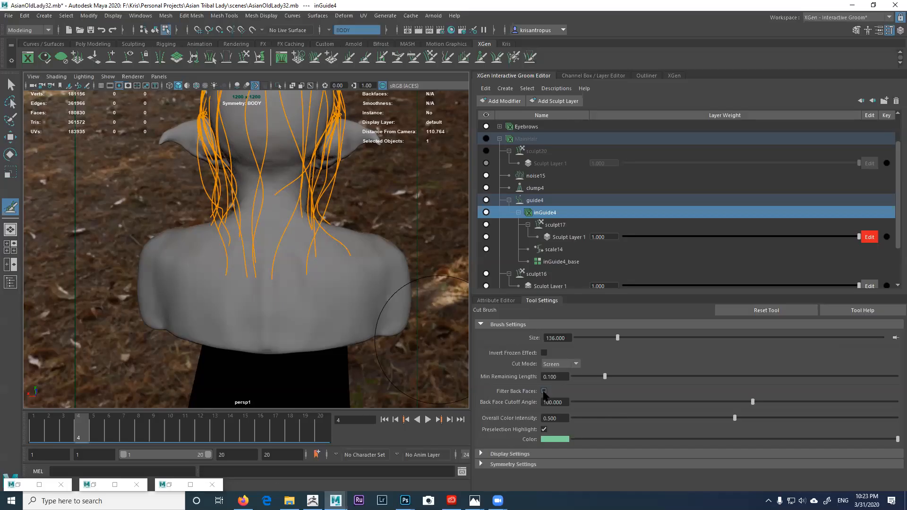
pyautogui.moveTo(364, 285)
pyautogui.keyDown('alt'); pyautogui.mouseDown()
pyautogui.moveTo(372, 291)
pyautogui.moveTo(336, 320)
pyautogui.mouseUp(); pyautogui.keyUp('alt')
pyautogui.hotkey('ctrl', 'z')
pyautogui.moveTo(239, 345)
pyautogui.keyDown('alt'); pyautogui.mouseDown()
pyautogui.moveTo(298, 322)
pyautogui.moveTo(343, 284)
pyautogui.moveTo(373, 279)
pyautogui.mouseUp(); pyautogui.keyUp('alt')
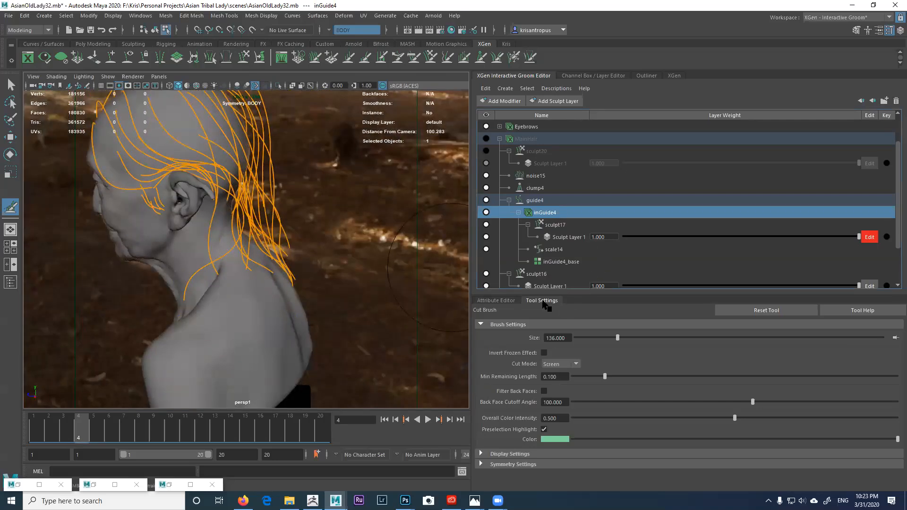
pyautogui.click(513, 301)
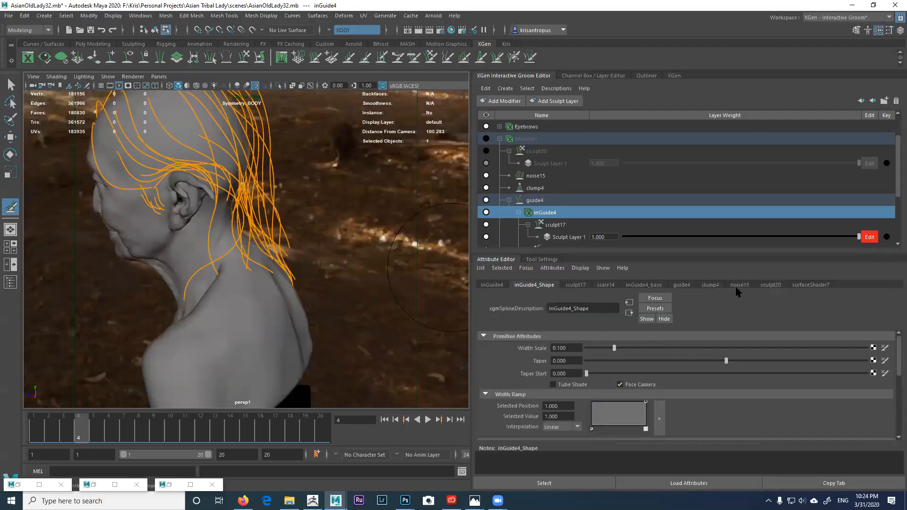
# Step: Show the inGuide4_base attributes, hide the inGuide4 guide curves, and return to object selection
pyautogui.click(658, 286)
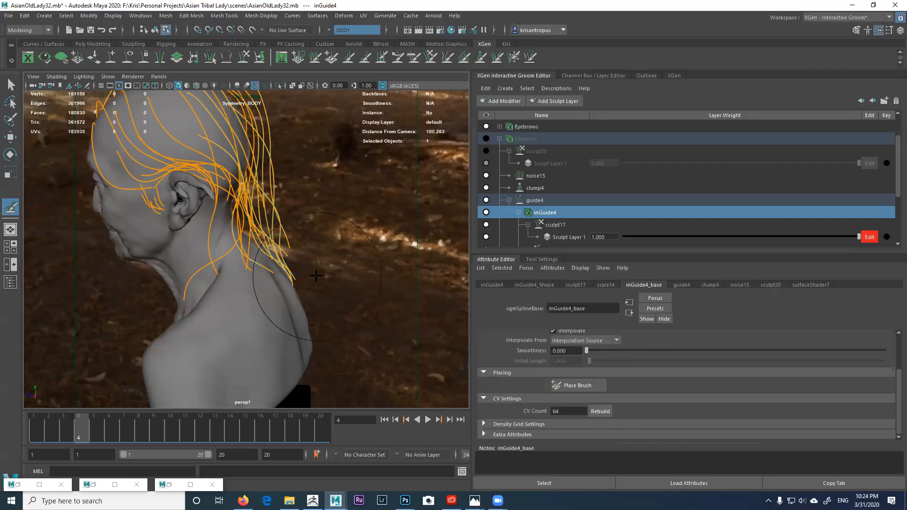
pyautogui.keyDown('alt'); pyautogui.moveTo(287, 277); pyautogui.dragTo(255, 278); pyautogui.keyUp('alt')
pyautogui.keyDown('alt'); pyautogui.moveTo(283, 284); pyautogui.dragTo(316, 306, button='right'); pyautogui.keyUp('alt')
pyautogui.keyDown('alt'); pyautogui.moveTo(316, 305); pyautogui.dragTo(333, 326, button='middle'); pyautogui.keyUp('alt')
pyautogui.keyDown('alt'); pyautogui.moveTo(331, 297); pyautogui.dragTo(303, 291); pyautogui.keyUp('alt')
pyautogui.keyDown('alt'); pyautogui.moveTo(304, 291); pyautogui.dragTo(267, 271, button='right'); pyautogui.keyUp('alt')
pyautogui.keyDown('alt'); pyautogui.moveTo(282, 277); pyautogui.dragTo(428, 246); pyautogui.keyUp('alt')
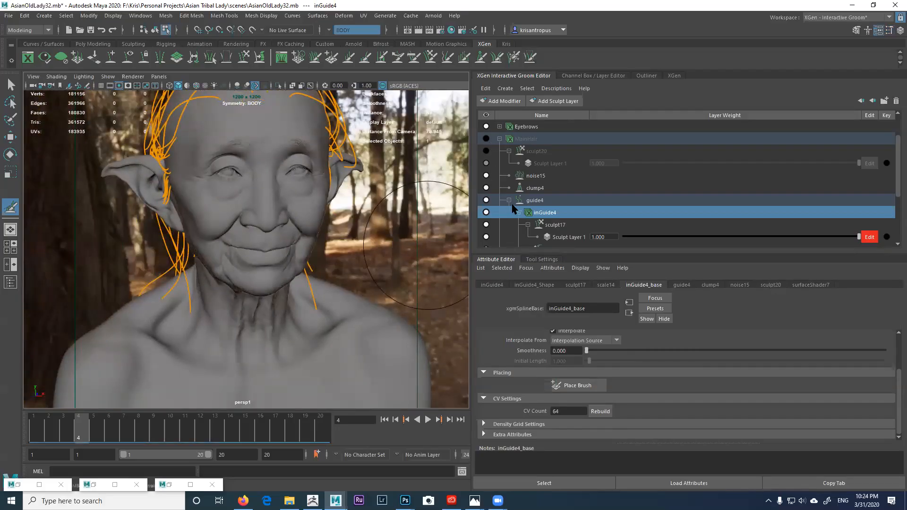
pyautogui.click(486, 212)
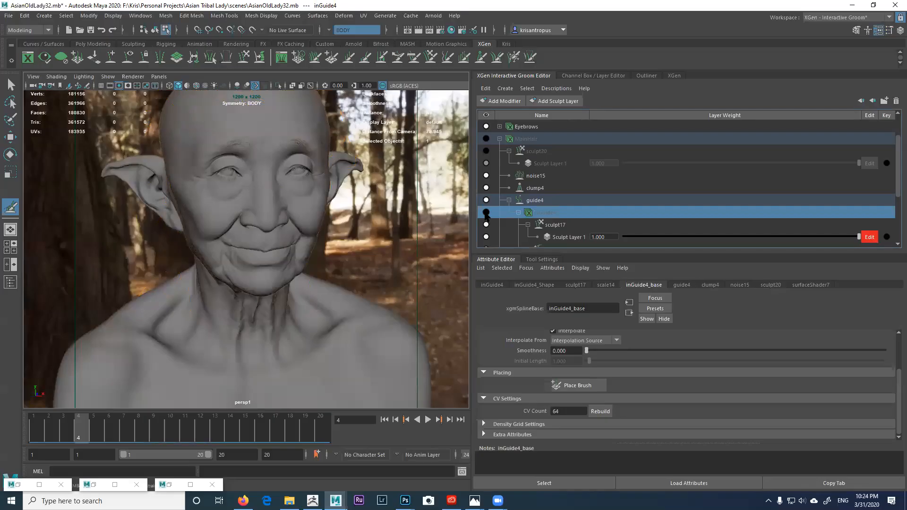
pyautogui.click(13, 82)
# Step: Zoom in on the face to inspect the right eye and eyebrow hairs
pyautogui.keyDown('alt'); pyautogui.moveTo(323, 213); pyautogui.dragTo(354, 203, button='right'); pyautogui.keyUp('alt')
pyautogui.keyDown('alt'); pyautogui.moveTo(324, 180); pyautogui.dragTo(293, 286, button='middle'); pyautogui.keyUp('alt')
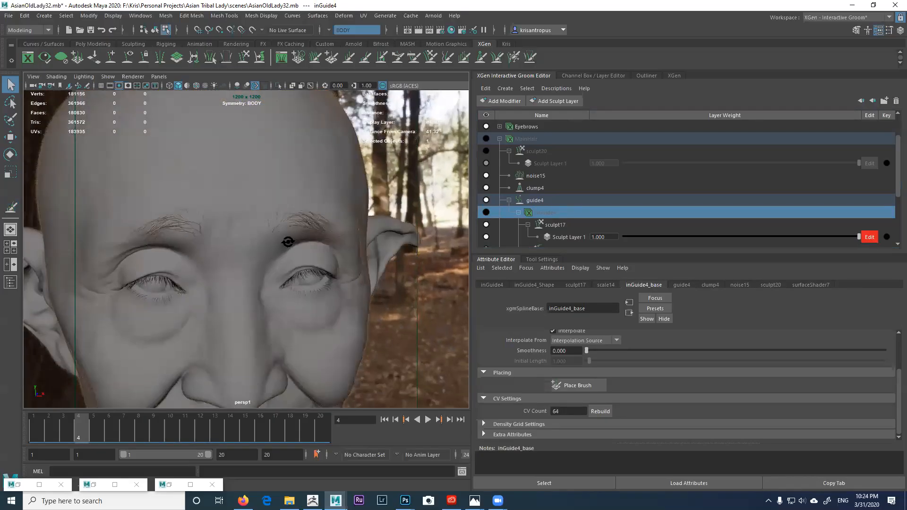
pyautogui.keyDown('alt'); pyautogui.moveTo(290, 248); pyautogui.dragTo(293, 247); pyautogui.keyUp('alt')
pyautogui.scroll(3, 293, 247)
pyautogui.keyDown('alt'); pyautogui.moveTo(250, 194); pyautogui.dragTo(255, 279, button='middle'); pyautogui.keyUp('alt')
pyautogui.scroll(2, 292, 245)
pyautogui.keyDown('alt'); pyautogui.moveTo(312, 253); pyautogui.dragTo(276, 255); pyautogui.keyUp('alt')
pyautogui.keyDown('alt'); pyautogui.moveTo(295, 247); pyautogui.dragTo(316, 247, button='middle'); pyautogui.keyUp('alt')
pyautogui.keyDown('alt'); pyautogui.moveTo(316, 247); pyautogui.dragTo(296, 235, button='right'); pyautogui.keyUp('alt')
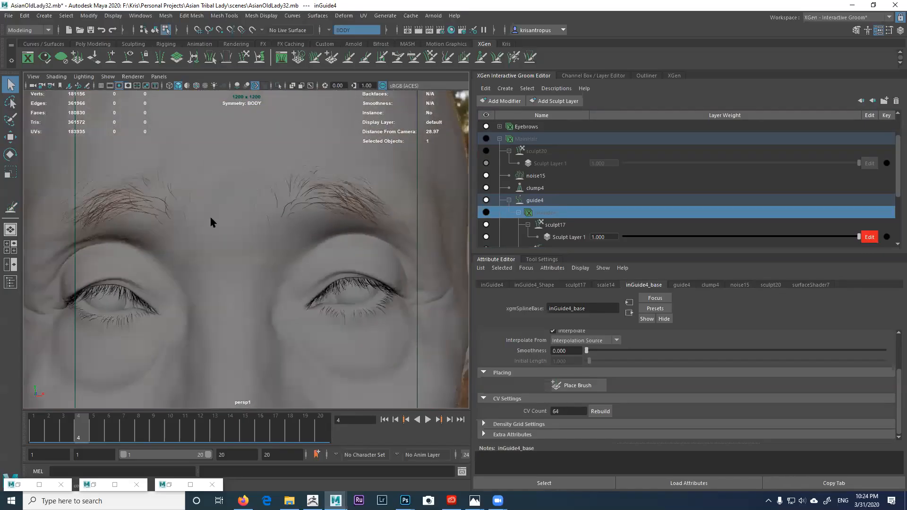
pyautogui.scroll(1, 248, 215)
pyautogui.scroll(1, 214, 215)
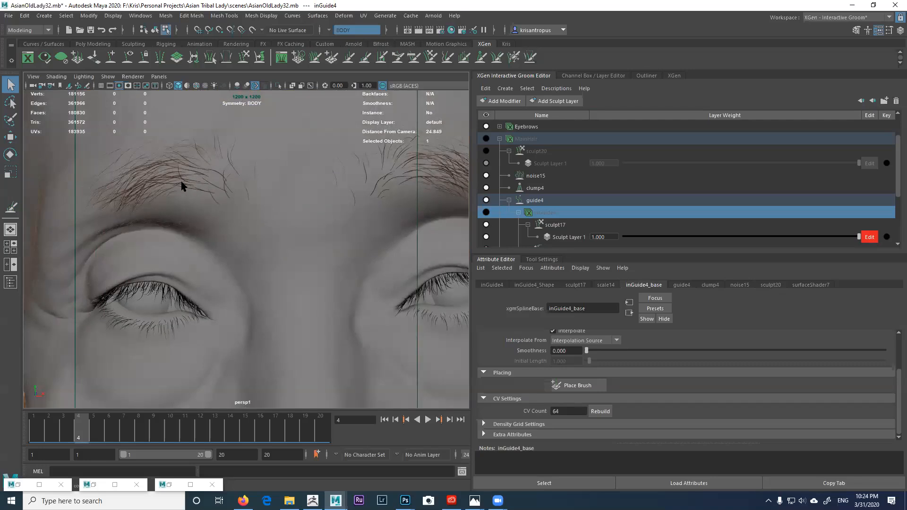
pyautogui.scroll(-1, 197, 191)
# Step: Move the view along the eyebrows to the left eye, then out to both eyes
pyautogui.moveTo(206, 188)
pyautogui.keyDown('alt'); pyautogui.mouseDown()
pyautogui.moveTo(192, 185)
pyautogui.moveTo(196, 196)
pyautogui.mouseUp(); pyautogui.keyUp('alt')
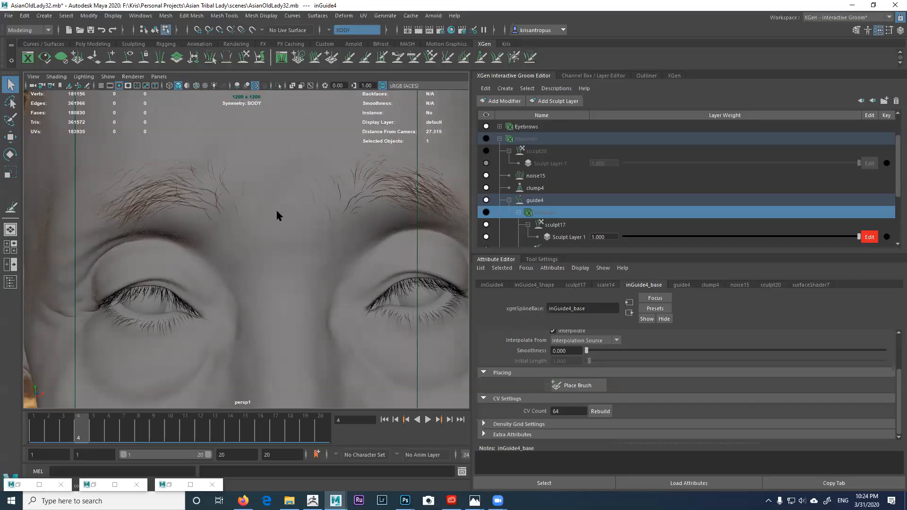
pyautogui.scroll(1, 264, 208)
pyautogui.moveTo(269, 213)
pyautogui.keyDown('alt'); pyautogui.mouseDown()
pyautogui.moveTo(233, 223)
pyautogui.moveTo(269, 206)
pyautogui.mouseUp(); pyautogui.keyUp('alt')
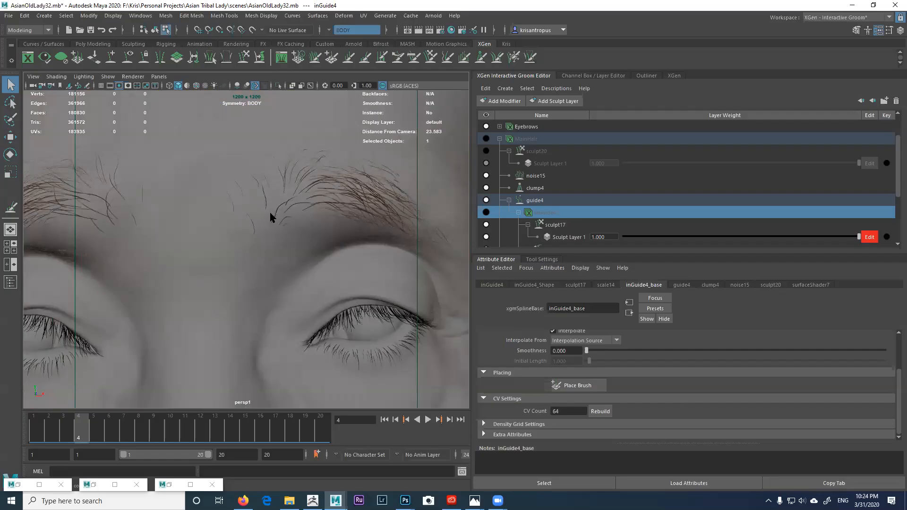
pyautogui.keyDown('alt'); pyautogui.moveTo(272, 211); pyautogui.dragTo(213, 193, button='middle'); pyautogui.keyUp('alt')
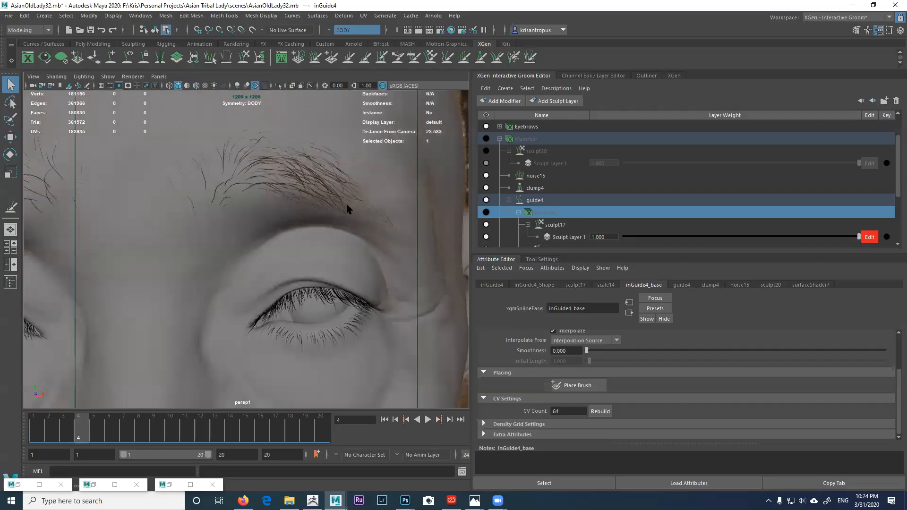
pyautogui.keyDown('alt'); pyautogui.moveTo(333, 201); pyautogui.dragTo(319, 186); pyautogui.keyUp('alt')
pyautogui.keyDown('alt'); pyautogui.moveTo(234, 194); pyautogui.dragTo(266, 199); pyautogui.keyUp('alt')
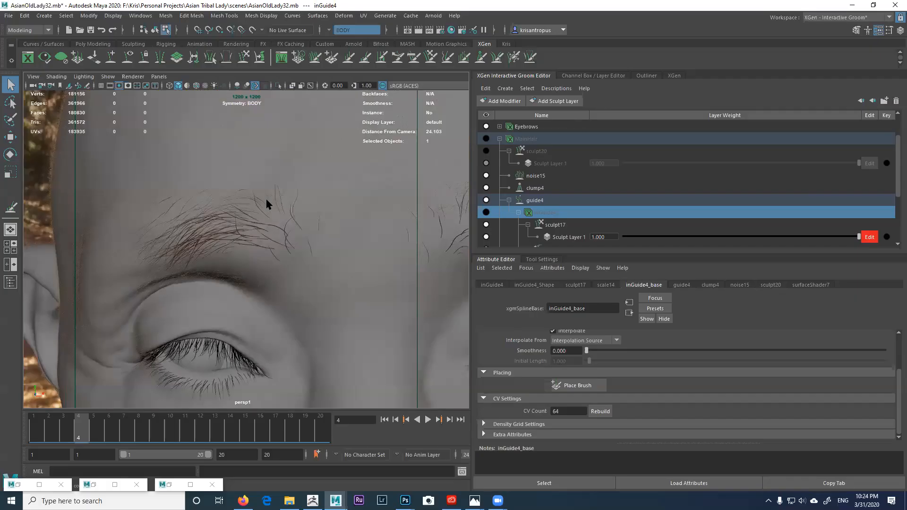
pyautogui.keyDown('alt'); pyautogui.moveTo(318, 247); pyautogui.dragTo(285, 203); pyautogui.keyUp('alt')
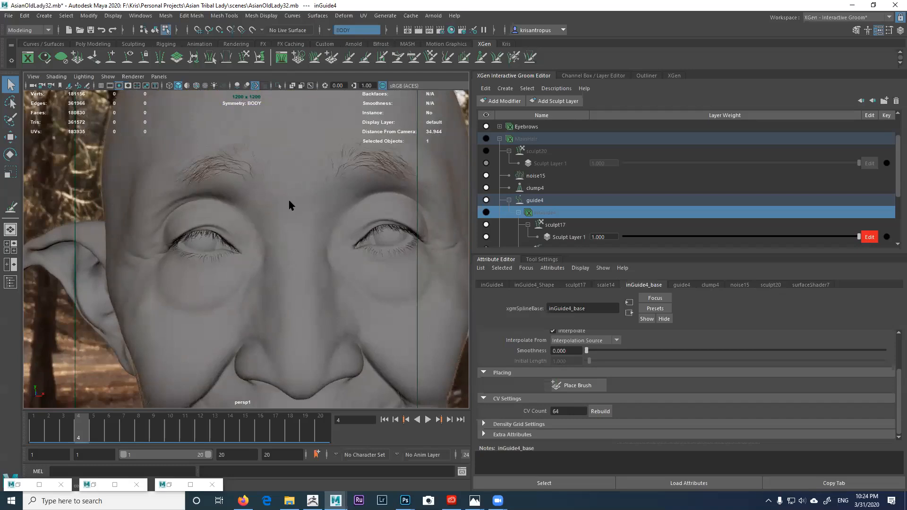
pyautogui.scroll(-5, 289, 203)
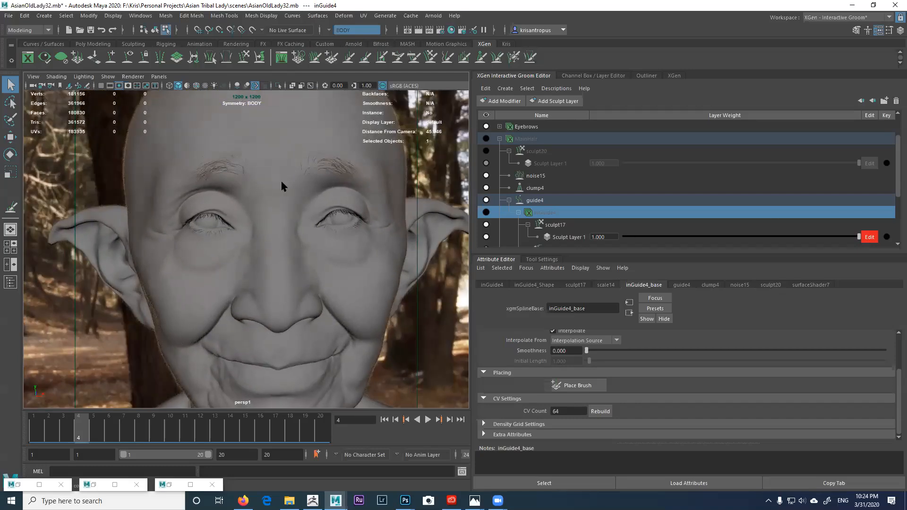
pyautogui.scroll(-6, 258, 181)
# Step: Move in close to look into the nostril from below
pyautogui.keyDown('alt'); pyautogui.moveTo(257, 175); pyautogui.dragTo(294, 245); pyautogui.keyUp('alt')
pyautogui.scroll(4, 293, 203)
pyautogui.scroll(4, 268, 232)
pyautogui.keyDown('alt'); pyautogui.moveTo(293, 245); pyautogui.dragTo(268, 294, button='middle'); pyautogui.keyUp('alt')
pyautogui.scroll(4, 268, 293)
pyautogui.keyDown('alt'); pyautogui.moveTo(267, 294); pyautogui.dragTo(281, 296); pyautogui.keyUp('alt')
pyautogui.scroll(3, 294, 256)
pyautogui.scroll(1, 295, 258)
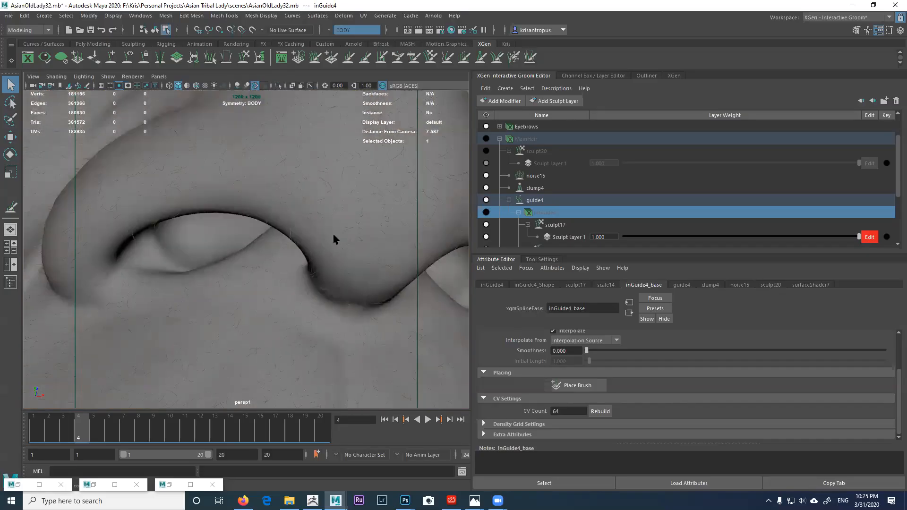
# Step: Collapse MainHair and hide VellusHair, LowerEyelashes, UpperEyelashes and Eyebrows to expose the nose
pyautogui.click(499, 139)
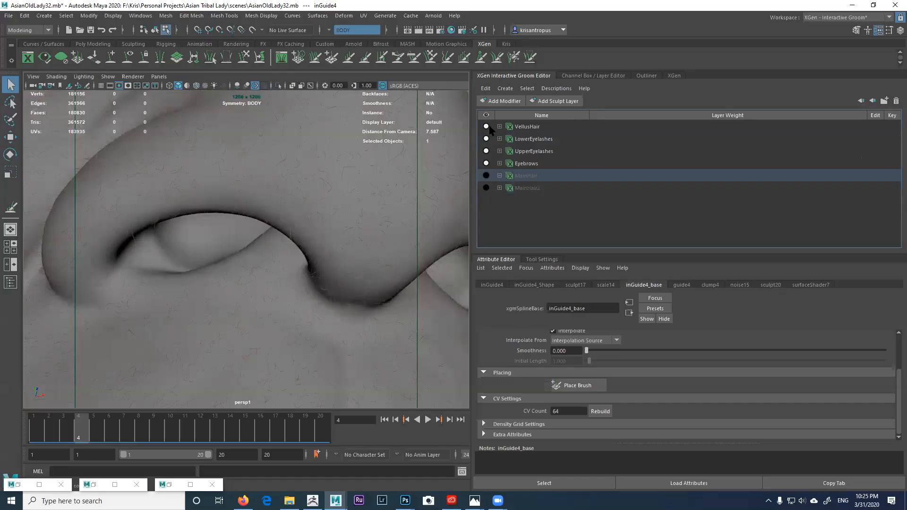
pyautogui.click(486, 127)
pyautogui.click(486, 138)
pyautogui.click(486, 151)
pyautogui.click(486, 151)
pyautogui.click(485, 164)
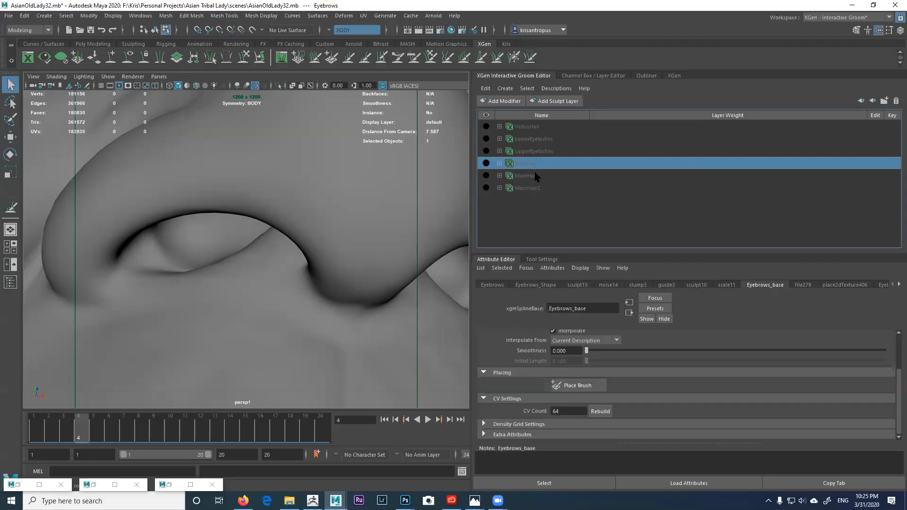
pyautogui.scroll(-6, 291, 197)
pyautogui.scroll(2, 281, 205)
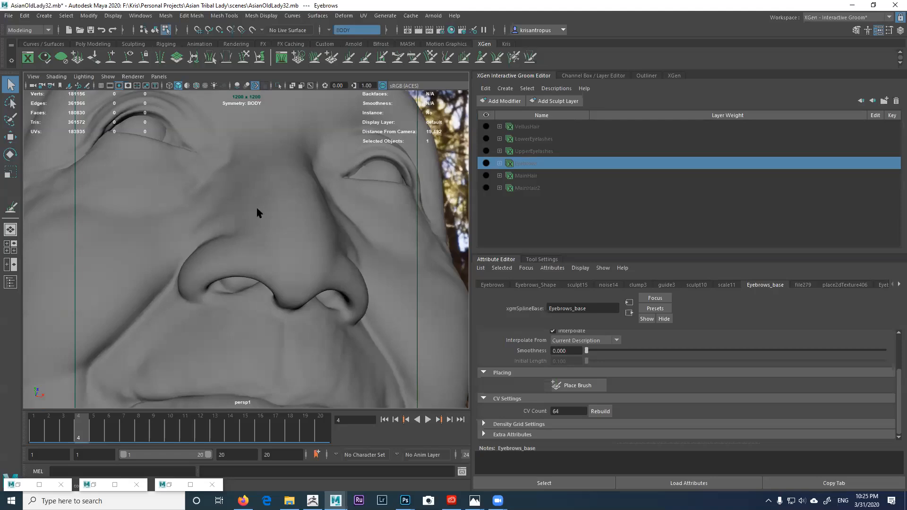
pyautogui.keyDown('alt'); pyautogui.moveTo(256, 209); pyautogui.dragTo(263, 218, button='middle'); pyautogui.keyUp('alt')
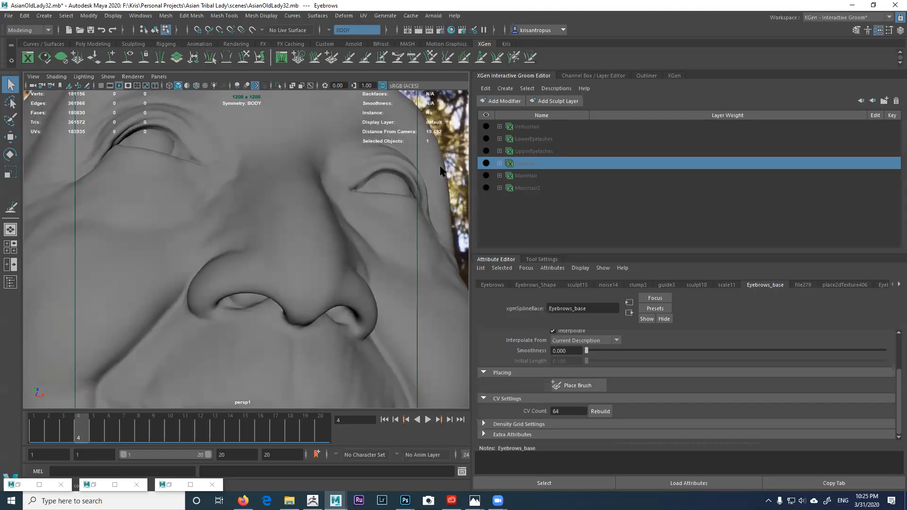
# Step: Select body faces around the nose and turn off the soft selection falloff
pyautogui.click(519, 127)
pyautogui.keyDown('alt'); pyautogui.moveTo(299, 210); pyautogui.dragTo(301, 205); pyautogui.keyUp('alt')
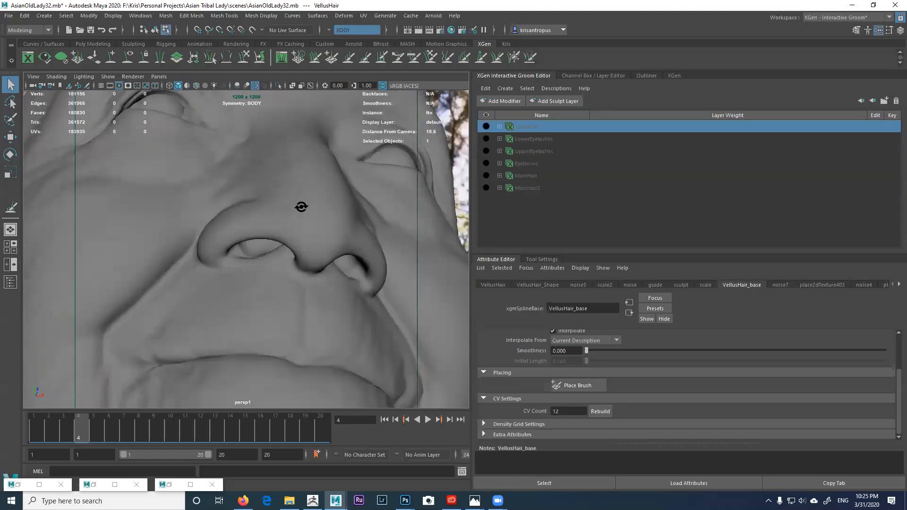
pyautogui.keyDown('alt'); pyautogui.moveTo(302, 205); pyautogui.dragTo(297, 213, button='right'); pyautogui.keyUp('alt')
pyautogui.keyDown('alt'); pyautogui.moveTo(297, 213); pyautogui.dragTo(295, 206, button='middle'); pyautogui.keyUp('alt')
pyautogui.moveTo(295, 207); pyautogui.dragTo(303, 238, button='right')
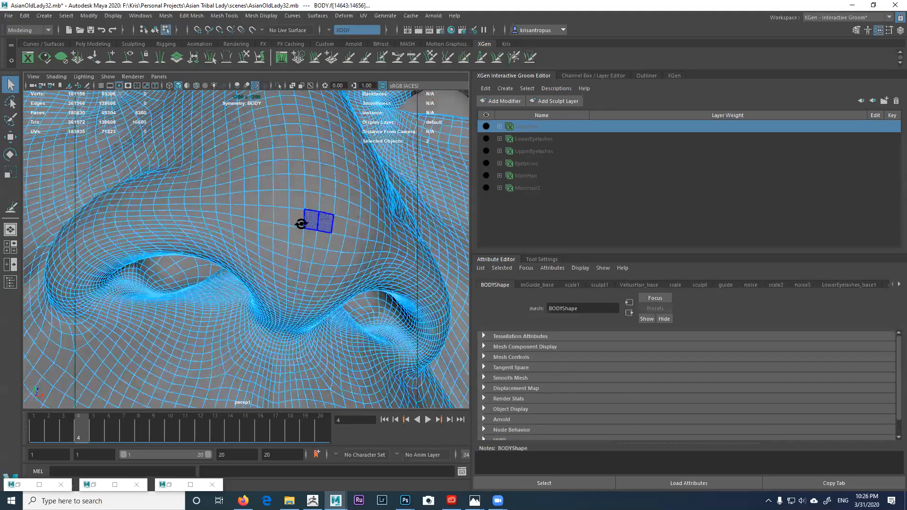
pyautogui.keyDown('alt'); pyautogui.moveTo(301, 229); pyautogui.dragTo(301, 222); pyautogui.keyUp('alt')
pyautogui.keyDown('alt'); pyautogui.moveTo(301, 222); pyautogui.dragTo(224, 171, button='right'); pyautogui.keyUp('alt')
pyautogui.keyDown('alt'); pyautogui.moveTo(262, 187); pyautogui.dragTo(279, 170, button='middle'); pyautogui.keyUp('alt')
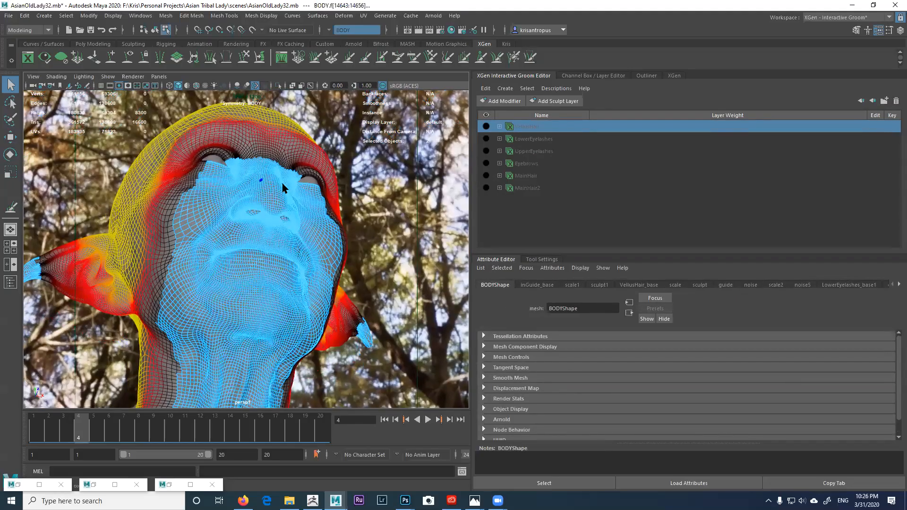
pyautogui.press('b')
# Step: Switch to wireframe display and clear the orange scalp face selection
pyautogui.moveTo(276, 192)
pyautogui.keyDown('alt'); pyautogui.mouseDown()
pyautogui.moveTo(279, 175)
pyautogui.moveTo(274, 196)
pyautogui.mouseUp(); pyautogui.keyUp('alt')
pyautogui.keyDown('alt'); pyautogui.moveTo(274, 196); pyautogui.dragTo(211, 165, button='right'); pyautogui.keyUp('alt')
pyautogui.keyDown('alt'); pyautogui.moveTo(257, 212); pyautogui.dragTo(231, 195, button='right'); pyautogui.keyUp('alt')
pyautogui.keyDown('alt'); pyautogui.moveTo(231, 195); pyautogui.dragTo(231, 170, button='middle'); pyautogui.keyUp('alt')
pyautogui.press('4')
pyautogui.keyDown('alt'); pyautogui.moveTo(231, 171); pyautogui.dragTo(229, 217); pyautogui.keyUp('alt')
pyautogui.keyDown('alt'); pyautogui.moveTo(229, 217); pyautogui.dragTo(189, 189, button='right'); pyautogui.keyUp('alt')
pyautogui.keyDown('alt'); pyautogui.moveTo(201, 182); pyautogui.dragTo(215, 142, button='middle'); pyautogui.keyUp('alt')
pyautogui.keyDown('ctrl'); pyautogui.moveTo(190, 157); pyautogui.dragTo(343, 285); pyautogui.keyUp('ctrl')
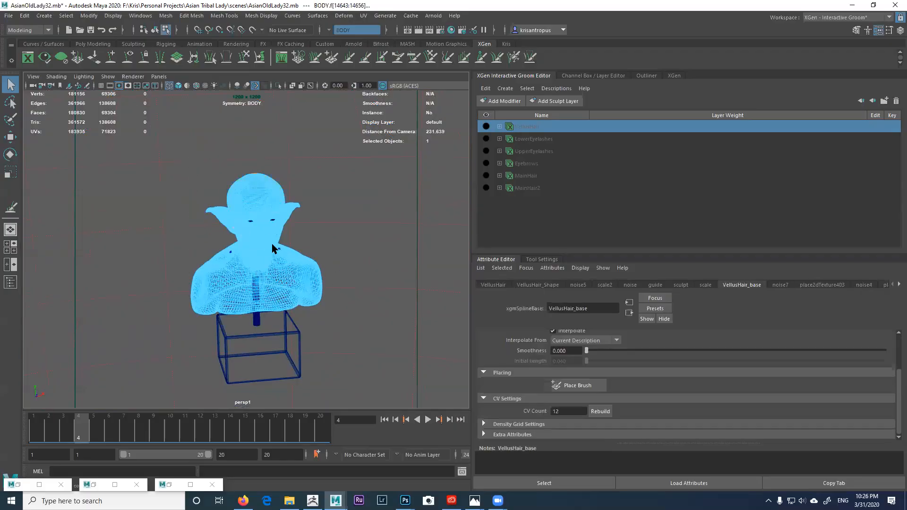
pyautogui.keyDown('alt'); pyautogui.moveTo(277, 247); pyautogui.dragTo(247, 206); pyautogui.keyUp('alt')
pyautogui.keyDown('alt'); pyautogui.moveTo(247, 206); pyautogui.dragTo(264, 226, button='right'); pyautogui.keyUp('alt')
pyautogui.moveTo(242, 229)
pyautogui.keyDown('alt'); pyautogui.mouseDown(button='middle')
pyautogui.moveTo(241, 289)
pyautogui.moveTo(189, 284)
pyautogui.mouseUp(button='middle'); pyautogui.keyUp('alt')
# Step: Show the shaded model under wireframe and zoom in close on the nostrils from below
pyautogui.keyDown('alt'); pyautogui.moveTo(189, 283); pyautogui.dragTo(261, 269, button='right'); pyautogui.keyUp('alt')
pyautogui.keyDown('alt'); pyautogui.moveTo(261, 269); pyautogui.dragTo(302, 309); pyautogui.keyUp('alt')
pyautogui.keyDown('alt'); pyautogui.moveTo(301, 309); pyautogui.dragTo(263, 254, button='middle'); pyautogui.keyUp('alt')
pyautogui.keyDown('alt'); pyautogui.moveTo(264, 254); pyautogui.dragTo(289, 275, button='right'); pyautogui.keyUp('alt')
pyautogui.press('5')
pyautogui.keyDown('alt'); pyautogui.moveTo(266, 218); pyautogui.dragTo(250, 191); pyautogui.keyUp('alt')
pyautogui.keyDown('alt'); pyautogui.moveTo(250, 192); pyautogui.dragTo(282, 249, button='right'); pyautogui.keyUp('alt')
pyautogui.keyDown('alt'); pyautogui.moveTo(282, 248); pyautogui.dragTo(271, 338, button='middle'); pyautogui.keyUp('alt')
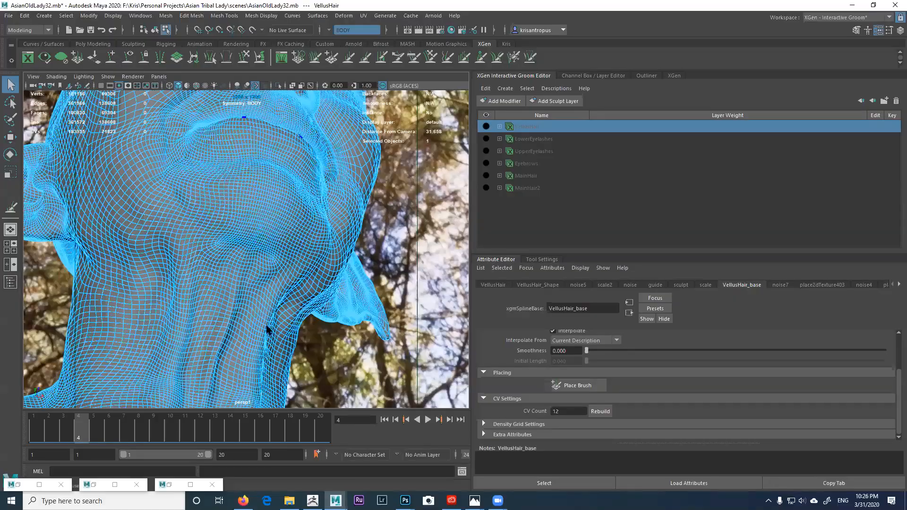
pyautogui.keyDown('alt'); pyautogui.moveTo(272, 338); pyautogui.dragTo(258, 285); pyautogui.keyUp('alt')
pyautogui.keyDown('alt'); pyautogui.moveTo(271, 269); pyautogui.dragTo(271, 324, button='middle'); pyautogui.keyUp('alt')
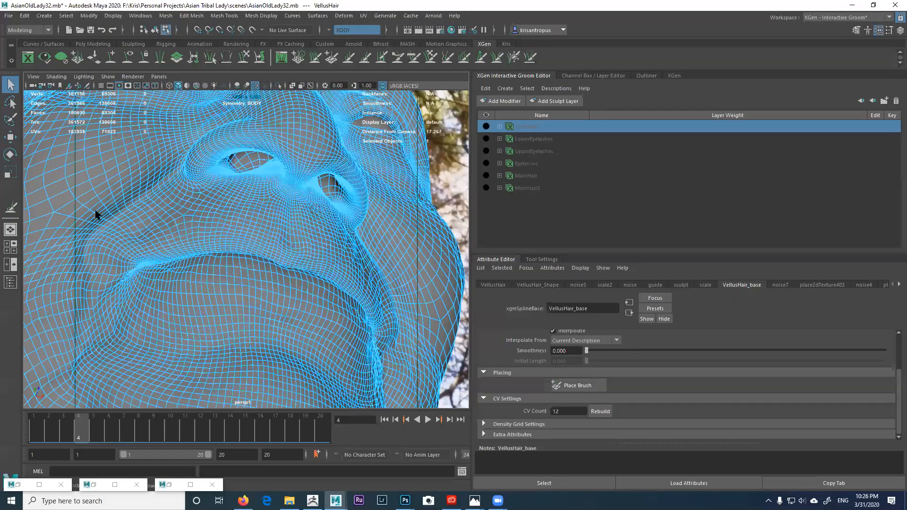
# Step: Select a face inside the left nostril, bringing up the BODYShape mesh attributes
pyautogui.click(10, 119)
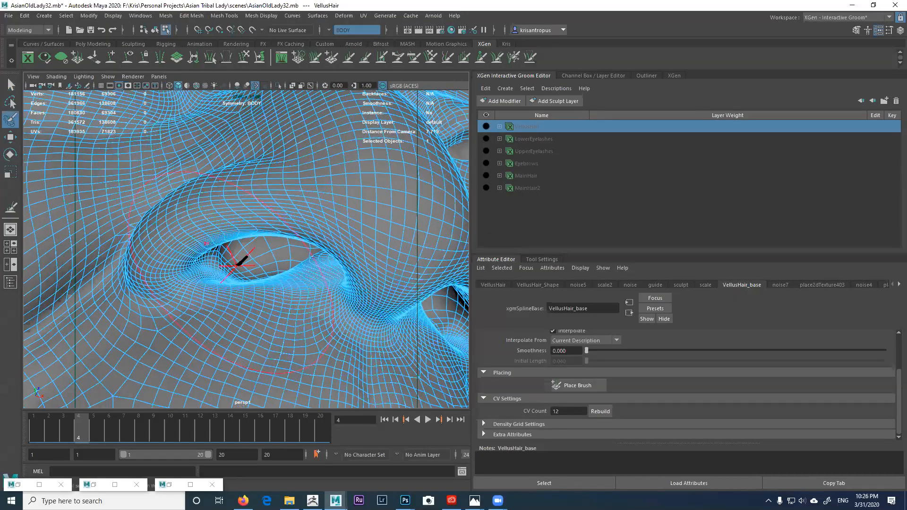
pyautogui.scroll(-2, 219, 250)
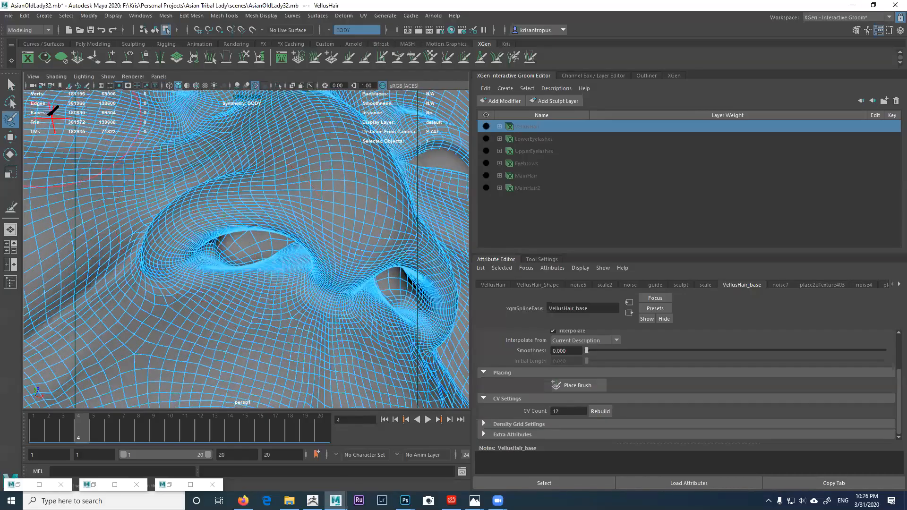
pyautogui.click(11, 85)
pyautogui.scroll(-3, 239, 232)
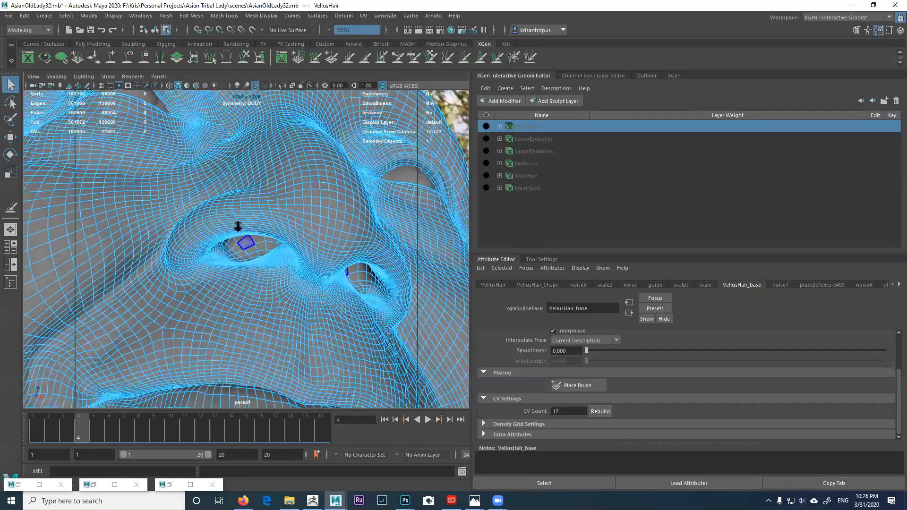
pyautogui.click(245, 240)
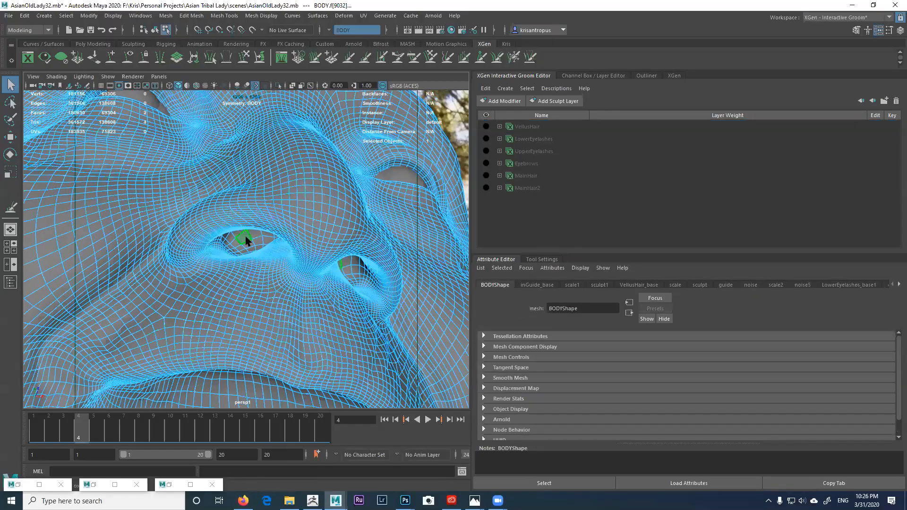
# Step: Select the inner surfaces of both nostrils as UV shells and switch to the Move tool
pyautogui.rightClick(245, 239)
pyautogui.moveTo(279, 238); pyautogui.dragTo(284, 258, button='right')
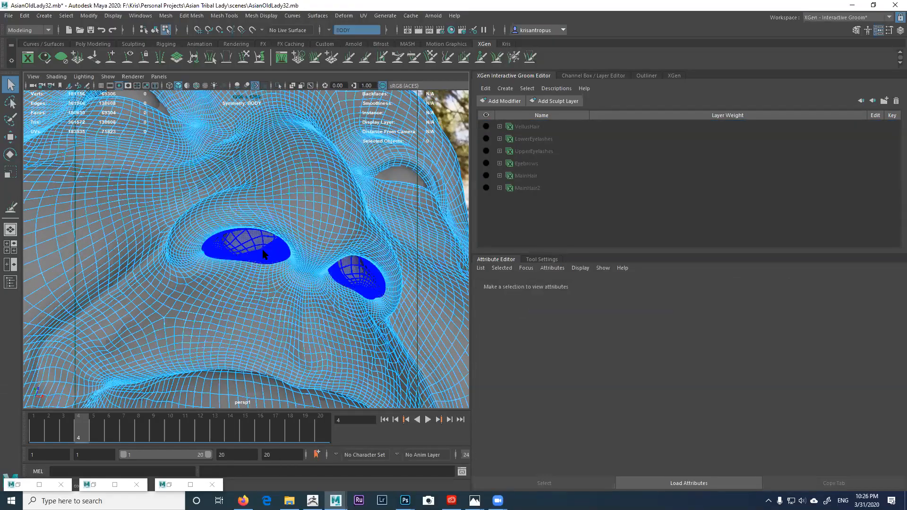
pyautogui.click(251, 246)
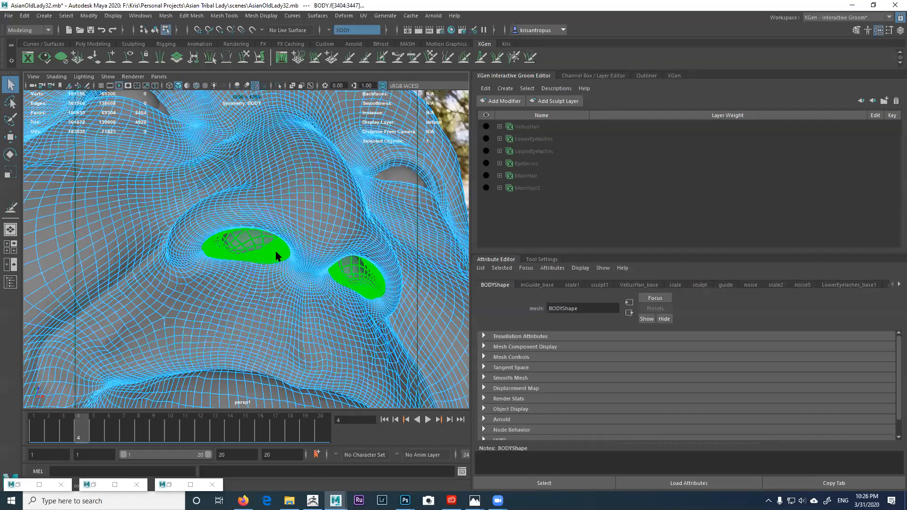
pyautogui.keyDown('alt'); pyautogui.moveTo(258, 260); pyautogui.dragTo(256, 255); pyautogui.keyUp('alt')
pyautogui.press('w')
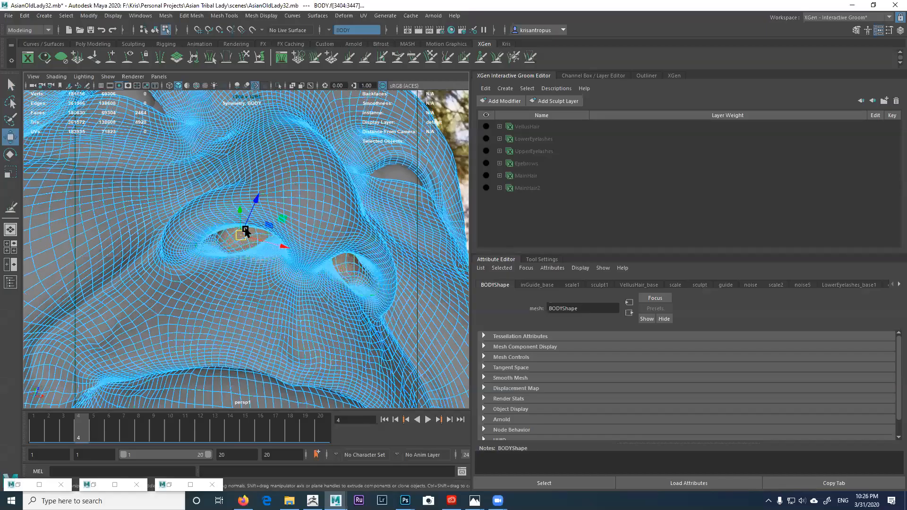
# Step: Orbit, pan and zoom around the selected nostril shells to inspect them from several angles
pyautogui.scroll(5, 276, 260)
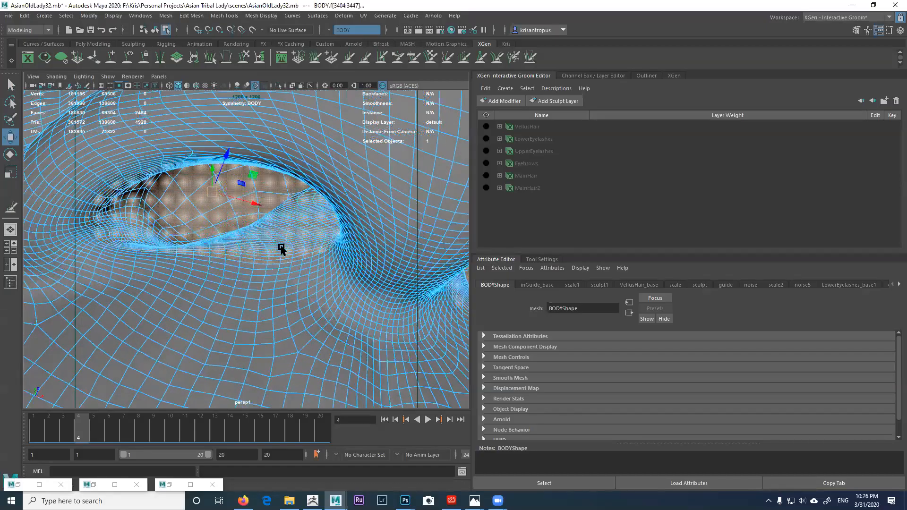
pyautogui.keyDown('alt'); pyautogui.moveTo(279, 248); pyautogui.dragTo(285, 248, button='middle'); pyautogui.keyUp('alt')
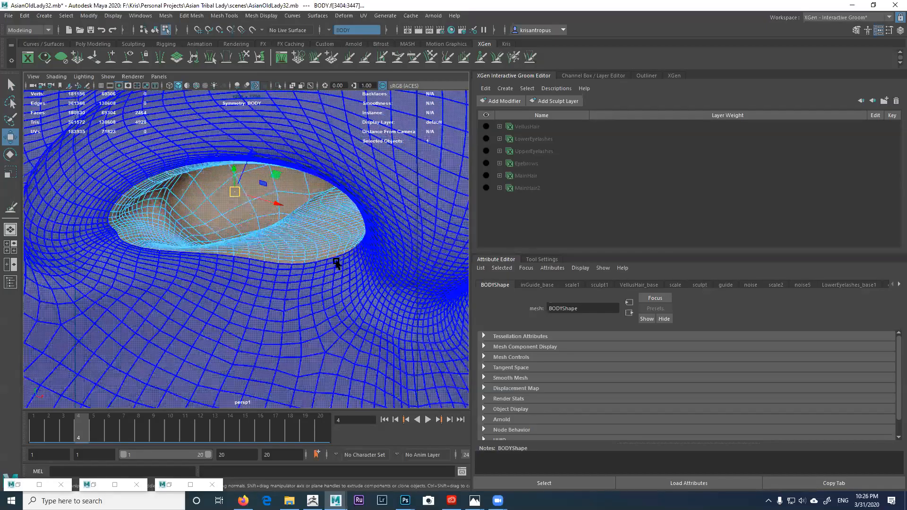
pyautogui.scroll(-2, 336, 261)
pyautogui.keyDown('alt'); pyautogui.moveTo(186, 119); pyautogui.dragTo(341, 265, button='middle'); pyautogui.keyUp('alt')
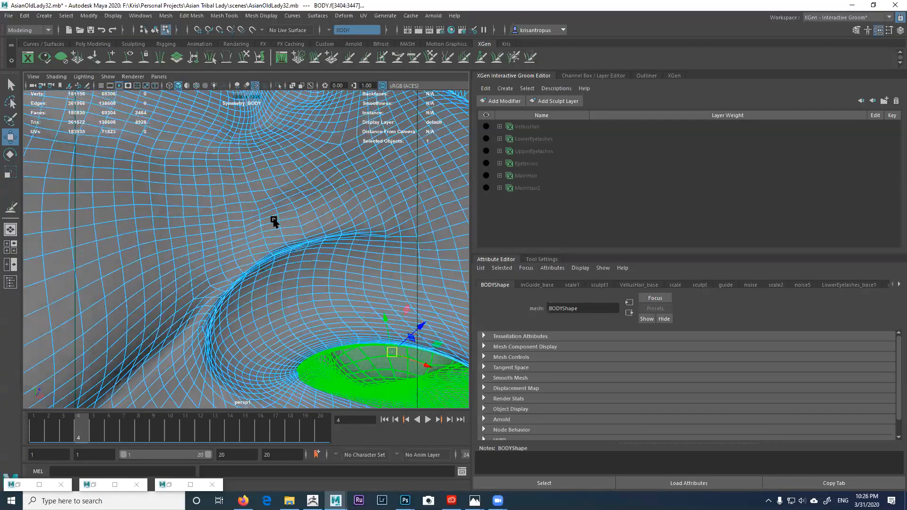
pyautogui.keyDown('alt'); pyautogui.moveTo(274, 221); pyautogui.dragTo(302, 265, button='middle'); pyautogui.keyUp('alt')
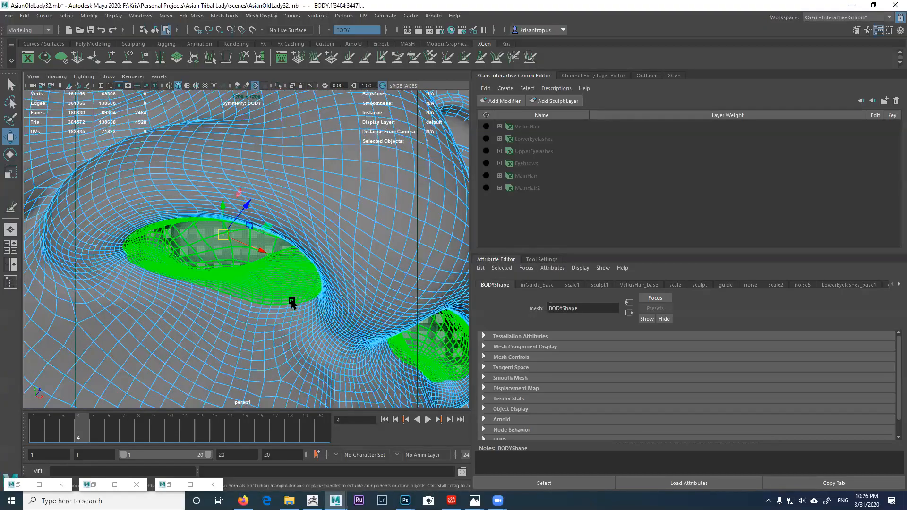
pyautogui.keyDown('alt'); pyautogui.moveTo(313, 293); pyautogui.dragTo(305, 250); pyautogui.keyUp('alt')
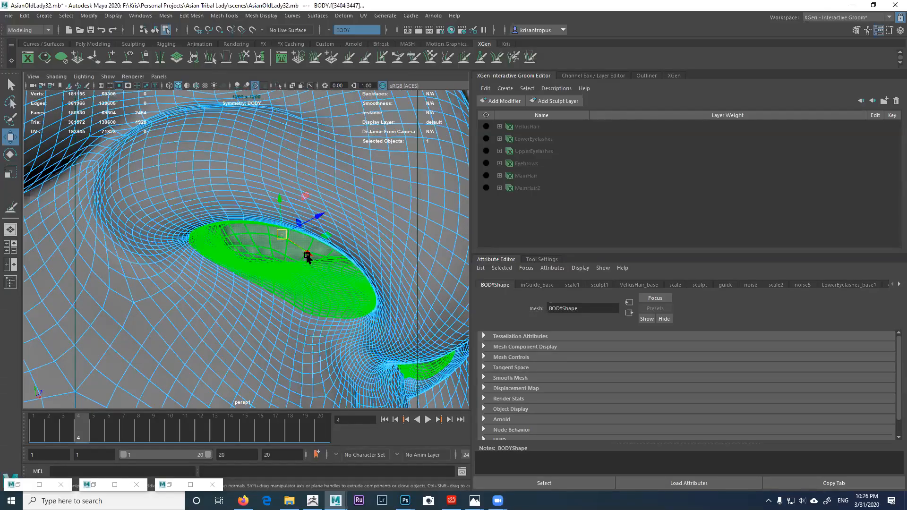
pyautogui.moveTo(316, 264)
pyautogui.keyDown('alt'); pyautogui.mouseDown(button='right')
pyautogui.moveTo(300, 260)
pyautogui.moveTo(309, 259)
pyautogui.mouseUp(button='right'); pyautogui.keyUp('alt')
pyautogui.keyDown('alt'); pyautogui.moveTo(309, 259); pyautogui.dragTo(280, 237, button='middle'); pyautogui.keyUp('alt')
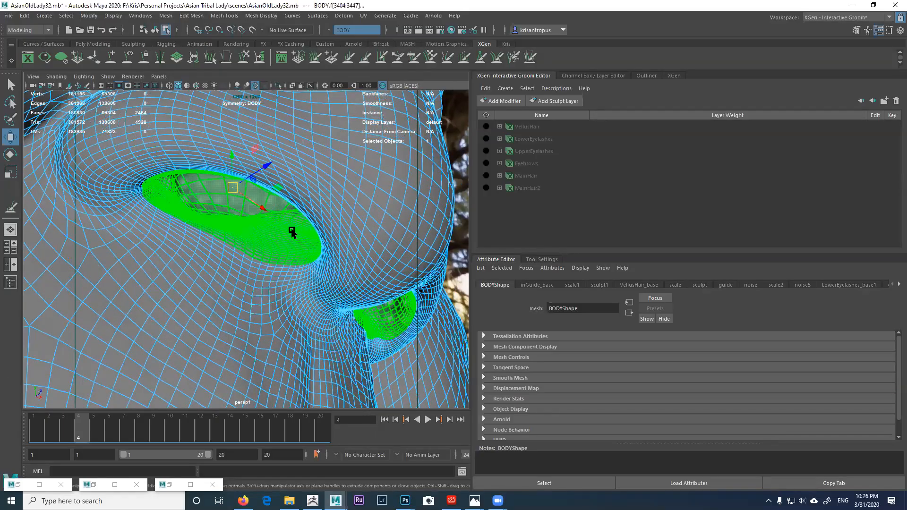
pyautogui.keyDown('alt'); pyautogui.moveTo(312, 238); pyautogui.dragTo(366, 276, button='middle'); pyautogui.keyUp('alt')
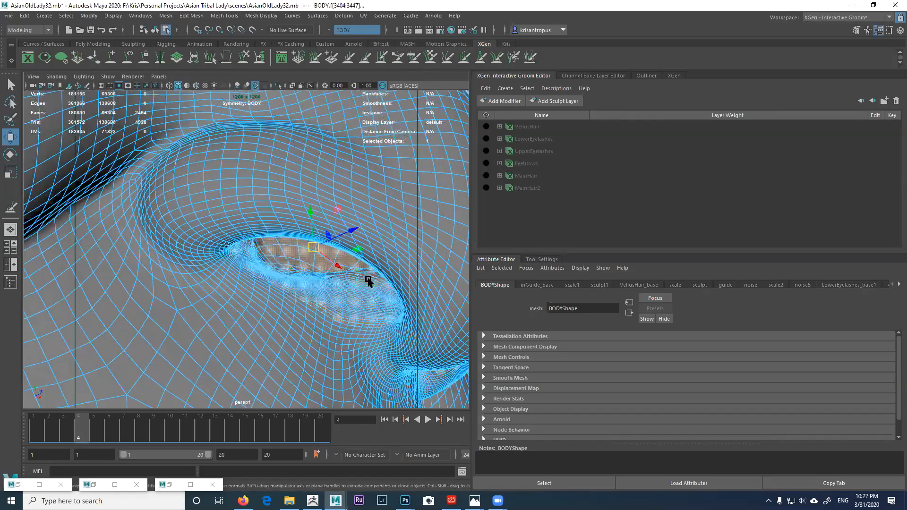
pyautogui.keyDown('alt'); pyautogui.moveTo(377, 300); pyautogui.dragTo(199, 320); pyautogui.keyUp('alt')
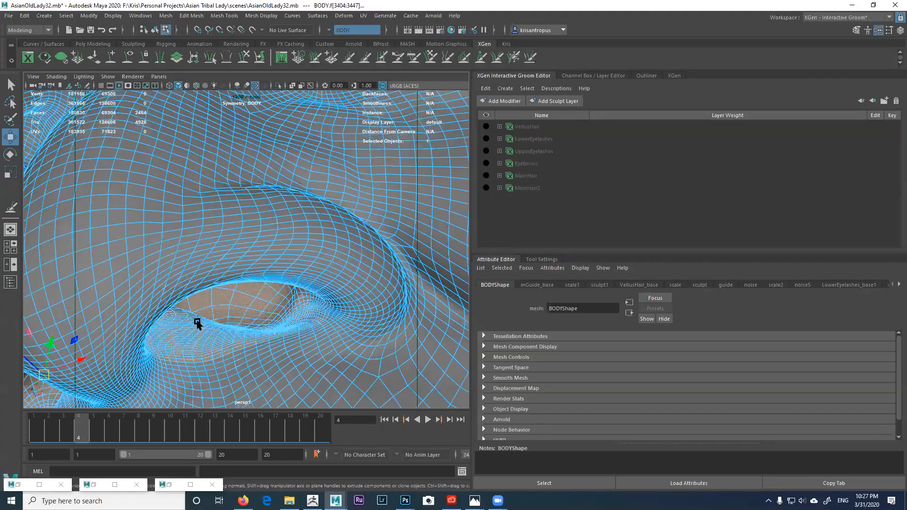
pyautogui.scroll(-5, 245, 298)
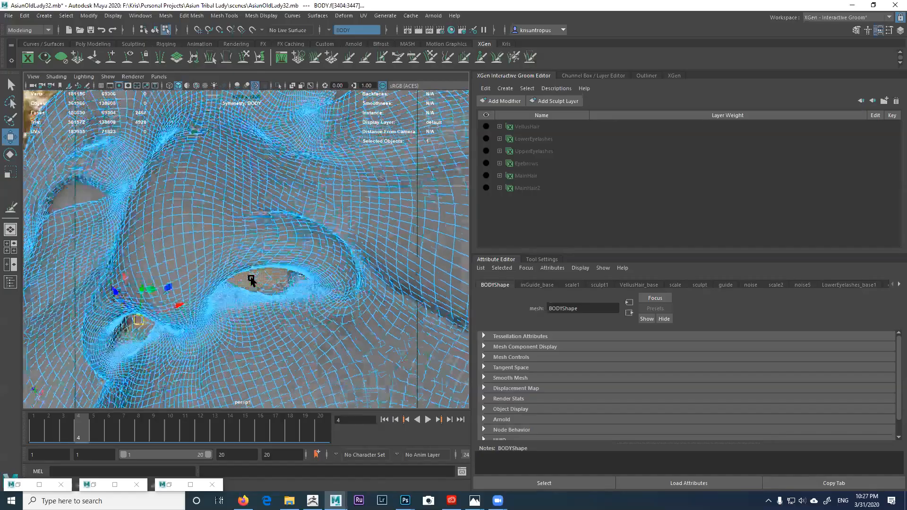
pyautogui.keyDown('alt'); pyautogui.moveTo(236, 285); pyautogui.dragTo(298, 227); pyautogui.keyUp('alt')
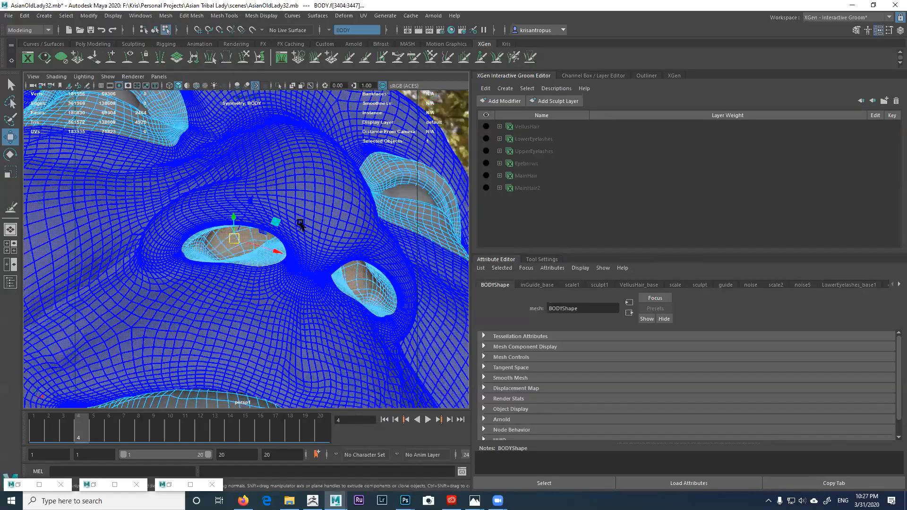
pyautogui.scroll(4, 350, 212)
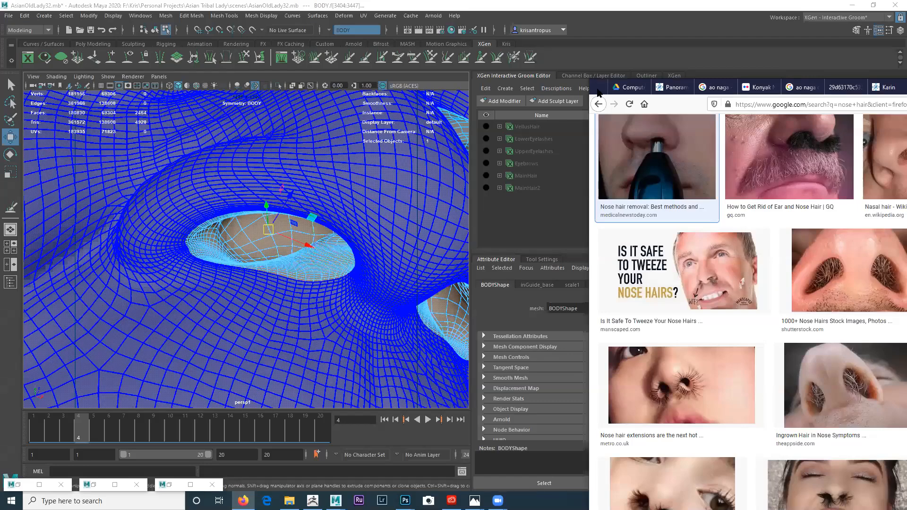
# Step: Maximize Firefox, compare nose-hair image previews, and open the Shutterstock close-up's source page
pyautogui.moveTo(597, 89); pyautogui.dragTo(2, 40)
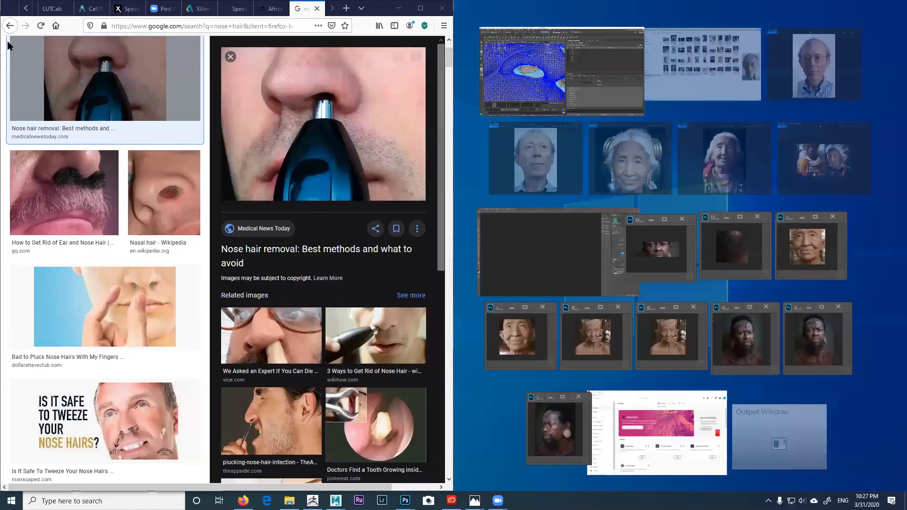
pyautogui.click(422, 9)
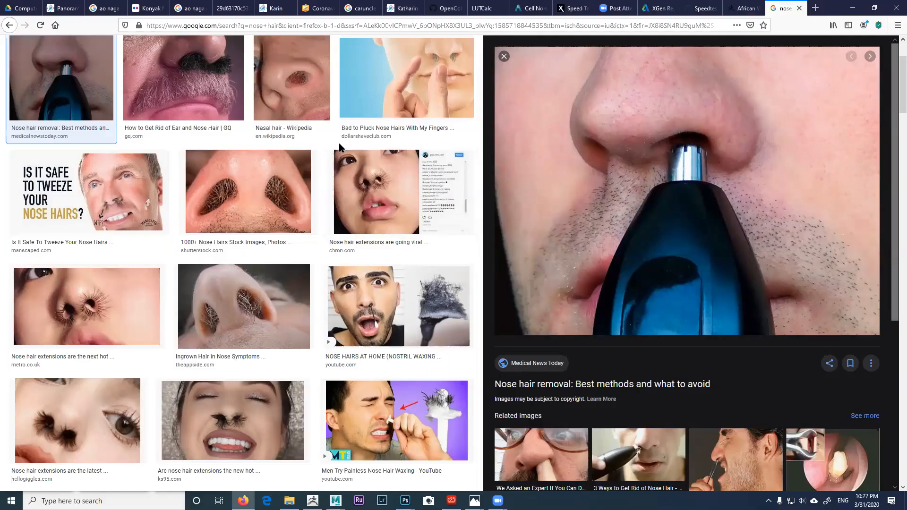
pyautogui.click(293, 178)
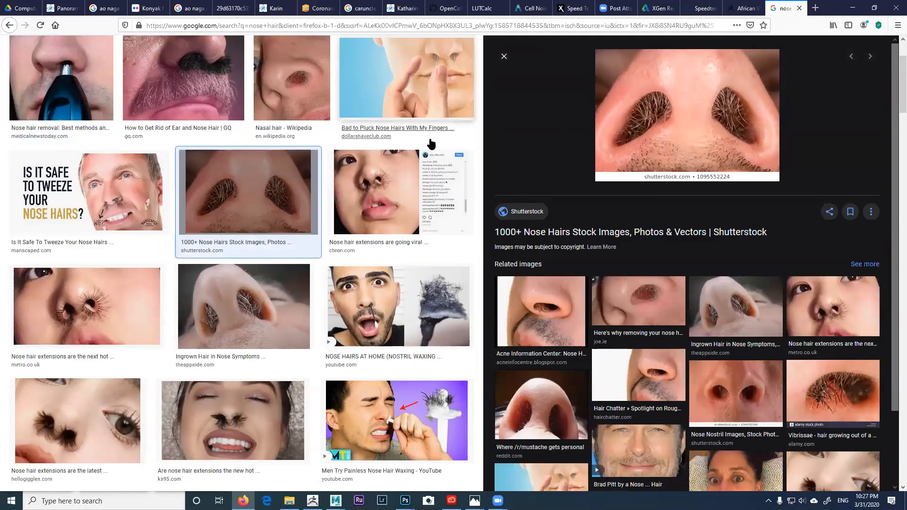
pyautogui.click(300, 97)
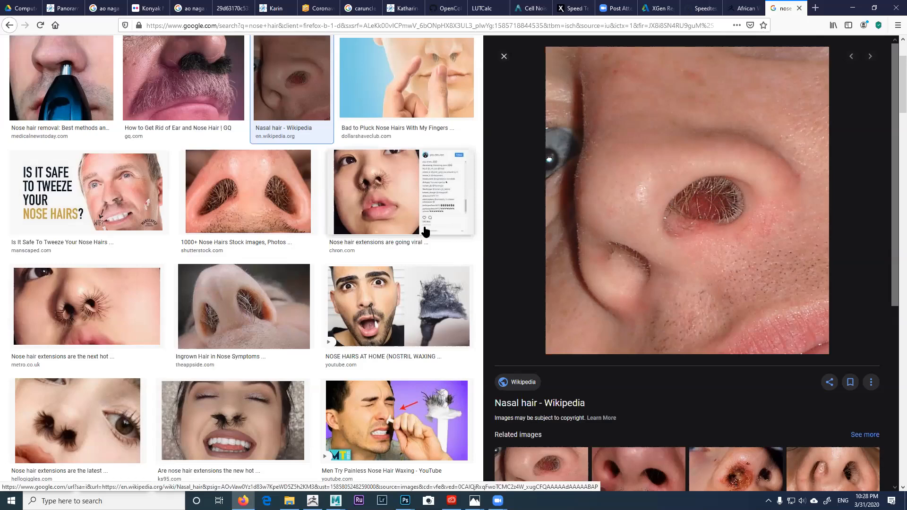
pyautogui.click(263, 295)
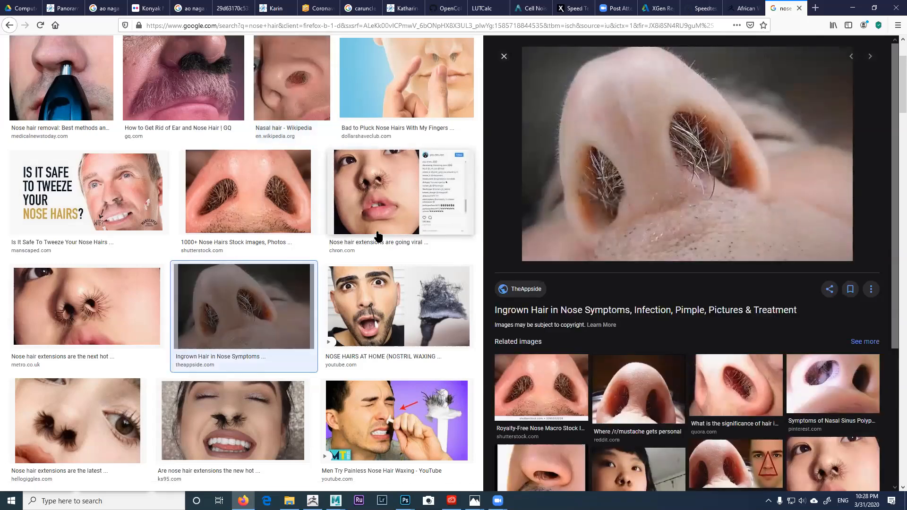
pyautogui.click(266, 202)
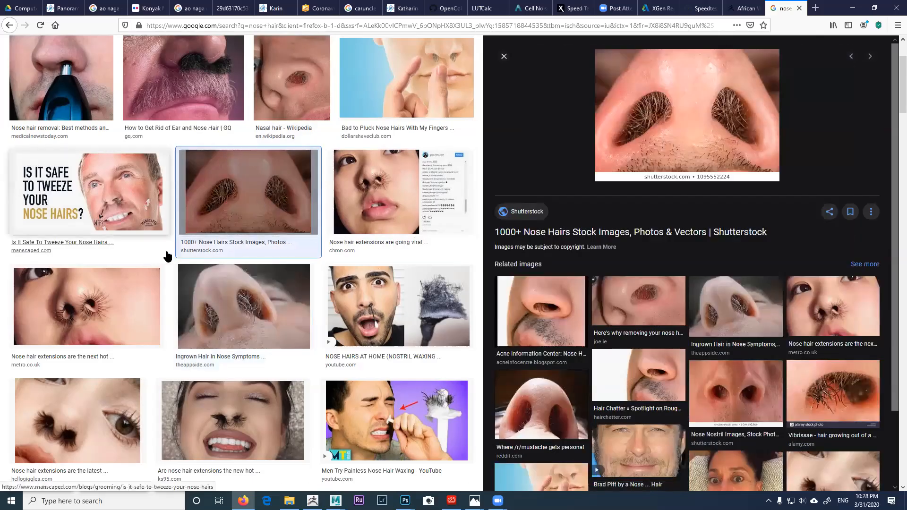
pyautogui.click(118, 299)
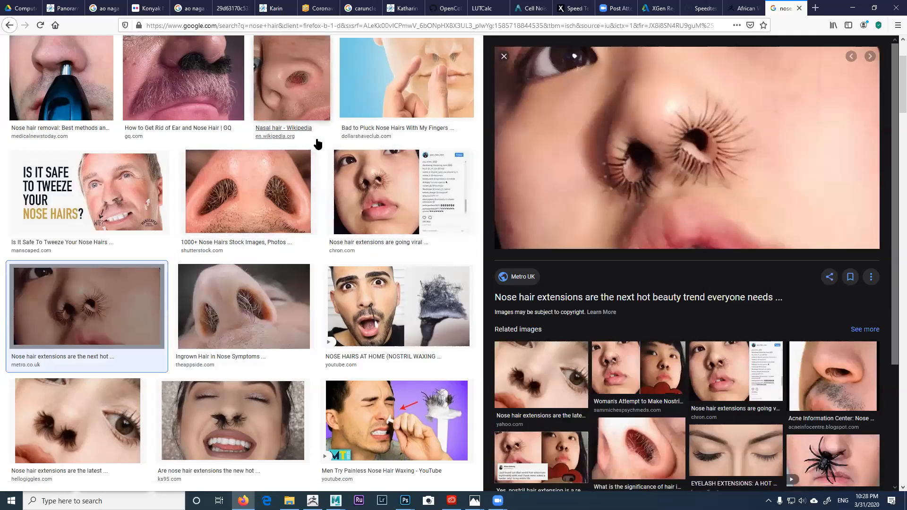
pyautogui.click(285, 190)
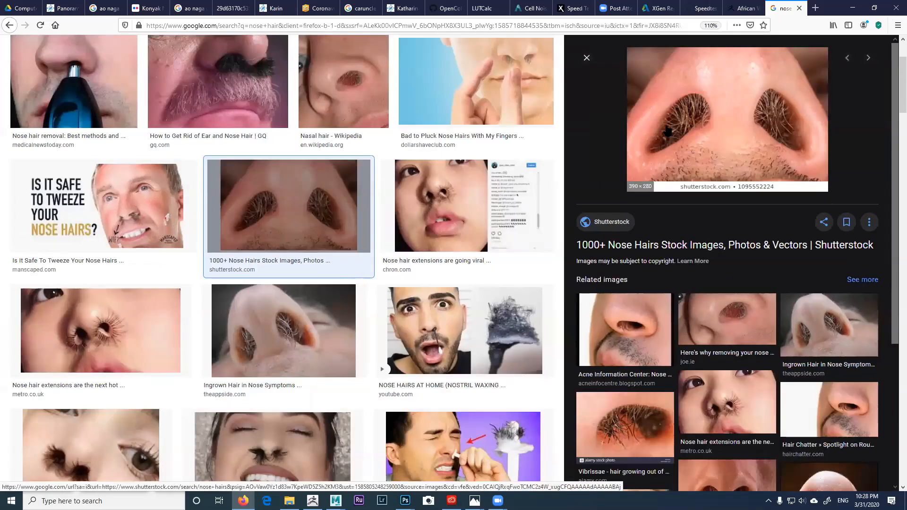
pyautogui.click(676, 134)
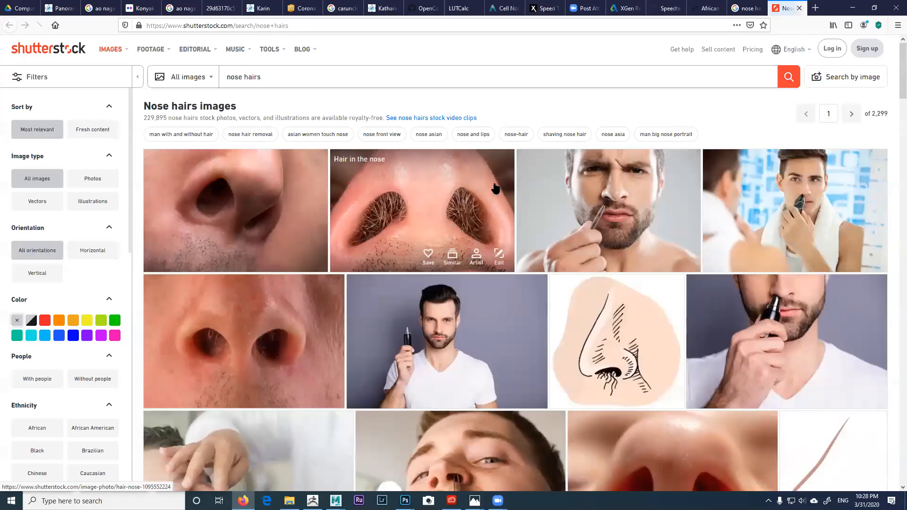
# Step: Open Shutterstock's 'Hair in the nose' photo page and restore Firefox to a smaller window
pyautogui.click(444, 218)
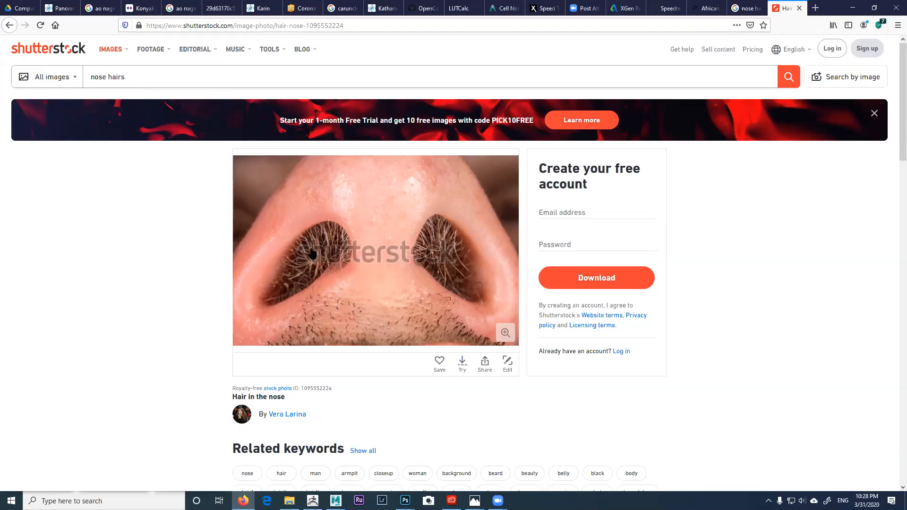
pyautogui.doubleClick(839, 10)
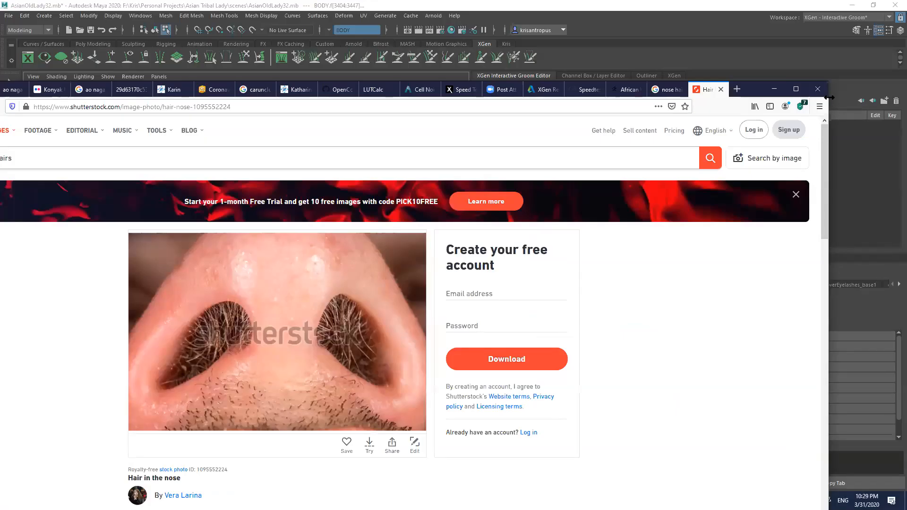
# Step: Shrink the Firefox window and move it off the right edge of the screen
pyautogui.moveTo(828, 97); pyautogui.dragTo(607, 98)
pyautogui.moveTo(132, 90); pyautogui.dragTo(374, 71)
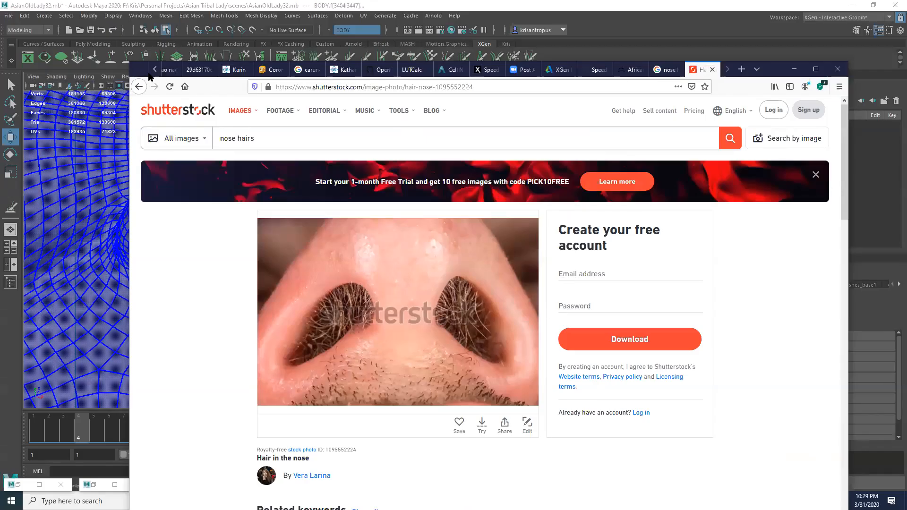
pyautogui.moveTo(149, 76); pyautogui.dragTo(721, 72)
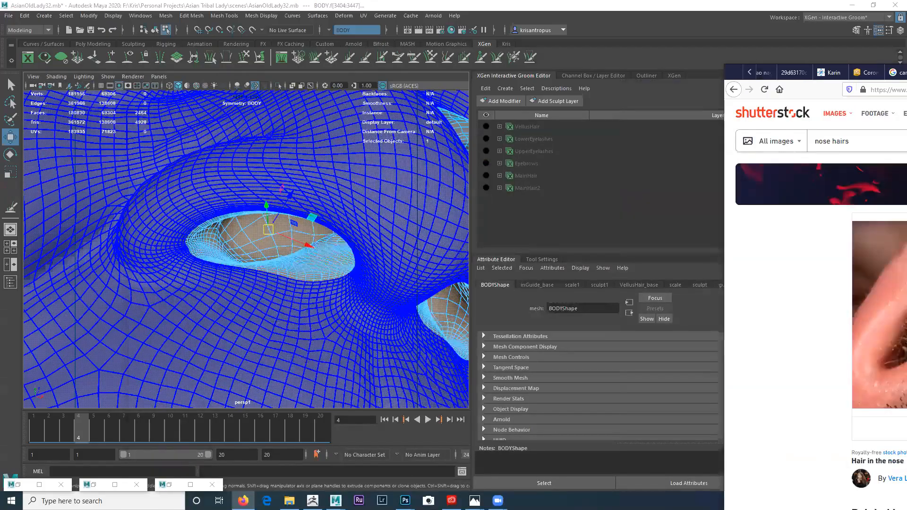
pyautogui.moveTo(873, 71); pyautogui.dragTo(906, 71)
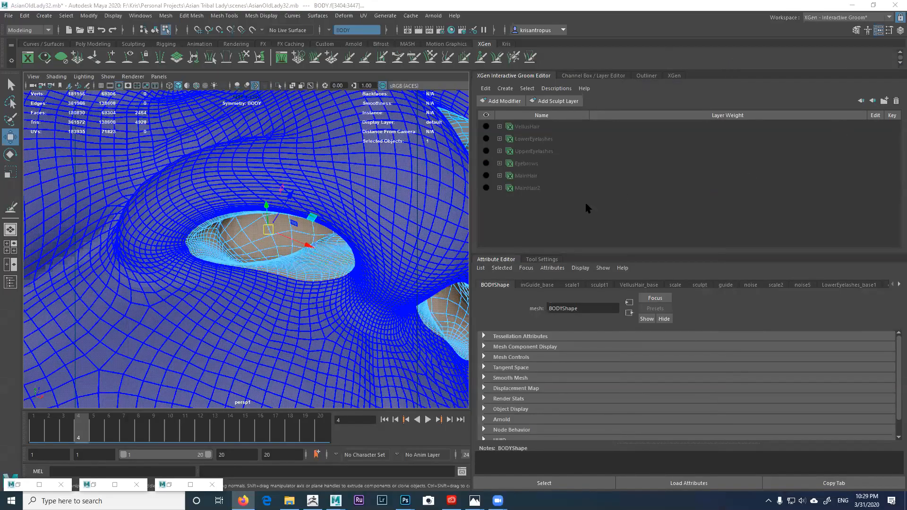
# Step: Orbit and pan the persp viewport to frame both nostril openings
pyautogui.keyDown('alt'); pyautogui.moveTo(350, 209); pyautogui.dragTo(351, 233); pyautogui.keyUp('alt')
pyautogui.keyDown('alt'); pyautogui.moveTo(216, 161); pyautogui.dragTo(263, 208, button='middle'); pyautogui.keyUp('alt')
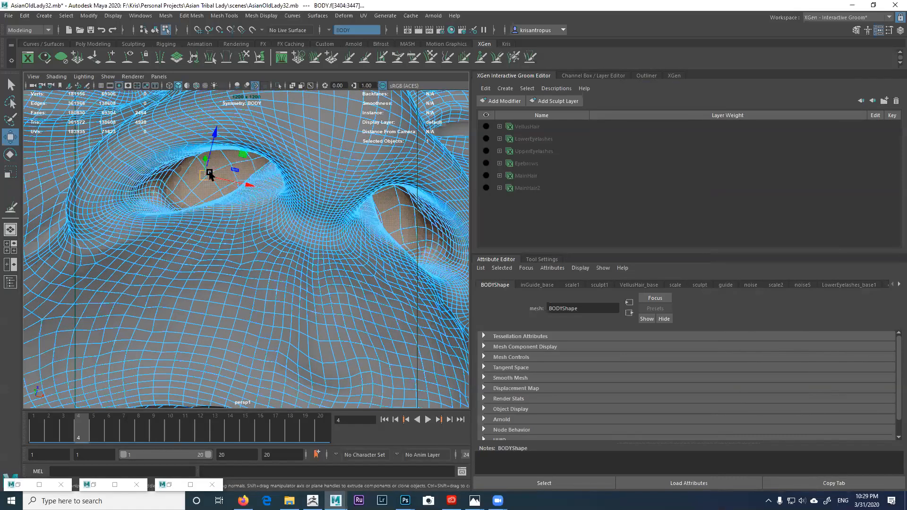
pyautogui.scroll(-3, 276, 207)
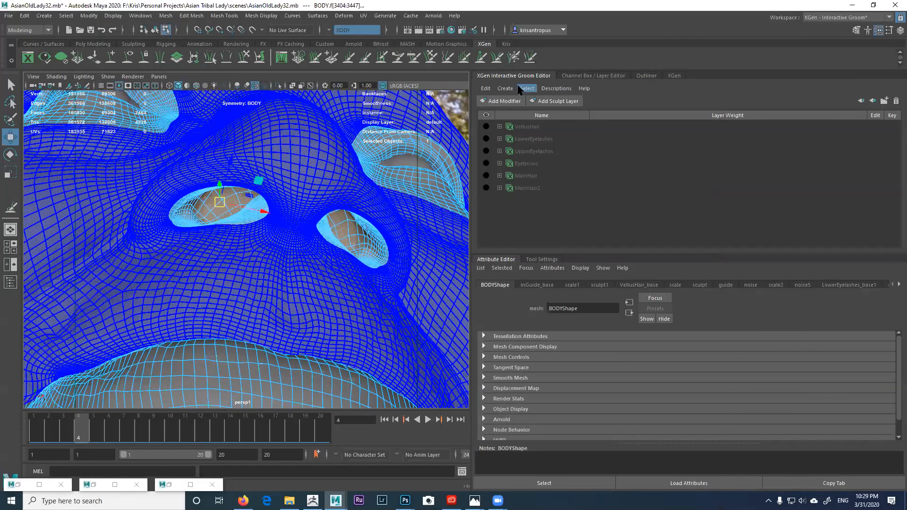
# Step: Start new Interactive Groom Splines and name the description NoseHair
pyautogui.click(504, 89)
pyautogui.click(526, 98)
pyautogui.moveTo(578, 171); pyautogui.dragTo(523, 170)
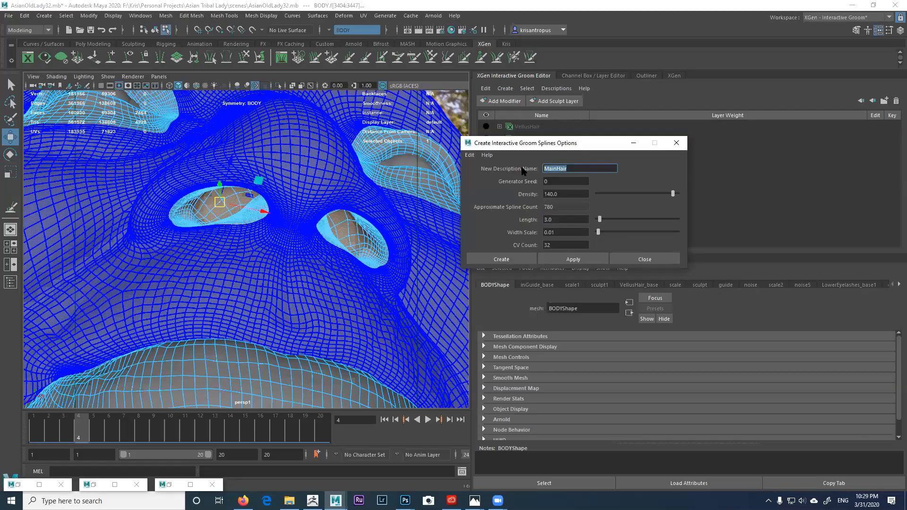
pyautogui.write('NoseHair')
pyautogui.press('Tab')
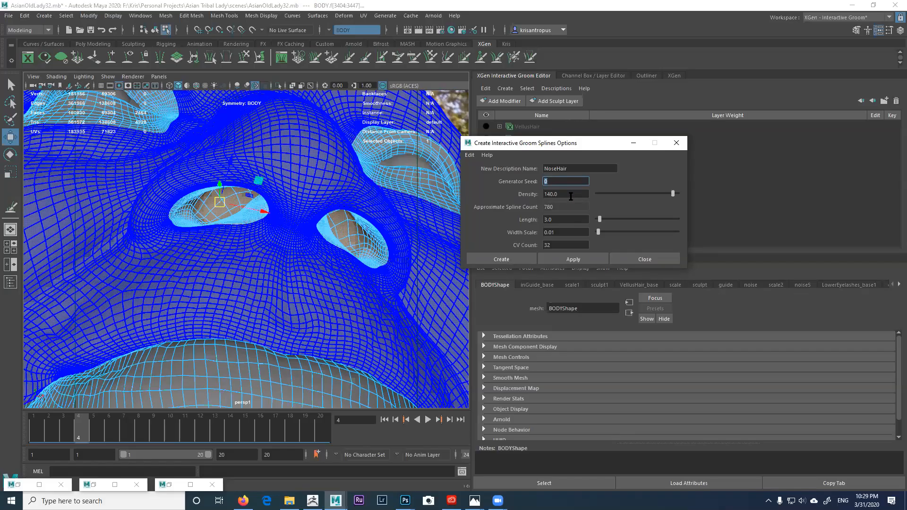
# Step: Set Density to 550 and create the NoseHair splines with length 3.0 and 32 CVs
pyautogui.moveTo(571, 197); pyautogui.dragTo(548, 195)
pyautogui.write('1')
pyautogui.moveTo(559, 195); pyautogui.dragTo(539, 196)
pyautogui.write('500')
pyautogui.press('Tab')
pyautogui.write('5')
pyautogui.press('Tab')
pyautogui.press('Tab')
pyautogui.click(548, 245)
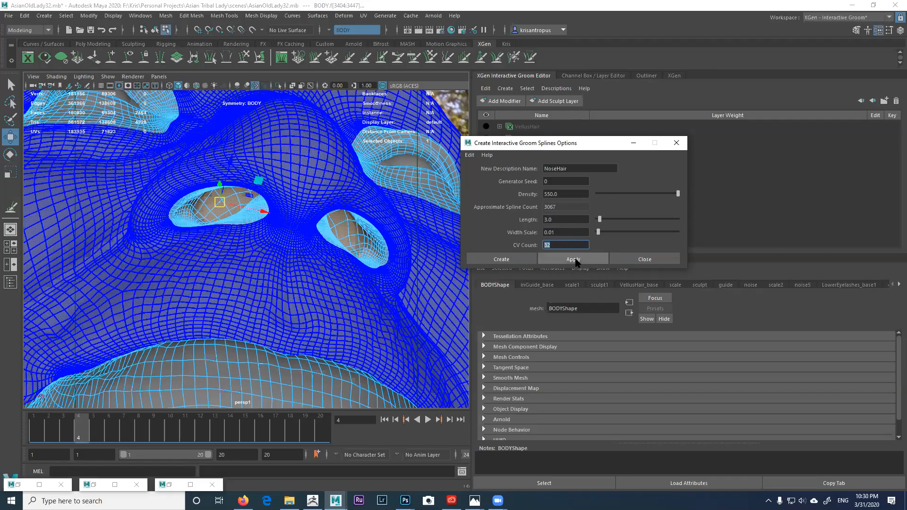
pyautogui.click(573, 259)
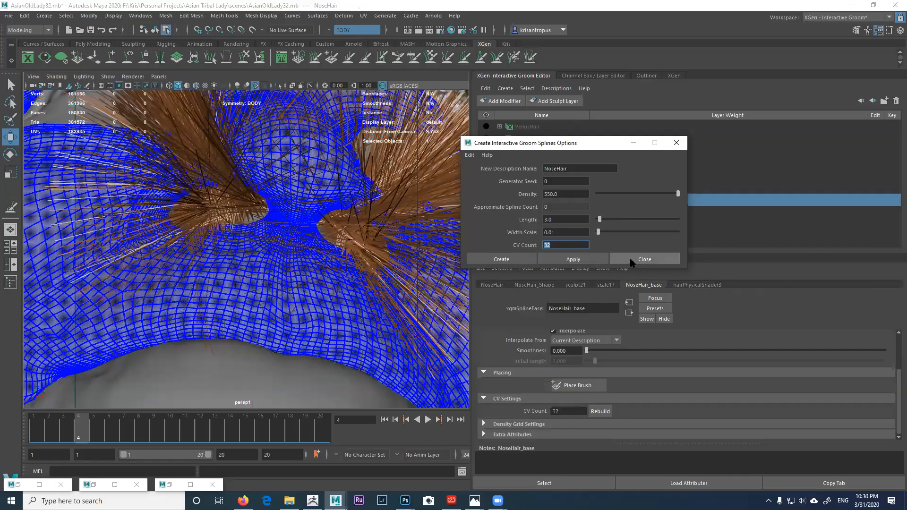
# Step: Close the groom spline options and frame the face to see the new nose hair
pyautogui.click(643, 261)
pyautogui.keyDown('alt'); pyautogui.moveTo(431, 259); pyautogui.dragTo(344, 234, button='right'); pyautogui.keyUp('alt')
pyautogui.keyDown('alt'); pyautogui.moveTo(344, 235); pyautogui.dragTo(342, 205); pyautogui.keyUp('alt')
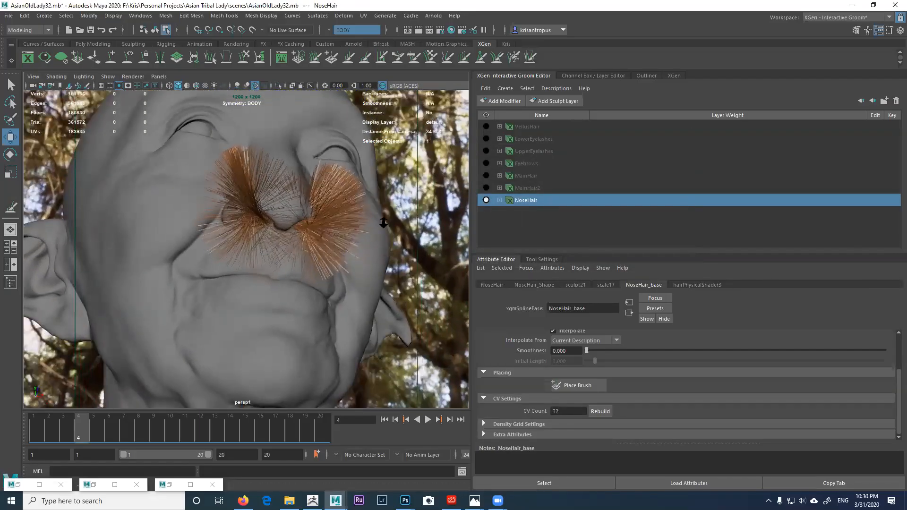
pyautogui.keyDown('alt'); pyautogui.moveTo(342, 205); pyautogui.dragTo(372, 247, button='right'); pyautogui.keyUp('alt')
pyautogui.keyDown('alt'); pyautogui.moveTo(372, 247); pyautogui.dragTo(340, 238); pyautogui.keyUp('alt')
pyautogui.keyDown('alt'); pyautogui.moveTo(339, 238); pyautogui.dragTo(331, 242, button='right'); pyautogui.keyUp('alt')
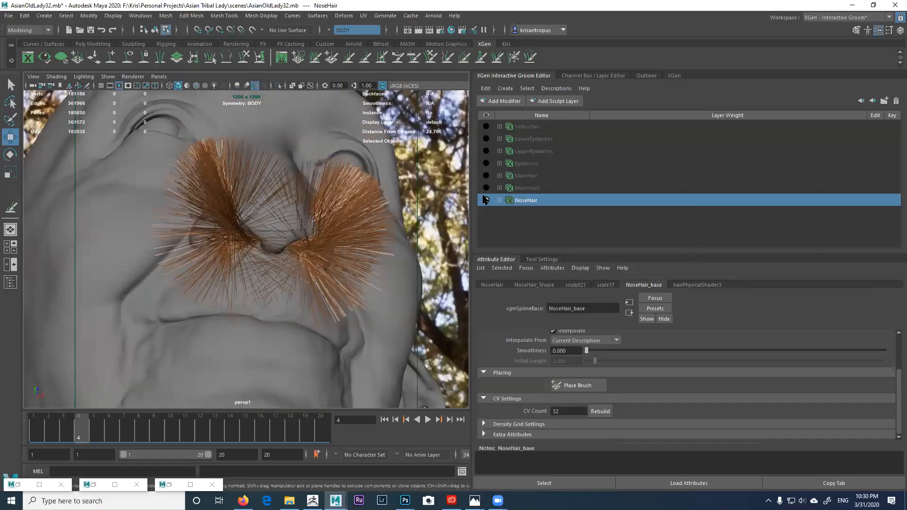
# Step: Expand NoseHair's sculpt21 modifier and make Sculpt Layer 1 editable
pyautogui.click(499, 200)
pyautogui.click(532, 213)
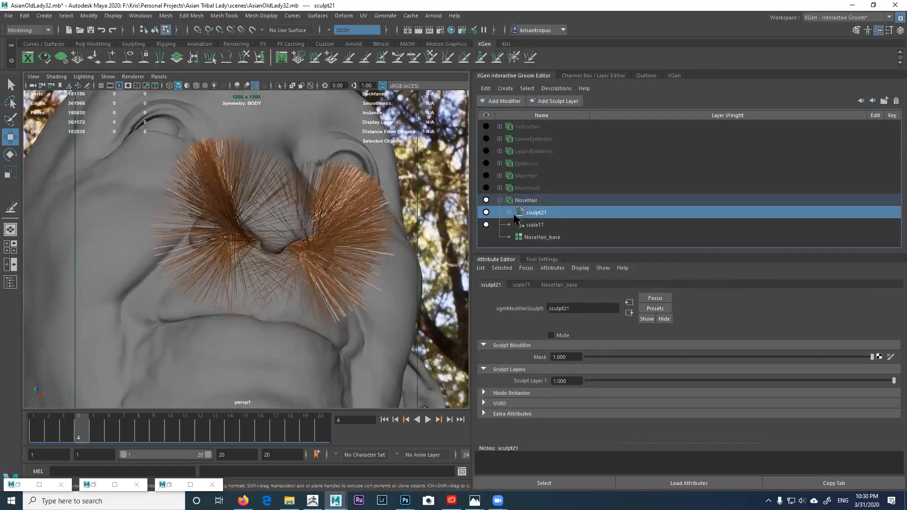
pyautogui.click(508, 212)
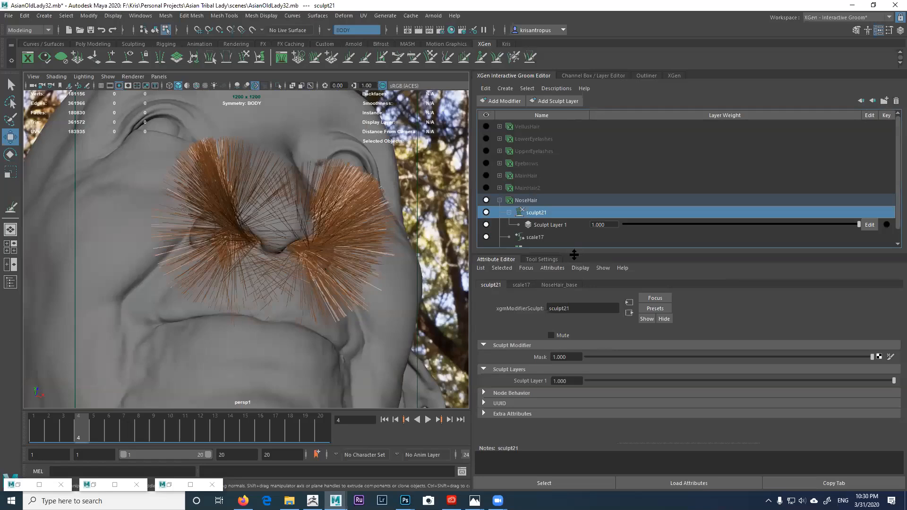
pyautogui.moveTo(574, 254); pyautogui.dragTo(593, 285)
pyautogui.click(874, 226)
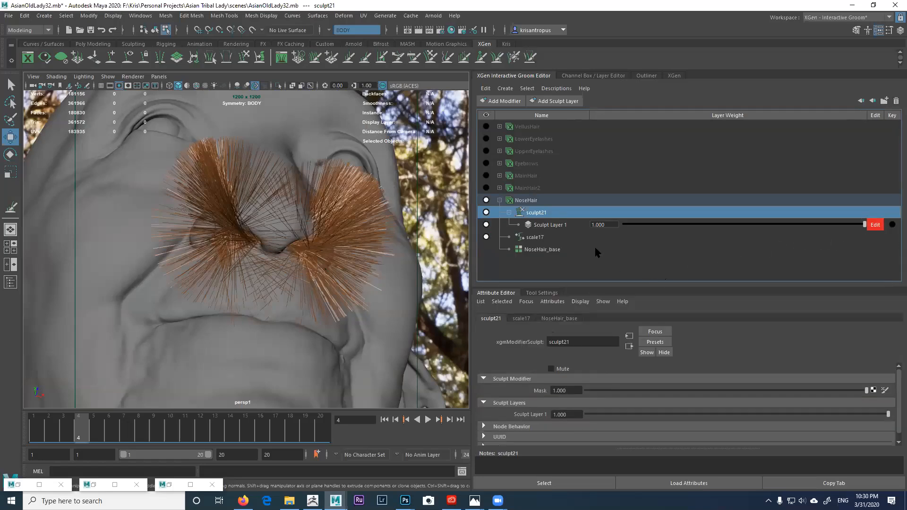
# Step: Pick the Length brush and expand its settings panel
pyautogui.click(349, 57)
pyautogui.keyDown('alt'); pyautogui.moveTo(348, 197); pyautogui.dragTo(321, 203, button='right'); pyautogui.keyUp('alt')
pyautogui.keyDown('alt'); pyautogui.moveTo(333, 220); pyautogui.dragTo(340, 174, button='middle'); pyautogui.keyUp('alt')
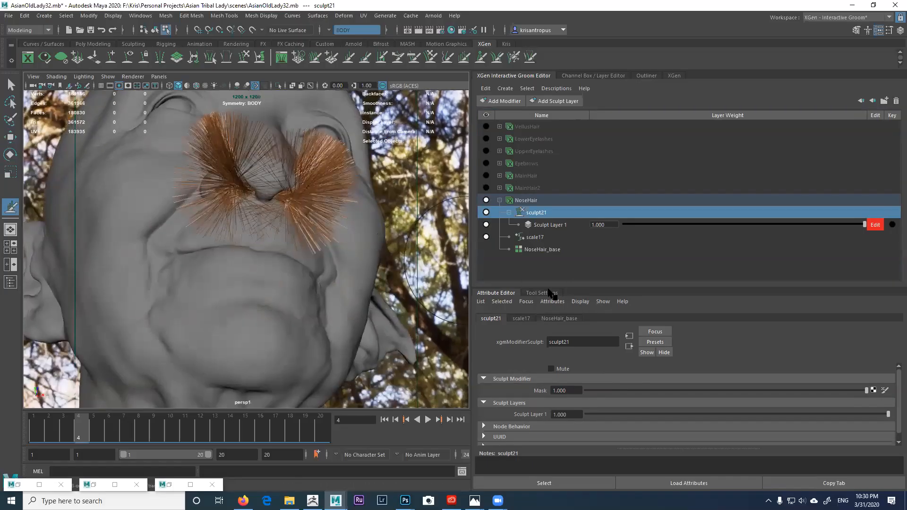
pyautogui.click(542, 293)
pyautogui.moveTo(608, 294); pyautogui.dragTo(606, 227)
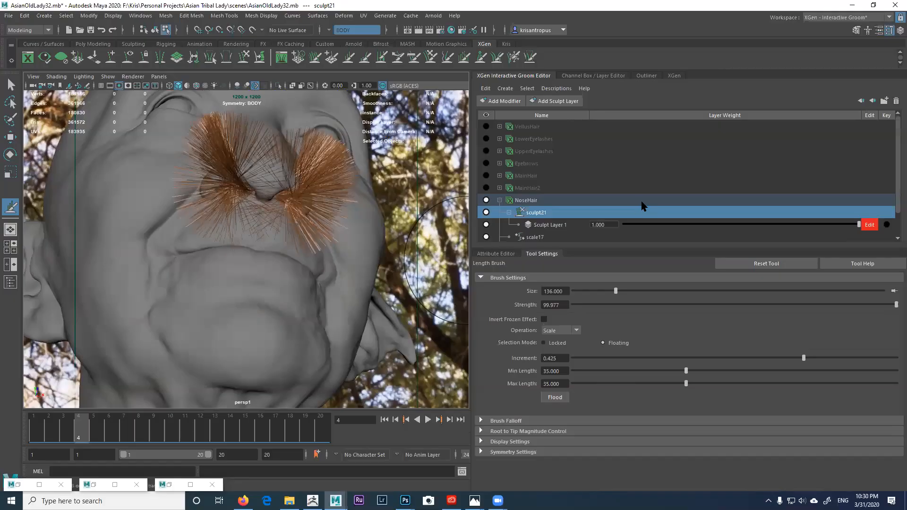
pyautogui.moveTo(618, 247); pyautogui.dragTo(615, 266)
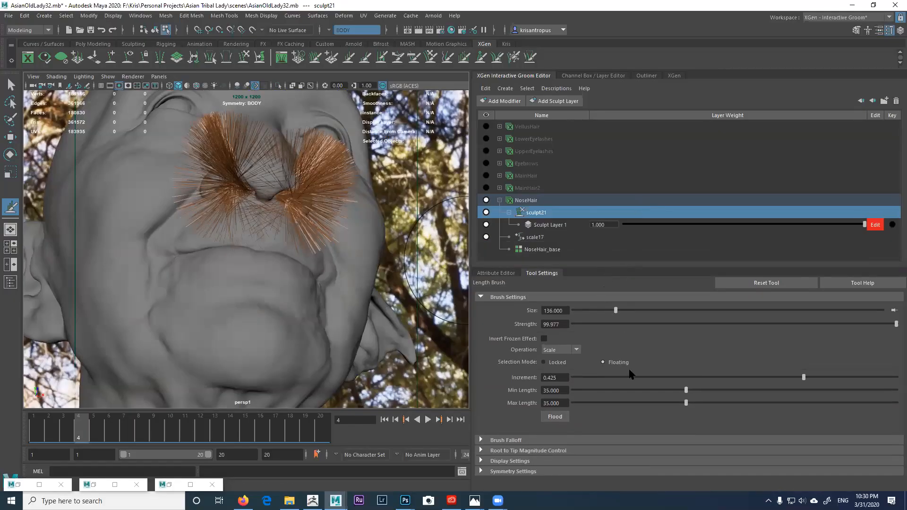
# Step: Set Min and Max Length to 0.5 and paint the hairs in both nostrils shorter
pyautogui.moveTo(562, 391); pyautogui.dragTo(526, 389)
pyautogui.write('0.5')
pyautogui.press('Tab')
pyautogui.write('0.5')
pyautogui.moveTo(303, 208)
pyautogui.mouseDown()
pyautogui.moveTo(300, 218)
pyautogui.moveTo(224, 167)
pyautogui.mouseUp()
pyautogui.moveTo(273, 203)
pyautogui.keyDown('alt'); pyautogui.mouseDown()
pyautogui.moveTo(182, 203)
pyautogui.moveTo(218, 241)
pyautogui.moveTo(236, 238)
pyautogui.mouseUp(); pyautogui.keyUp('alt')
pyautogui.keyDown('alt'); pyautogui.moveTo(271, 278); pyautogui.dragTo(399, 318); pyautogui.keyUp('alt')
# Step: Lower the Length brush's Min and Max Length to 0.45, then to 0.35
pyautogui.doubleClick(552, 390)
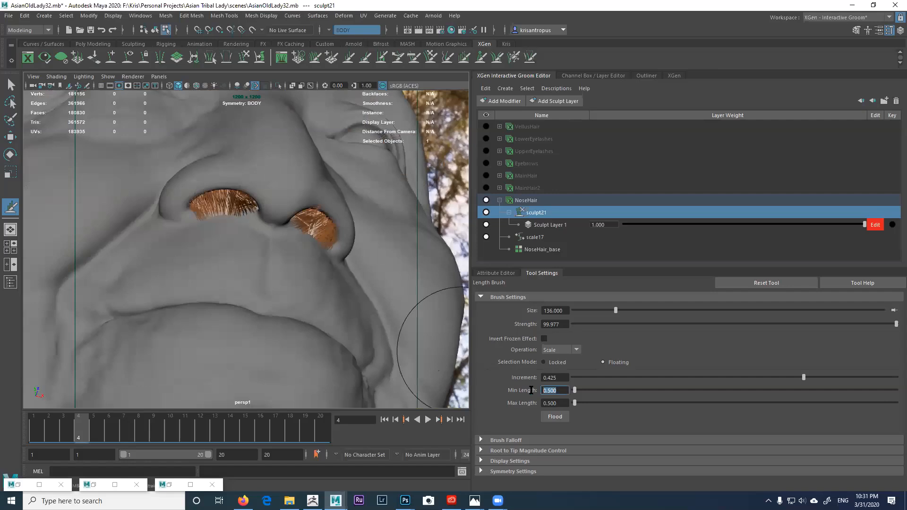
pyautogui.write('0.45')
pyautogui.press('Tab')
pyautogui.write('0.')
pyautogui.press('Return')
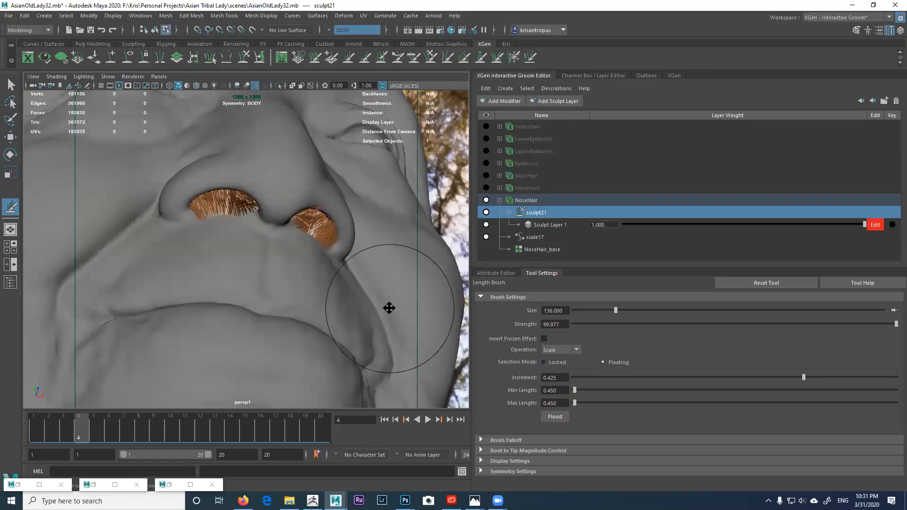
pyautogui.scroll(-4, 389, 307)
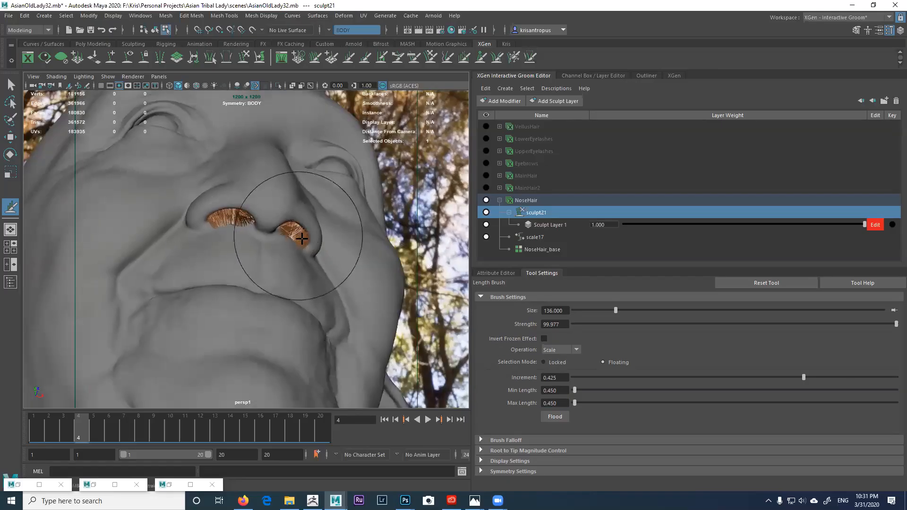
pyautogui.click(541, 390)
pyautogui.write('.35')
pyautogui.press('Tab')
pyautogui.write('.')
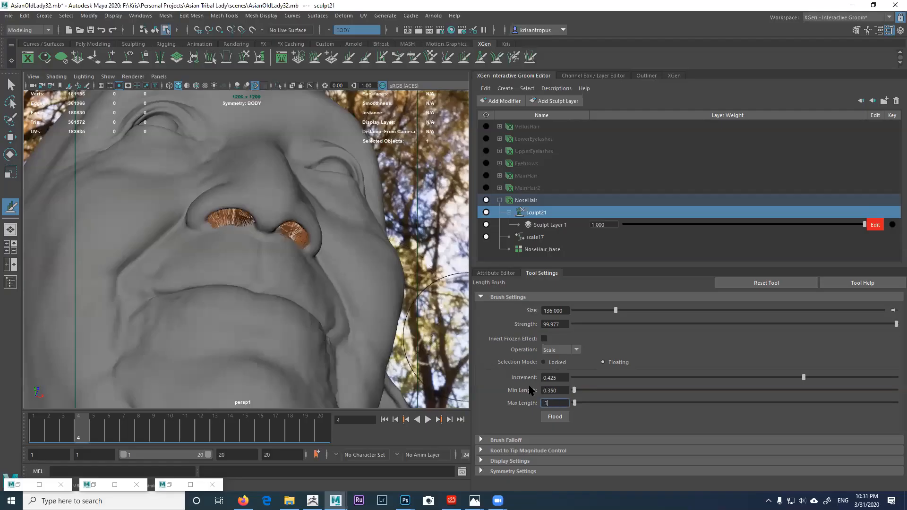
pyautogui.write('35')
pyautogui.press('Return')
# Step: Orbit beneath and around the face to inspect the trimmed nostril hairs
pyautogui.keyDown('alt'); pyautogui.moveTo(374, 289); pyautogui.dragTo(269, 280); pyautogui.keyUp('alt')
pyautogui.keyDown('alt'); pyautogui.moveTo(222, 257); pyautogui.dragTo(201, 233); pyautogui.keyUp('alt')
pyautogui.moveTo(224, 199)
pyautogui.keyDown('alt'); pyautogui.mouseDown()
pyautogui.moveTo(224, 249)
pyautogui.moveTo(226, 201)
pyautogui.mouseUp(); pyautogui.keyUp('alt')
pyautogui.keyDown('alt'); pyautogui.moveTo(226, 207); pyautogui.dragTo(248, 242, button='right'); pyautogui.keyUp('alt')
pyautogui.keyDown('alt'); pyautogui.moveTo(248, 241); pyautogui.dragTo(259, 268); pyautogui.keyUp('alt')
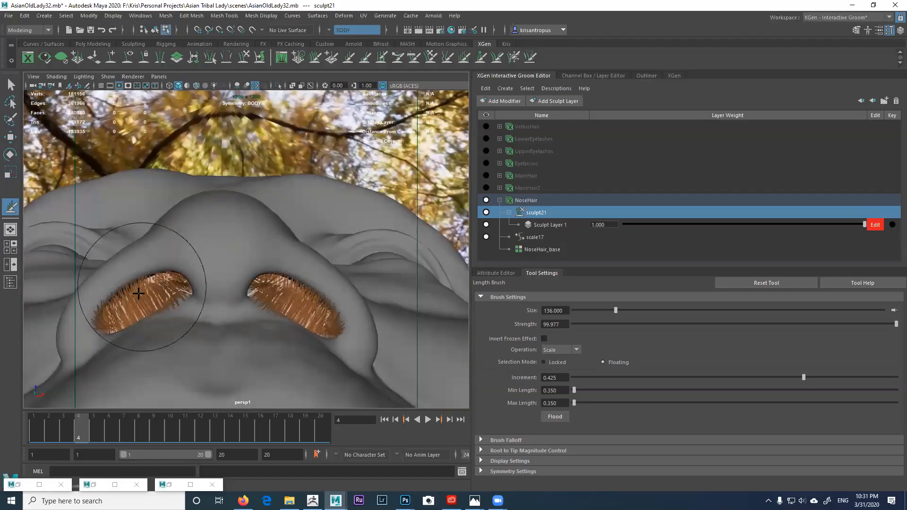
pyautogui.moveTo(324, 319)
pyautogui.keyDown('alt'); pyautogui.mouseDown(button='middle')
pyautogui.moveTo(280, 340)
pyautogui.moveTo(267, 231)
pyautogui.mouseUp(button='middle'); pyautogui.keyUp('alt')
pyautogui.keyDown('alt'); pyautogui.moveTo(298, 300); pyautogui.dragTo(288, 314); pyautogui.keyUp('alt')
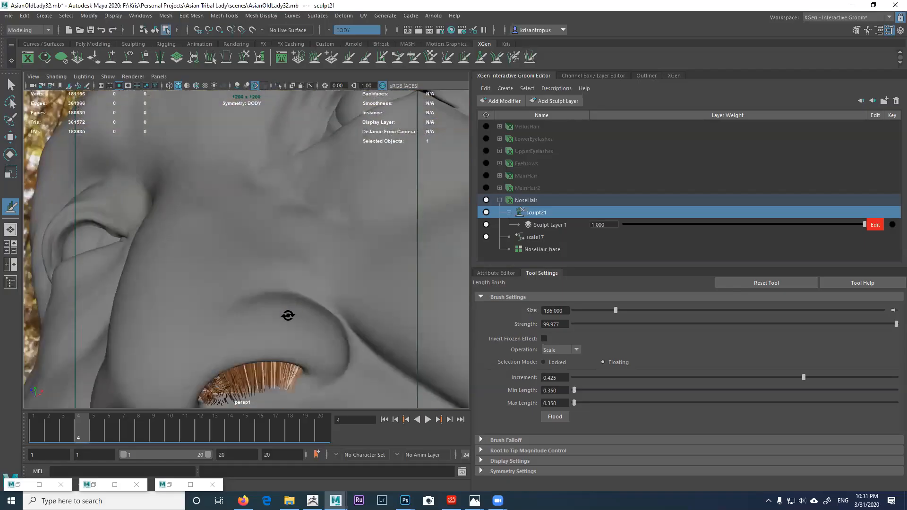
pyautogui.keyDown('alt'); pyautogui.moveTo(287, 313); pyautogui.dragTo(221, 273, button='right'); pyautogui.keyUp('alt')
pyautogui.keyDown('alt'); pyautogui.moveTo(221, 272); pyautogui.dragTo(222, 224, button='middle'); pyautogui.keyUp('alt')
pyautogui.keyDown('alt'); pyautogui.moveTo(228, 284); pyautogui.dragTo(192, 304); pyautogui.keyUp('alt')
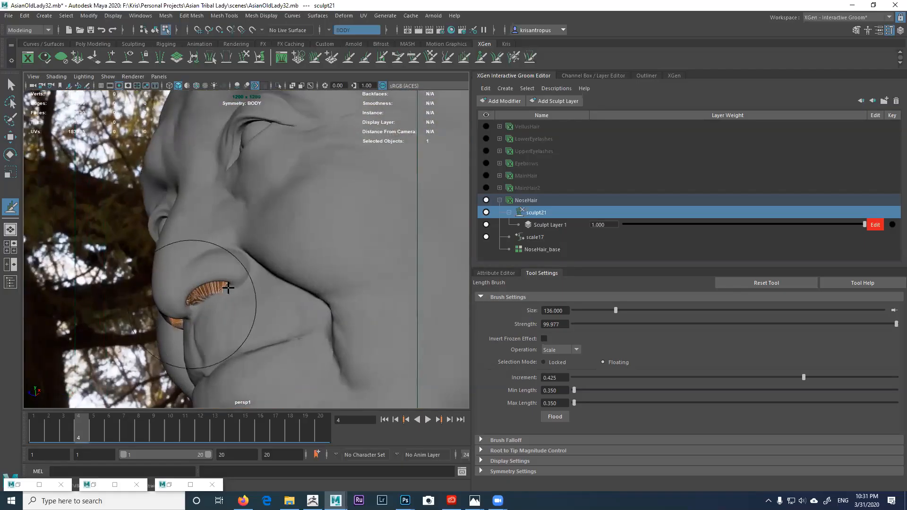
# Step: Enable the brush falloff option to affect back-facing hairs
pyautogui.click(528, 441)
pyautogui.scroll(-5, 599, 392)
pyautogui.scroll(-1, 599, 397)
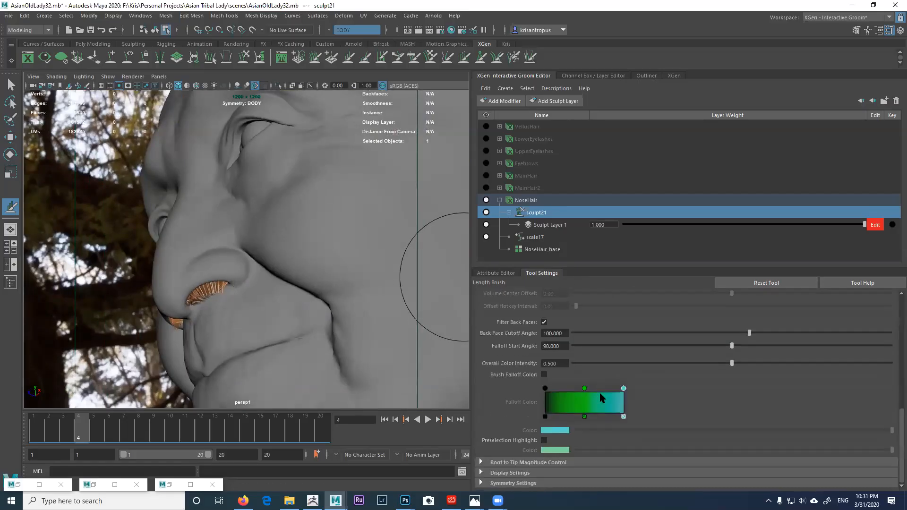
pyautogui.click(544, 322)
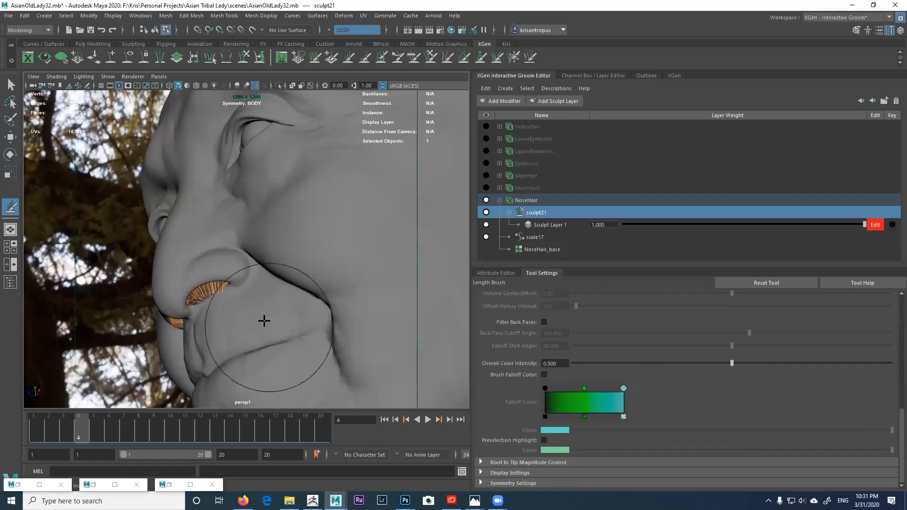
# Step: Recheck the nostril hair from below and select the whole NoseHair description
pyautogui.keyDown('alt'); pyautogui.moveTo(243, 293); pyautogui.dragTo(280, 268); pyautogui.keyUp('alt')
pyautogui.moveTo(226, 273)
pyautogui.keyDown('alt'); pyautogui.mouseDown()
pyautogui.moveTo(251, 247)
pyautogui.moveTo(263, 289)
pyautogui.moveTo(213, 268)
pyautogui.mouseUp(); pyautogui.keyUp('alt')
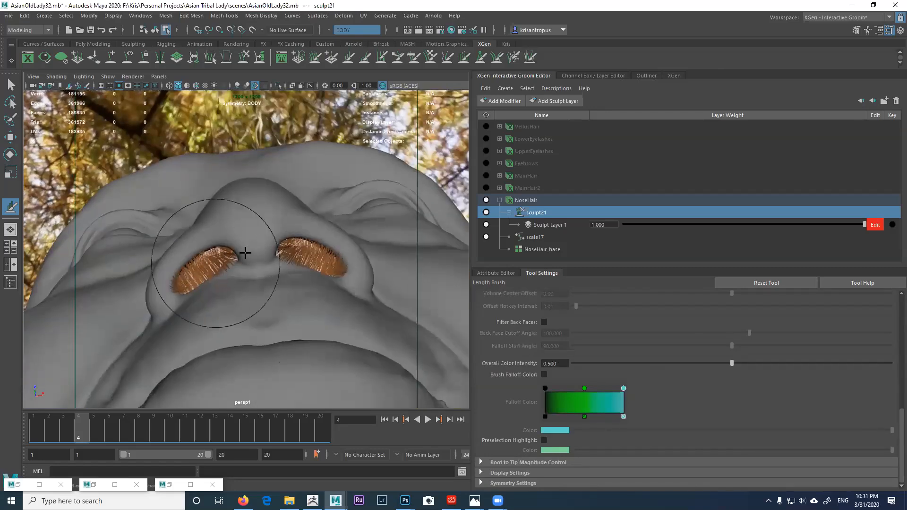
pyautogui.keyDown('alt'); pyautogui.moveTo(300, 257); pyautogui.dragTo(304, 263); pyautogui.keyUp('alt')
pyautogui.moveTo(227, 232)
pyautogui.keyDown('alt'); pyautogui.mouseDown()
pyautogui.moveTo(259, 229)
pyautogui.moveTo(261, 245)
pyautogui.moveTo(318, 261)
pyautogui.moveTo(299, 265)
pyautogui.moveTo(289, 284)
pyautogui.mouseUp(); pyautogui.keyUp('alt')
pyautogui.scroll(-1, 283, 263)
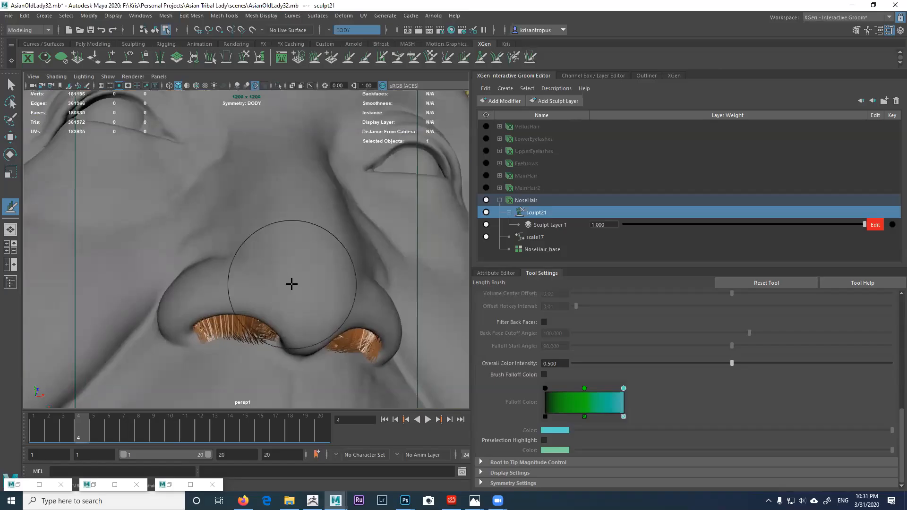
pyautogui.click(529, 202)
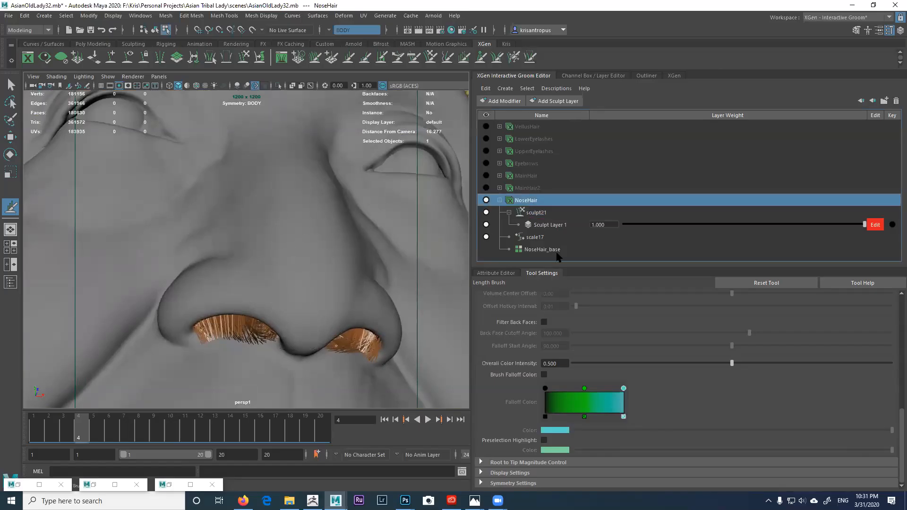
# Step: Open the NoseHair_Shape attributes and view the nostrils from below
pyautogui.click(503, 274)
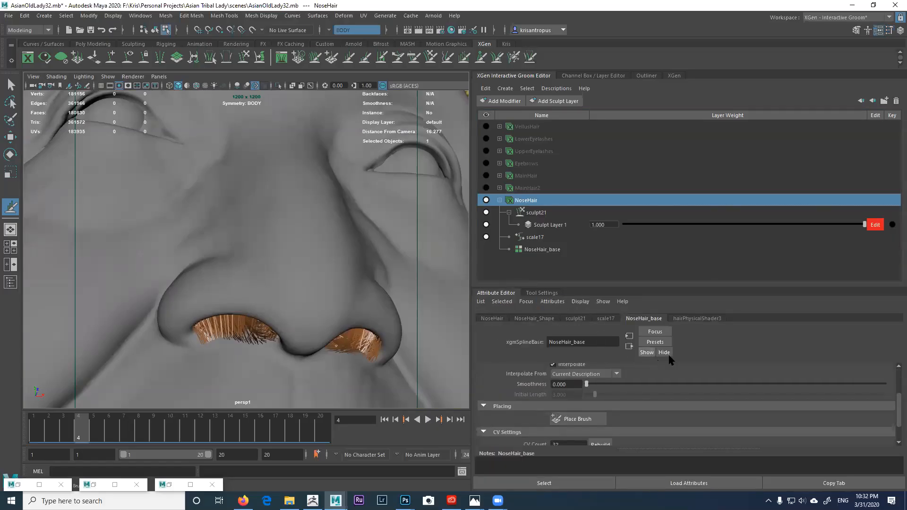
pyautogui.moveTo(899, 405); pyautogui.dragTo(898, 380)
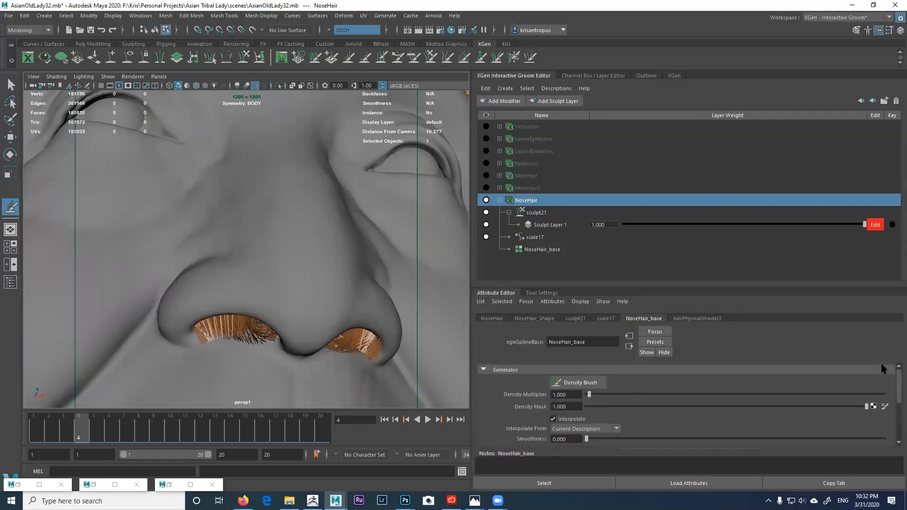
pyautogui.click(528, 318)
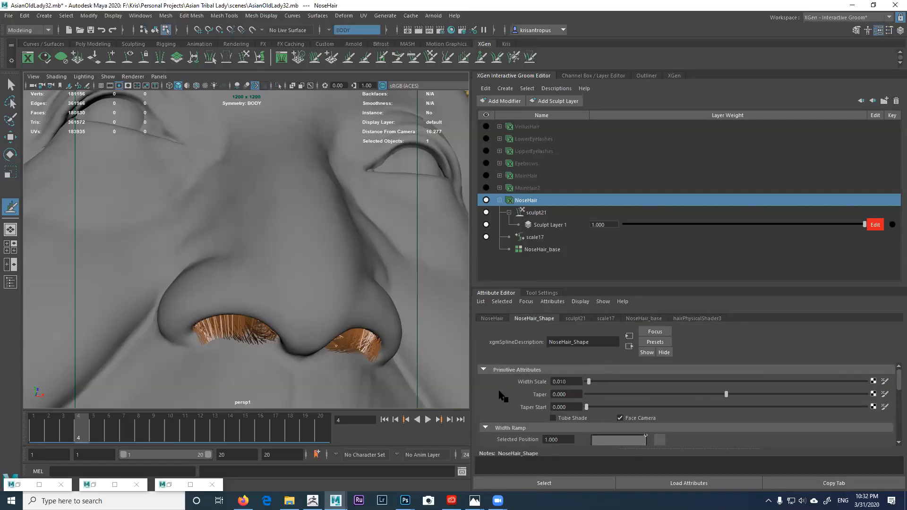
pyautogui.keyDown('alt'); pyautogui.moveTo(333, 339); pyautogui.dragTo(338, 312); pyautogui.keyUp('alt')
pyautogui.keyDown('alt'); pyautogui.moveTo(344, 347); pyautogui.dragTo(354, 362, button='right'); pyautogui.keyUp('alt')
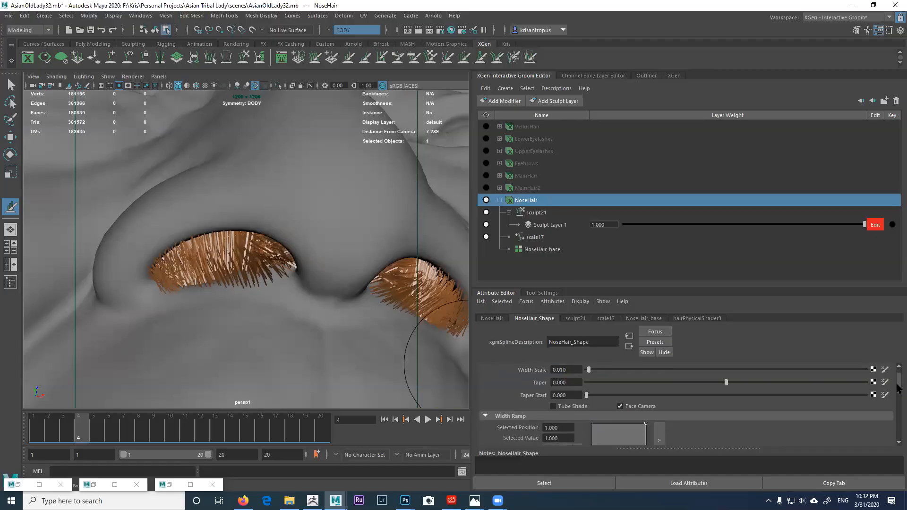
pyautogui.scroll(-2, 887, 377)
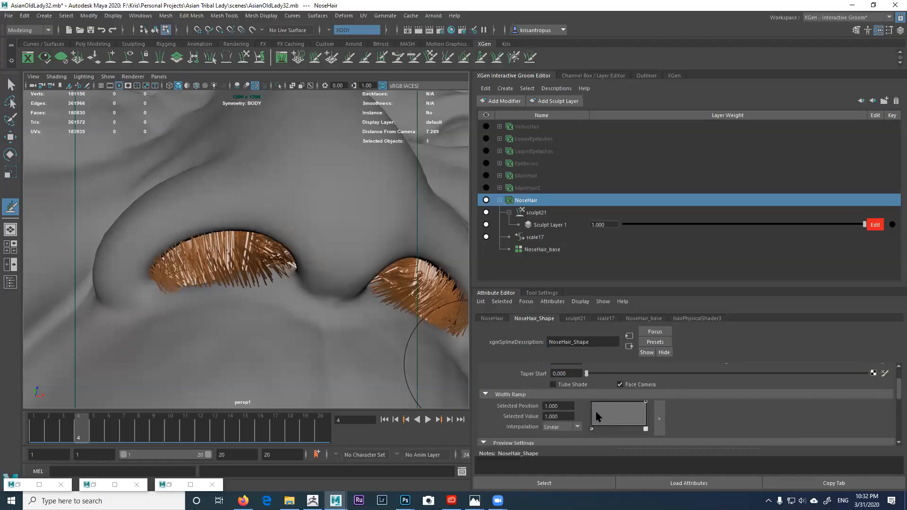
# Step: Drop the Width Ramp's tip key to zero, use Spline interpolation, and adjust the root width
pyautogui.moveTo(591, 402)
pyautogui.mouseDown()
pyautogui.moveTo(588, 424)
pyautogui.moveTo(580, 393)
pyautogui.mouseUp()
pyautogui.moveTo(645, 403); pyautogui.dragTo(660, 431)
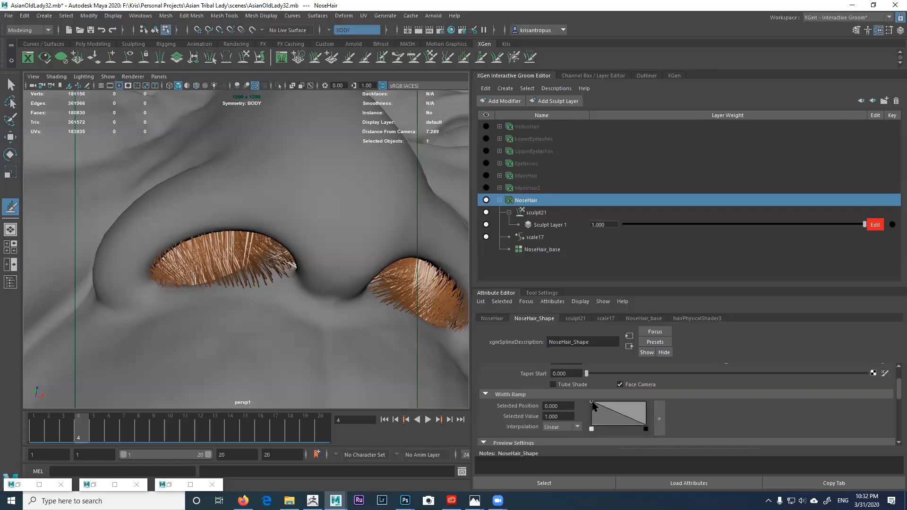
pyautogui.click(562, 427)
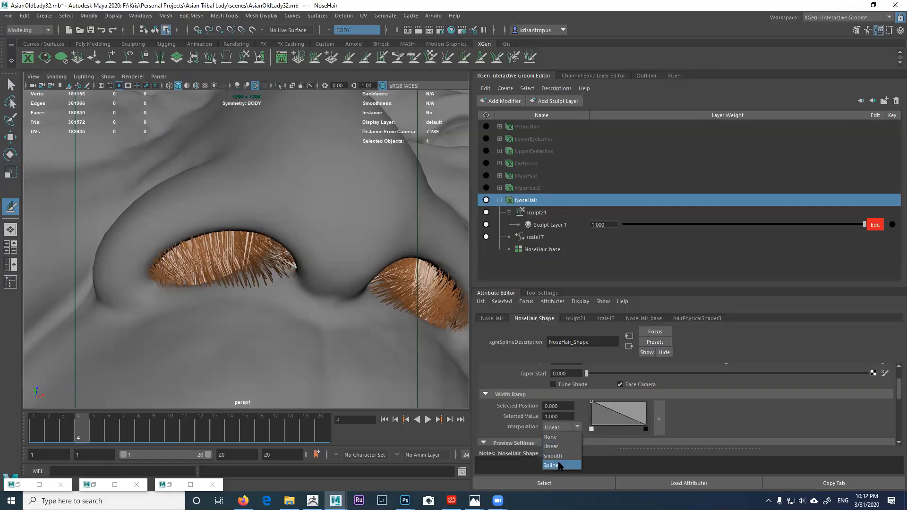
pyautogui.click(561, 465)
pyautogui.moveTo(591, 404)
pyautogui.mouseDown()
pyautogui.moveTo(590, 428)
pyautogui.moveTo(591, 408)
pyautogui.mouseUp()
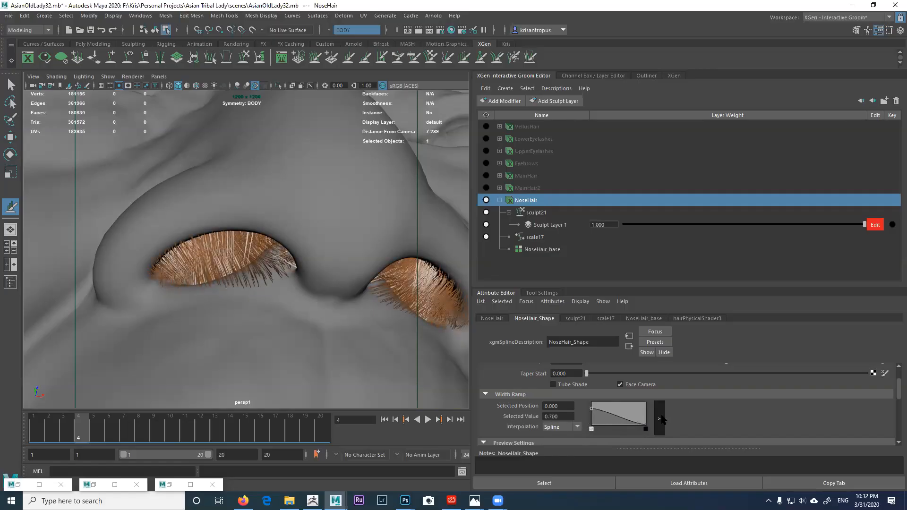
# Step: Add two keys in the enlarged ramp editor so width swells near the root, then tapers
pyautogui.click(658, 419)
pyautogui.moveTo(479, 241); pyautogui.dragTo(521, 191)
pyautogui.moveTo(650, 267); pyautogui.dragTo(692, 222)
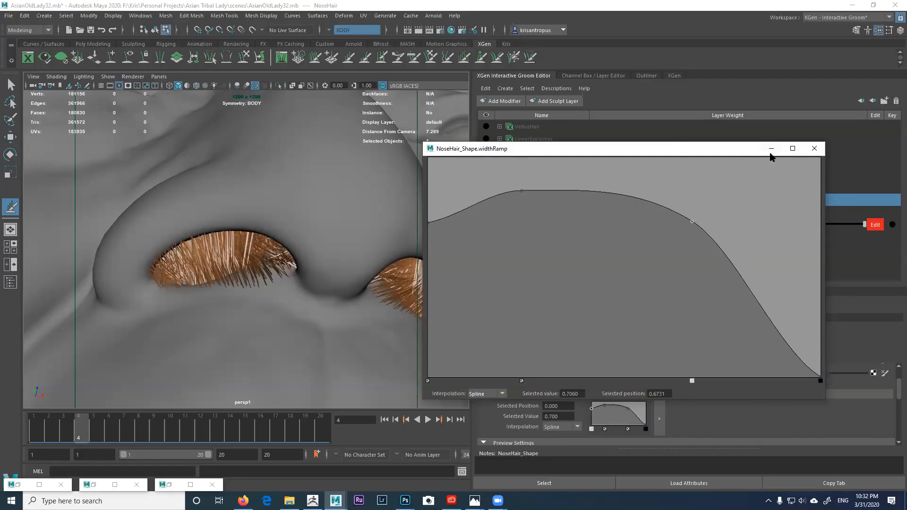
pyautogui.click(814, 148)
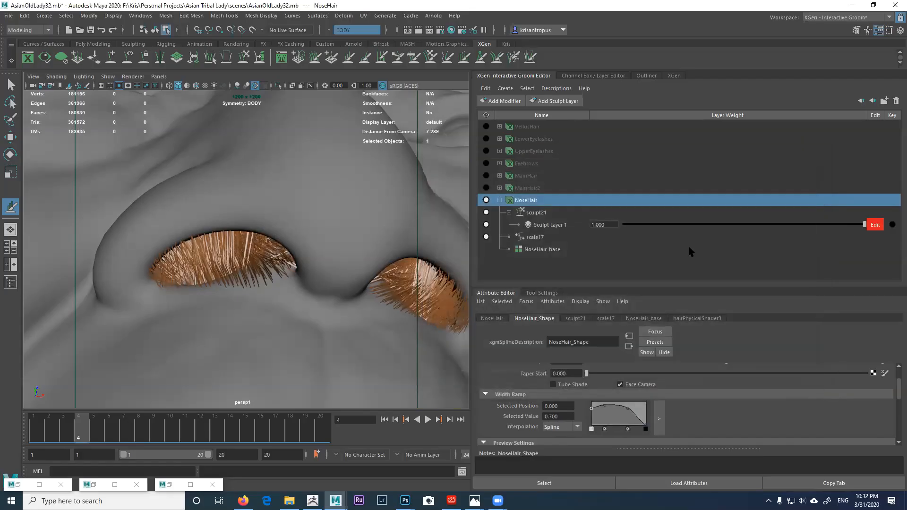
pyautogui.moveTo(897, 395); pyautogui.dragTo(898, 377)
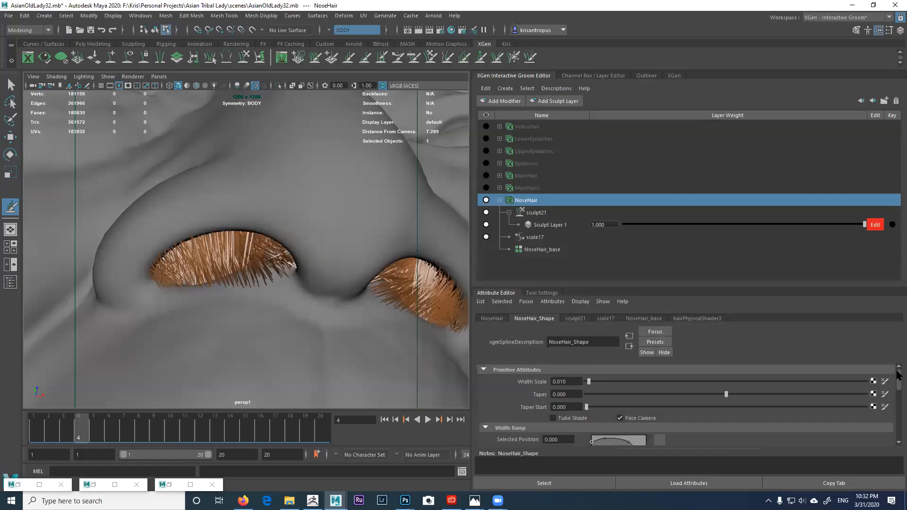
# Step: Lower NoseHair_Shape's Width Scale and orbit to check the thinner nostril hairs
pyautogui.moveTo(560, 381); pyautogui.dragTo(579, 389)
pyautogui.write('08')
pyautogui.press('Return')
pyautogui.keyDown('alt'); pyautogui.moveTo(322, 270); pyautogui.dragTo(335, 276); pyautogui.keyUp('alt')
pyautogui.keyDown('alt'); pyautogui.moveTo(327, 231); pyautogui.dragTo(312, 240); pyautogui.keyUp('alt')
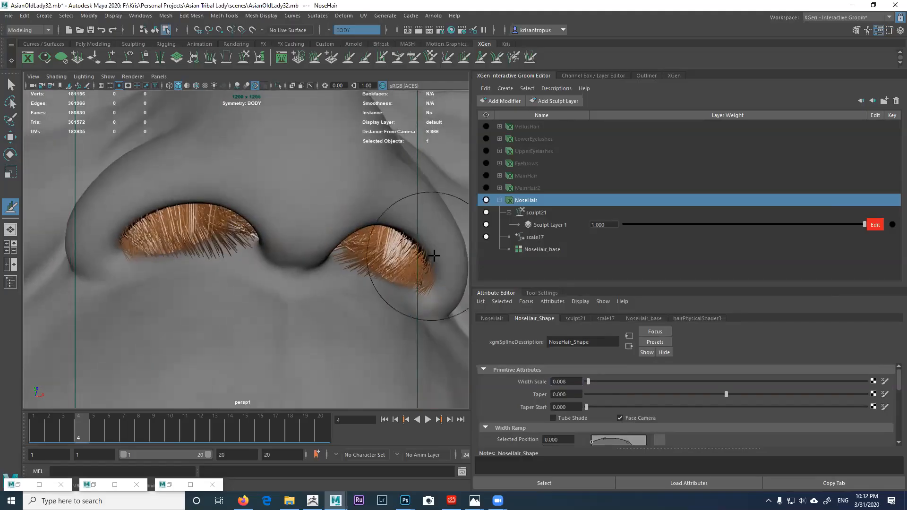
# Step: Set the scale17 modifier's Scale to 0.954 and view both nostrils from below
pyautogui.click(535, 237)
pyautogui.moveTo(603, 404); pyautogui.dragTo(610, 404)
pyautogui.keyDown('alt'); pyautogui.moveTo(317, 289); pyautogui.dragTo(299, 267); pyautogui.keyUp('alt')
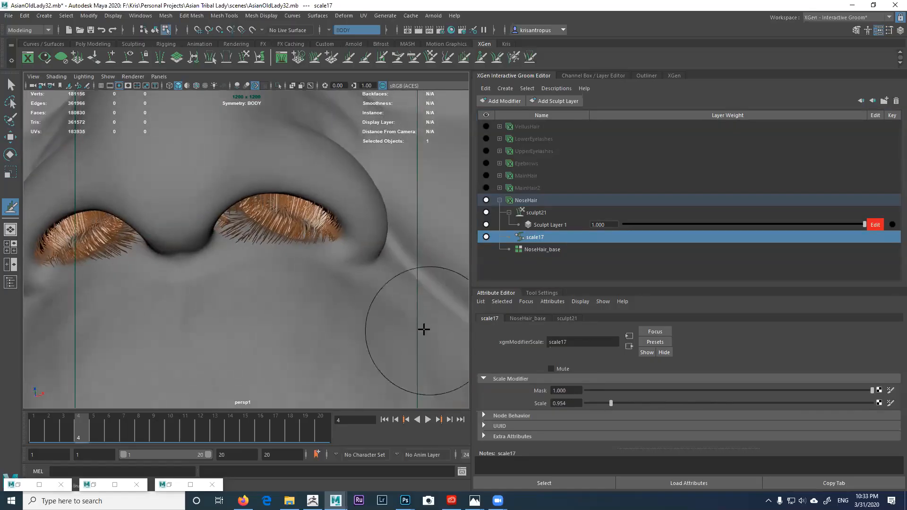
pyautogui.keyDown('alt'); pyautogui.moveTo(372, 316); pyautogui.dragTo(464, 329, button='middle'); pyautogui.keyUp('alt')
pyautogui.moveTo(391, 307)
pyautogui.keyDown('alt'); pyautogui.mouseDown()
pyautogui.moveTo(382, 304)
pyautogui.moveTo(383, 319)
pyautogui.moveTo(396, 344)
pyautogui.mouseUp(); pyautogui.keyUp('alt')
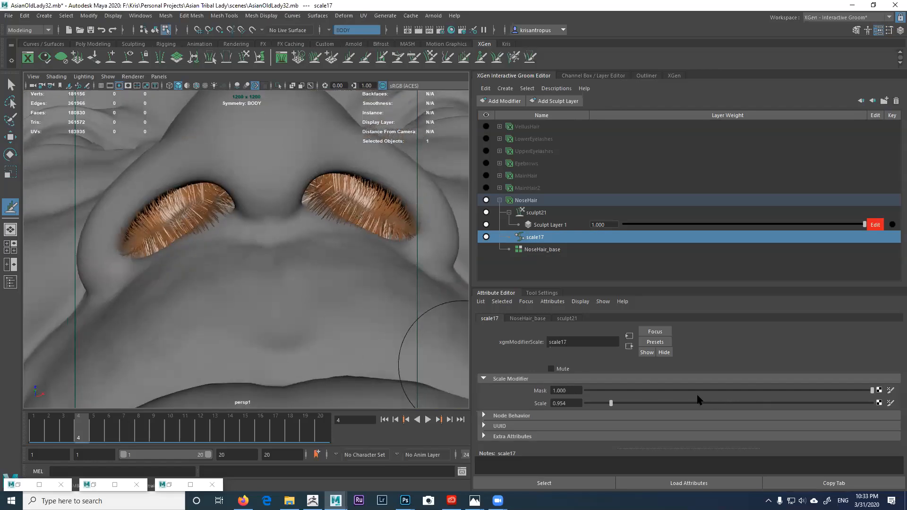
# Step: Set the NoseHair_base Density Multiplier to 1 in the Generator section
pyautogui.click(532, 202)
pyautogui.click(643, 319)
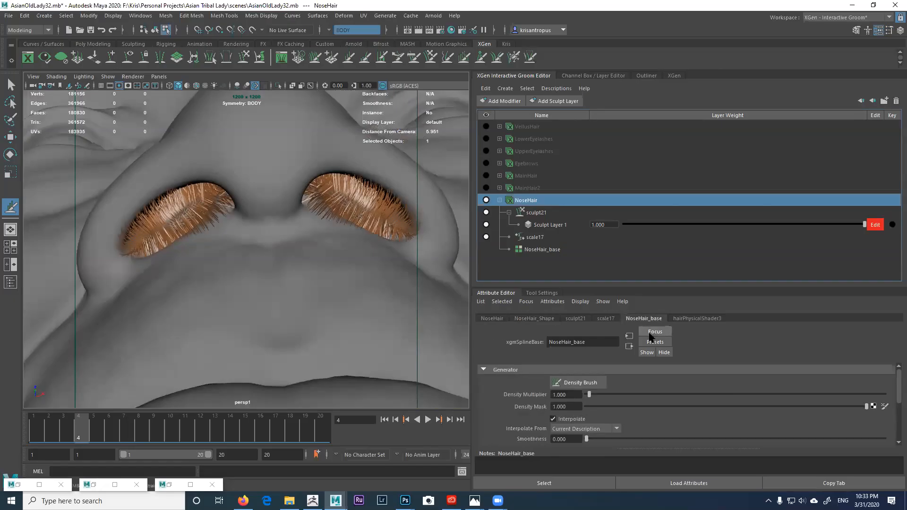
pyautogui.moveTo(633, 407); pyautogui.dragTo(612, 406)
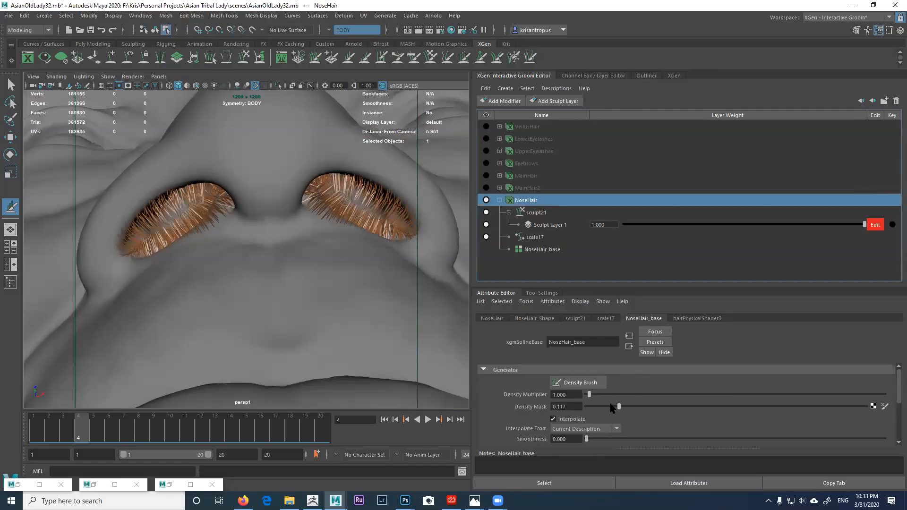
pyautogui.moveTo(552, 403); pyautogui.dragTo(888, 385)
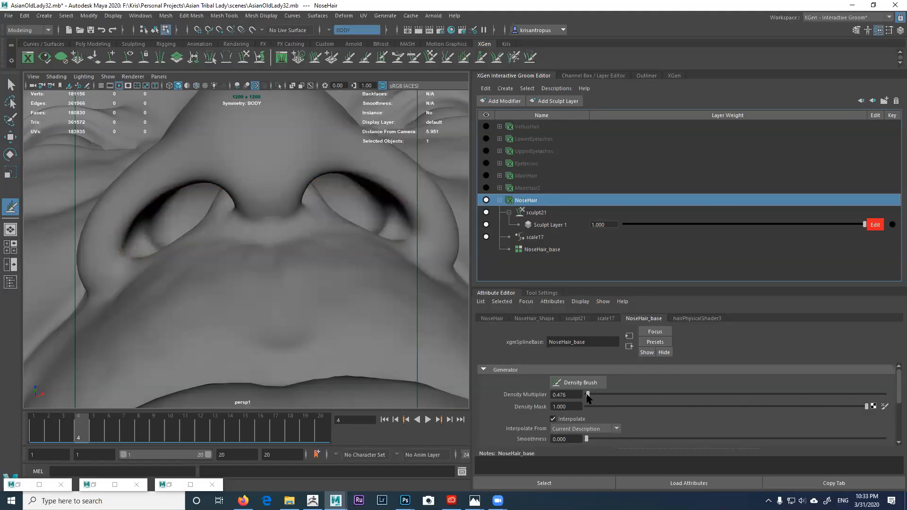
pyautogui.moveTo(587, 395); pyautogui.dragTo(589, 395)
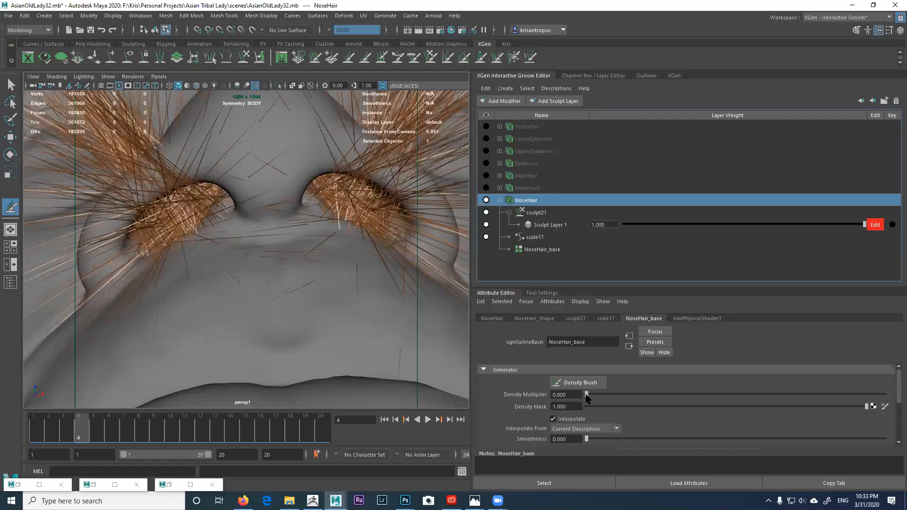
pyautogui.moveTo(585, 395); pyautogui.dragTo(534, 397)
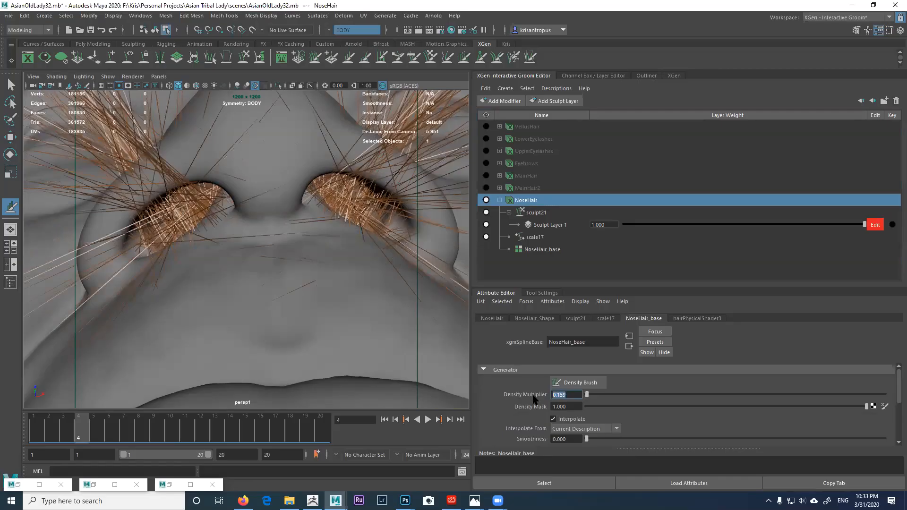
pyautogui.press('Return')
# Step: Bring the Density Mask back to 1.000 and rebuild the hair guides
pyautogui.moveTo(618, 407); pyautogui.dragTo(897, 401)
pyautogui.click(689, 406)
pyautogui.keyDown('alt'); pyautogui.moveTo(393, 329); pyautogui.dragTo(348, 316, button='right'); pyautogui.keyUp('alt')
pyautogui.keyDown('alt'); pyautogui.moveTo(348, 316); pyautogui.dragTo(366, 326); pyautogui.keyUp('alt')
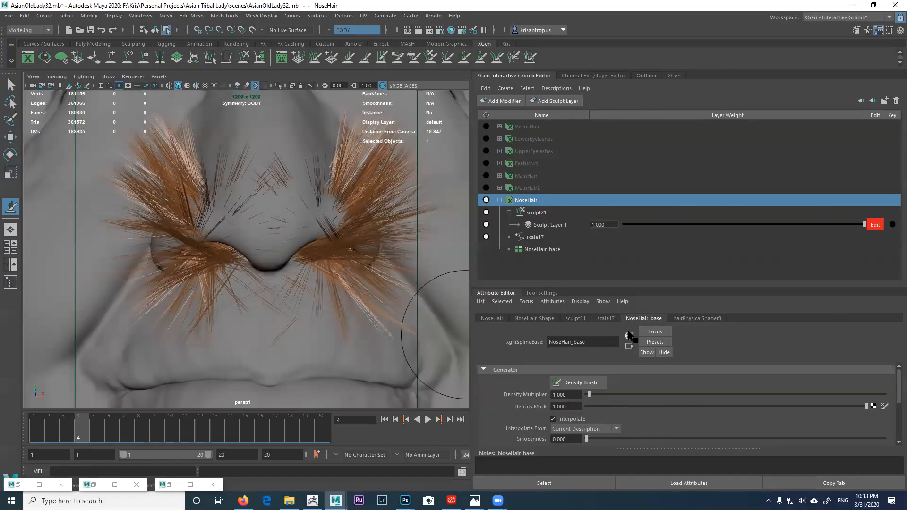
pyautogui.scroll(-3, 643, 397)
pyautogui.click(601, 416)
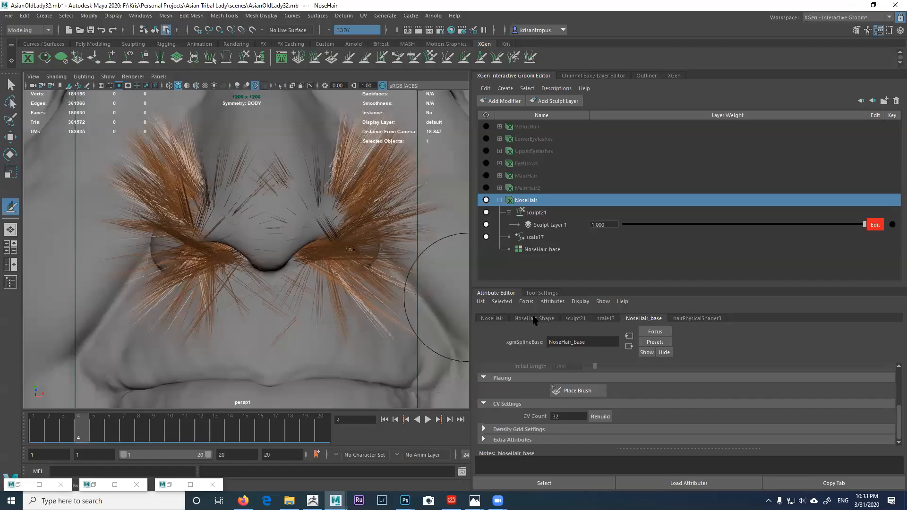
# Step: Mute the sculpt21 and scale17 modifiers to compare the NoseHair guides
pyautogui.click(486, 213)
pyautogui.click(486, 212)
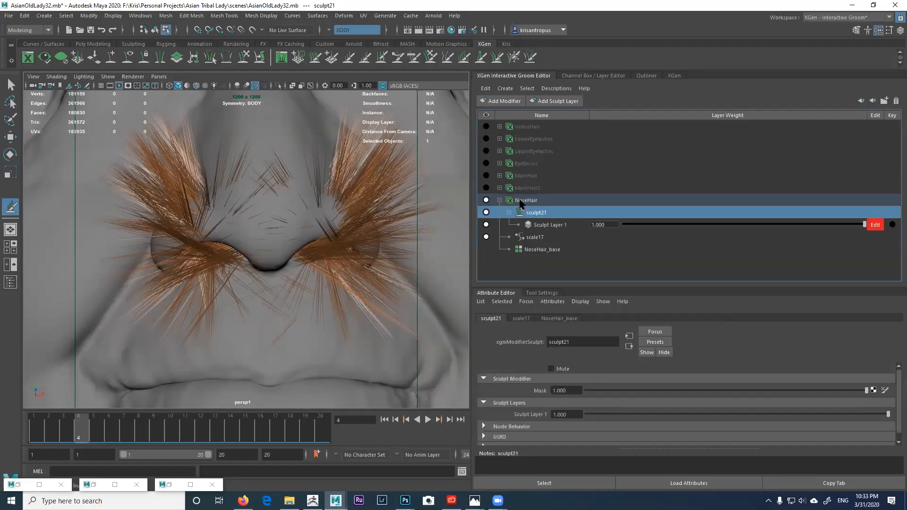
pyautogui.click(524, 201)
pyautogui.click(535, 213)
pyautogui.click(486, 212)
pyautogui.click(486, 237)
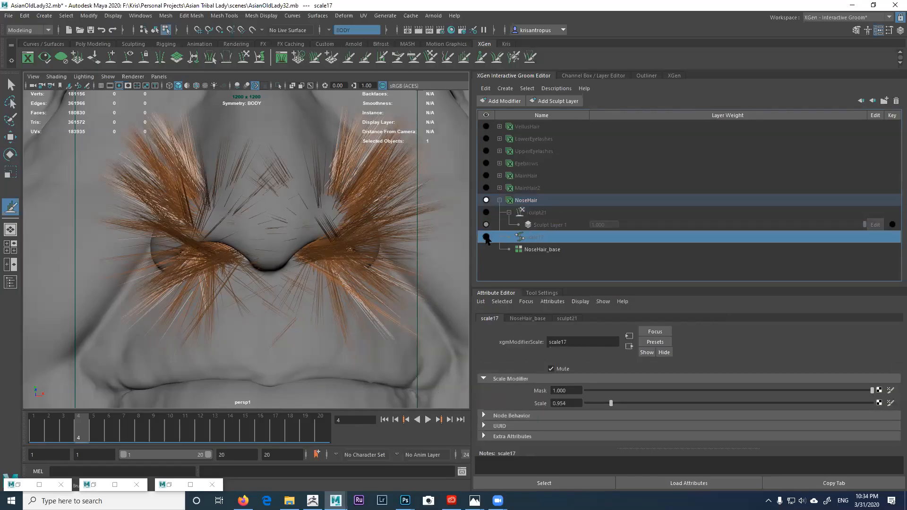
pyautogui.click(543, 250)
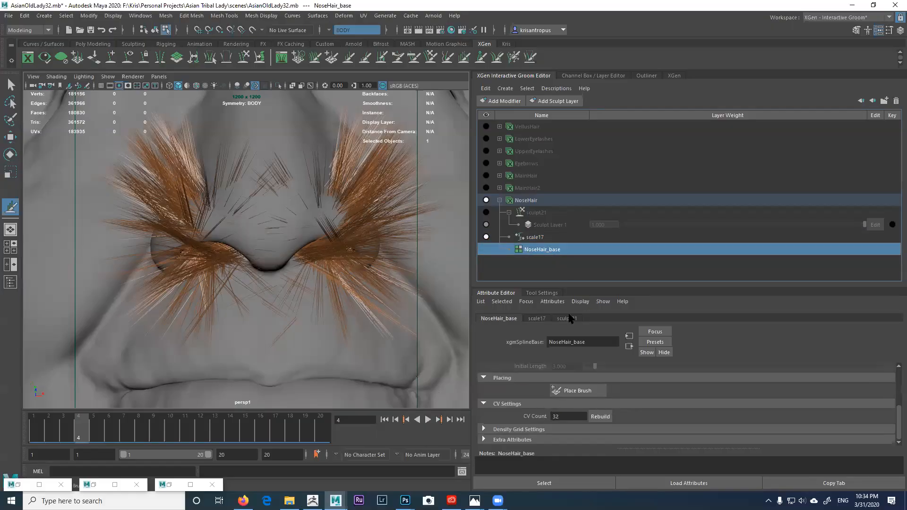
pyautogui.click(533, 237)
pyautogui.click(525, 215)
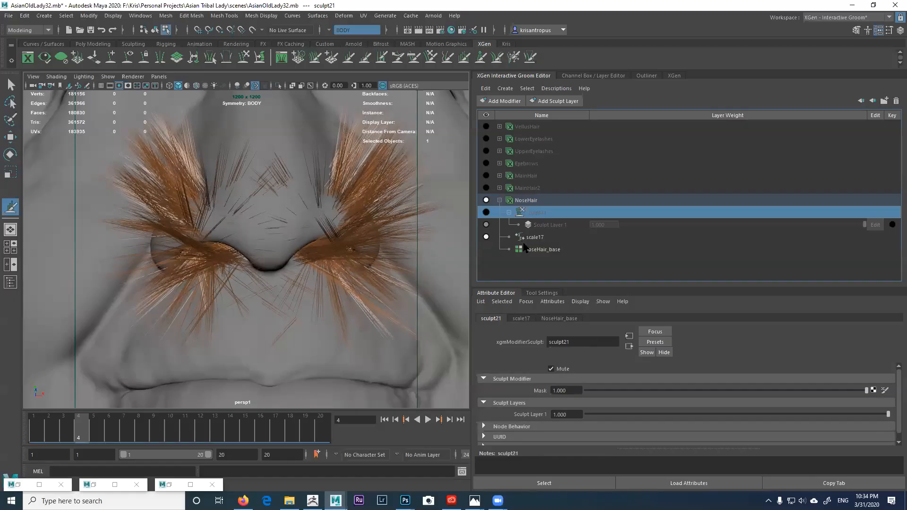
# Step: Unmute sculpt21, inspect both nostrils from below, and show the Length Brush settings
pyautogui.keyDown('alt'); pyautogui.moveTo(376, 246); pyautogui.dragTo(334, 229); pyautogui.keyUp('alt')
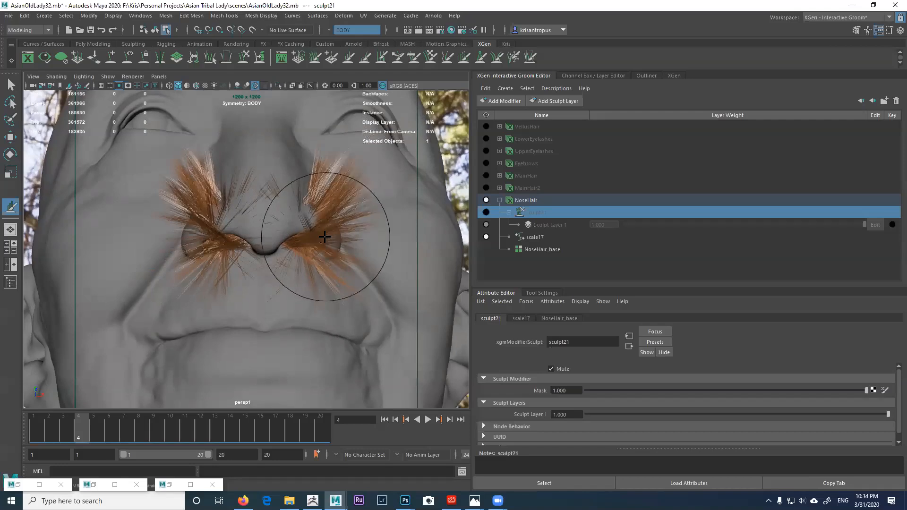
pyautogui.click(486, 212)
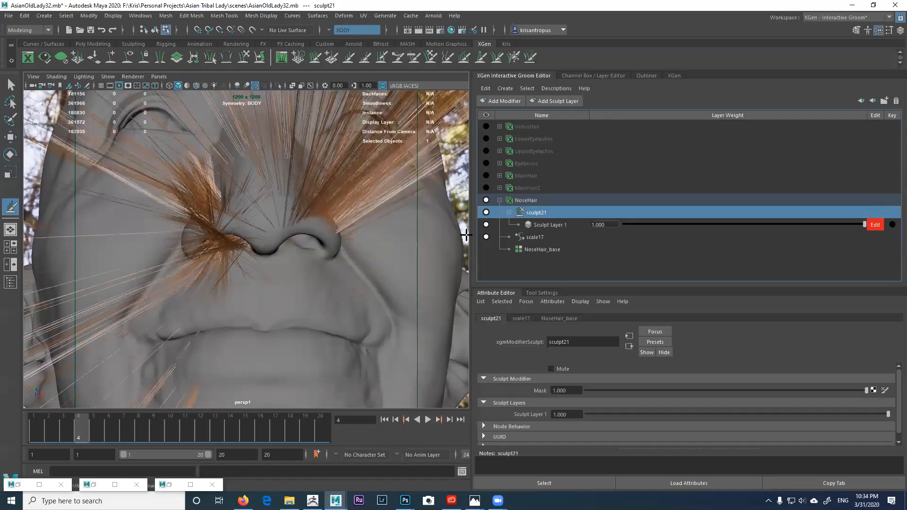
pyautogui.moveTo(350, 243)
pyautogui.keyDown('alt'); pyautogui.mouseDown()
pyautogui.moveTo(271, 222)
pyautogui.moveTo(256, 230)
pyautogui.moveTo(285, 236)
pyautogui.moveTo(257, 214)
pyautogui.moveTo(221, 220)
pyautogui.moveTo(241, 328)
pyautogui.mouseUp(); pyautogui.keyUp('alt')
pyautogui.moveTo(268, 241)
pyautogui.keyDown('alt'); pyautogui.mouseDown()
pyautogui.moveTo(275, 271)
pyautogui.moveTo(265, 222)
pyautogui.moveTo(320, 239)
pyautogui.moveTo(318, 229)
pyautogui.mouseUp(); pyautogui.keyUp('alt')
pyautogui.moveTo(361, 252)
pyautogui.keyDown('alt'); pyautogui.mouseDown()
pyautogui.moveTo(300, 253)
pyautogui.moveTo(380, 239)
pyautogui.mouseUp(); pyautogui.keyUp('alt')
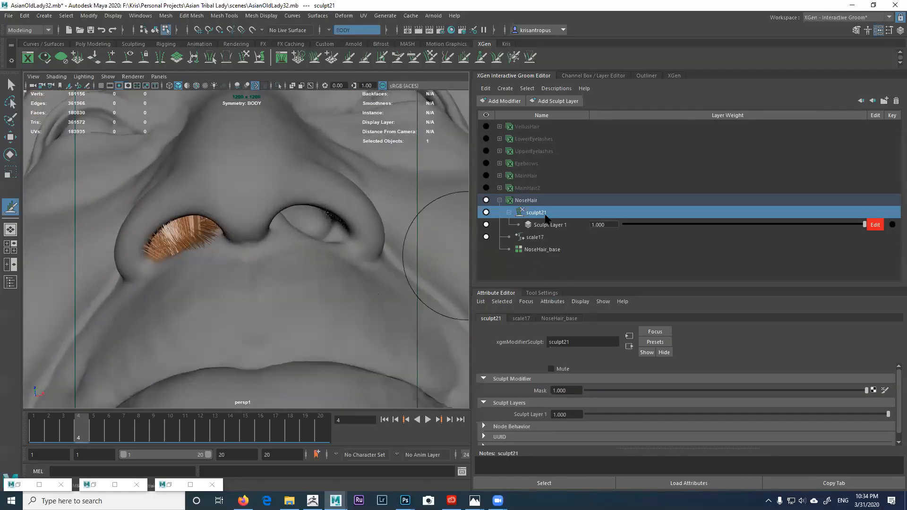
pyautogui.click(525, 318)
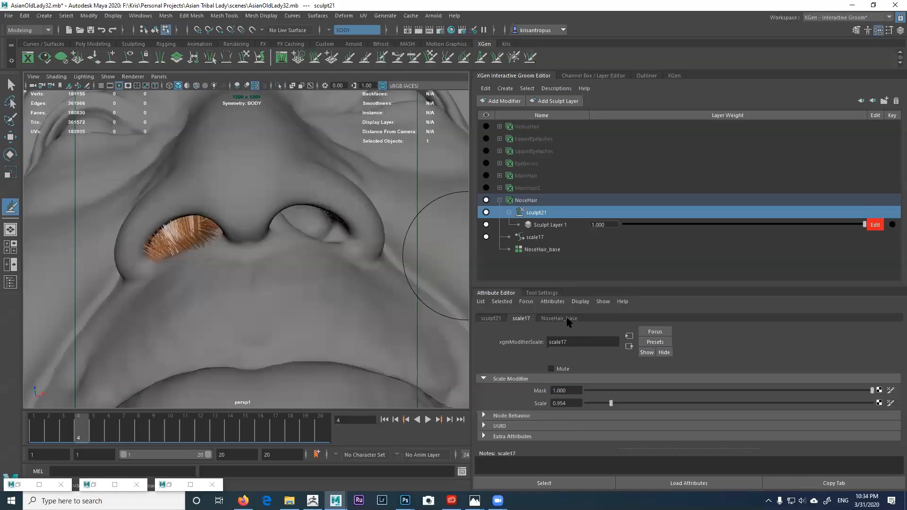
pyautogui.click(542, 294)
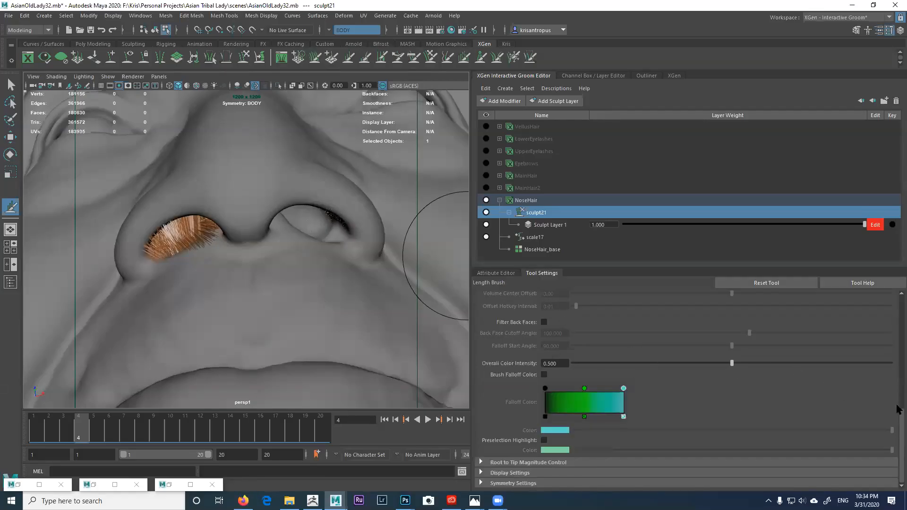
# Step: Set the brush min and max length to 3.727 and lengthen the left nostril hairs
pyautogui.scroll(10, 898, 420)
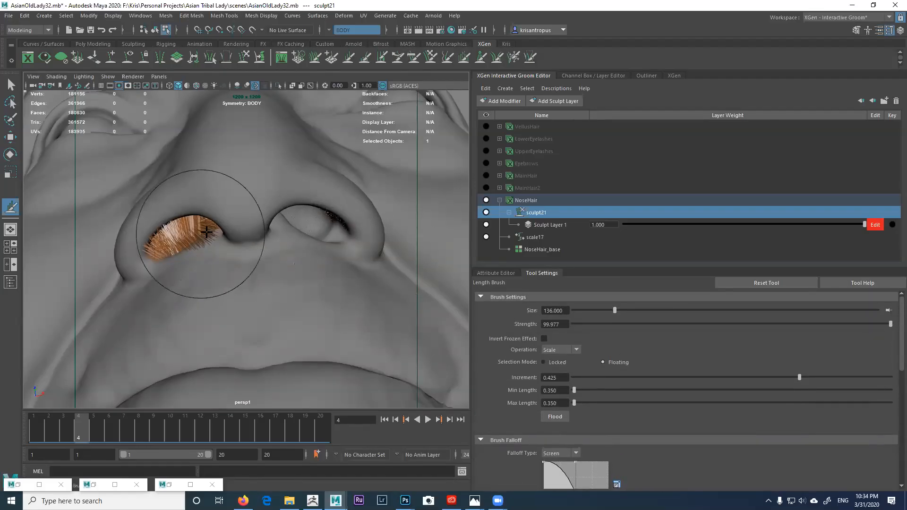
pyautogui.keyDown('alt'); pyautogui.moveTo(221, 245); pyautogui.dragTo(230, 246); pyautogui.keyUp('alt')
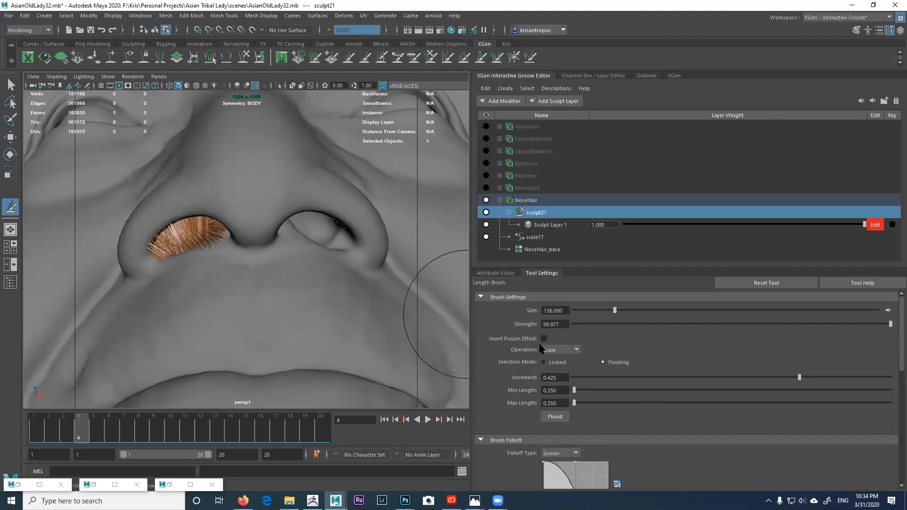
pyautogui.click(586, 390)
pyautogui.moveTo(278, 251)
pyautogui.mouseDown()
pyautogui.moveTo(166, 204)
pyautogui.moveTo(341, 232)
pyautogui.moveTo(324, 257)
pyautogui.moveTo(277, 261)
pyautogui.moveTo(300, 284)
pyautogui.moveTo(384, 293)
pyautogui.mouseUp()
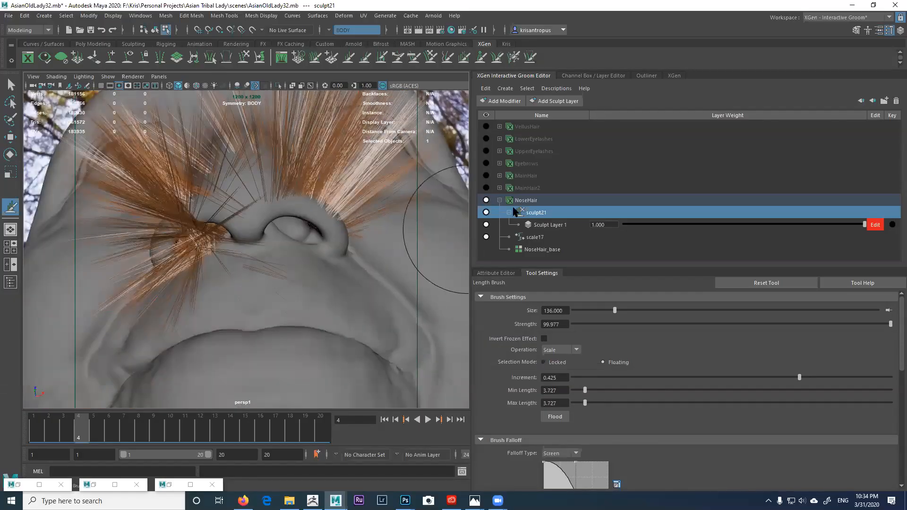
# Step: Delete the NoseHair description and switch to the Select Tool
pyautogui.click(529, 201)
pyautogui.press('Delete')
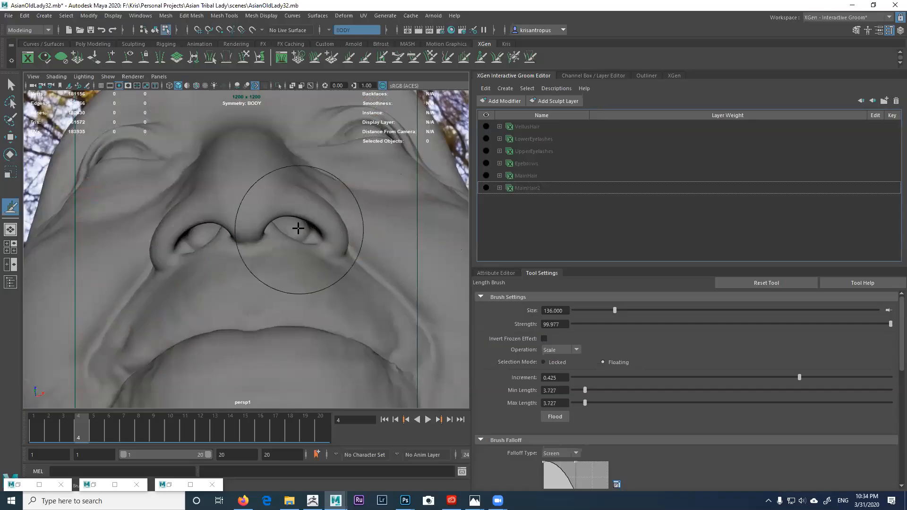
pyautogui.keyDown('alt'); pyautogui.moveTo(302, 229); pyautogui.dragTo(307, 224); pyautogui.keyUp('alt')
pyautogui.click(11, 85)
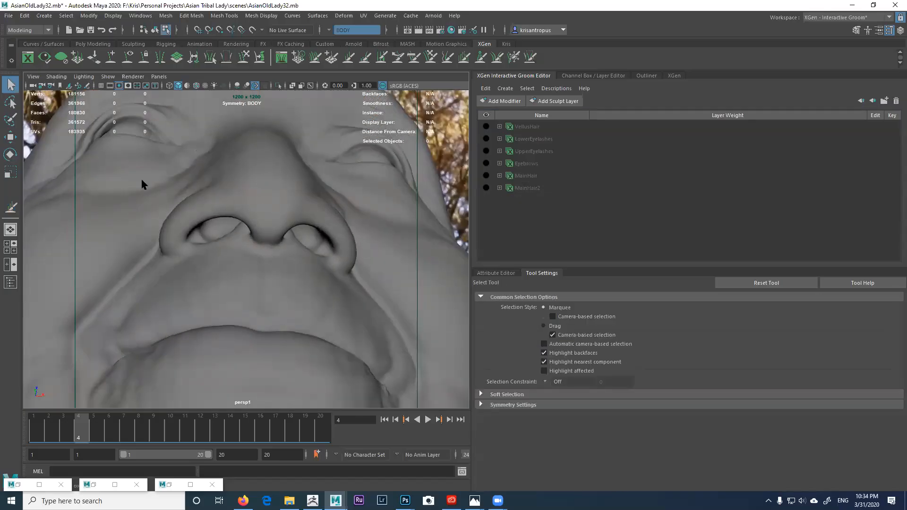
# Step: Select the faces inside both nostrils of the head mesh
pyautogui.click(190, 201)
pyautogui.moveTo(221, 227)
pyautogui.keyDown('alt'); pyautogui.mouseDown(button='right')
pyautogui.moveTo(226, 217)
pyautogui.moveTo(241, 228)
pyautogui.moveTo(235, 236)
pyautogui.mouseUp(button='right'); pyautogui.keyUp('alt')
pyautogui.doubleClick(216, 225)
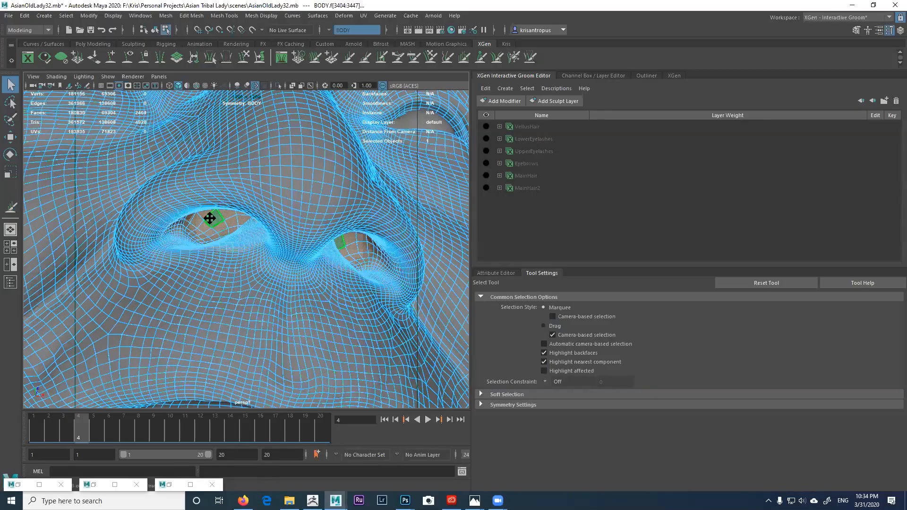
pyautogui.keyDown('alt'); pyautogui.moveTo(208, 219); pyautogui.dragTo(212, 215); pyautogui.keyUp('alt')
# Step: Create interactive groom splines on the nostrils with length 0.3 and width scale 0.005
pyautogui.click(505, 89)
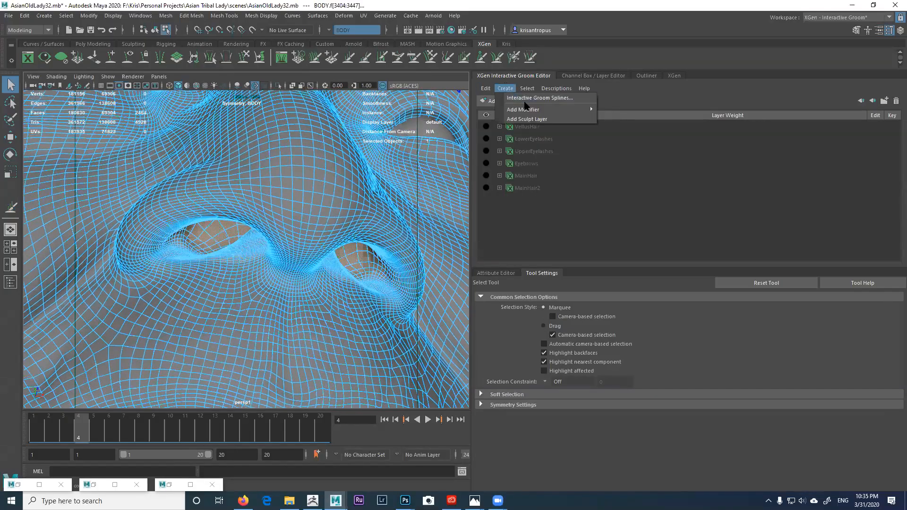
pyautogui.click(525, 99)
pyautogui.moveTo(550, 220); pyautogui.dragTo(533, 218)
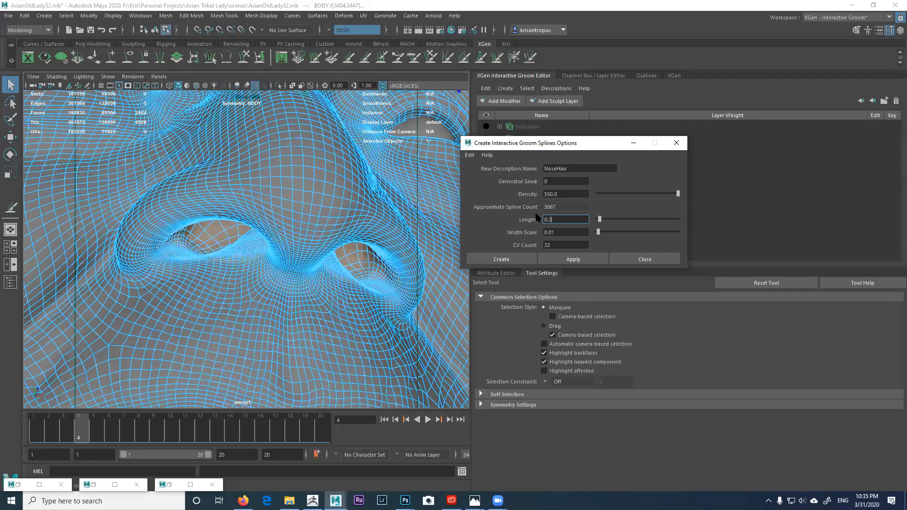
pyautogui.press('Tab')
pyautogui.click(553, 233)
pyautogui.write('5')
pyautogui.press('Tab')
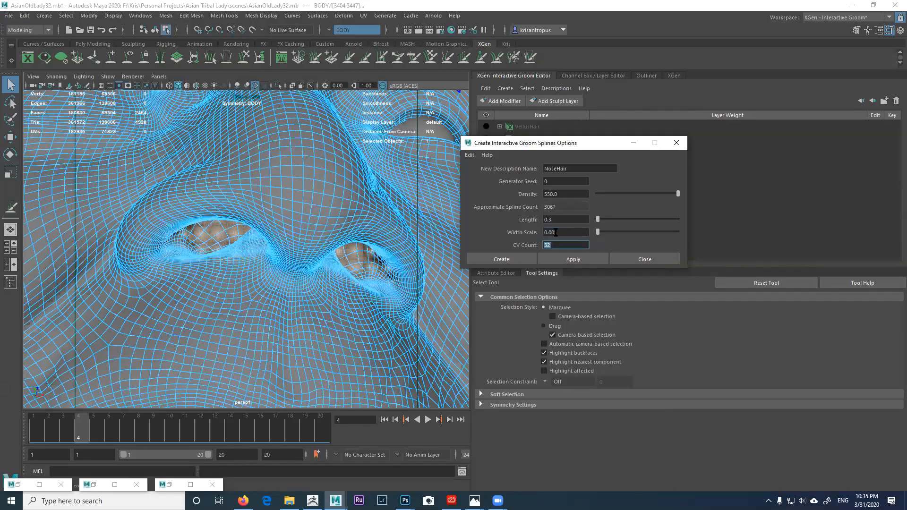
pyautogui.click(569, 259)
pyautogui.click(628, 259)
# Step: Inspect the new NoseHair under the nose, then delete the description
pyautogui.keyDown('alt'); pyautogui.moveTo(303, 255); pyautogui.dragTo(300, 214); pyautogui.keyUp('alt')
pyautogui.keyDown('alt'); pyautogui.moveTo(299, 224); pyautogui.dragTo(299, 236, button='middle'); pyautogui.keyUp('alt')
pyautogui.scroll(3, 314, 253)
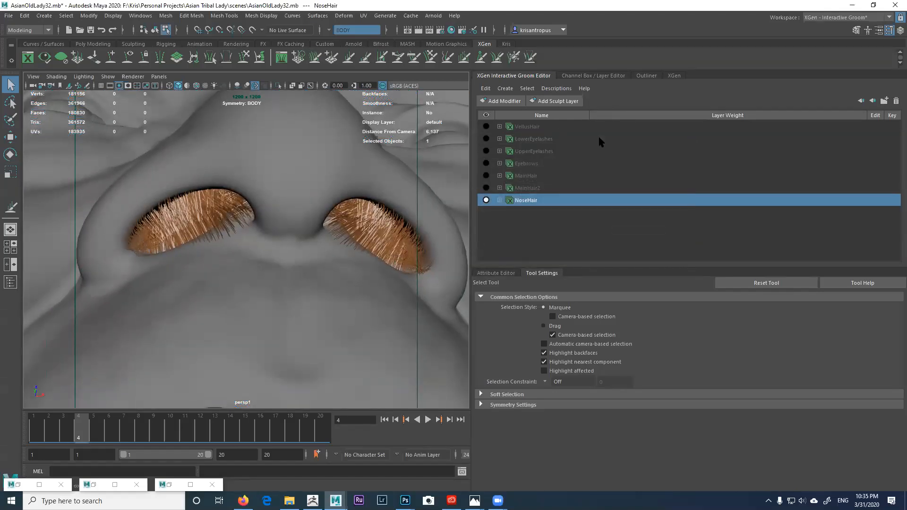
pyautogui.click(509, 273)
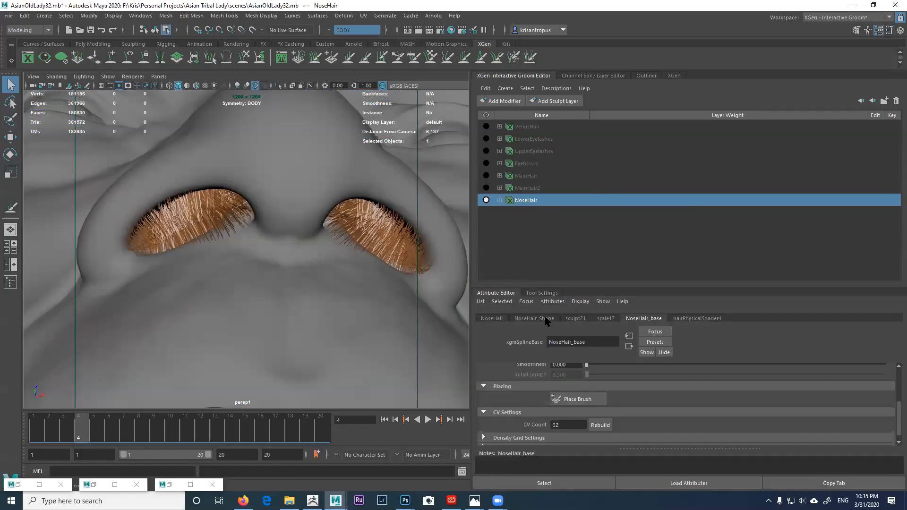
pyautogui.click(524, 202)
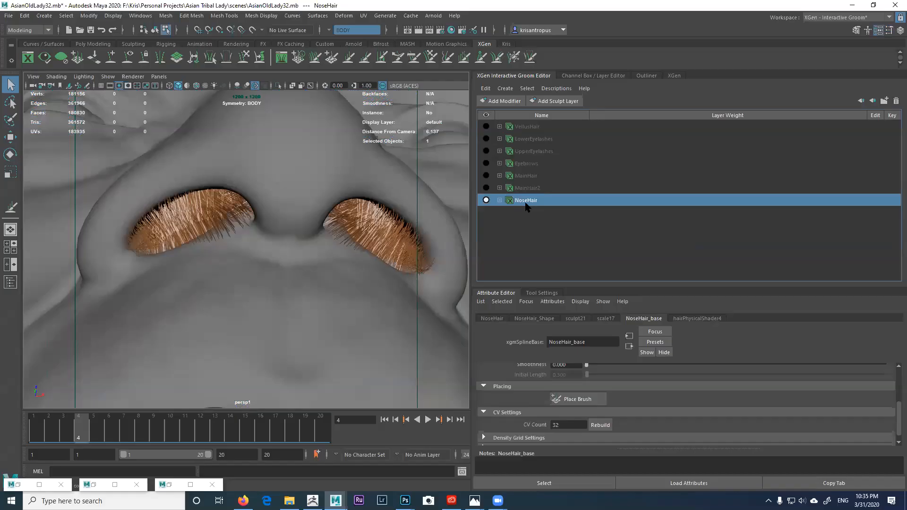
pyautogui.press('Delete')
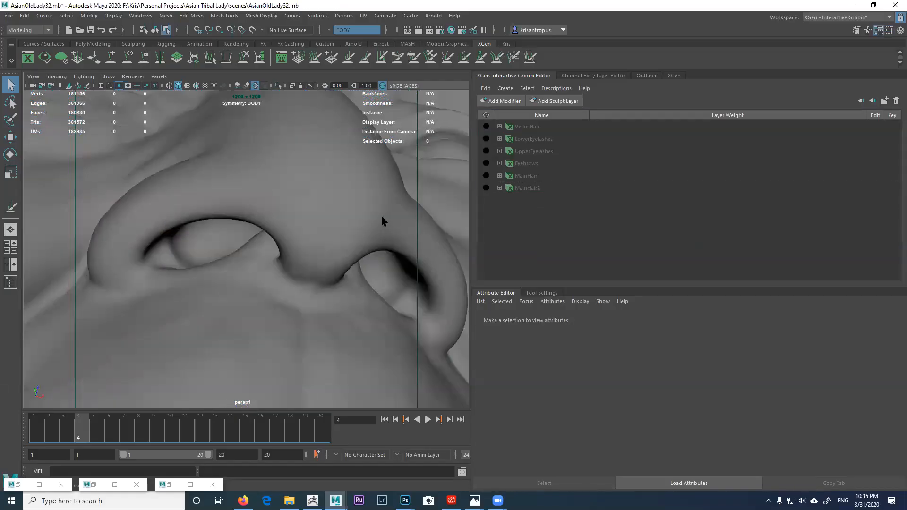
# Step: Recreate the NoseHair groom splines on the nostril faces at density 400
pyautogui.click(380, 214)
pyautogui.click(526, 88)
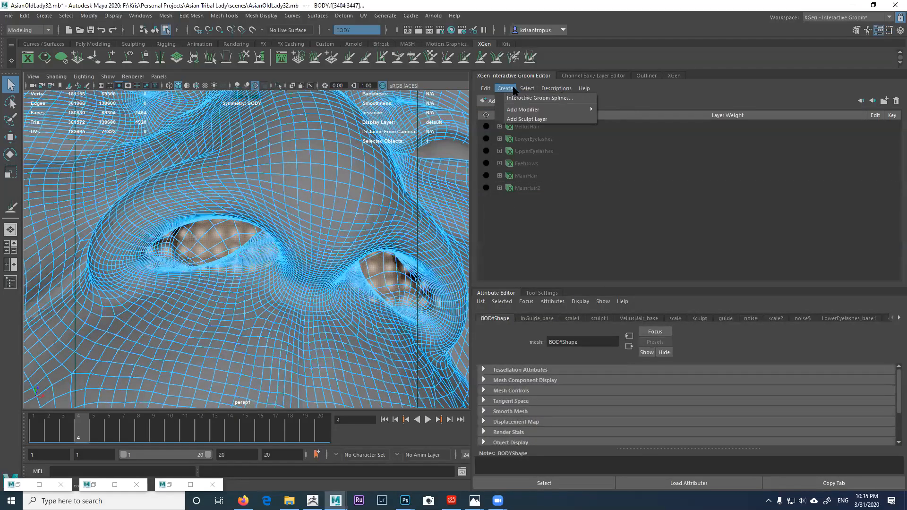
pyautogui.click(523, 99)
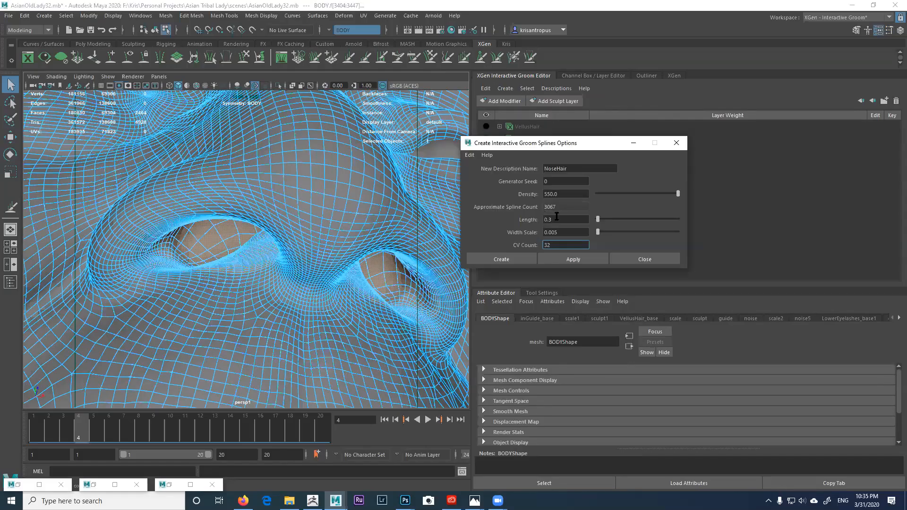
pyautogui.moveTo(561, 193); pyautogui.dragTo(541, 192)
pyautogui.write('400')
pyautogui.press('Tab')
pyautogui.click(569, 259)
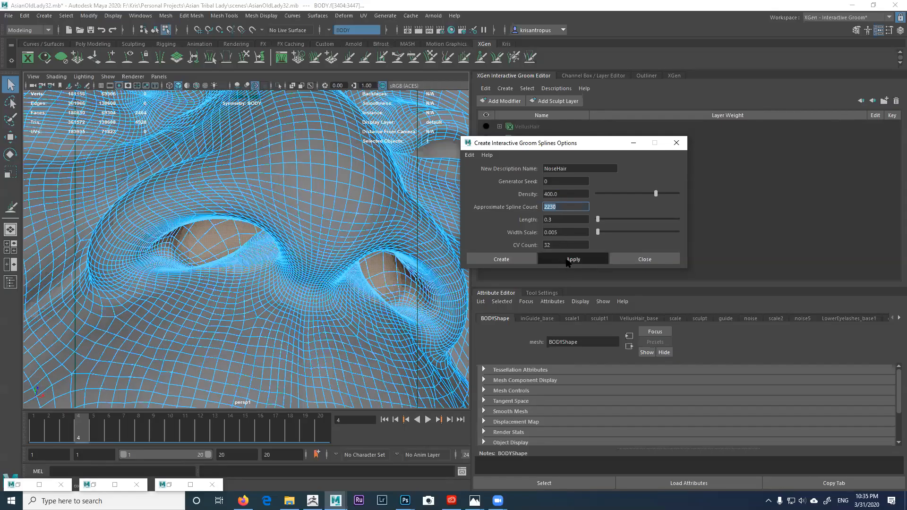
pyautogui.click(612, 259)
pyautogui.moveTo(345, 253)
pyautogui.keyDown('alt'); pyautogui.mouseDown()
pyautogui.moveTo(299, 229)
pyautogui.moveTo(331, 249)
pyautogui.mouseUp(); pyautogui.keyUp('alt')
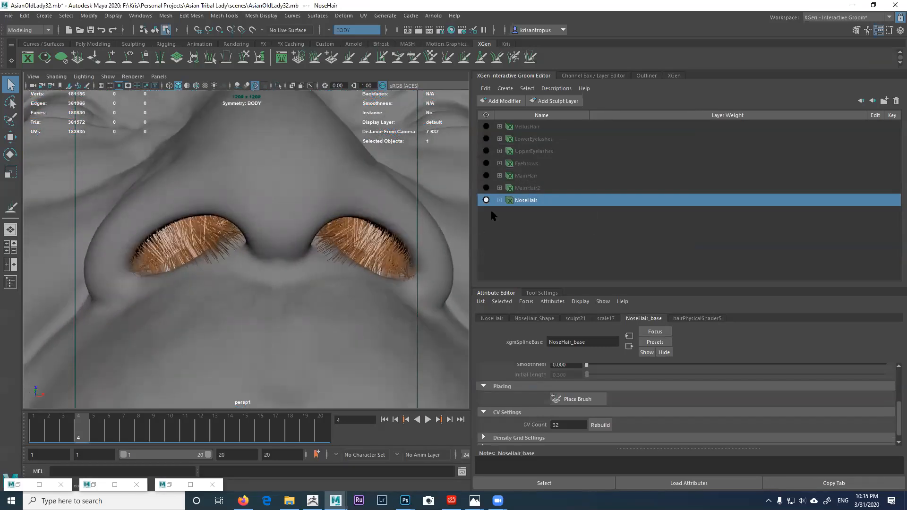
# Step: Start editing sculpt21's Sculpt Layer 1, then show NoseHair_Shape's primitive attributes
pyautogui.click(499, 200)
pyautogui.click(538, 215)
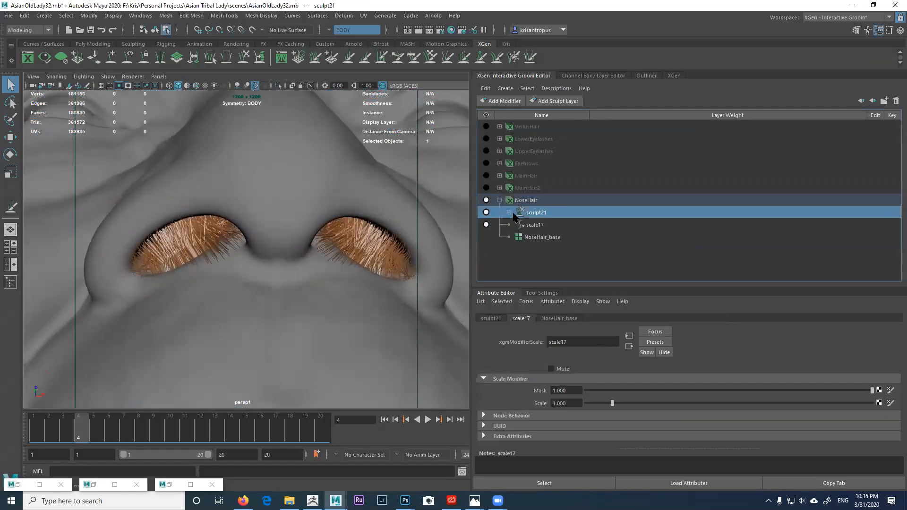
pyautogui.click(508, 212)
pyautogui.click(875, 225)
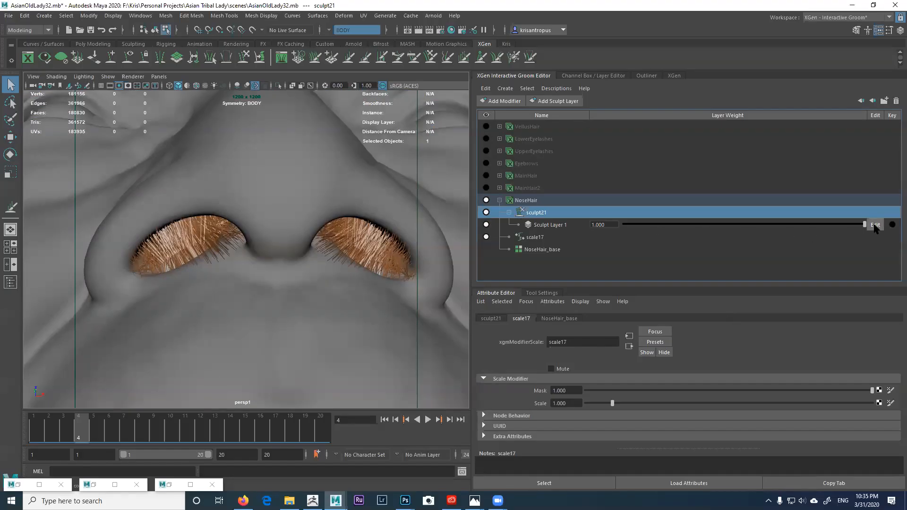
pyautogui.click(490, 318)
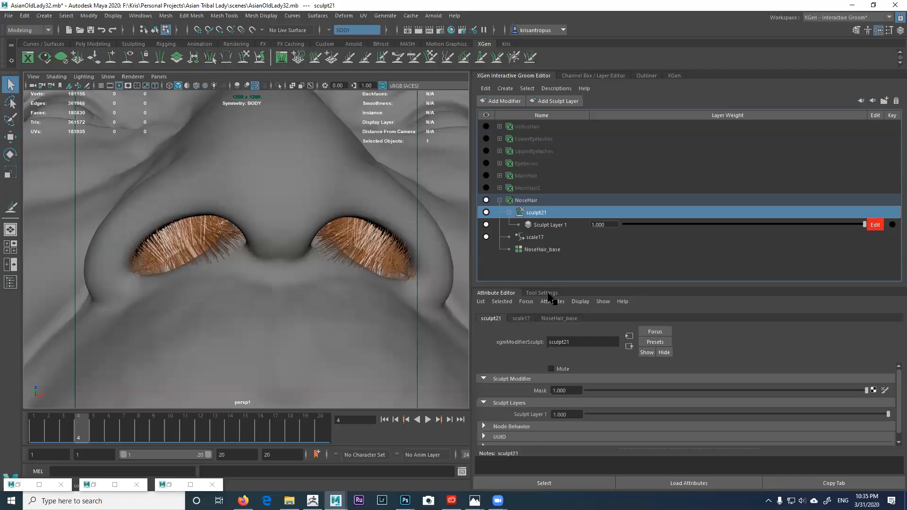
pyautogui.click(559, 319)
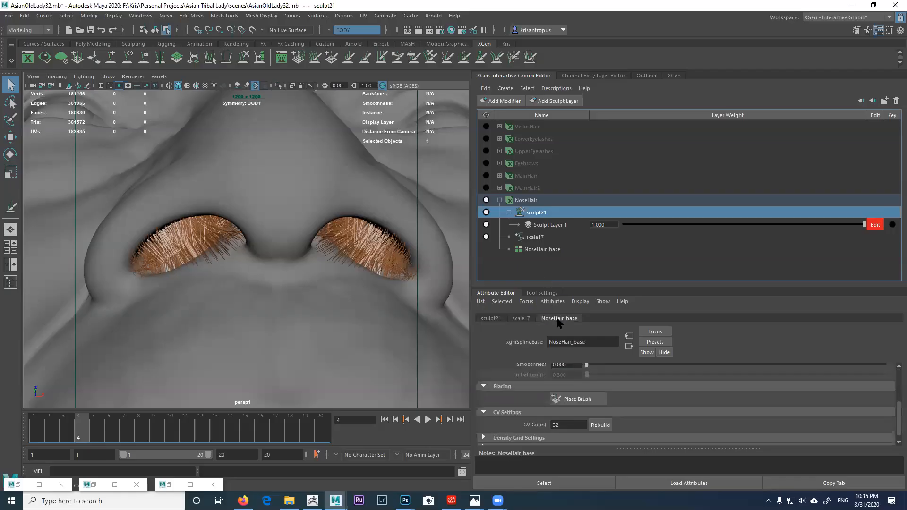
pyautogui.click(527, 201)
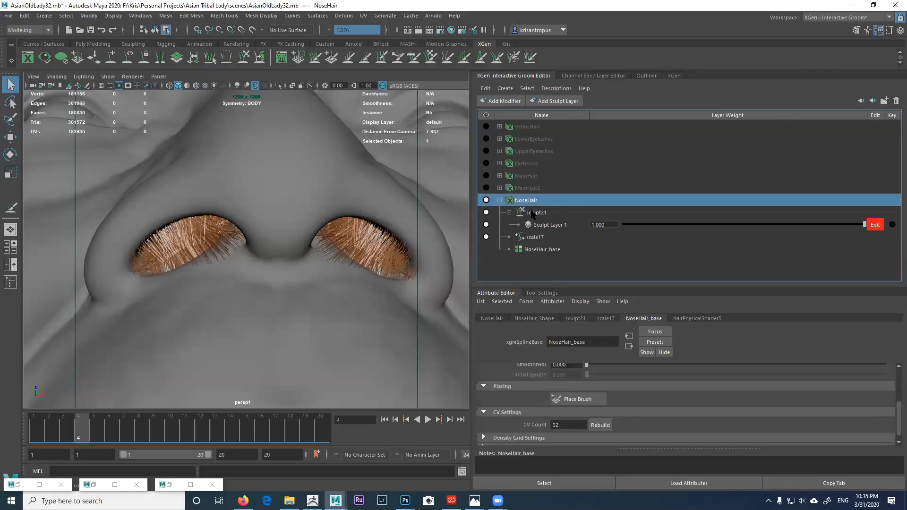
pyautogui.click(531, 318)
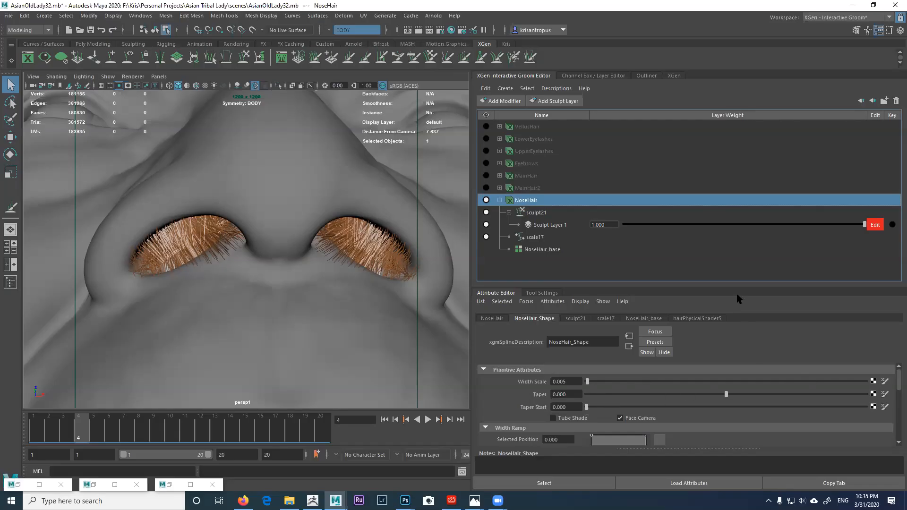
# Step: Make the width ramp smooth, with root width 0.940 and tips 0.700, adding points
pyautogui.moveTo(738, 287); pyautogui.dragTo(754, 267)
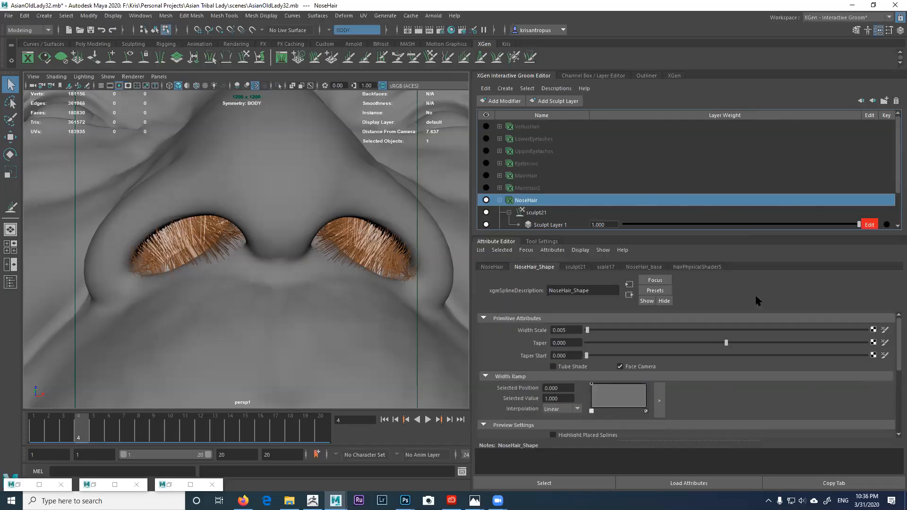
pyautogui.click(566, 409)
pyautogui.click(551, 447)
pyautogui.moveTo(591, 385); pyautogui.dragTo(591, 388)
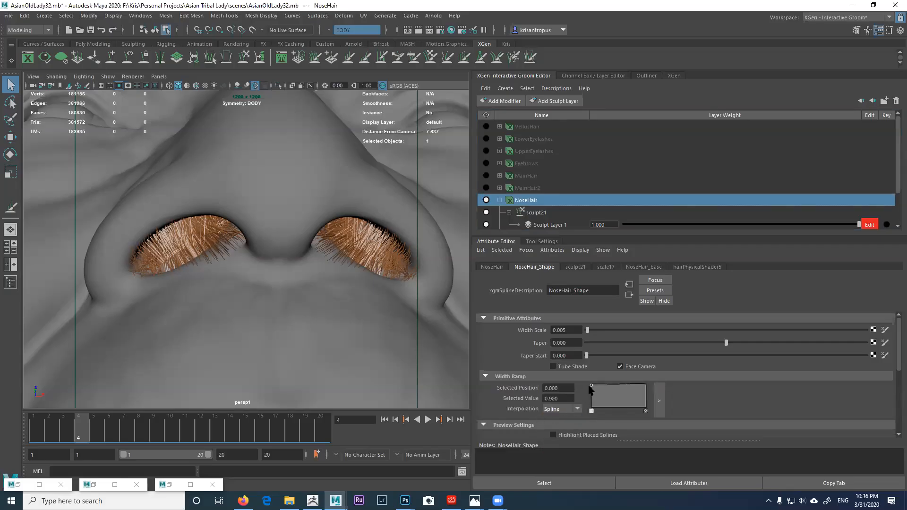
pyautogui.moveTo(645, 385); pyautogui.dragTo(626, 388)
pyautogui.click(607, 385)
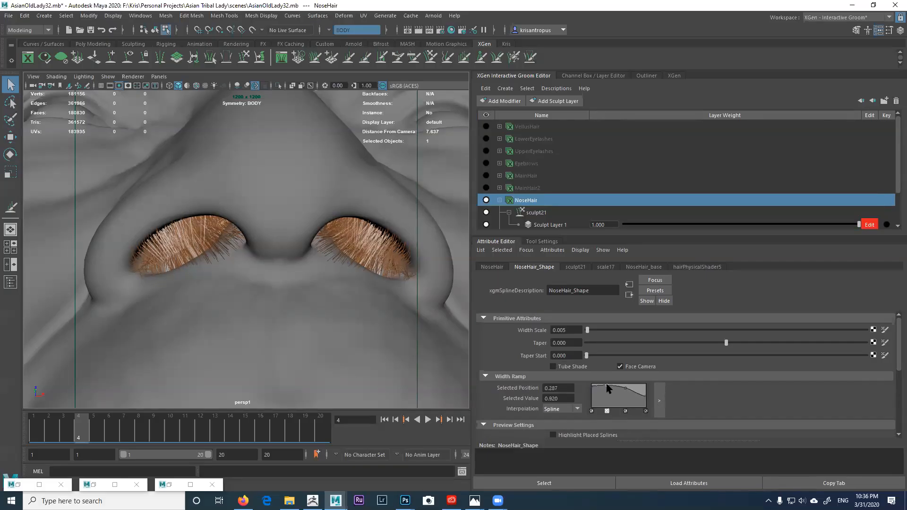
# Step: Set Taper to 0.191 and Width Scale to 0.007, then inspect the nostrils
pyautogui.moveTo(729, 346); pyautogui.dragTo(753, 342)
pyautogui.moveTo(587, 334); pyautogui.dragTo(588, 332)
pyautogui.keyDown('alt'); pyautogui.moveTo(348, 284); pyautogui.dragTo(345, 305); pyautogui.keyUp('alt')
pyautogui.scroll(4, 356, 291)
pyautogui.scroll(-3, 326, 312)
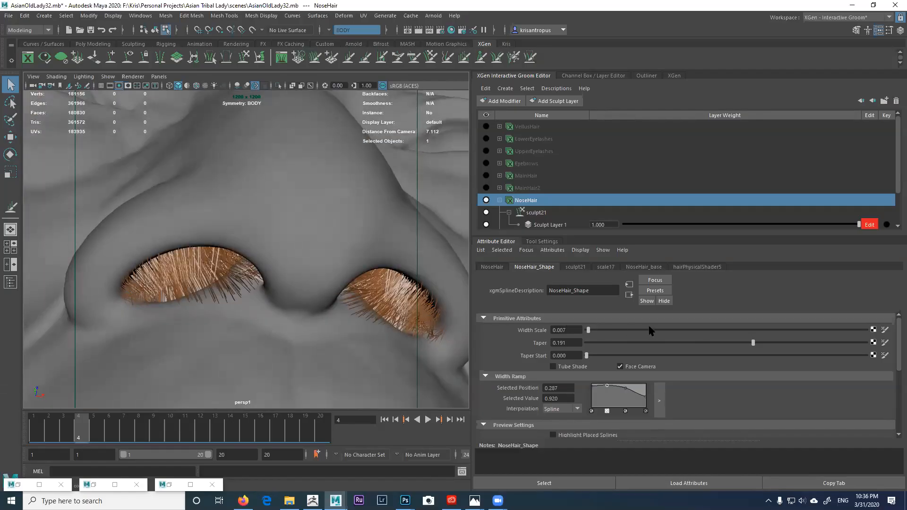
# Step: Map a Perlin Noise texture onto Width Scale with Frequency 200
pyautogui.click(872, 329)
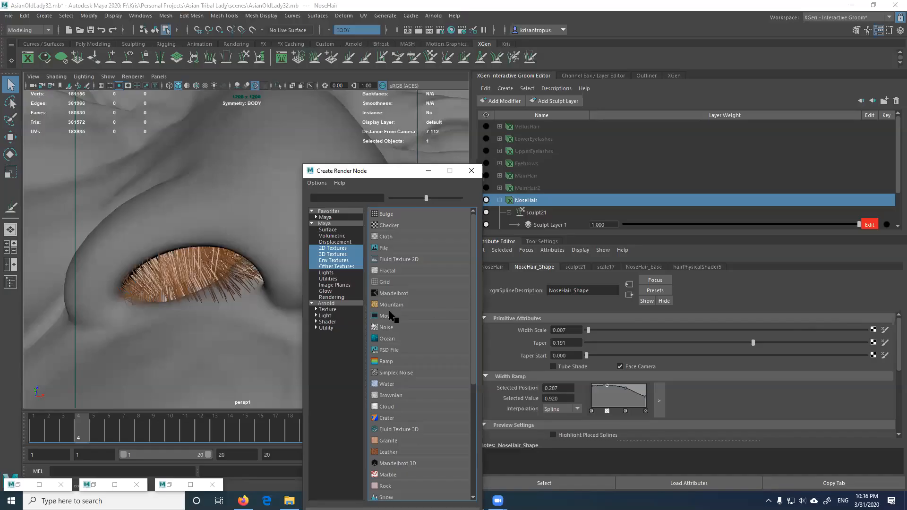
pyautogui.click(387, 327)
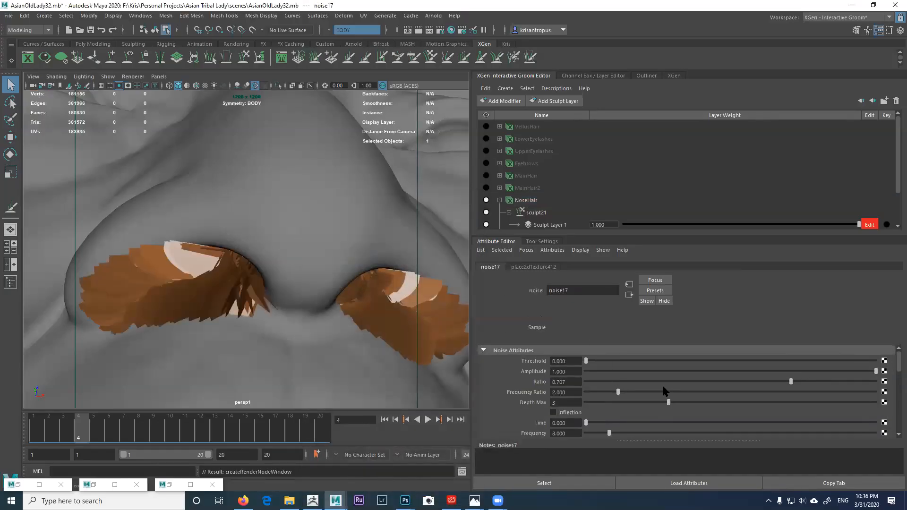
pyautogui.scroll(-3, 681, 394)
pyautogui.click(573, 381)
pyautogui.click(576, 396)
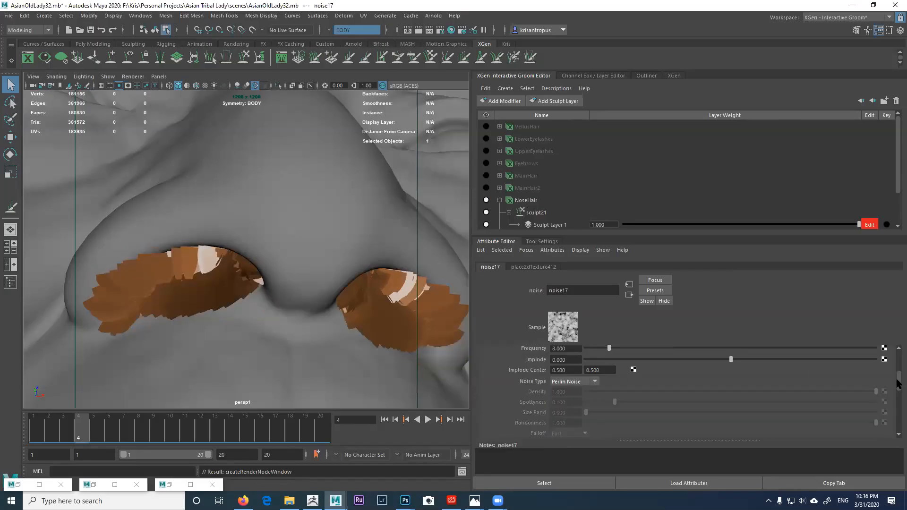
pyautogui.scroll(2, 626, 385)
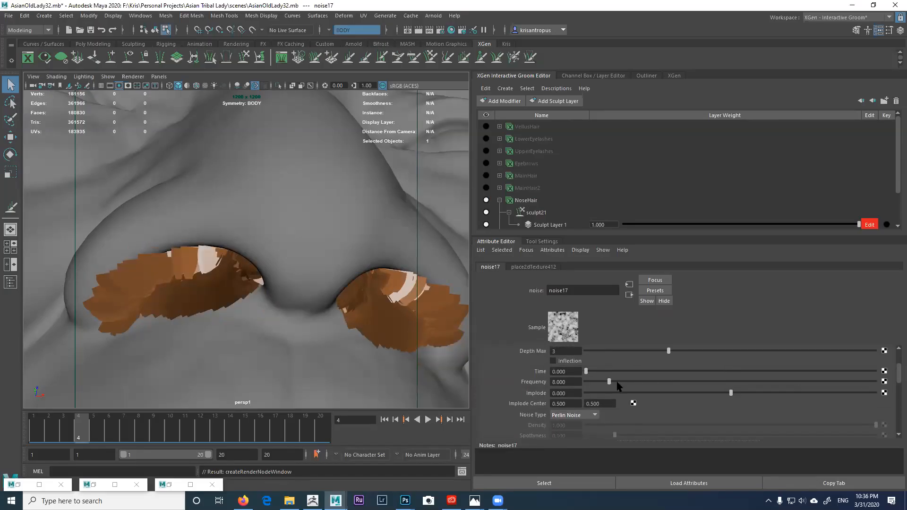
pyautogui.click(577, 381)
pyautogui.write('200')
pyautogui.press('Return')
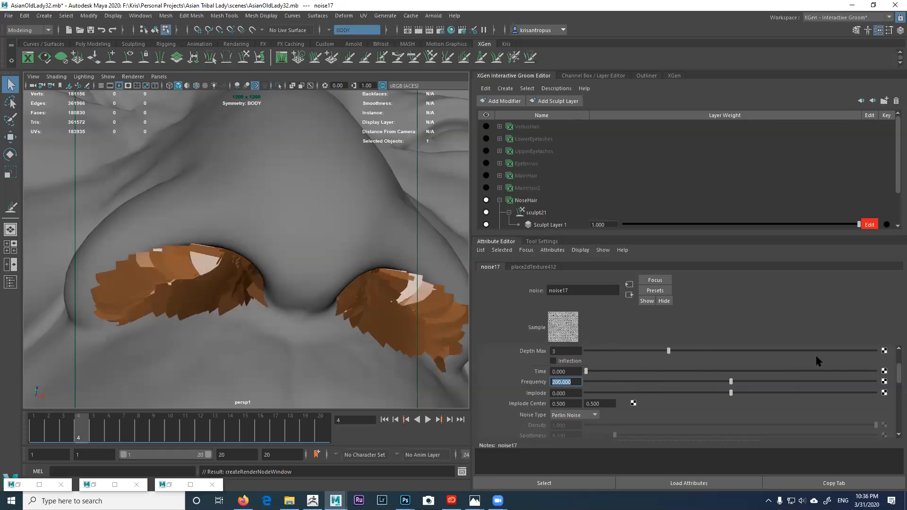
# Step: Lower the noise's Alpha Gain to 0.010
pyautogui.moveTo(896, 378); pyautogui.dragTo(878, 411)
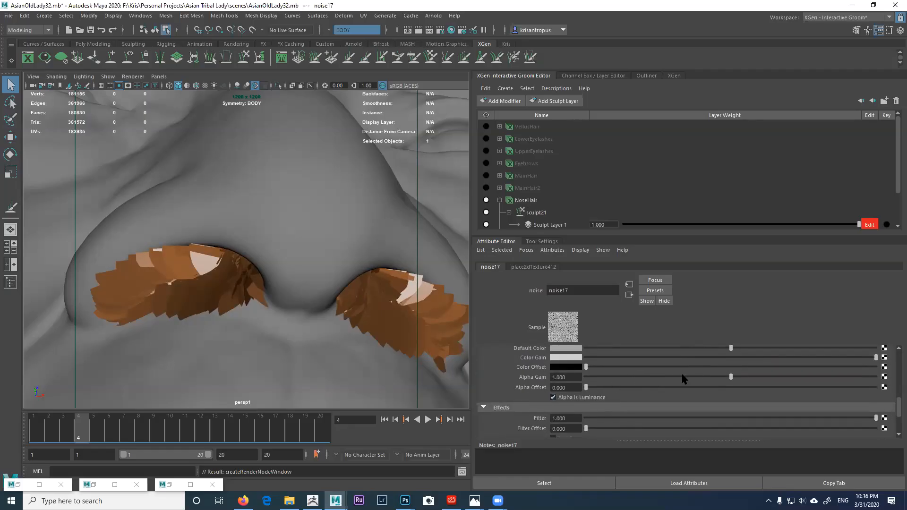
pyautogui.moveTo(667, 376); pyautogui.dragTo(588, 375)
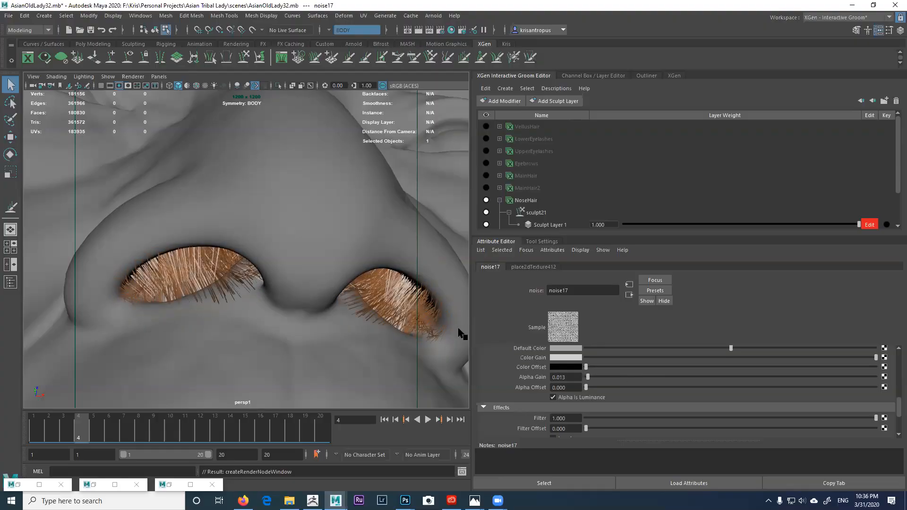
pyautogui.scroll(4, 387, 311)
pyautogui.scroll(6, 377, 314)
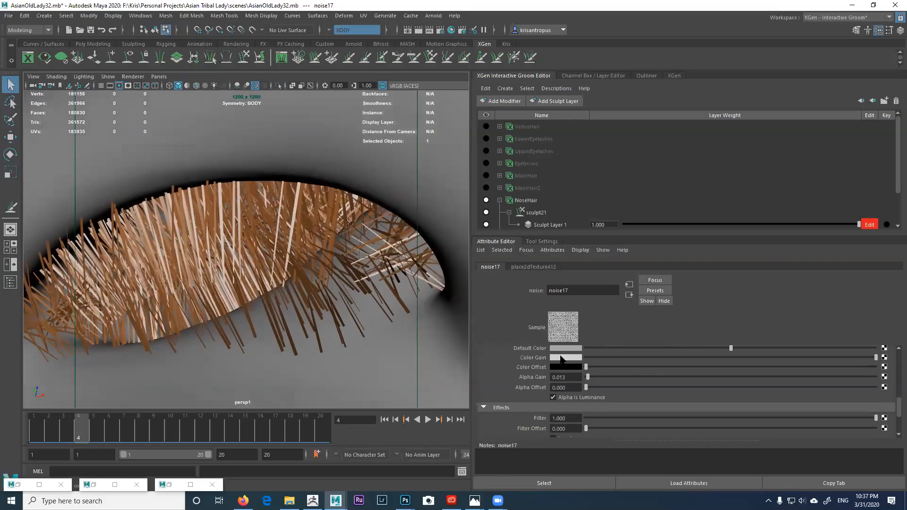
pyautogui.moveTo(559, 377); pyautogui.dragTo(569, 376)
pyautogui.press('Return')
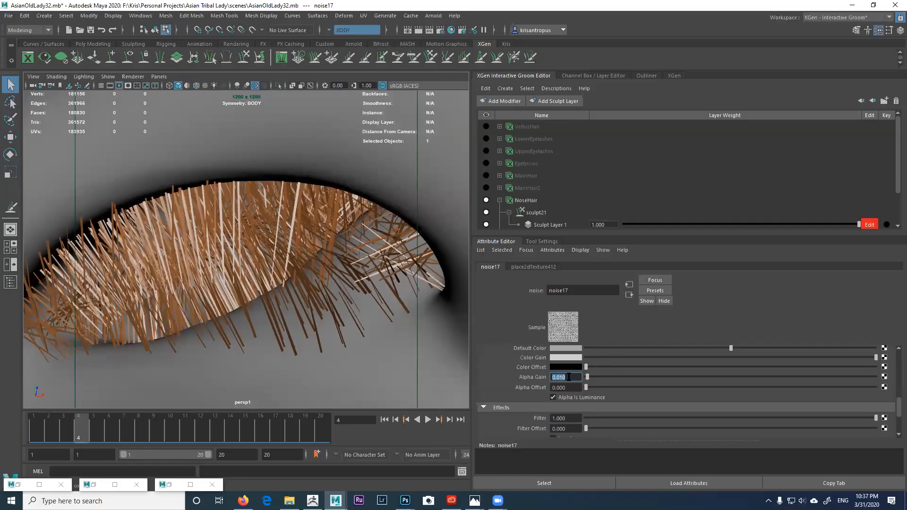
# Step: Raise Alpha Offset to 0.002 and drop Alpha Gain even lower
pyautogui.click(569, 388)
pyautogui.moveTo(586, 387); pyautogui.dragTo(585, 388)
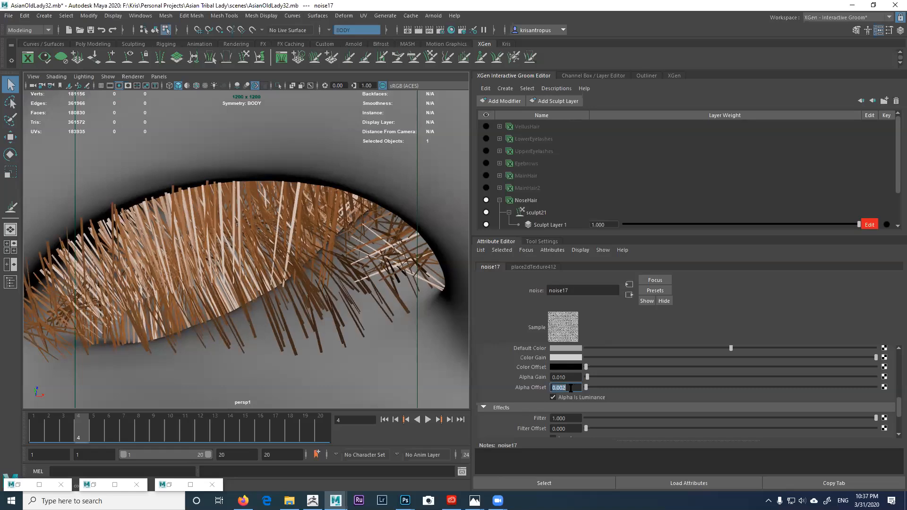
pyautogui.scroll(-4, 342, 334)
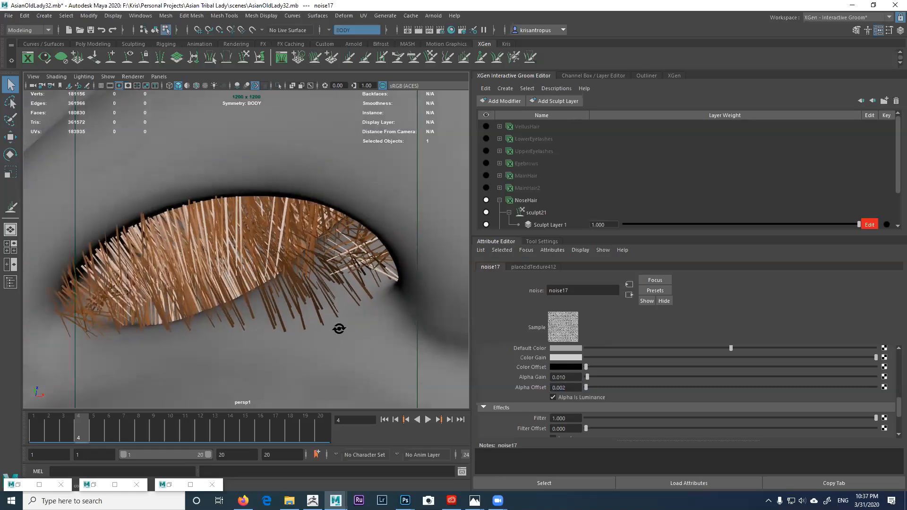
pyautogui.moveTo(560, 377); pyautogui.dragTo(564, 377)
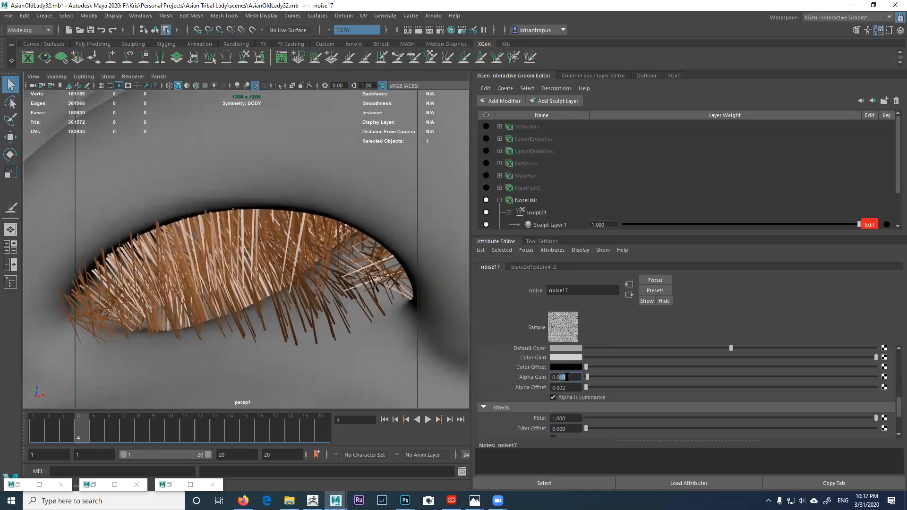
pyautogui.write('8')
pyautogui.press('Return')
pyautogui.scroll(4, 355, 330)
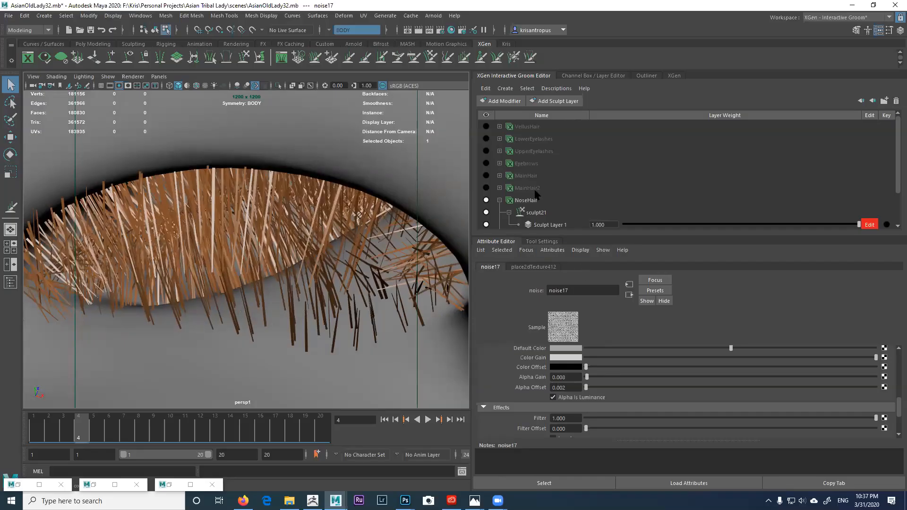
pyautogui.click(524, 203)
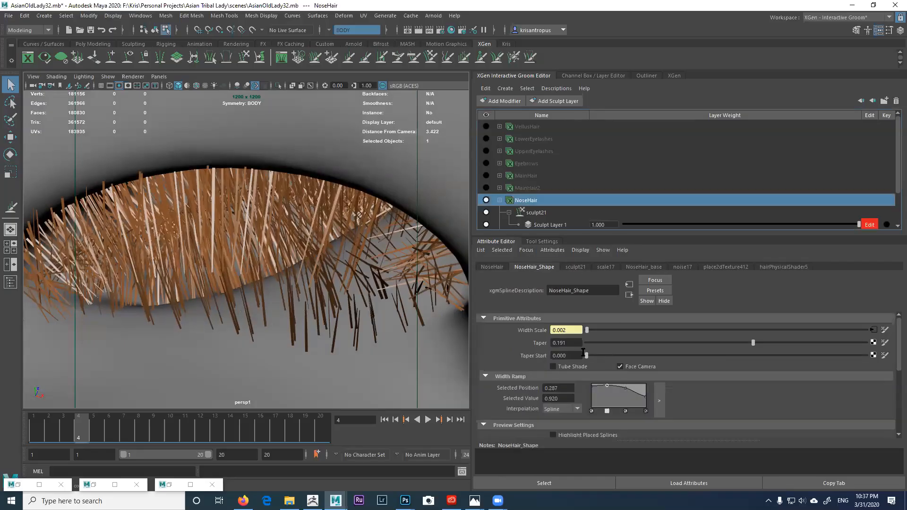
# Step: In the large ramp editor, lower the root points and ease the tip end to 0.52
pyautogui.click(659, 400)
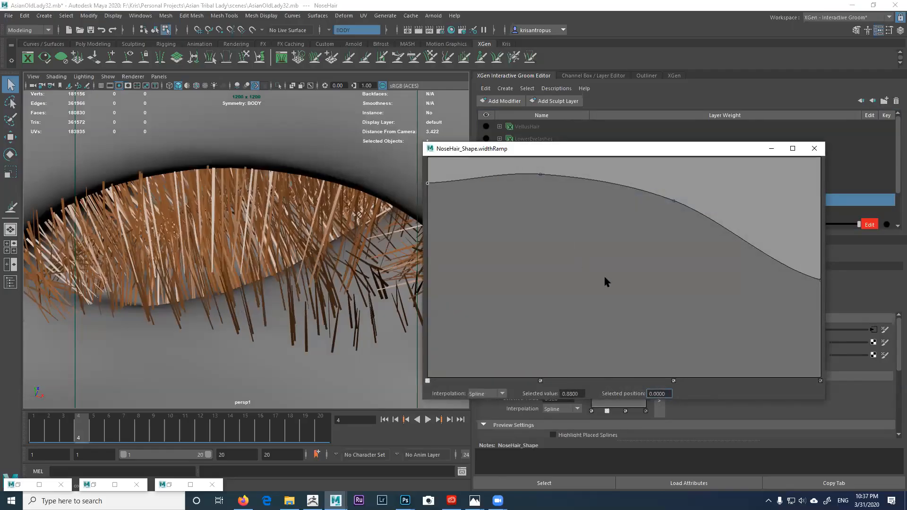
pyautogui.moveTo(540, 174); pyautogui.dragTo(539, 199)
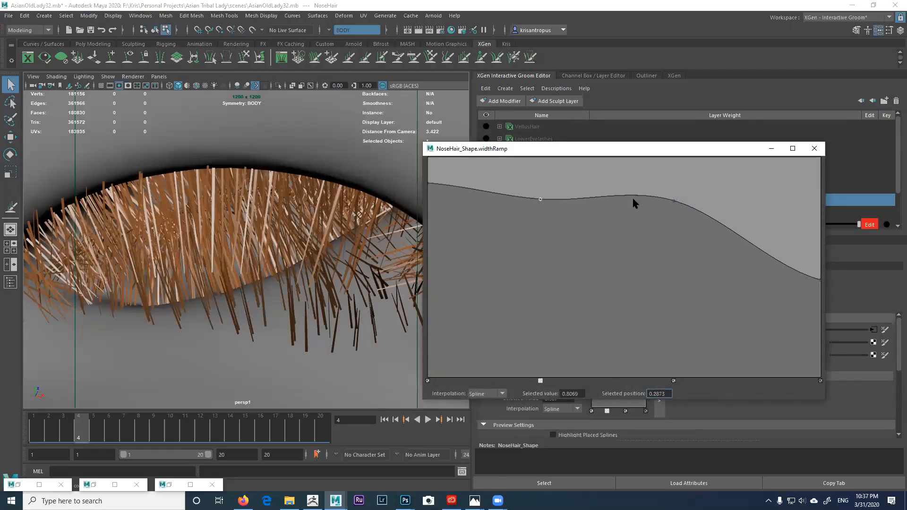
pyautogui.moveTo(673, 203); pyautogui.dragTo(683, 250)
pyautogui.moveTo(540, 199); pyautogui.dragTo(545, 212)
pyautogui.moveTo(428, 183); pyautogui.dragTo(406, 246)
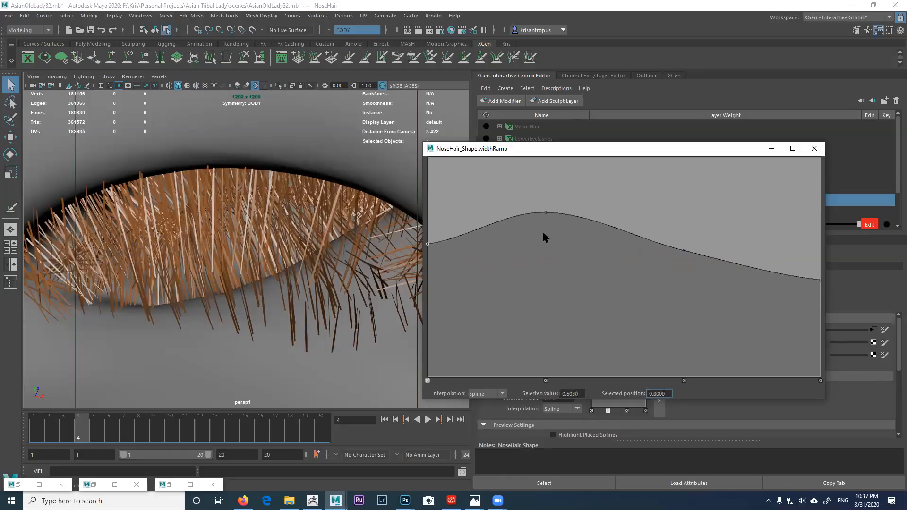
pyautogui.moveTo(546, 213)
pyautogui.mouseDown()
pyautogui.moveTo(551, 273)
pyautogui.moveTo(550, 222)
pyautogui.mouseUp()
pyautogui.moveTo(684, 251); pyautogui.dragTo(687, 243)
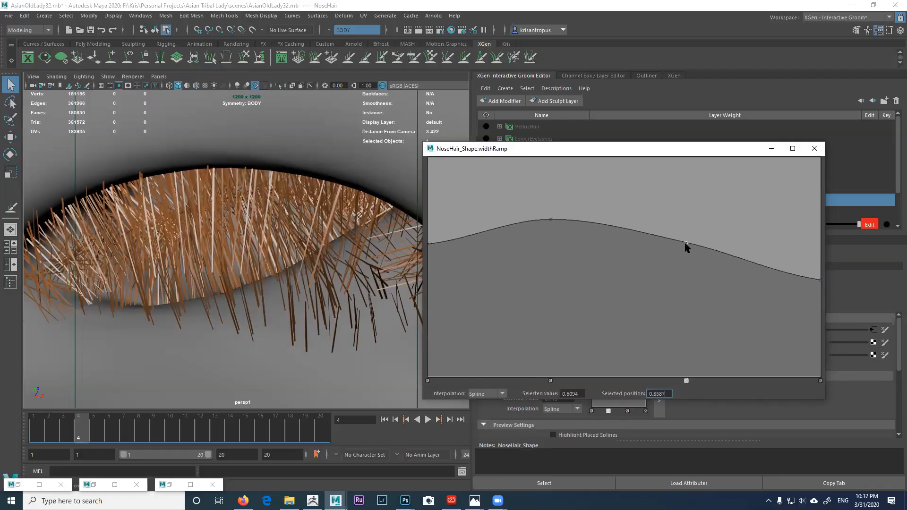
pyautogui.moveTo(819, 278); pyautogui.dragTo(824, 258)
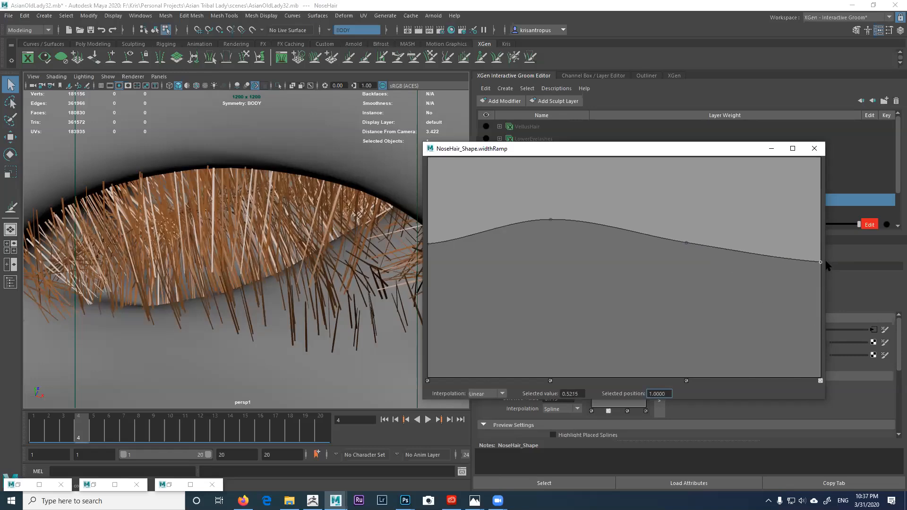
pyautogui.click(771, 148)
# Step: Drop Sculpt Layer 1's weight to 0 and mute the sculpt21 modifier
pyautogui.moveTo(326, 208)
pyautogui.keyDown('alt'); pyautogui.mouseDown()
pyautogui.moveTo(357, 204)
pyautogui.moveTo(333, 228)
pyautogui.moveTo(344, 222)
pyautogui.moveTo(328, 209)
pyautogui.moveTo(268, 202)
pyautogui.moveTo(297, 224)
pyautogui.moveTo(300, 206)
pyautogui.moveTo(316, 218)
pyautogui.mouseUp(); pyautogui.keyUp('alt')
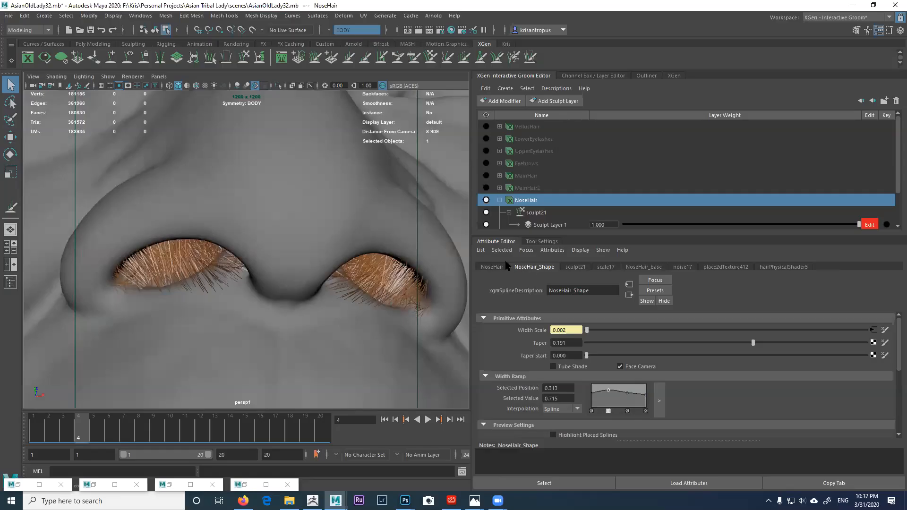
pyautogui.keyDown('alt'); pyautogui.moveTo(359, 247); pyautogui.dragTo(330, 231); pyautogui.keyUp('alt')
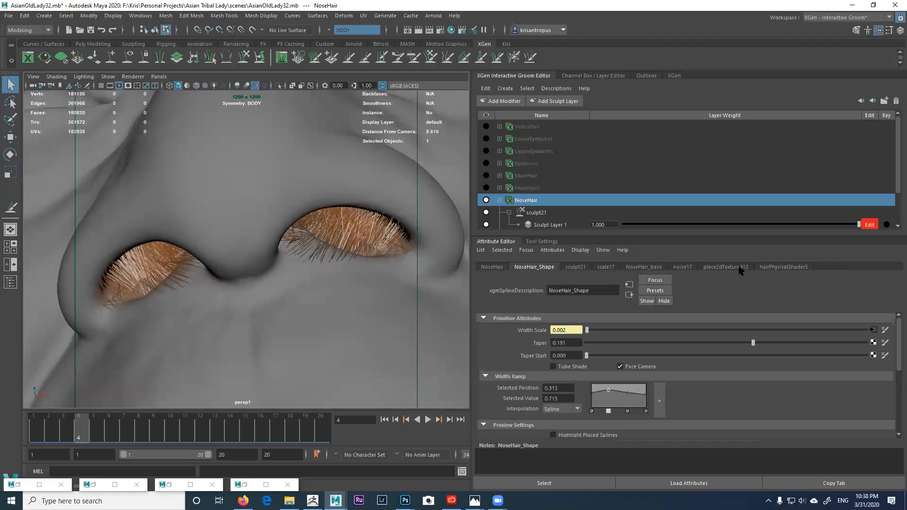
pyautogui.moveTo(747, 232)
pyautogui.mouseDown()
pyautogui.moveTo(599, 235)
pyautogui.moveTo(861, 224)
pyautogui.moveTo(558, 228)
pyautogui.mouseUp()
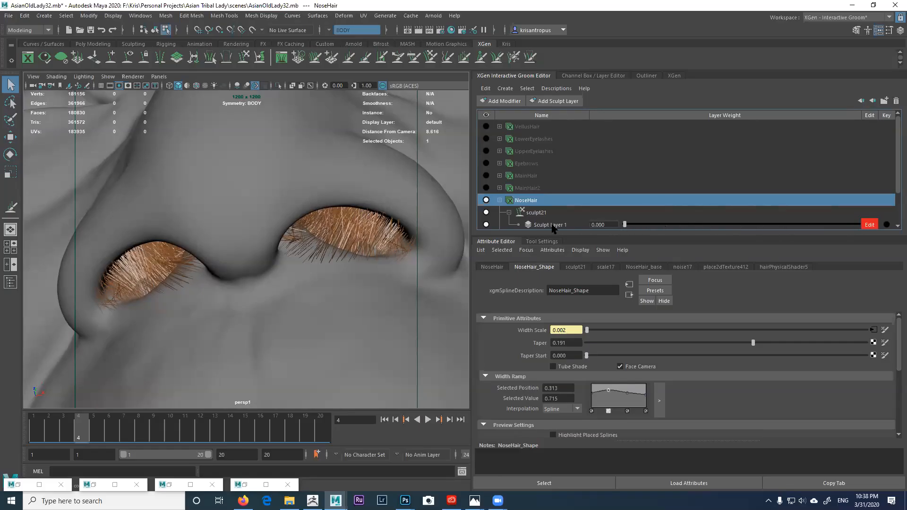
pyautogui.click(486, 213)
pyautogui.click(523, 202)
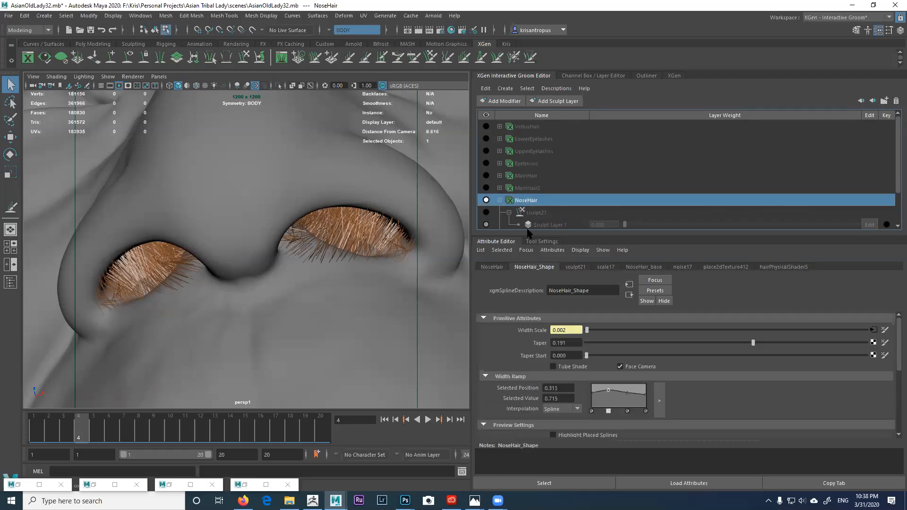
pyautogui.click(8, 15)
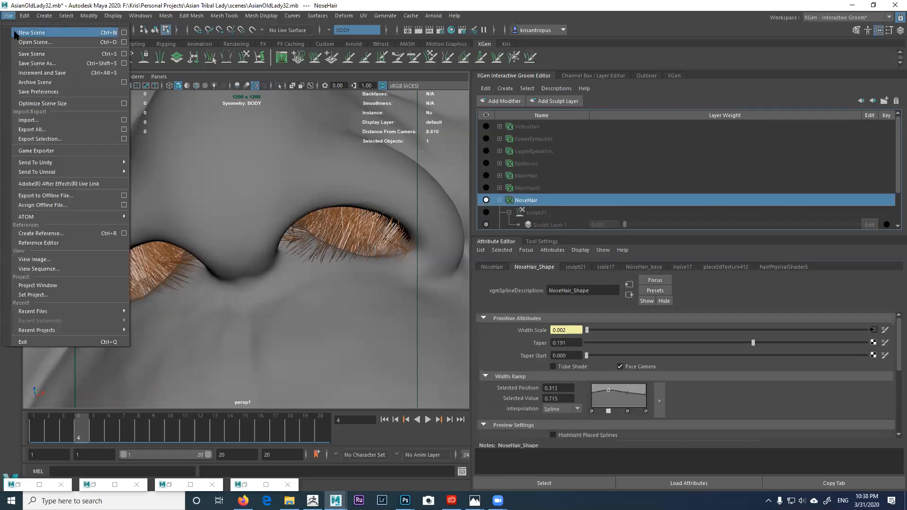
# Step: Save the scene as AsianOldLady33.mb with Save Scene As
pyautogui.click(34, 63)
pyautogui.click(132, 352)
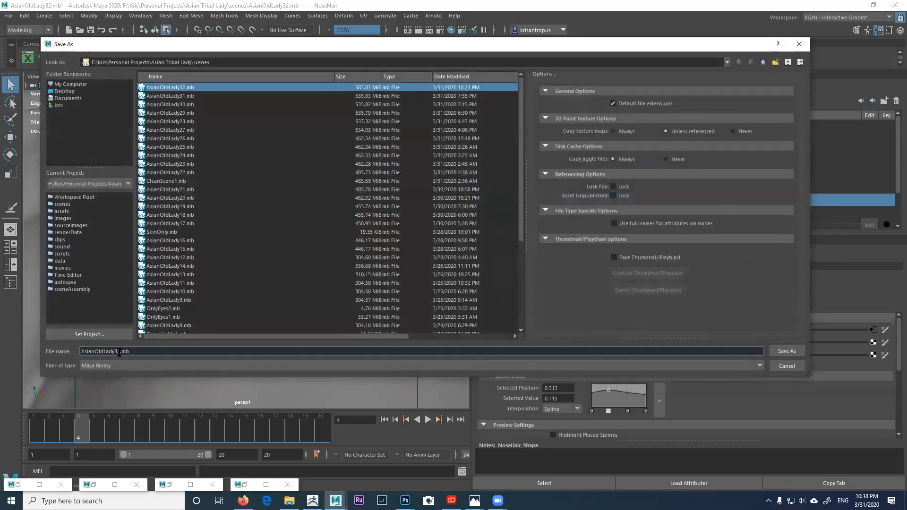
pyautogui.press('BackSpace')
pyautogui.write('3')
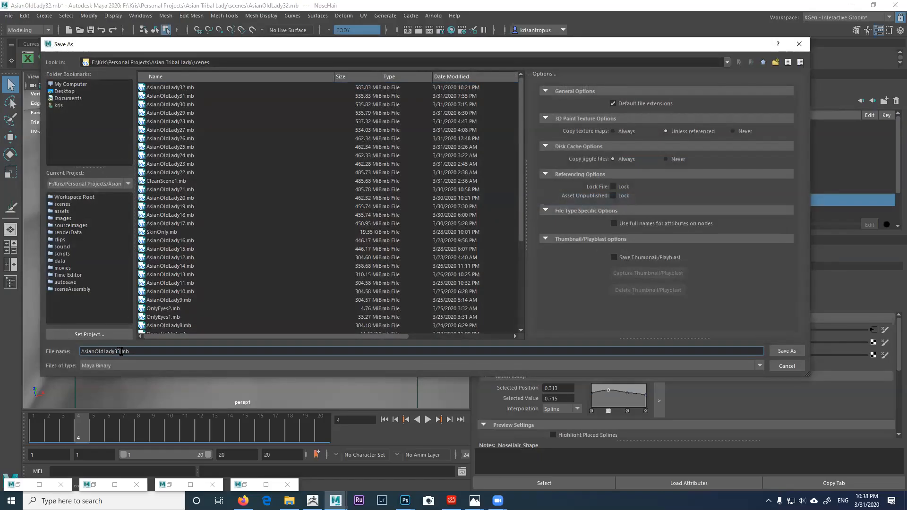
pyautogui.click(784, 351)
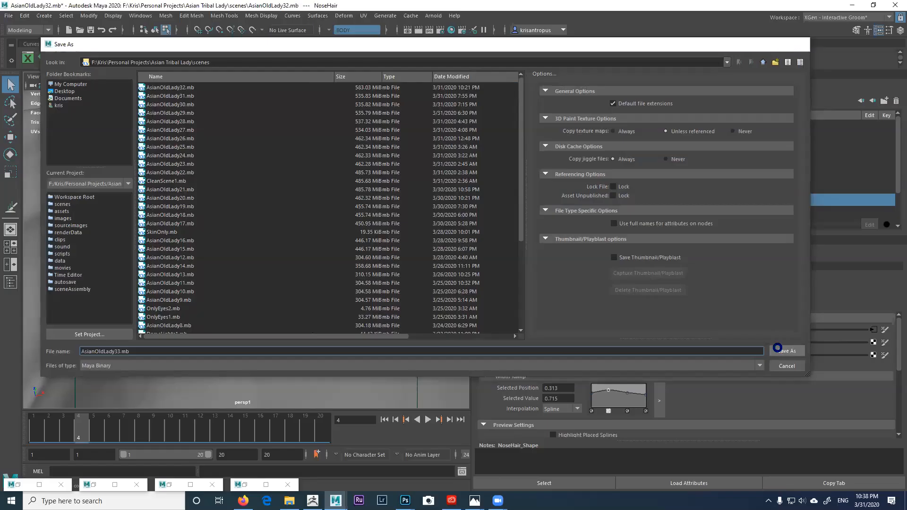
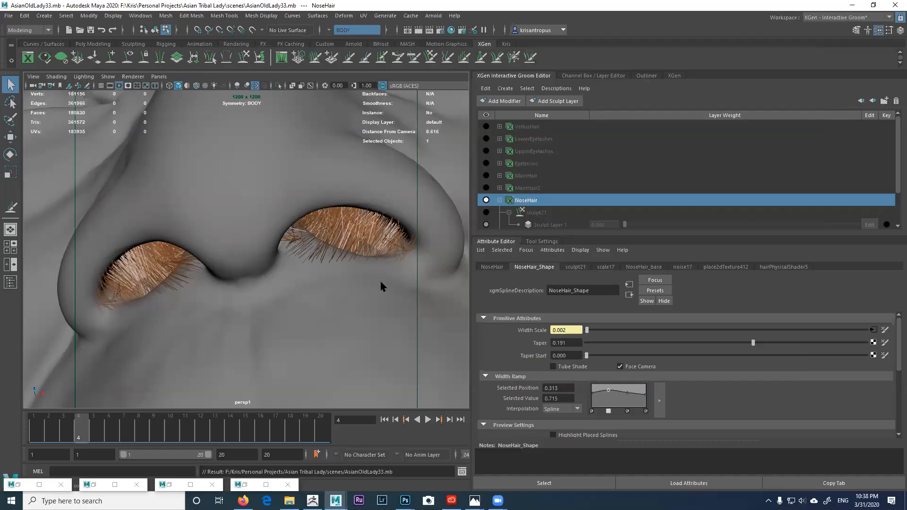
# Step: Drag NoseHair_base's Density Mask from 1.000 down to 0.007 and check the sparse nostril strands
pyautogui.keyDown('alt'); pyautogui.moveTo(383, 283); pyautogui.dragTo(365, 283); pyautogui.keyUp('alt')
pyautogui.click(654, 267)
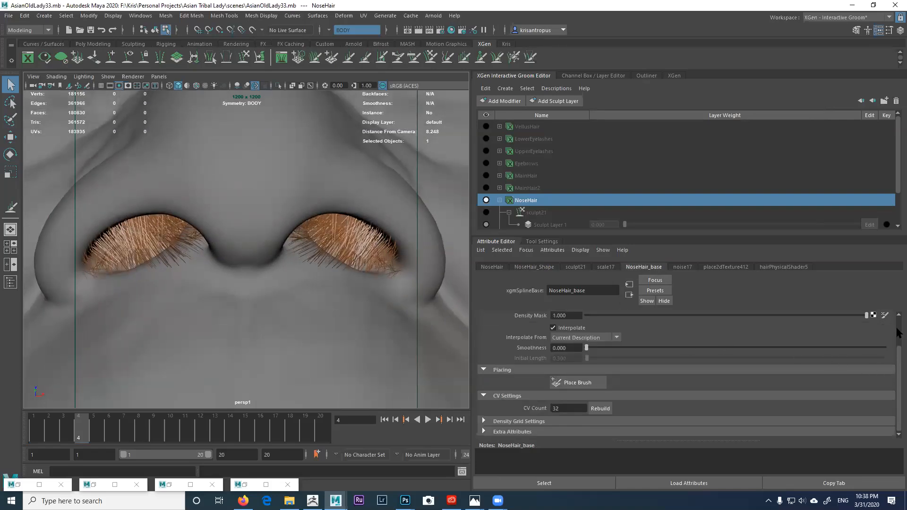
pyautogui.scroll(1, 897, 330)
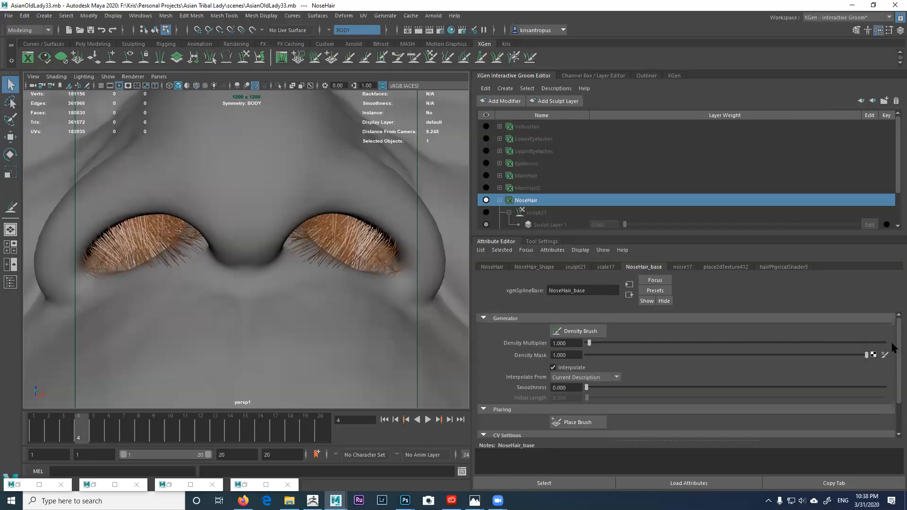
pyautogui.click(605, 354)
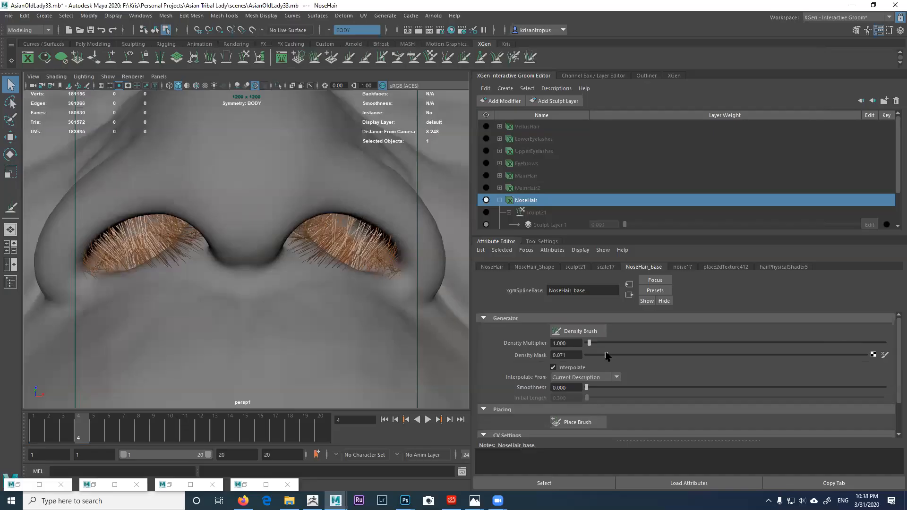
pyautogui.moveTo(589, 357); pyautogui.dragTo(588, 359)
pyautogui.moveTo(311, 287)
pyautogui.keyDown('alt'); pyautogui.mouseDown()
pyautogui.moveTo(389, 277)
pyautogui.moveTo(362, 293)
pyautogui.moveTo(304, 277)
pyautogui.moveTo(311, 283)
pyautogui.mouseUp(); pyautogui.keyUp('alt')
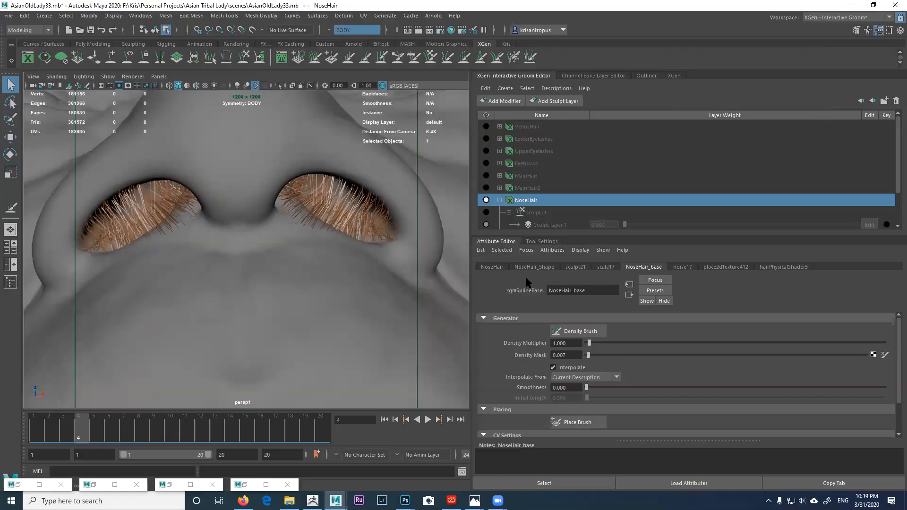
# Step: With sculpt21 active, add a Noise modifier (noise18) to the nose hair
pyautogui.click(539, 213)
pyautogui.click(486, 175)
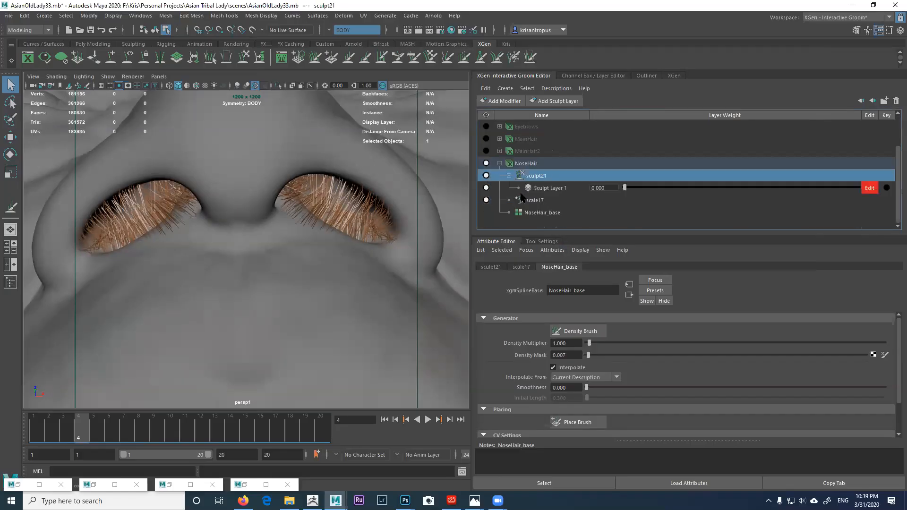
pyautogui.click(503, 101)
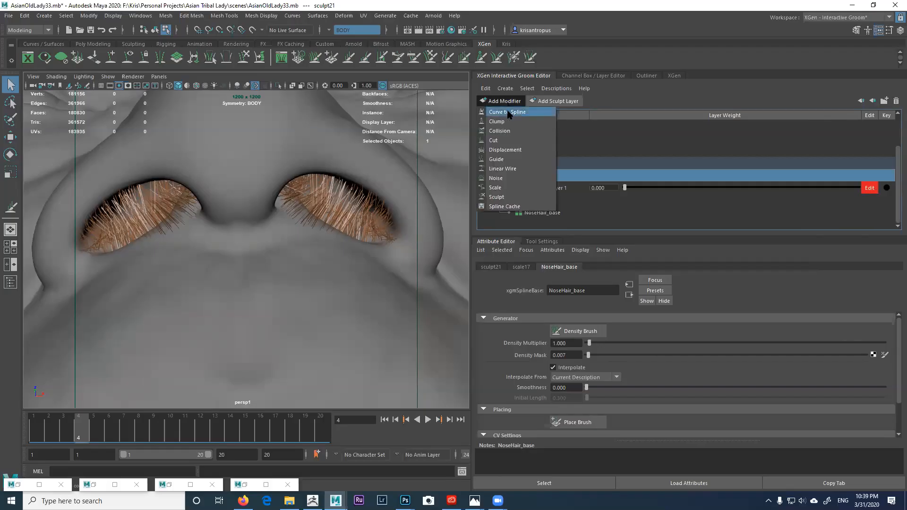
pyautogui.click(511, 178)
pyautogui.keyDown('alt'); pyautogui.moveTo(400, 241); pyautogui.dragTo(376, 210); pyautogui.keyUp('alt')
# Step: Set scale17's Scale to 0.642 and noise18 to Frequency 2.673, Magnitude 0.508
pyautogui.click(544, 213)
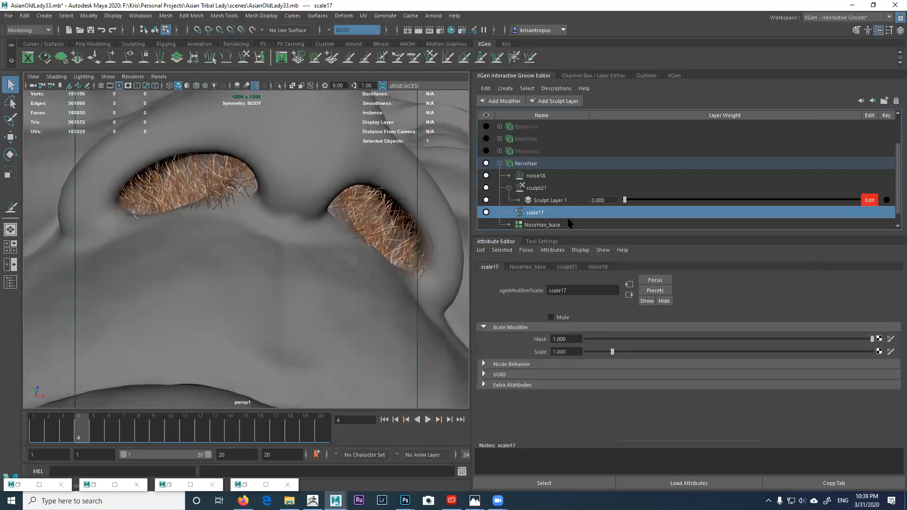
pyautogui.moveTo(612, 352); pyautogui.dragTo(602, 352)
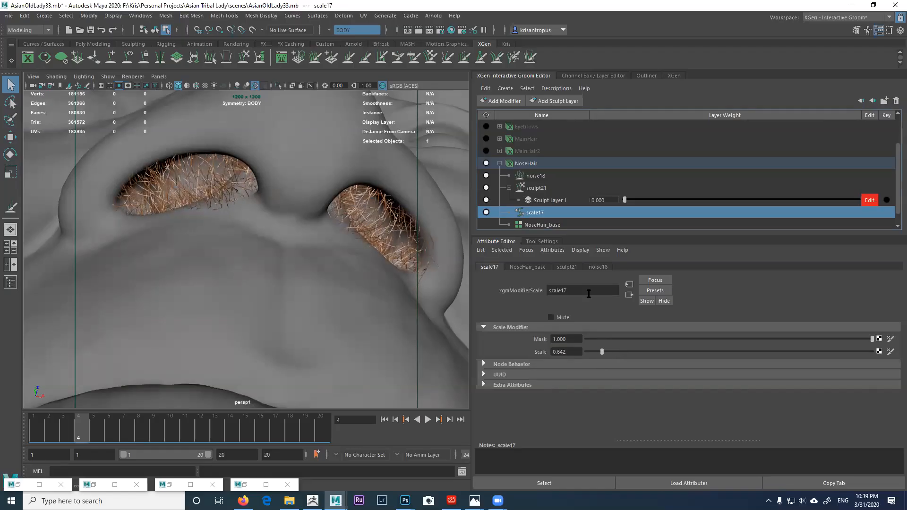
pyautogui.click(539, 176)
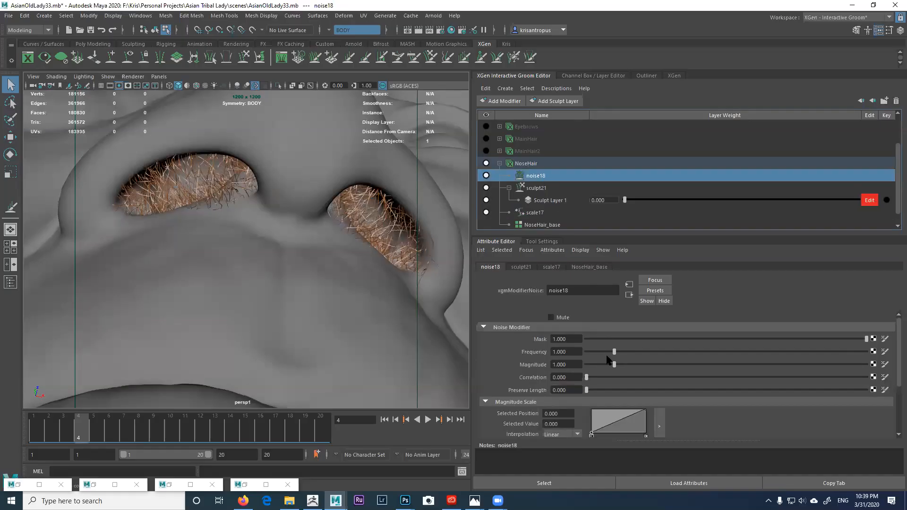
pyautogui.moveTo(613, 352); pyautogui.dragTo(766, 352)
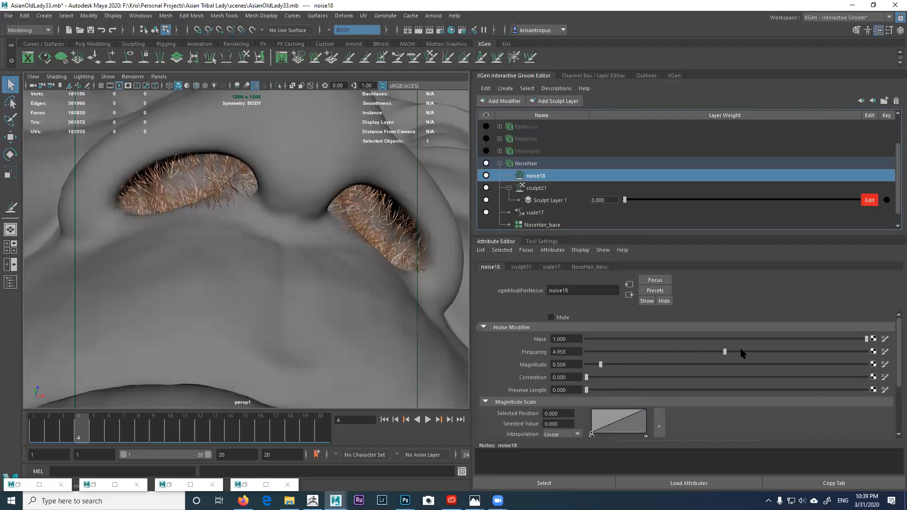
pyautogui.moveTo(678, 352)
pyautogui.mouseDown()
pyautogui.moveTo(634, 353)
pyautogui.moveTo(680, 353)
pyautogui.moveTo(662, 354)
pyautogui.mouseUp()
pyautogui.keyDown('alt'); pyautogui.moveTo(324, 287); pyautogui.dragTo(355, 283); pyautogui.keyUp('alt')
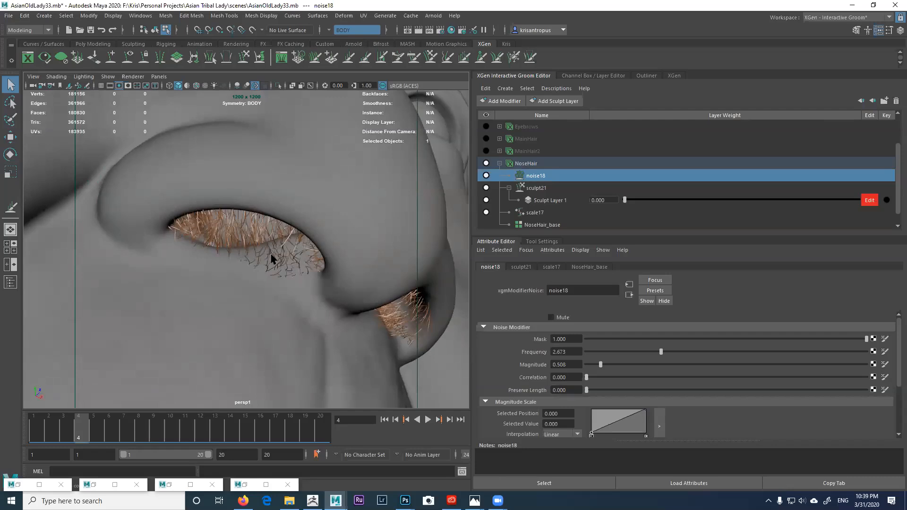
pyautogui.keyDown('alt'); pyautogui.moveTo(307, 259); pyautogui.dragTo(279, 277); pyautogui.keyUp('alt')
# Step: Orbit and dolly around the nostrils to inspect the frizzy nose hair from several angles
pyautogui.keyDown('alt'); pyautogui.moveTo(286, 277); pyautogui.dragTo(259, 269, button='right'); pyautogui.keyUp('alt')
pyautogui.keyDown('alt'); pyautogui.moveTo(259, 269); pyautogui.dragTo(271, 283); pyautogui.keyUp('alt')
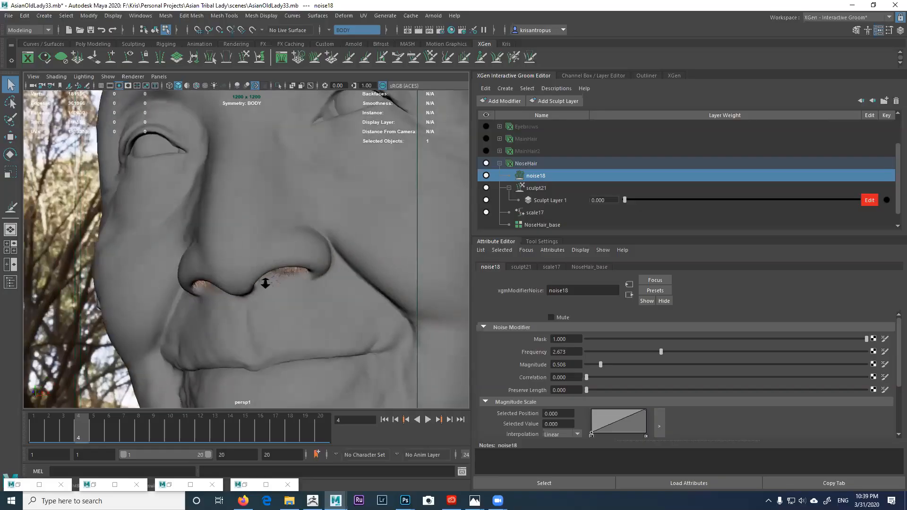
pyautogui.keyDown('alt'); pyautogui.moveTo(271, 283); pyautogui.dragTo(257, 287, button='right'); pyautogui.keyUp('alt')
pyautogui.keyDown('alt'); pyautogui.moveTo(257, 286); pyautogui.dragTo(256, 291, button='middle'); pyautogui.keyUp('alt')
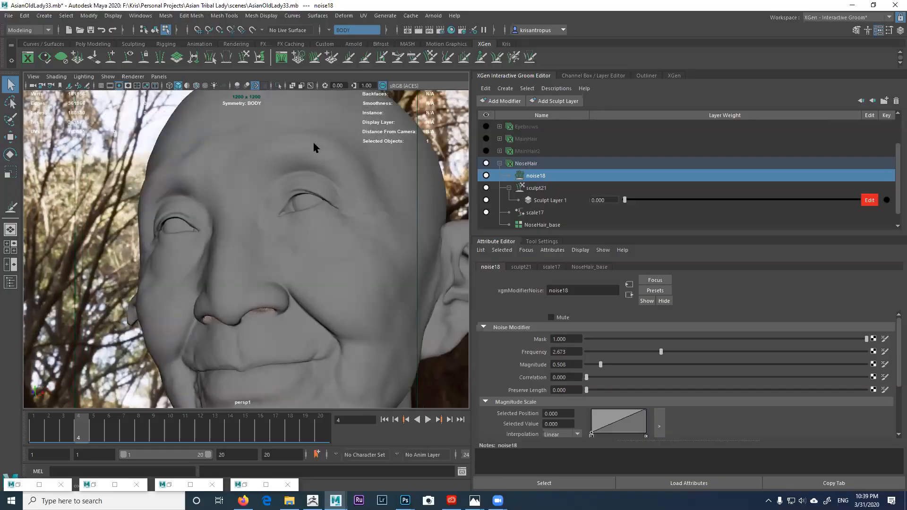
pyautogui.keyDown('alt'); pyautogui.moveTo(282, 283); pyautogui.dragTo(292, 260); pyautogui.keyUp('alt')
pyautogui.keyDown('alt'); pyautogui.moveTo(291, 260); pyautogui.dragTo(323, 298, button='right'); pyautogui.keyUp('alt')
pyautogui.keyDown('alt'); pyautogui.moveTo(323, 298); pyautogui.dragTo(349, 243, button='middle'); pyautogui.keyUp('alt')
pyautogui.keyDown('alt'); pyautogui.moveTo(349, 244); pyautogui.dragTo(373, 266, button='right'); pyautogui.keyUp('alt')
pyautogui.keyDown('alt'); pyautogui.moveTo(373, 267); pyautogui.dragTo(249, 259); pyautogui.keyUp('alt')
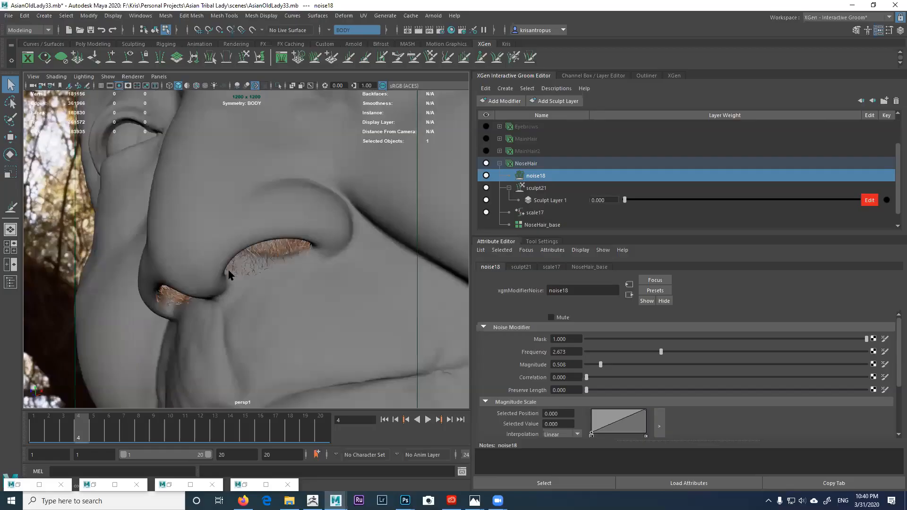
pyautogui.keyDown('alt'); pyautogui.moveTo(251, 284); pyautogui.dragTo(259, 264); pyautogui.keyUp('alt')
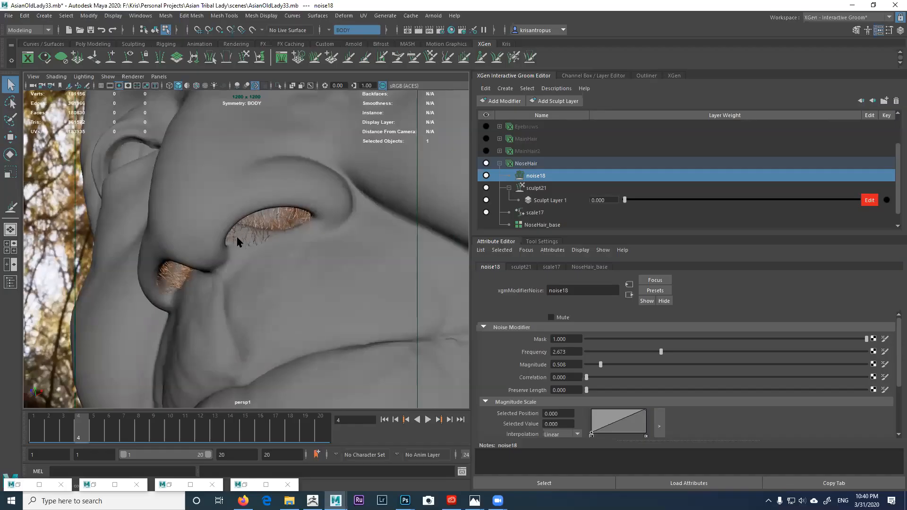
pyautogui.keyDown('alt'); pyautogui.moveTo(233, 260); pyautogui.dragTo(310, 268); pyautogui.keyUp('alt')
pyautogui.keyDown('alt'); pyautogui.moveTo(310, 268); pyautogui.dragTo(256, 231, button='right'); pyautogui.keyUp('alt')
pyautogui.keyDown('alt'); pyautogui.moveTo(257, 231); pyautogui.dragTo(274, 282, button='middle'); pyautogui.keyUp('alt')
pyautogui.keyDown('alt'); pyautogui.moveTo(274, 282); pyautogui.dragTo(257, 219, button='right'); pyautogui.keyUp('alt')
pyautogui.keyDown('alt'); pyautogui.moveTo(280, 286); pyautogui.dragTo(318, 253, button='right'); pyautogui.keyUp('alt')
pyautogui.keyDown('alt'); pyautogui.moveTo(318, 253); pyautogui.dragTo(233, 239); pyautogui.keyUp('alt')
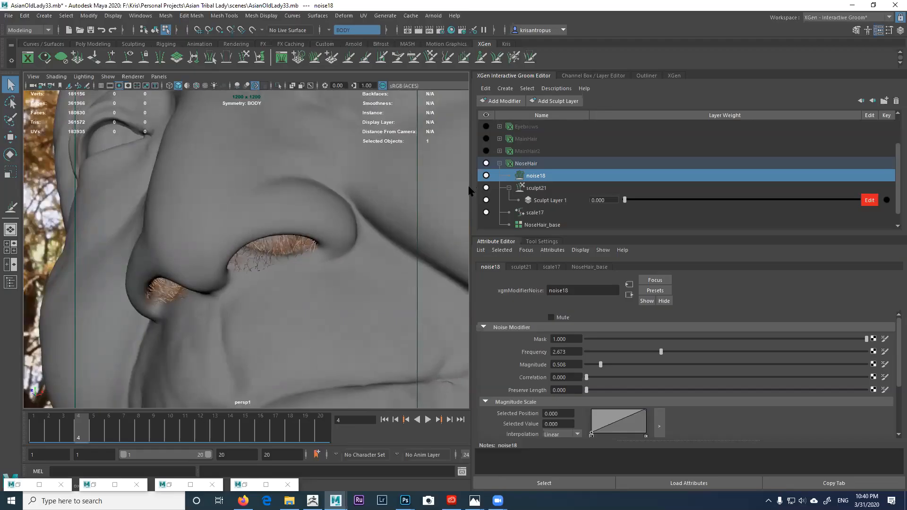
# Step: Mute the noise18 modifier on the nose hair
pyautogui.click(486, 175)
pyautogui.keyDown('alt'); pyautogui.moveTo(378, 227); pyautogui.dragTo(315, 236); pyautogui.keyUp('alt')
pyautogui.click(9, 15)
# Step: Bump the version number and save the scene as AsianOldLady34.mb
pyautogui.click(28, 56)
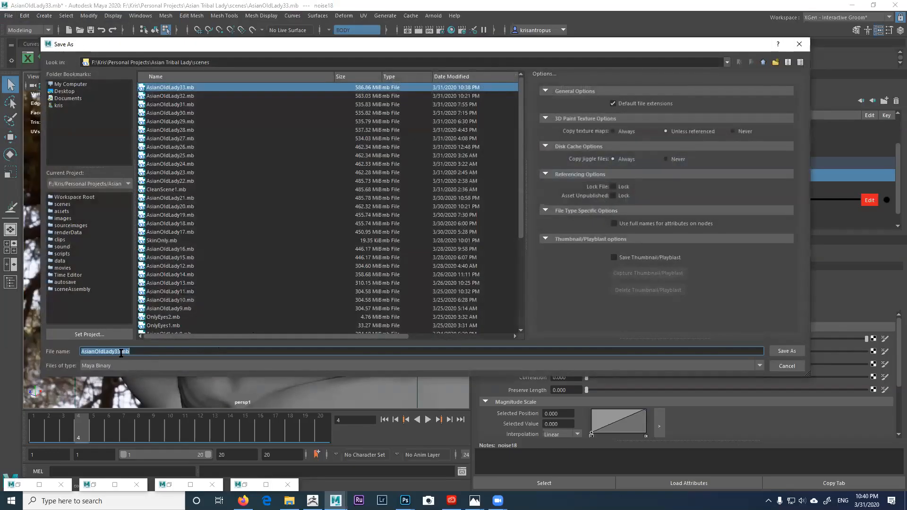
pyautogui.click(117, 352)
pyautogui.press('BackSpace')
pyautogui.write('4')
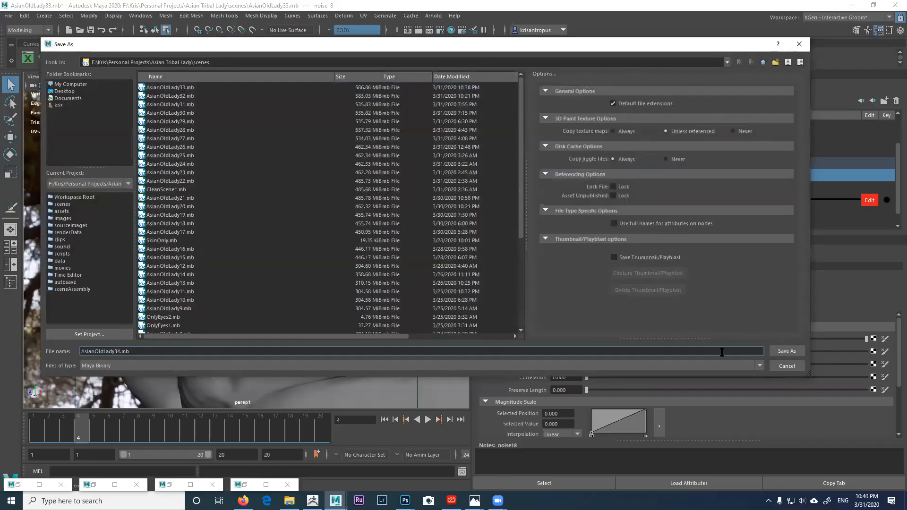
pyautogui.click(786, 351)
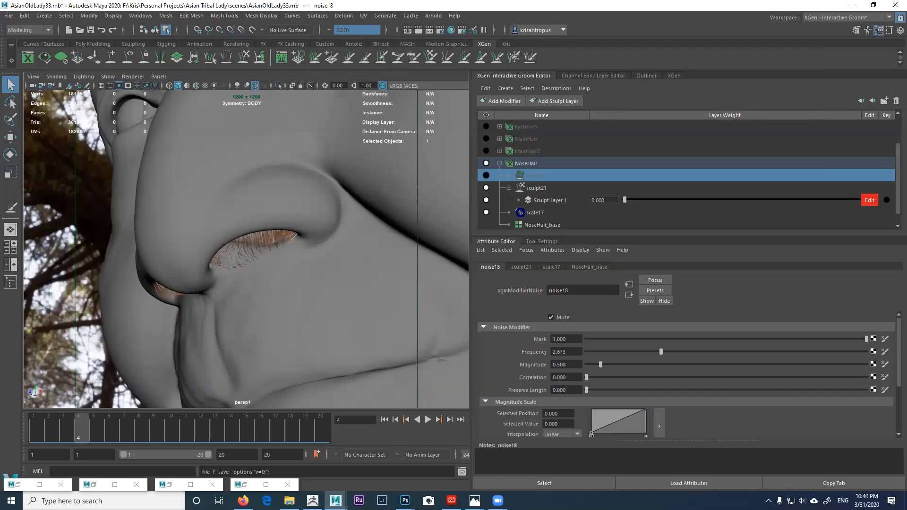
# Step: Add a new Sculpt modifier (sculpt22) to NoseHair and expand its sculpt layer
pyautogui.click(509, 188)
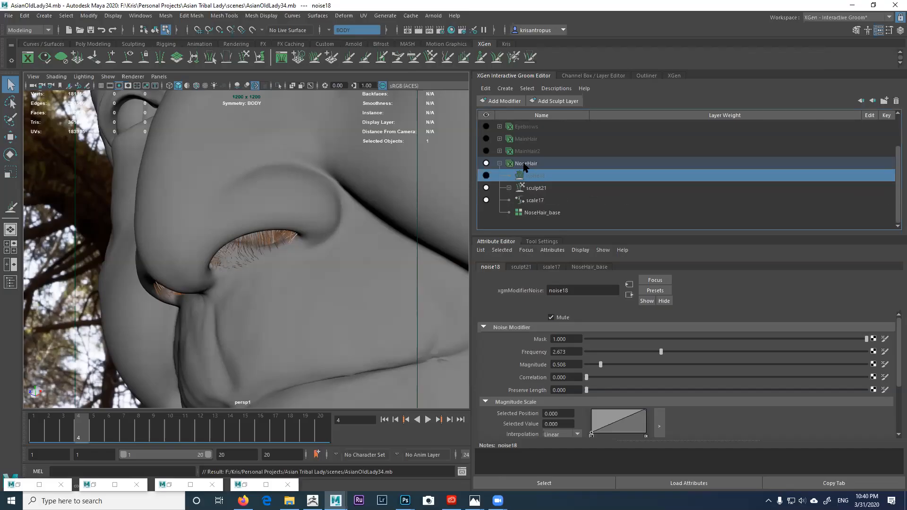
pyautogui.click(525, 164)
pyautogui.click(502, 101)
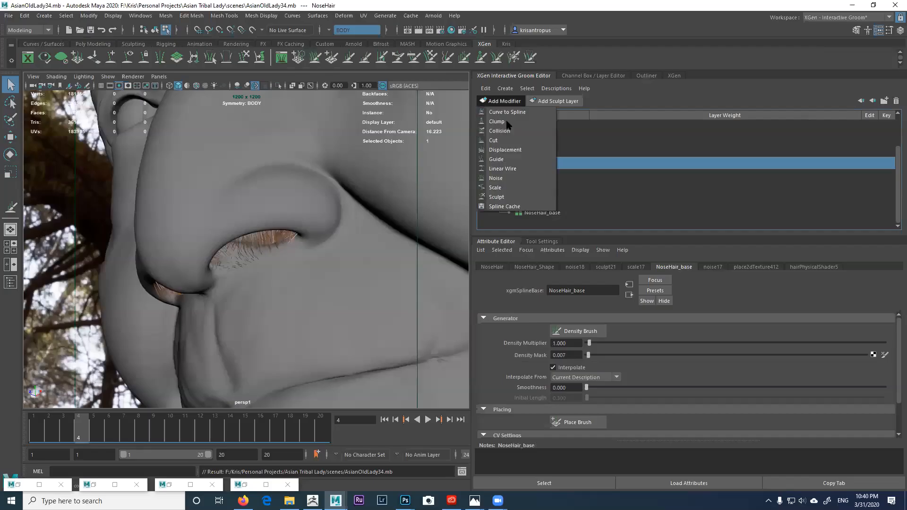
pyautogui.click(497, 197)
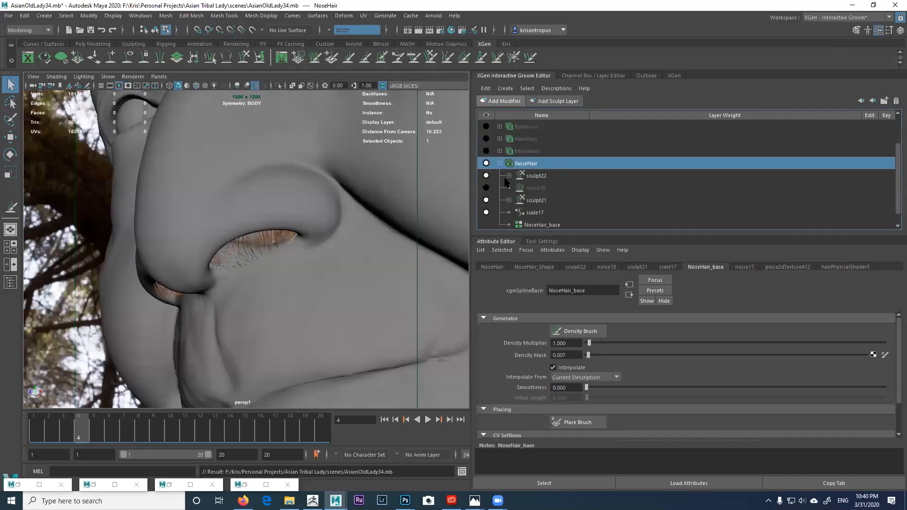
pyautogui.click(510, 175)
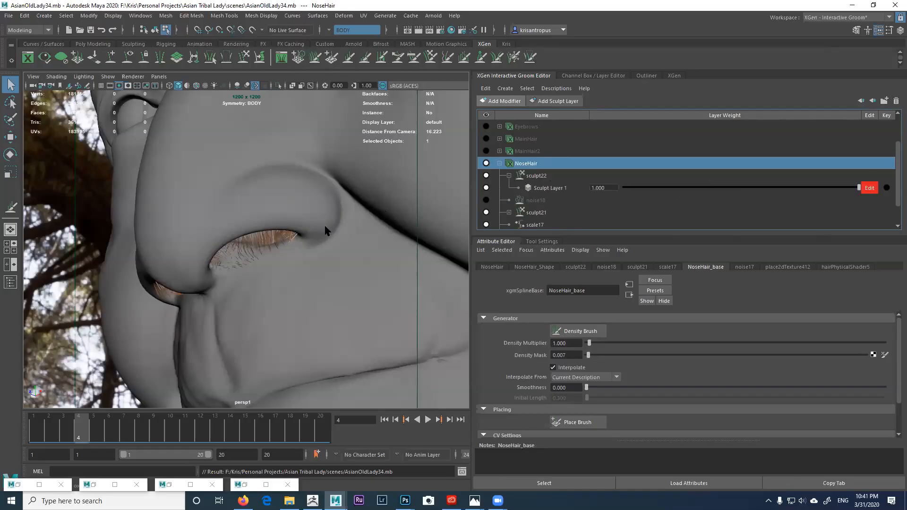
pyautogui.scroll(1, 325, 231)
# Step: Compare the width ramp with the Arnold render, close the ramp window, and pick the sculpt brush
pyautogui.click(245, 485)
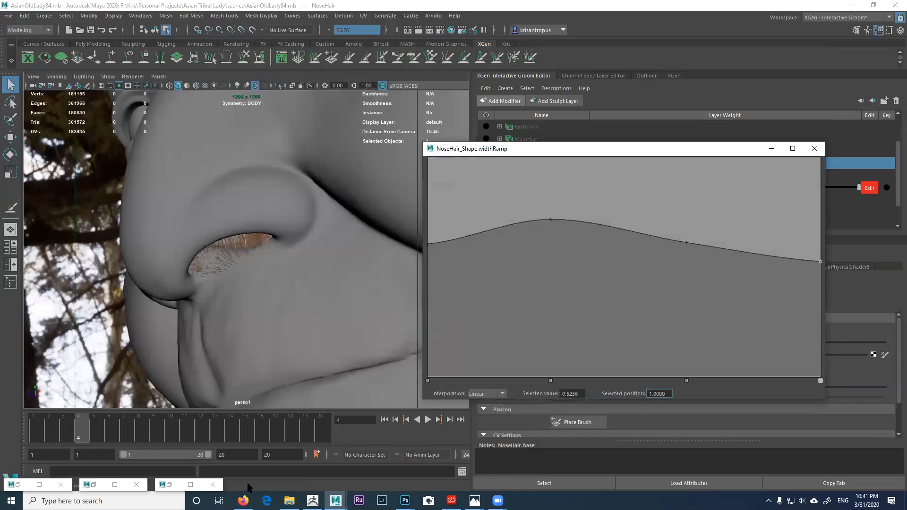
pyautogui.click(165, 485)
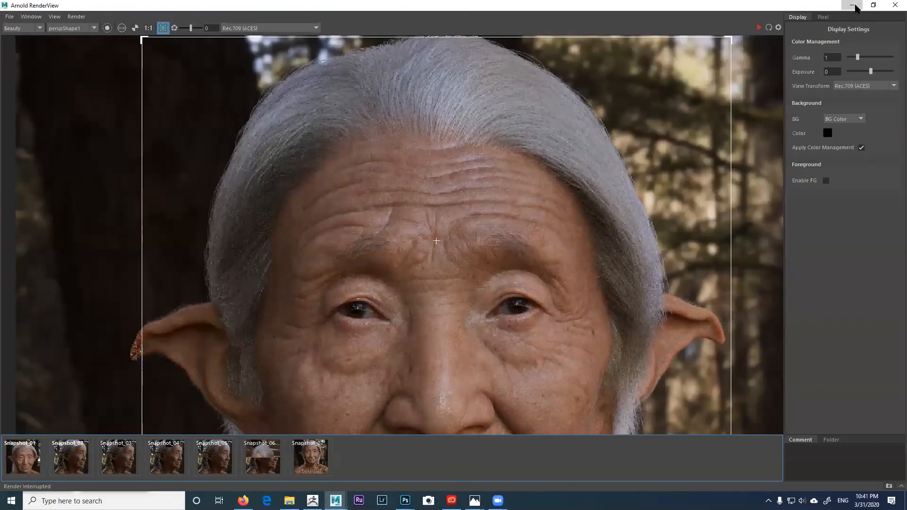
pyautogui.click(852, 5)
pyautogui.click(814, 148)
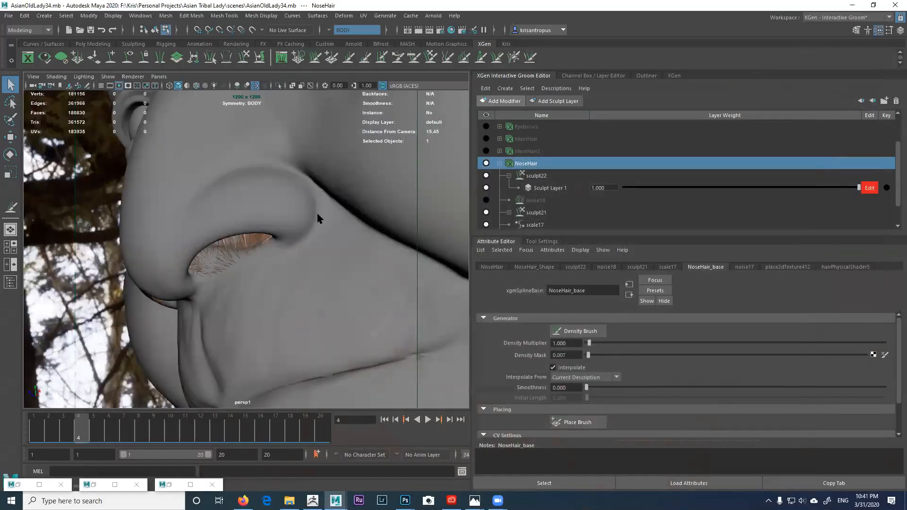
pyautogui.scroll(3, 272, 219)
pyautogui.keyDown('alt'); pyautogui.moveTo(291, 247); pyautogui.dragTo(315, 223); pyautogui.keyUp('alt')
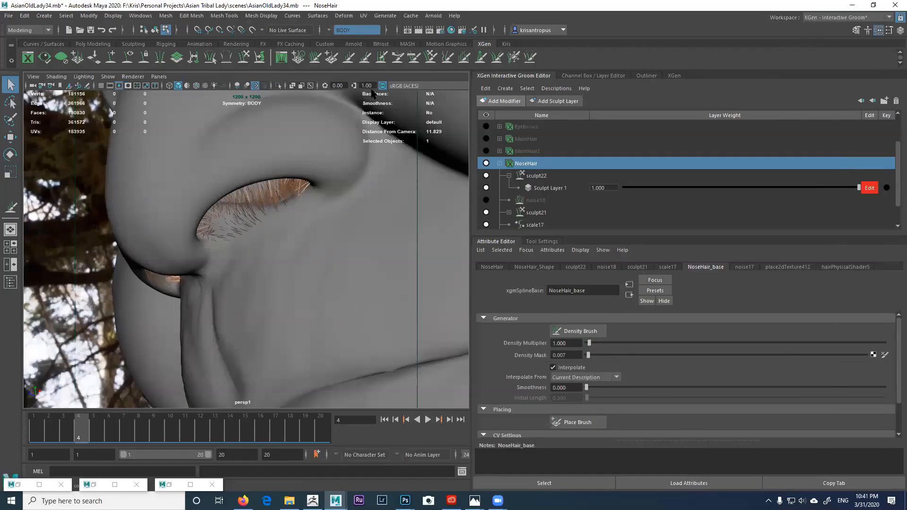
pyautogui.click(315, 57)
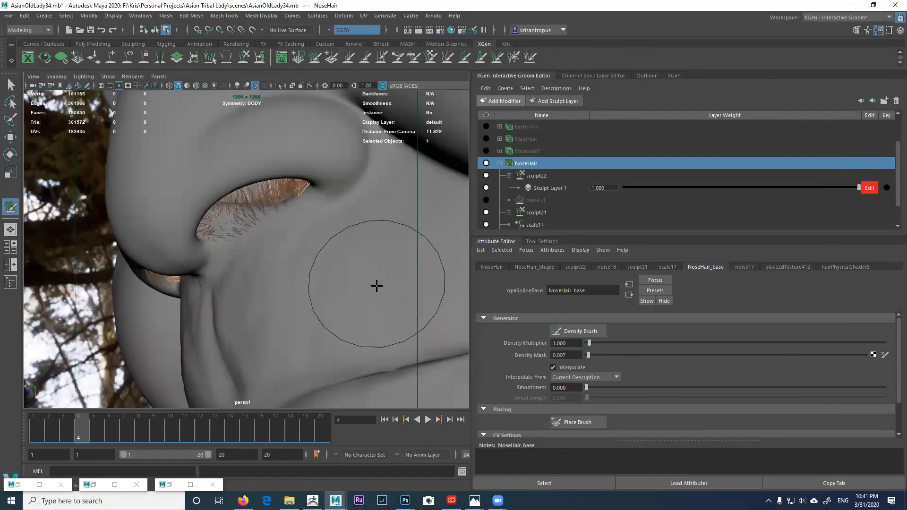
# Step: Shrink the density brush and set its symmetry to Object X
pyautogui.moveTo(380, 295); pyautogui.dragTo(350, 291)
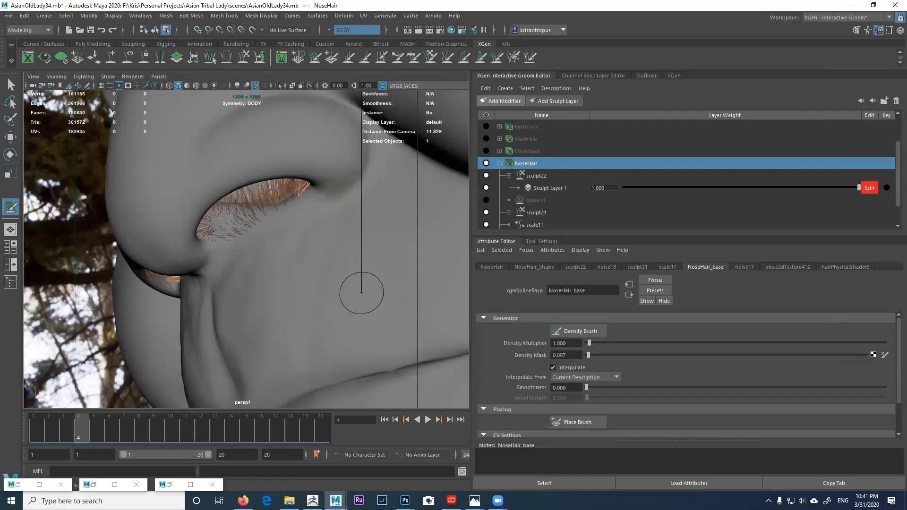
pyautogui.click(543, 242)
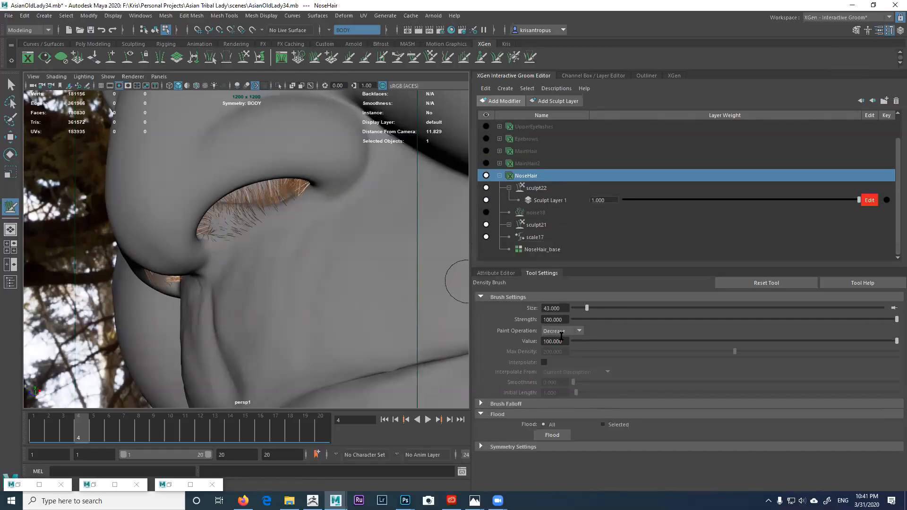
pyautogui.click(518, 447)
pyautogui.click(566, 459)
pyautogui.click(570, 404)
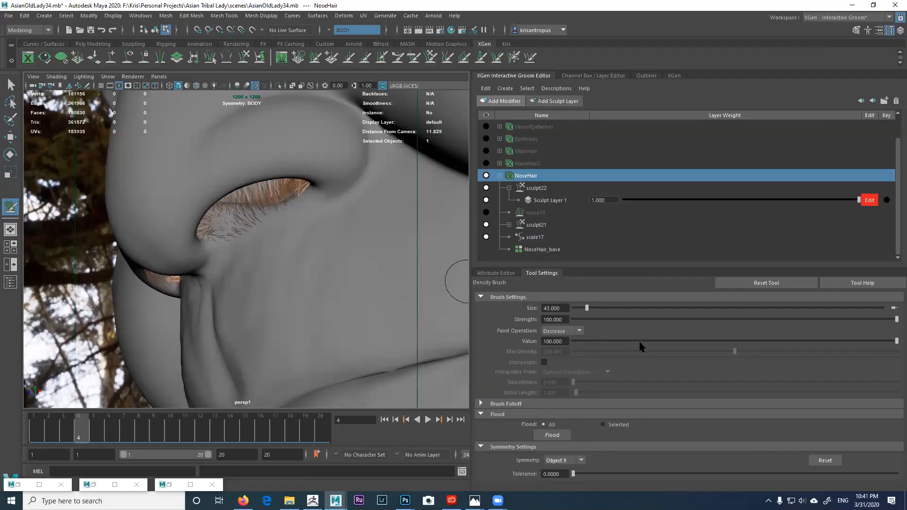
# Step: Set the brush Value to 10 with Surface falloff, then return to NoseHair_base attributes
pyautogui.moveTo(591, 340); pyautogui.dragTo(601, 341)
pyautogui.click(556, 341)
pyautogui.write('10')
pyautogui.press('Return')
pyautogui.click(562, 403)
pyautogui.scroll(-4, 614, 399)
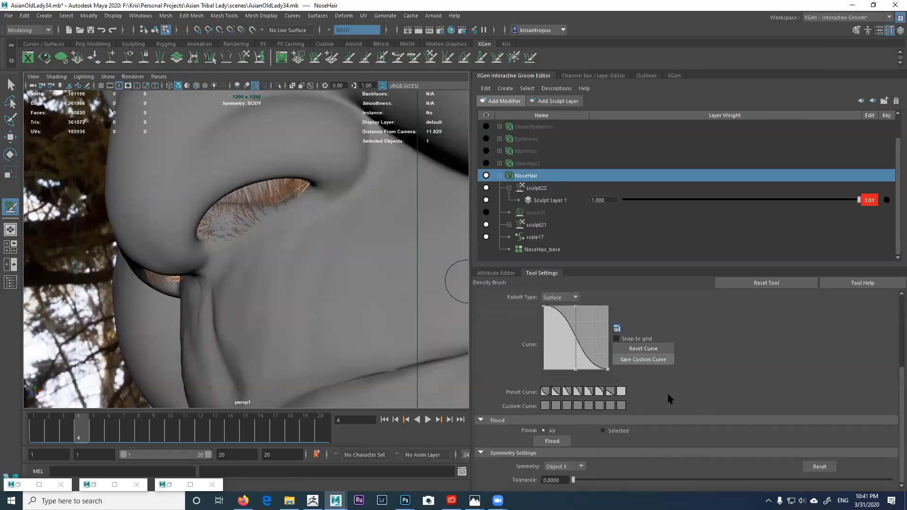
pyautogui.scroll(1, 677, 342)
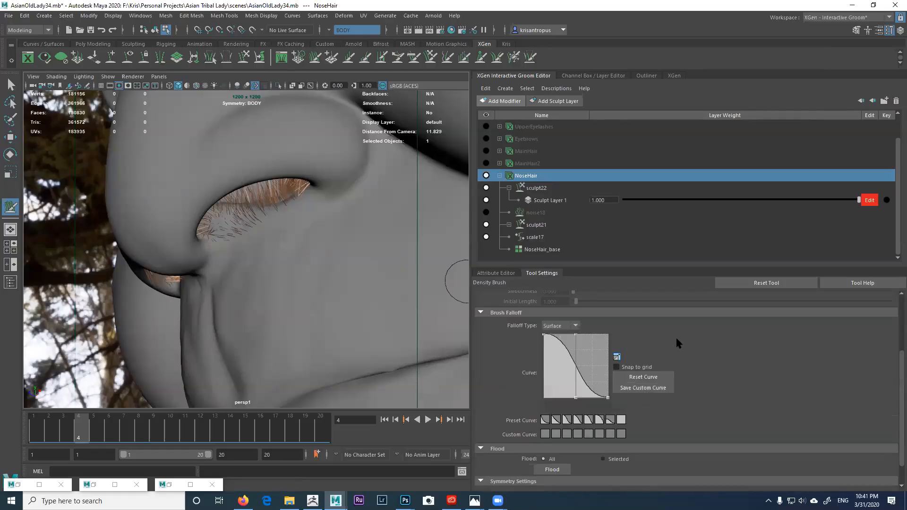
pyautogui.click(570, 327)
pyautogui.click(568, 333)
pyautogui.click(574, 327)
pyautogui.click(618, 324)
pyautogui.click(505, 275)
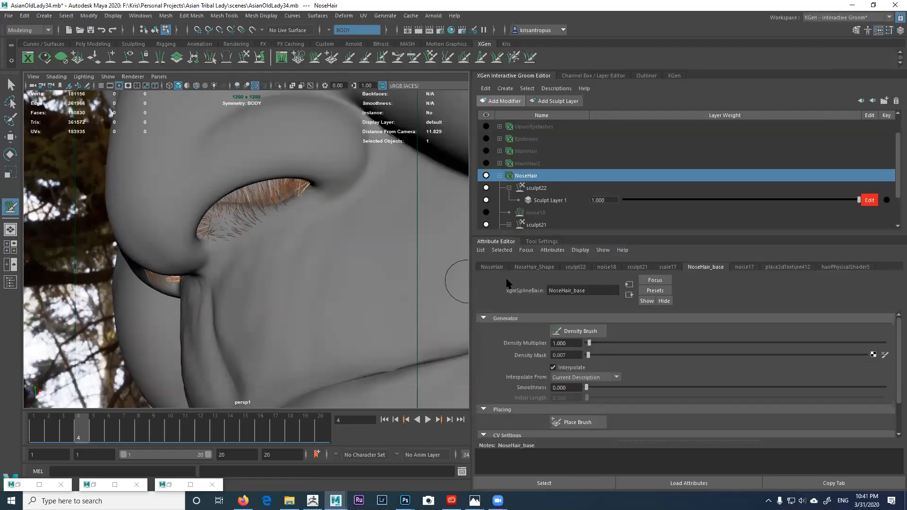
pyautogui.keyDown('alt'); pyautogui.moveTo(274, 281); pyautogui.dragTo(301, 270, button='middle'); pyautogui.keyUp('alt')
pyautogui.keyDown('alt'); pyautogui.moveTo(279, 265); pyautogui.dragTo(293, 243); pyautogui.keyUp('alt')
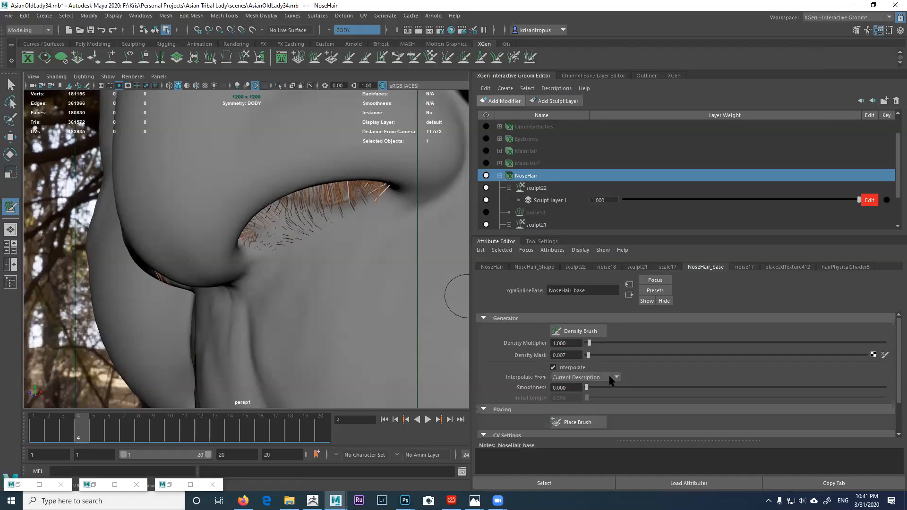
# Step: Bring back the density brush settings at size 23 and tumble in close around the nostrils
pyautogui.click(543, 242)
pyautogui.scroll(3, 654, 354)
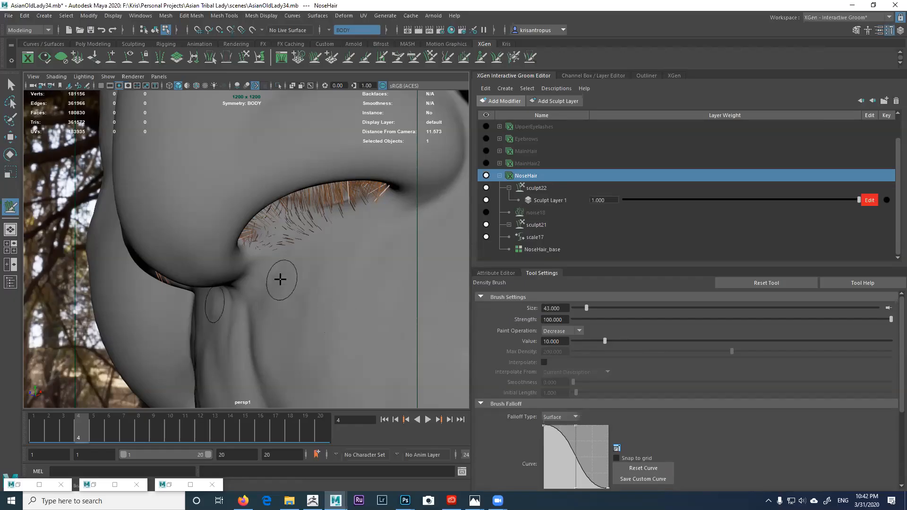
pyautogui.moveTo(285, 265)
pyautogui.keyDown('alt'); pyautogui.mouseDown()
pyautogui.moveTo(232, 260)
pyautogui.moveTo(204, 247)
pyautogui.moveTo(226, 243)
pyautogui.moveTo(200, 234)
pyautogui.moveTo(231, 247)
pyautogui.moveTo(178, 257)
pyautogui.mouseUp(); pyautogui.keyUp('alt')
pyautogui.moveTo(111, 274)
pyautogui.keyDown('alt'); pyautogui.mouseDown()
pyautogui.moveTo(78, 274)
pyautogui.moveTo(91, 241)
pyautogui.moveTo(290, 269)
pyautogui.moveTo(304, 250)
pyautogui.mouseUp(); pyautogui.keyUp('alt')
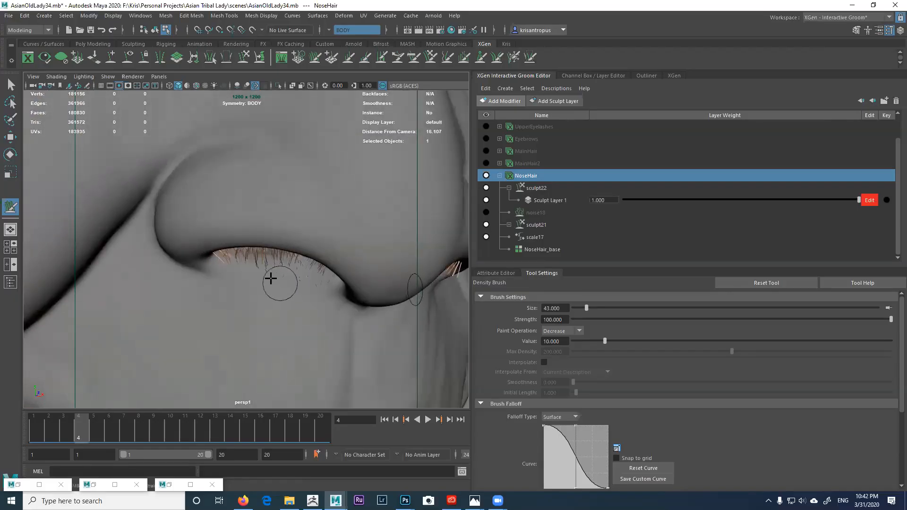
pyautogui.keyDown('alt'); pyautogui.moveTo(321, 292); pyautogui.dragTo(299, 262); pyautogui.keyUp('alt')
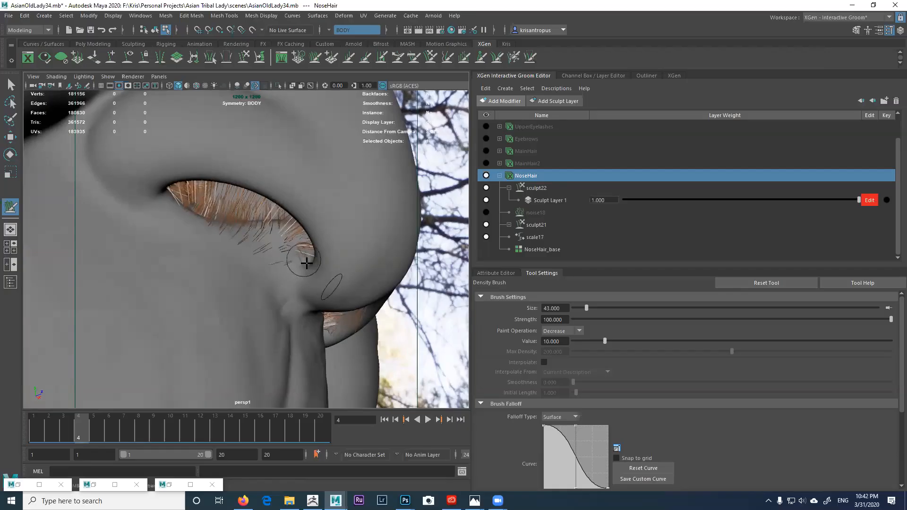
pyautogui.keyDown('alt'); pyautogui.moveTo(299, 268); pyautogui.dragTo(265, 219); pyautogui.keyUp('alt')
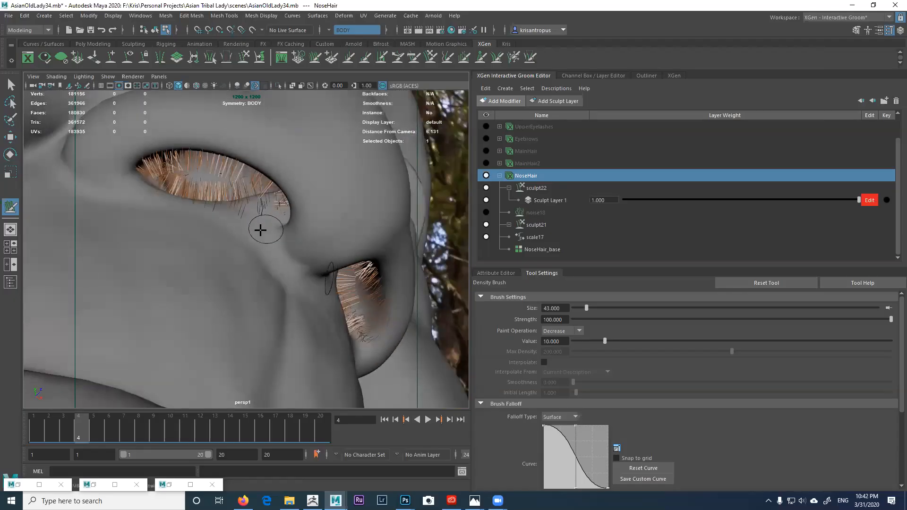
pyautogui.moveTo(259, 217)
pyautogui.keyDown('alt'); pyautogui.mouseDown()
pyautogui.moveTo(316, 251)
pyautogui.moveTo(202, 235)
pyautogui.moveTo(202, 249)
pyautogui.moveTo(171, 251)
pyautogui.moveTo(274, 252)
pyautogui.moveTo(255, 256)
pyautogui.mouseUp(); pyautogui.keyUp('alt')
pyautogui.scroll(4, 205, 255)
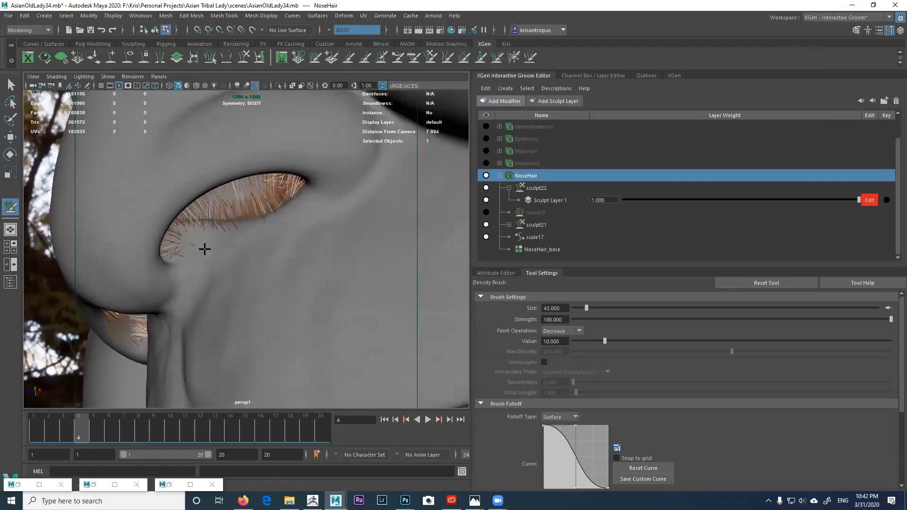
pyautogui.keyDown('alt'); pyautogui.moveTo(192, 245); pyautogui.dragTo(284, 259); pyautogui.keyUp('alt')
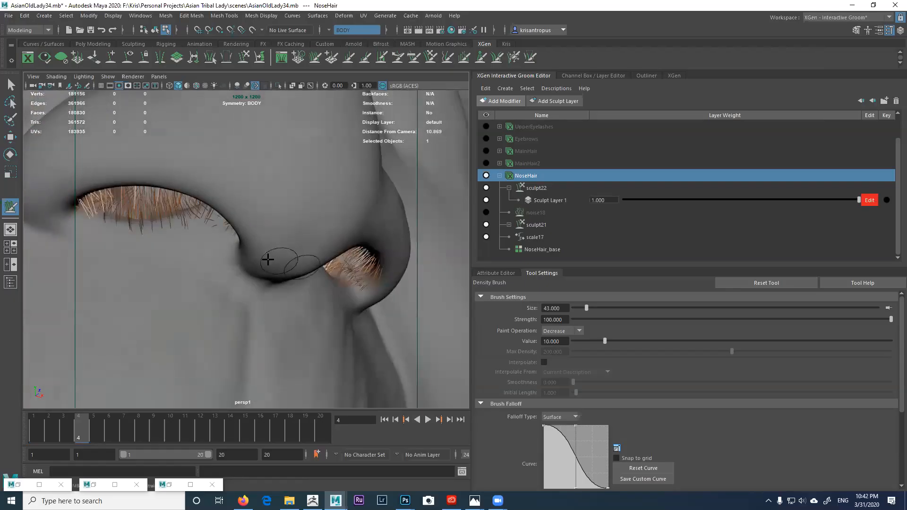
pyautogui.keyDown('alt'); pyautogui.moveTo(216, 235); pyautogui.dragTo(268, 283); pyautogui.keyUp('alt')
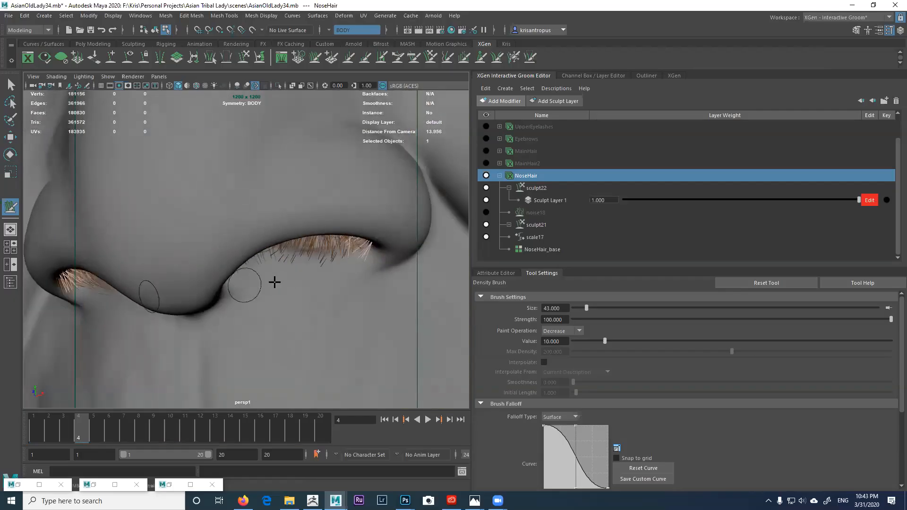
pyautogui.moveTo(323, 270)
pyautogui.keyDown('alt'); pyautogui.mouseDown()
pyautogui.moveTo(304, 262)
pyautogui.moveTo(308, 252)
pyautogui.moveTo(270, 245)
pyautogui.moveTo(257, 257)
pyautogui.moveTo(231, 255)
pyautogui.moveTo(263, 266)
pyautogui.moveTo(247, 240)
pyautogui.mouseUp(); pyautogui.keyUp('alt')
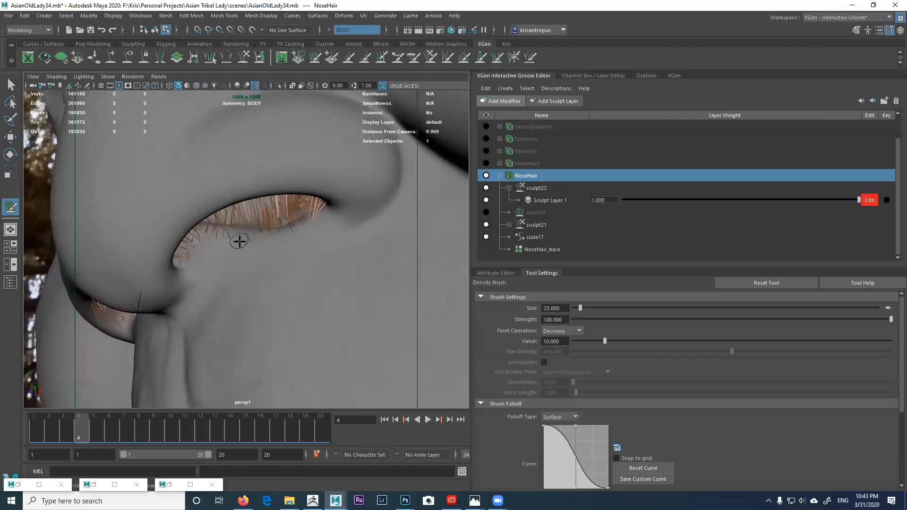
# Step: Inspect both nostrils further, then select noise18 to unmute it and view from the front
pyautogui.keyDown('alt'); pyautogui.moveTo(253, 245); pyautogui.dragTo(303, 259); pyautogui.keyUp('alt')
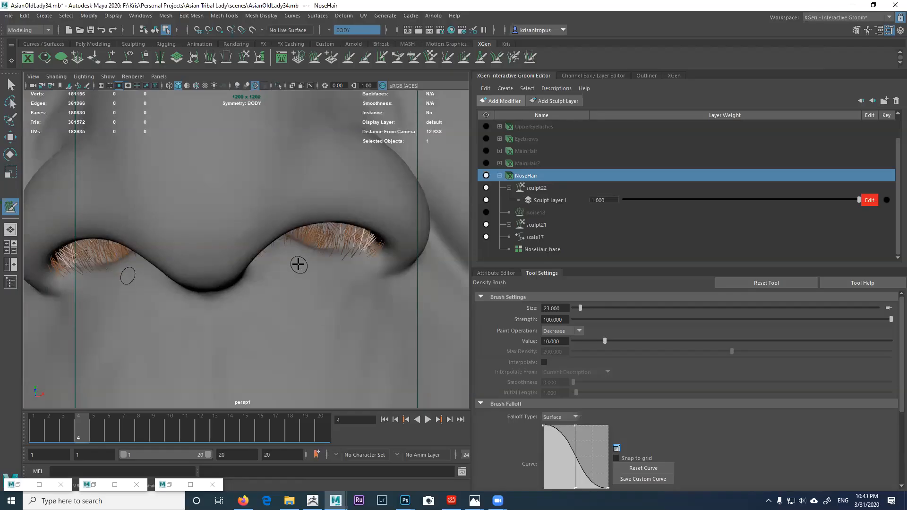
pyautogui.moveTo(313, 272)
pyautogui.keyDown('alt'); pyautogui.mouseDown()
pyautogui.moveTo(310, 261)
pyautogui.moveTo(322, 257)
pyautogui.moveTo(332, 276)
pyautogui.moveTo(353, 266)
pyautogui.moveTo(317, 259)
pyautogui.moveTo(165, 287)
pyautogui.moveTo(183, 272)
pyautogui.mouseUp(); pyautogui.keyUp('alt')
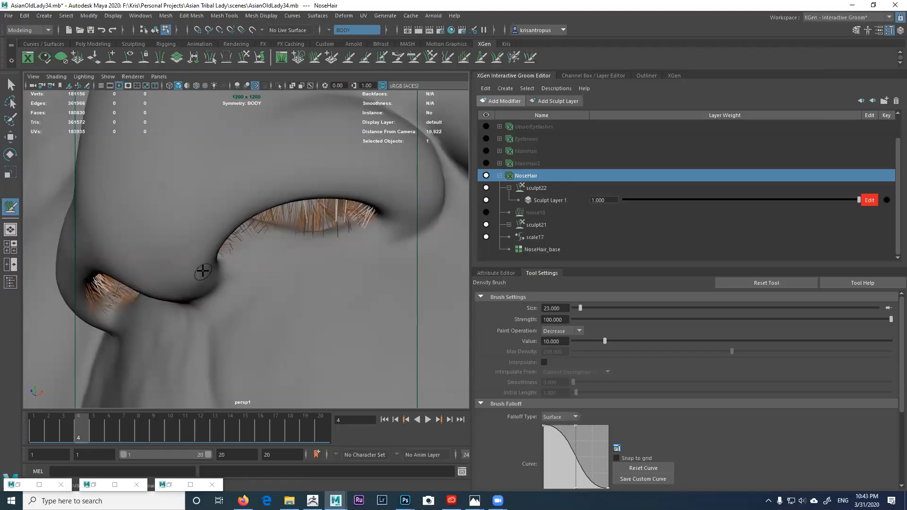
pyautogui.keyDown('alt'); pyautogui.moveTo(217, 265); pyautogui.dragTo(270, 253); pyautogui.keyUp('alt')
pyautogui.keyDown('alt'); pyautogui.moveTo(298, 300); pyautogui.dragTo(276, 285); pyautogui.keyUp('alt')
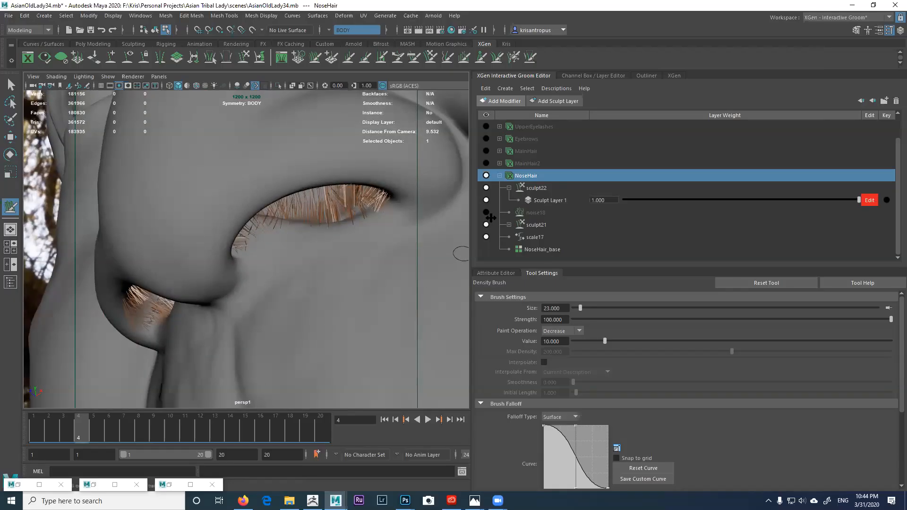
pyautogui.click(487, 213)
pyautogui.keyDown('alt'); pyautogui.moveTo(340, 245); pyautogui.dragTo(388, 251); pyautogui.keyUp('alt')
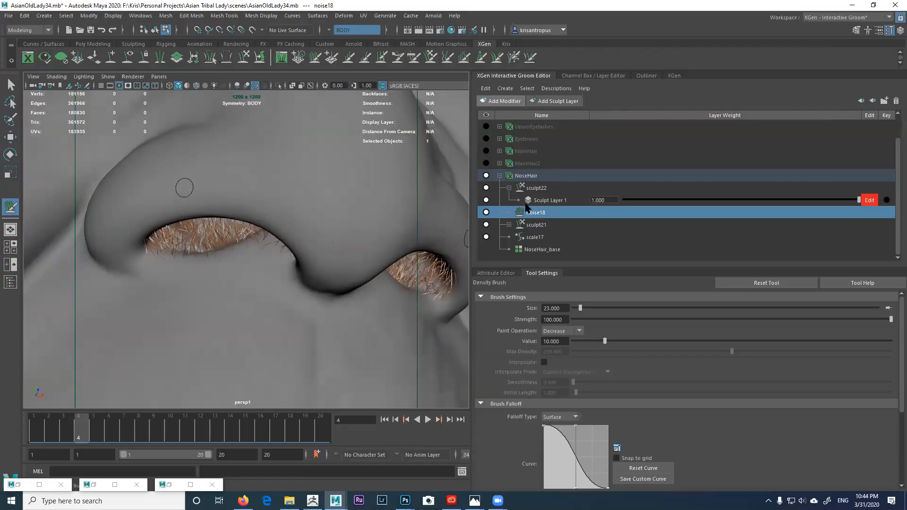
# Step: On sculpt22, switch to the Width Brush sized 33 with a -0.016 increment
pyautogui.click(536, 188)
pyautogui.keyDown('alt'); pyautogui.moveTo(253, 238); pyautogui.dragTo(243, 245); pyautogui.keyUp('alt')
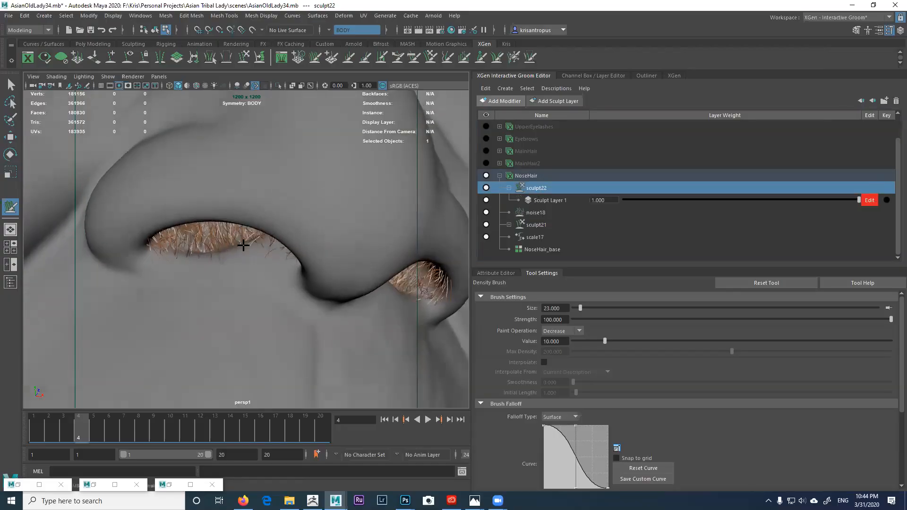
pyautogui.click(381, 57)
pyautogui.press('b')
pyautogui.moveTo(302, 272); pyautogui.dragTo(261, 281)
pyautogui.press('b')
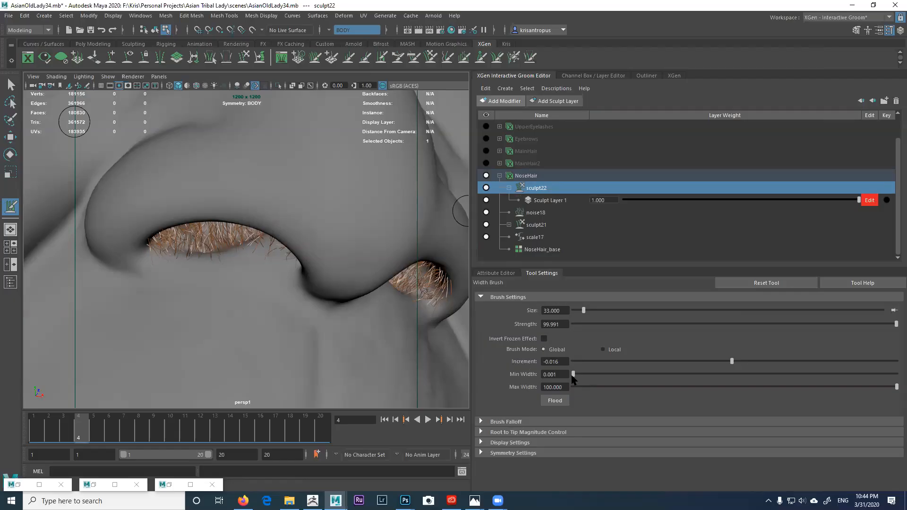
# Step: Zoom and pan in on the nostrils, then reselect the NoseHair description
pyautogui.keyDown('alt'); pyautogui.moveTo(225, 298); pyautogui.dragTo(251, 316, button='right'); pyautogui.keyUp('alt')
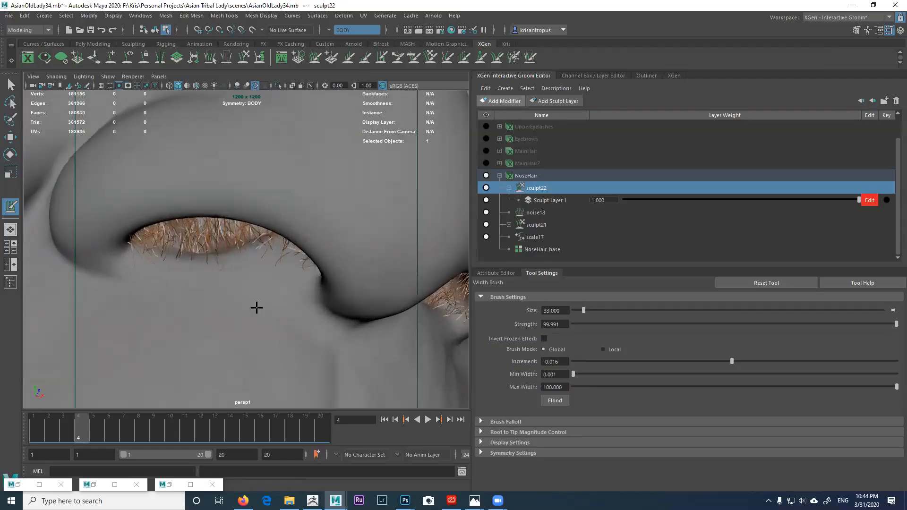
pyautogui.keyDown('alt'); pyautogui.moveTo(251, 316); pyautogui.dragTo(235, 310); pyautogui.keyUp('alt')
pyautogui.keyDown('alt'); pyautogui.moveTo(235, 309); pyautogui.dragTo(257, 320, button='right'); pyautogui.keyUp('alt')
pyautogui.keyDown('alt'); pyautogui.moveTo(258, 321); pyautogui.dragTo(231, 315, button='middle'); pyautogui.keyUp('alt')
pyautogui.keyDown('alt'); pyautogui.moveTo(231, 315); pyautogui.dragTo(244, 310); pyautogui.keyUp('alt')
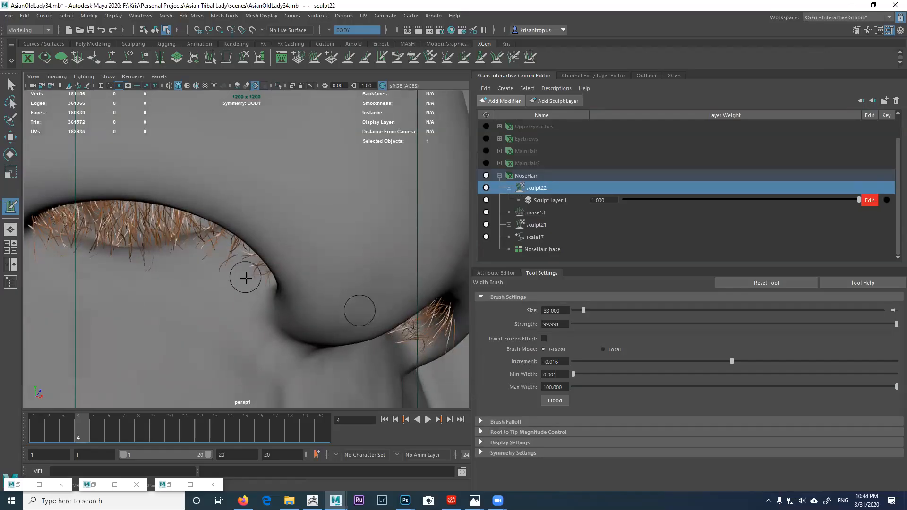
pyautogui.keyDown('alt'); pyautogui.moveTo(247, 285); pyautogui.dragTo(287, 288, button='middle'); pyautogui.keyUp('alt')
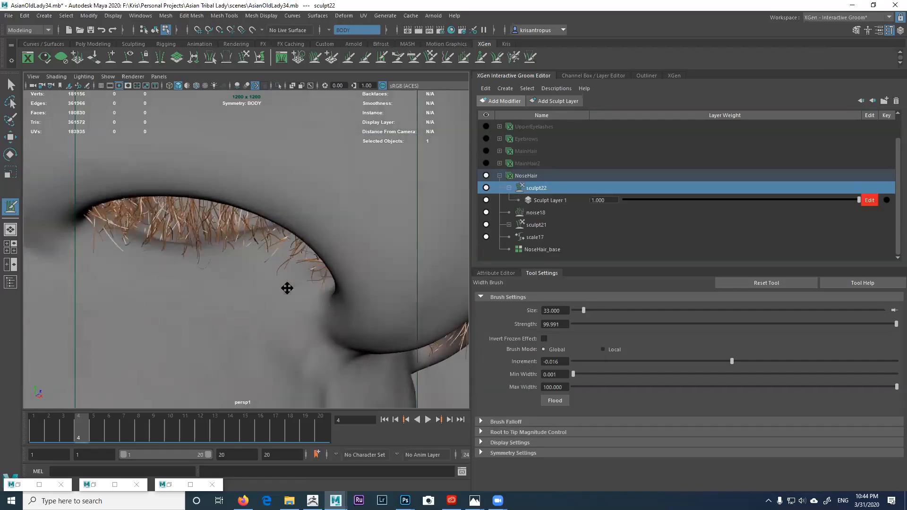
pyautogui.click(523, 177)
# Step: On NoseHair_Shape, break the noise connection on Width Scale and set it to 0.006
pyautogui.click(503, 274)
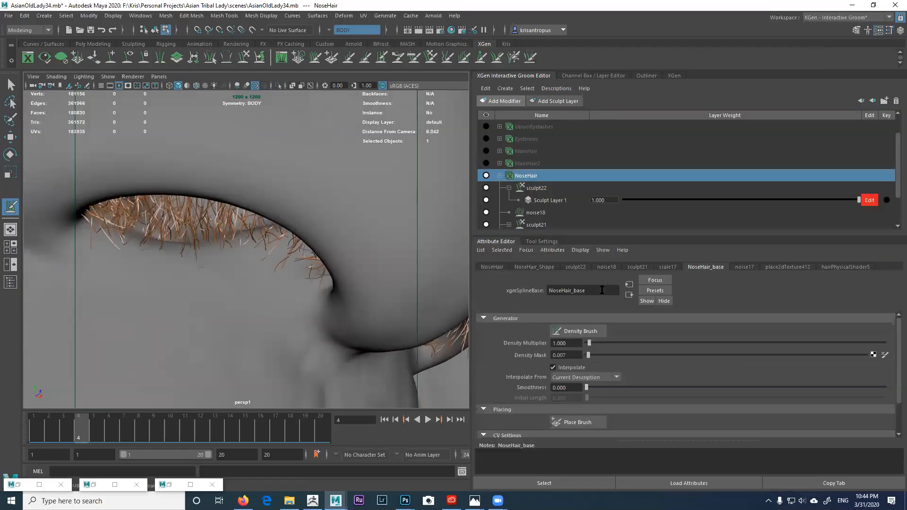
pyautogui.click(534, 267)
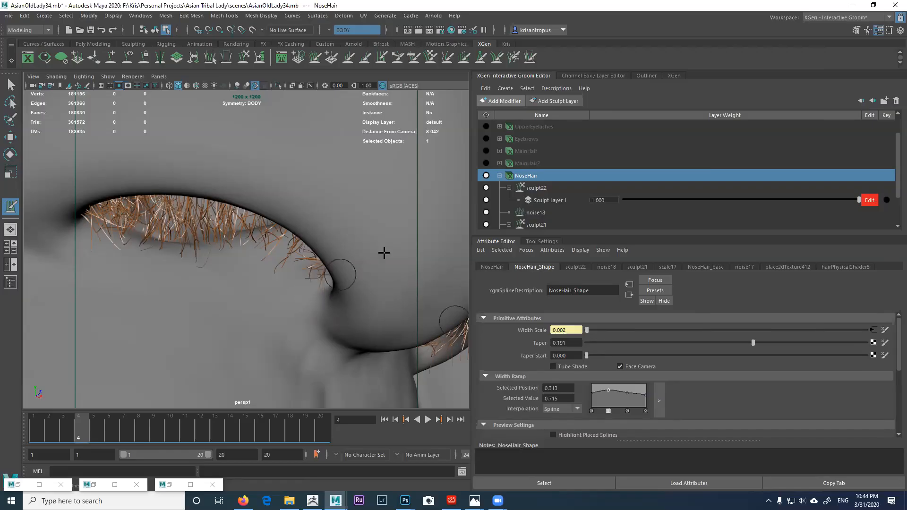
pyautogui.click(532, 188)
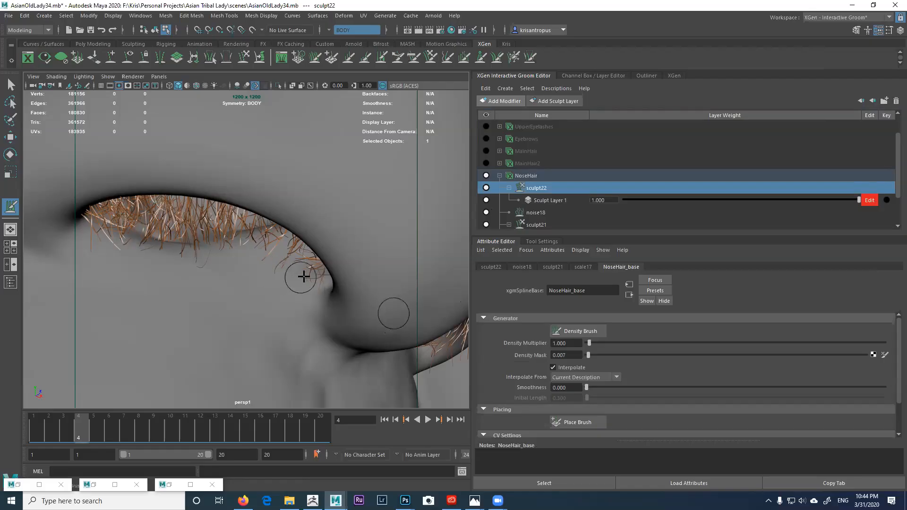
pyautogui.keyDown('alt'); pyautogui.moveTo(342, 291); pyautogui.dragTo(387, 295); pyautogui.keyUp('alt')
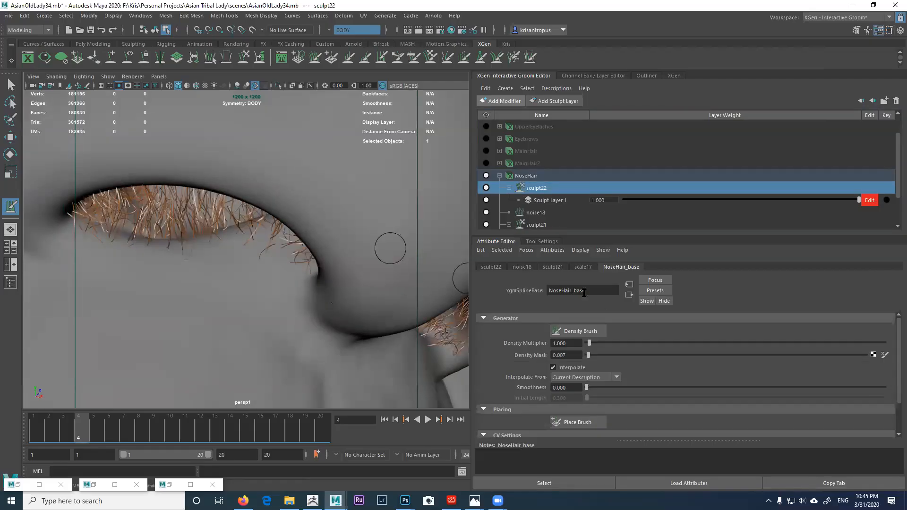
pyautogui.click(526, 176)
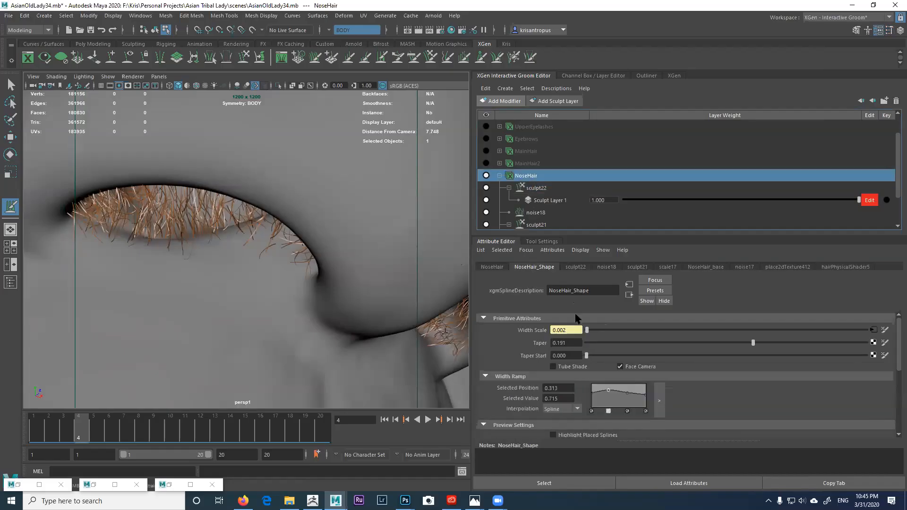
pyautogui.rightClick(539, 334)
pyautogui.click(568, 351)
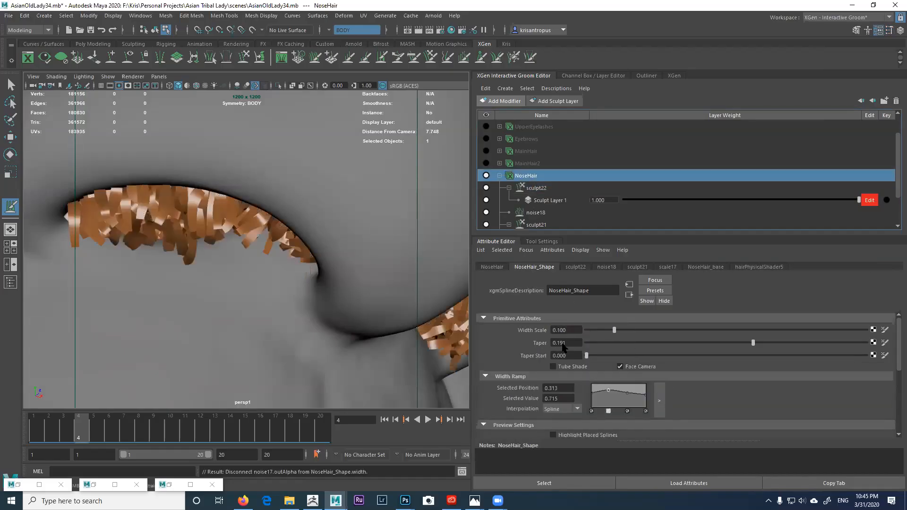
pyautogui.moveTo(570, 331); pyautogui.dragTo(553, 331)
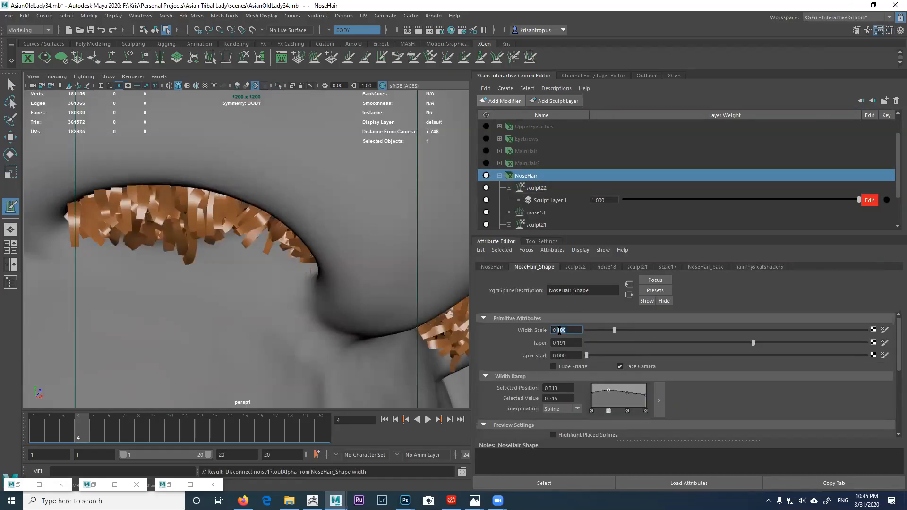
pyautogui.write('0.005')
pyautogui.press('Return')
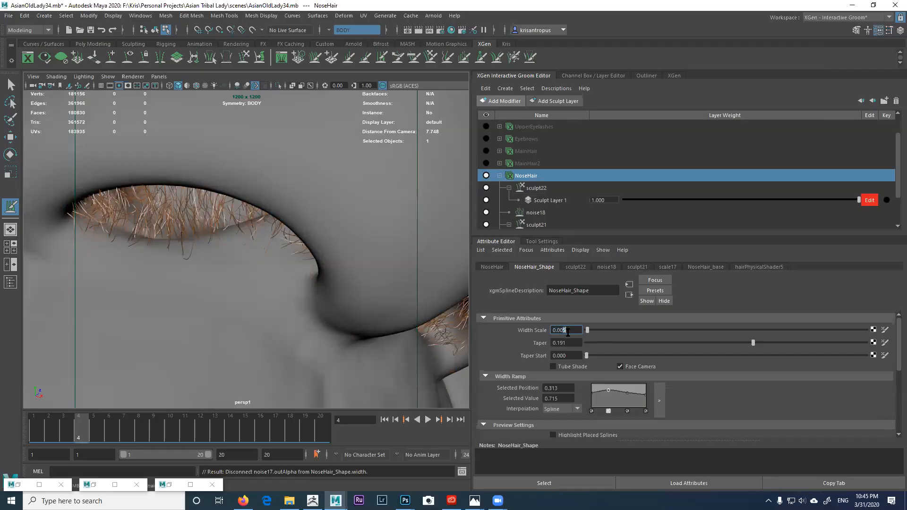
pyautogui.press('Return')
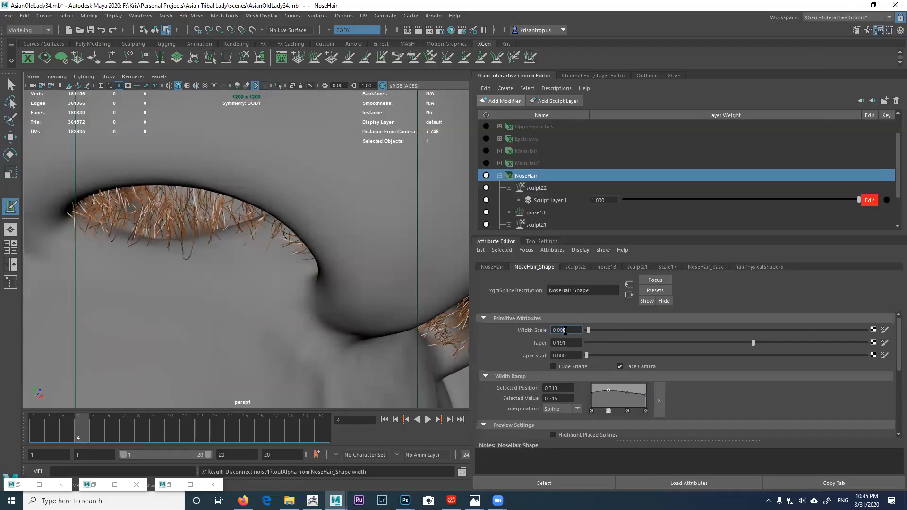
# Step: Orbit around the nostrils to check the finer strand thickness
pyautogui.moveTo(381, 310)
pyautogui.keyDown('alt'); pyautogui.mouseDown()
pyautogui.moveTo(370, 310)
pyautogui.moveTo(378, 309)
pyautogui.mouseUp(); pyautogui.keyUp('alt')
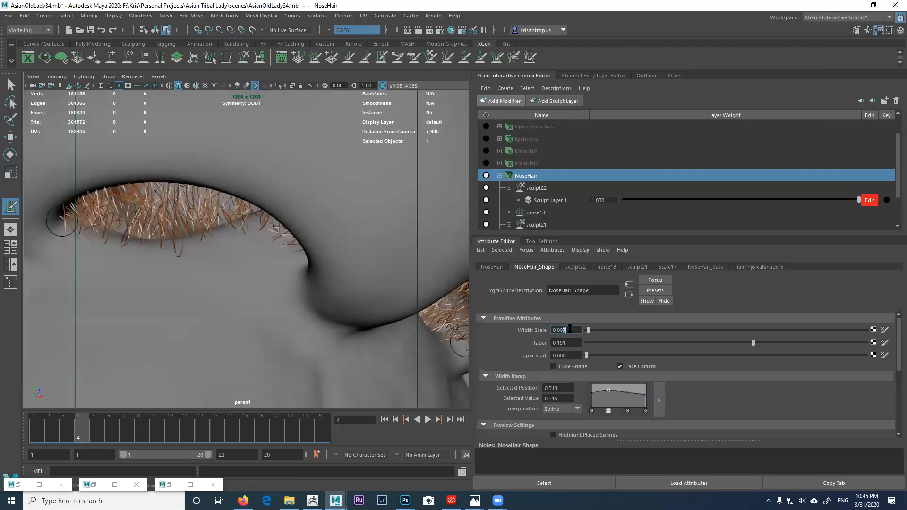
pyautogui.keyDown('alt'); pyautogui.moveTo(378, 276); pyautogui.dragTo(337, 274); pyautogui.keyUp('alt')
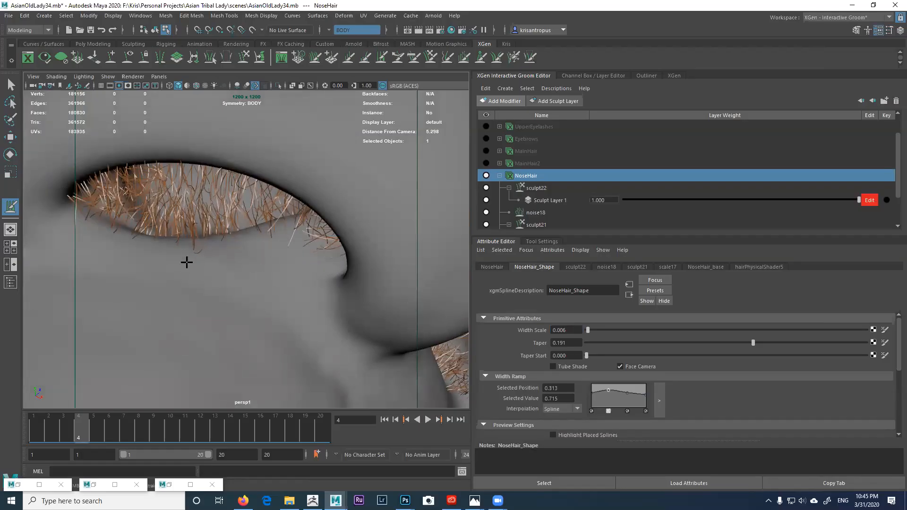
pyautogui.keyDown('alt'); pyautogui.moveTo(186, 267); pyautogui.dragTo(212, 274); pyautogui.keyUp('alt')
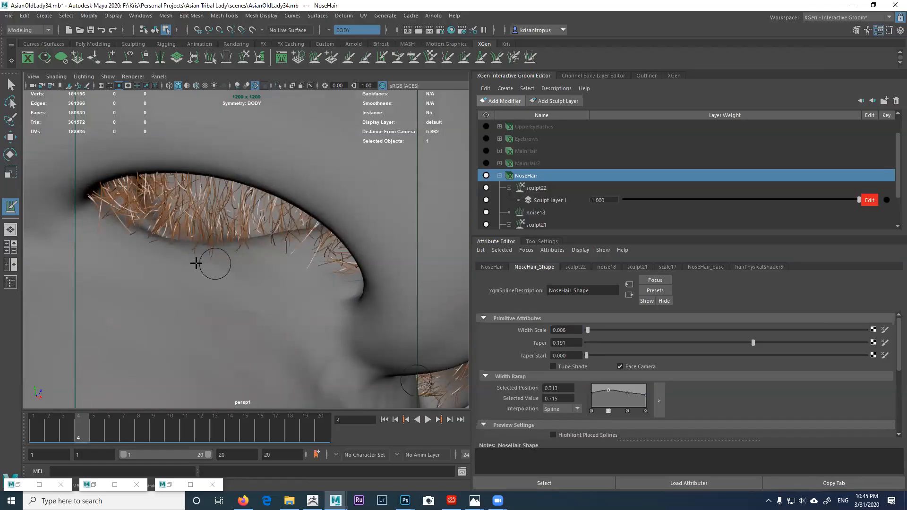
pyautogui.keyDown('alt'); pyautogui.moveTo(220, 271); pyautogui.dragTo(190, 265); pyautogui.keyUp('alt')
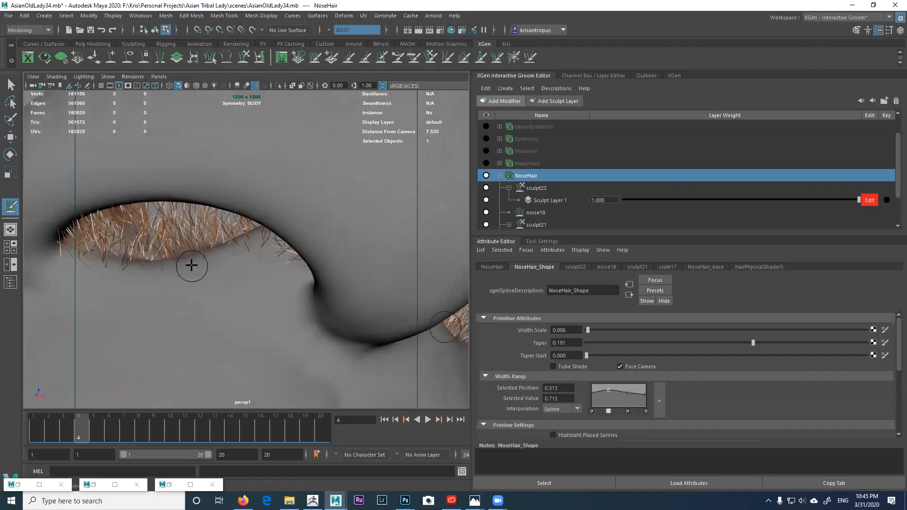
pyautogui.keyDown('alt'); pyautogui.moveTo(190, 265); pyautogui.dragTo(219, 247, button='middle'); pyautogui.keyUp('alt')
pyautogui.keyDown('alt'); pyautogui.moveTo(263, 217); pyautogui.dragTo(277, 247); pyautogui.keyUp('alt')
pyautogui.keyDown('alt'); pyautogui.moveTo(332, 267); pyautogui.dragTo(281, 237, button='middle'); pyautogui.keyUp('alt')
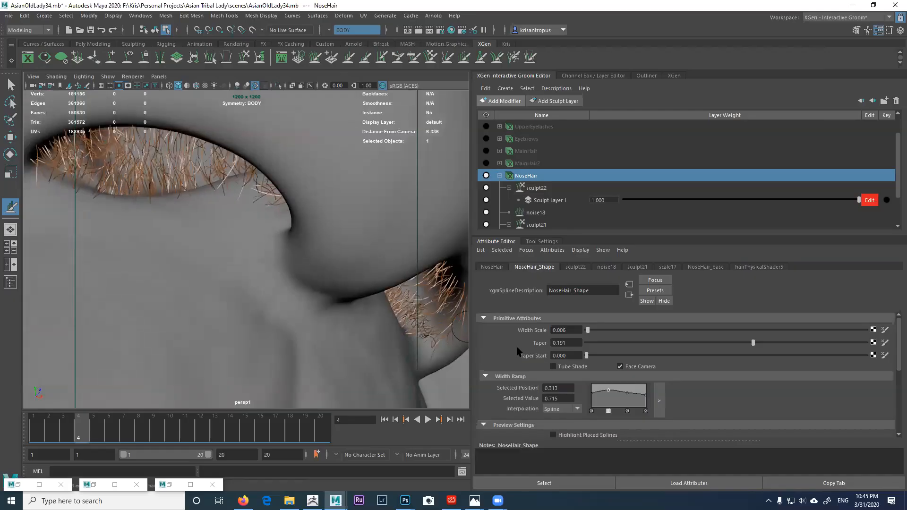
# Step: Set the hair length brush's Symmetry to Object X
pyautogui.click(555, 241)
pyautogui.scroll(-8, 580, 403)
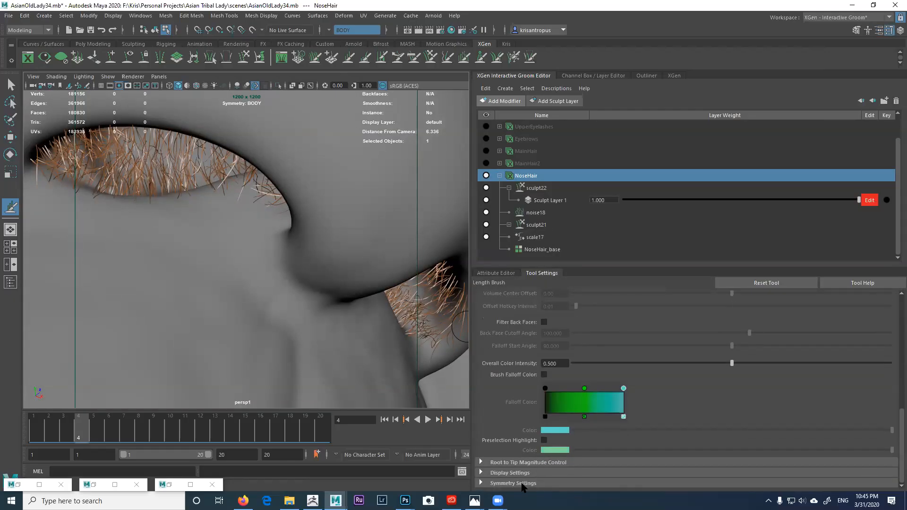
pyautogui.scroll(-2, 553, 439)
pyautogui.click(562, 466)
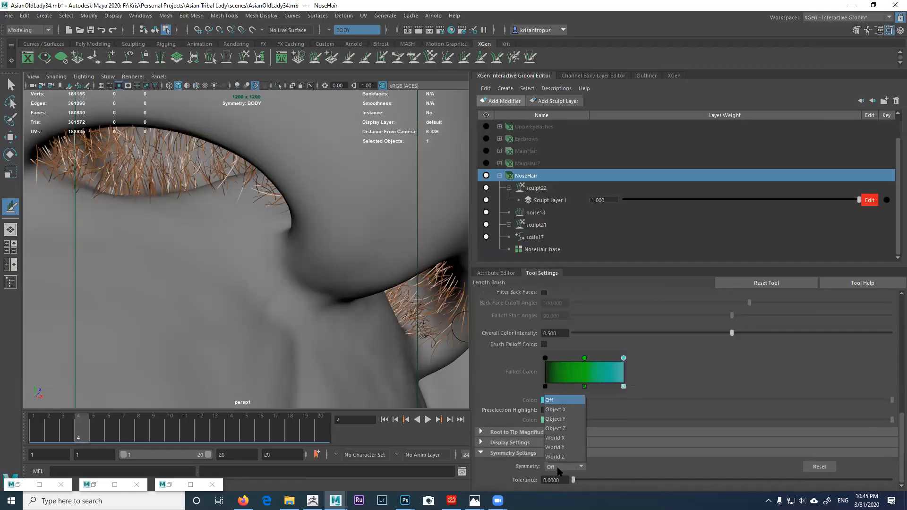
pyautogui.click(557, 408)
# Step: Undo the last length stroke and orbit around the nostrils to check the hairs
pyautogui.moveTo(227, 259)
pyautogui.keyDown('alt'); pyautogui.mouseDown()
pyautogui.moveTo(243, 272)
pyautogui.moveTo(247, 257)
pyautogui.mouseUp(); pyautogui.keyUp('alt')
pyautogui.hotkey('ctrl', 'z')
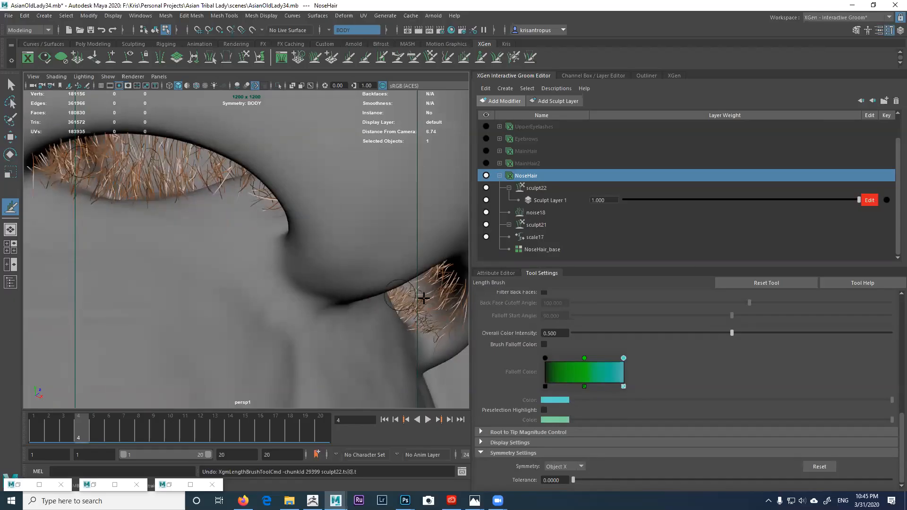
pyautogui.scroll(8, 585, 307)
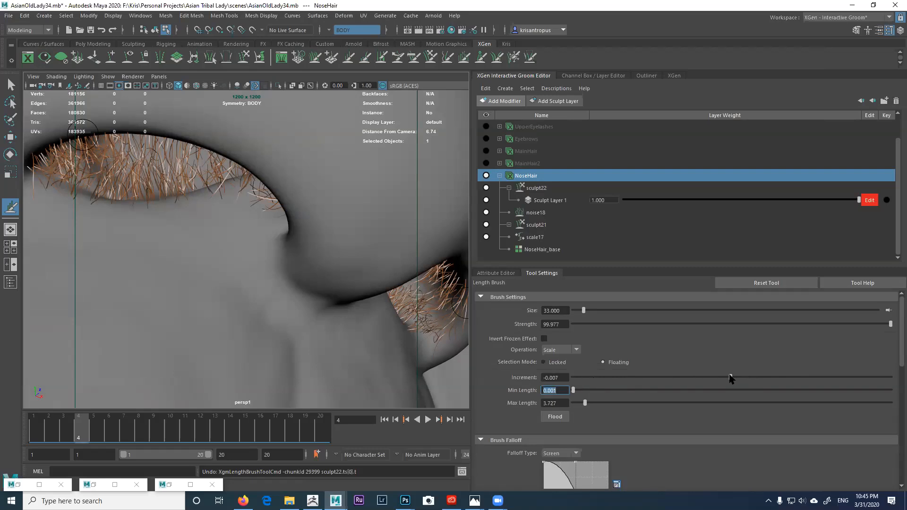
pyautogui.keyDown('alt'); pyautogui.moveTo(301, 342); pyautogui.dragTo(277, 285); pyautogui.keyUp('alt')
pyautogui.keyDown('alt'); pyautogui.moveTo(277, 285); pyautogui.dragTo(271, 265, button='middle'); pyautogui.keyUp('alt')
pyautogui.keyDown('alt'); pyautogui.moveTo(271, 265); pyautogui.dragTo(274, 257); pyautogui.keyUp('alt')
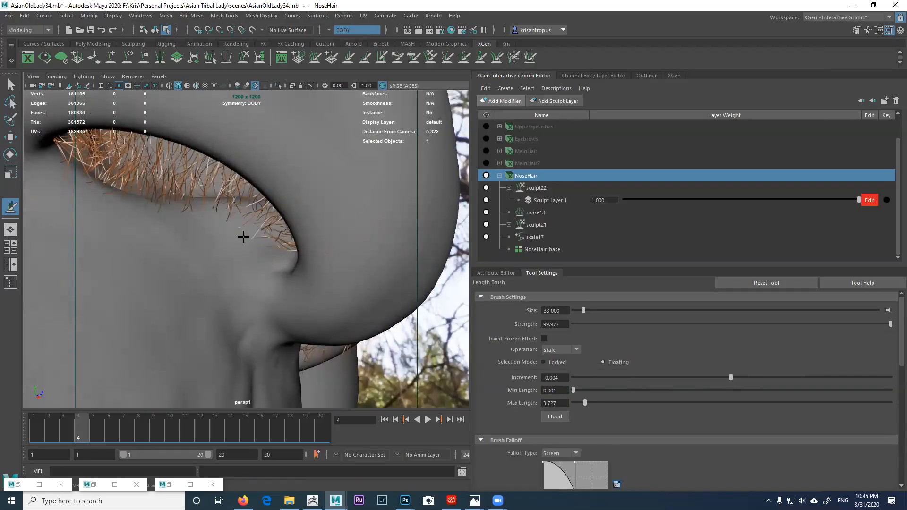
pyautogui.keyDown('alt'); pyautogui.moveTo(251, 239); pyautogui.dragTo(272, 236, button='right'); pyautogui.keyUp('alt')
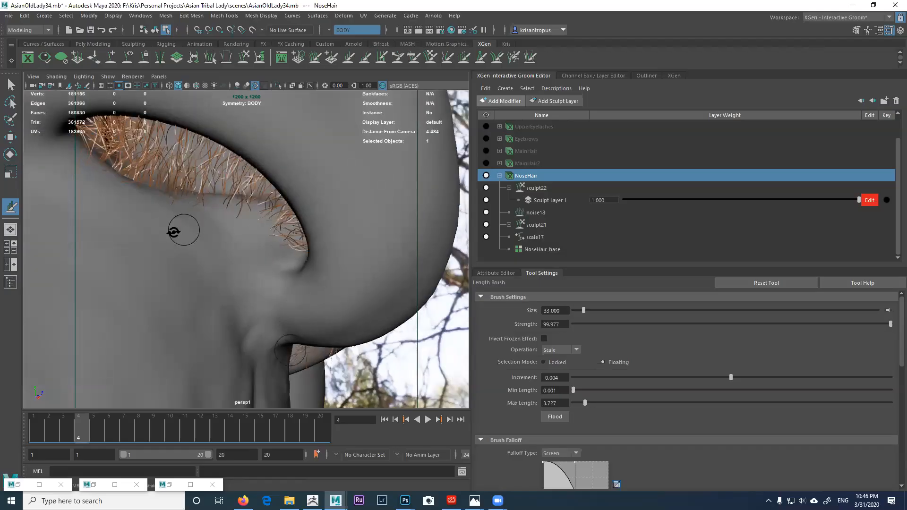
pyautogui.keyDown('alt'); pyautogui.moveTo(181, 229); pyautogui.dragTo(126, 243); pyautogui.keyUp('alt')
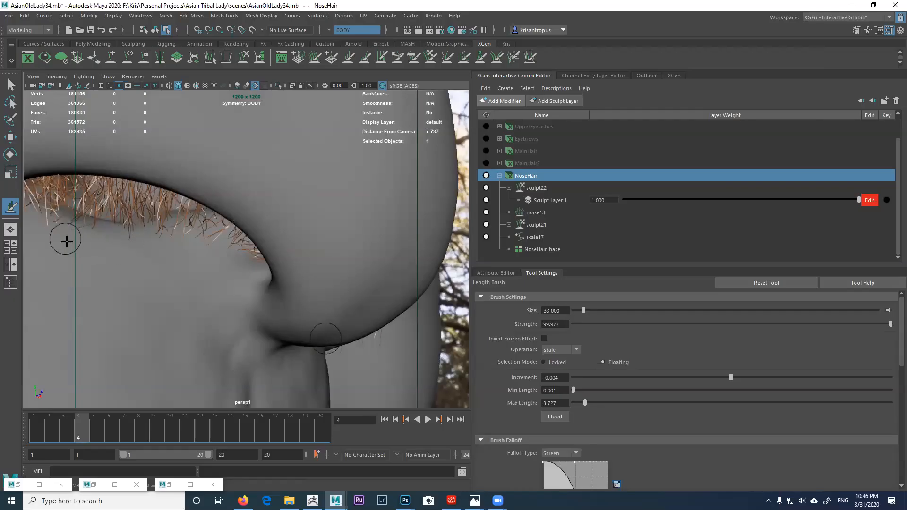
pyautogui.keyDown('alt'); pyautogui.moveTo(108, 253); pyautogui.dragTo(215, 252, button='middle'); pyautogui.keyUp('alt')
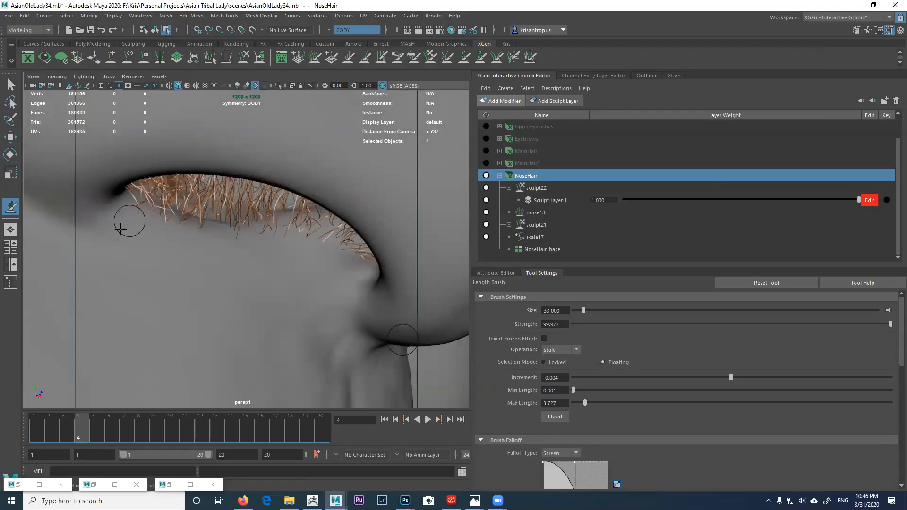
pyautogui.moveTo(133, 222)
pyautogui.keyDown('alt'); pyautogui.mouseDown()
pyautogui.moveTo(156, 241)
pyautogui.moveTo(137, 224)
pyautogui.mouseUp(); pyautogui.keyUp('alt')
pyautogui.moveTo(144, 190)
pyautogui.keyDown('alt'); pyautogui.mouseDown()
pyautogui.moveTo(147, 168)
pyautogui.moveTo(123, 197)
pyautogui.moveTo(128, 188)
pyautogui.mouseUp(); pyautogui.keyUp('alt')
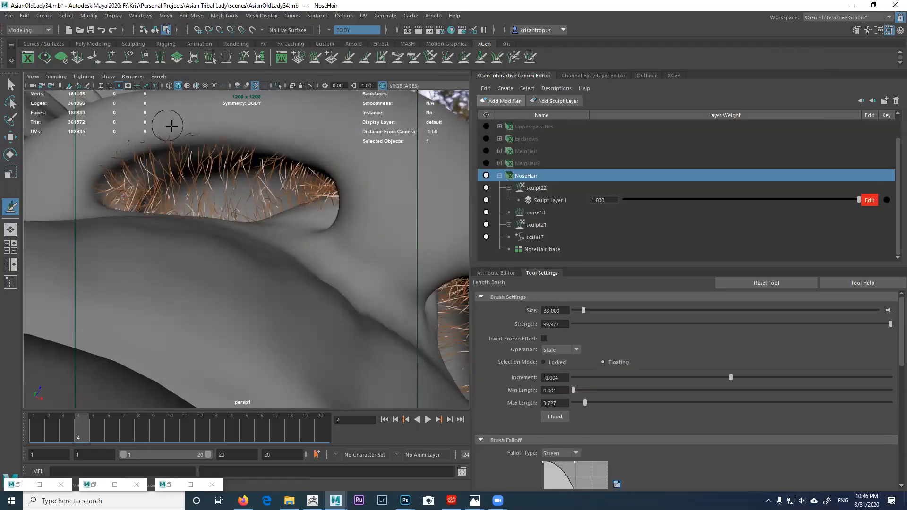
# Step: View both nostrils from underneath and pick the XGen Width brush
pyautogui.scroll(2, 188, 142)
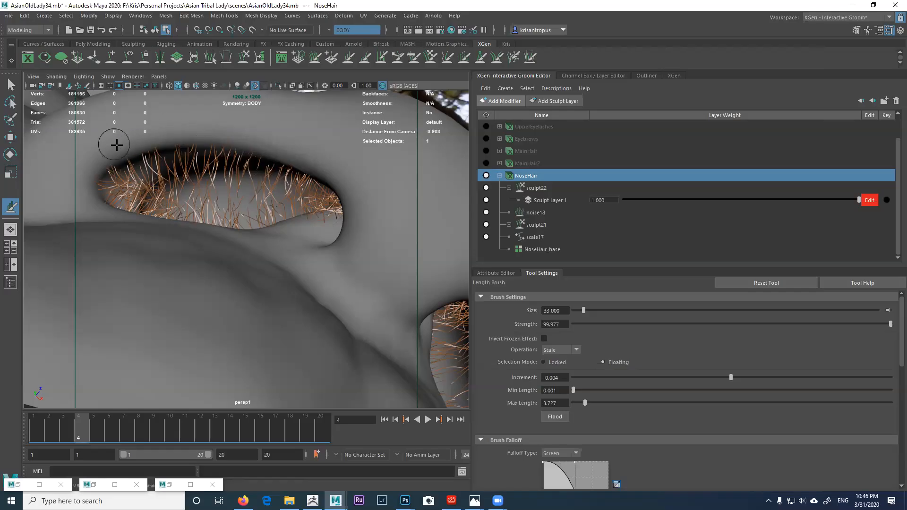
pyautogui.scroll(-3, 138, 233)
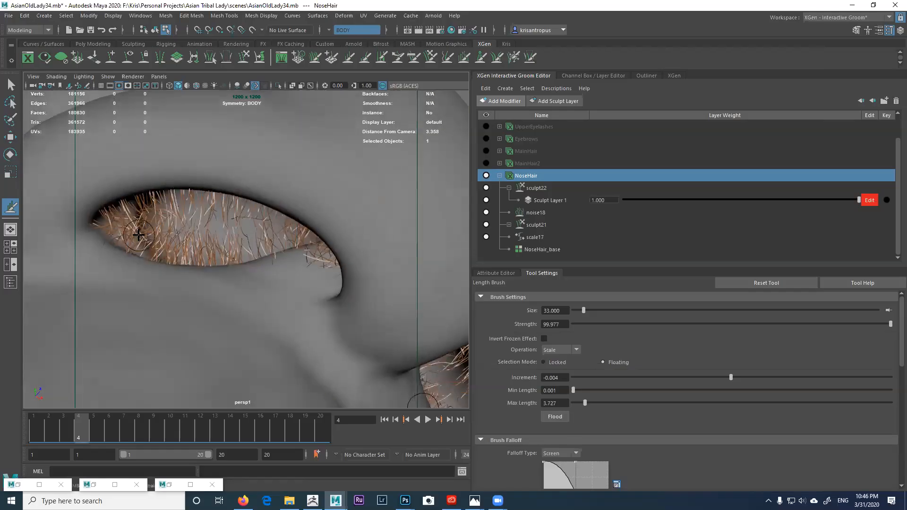
pyautogui.scroll(-3, 138, 234)
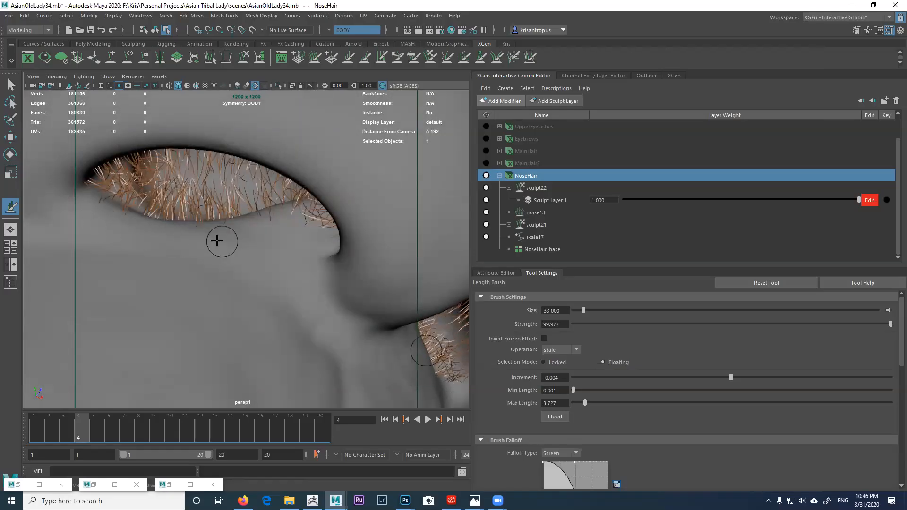
pyautogui.scroll(2, 184, 243)
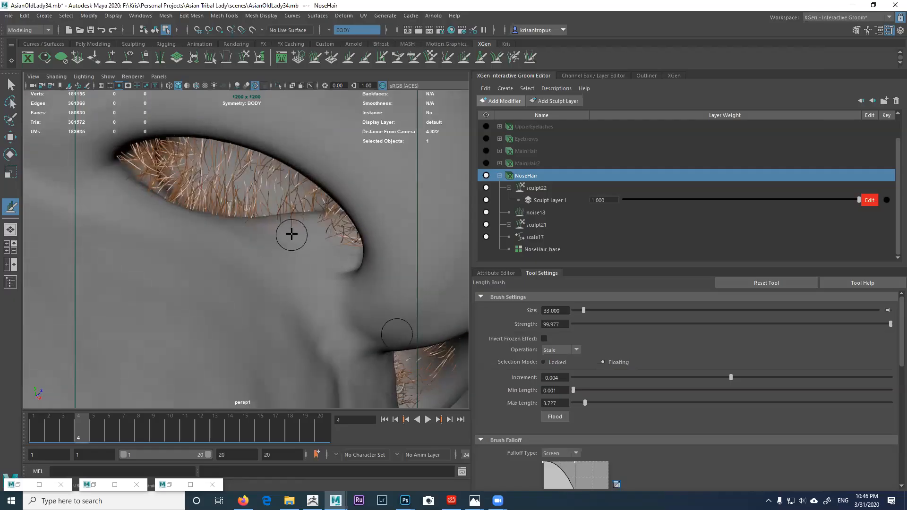
pyautogui.keyDown('alt'); pyautogui.moveTo(274, 222); pyautogui.dragTo(247, 208); pyautogui.keyUp('alt')
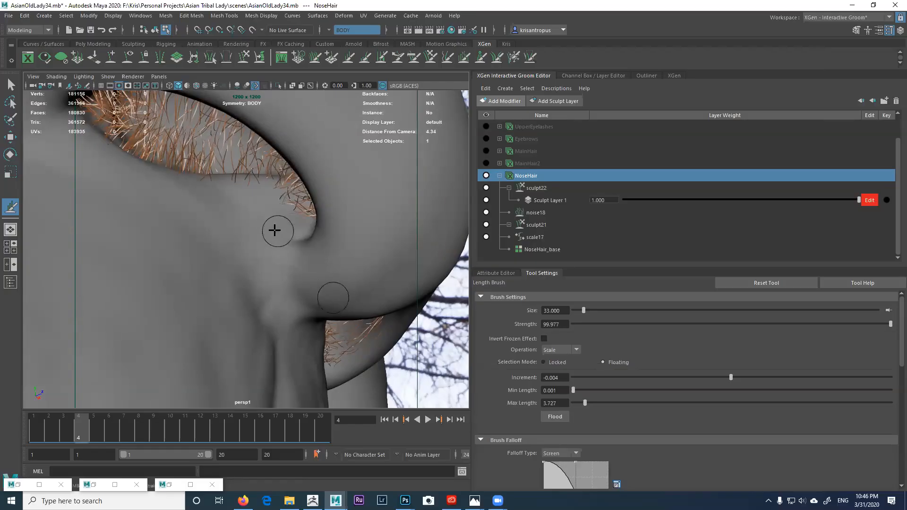
pyautogui.scroll(2, 285, 230)
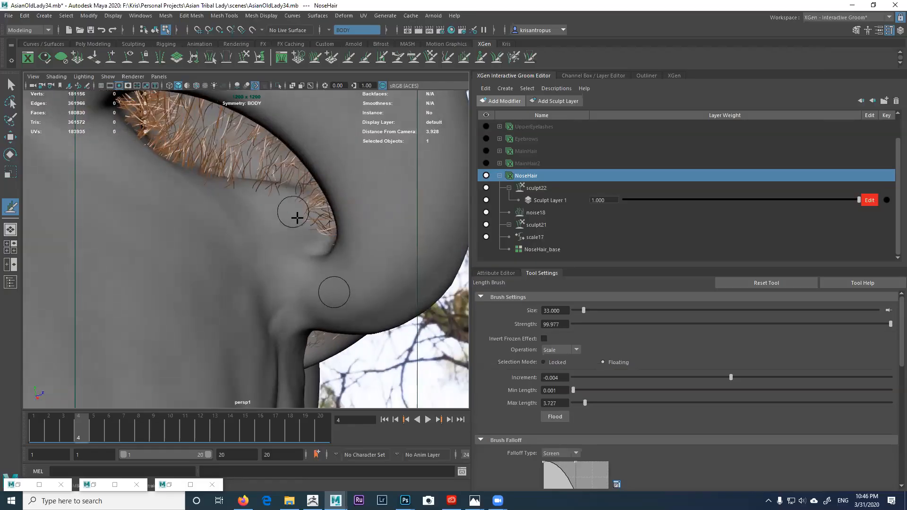
pyautogui.scroll(3, 305, 236)
pyautogui.keyDown('alt'); pyautogui.moveTo(313, 236); pyautogui.dragTo(214, 195); pyautogui.keyUp('alt')
pyautogui.keyDown('alt'); pyautogui.moveTo(214, 194); pyautogui.dragTo(251, 189, button='middle'); pyautogui.keyUp('alt')
pyautogui.scroll(1, 216, 199)
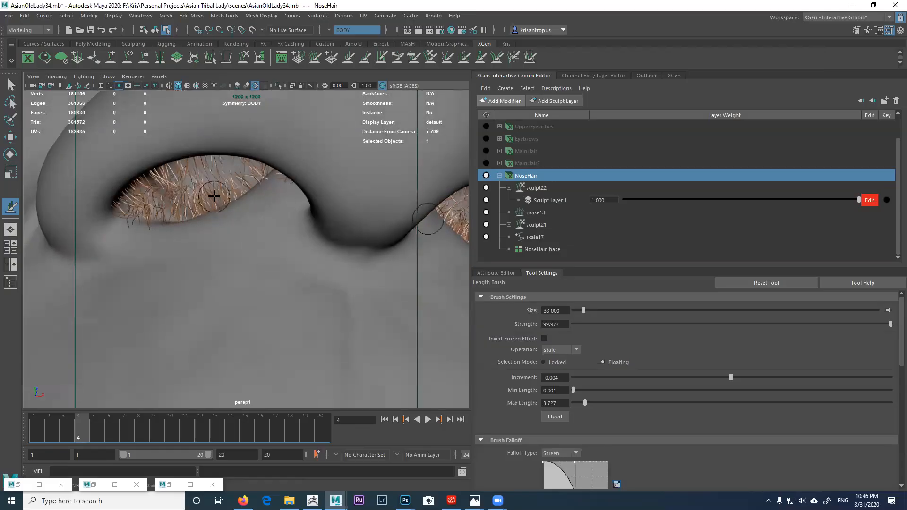
pyautogui.click(378, 58)
pyautogui.keyDown('alt'); pyautogui.moveTo(166, 222); pyautogui.dragTo(185, 237); pyautogui.keyUp('alt')
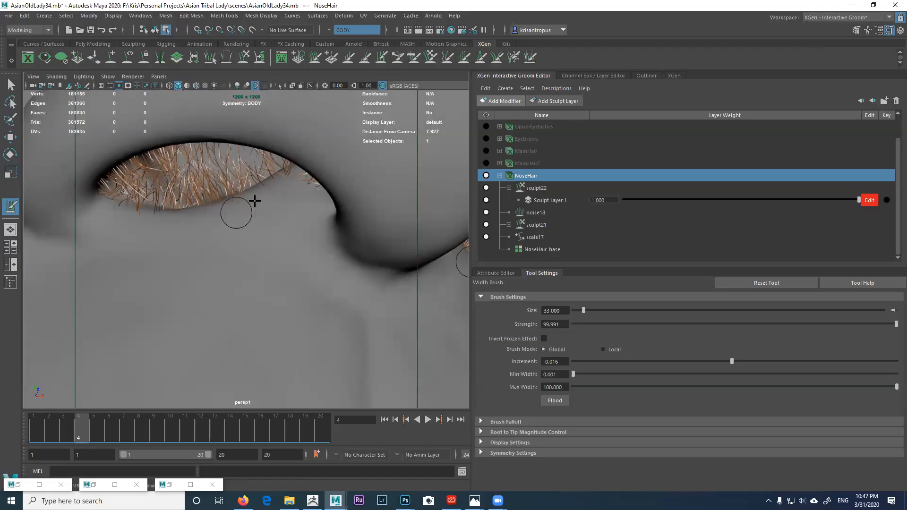
# Step: Move the view in under the nostrils and select NoseHair's noise18 modifier
pyautogui.keyDown('alt'); pyautogui.moveTo(261, 200); pyautogui.dragTo(228, 212, button='middle'); pyautogui.keyUp('alt')
pyautogui.moveTo(229, 212)
pyautogui.keyDown('alt'); pyautogui.mouseDown()
pyautogui.moveTo(306, 219)
pyautogui.moveTo(307, 208)
pyautogui.moveTo(279, 187)
pyautogui.moveTo(198, 192)
pyautogui.moveTo(221, 226)
pyautogui.moveTo(256, 208)
pyautogui.moveTo(229, 222)
pyautogui.moveTo(257, 232)
pyautogui.moveTo(218, 217)
pyautogui.moveTo(338, 246)
pyautogui.moveTo(278, 251)
pyautogui.moveTo(221, 243)
pyautogui.moveTo(199, 227)
pyautogui.moveTo(222, 218)
pyautogui.moveTo(271, 236)
pyautogui.moveTo(228, 246)
pyautogui.mouseUp(); pyautogui.keyUp('alt')
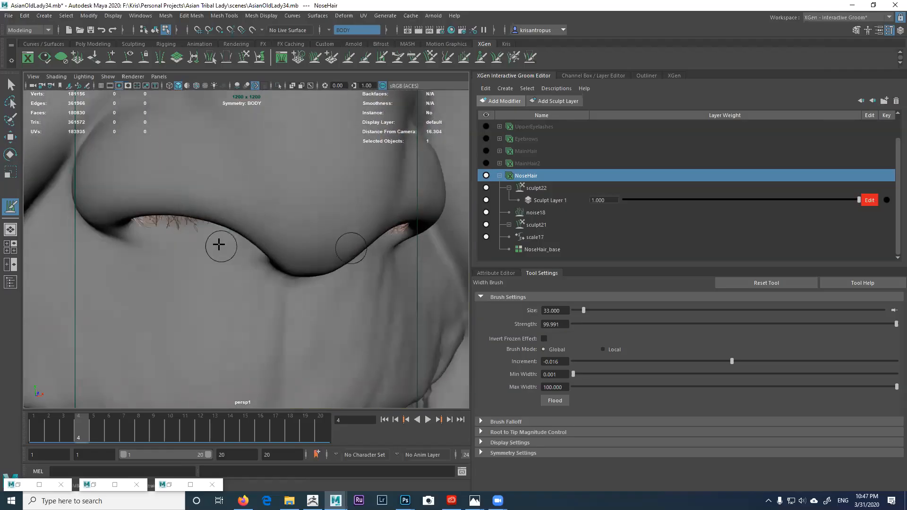
pyautogui.moveTo(167, 234)
pyautogui.keyDown('alt'); pyautogui.mouseDown()
pyautogui.moveTo(170, 222)
pyautogui.moveTo(174, 237)
pyautogui.moveTo(145, 243)
pyautogui.moveTo(166, 218)
pyautogui.moveTo(164, 184)
pyautogui.moveTo(236, 190)
pyautogui.moveTo(304, 227)
pyautogui.moveTo(310, 257)
pyautogui.moveTo(237, 219)
pyautogui.moveTo(228, 197)
pyautogui.moveTo(206, 194)
pyautogui.moveTo(234, 211)
pyautogui.mouseUp(); pyautogui.keyUp('alt')
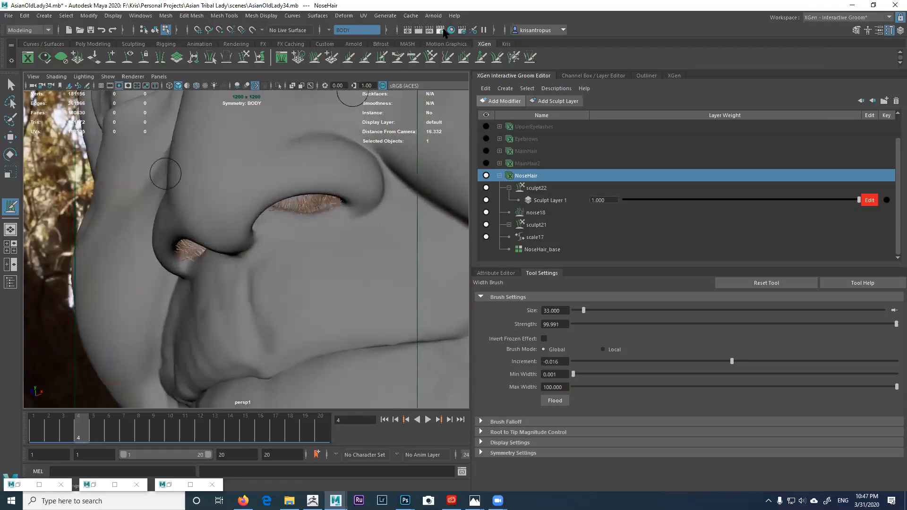
pyautogui.keyDown('alt'); pyautogui.moveTo(362, 156); pyautogui.dragTo(397, 196, button='right'); pyautogui.keyUp('alt')
pyautogui.keyDown('alt'); pyautogui.moveTo(333, 187); pyautogui.dragTo(291, 177); pyautogui.keyUp('alt')
pyautogui.keyDown('alt'); pyautogui.moveTo(291, 176); pyautogui.dragTo(318, 186, button='right'); pyautogui.keyUp('alt')
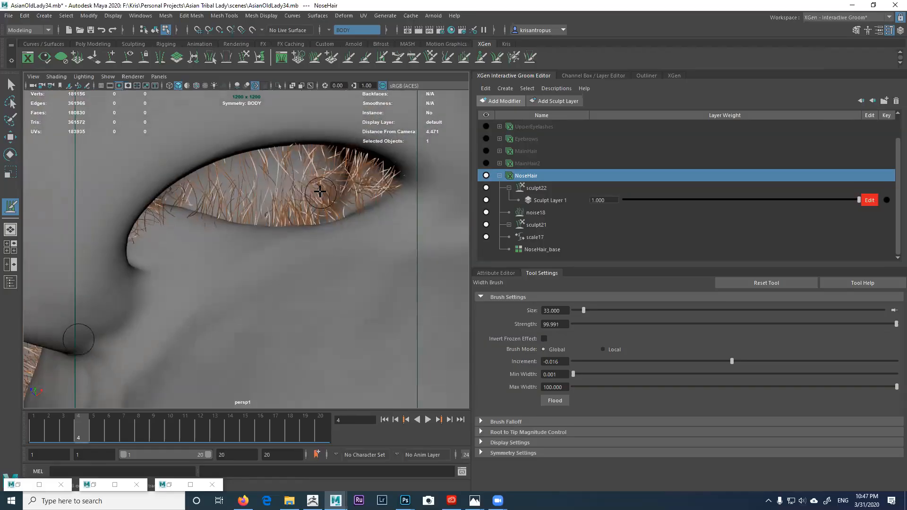
pyautogui.click(536, 213)
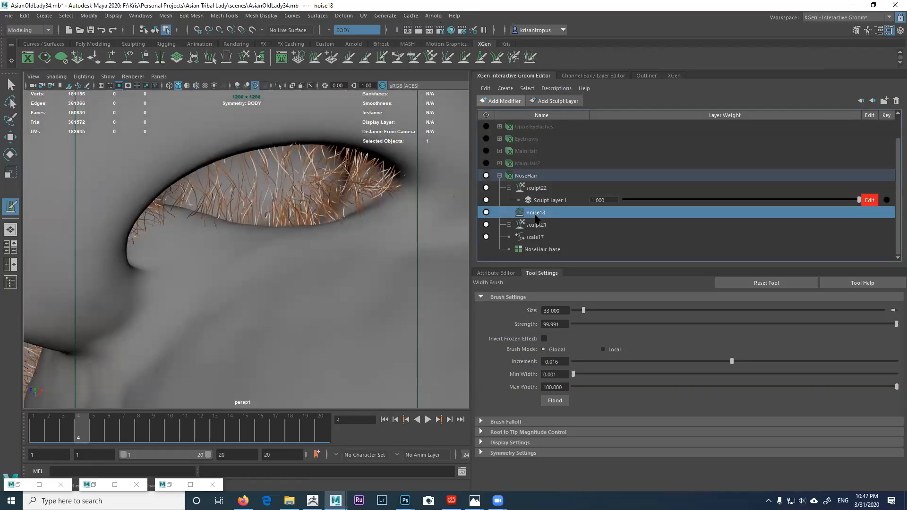
# Step: Set noise18's Magnitude to 0.694, check the left nostril up close, then select sculpt22
pyautogui.click(505, 274)
pyautogui.moveTo(601, 367)
pyautogui.mouseDown()
pyautogui.moveTo(577, 364)
pyautogui.moveTo(597, 368)
pyautogui.mouseUp()
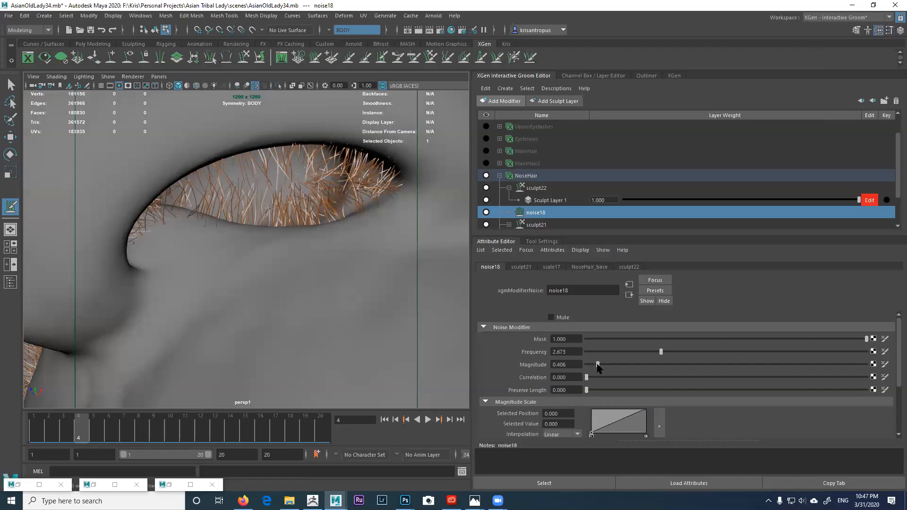
pyautogui.moveTo(598, 368); pyautogui.dragTo(606, 367)
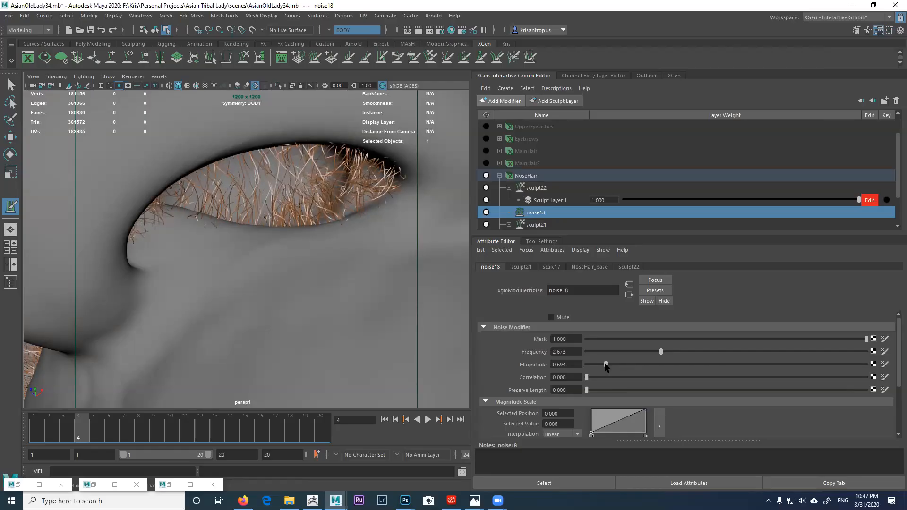
pyautogui.keyDown('alt'); pyautogui.moveTo(420, 294); pyautogui.dragTo(338, 239); pyautogui.keyUp('alt')
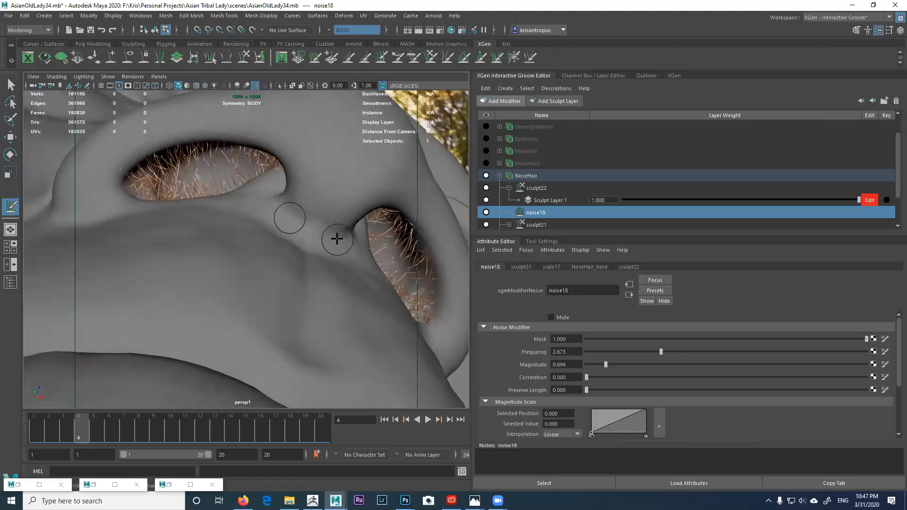
pyautogui.keyDown('alt'); pyautogui.moveTo(338, 239); pyautogui.dragTo(379, 300, button='middle'); pyautogui.keyUp('alt')
pyautogui.keyDown('alt'); pyautogui.moveTo(275, 247); pyautogui.dragTo(310, 283, button='right'); pyautogui.keyUp('alt')
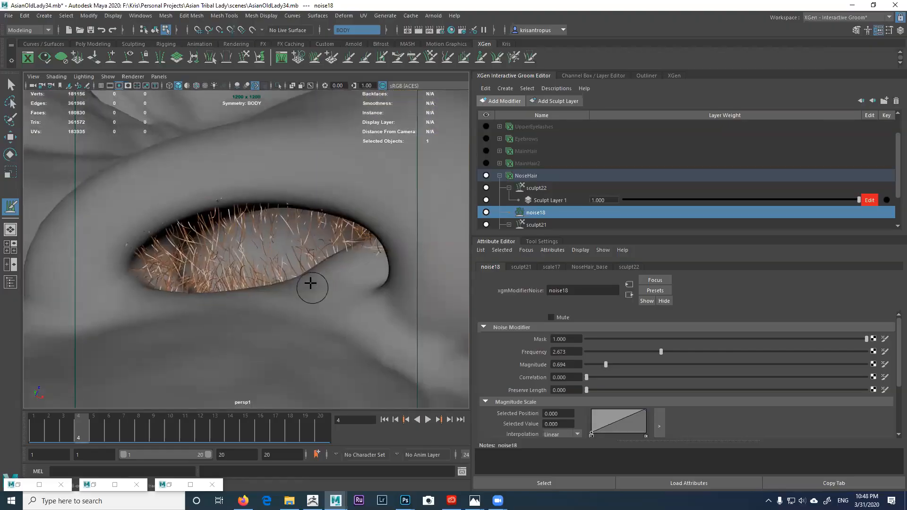
pyautogui.click(536, 188)
pyautogui.moveTo(257, 235)
pyautogui.keyDown('alt'); pyautogui.mouseDown()
pyautogui.moveTo(191, 194)
pyautogui.moveTo(245, 156)
pyautogui.mouseUp(); pyautogui.keyUp('alt')
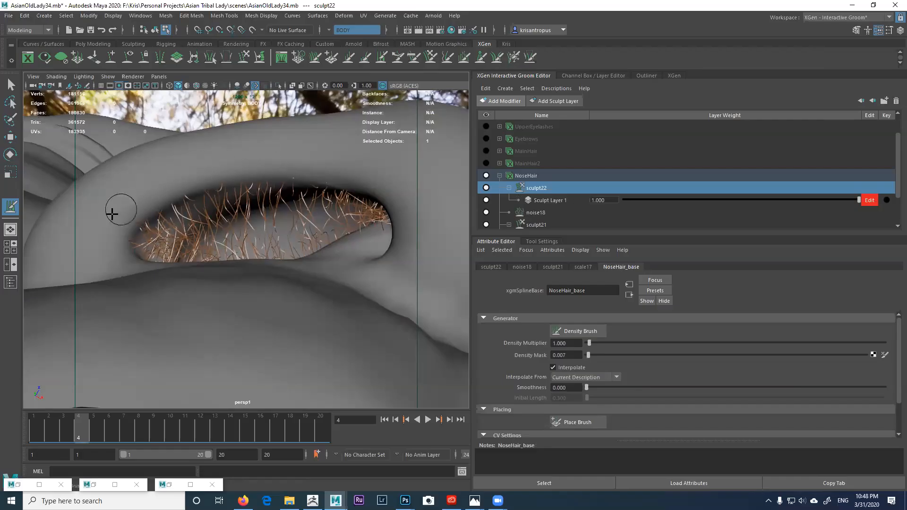
# Step: Orbit around the nostril and pull back until both nostrils are framed
pyautogui.keyDown('alt'); pyautogui.moveTo(117, 247); pyautogui.dragTo(242, 231); pyautogui.keyUp('alt')
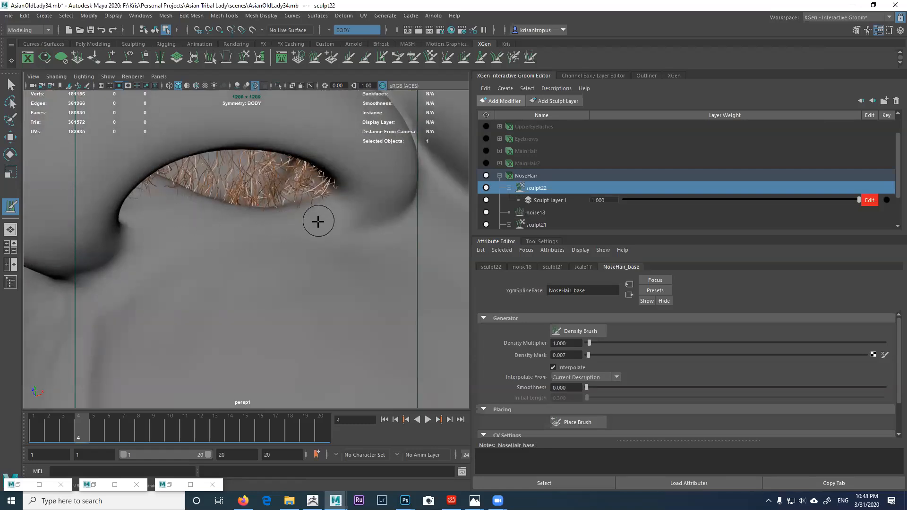
pyautogui.keyDown('alt'); pyautogui.moveTo(264, 224); pyautogui.dragTo(256, 208); pyautogui.keyUp('alt')
pyautogui.keyDown('alt'); pyautogui.moveTo(257, 208); pyautogui.dragTo(229, 165, button='right'); pyautogui.keyUp('alt')
pyautogui.keyDown('alt'); pyautogui.moveTo(229, 165); pyautogui.dragTo(245, 188); pyautogui.keyUp('alt')
pyautogui.keyDown('alt'); pyautogui.moveTo(246, 189); pyautogui.dragTo(315, 206, button='middle'); pyautogui.keyUp('alt')
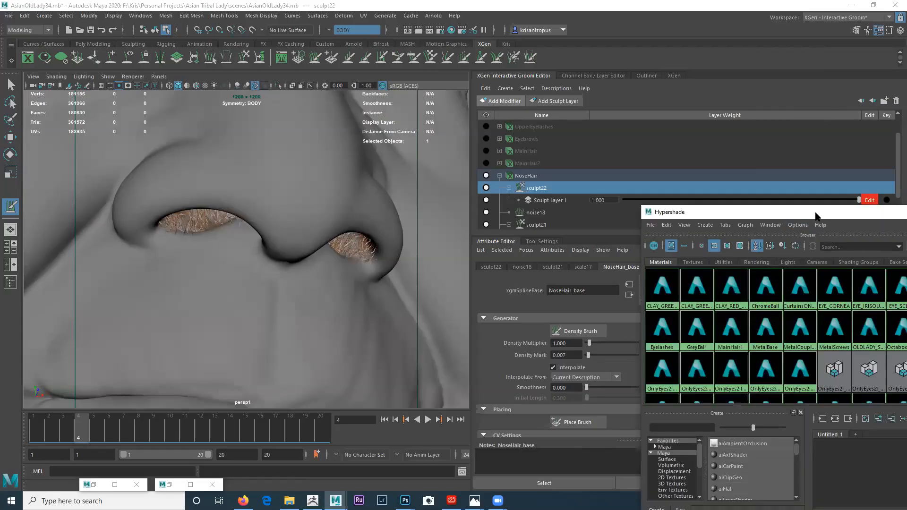
# Step: Resize and reposition the Hypershade window and pan its node graph
pyautogui.moveTo(815, 216); pyautogui.dragTo(447, 85)
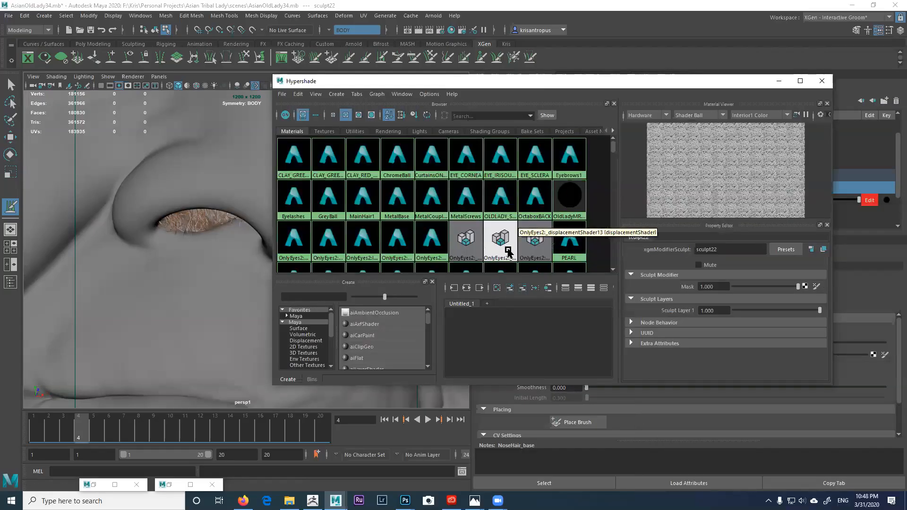
pyautogui.moveTo(539, 77); pyautogui.dragTo(538, 9)
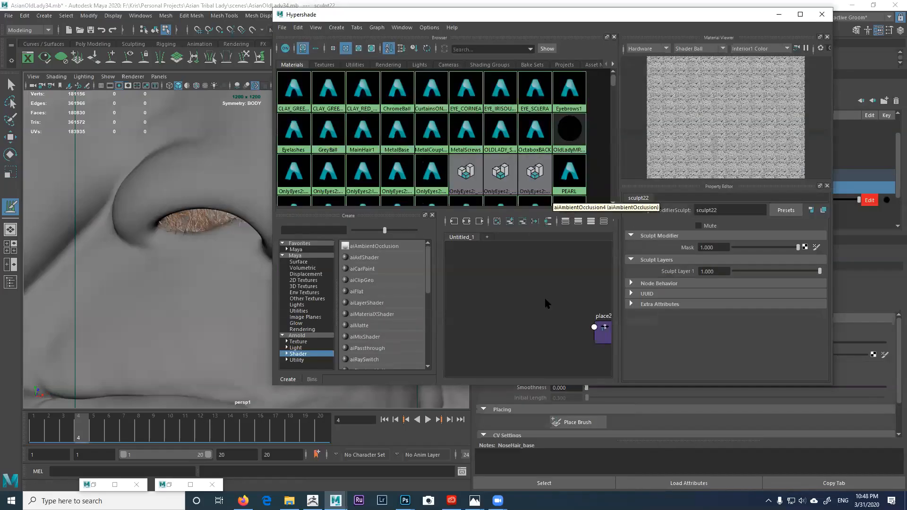
pyautogui.moveTo(561, 383); pyautogui.dragTo(562, 456)
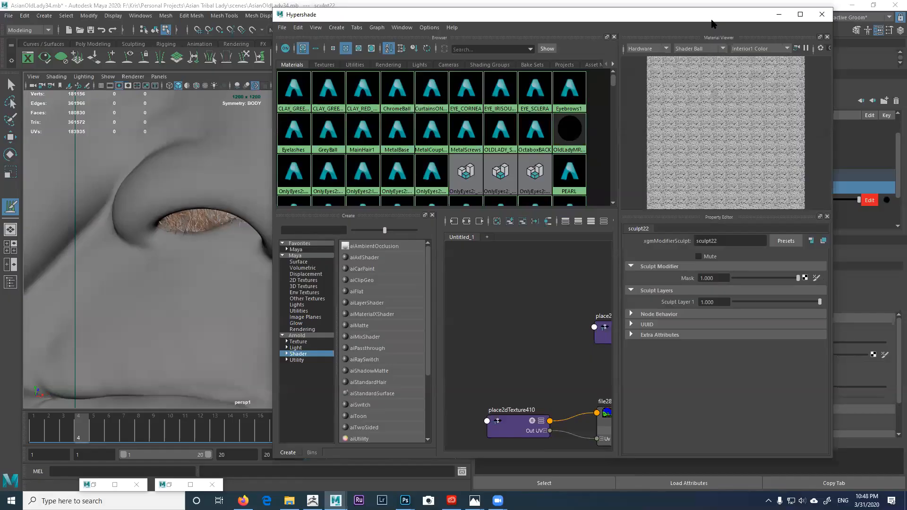
pyautogui.moveTo(711, 20); pyautogui.dragTo(894, 36)
pyautogui.moveTo(822, 13); pyautogui.dragTo(761, 30)
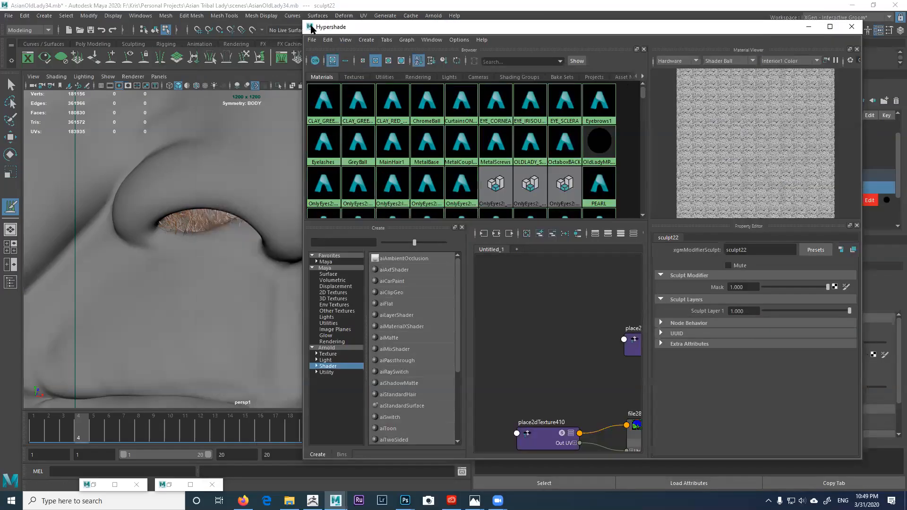
pyautogui.moveTo(302, 20); pyautogui.dragTo(236, 14)
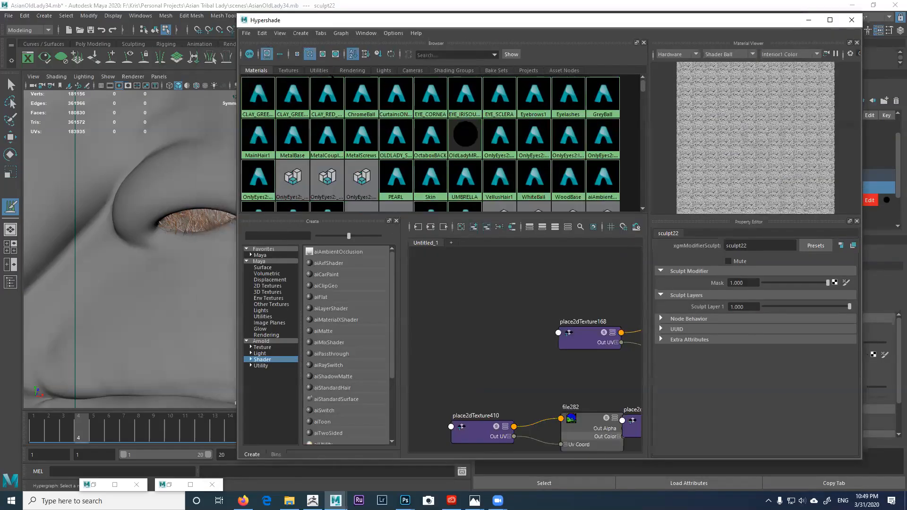
pyautogui.moveTo(554, 298)
pyautogui.keyDown('alt'); pyautogui.mouseDown(button='middle')
pyautogui.moveTo(460, 271)
pyautogui.moveTo(471, 287)
pyautogui.moveTo(568, 301)
pyautogui.mouseUp(button='middle'); pyautogui.keyUp('alt')
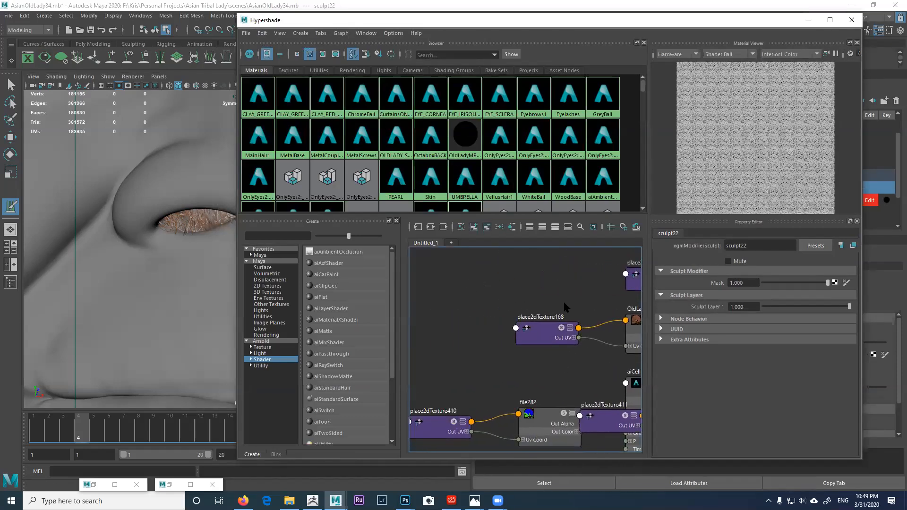
pyautogui.keyDown('alt'); pyautogui.moveTo(512, 299); pyautogui.dragTo(568, 299, button='middle'); pyautogui.keyUp('alt')
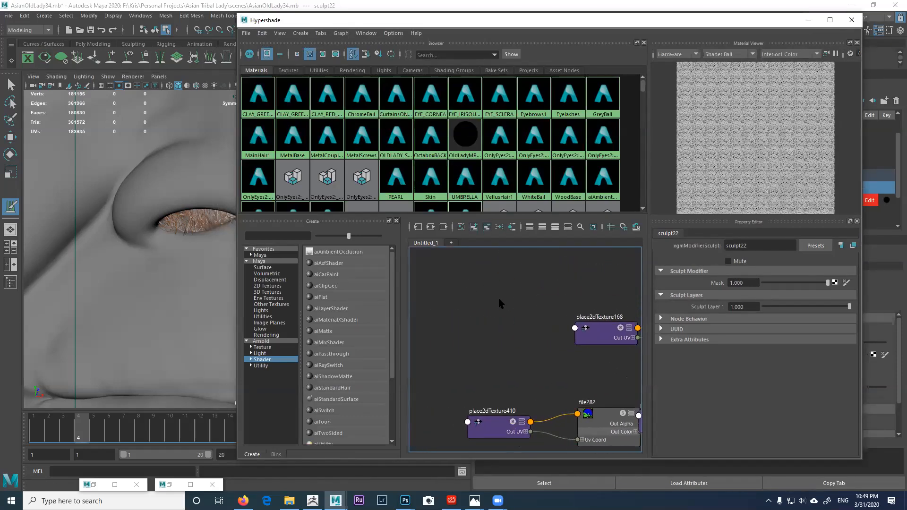
# Step: Create an aiStandardHair shader named NoseHair1 and assign it to the nose hair
pyautogui.click(354, 400)
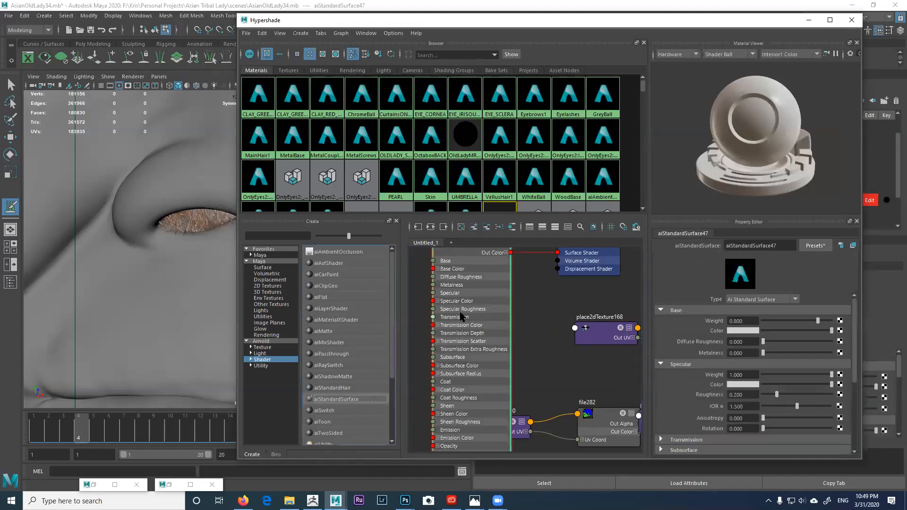
pyautogui.keyDown('alt'); pyautogui.moveTo(464, 321); pyautogui.dragTo(464, 334, button='middle'); pyautogui.keyUp('alt')
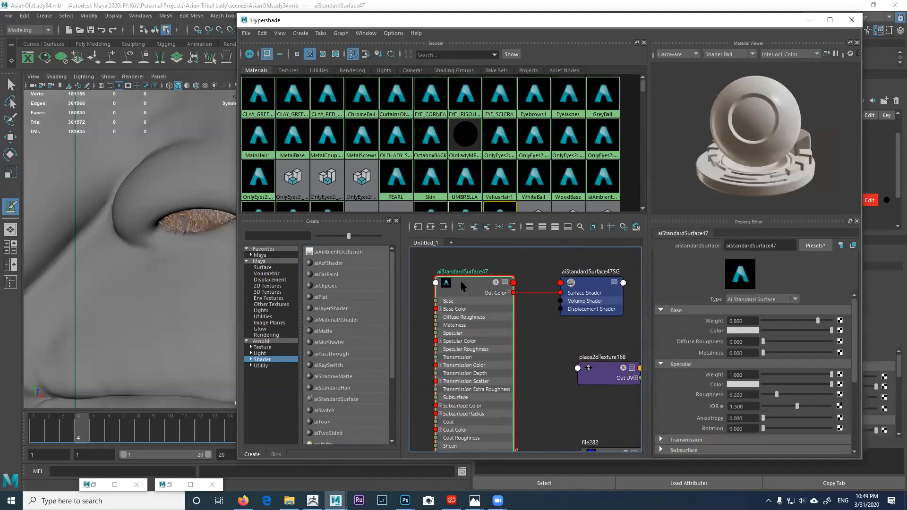
pyautogui.press('Delete')
pyautogui.click(344, 389)
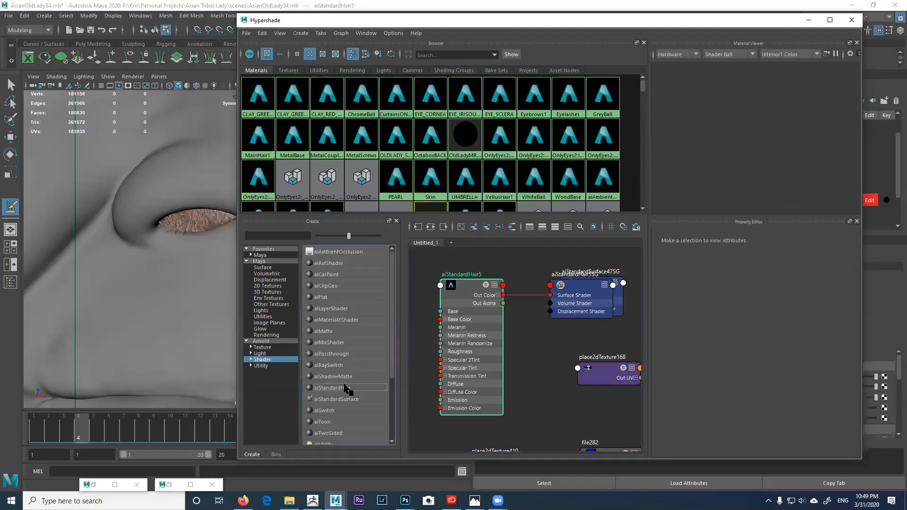
pyautogui.doubleClick(469, 270)
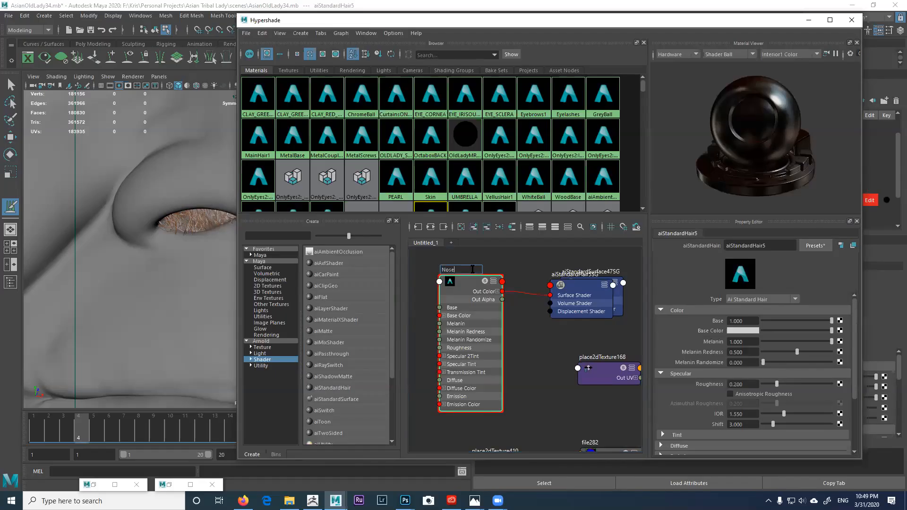
pyautogui.write('NoseHair1')
pyautogui.press('Return')
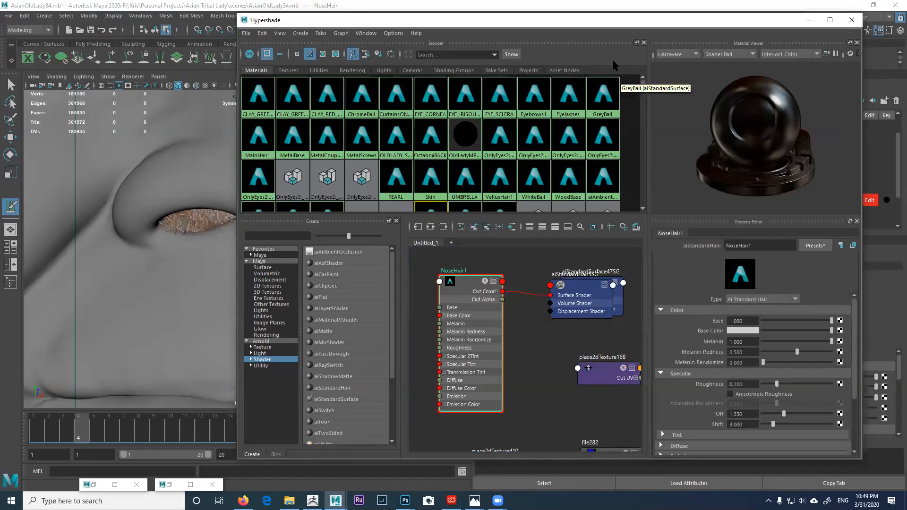
pyautogui.moveTo(633, 24); pyautogui.dragTo(575, 84)
pyautogui.moveTo(367, 343); pyautogui.dragTo(369, 311, button='right')
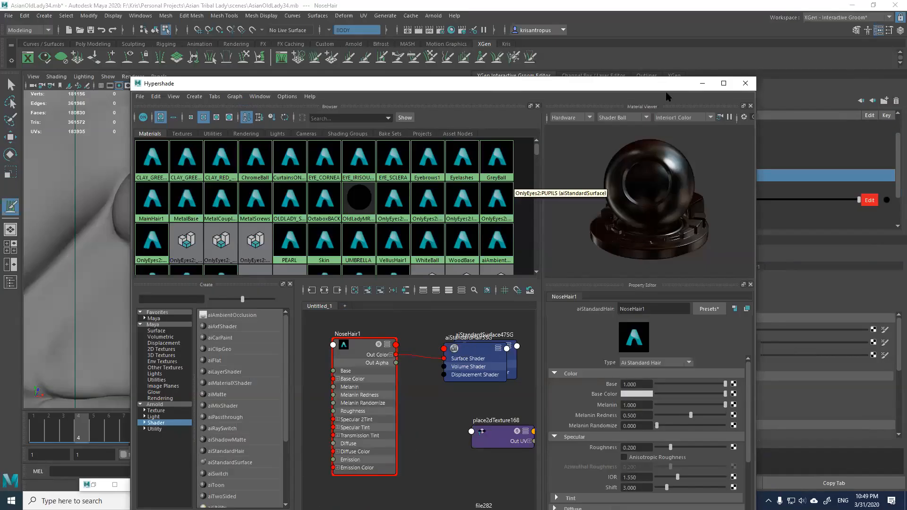
# Step: Minimize the Hypershade and orbit in close on the nostrils
pyautogui.click(702, 83)
pyautogui.scroll(3, 308, 235)
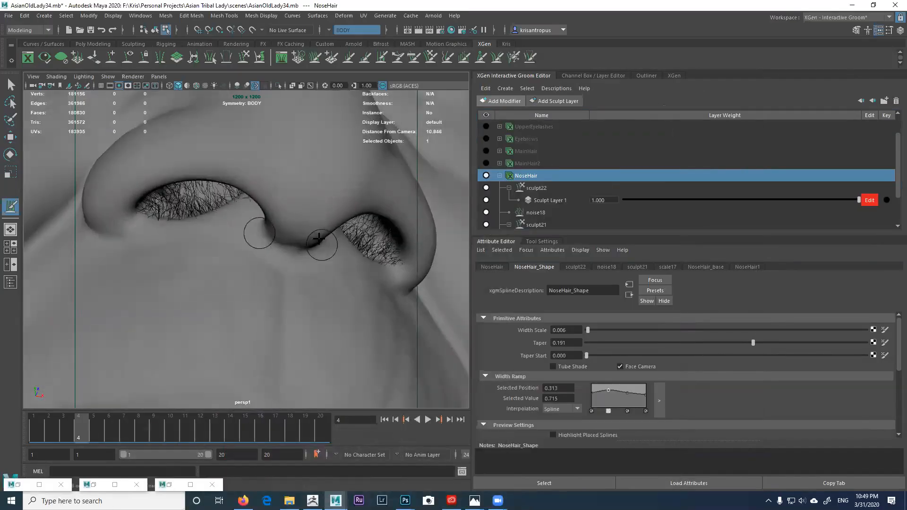
pyautogui.keyDown('alt'); pyautogui.moveTo(338, 247); pyautogui.dragTo(337, 246); pyautogui.keyUp('alt')
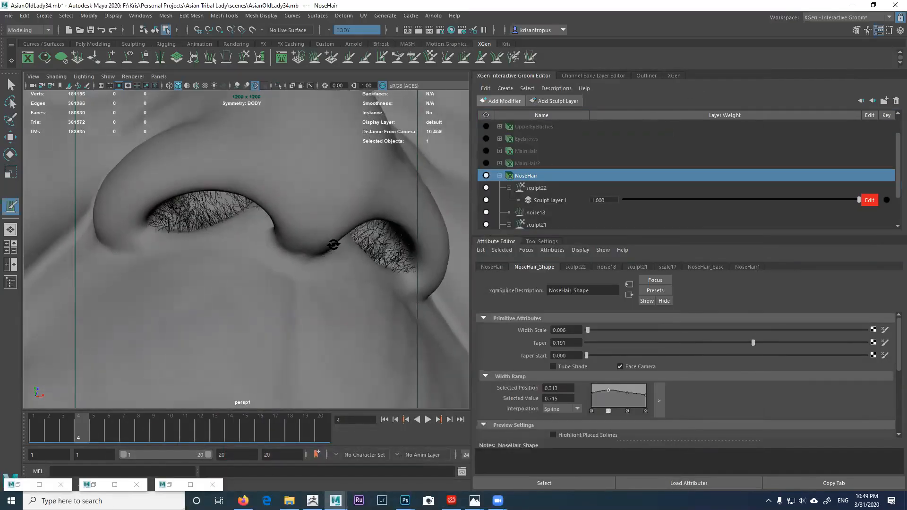
pyautogui.keyDown('alt'); pyautogui.moveTo(335, 248); pyautogui.dragTo(338, 255, button='right'); pyautogui.keyUp('alt')
pyautogui.keyDown('alt'); pyautogui.moveTo(338, 255); pyautogui.dragTo(336, 260); pyautogui.keyUp('alt')
pyautogui.keyDown('alt'); pyautogui.moveTo(336, 259); pyautogui.dragTo(303, 239, button='right'); pyautogui.keyUp('alt')
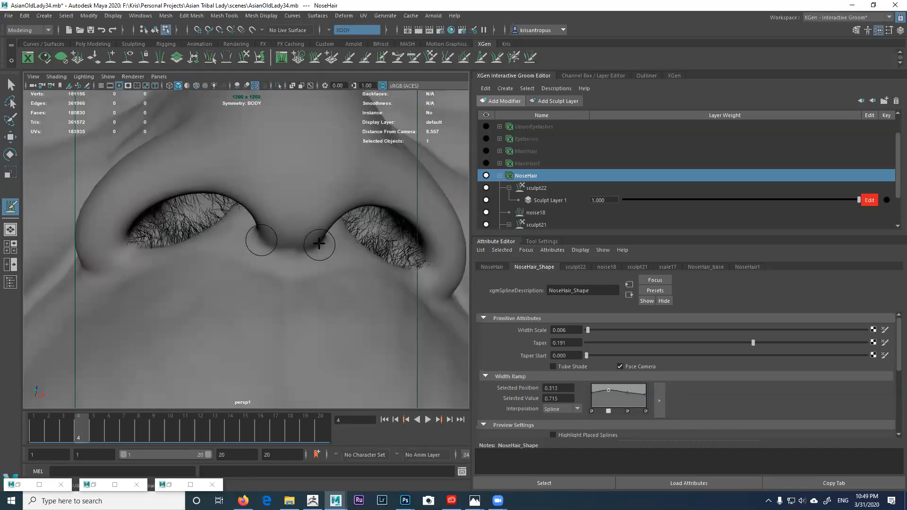
pyautogui.keyDown('alt'); pyautogui.moveTo(370, 257); pyautogui.dragTo(296, 217, button='right'); pyautogui.keyUp('alt')
pyautogui.moveTo(296, 217)
pyautogui.keyDown('alt'); pyautogui.mouseDown()
pyautogui.moveTo(302, 234)
pyautogui.moveTo(418, 191)
pyautogui.mouseUp(); pyautogui.keyUp('alt')
pyautogui.moveTo(393, 192)
pyautogui.keyDown('alt'); pyautogui.mouseDown(button='right')
pyautogui.moveTo(405, 226)
pyautogui.moveTo(356, 214)
pyautogui.moveTo(356, 198)
pyautogui.moveTo(359, 207)
pyautogui.mouseUp(button='right'); pyautogui.keyUp('alt')
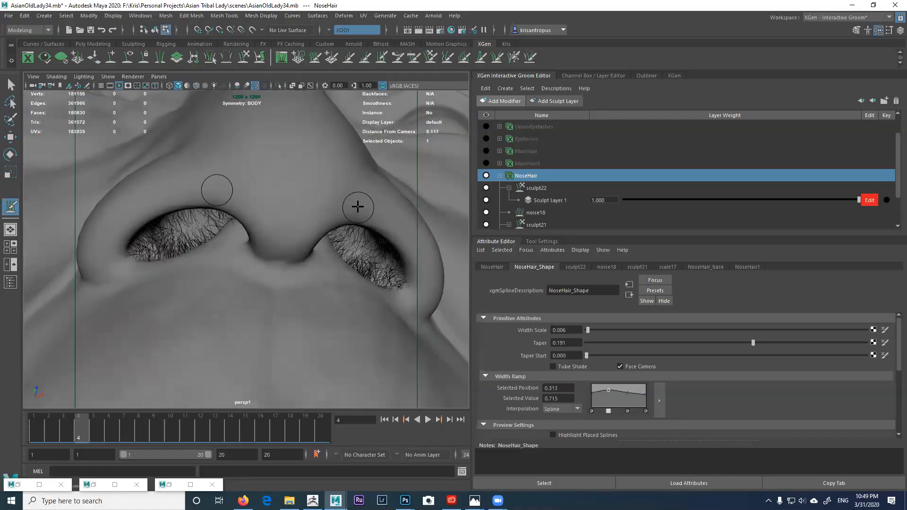
pyautogui.keyDown('alt'); pyautogui.moveTo(357, 206); pyautogui.dragTo(358, 206); pyautogui.keyUp('alt')
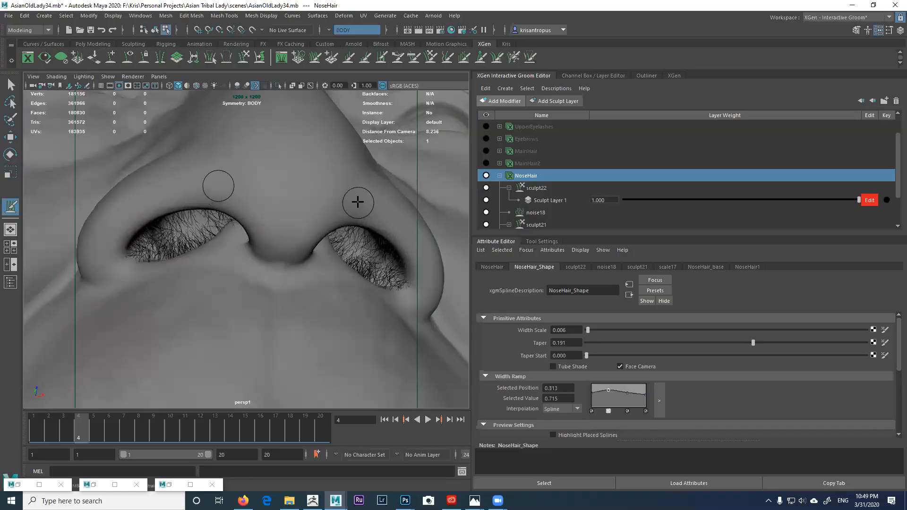
pyautogui.keyDown('alt'); pyautogui.moveTo(376, 178); pyautogui.dragTo(356, 194); pyautogui.keyUp('alt')
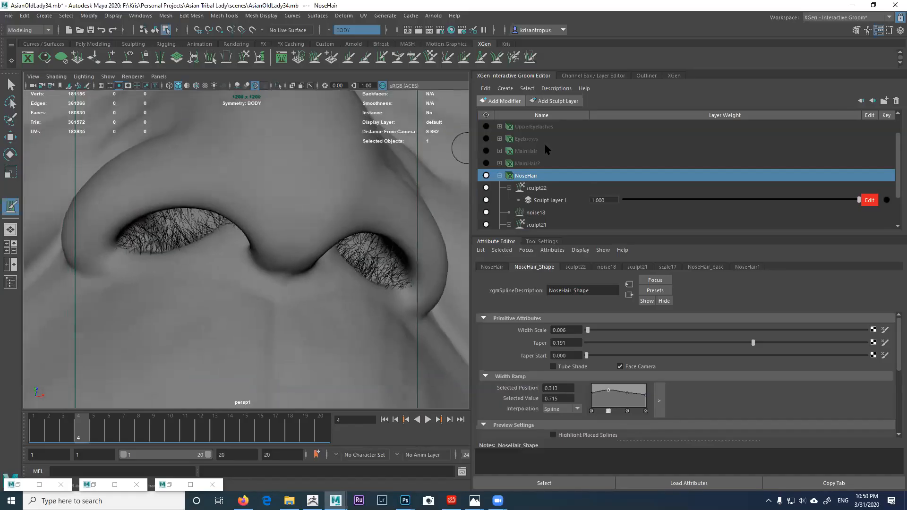
# Step: Give NoseHair1 Melanin Redness 0, Melanin Randomize 1, Melanin 0.252 and Base 0.301
pyautogui.click(747, 267)
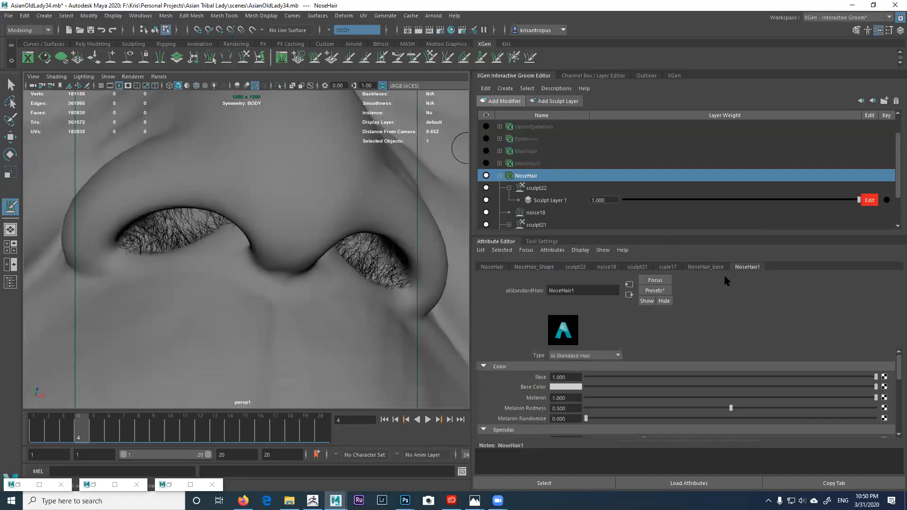
pyautogui.moveTo(571, 409); pyautogui.dragTo(556, 409)
pyautogui.write('0')
pyautogui.press('Return')
pyautogui.moveTo(593, 419); pyautogui.dragTo(891, 415)
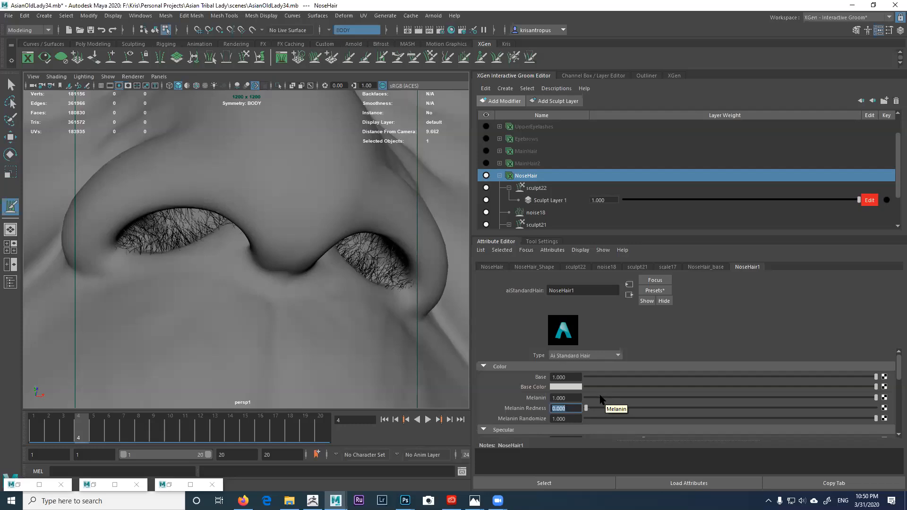
pyautogui.moveTo(601, 398)
pyautogui.mouseDown()
pyautogui.moveTo(658, 399)
pyautogui.moveTo(684, 376)
pyautogui.moveTo(671, 378)
pyautogui.mouseUp()
pyautogui.click(706, 376)
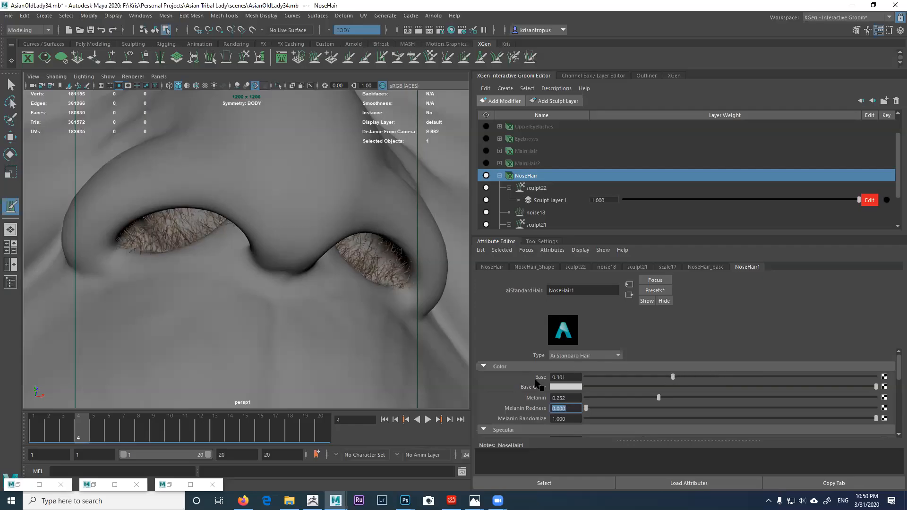
pyautogui.keyDown('alt'); pyautogui.moveTo(357, 292); pyautogui.dragTo(297, 257, button='right'); pyautogui.keyUp('alt')
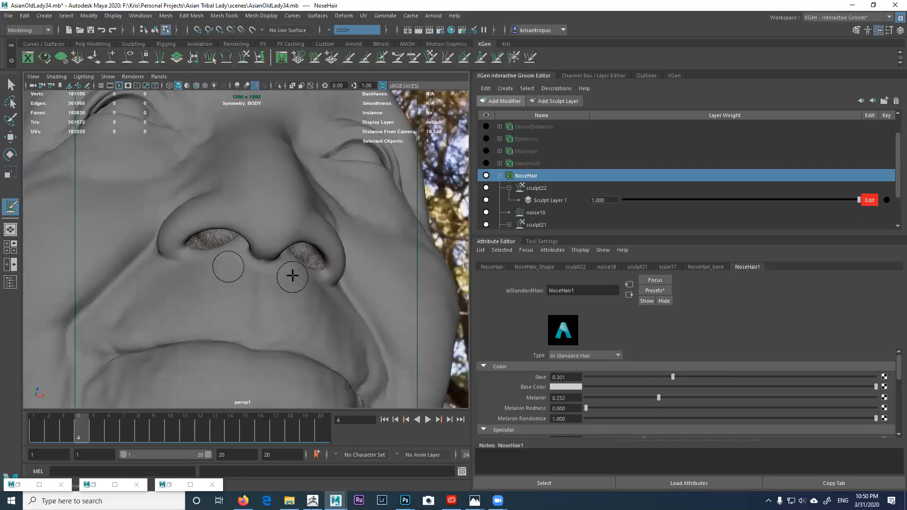
# Step: Restore Arnold RenderView and tighten the render region around the nostrils
pyautogui.click(167, 484)
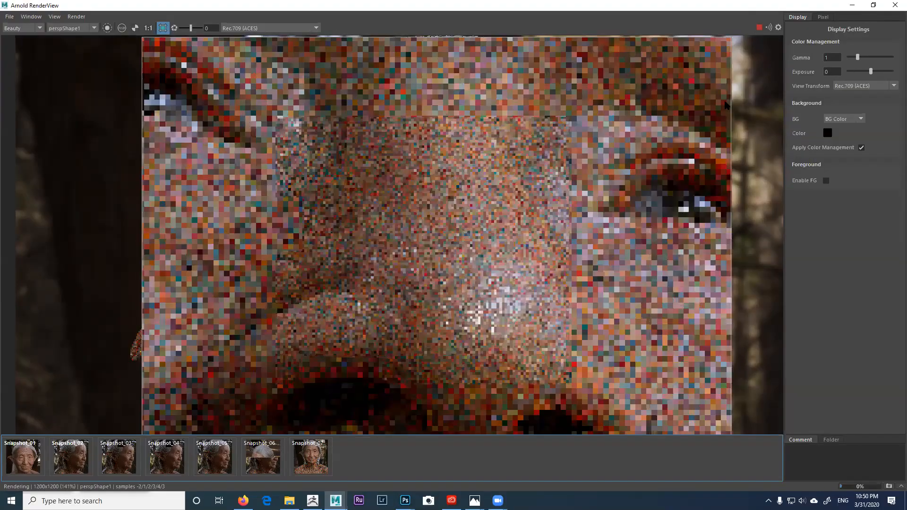
pyautogui.moveTo(551, 232); pyautogui.dragTo(569, 84, button='middle')
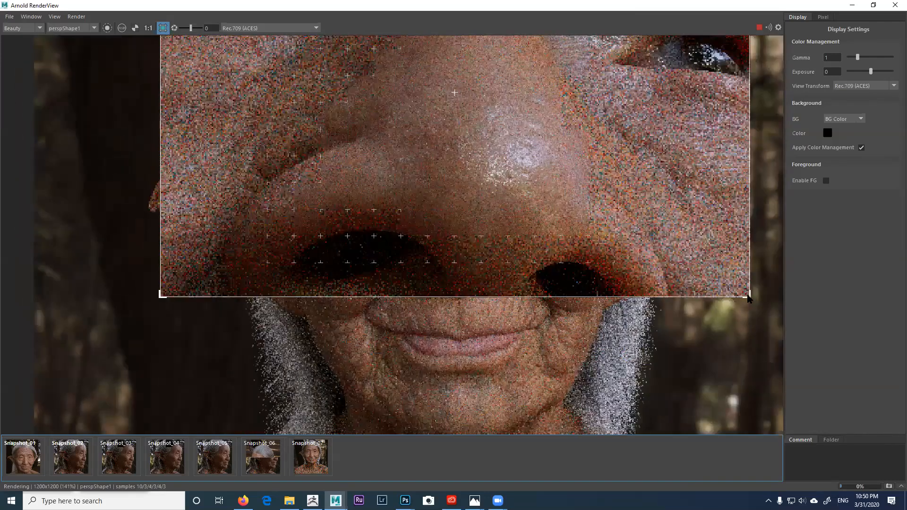
pyautogui.scroll(-5, 706, 358)
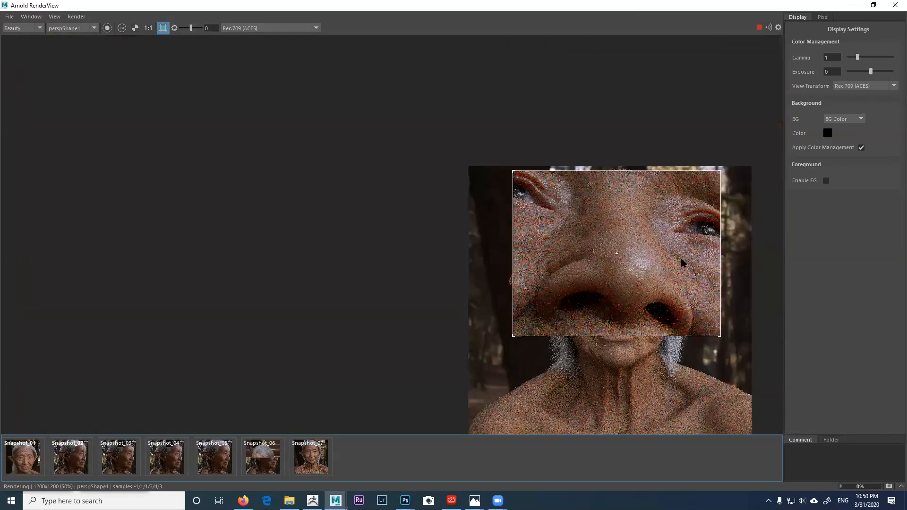
pyautogui.moveTo(708, 170); pyautogui.dragTo(694, 280)
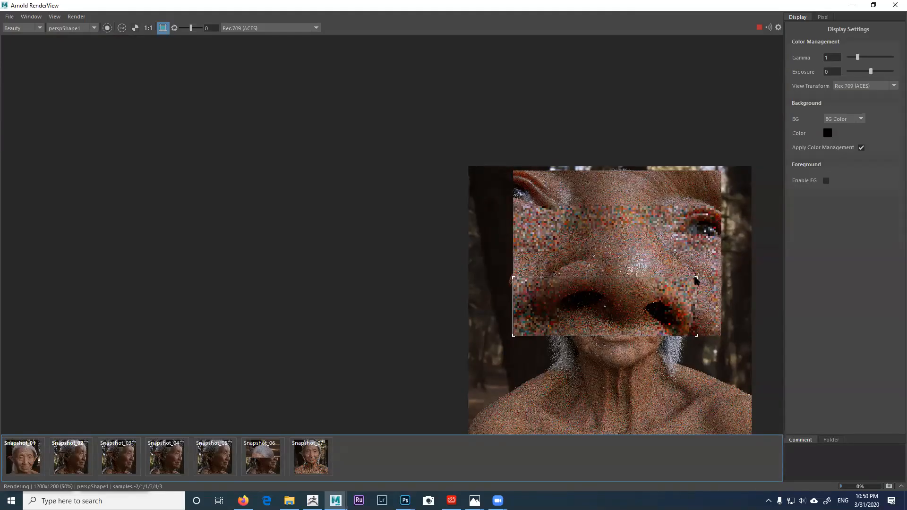
pyautogui.moveTo(513, 279); pyautogui.dragTo(546, 280)
pyautogui.scroll(2, 593, 283)
pyautogui.moveTo(617, 300); pyautogui.dragTo(548, 242, button='middle')
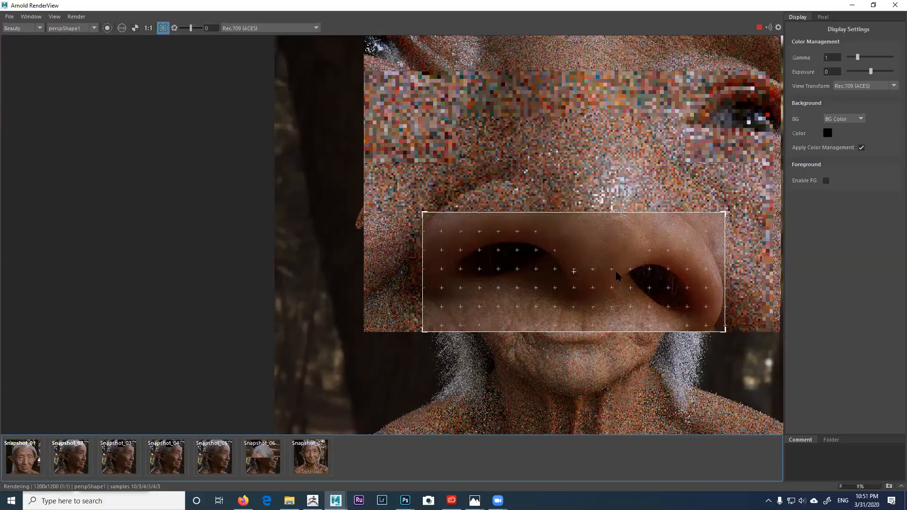
# Step: Zoom into the nostril region render to inspect the nose hair, then stop rendering
pyautogui.scroll(1, 662, 291)
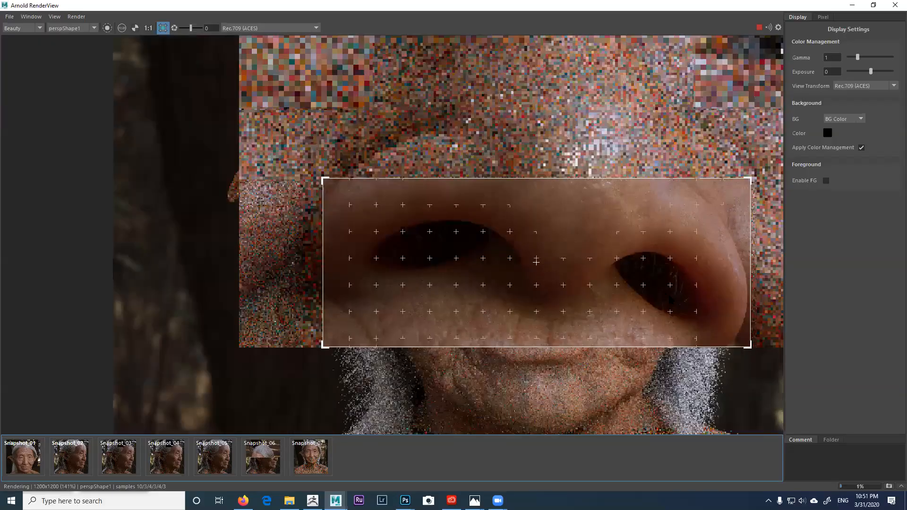
pyautogui.moveTo(596, 270); pyautogui.dragTo(530, 243, button='middle')
pyautogui.scroll(1, 614, 273)
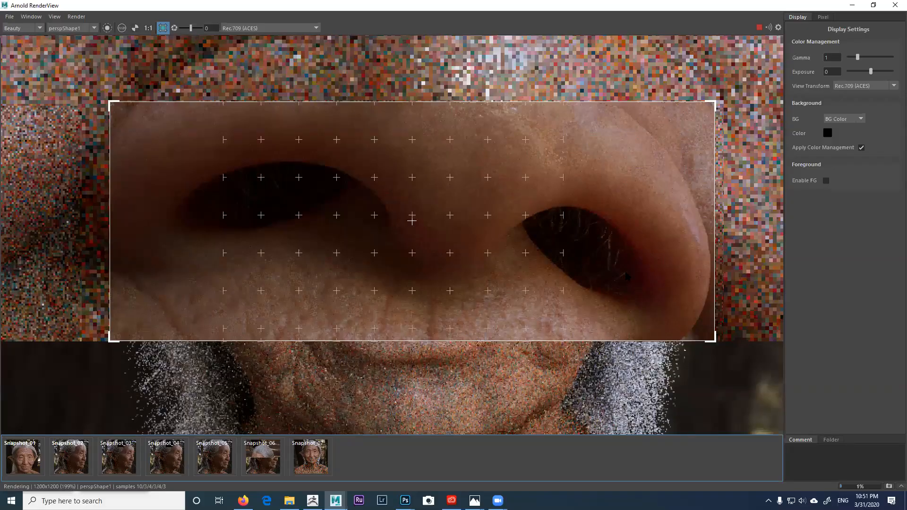
pyautogui.moveTo(631, 279); pyautogui.dragTo(631, 269, button='middle')
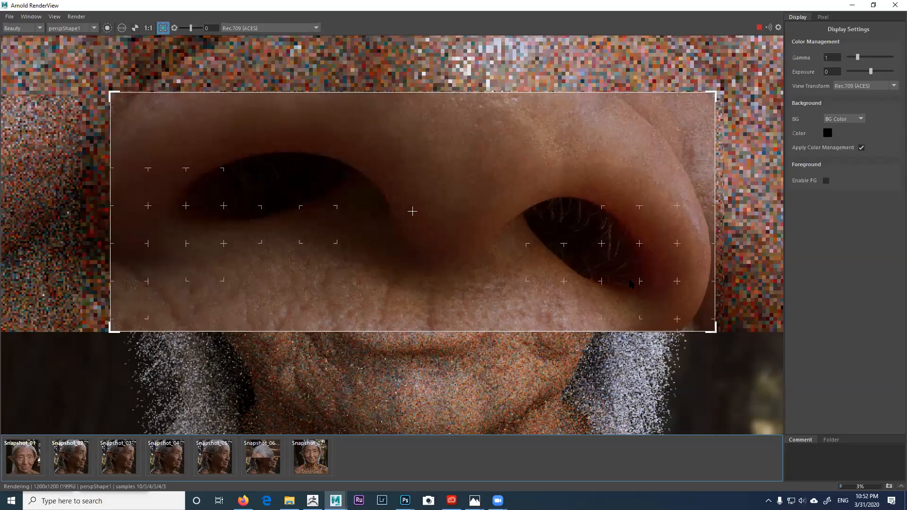
pyautogui.scroll(2, 635, 281)
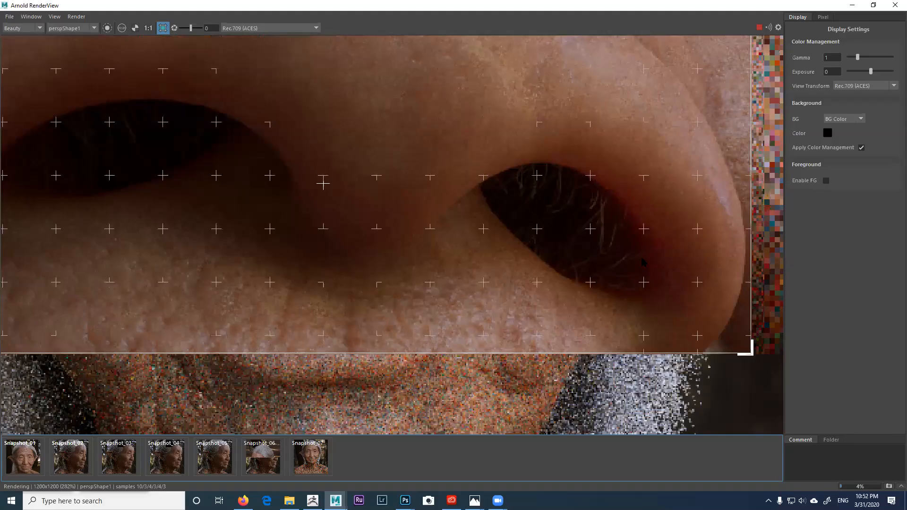
pyautogui.scroll(-2, 638, 264)
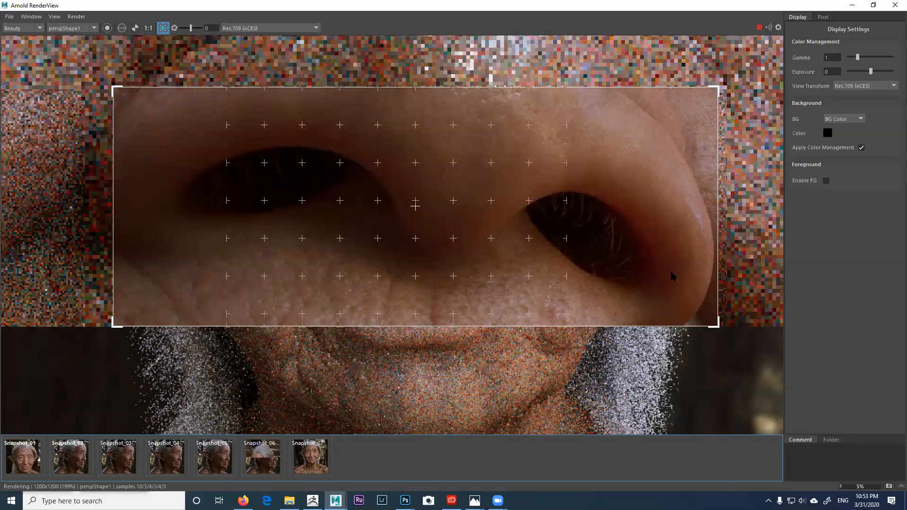
pyautogui.scroll(2, 673, 276)
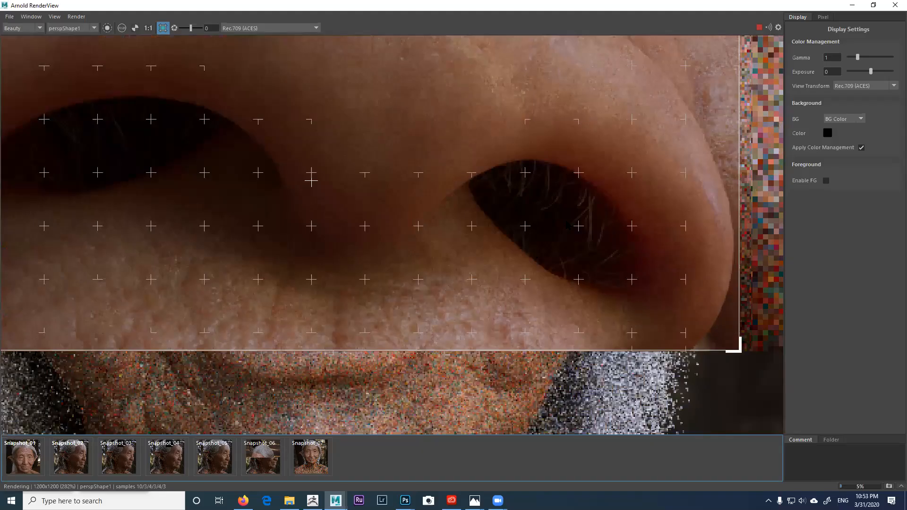
pyautogui.scroll(-1, 311, 180)
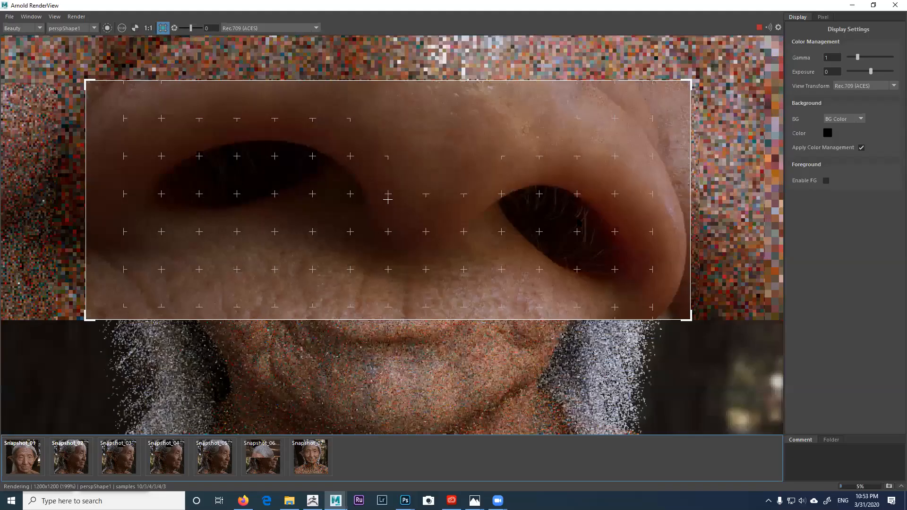
pyautogui.scroll(-2, 575, 227)
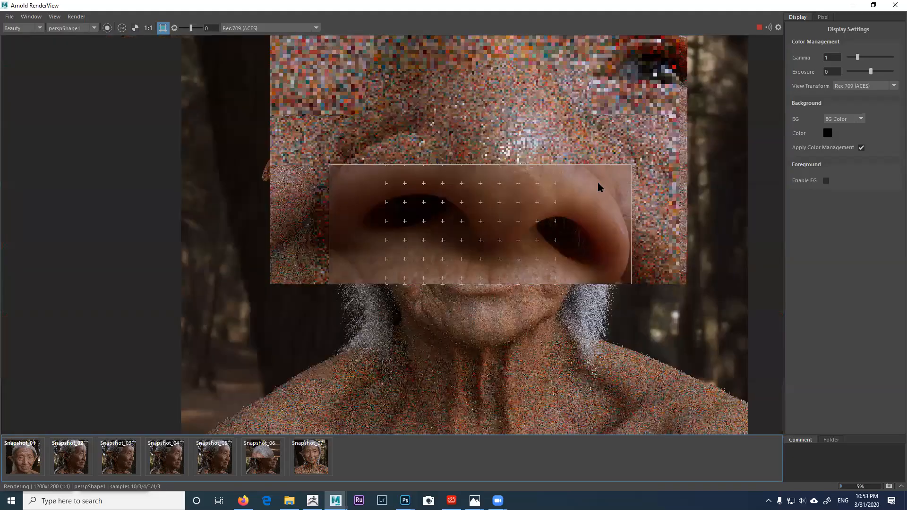
pyautogui.scroll(2, 598, 187)
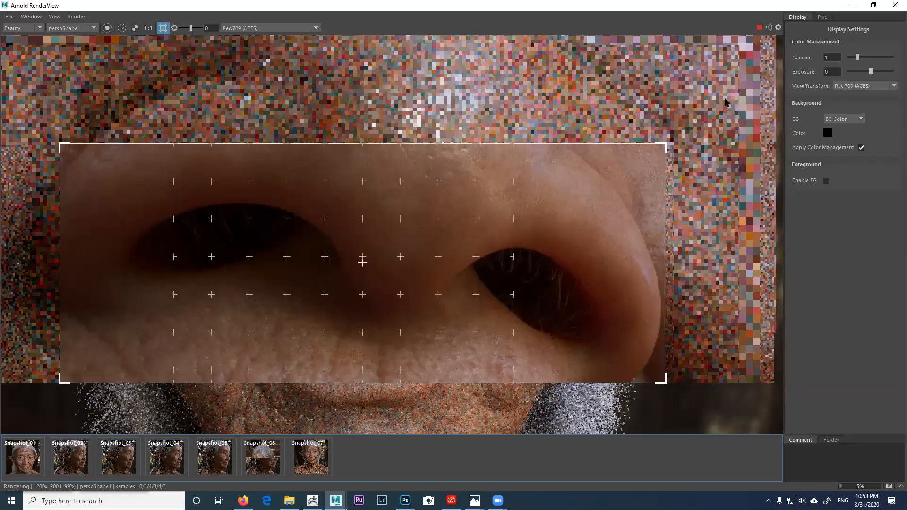
pyautogui.press('Escape')
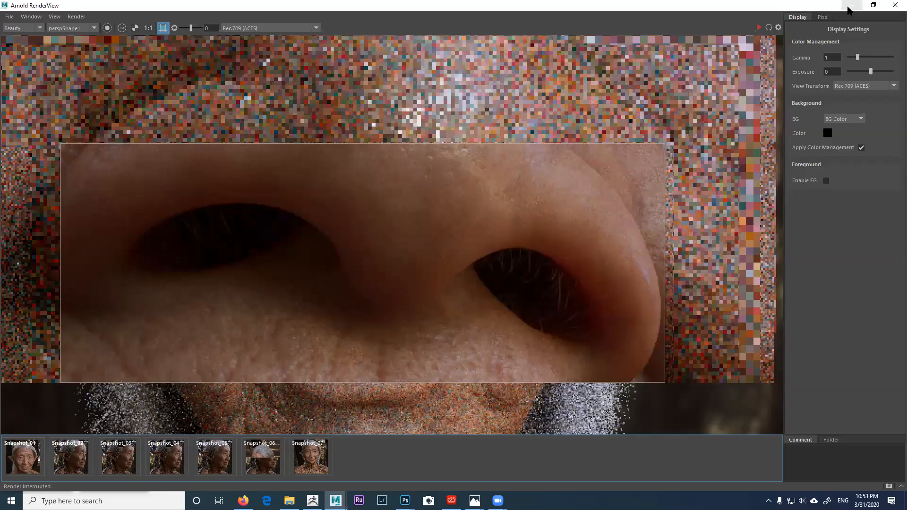
# Step: Hide RenderView and save the scene as AsianOldLady35.mb with Save Scene As
pyautogui.click(851, 6)
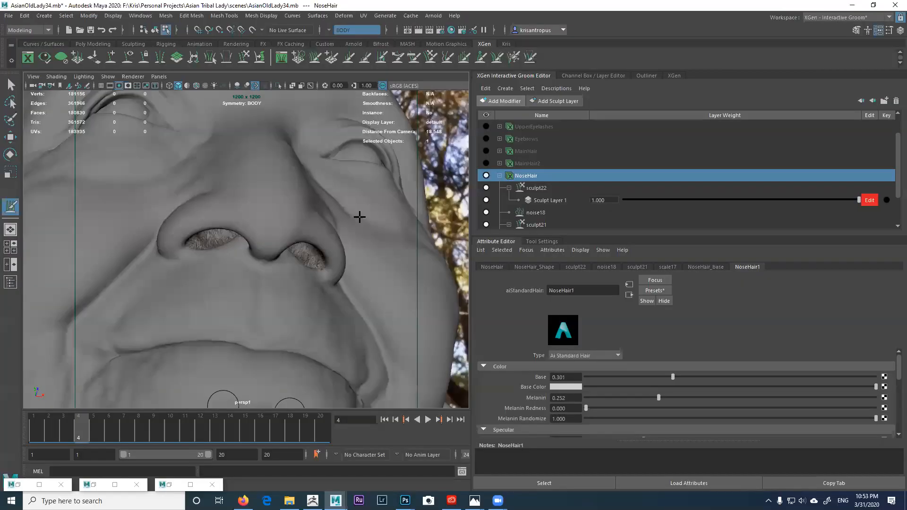
pyautogui.scroll(4, 359, 230)
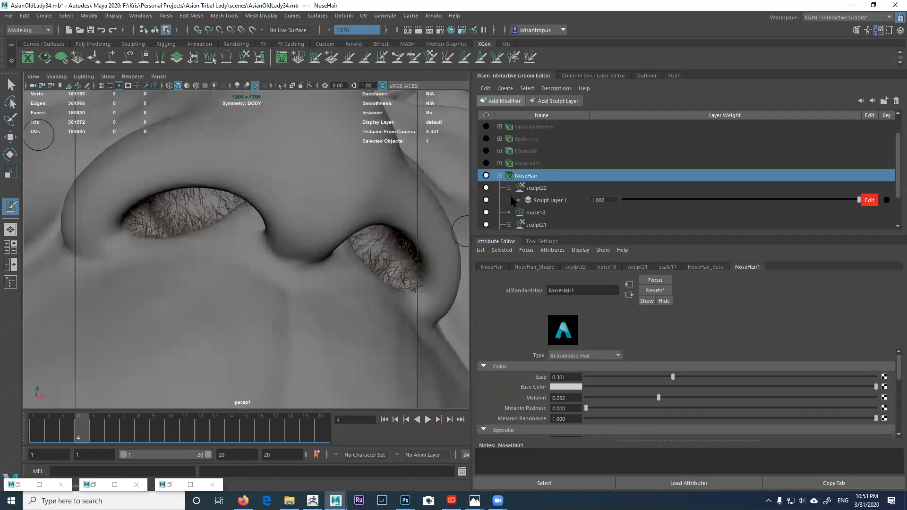
pyautogui.click(9, 16)
pyautogui.click(51, 67)
pyautogui.click(120, 351)
pyautogui.press('BackSpace')
pyautogui.write('5')
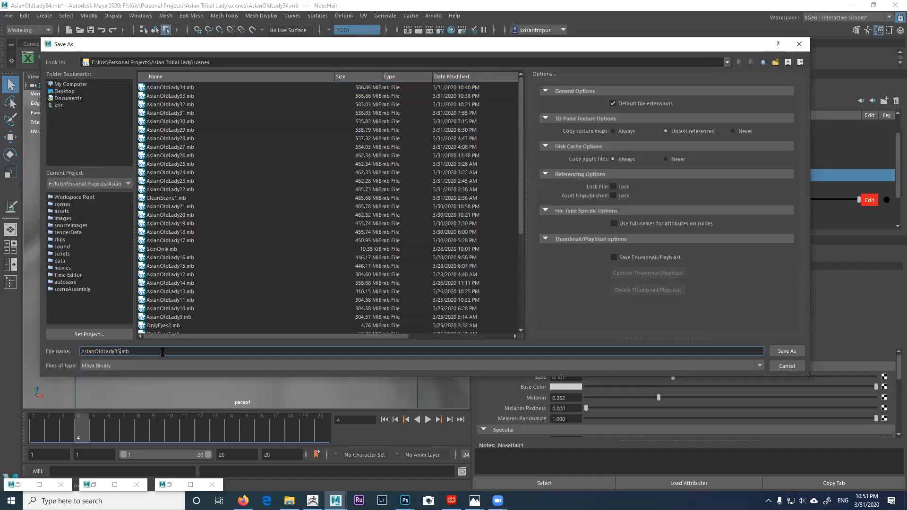
pyautogui.click(786, 351)
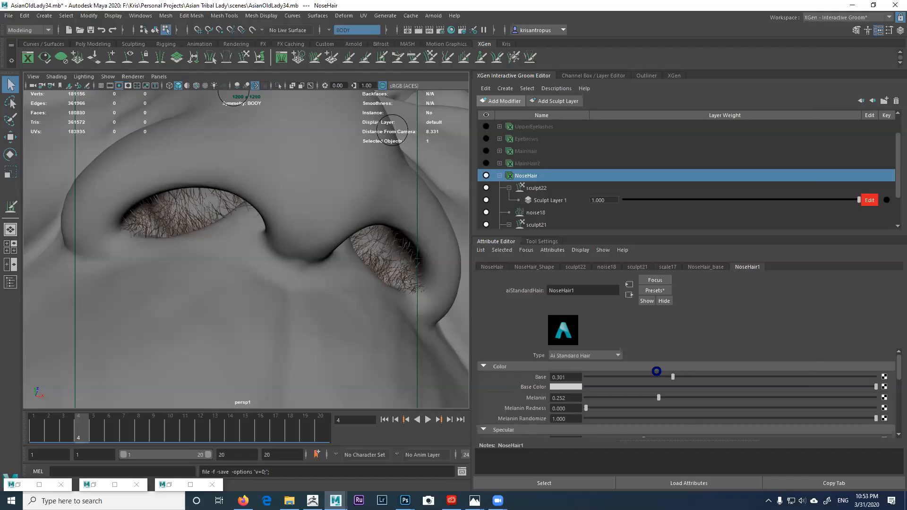
pyautogui.hotkey('ctrl', 'alt', 's')
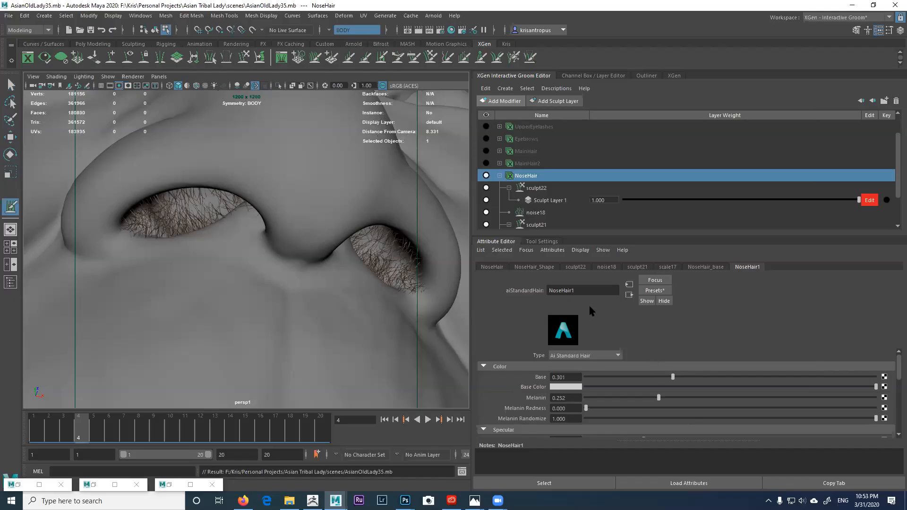
# Step: Select the NoseHair description and open its NoseHair_base generator settings
pyautogui.click(536, 225)
pyautogui.scroll(-1, 535, 203)
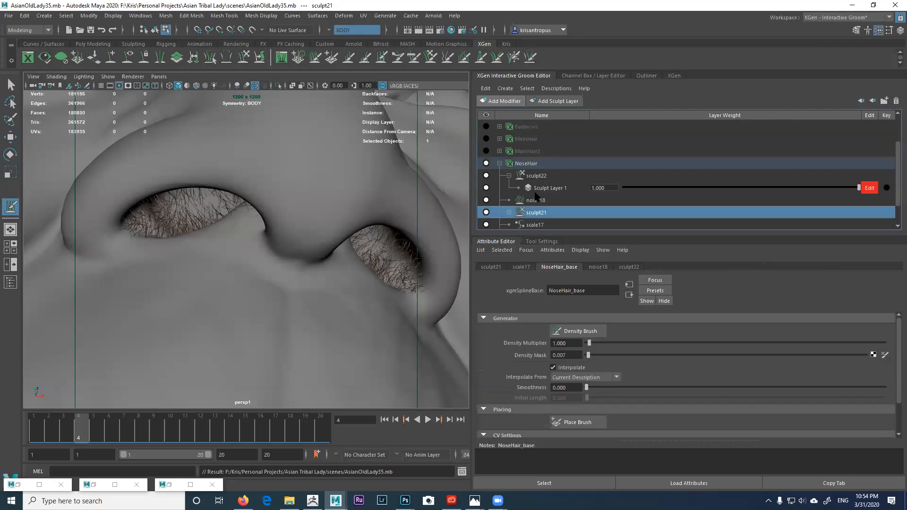
pyautogui.click(532, 166)
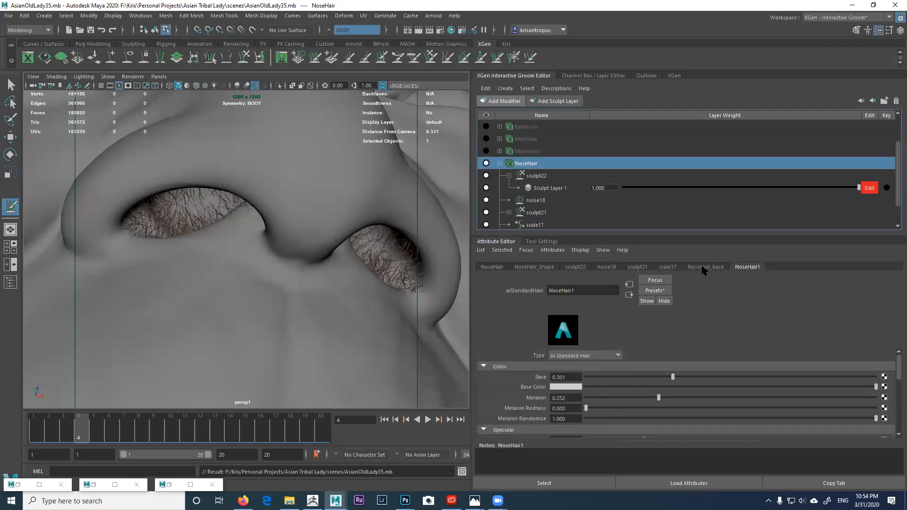
pyautogui.click(703, 267)
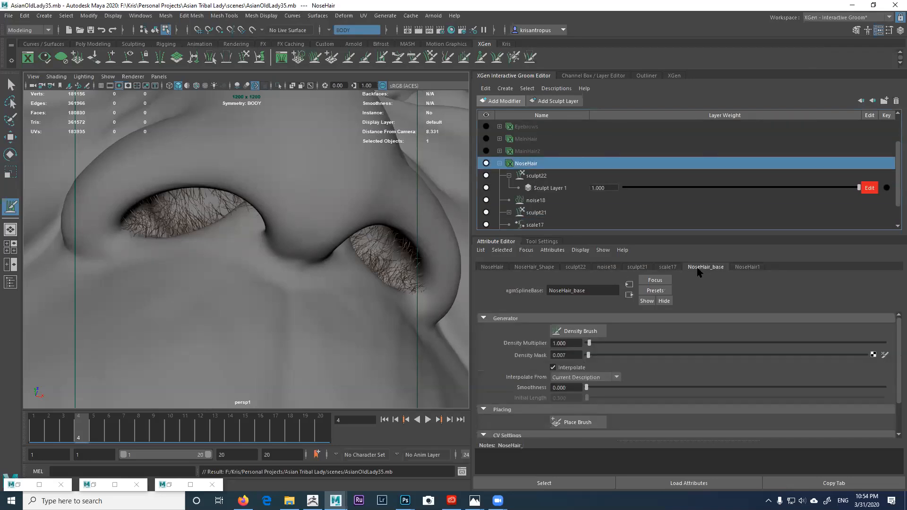
# Step: Raise the Density Mask to 0.486 and pan the view toward the nostril
pyautogui.click(566, 355)
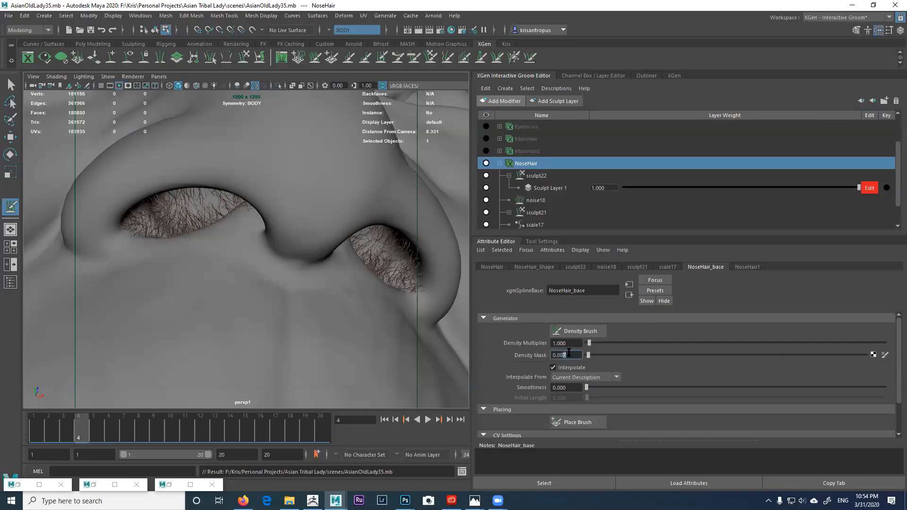
pyautogui.write('8')
pyautogui.press('Return')
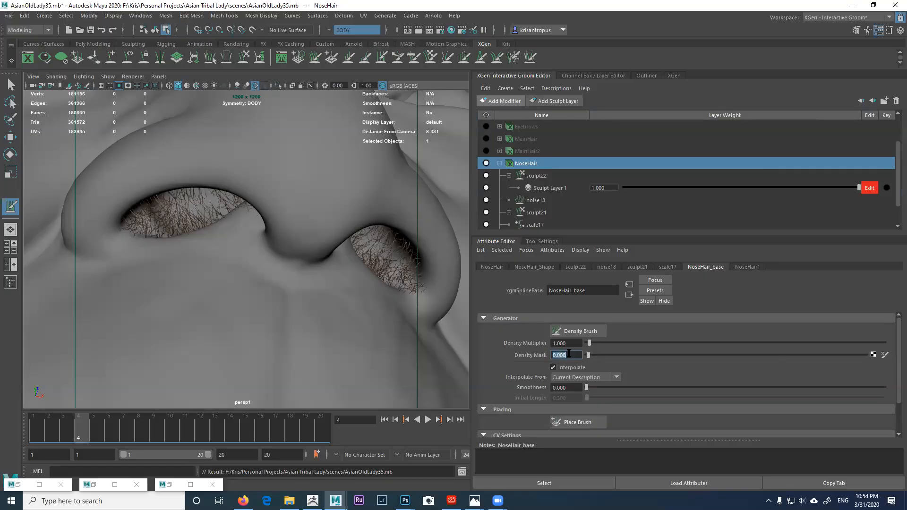
pyautogui.moveTo(569, 356); pyautogui.dragTo(560, 356)
pyautogui.press('Return')
pyautogui.moveTo(591, 356); pyautogui.dragTo(715, 358)
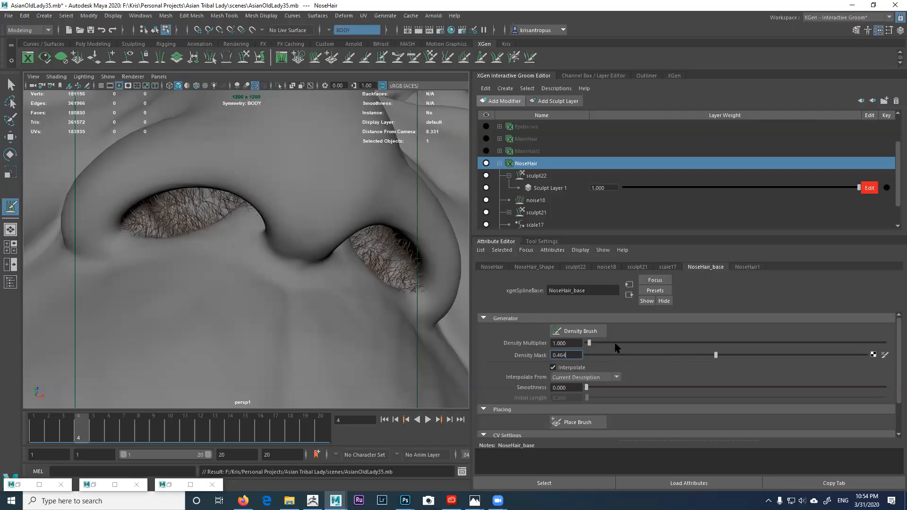
pyautogui.moveTo(716, 357)
pyautogui.mouseDown()
pyautogui.moveTo(741, 359)
pyautogui.moveTo(721, 359)
pyautogui.mouseUp()
pyautogui.moveTo(332, 269)
pyautogui.keyDown('alt'); pyautogui.mouseDown()
pyautogui.moveTo(371, 289)
pyautogui.moveTo(348, 277)
pyautogui.moveTo(364, 269)
pyautogui.moveTo(366, 281)
pyautogui.moveTo(356, 263)
pyautogui.moveTo(369, 263)
pyautogui.moveTo(275, 270)
pyautogui.moveTo(269, 262)
pyautogui.moveTo(295, 270)
pyautogui.mouseUp(); pyautogui.keyUp('alt')
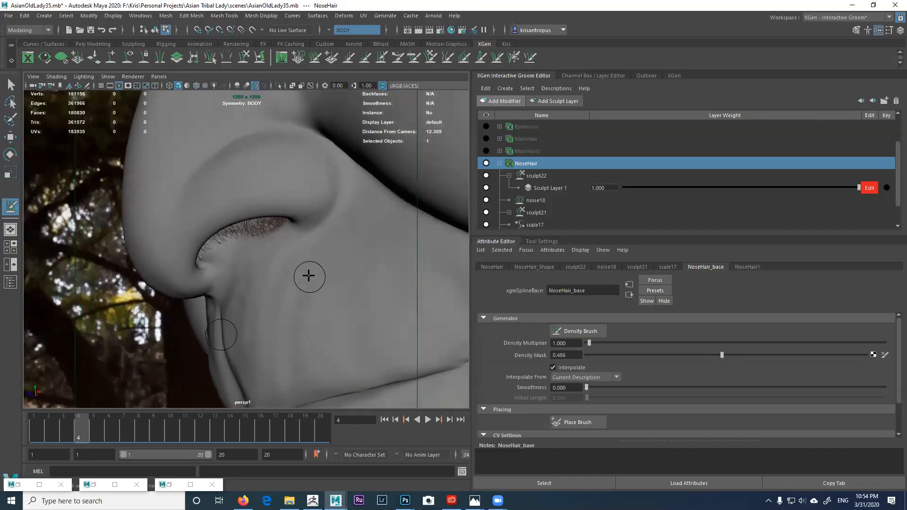
pyautogui.scroll(1, 310, 279)
pyautogui.keyDown('alt'); pyautogui.moveTo(311, 279); pyautogui.dragTo(311, 278, button='right'); pyautogui.keyUp('alt')
pyautogui.keyDown('alt'); pyautogui.moveTo(311, 278); pyautogui.dragTo(316, 282, button='middle'); pyautogui.keyUp('alt')
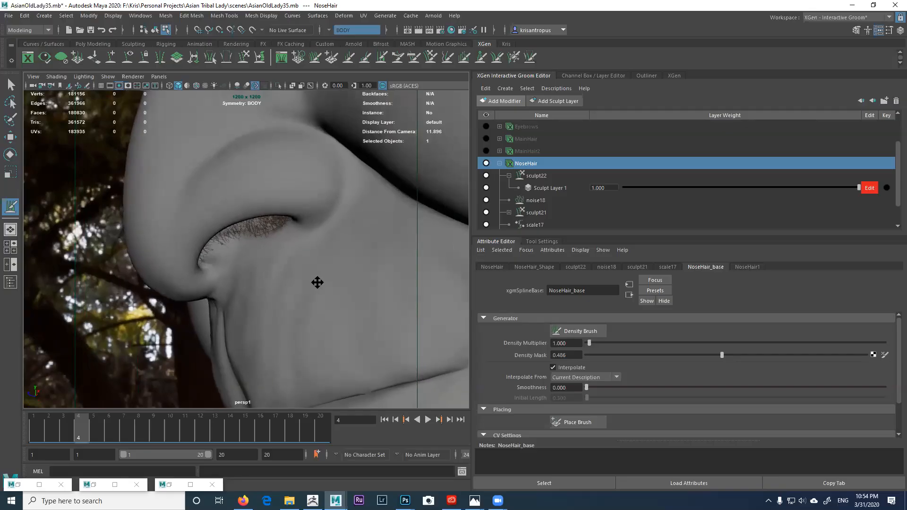
# Step: Restore Arnold RenderView and render a larger region around the nostril
pyautogui.click(166, 485)
pyautogui.click(758, 27)
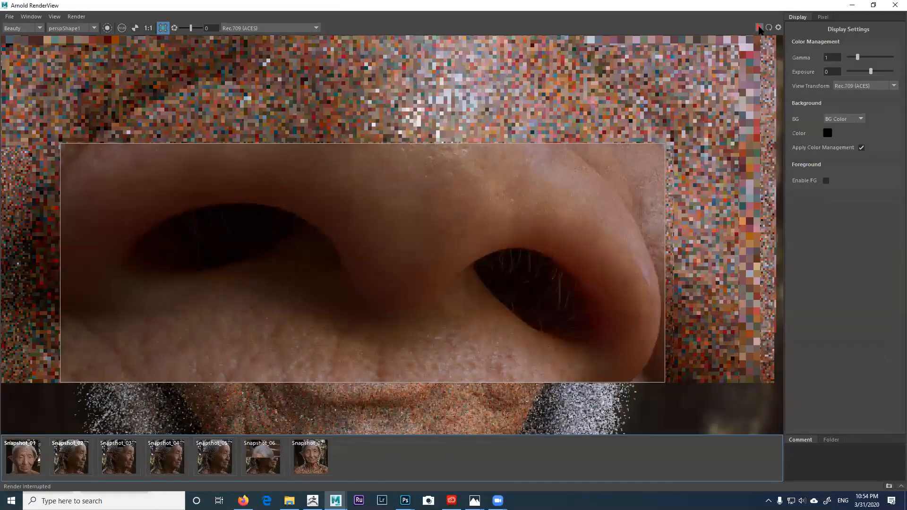
pyautogui.scroll(-4, 481, 224)
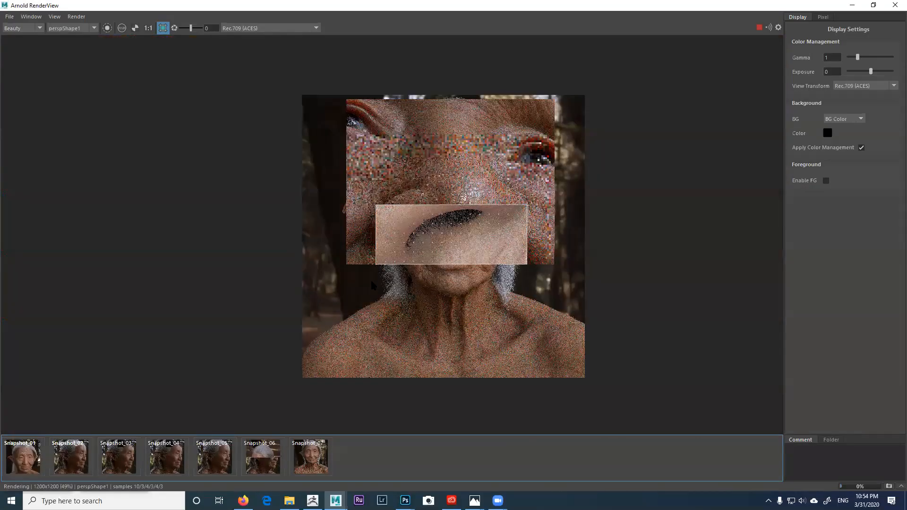
pyautogui.moveTo(376, 266); pyautogui.dragTo(370, 286)
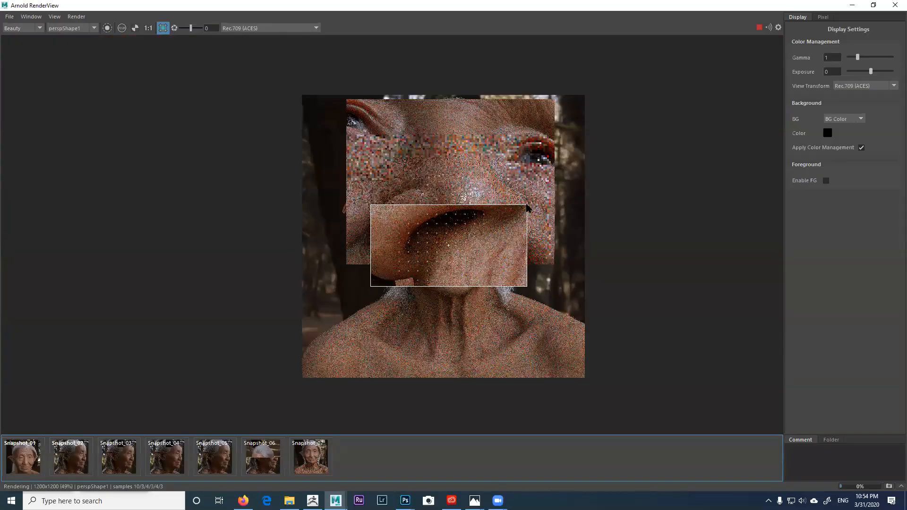
pyautogui.moveTo(527, 204); pyautogui.dragTo(510, 182)
pyautogui.scroll(2, 489, 219)
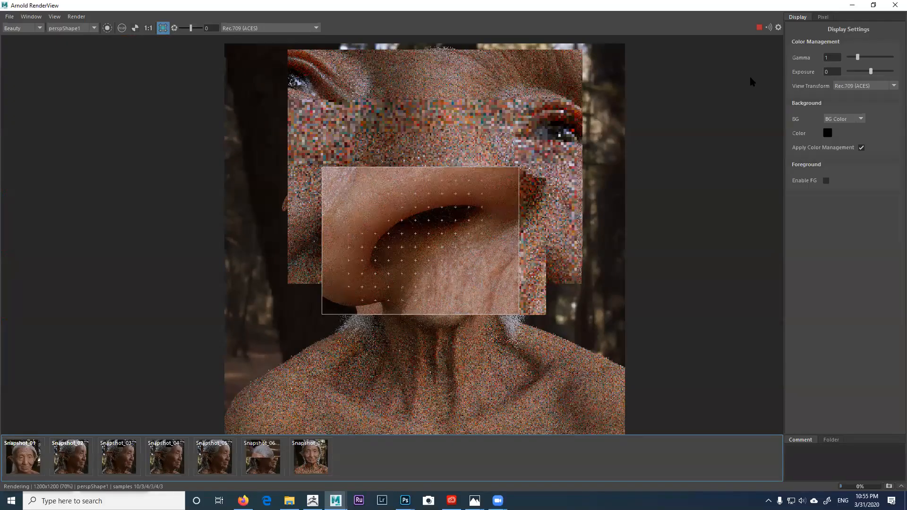
pyautogui.click(873, 5)
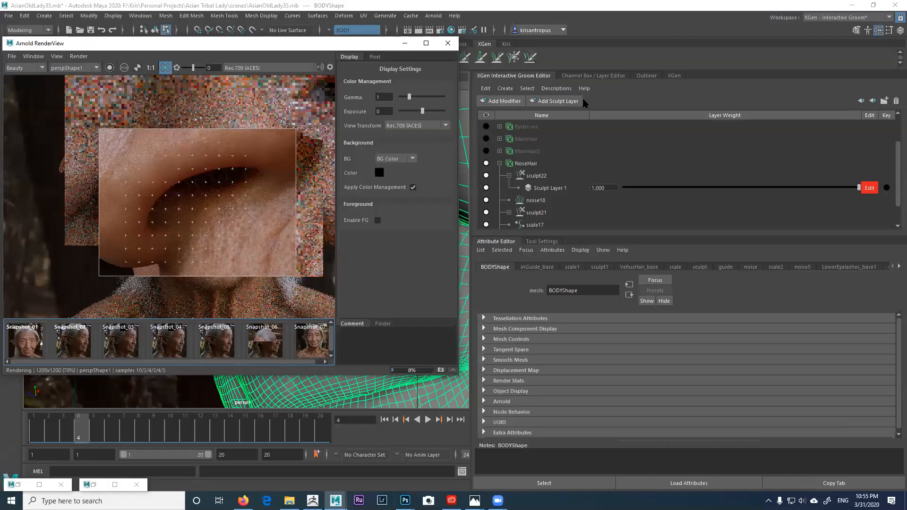
# Step: Move the RenderView aside, orbit around the nose and zoom the render to 141% on the nostril
pyautogui.moveTo(374, 45); pyautogui.dragTo(758, 96)
pyautogui.keyDown('alt'); pyautogui.moveTo(306, 178); pyautogui.dragTo(316, 187); pyautogui.keyUp('alt')
pyautogui.keyDown('alt'); pyautogui.moveTo(316, 187); pyautogui.dragTo(316, 187, button='middle'); pyautogui.keyUp('alt')
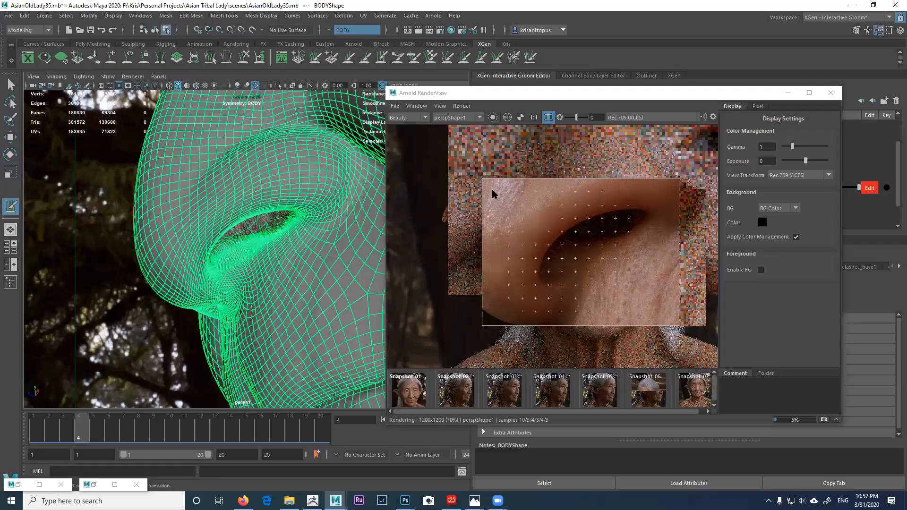
pyautogui.scroll(-1, 563, 208)
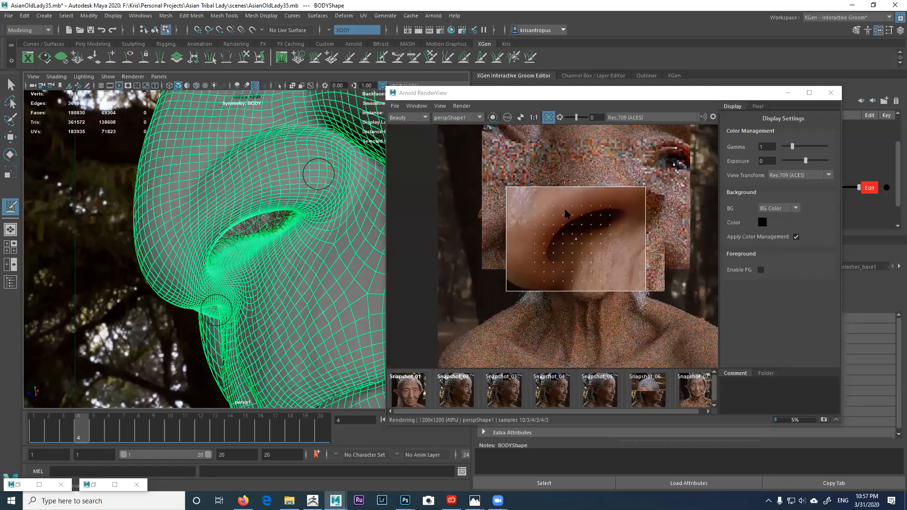
pyautogui.scroll(2, 564, 213)
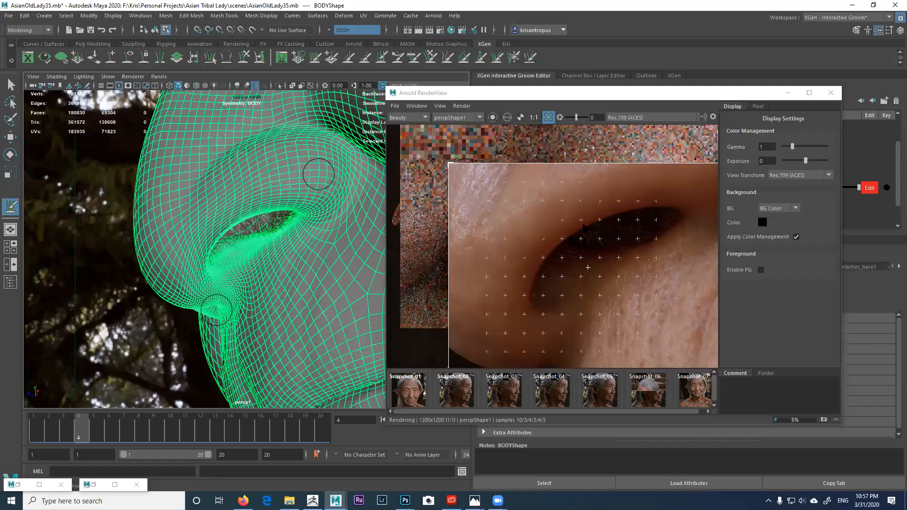
pyautogui.scroll(1, 587, 268)
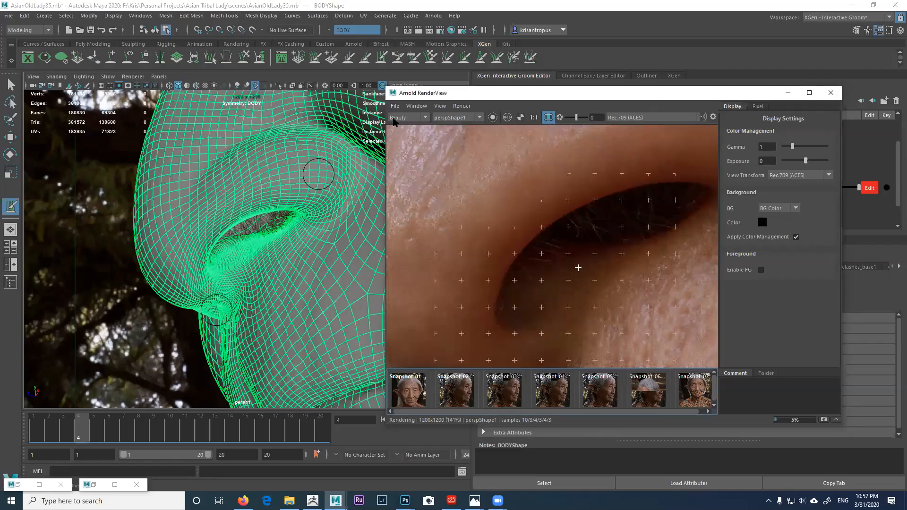
# Step: Return the RenderView and show the NoseHair description's NoseHair_Shape attributes
pyautogui.moveTo(655, 100); pyautogui.dragTo(366, 83)
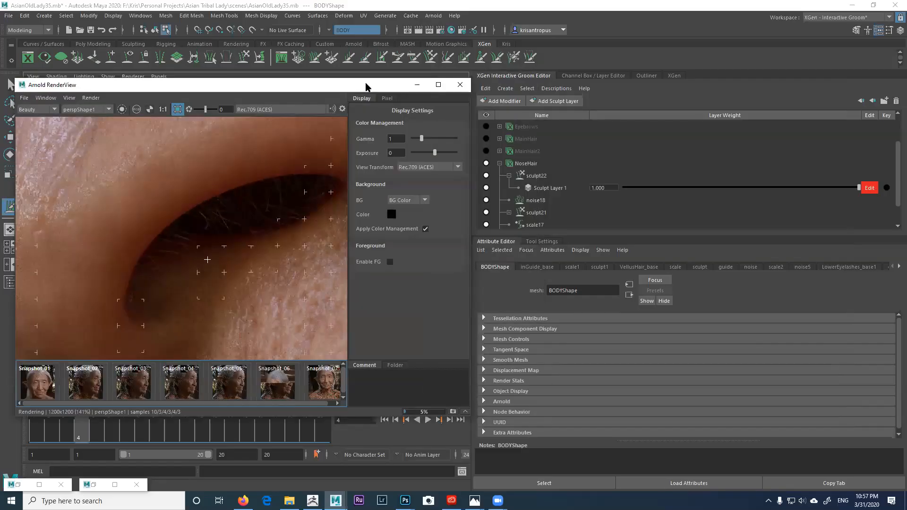
pyautogui.click(534, 166)
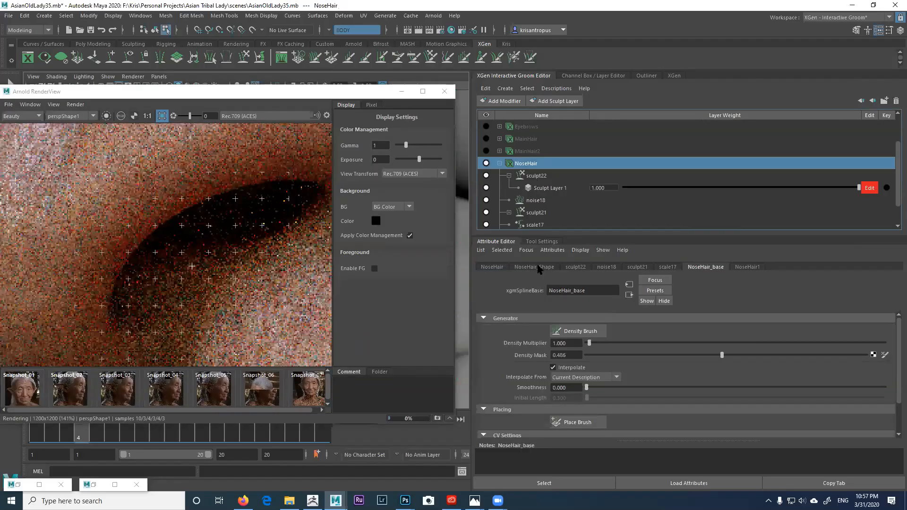
pyautogui.click(538, 268)
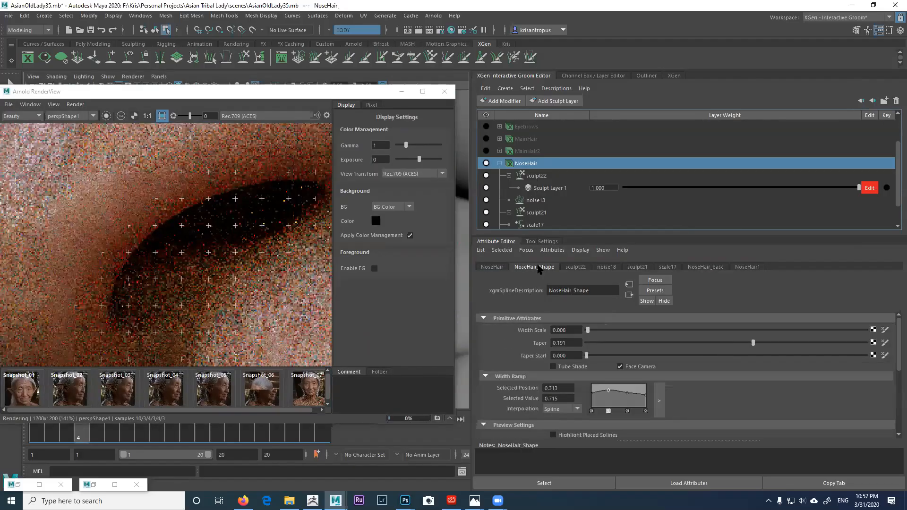
# Step: Change the NoseHair_Shape Width Scale from 0.006 to 0.007
pyautogui.click(571, 328)
pyautogui.press('BackSpace')
pyautogui.write('7')
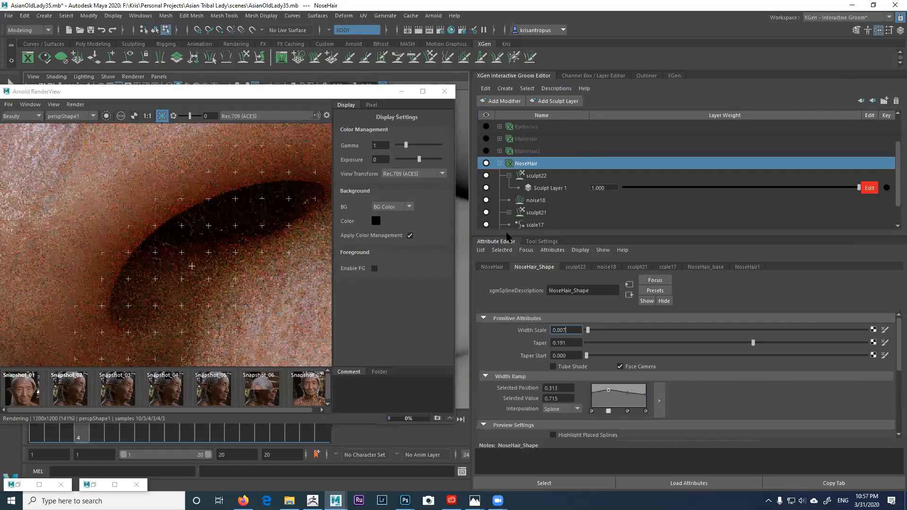
pyautogui.press('Return')
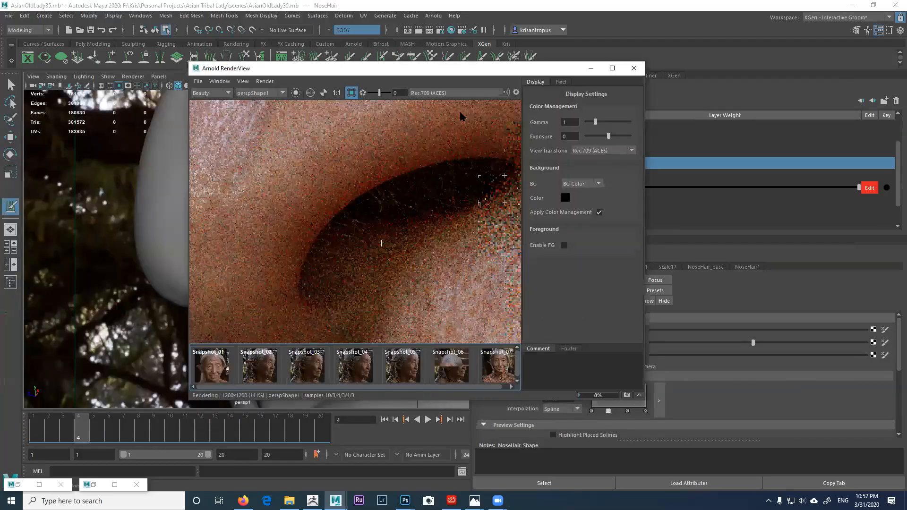
# Step: Zoom and pan the Arnold render around the nostril to judge the 0.007-width nose hairs
pyautogui.scroll(-1, 420, 174)
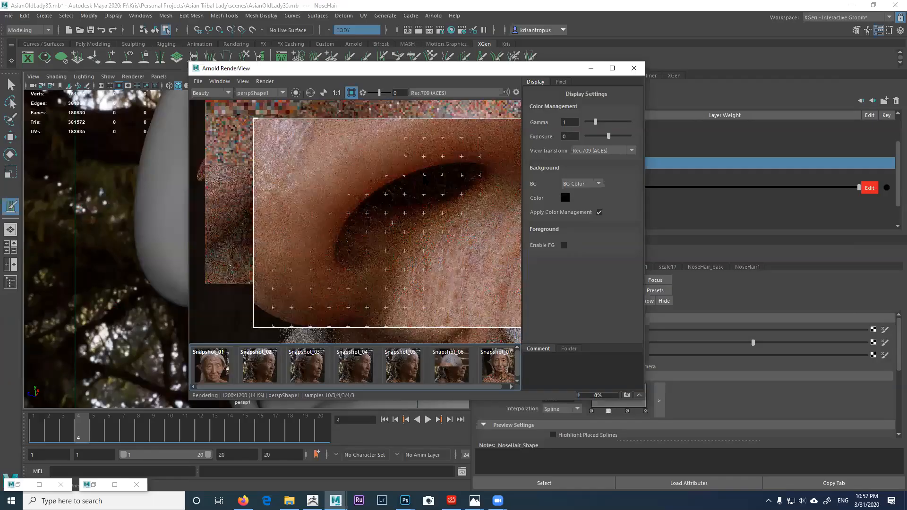
pyautogui.scroll(-1, 392, 223)
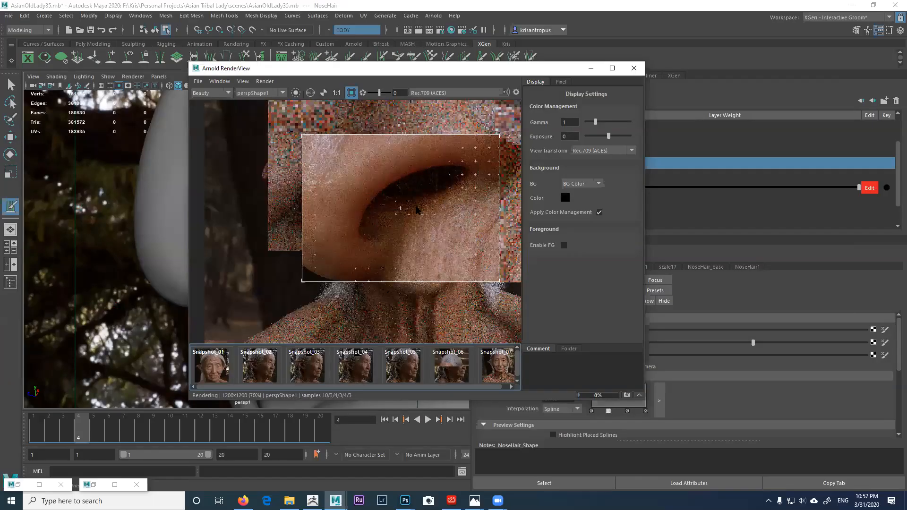
pyautogui.moveTo(445, 195); pyautogui.dragTo(415, 204, button='middle')
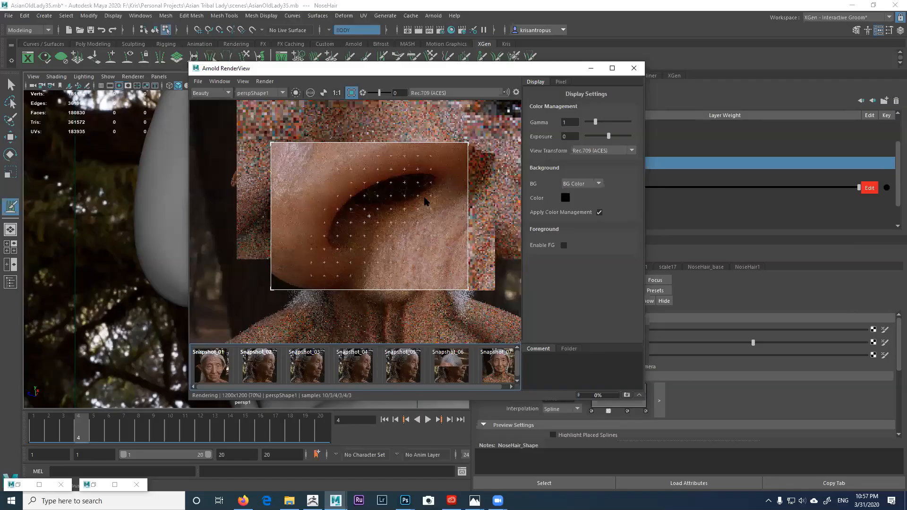
pyautogui.scroll(1, 414, 206)
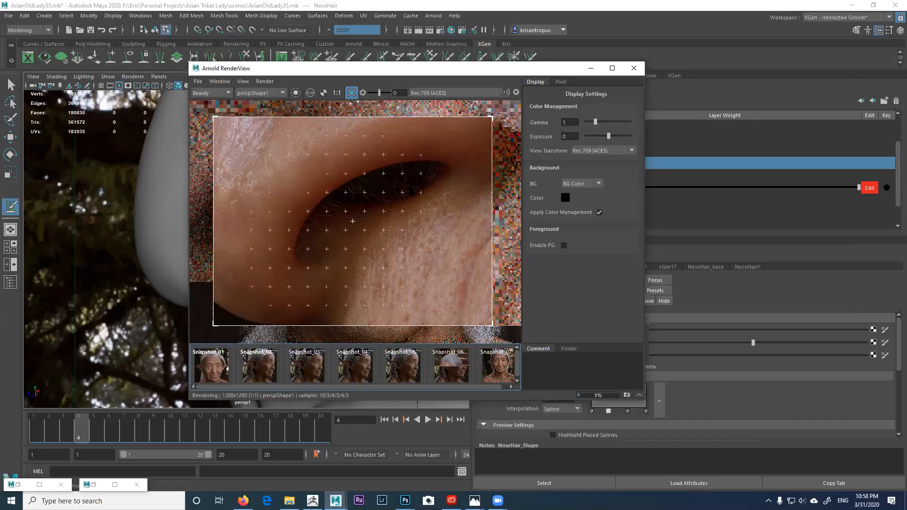
pyautogui.scroll(-2, 410, 192)
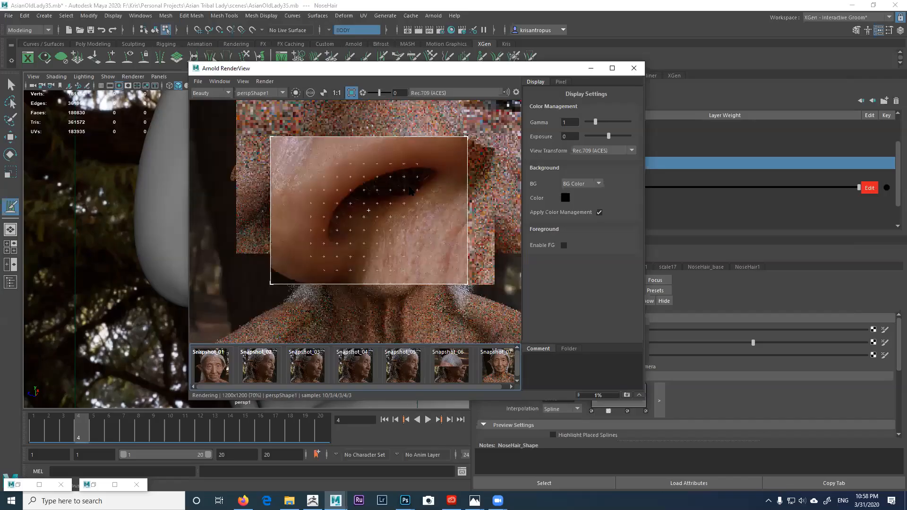
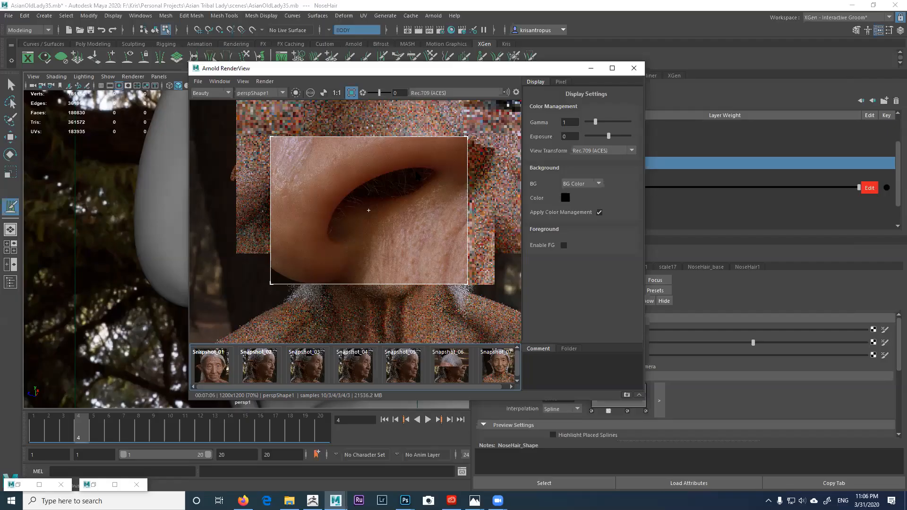
# Step: Maximize the Arnold RenderView and zoom in on the render
pyautogui.scroll(-2, 368, 210)
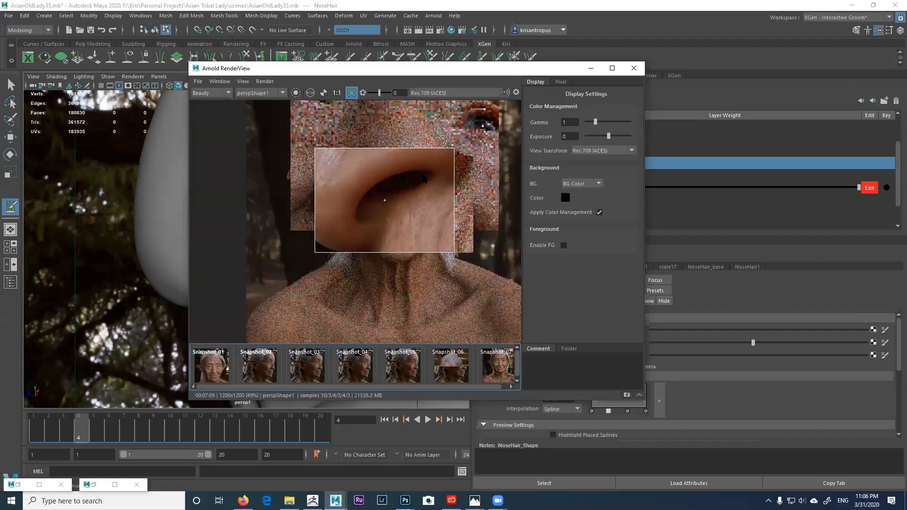
pyautogui.click(612, 68)
pyautogui.scroll(5, 505, 165)
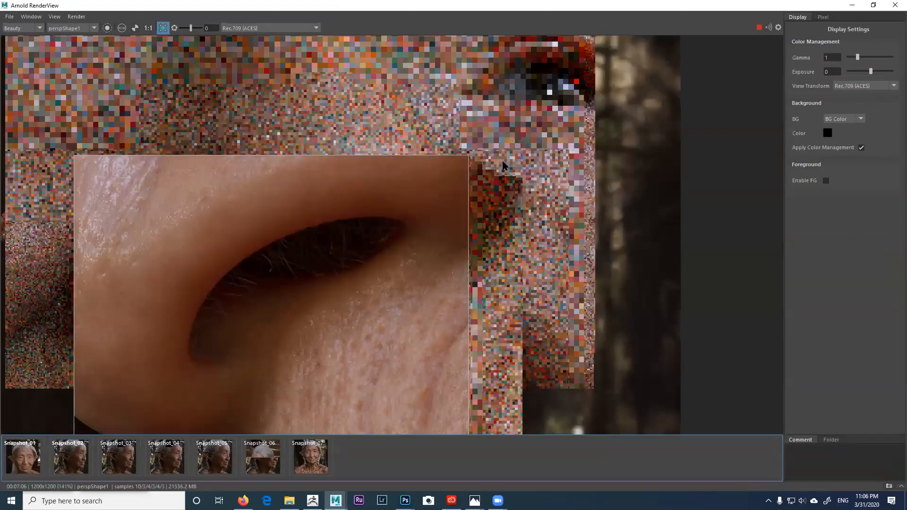
pyautogui.scroll(3, 502, 142)
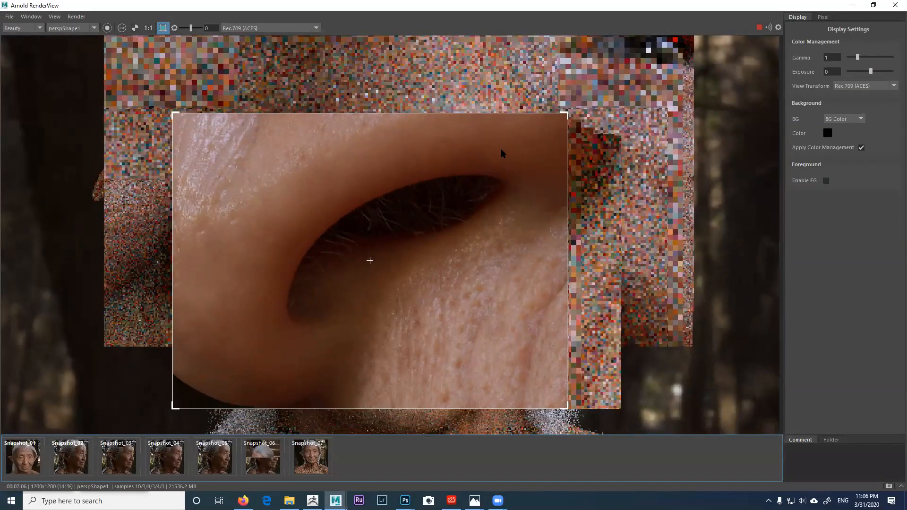
pyautogui.scroll(-2, 500, 151)
pyautogui.scroll(2, 461, 175)
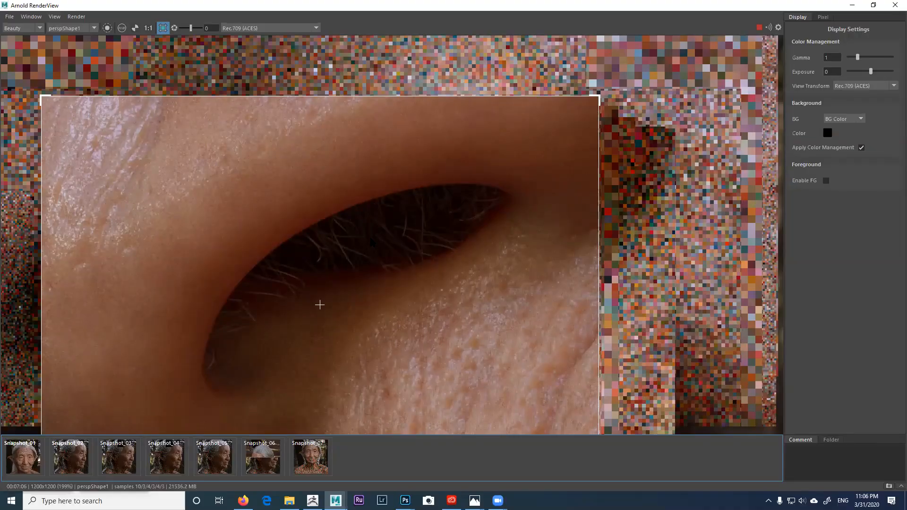
pyautogui.scroll(-1, 319, 304)
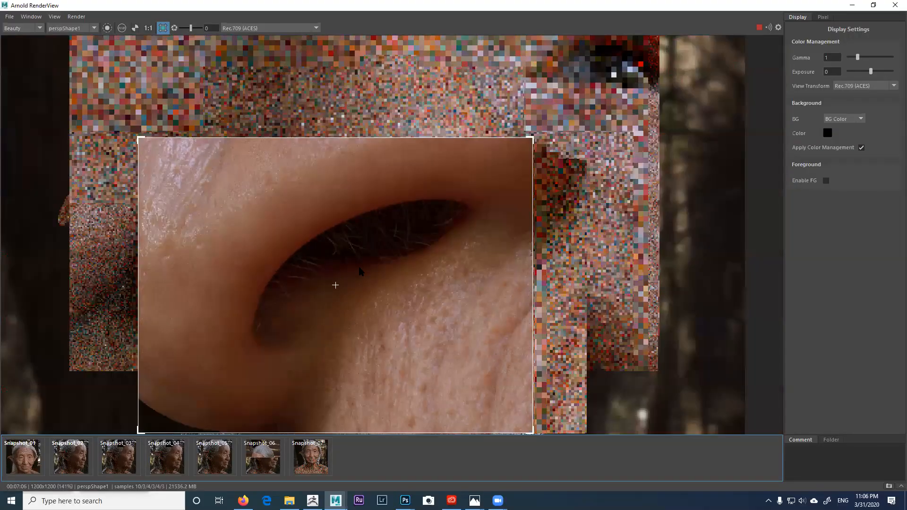
pyautogui.scroll(-4, 359, 271)
pyautogui.scroll(3, 359, 272)
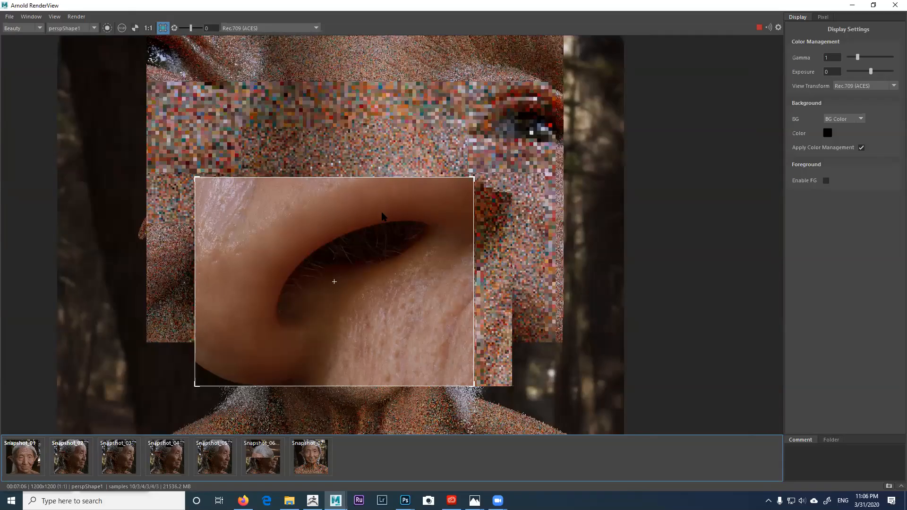
# Step: Pan the render onto the nostril and stop the in-progress render
pyautogui.moveTo(298, 243); pyautogui.dragTo(323, 230, button='middle')
pyautogui.scroll(1, 323, 230)
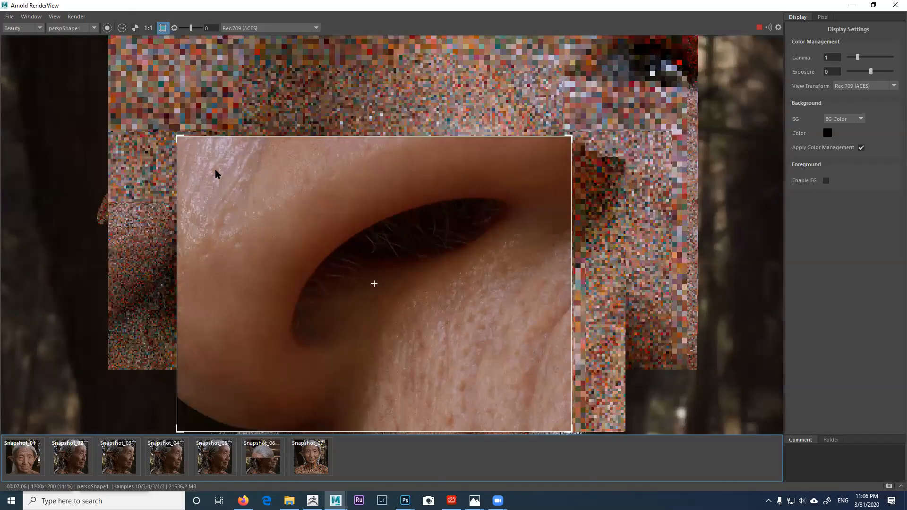
pyautogui.moveTo(443, 292); pyautogui.dragTo(409, 241, button='middle')
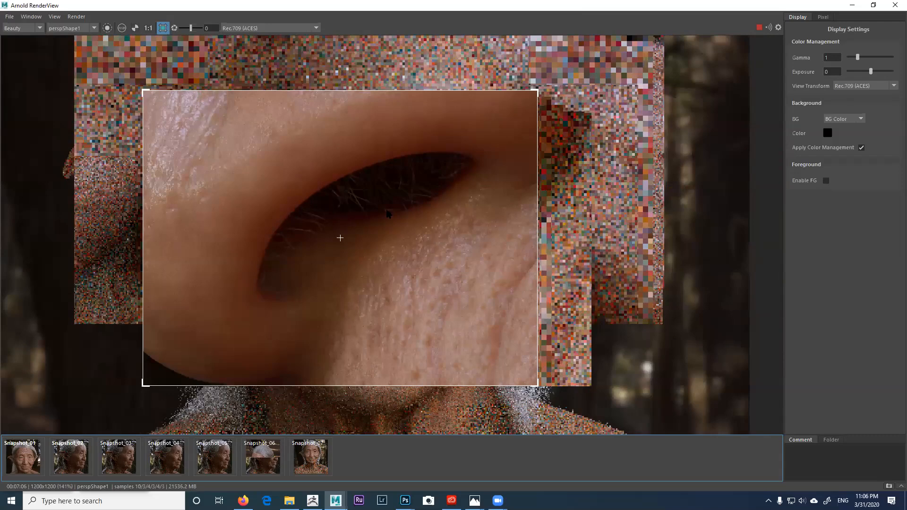
pyautogui.moveTo(389, 212); pyautogui.dragTo(429, 214, button='middle')
pyautogui.click(757, 28)
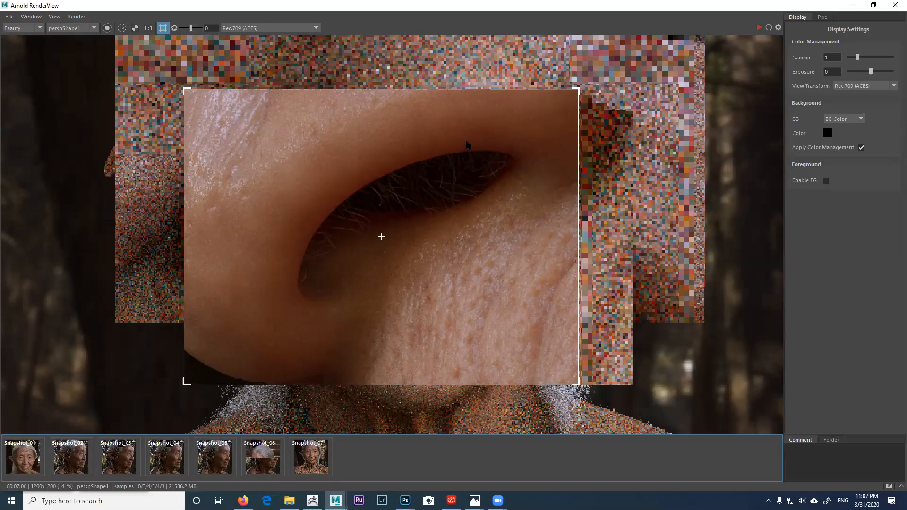
# Step: Shrink the render region to the upper nose skin and store a snapshot
pyautogui.moveTo(578, 383); pyautogui.dragTo(308, 230)
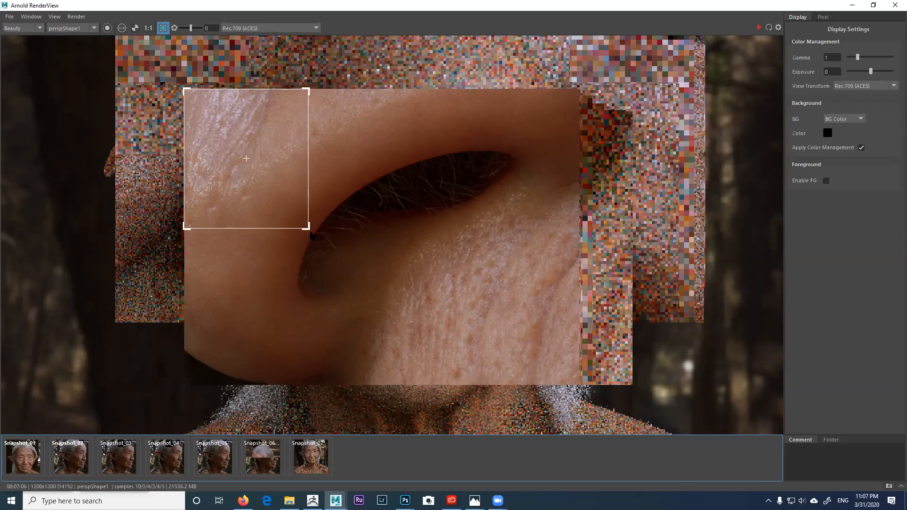
pyautogui.click(55, 17)
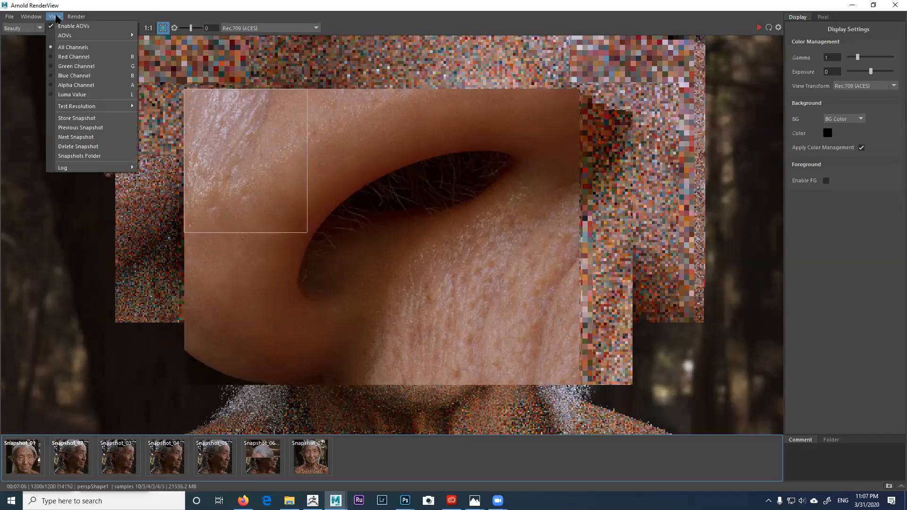
pyautogui.click(75, 118)
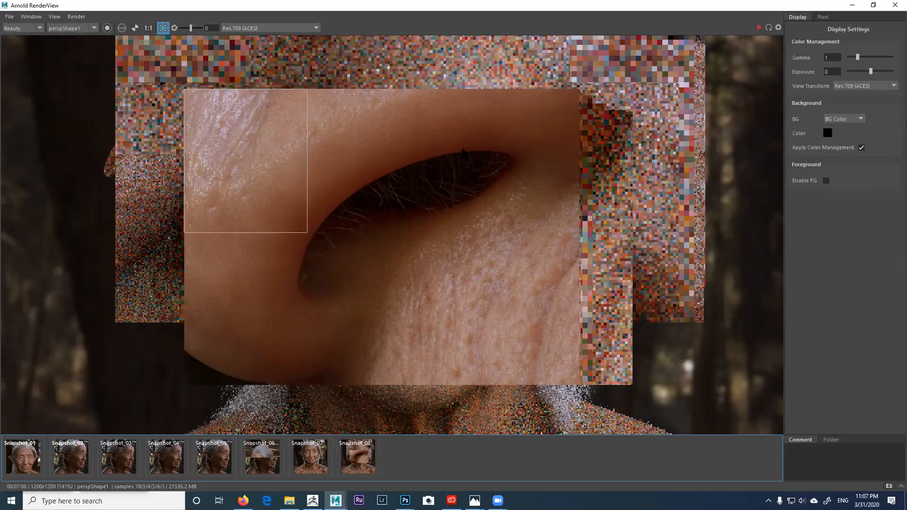
pyautogui.click(873, 5)
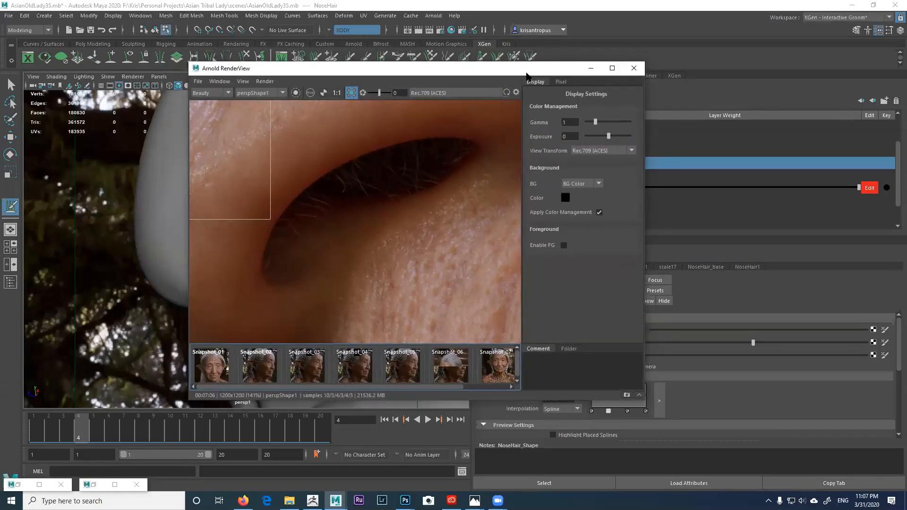
pyautogui.moveTo(527, 75); pyautogui.dragTo(430, 146)
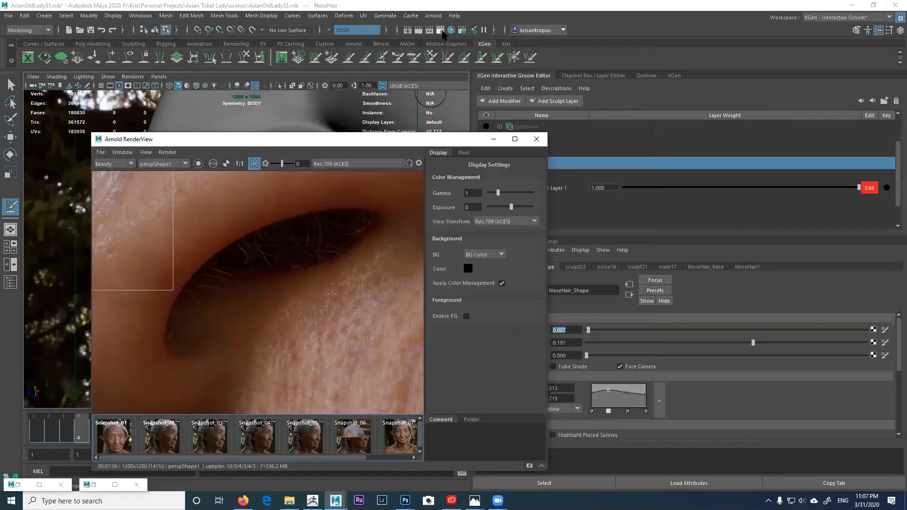
# Step: In Render Settings, set Camera (AA) samples to 12 and turn off Progressive Render
pyautogui.click(440, 30)
pyautogui.moveTo(299, 94); pyautogui.dragTo(765, 53)
pyautogui.moveTo(631, 151); pyautogui.dragTo(614, 151)
pyautogui.write('12')
pyautogui.press('Return')
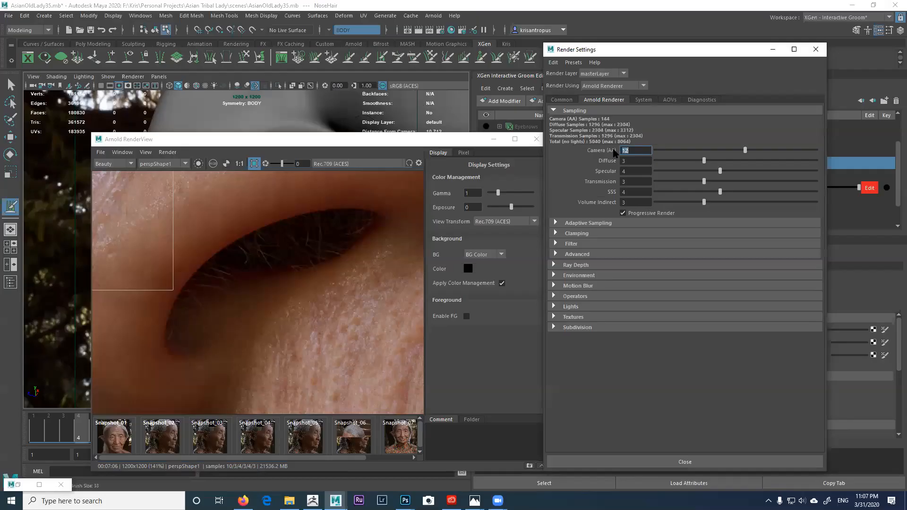
pyautogui.click(623, 212)
# Step: Reposition and widen the RenderView window, then frame the region box
pyautogui.moveTo(417, 142); pyautogui.dragTo(379, 102)
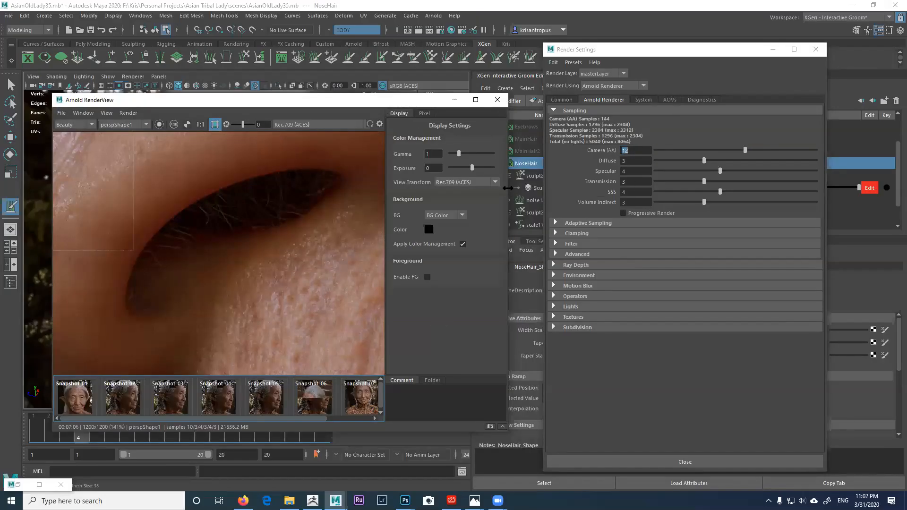
pyautogui.moveTo(507, 188); pyautogui.dragTo(619, 189)
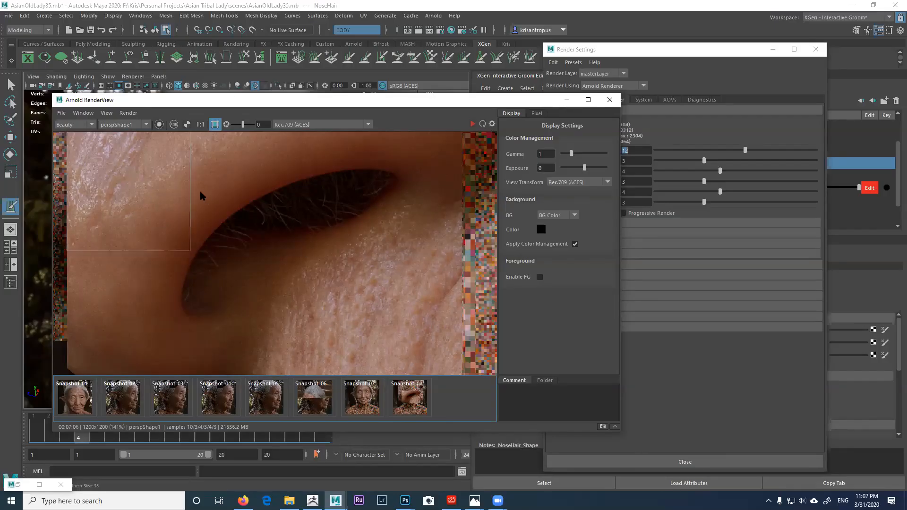
pyautogui.scroll(-3, 200, 195)
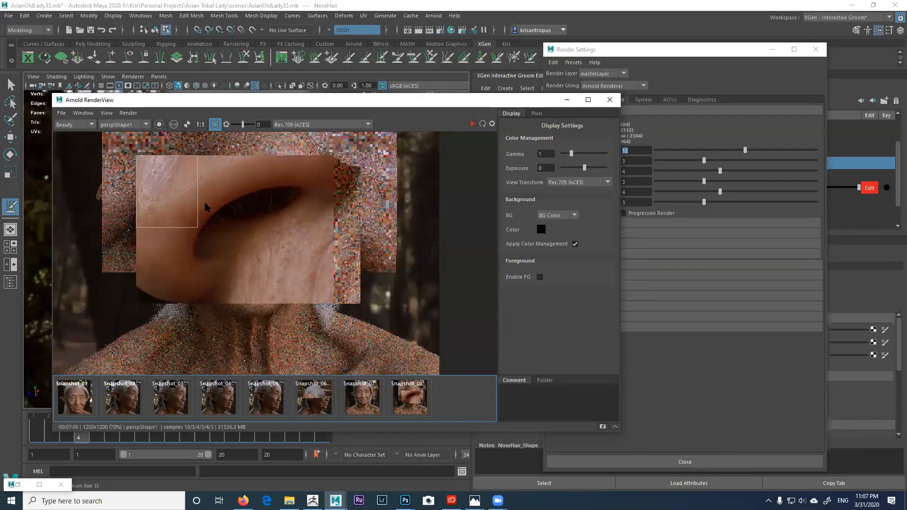
pyautogui.scroll(3, 205, 206)
pyautogui.scroll(-1, 204, 206)
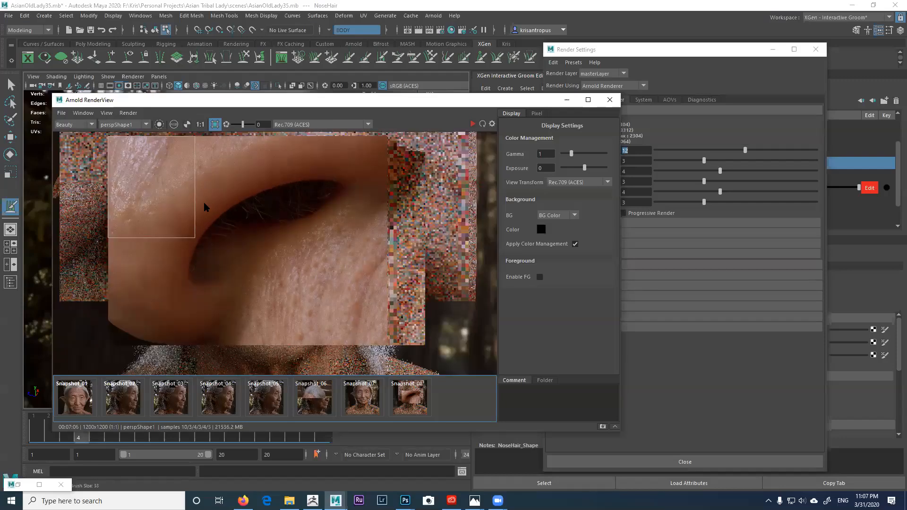
pyautogui.scroll(1, 165, 192)
pyautogui.moveTo(165, 192); pyautogui.dragTo(184, 202, button='middle')
# Step: Re-render the upper nose skin region at 12 Camera AA samples
pyautogui.click(472, 124)
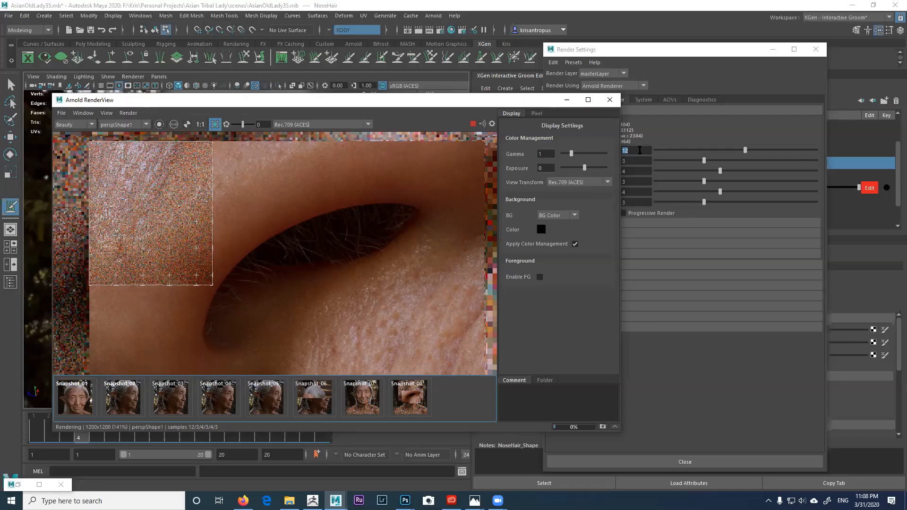
pyautogui.click(694, 52)
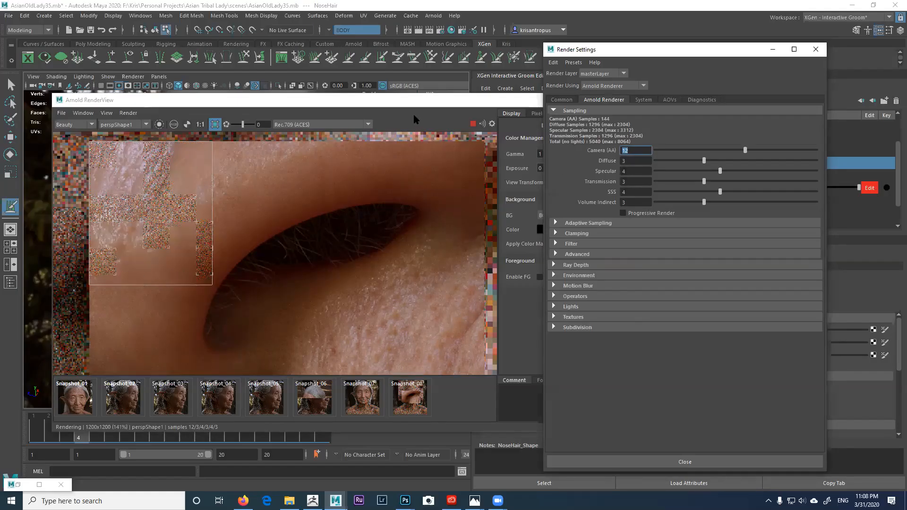
pyautogui.click(384, 156)
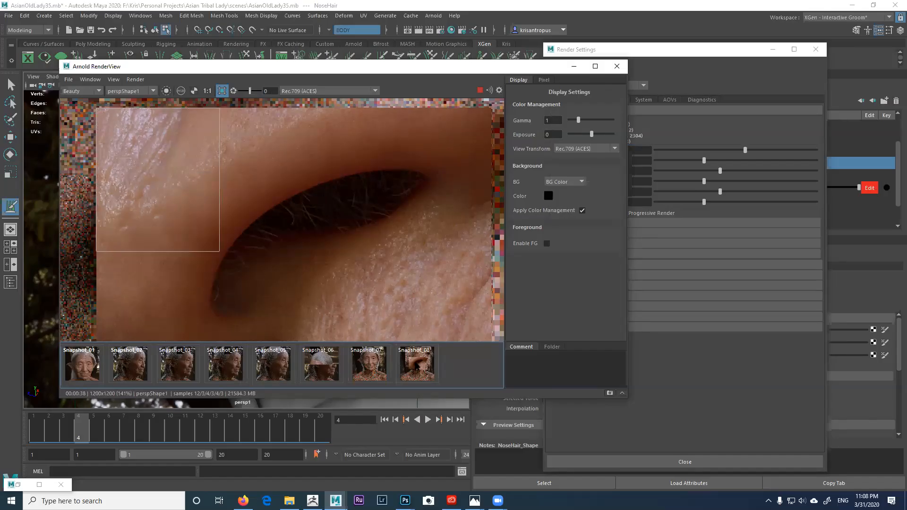
# Step: Compare Snapshot_08 against the live eyelid render
pyautogui.click(419, 368)
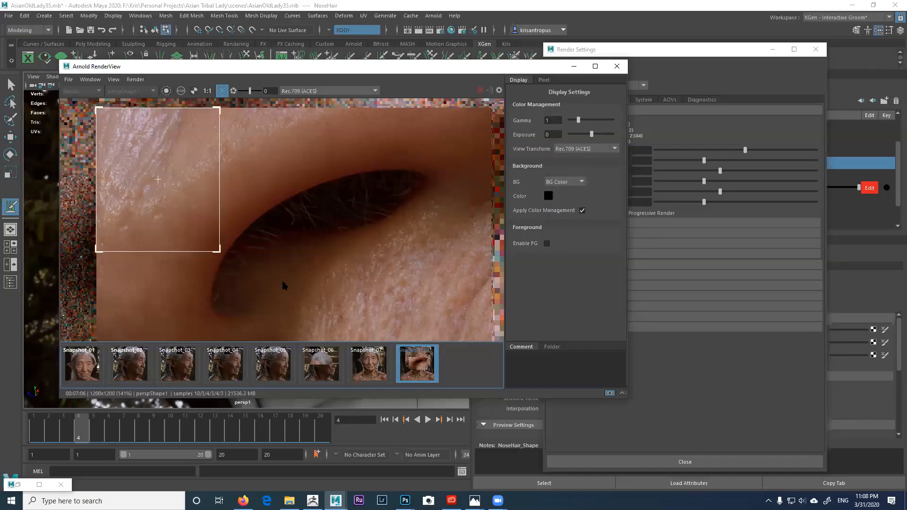
pyautogui.click(418, 369)
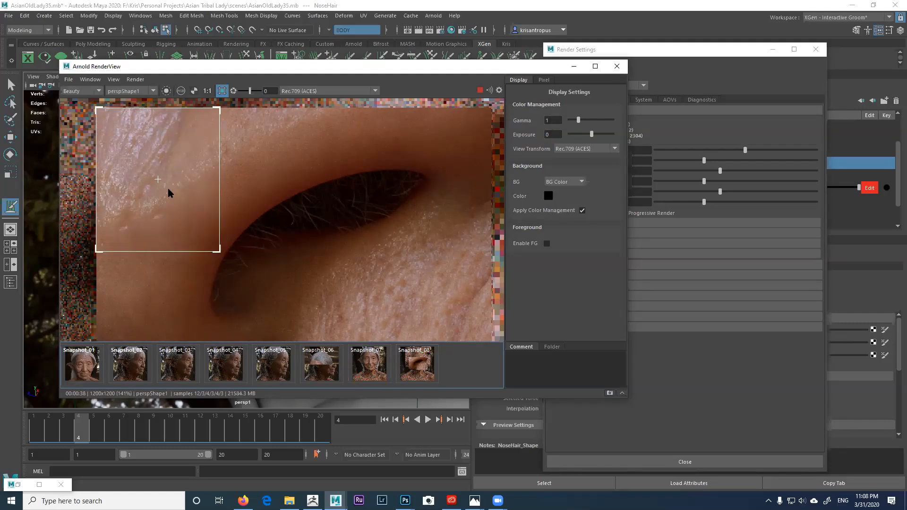
pyautogui.click(416, 367)
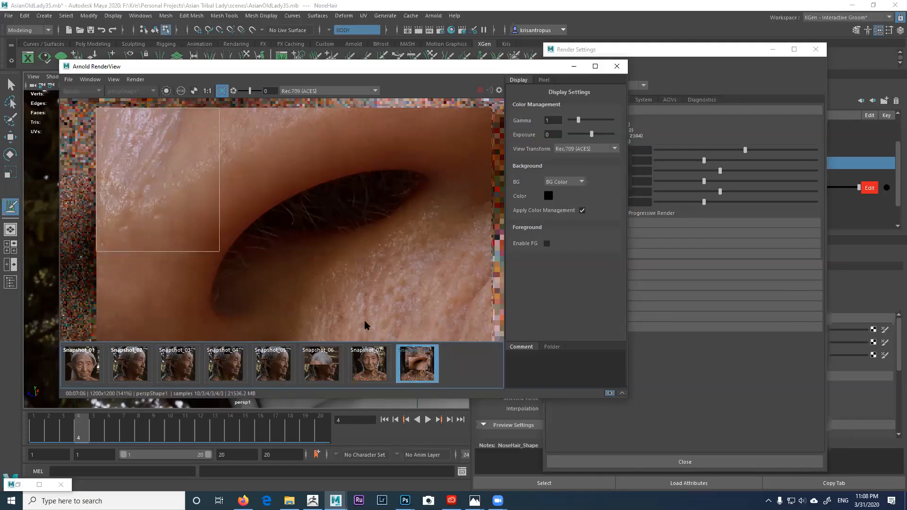
pyautogui.scroll(-1, 194, 183)
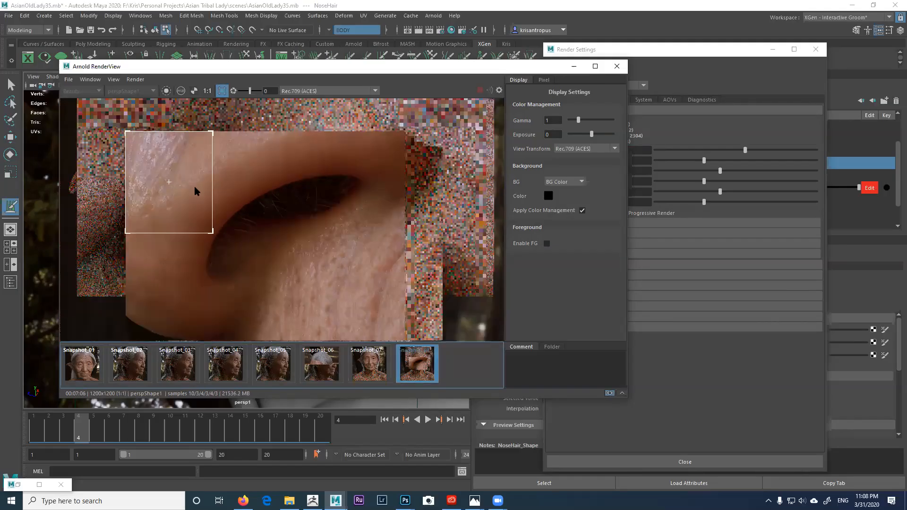
pyautogui.scroll(1, 195, 181)
pyautogui.scroll(-1, 197, 183)
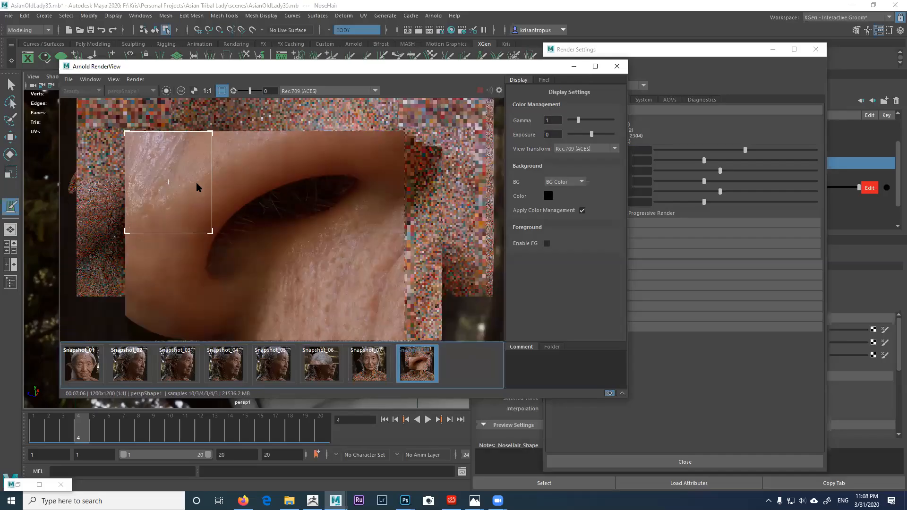
pyautogui.scroll(1, 190, 173)
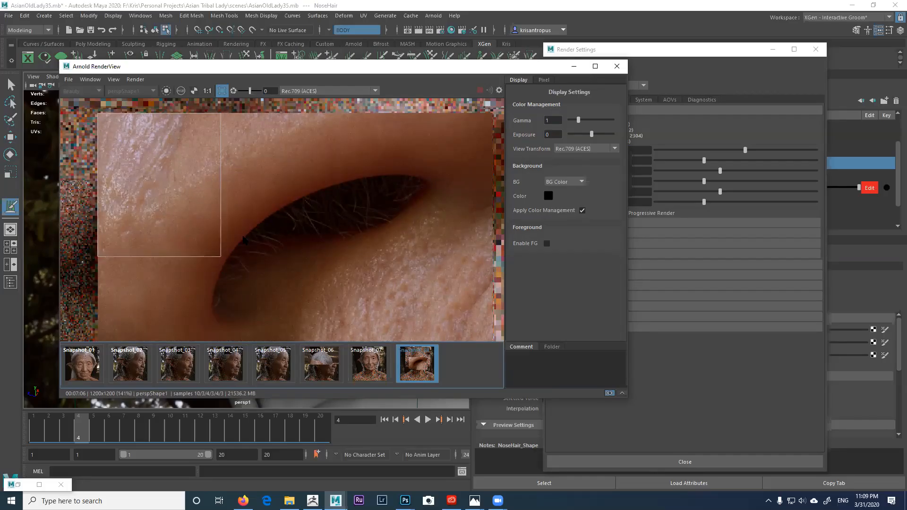
pyautogui.click(417, 371)
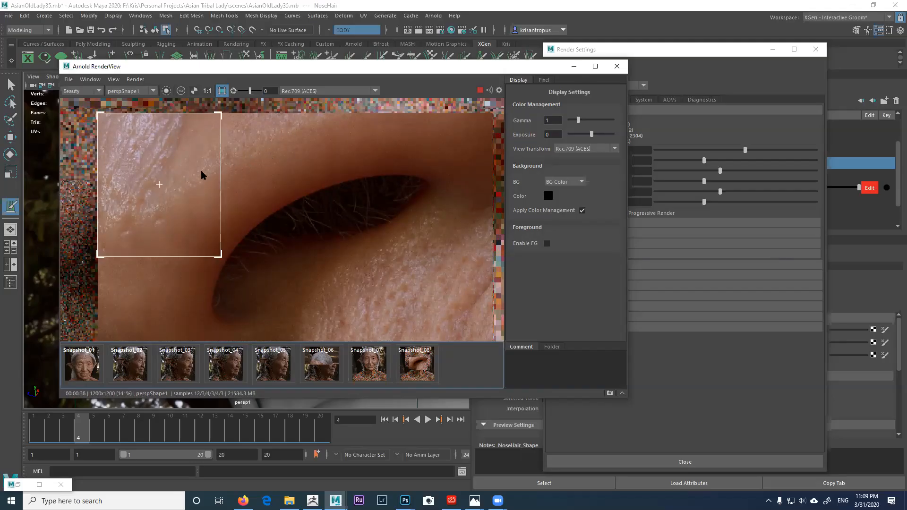
# Step: Zoom out the render and move the RenderView window lower on screen
pyautogui.scroll(2, 186, 205)
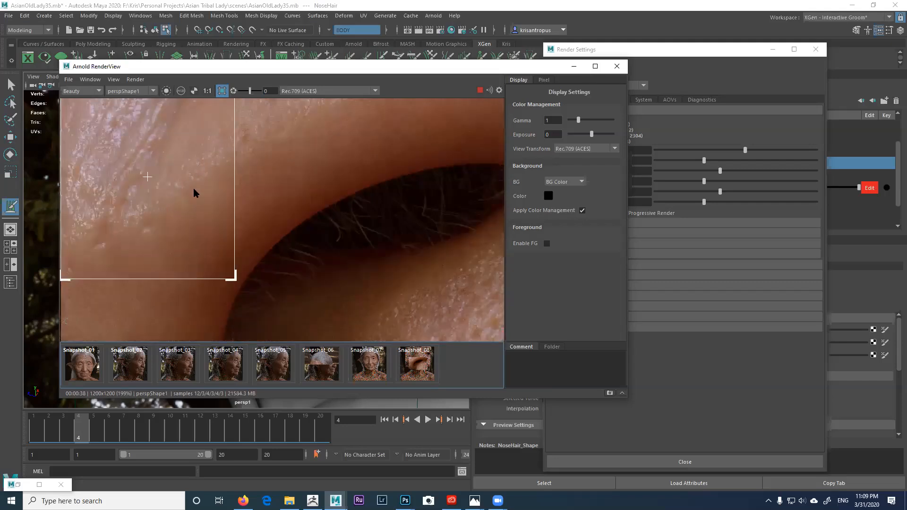
pyautogui.scroll(-2, 189, 189)
pyautogui.scroll(2, 175, 186)
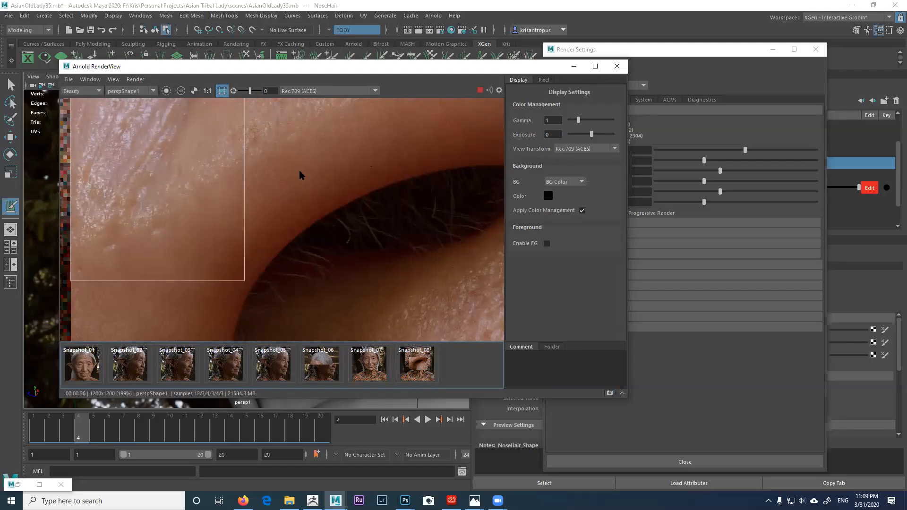
pyautogui.scroll(-1, 299, 169)
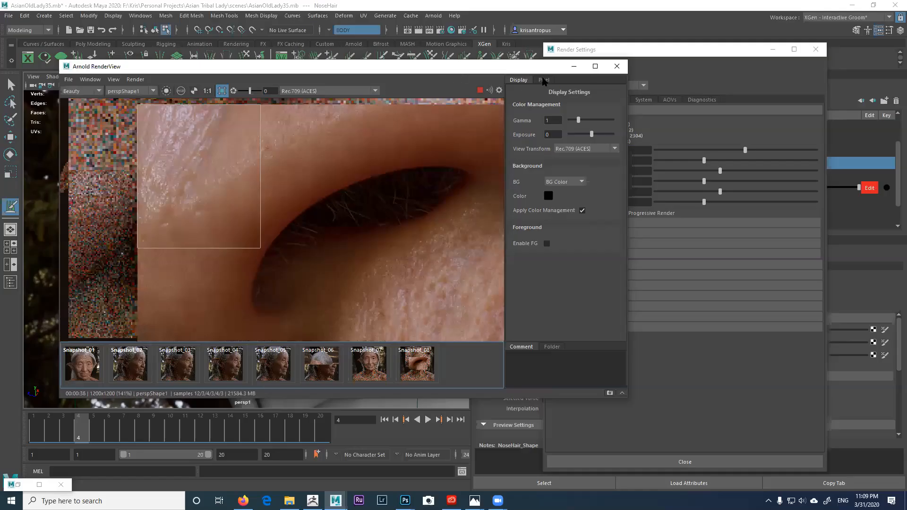
pyautogui.moveTo(542, 66); pyautogui.dragTo(519, 66)
pyautogui.moveTo(754, 56); pyautogui.dragTo(751, 58)
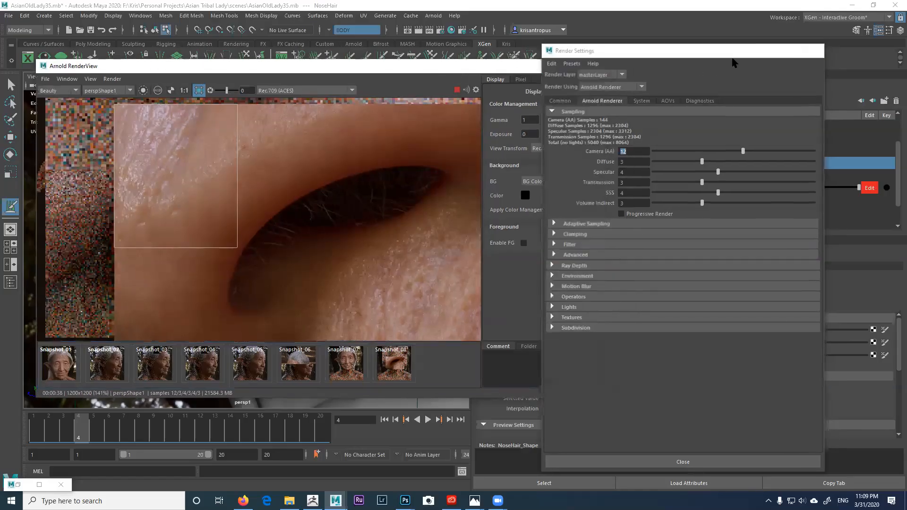
pyautogui.moveTo(478, 67); pyautogui.dragTo(473, 175)
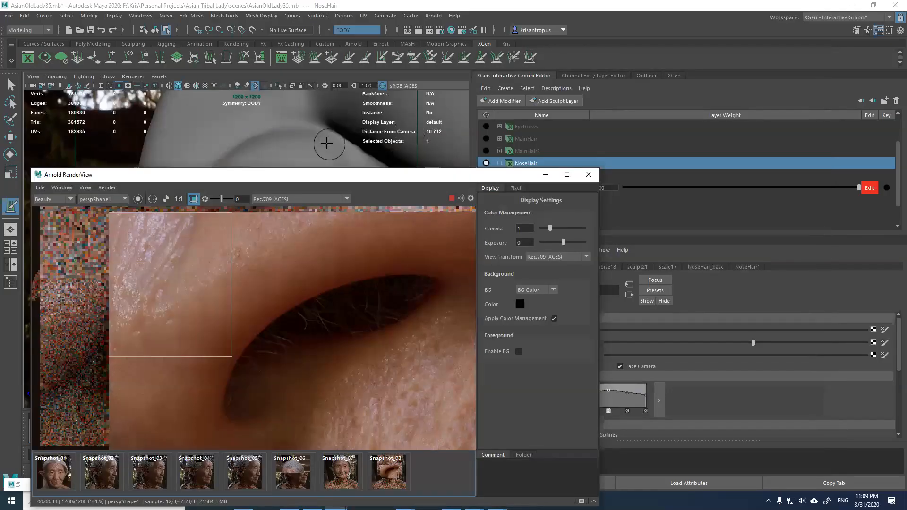
# Step: Switch to the Select tool in object mode on BODY and show the Channel Box
pyautogui.click(11, 86)
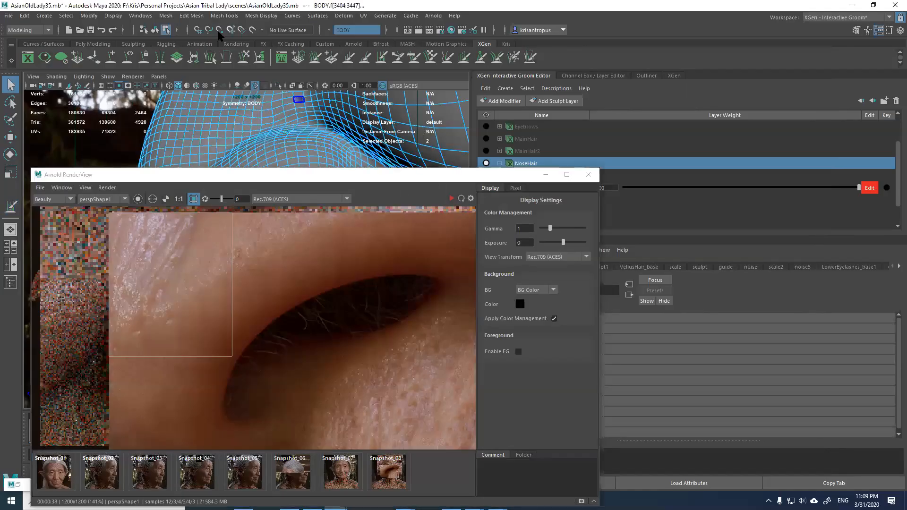
pyautogui.click(154, 29)
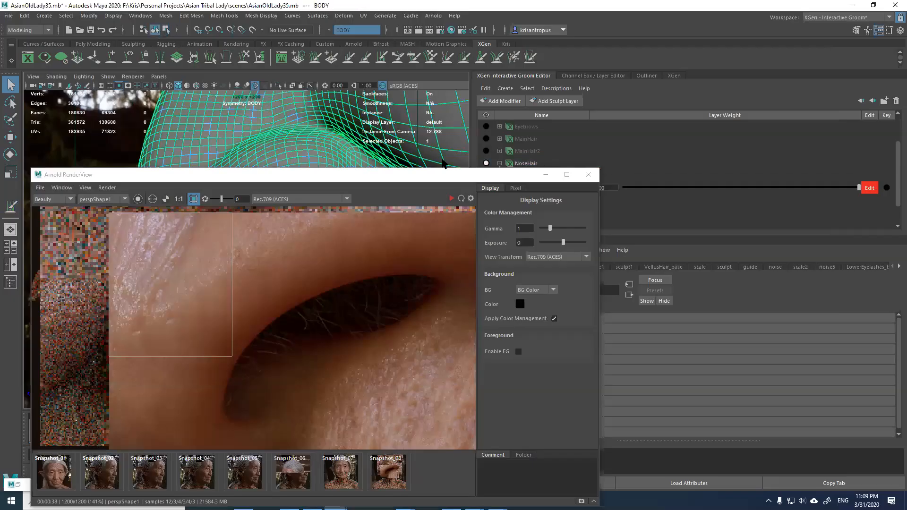
pyautogui.moveTo(485, 178); pyautogui.dragTo(301, 112)
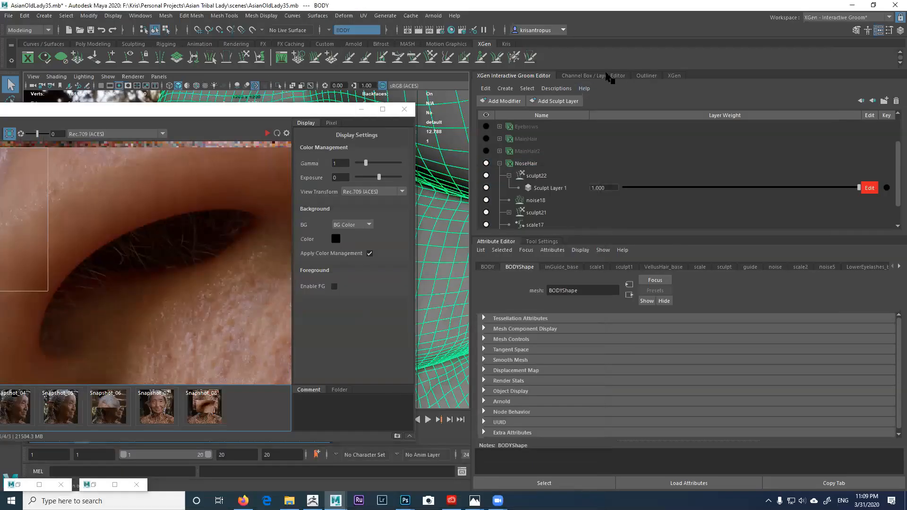
pyautogui.click(608, 76)
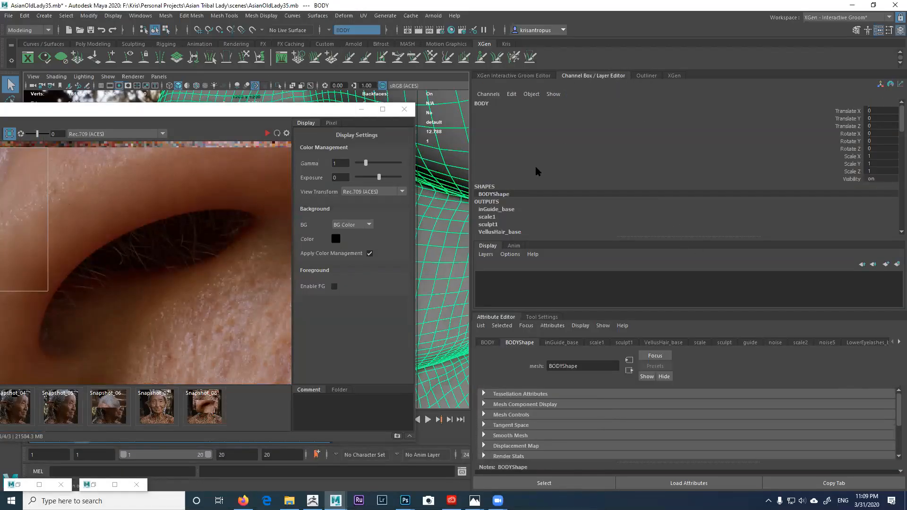
# Step: Open the OLDLADY_SKIN shader and expand Geometry to show aiCellNoise1 as bump mapping
pyautogui.click(897, 344)
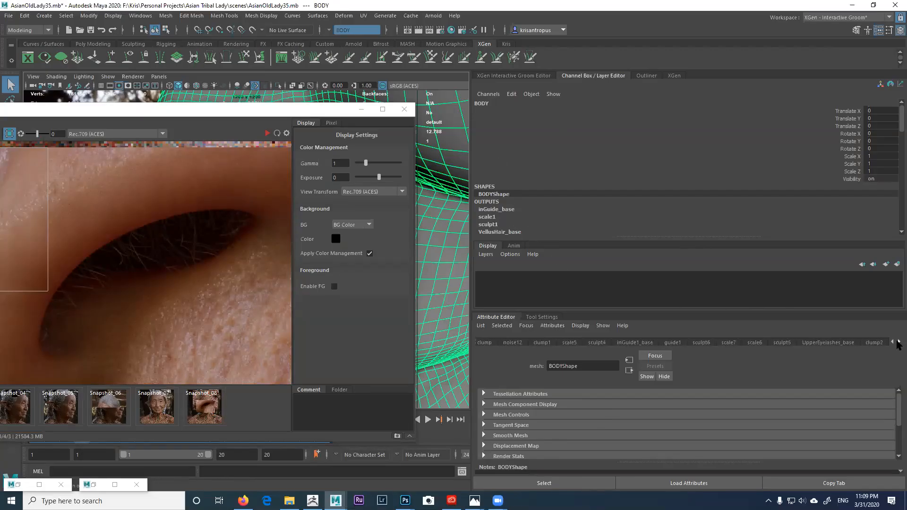
pyautogui.click(898, 343)
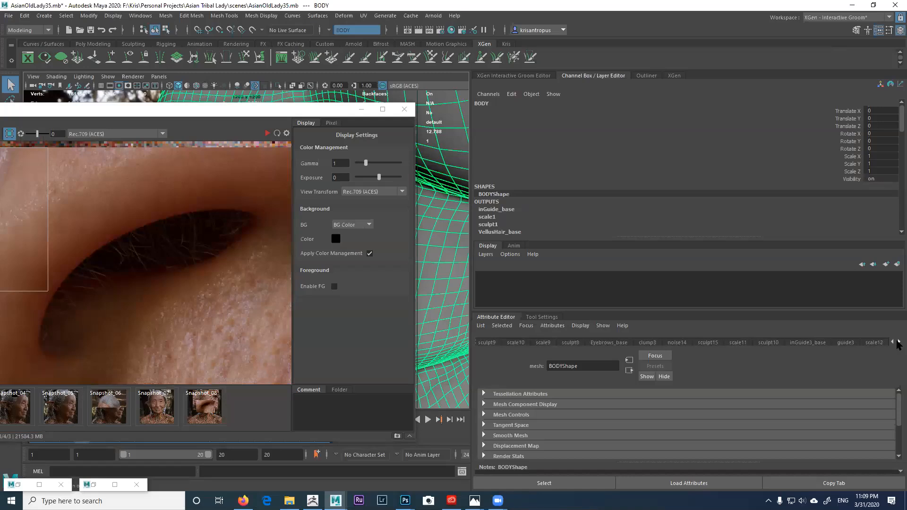
pyautogui.click(897, 344)
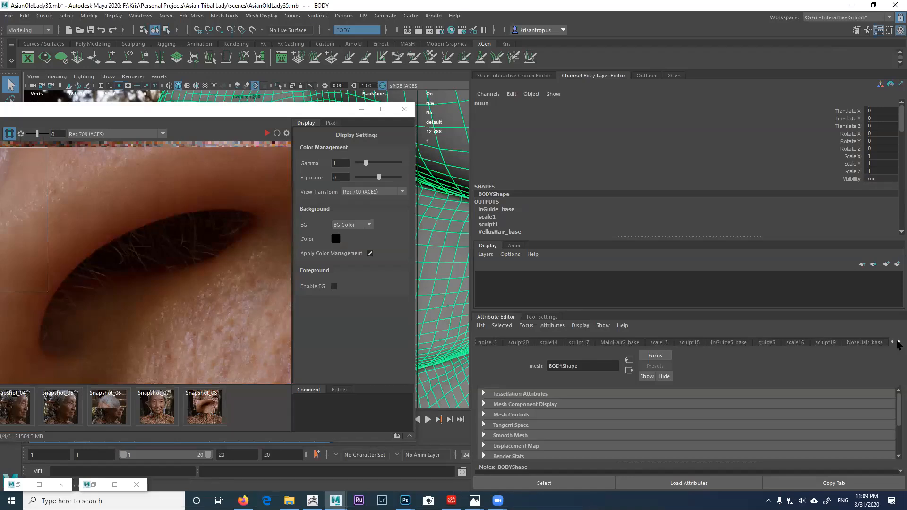
pyautogui.click(898, 344)
pyautogui.click(874, 343)
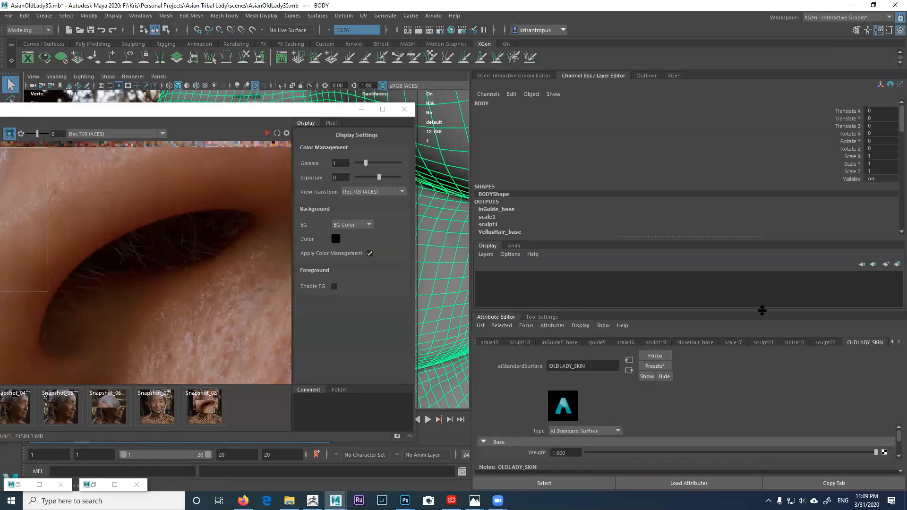
pyautogui.moveTo(761, 312); pyautogui.dragTo(755, 215)
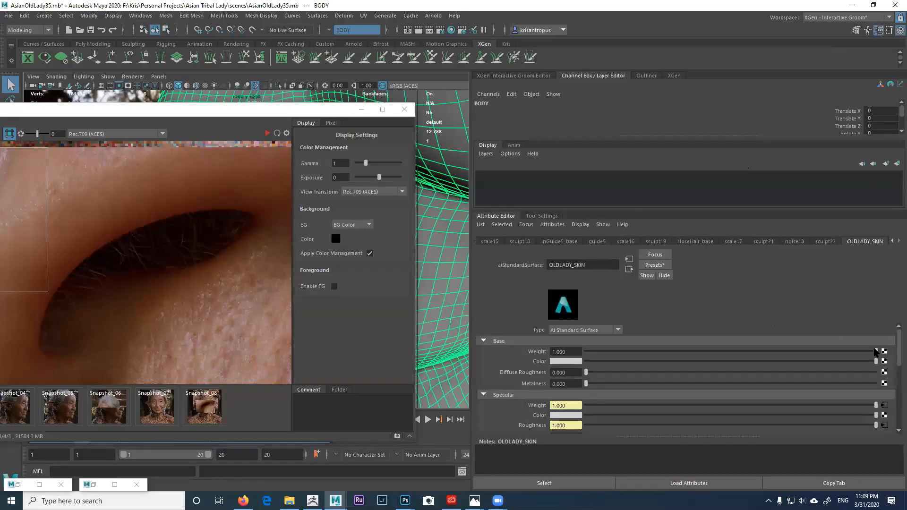
pyautogui.moveTo(897, 357); pyautogui.dragTo(898, 414)
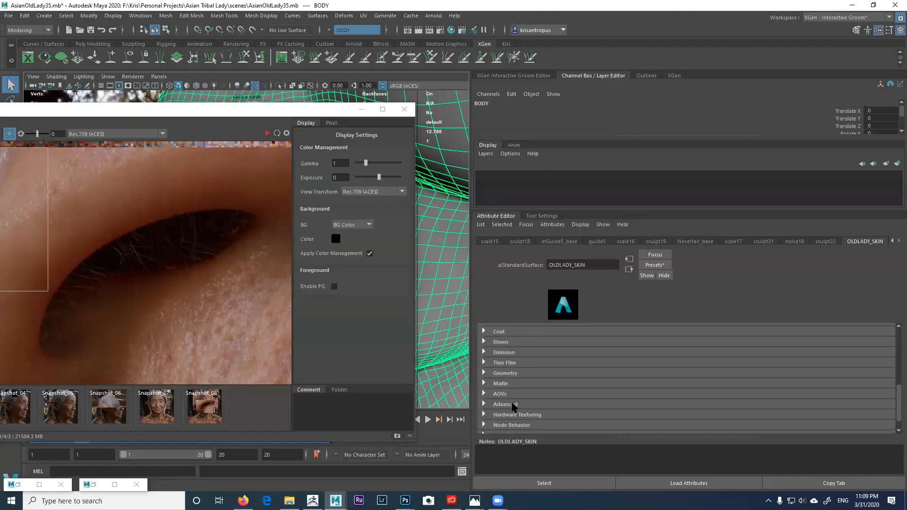
pyautogui.click(513, 377)
pyautogui.scroll(-1, 649, 401)
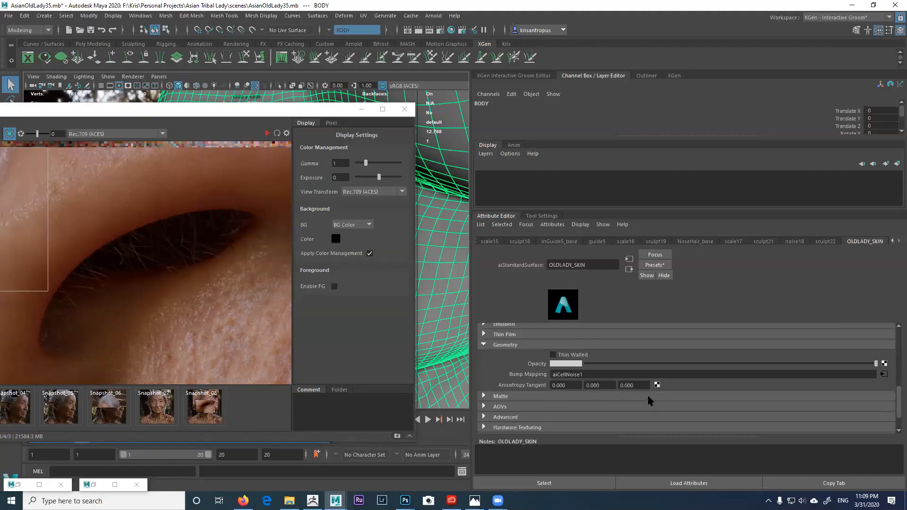
# Step: Open aiCellNoise1 and set Octaves 3 and Lacunarity 1.500
pyautogui.click(884, 374)
pyautogui.scroll(1, 897, 374)
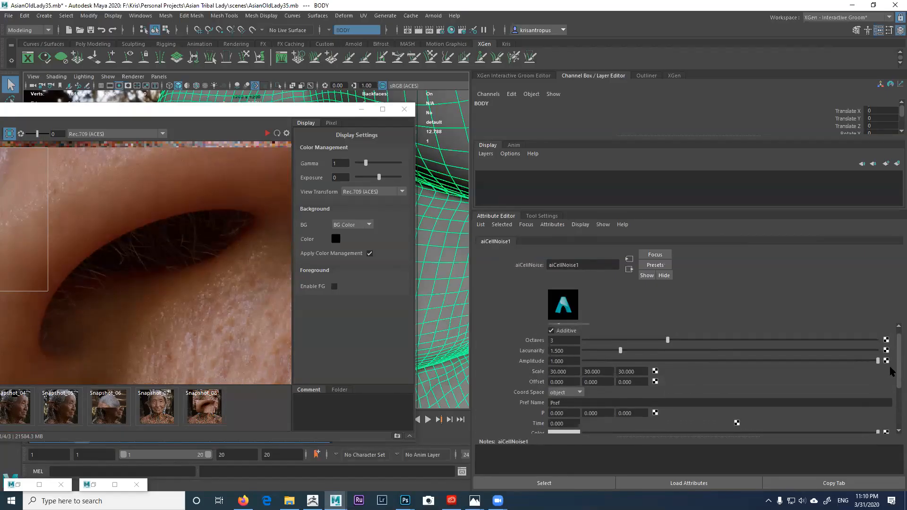
pyautogui.click(560, 339)
pyautogui.click(555, 350)
pyautogui.write('1.500')
pyautogui.press('Tab')
pyautogui.press('Tab')
pyautogui.press('Tab')
pyautogui.press('Tab')
# Step: Pan the render to the cheek below the eye and open the bump2d1 node
pyautogui.click(258, 111)
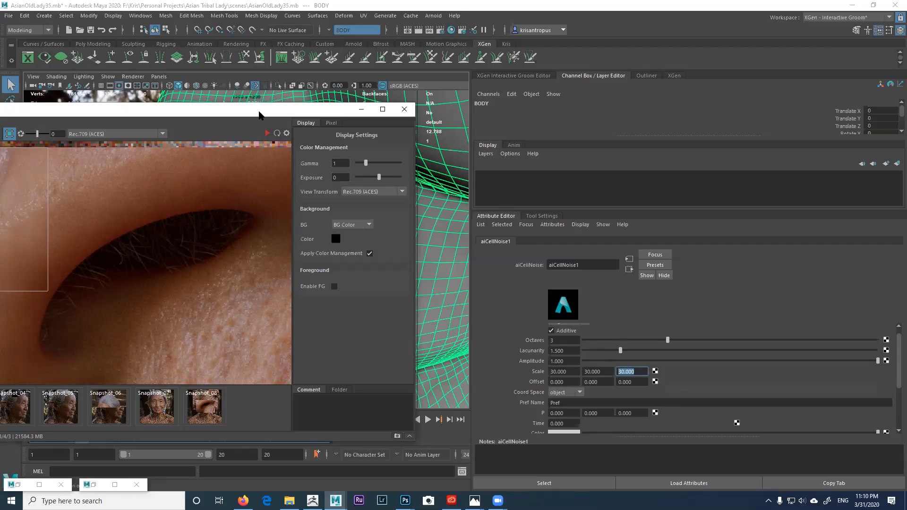
pyautogui.moveTo(259, 115); pyautogui.dragTo(340, 115)
pyautogui.moveTo(277, 269); pyautogui.dragTo(251, 211, button='middle')
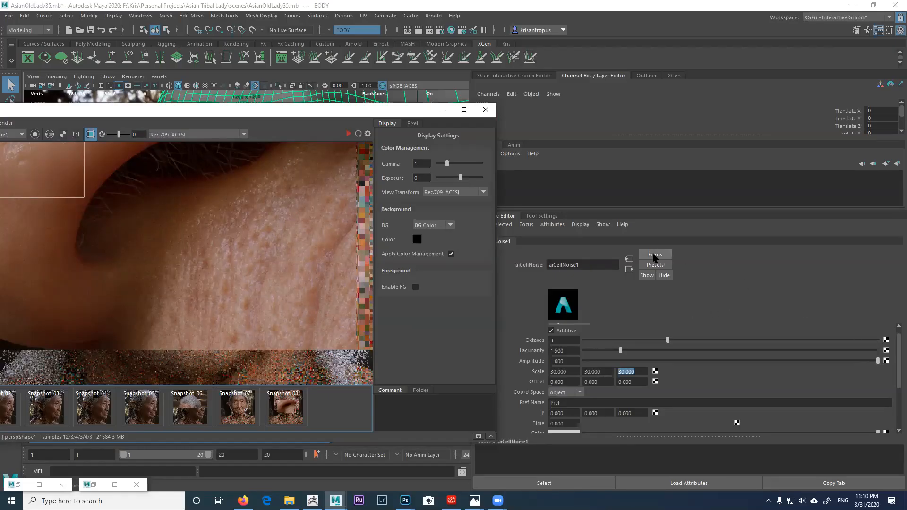
pyautogui.click(628, 269)
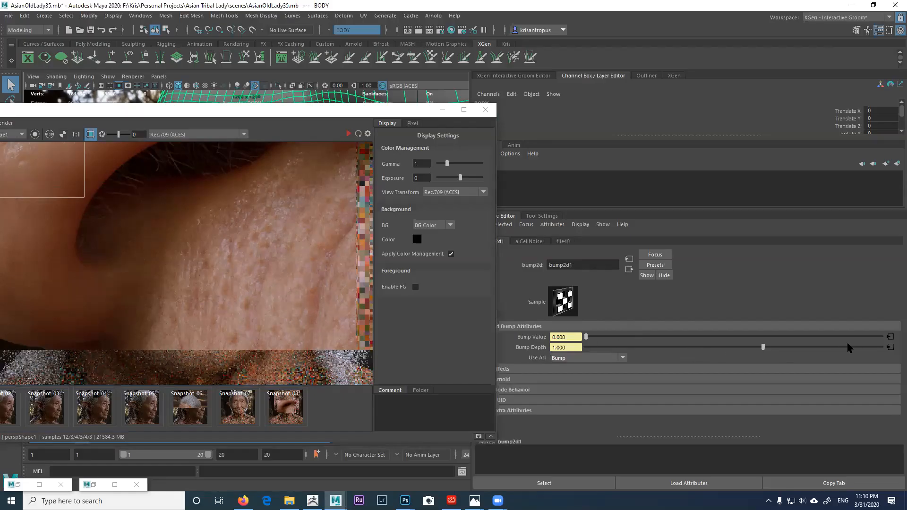
# Step: Open the file40 texture and expand Color Balance to its -1.800 Exposure
pyautogui.click(889, 347)
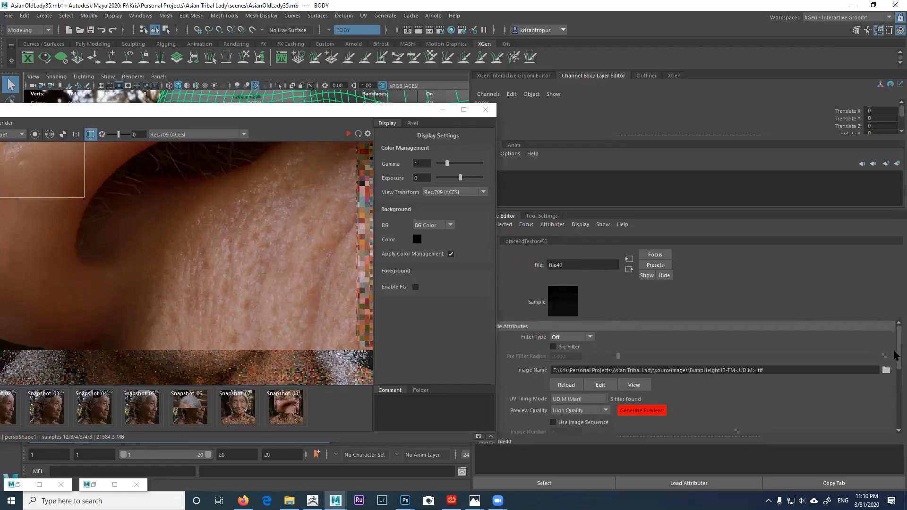
pyautogui.scroll(-5, 898, 359)
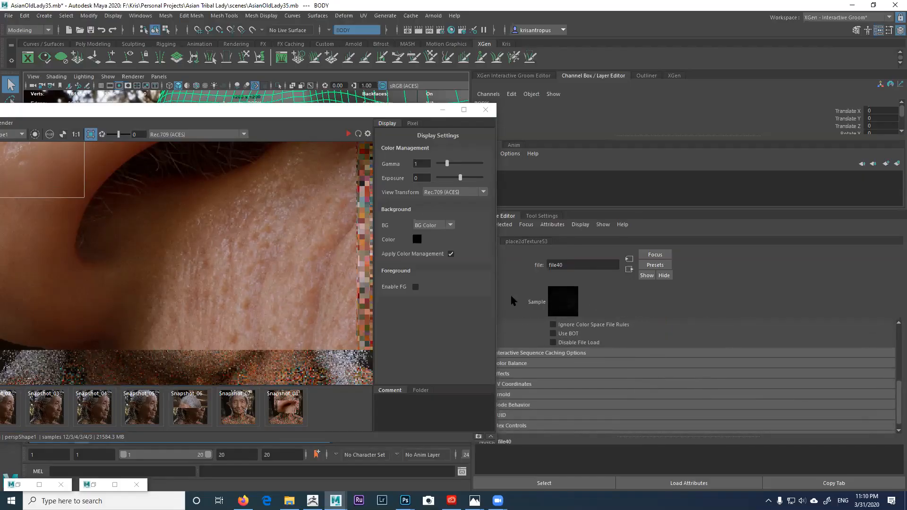
pyautogui.moveTo(420, 110); pyautogui.dragTo(374, 110)
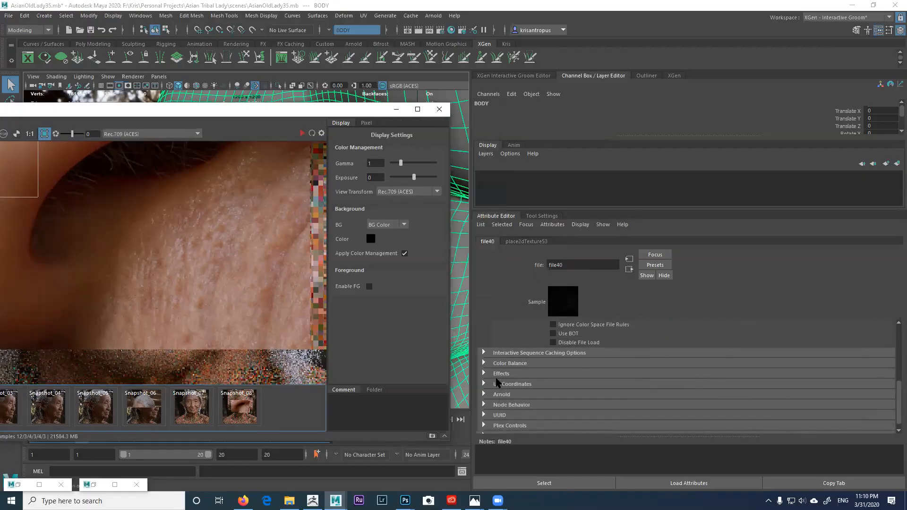
pyautogui.click(484, 363)
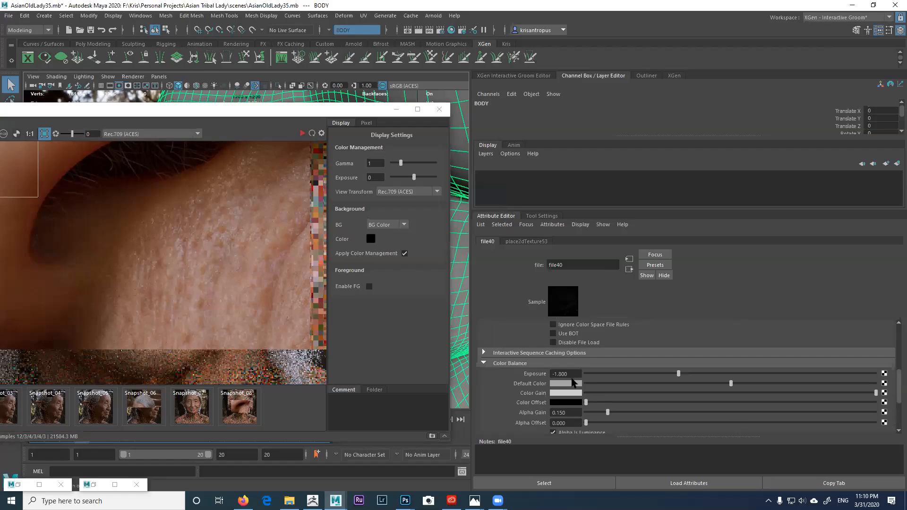
pyautogui.click(571, 375)
pyautogui.scroll(-2, 246, 270)
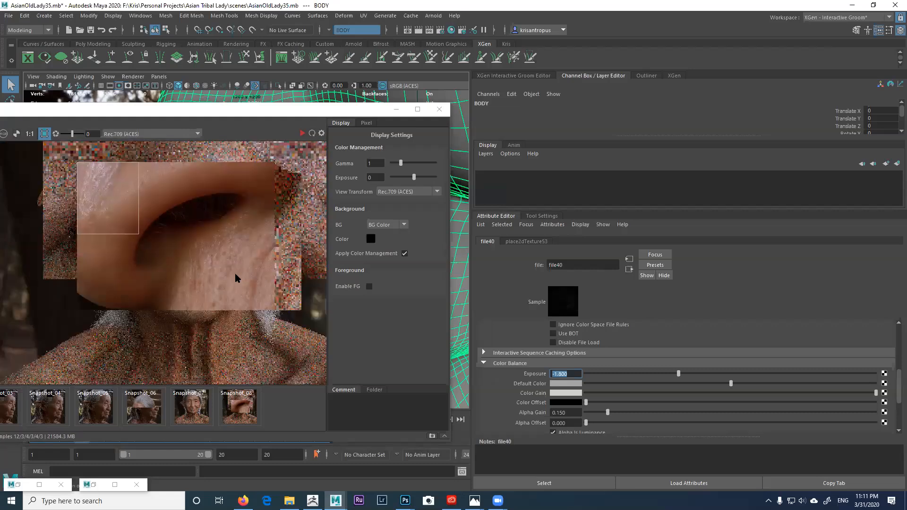
# Step: Pan the render onto the full nose region and return to the bump2d1 node
pyautogui.moveTo(229, 250); pyautogui.dragTo(228, 224, button='middle')
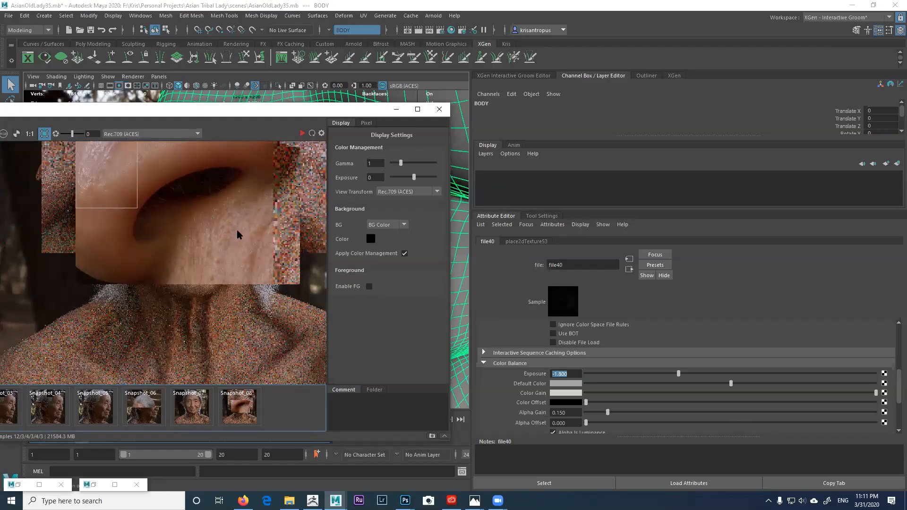
pyautogui.moveTo(228, 250); pyautogui.dragTo(212, 229, button='middle')
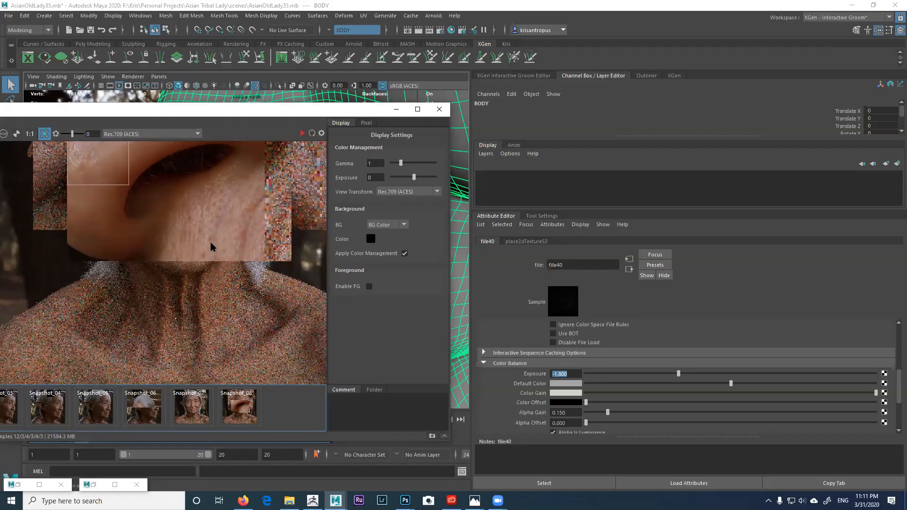
pyautogui.moveTo(169, 240); pyautogui.dragTo(178, 289, button='middle')
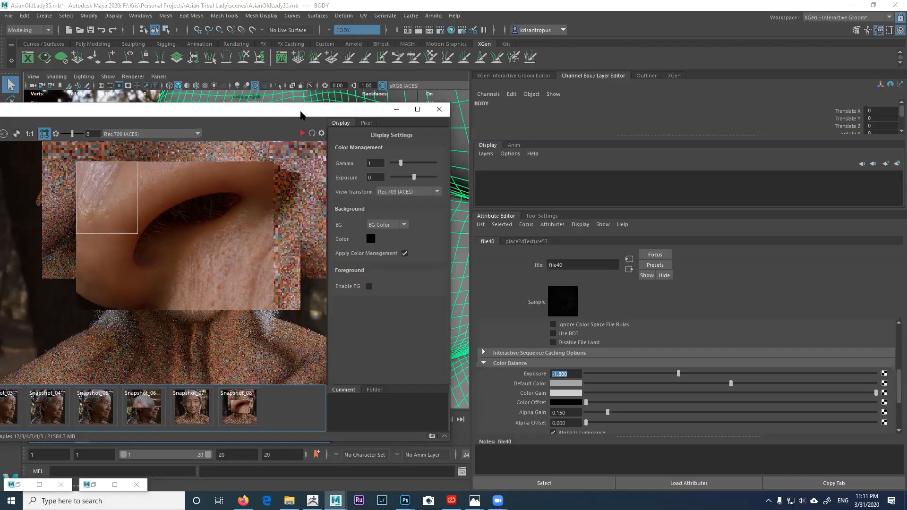
pyautogui.moveTo(300, 113); pyautogui.dragTo(360, 75)
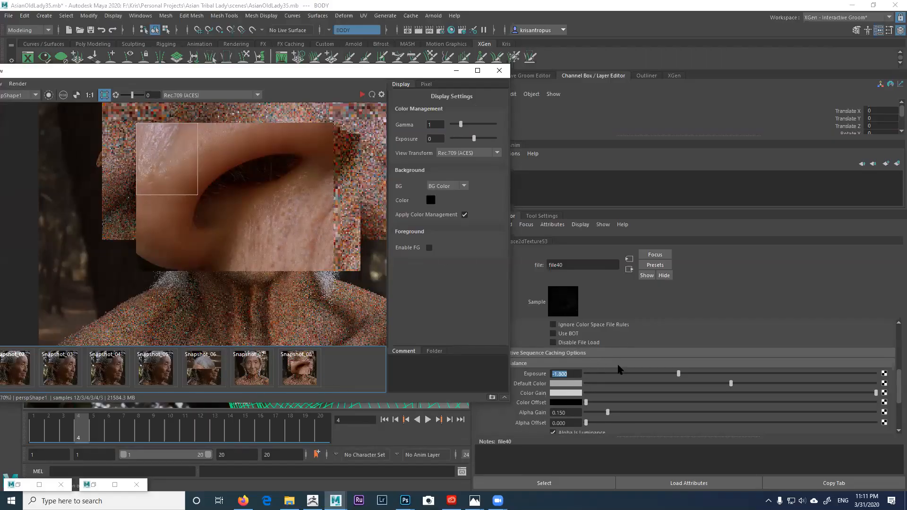
pyautogui.click(629, 270)
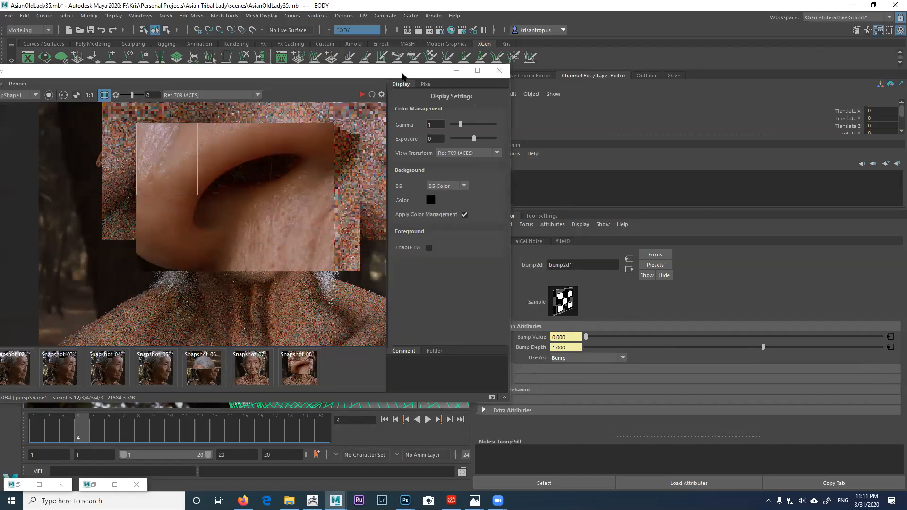
pyautogui.moveTo(408, 76); pyautogui.dragTo(564, 80)
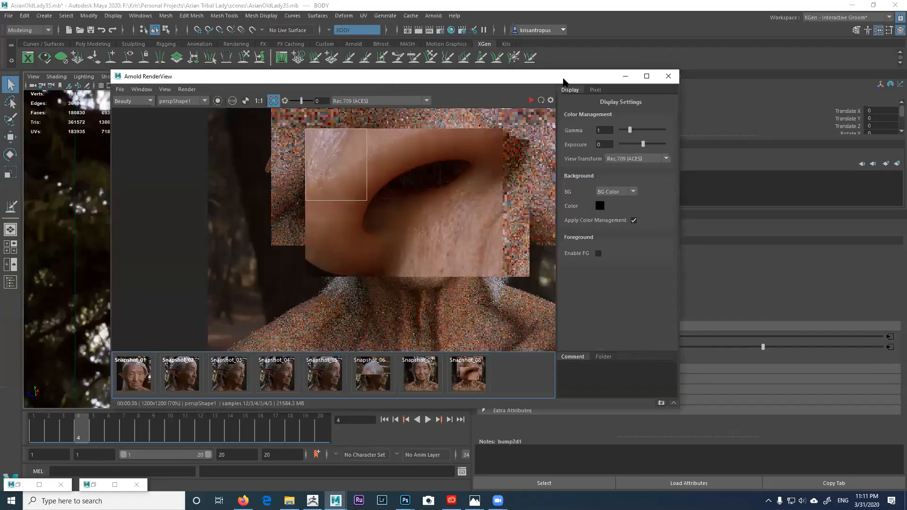